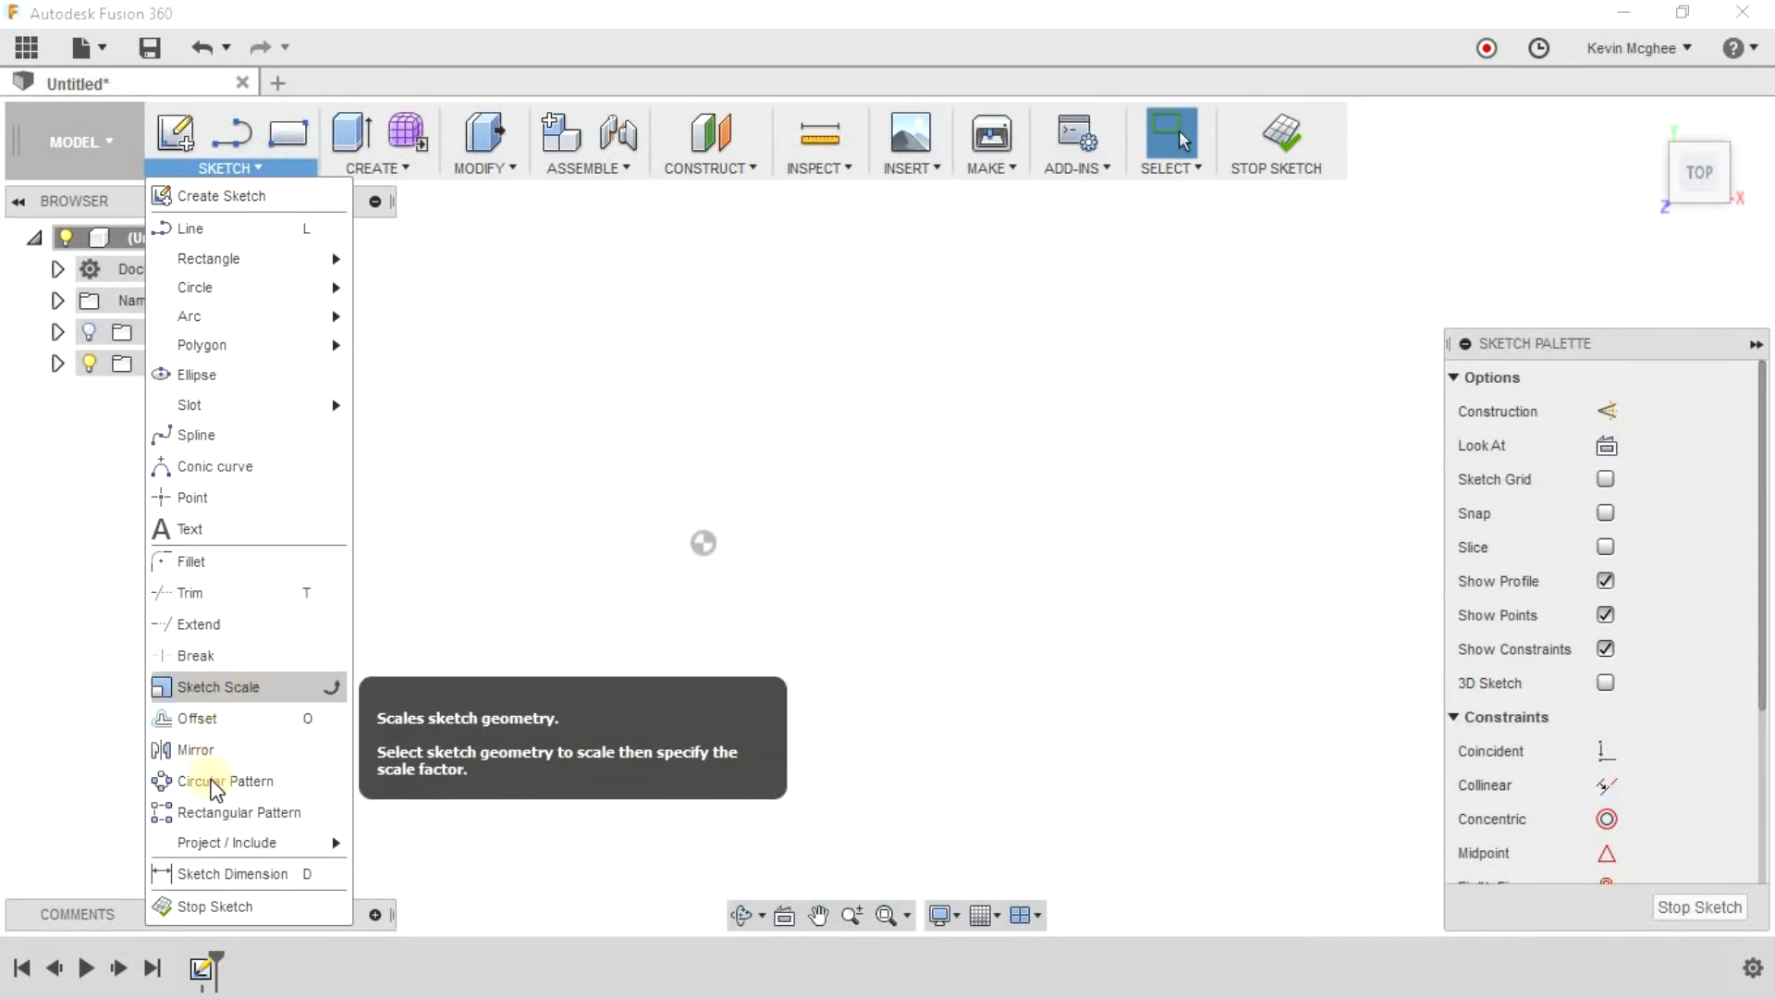
{"action": "mouse_move", "coordinate": [221, 843]}
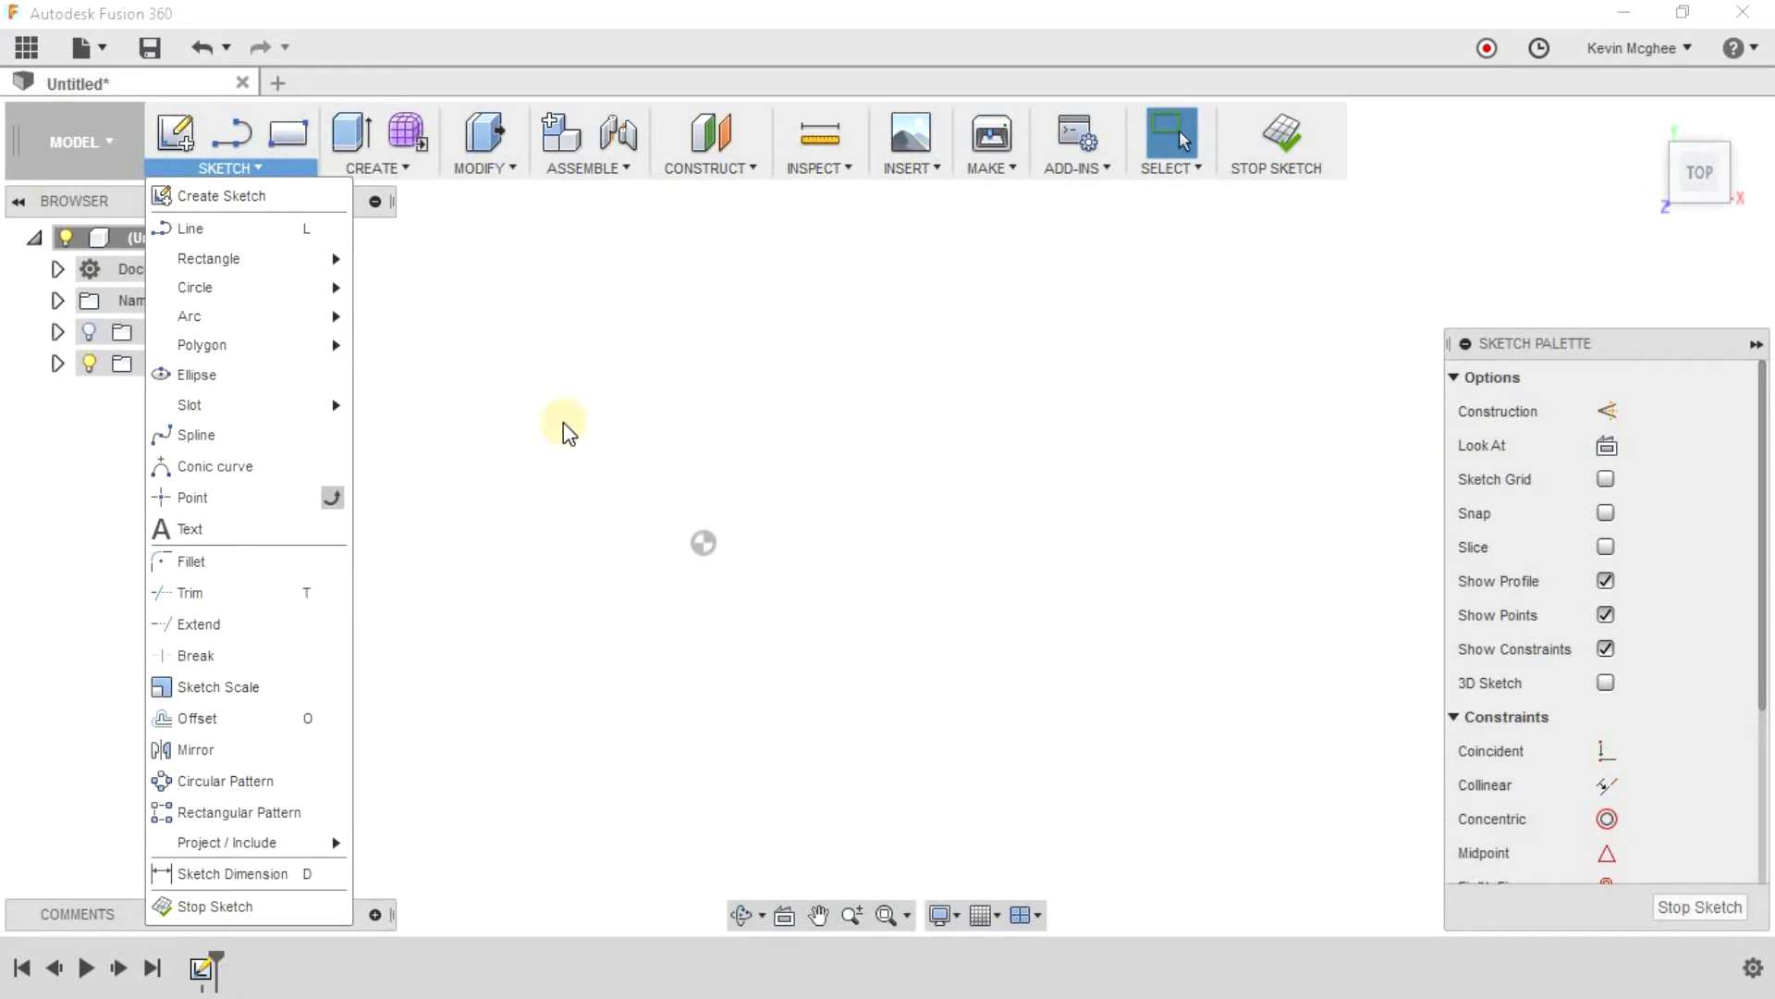
{"action": "left_click", "coordinate": [375, 168]}
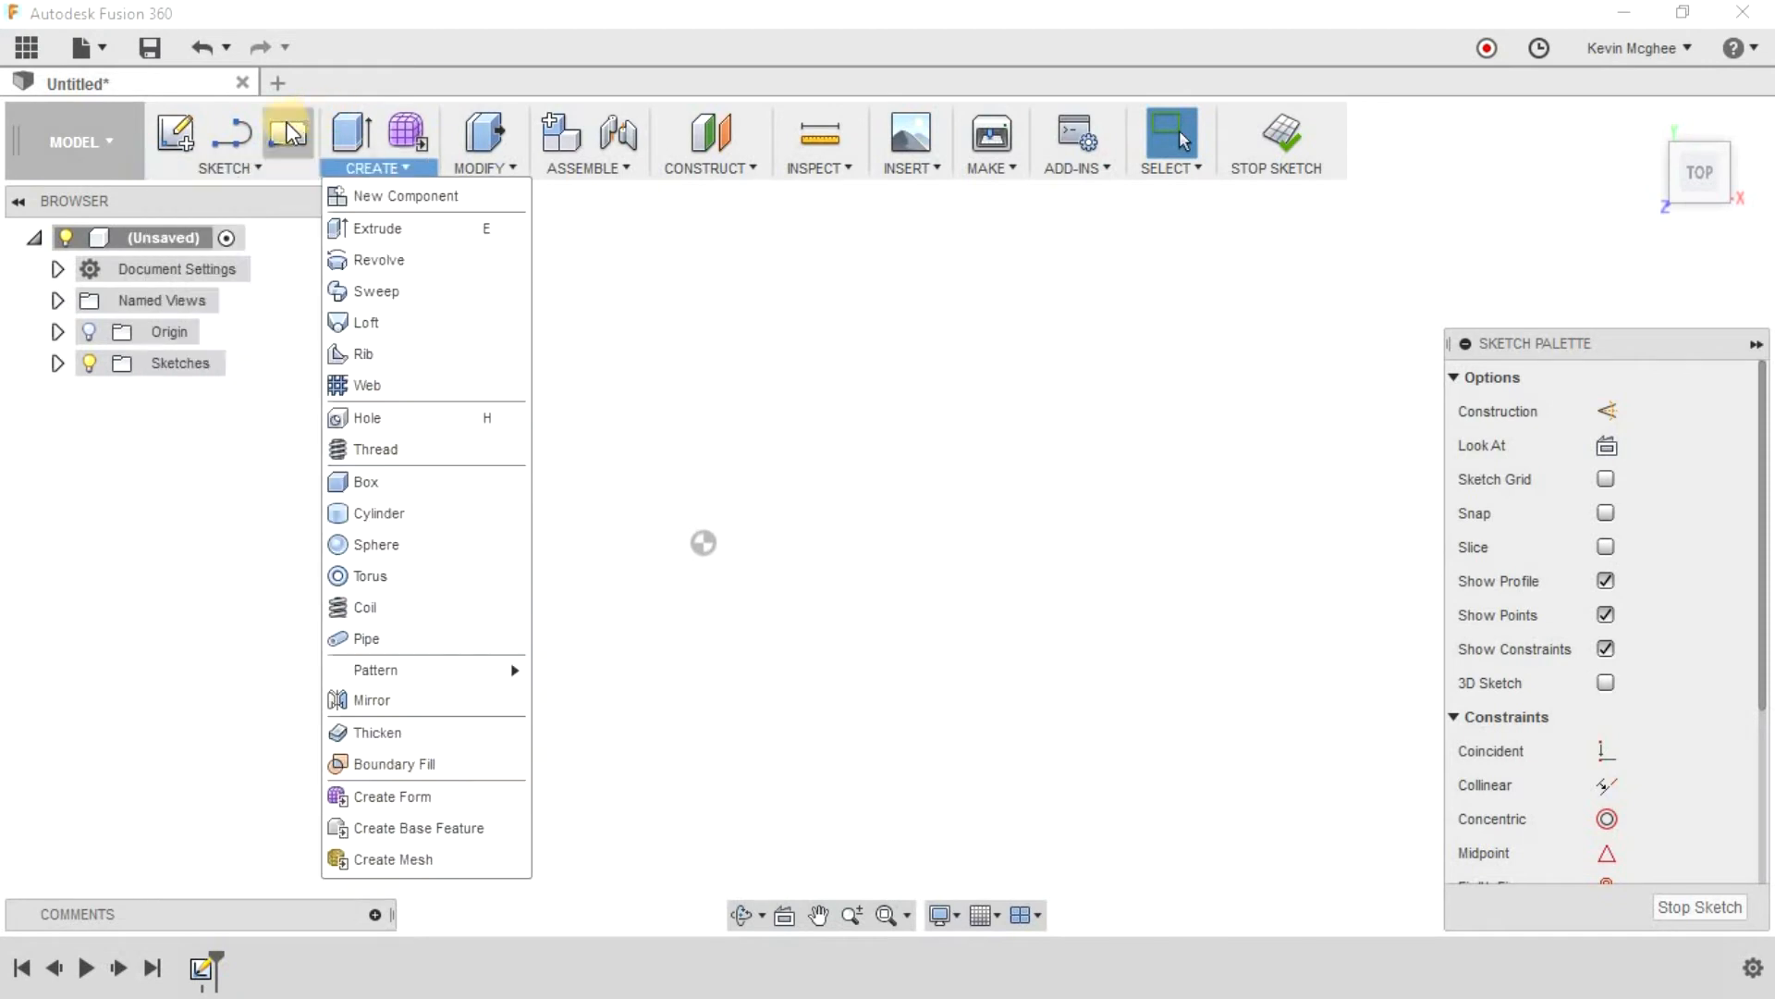
Step: Sketch two connected lines forming an open corner above the origin, one vertical and one horizontal running from its upper end
{"action": "left_click", "coordinate": [231, 134]}
{"action": "left_click", "coordinate": [257, 167]}
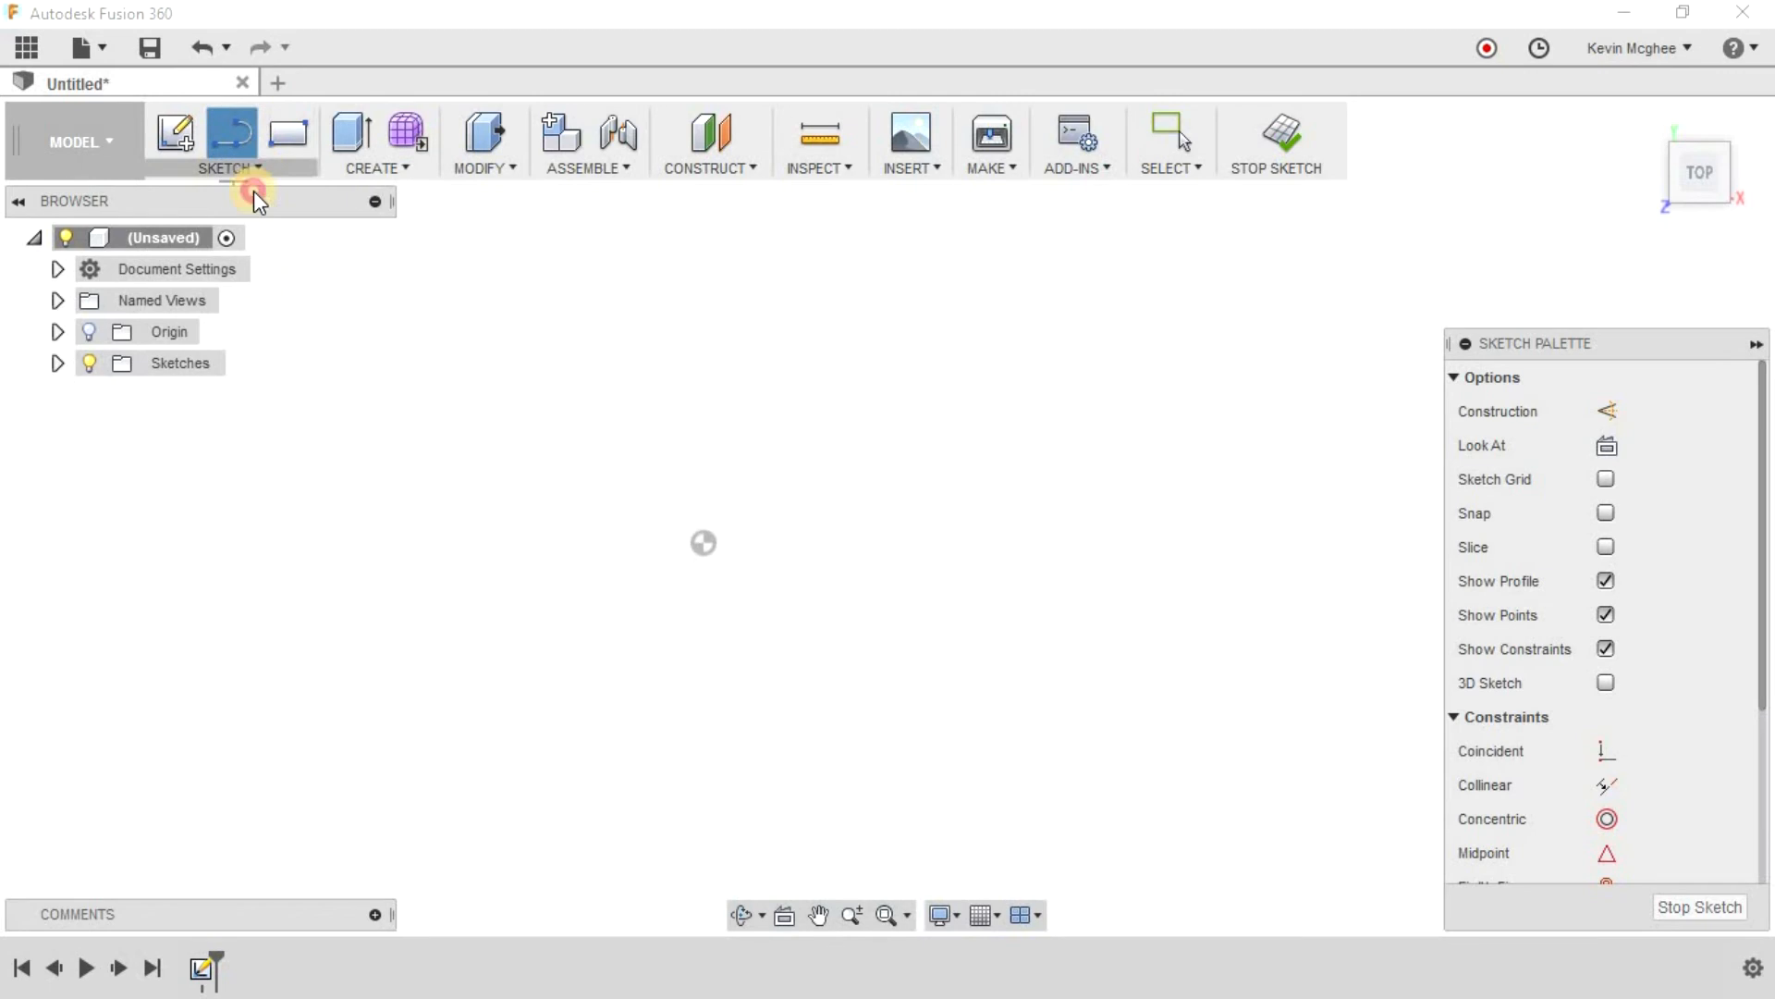
{"action": "left_click", "coordinate": [245, 226]}
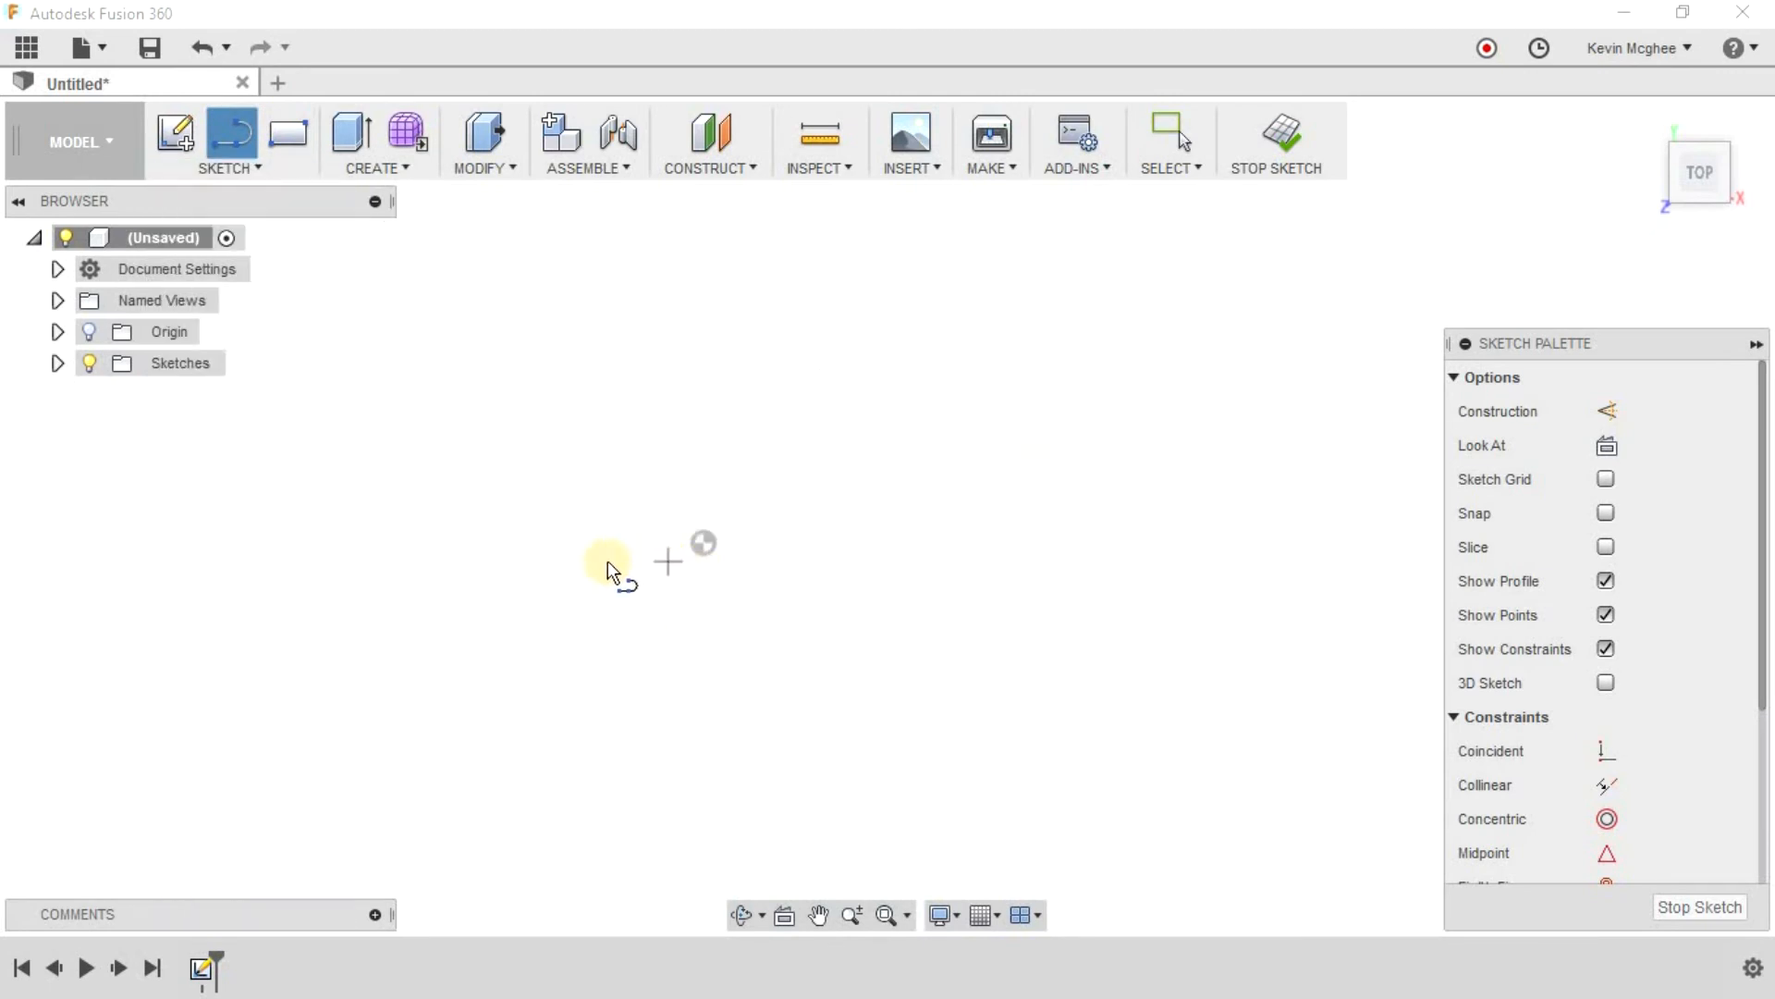
{"action": "left_click", "coordinate": [564, 316]}
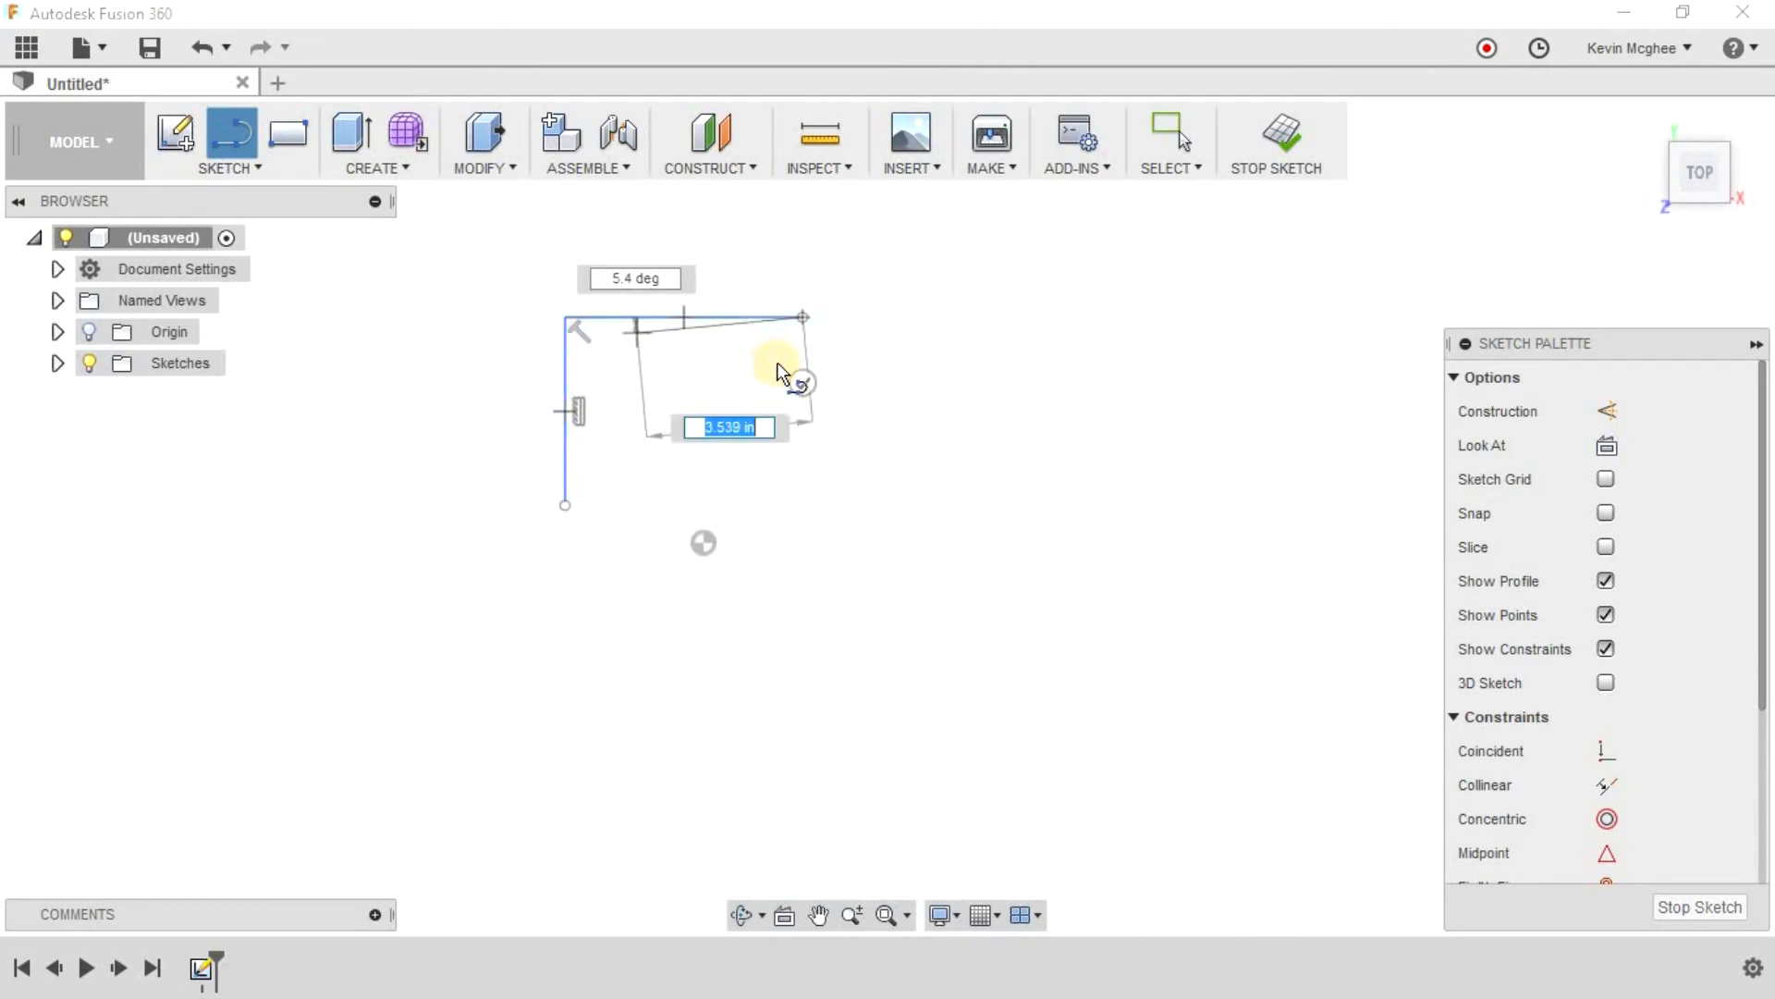
{"action": "double_click", "coordinate": [802, 380]}
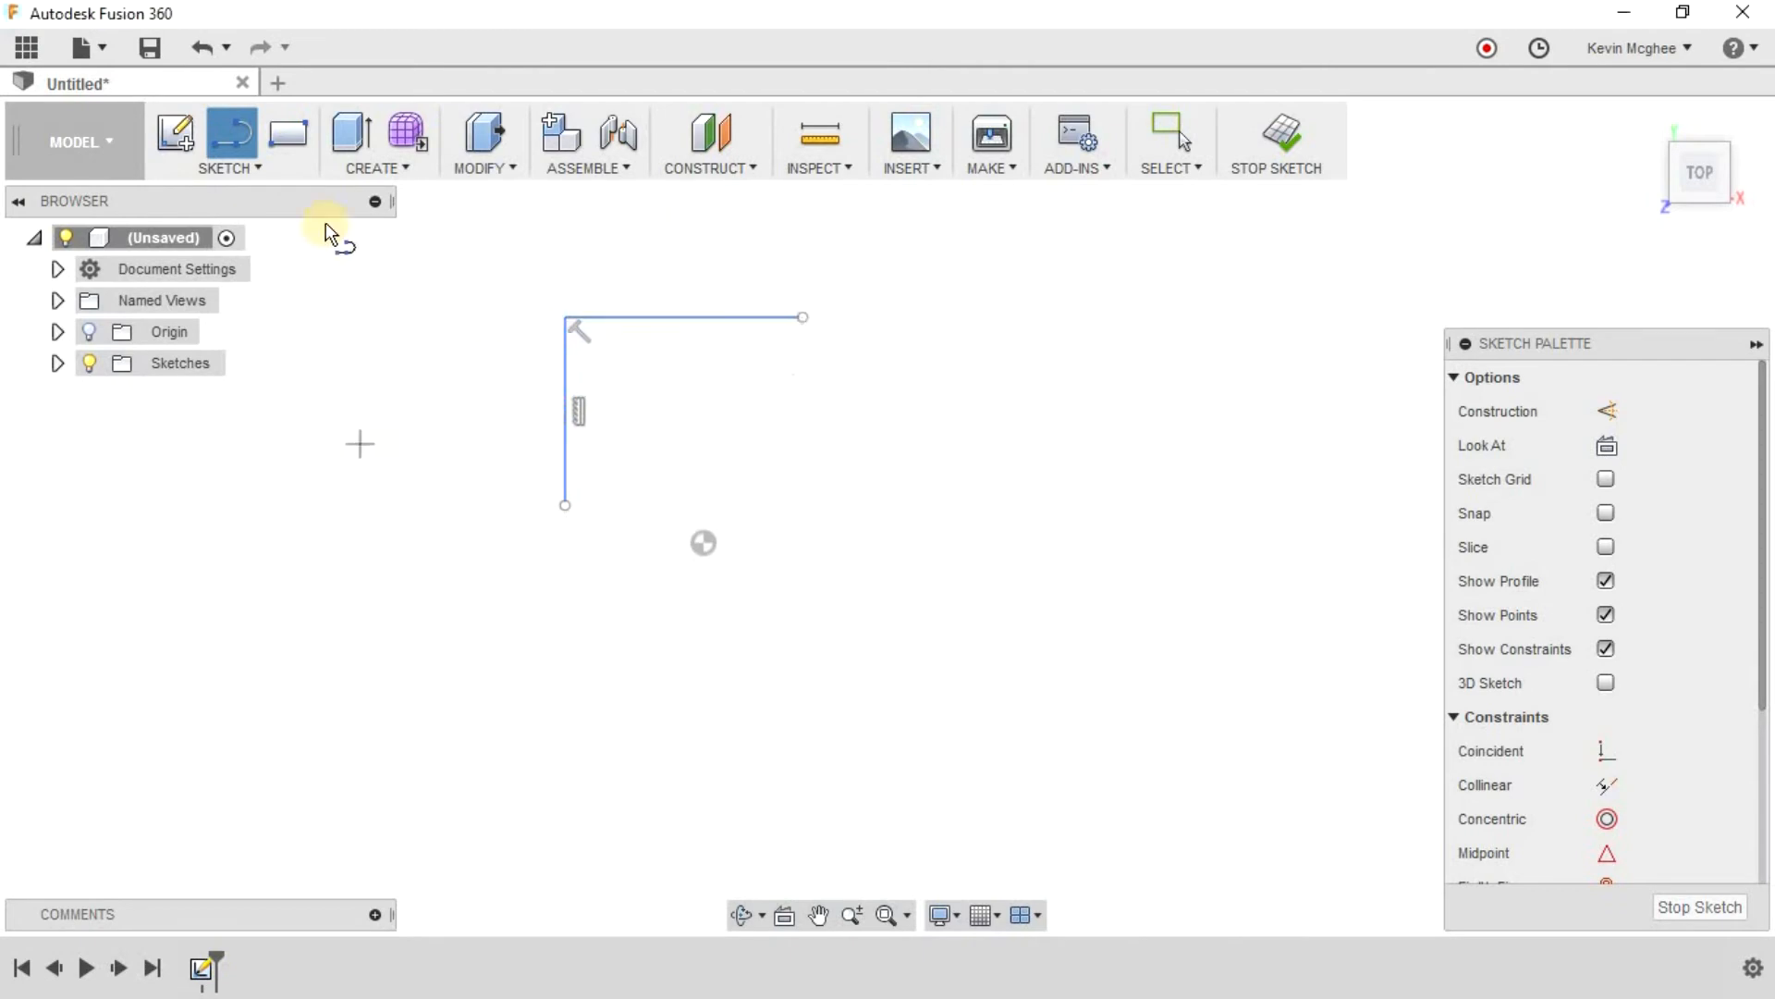
Step: Fillet the corner between the vertical and horizontal lines with a 1.125 in radius
{"action": "left_click", "coordinate": [229, 167]}
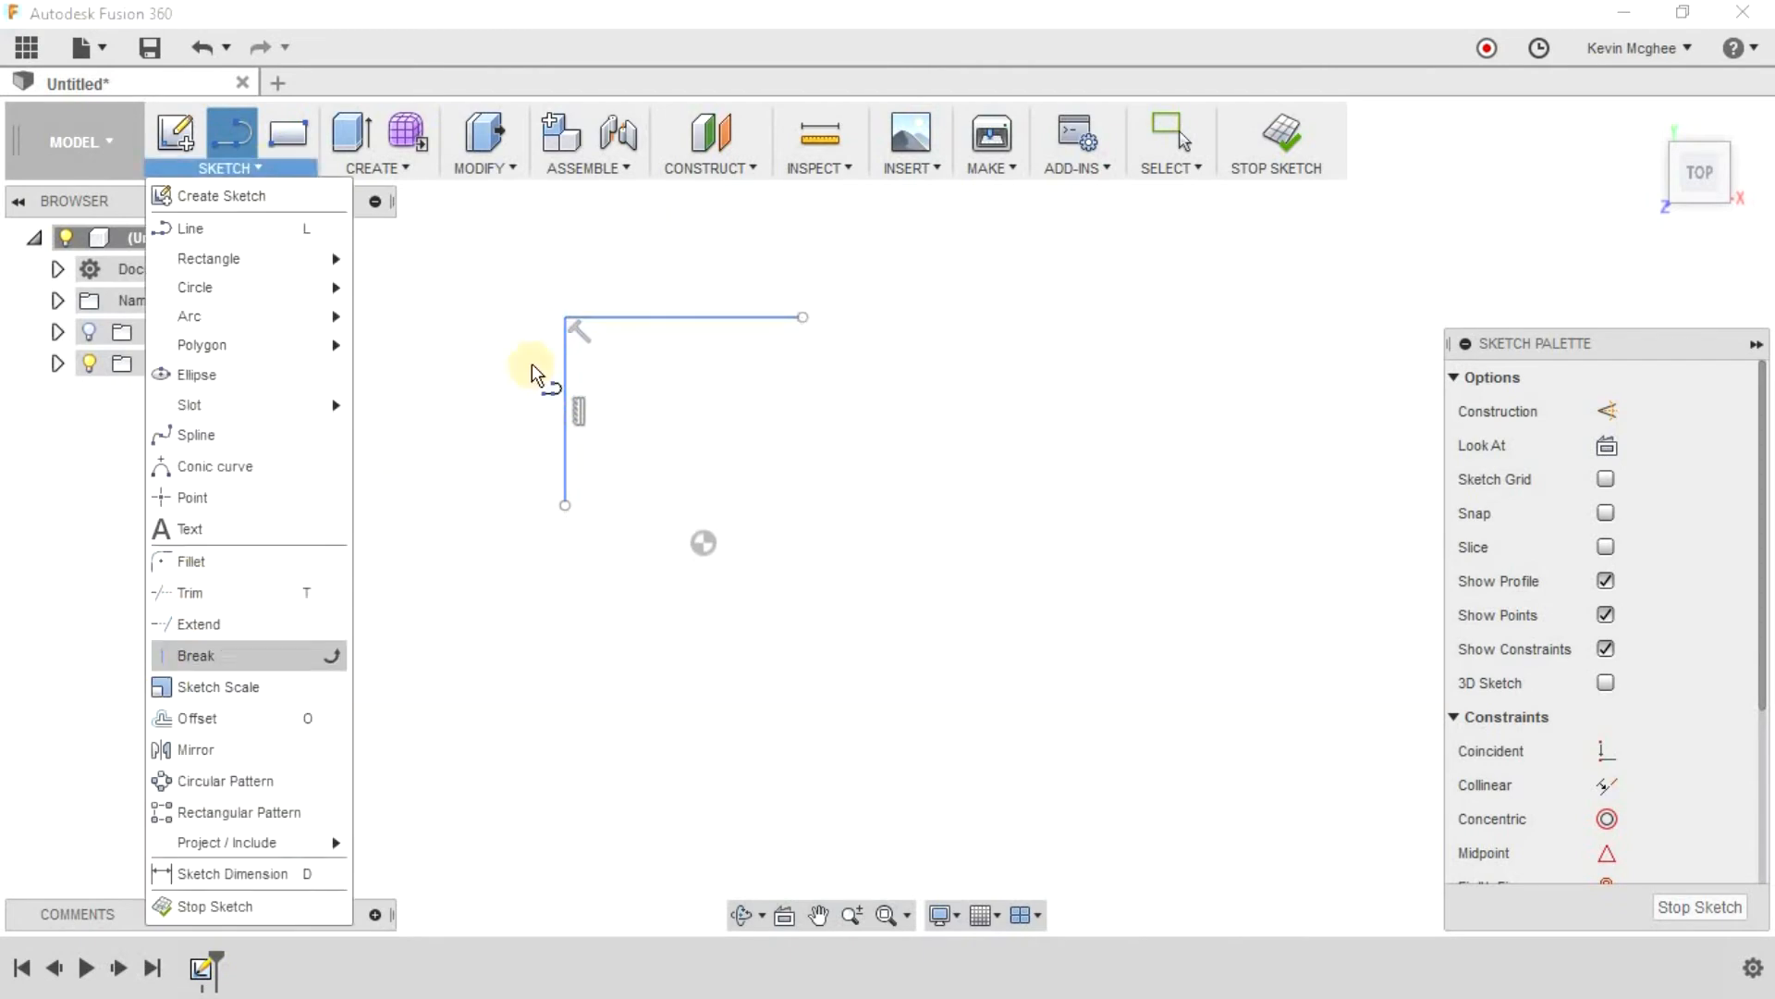
{"action": "left_click", "coordinate": [237, 566]}
{"action": "left_click", "coordinate": [566, 343]}
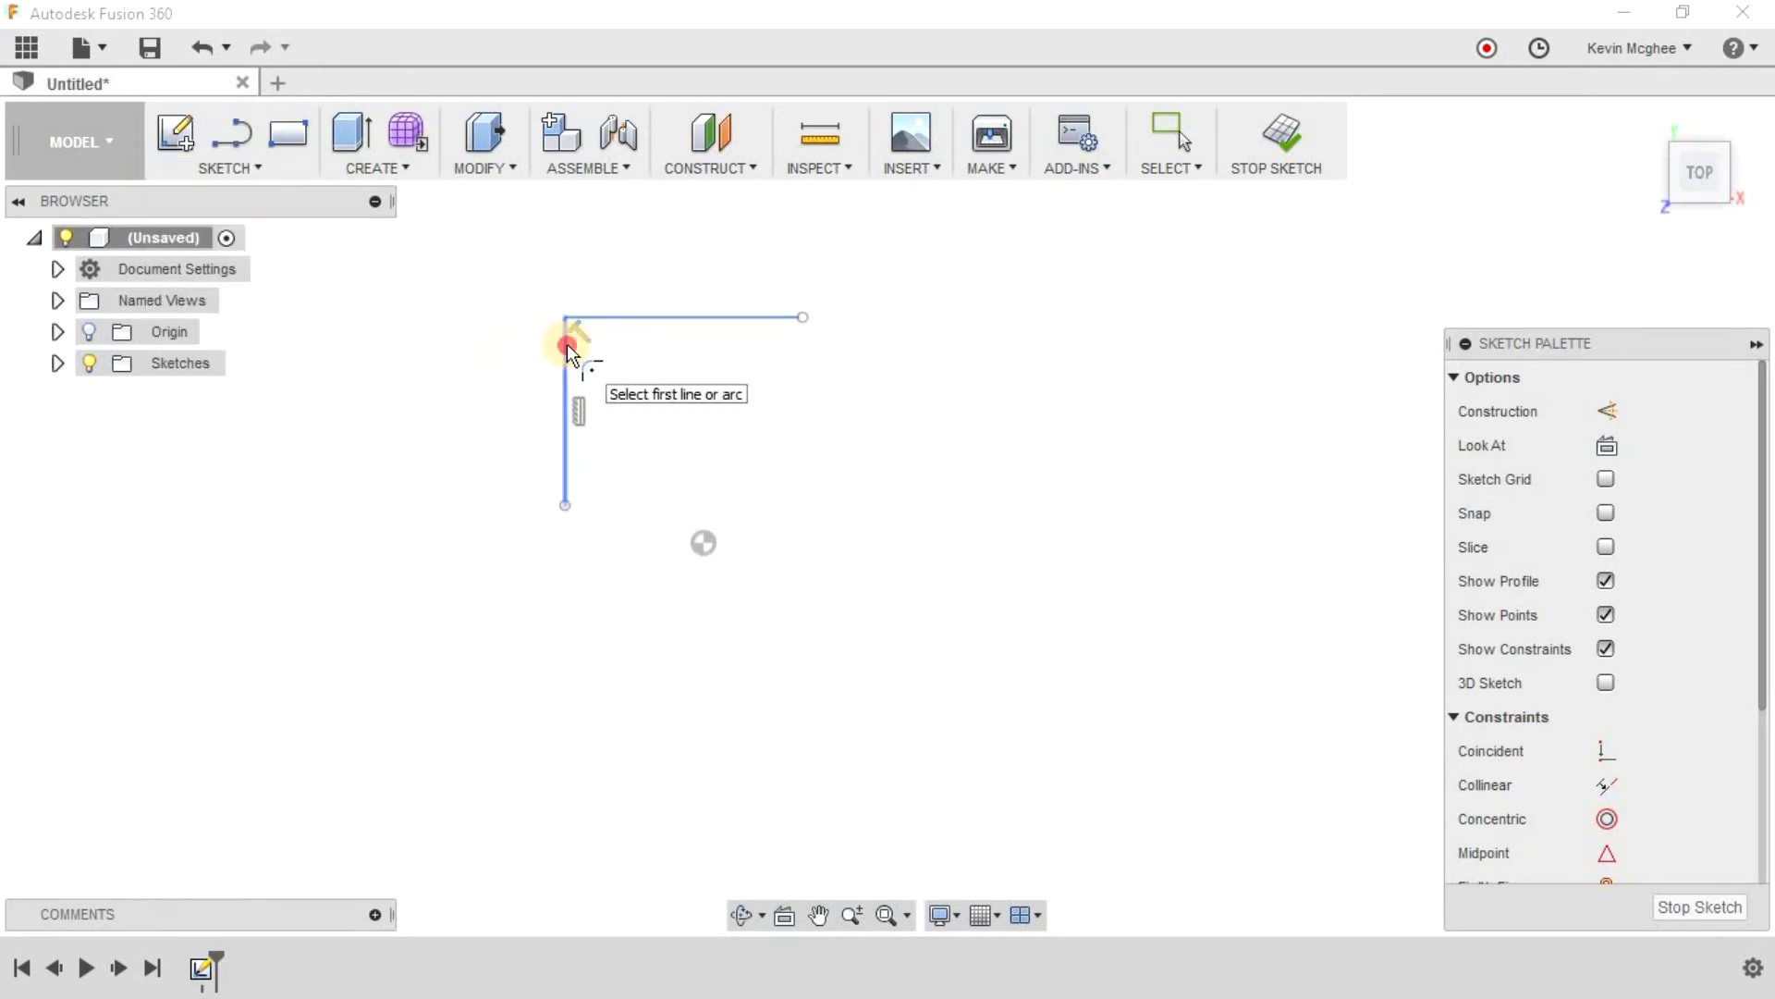
{"action": "left_click", "coordinate": [607, 316]}
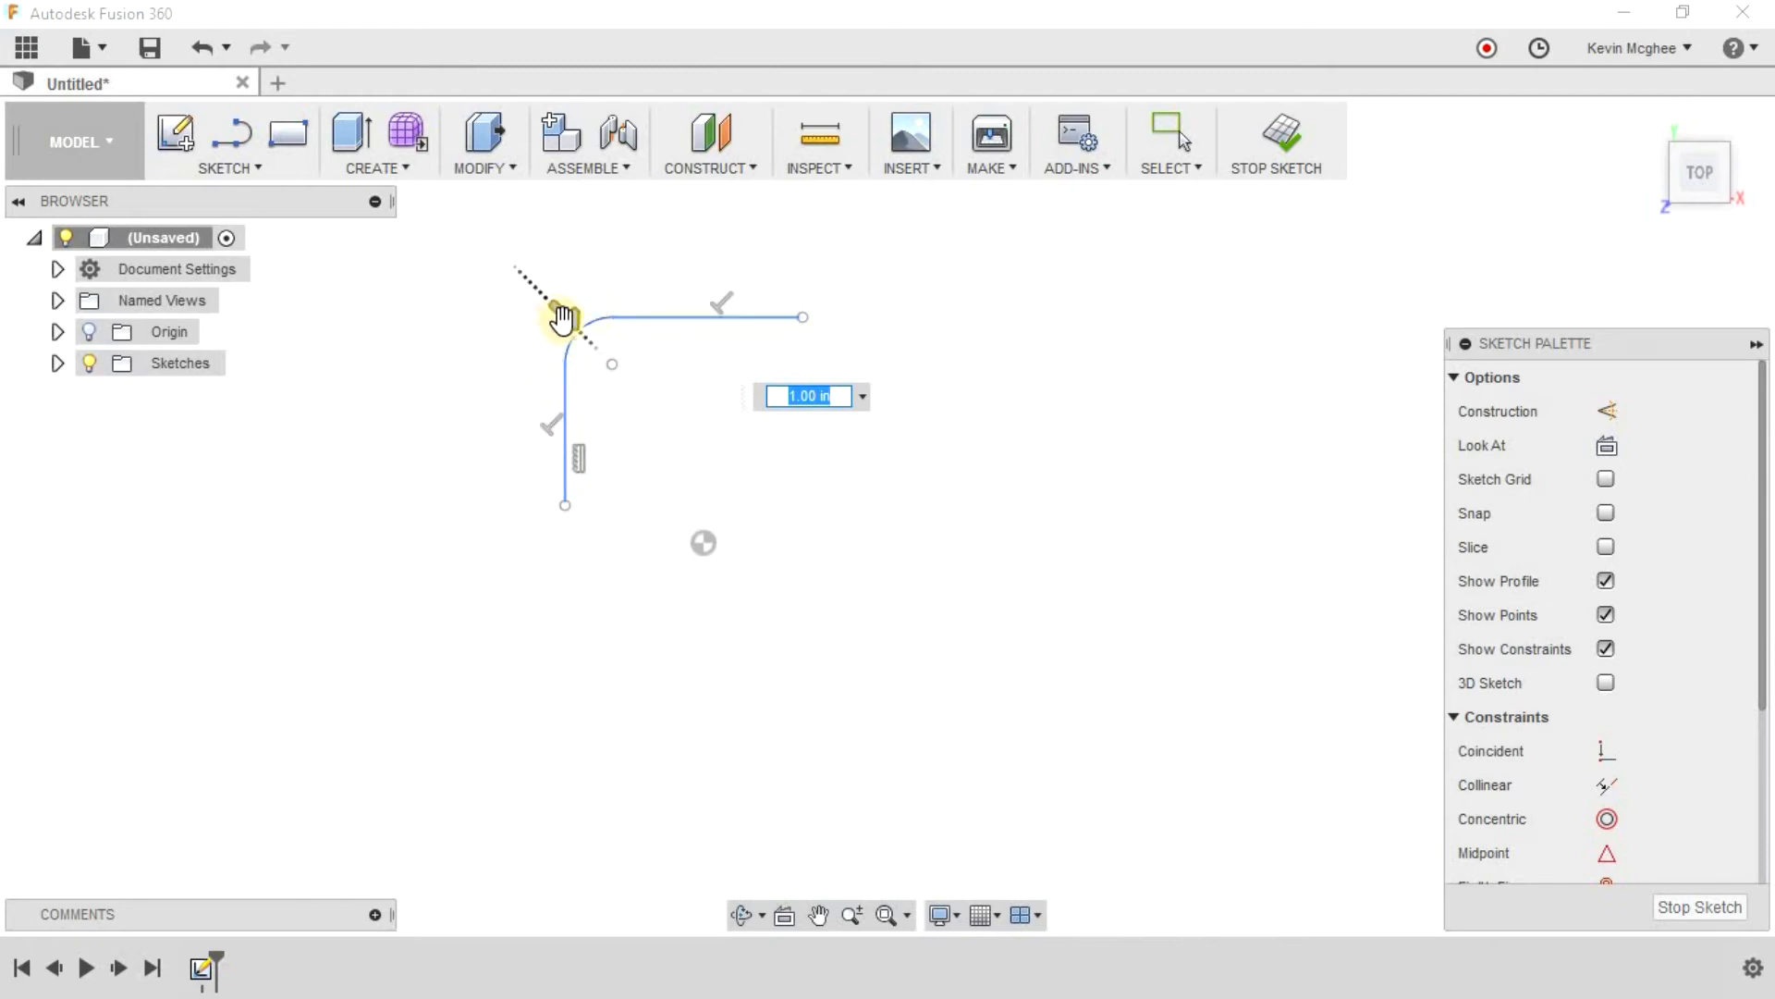
{"action": "mouse_move", "coordinate": [562, 310]}
{"action": "left_mouse_down"}
{"action": "mouse_move", "coordinate": [618, 369]}
{"action": "mouse_move", "coordinate": [567, 329]}
{"action": "mouse_move", "coordinate": [582, 333]}
{"action": "left_mouse_up"}
{"action": "left_click", "coordinate": [815, 393]}
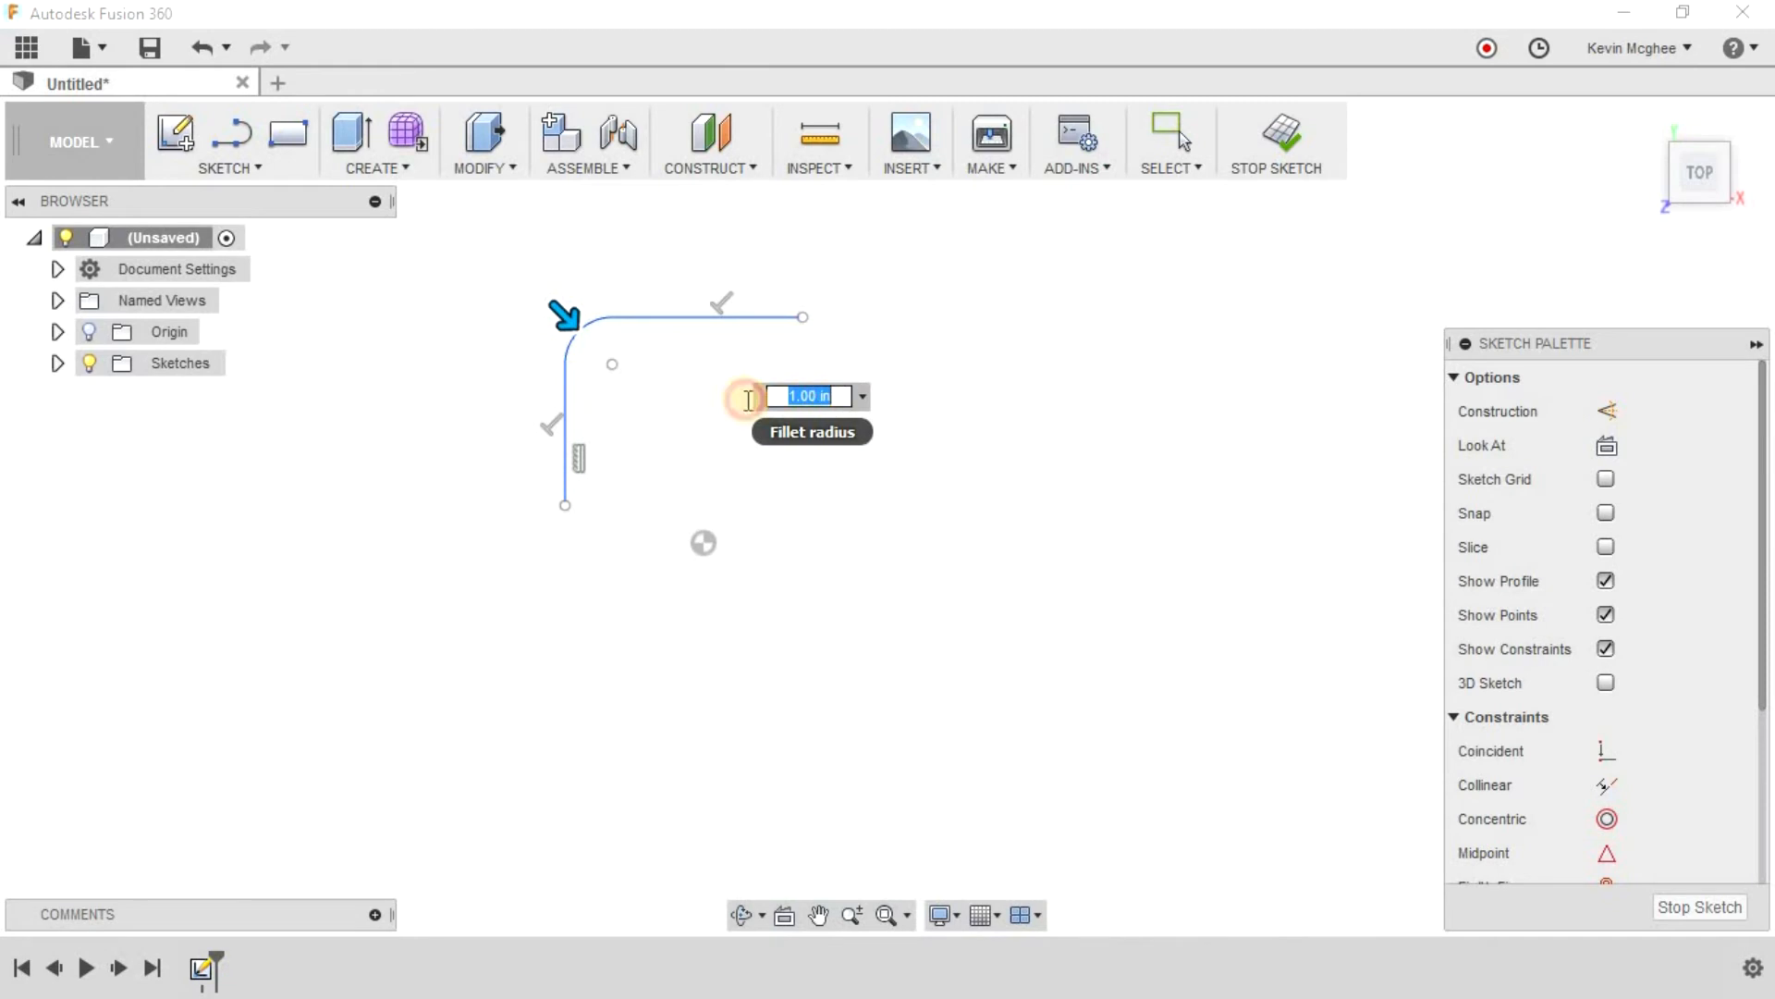
{"action": "type", "text": "1.125"}
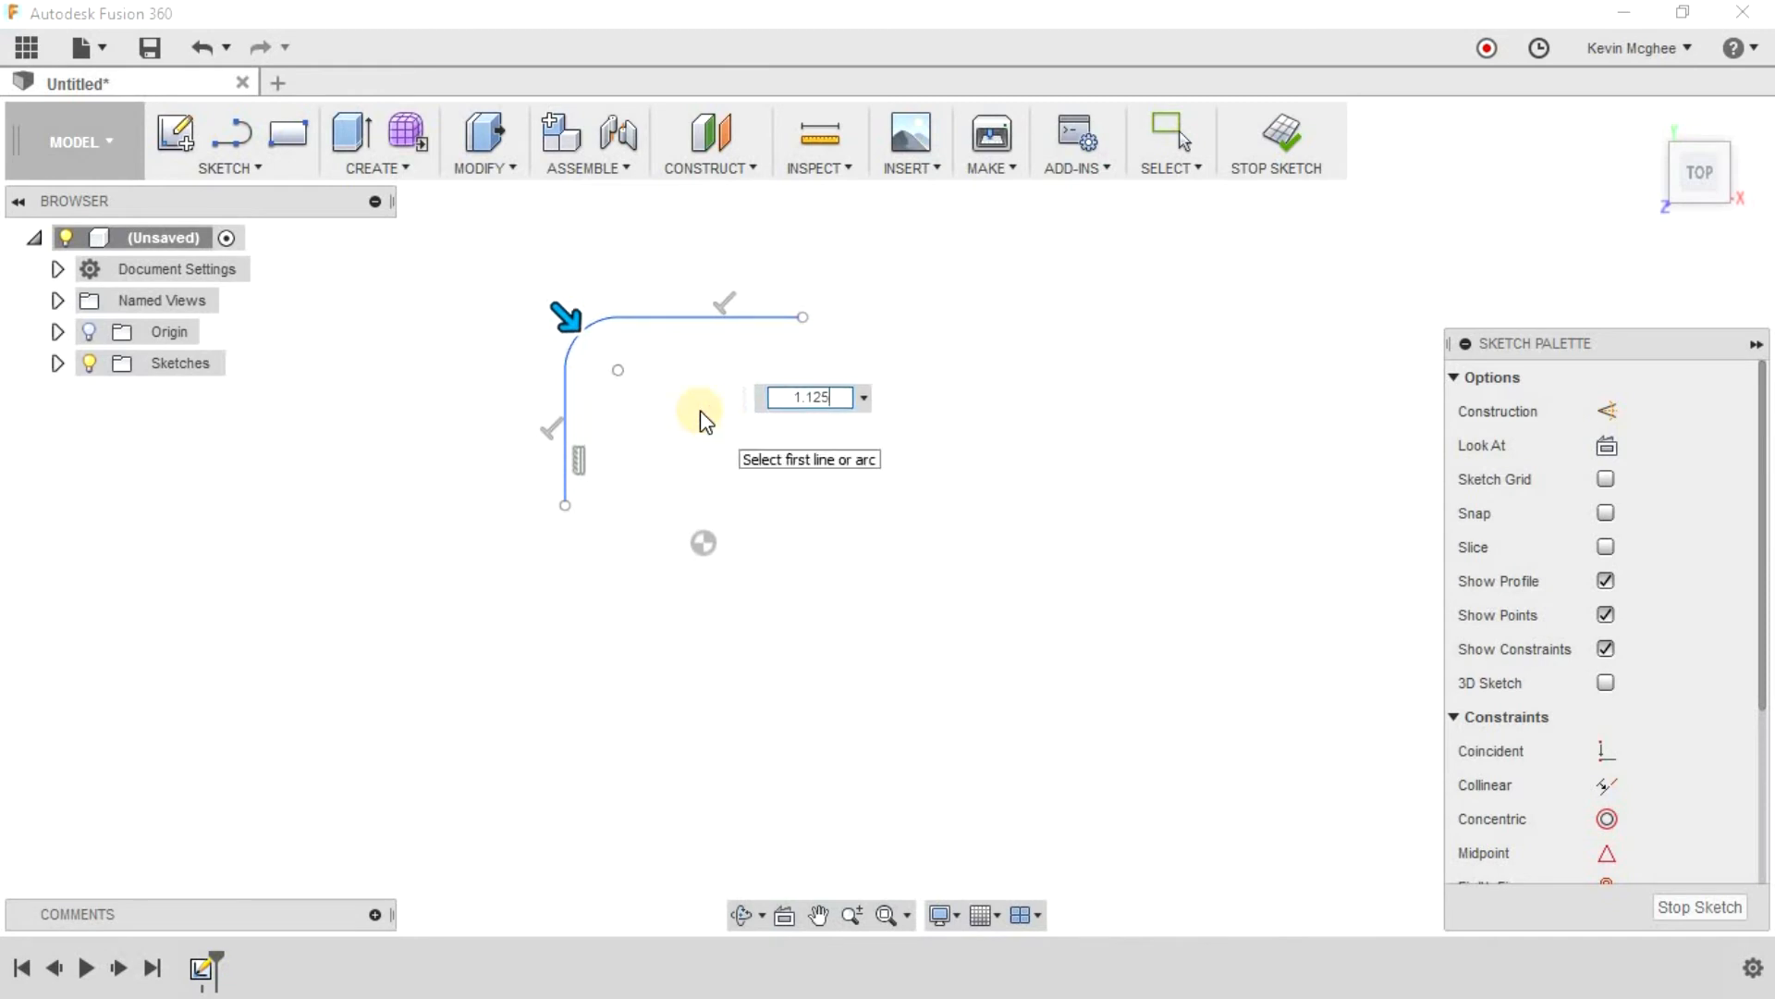
{"action": "key", "text": "Return"}
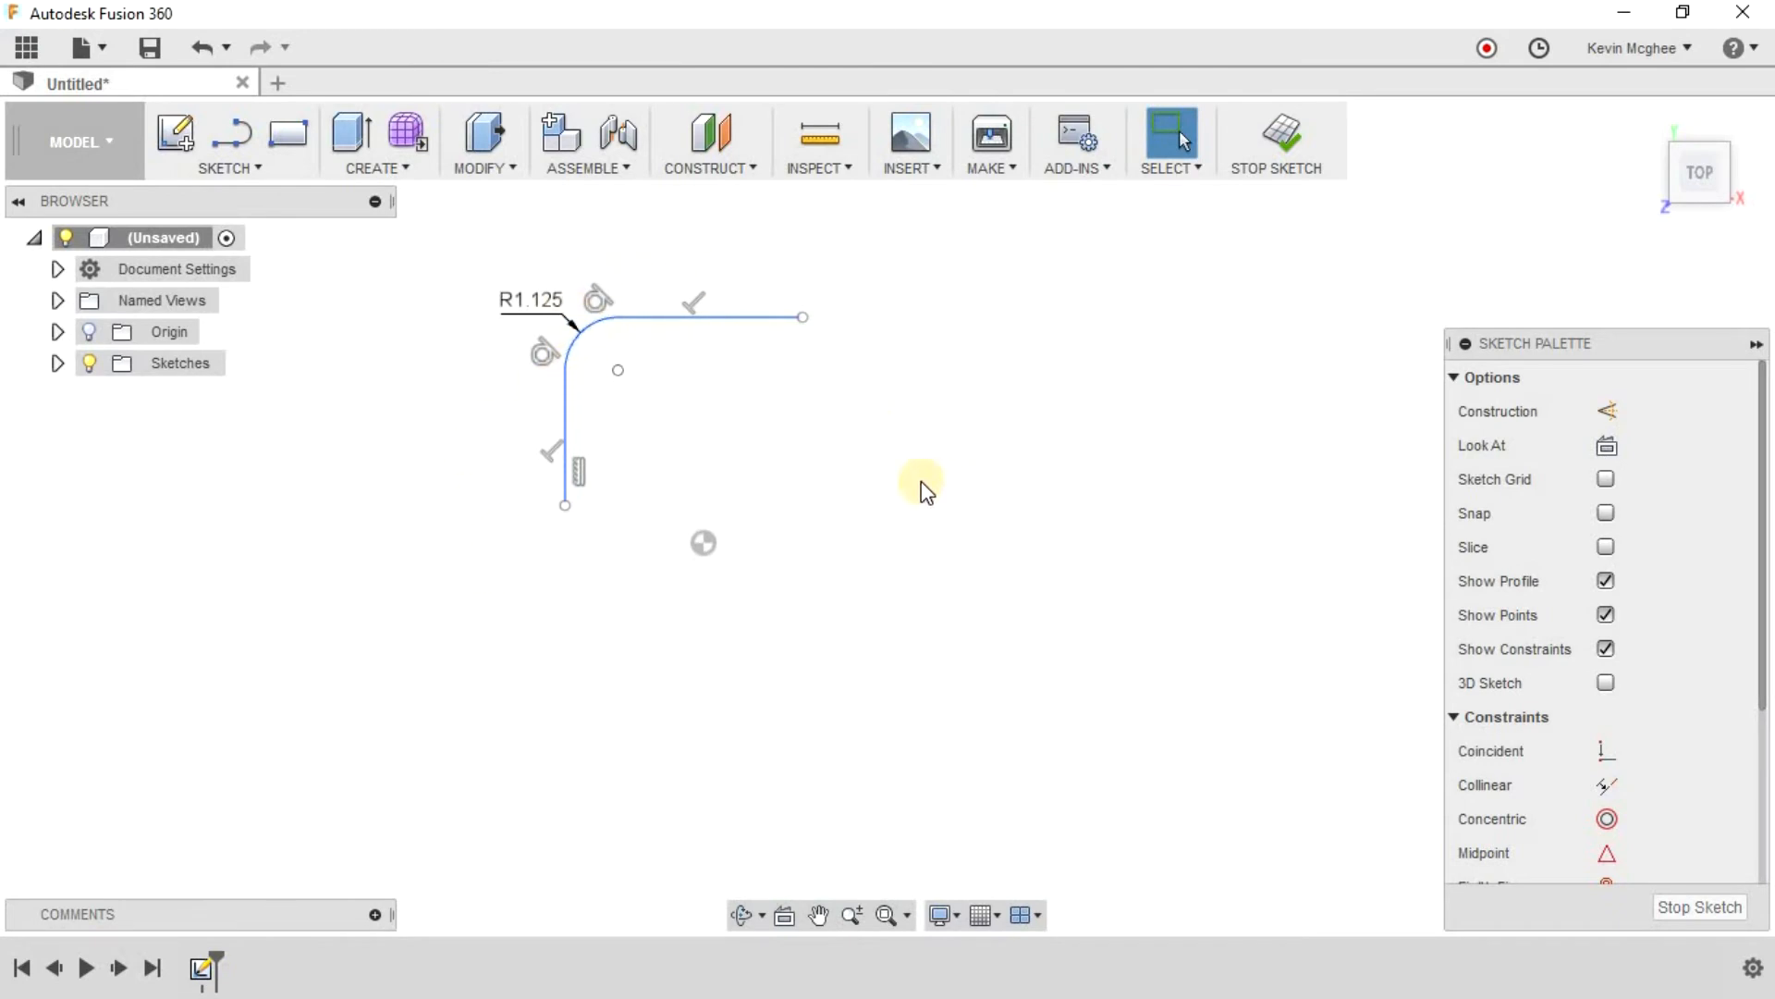
Step: Sketch three connected lines in an empty area, starting with a vertical one and letting the third cross it near its lower end
{"action": "middle_click_drag", "start_coordinate": [607, 515], "coordinate": [98, 488]}
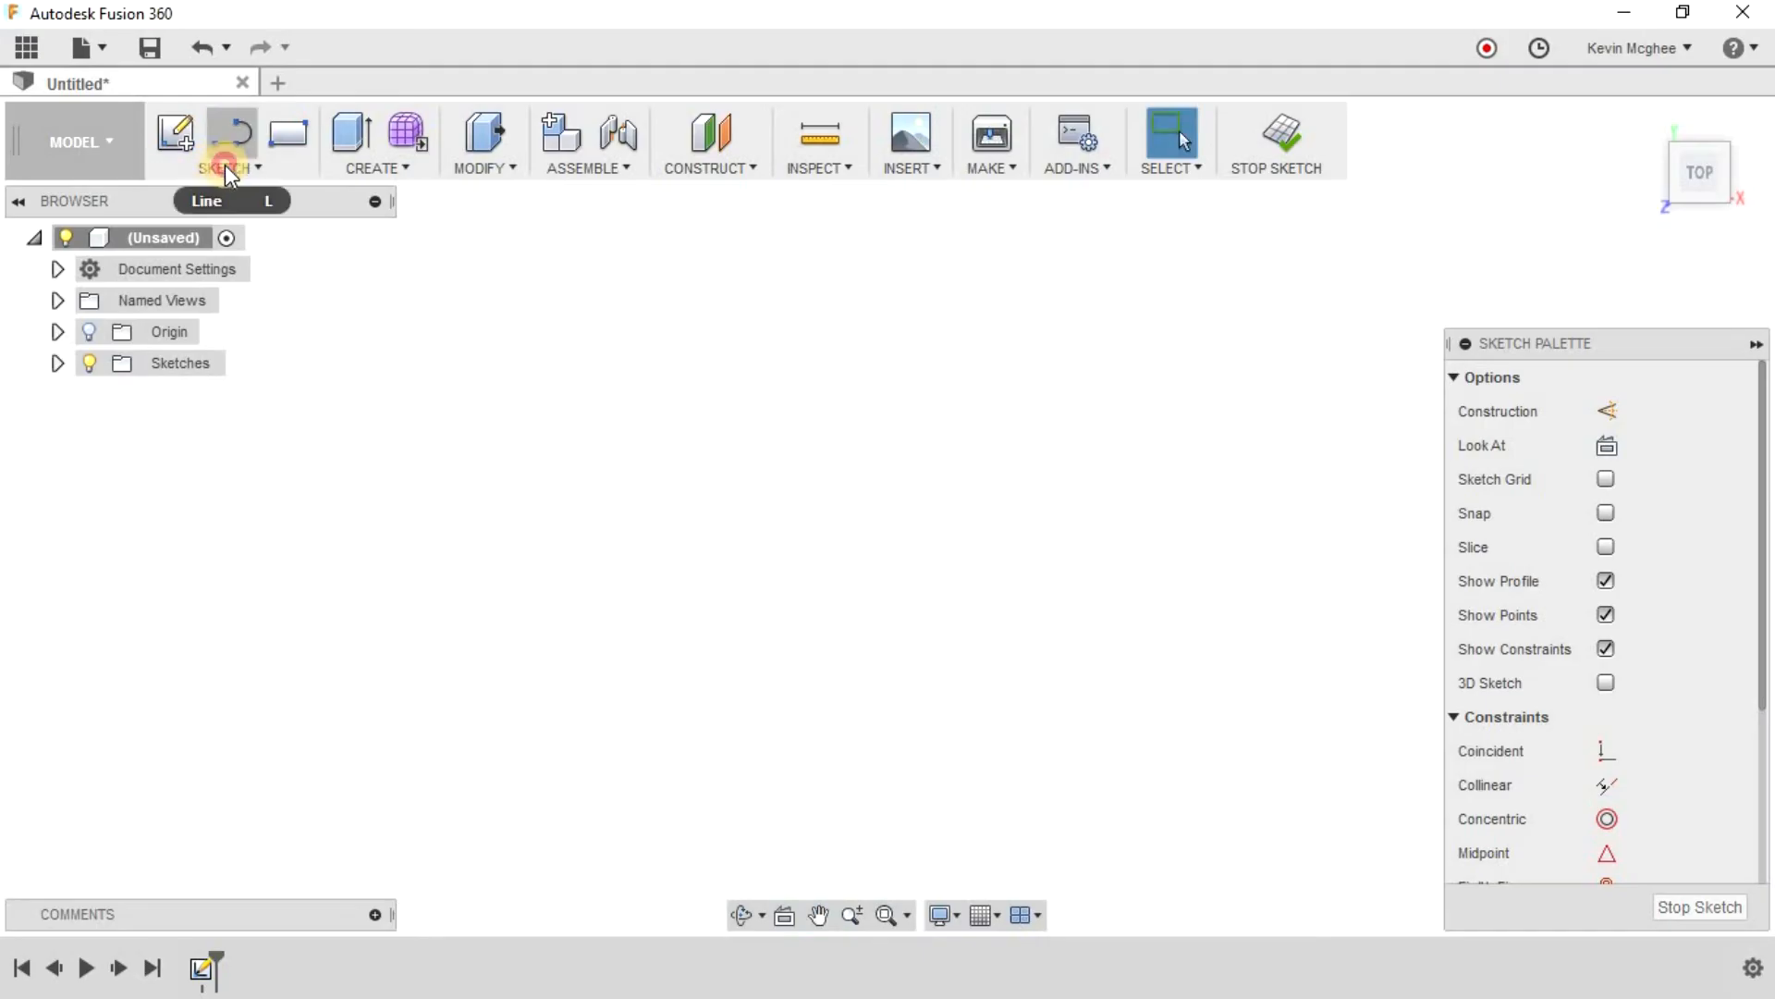
{"action": "left_click", "coordinate": [225, 165]}
{"action": "left_click", "coordinate": [207, 591]}
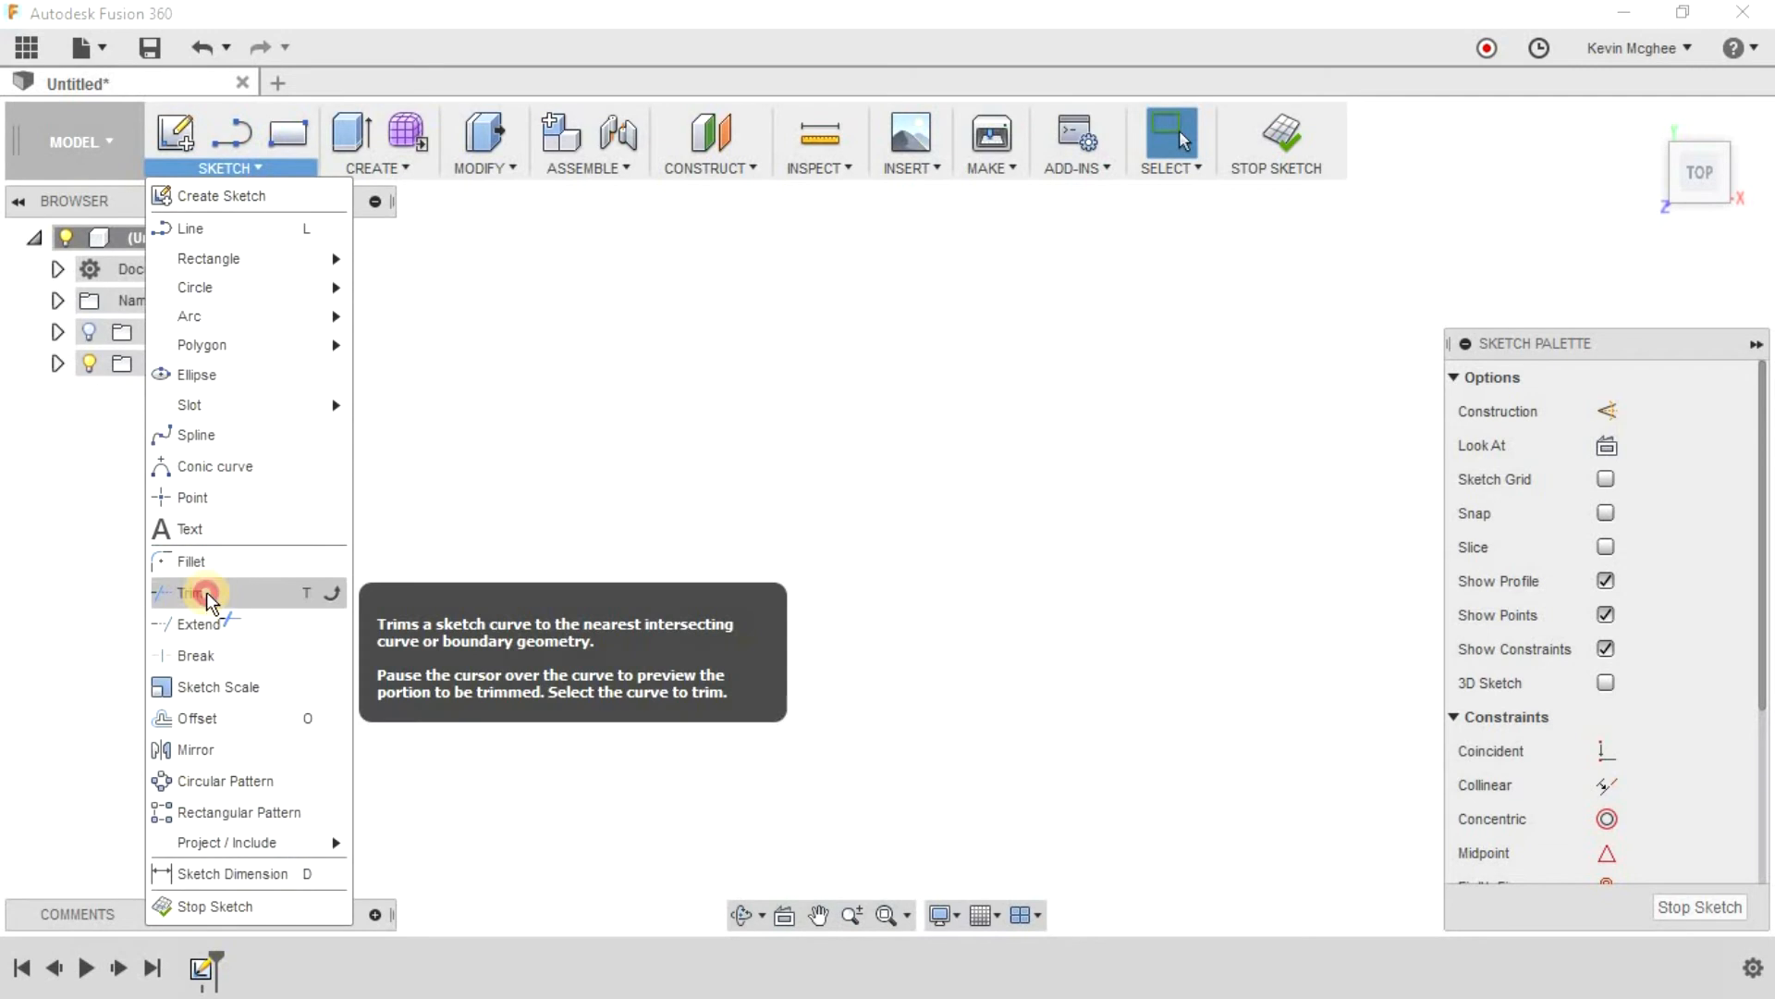
{"action": "left_click", "coordinate": [244, 170]}
{"action": "left_click", "coordinate": [268, 229]}
{"action": "left_click", "coordinate": [640, 634]}
{"action": "left_click", "coordinate": [639, 259]}
{"action": "left_click", "coordinate": [451, 446]}
{"action": "left_click", "coordinate": [928, 637]}
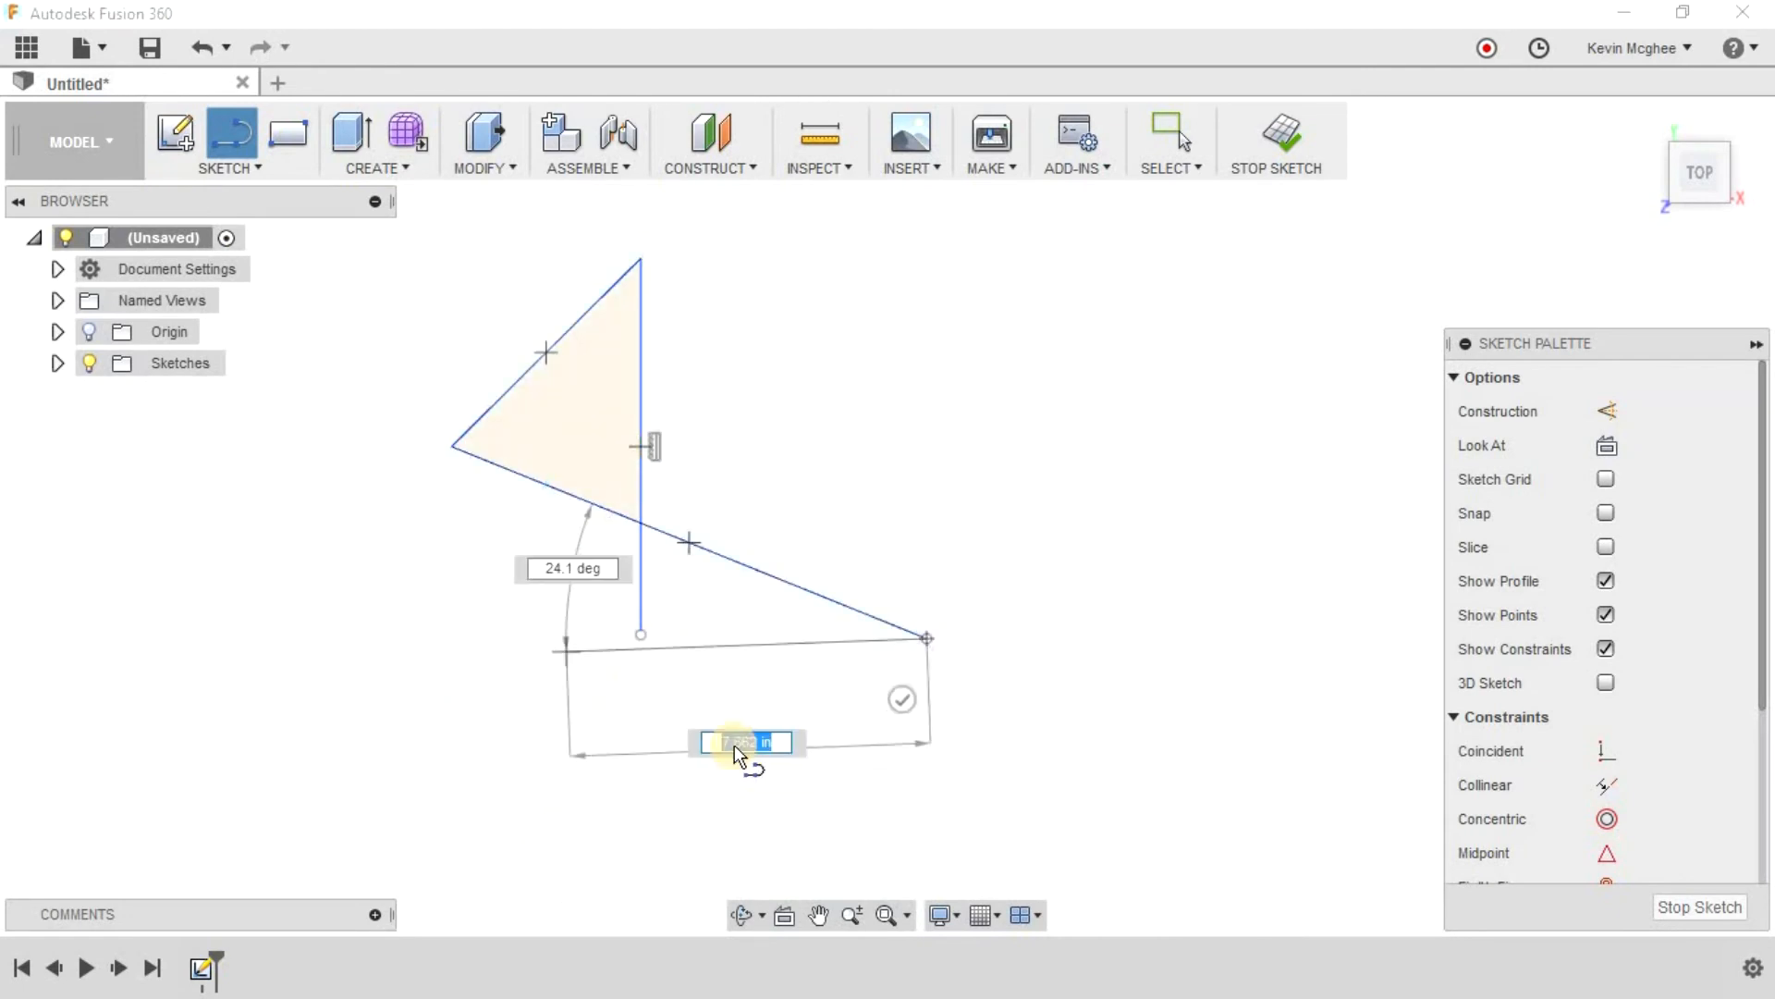
{"action": "left_click", "coordinate": [908, 700]}
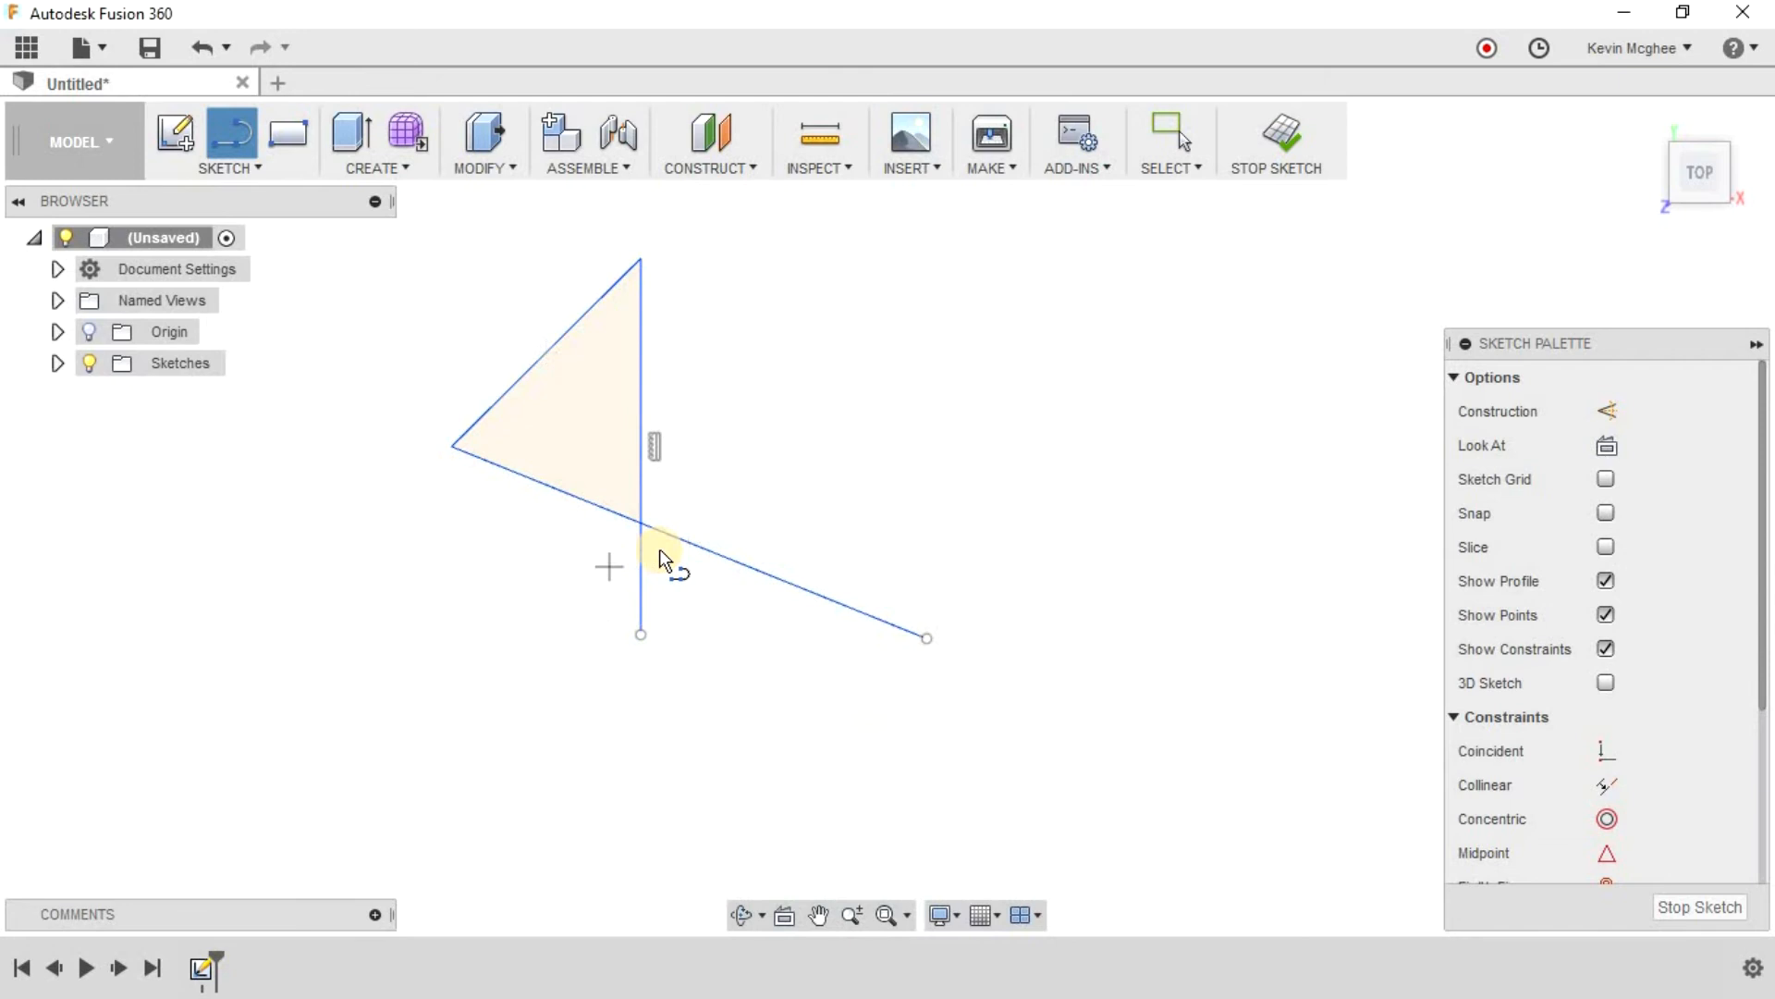
Step: Trim the two line ends that overhang past the intersection so only the closed triangle is left
{"action": "left_click", "coordinate": [257, 168]}
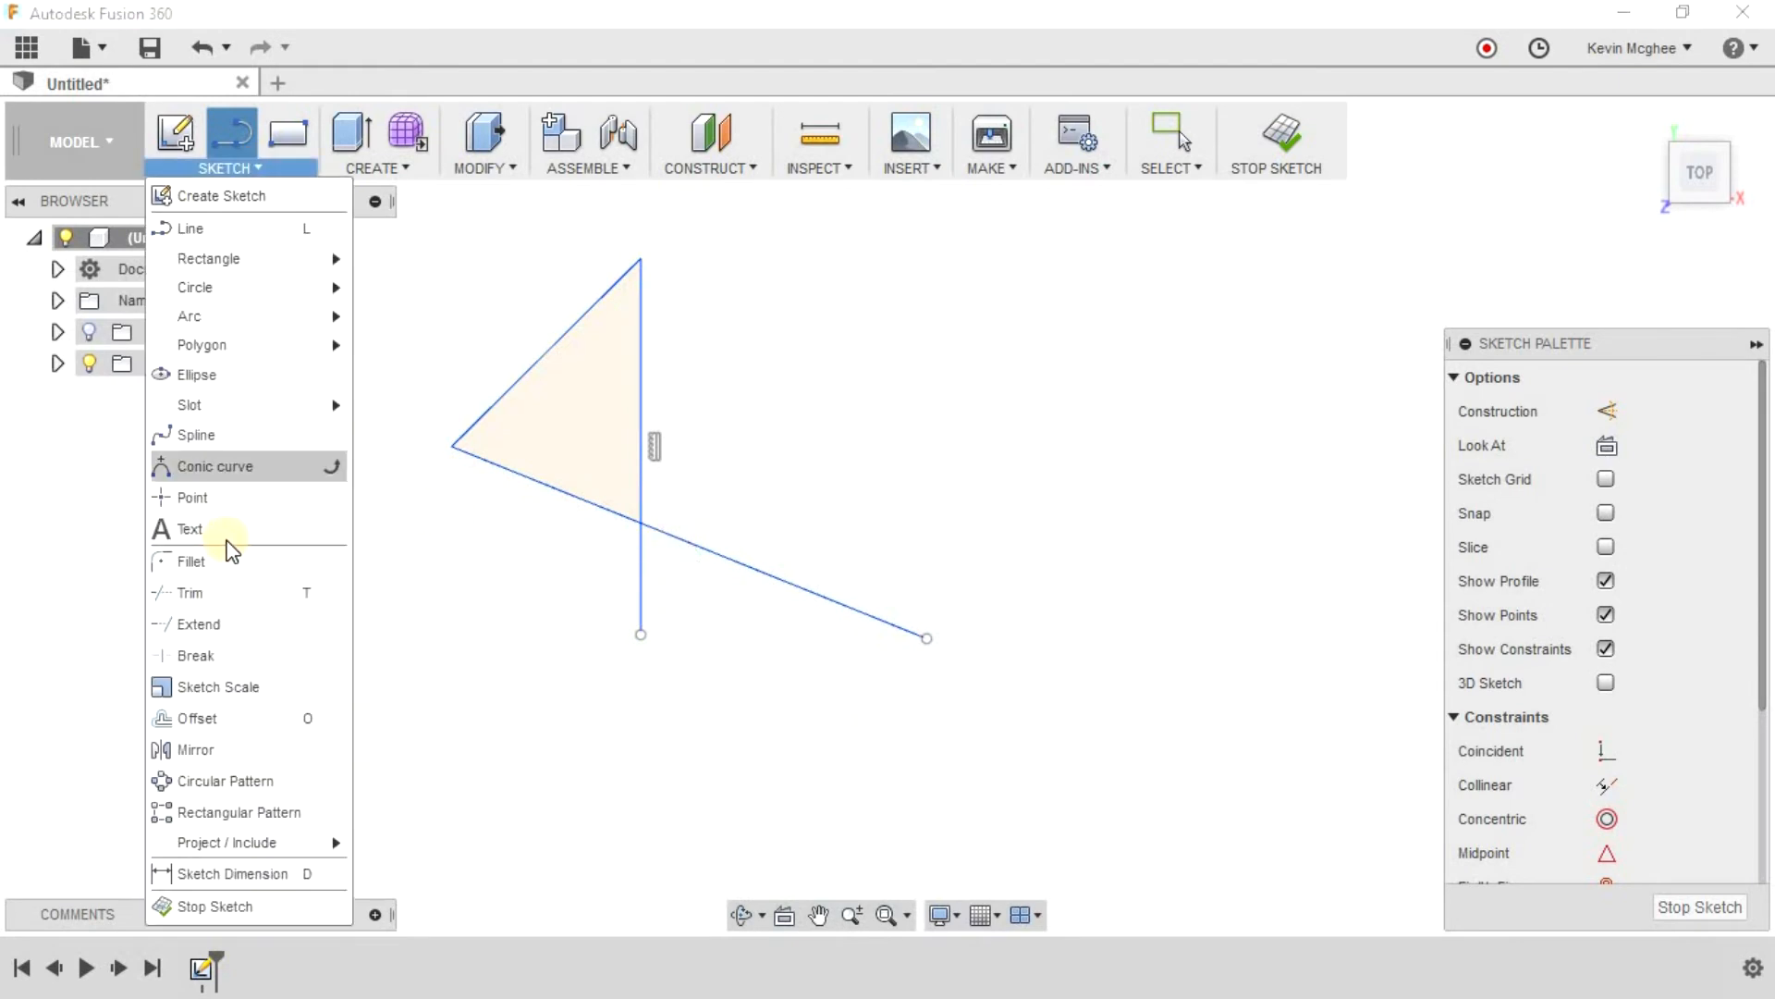
{"action": "left_click", "coordinate": [225, 592]}
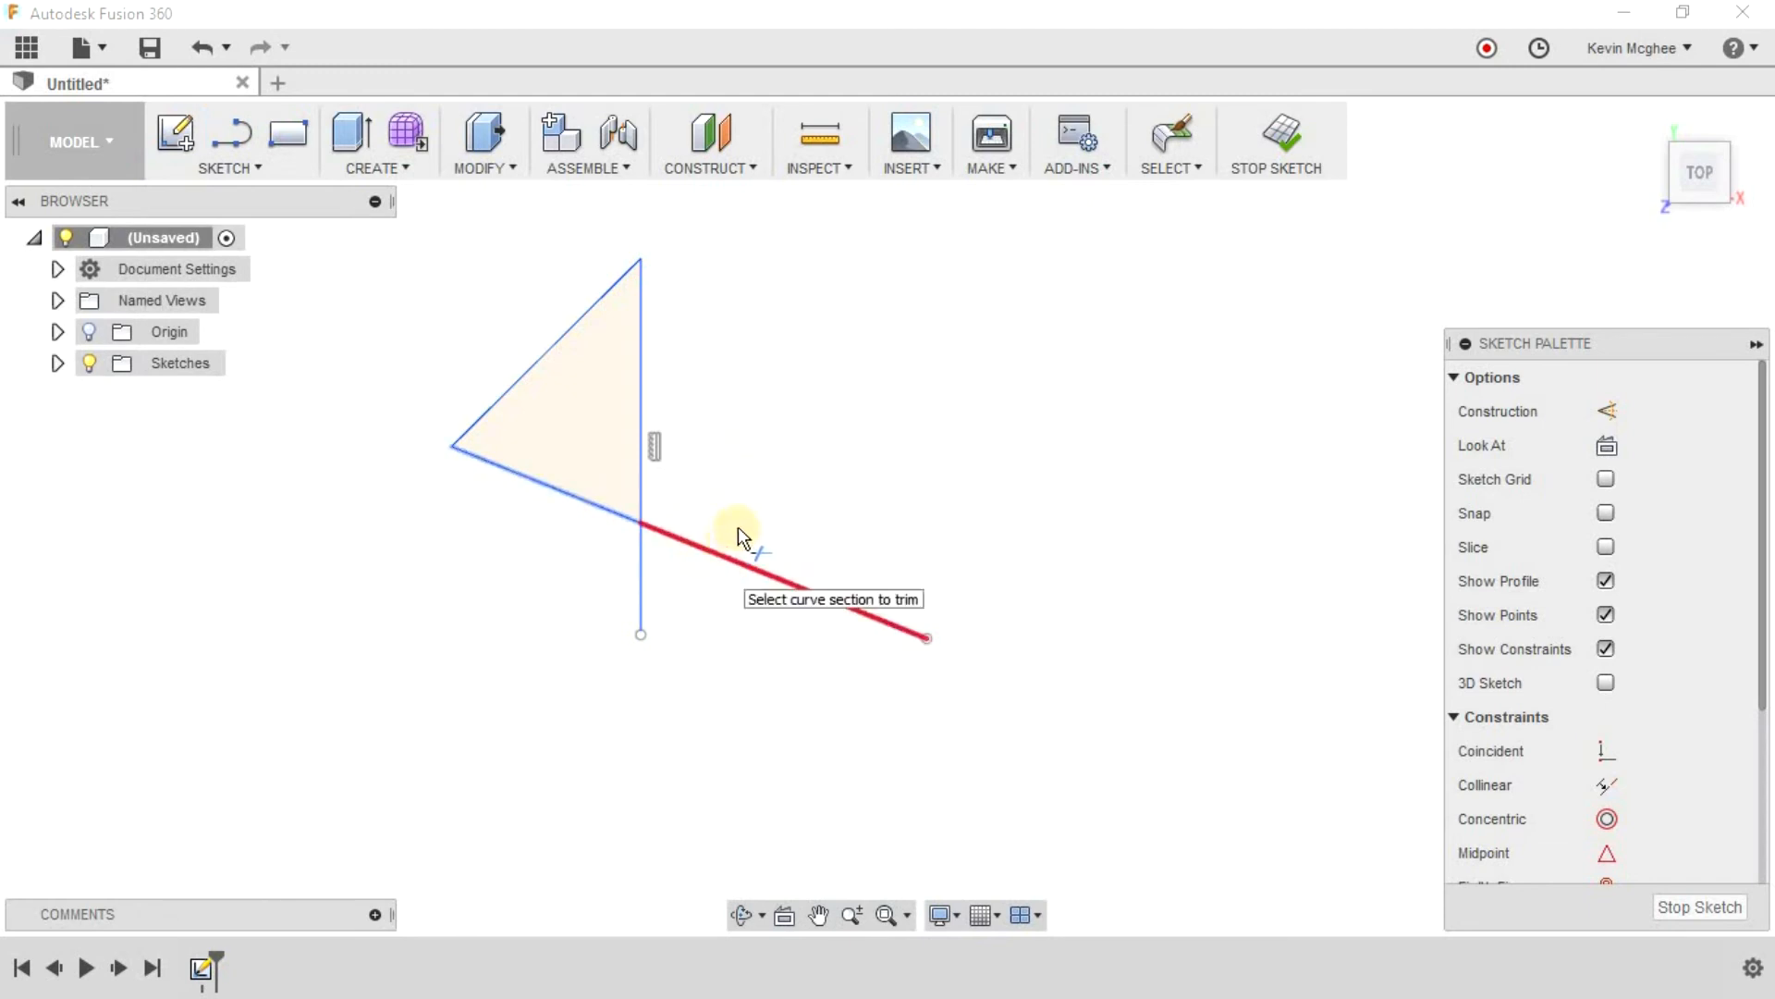
{"action": "left_click", "coordinate": [674, 536]}
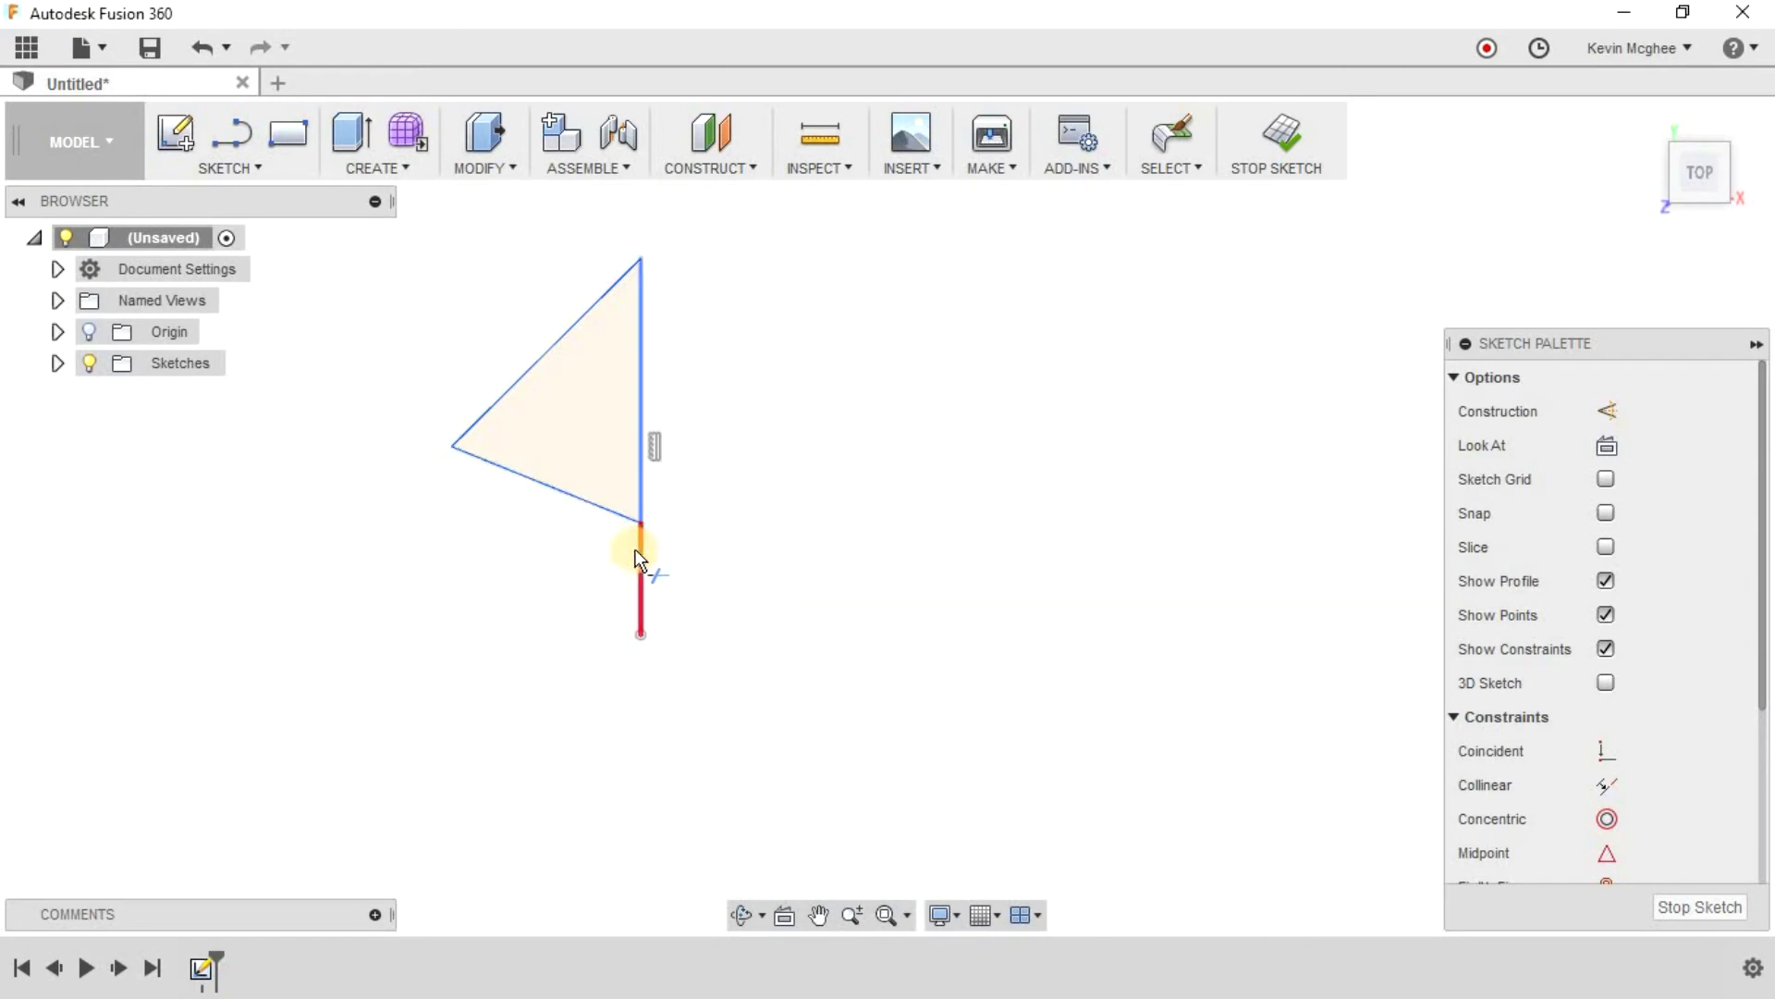
{"action": "left_click", "coordinate": [636, 550]}
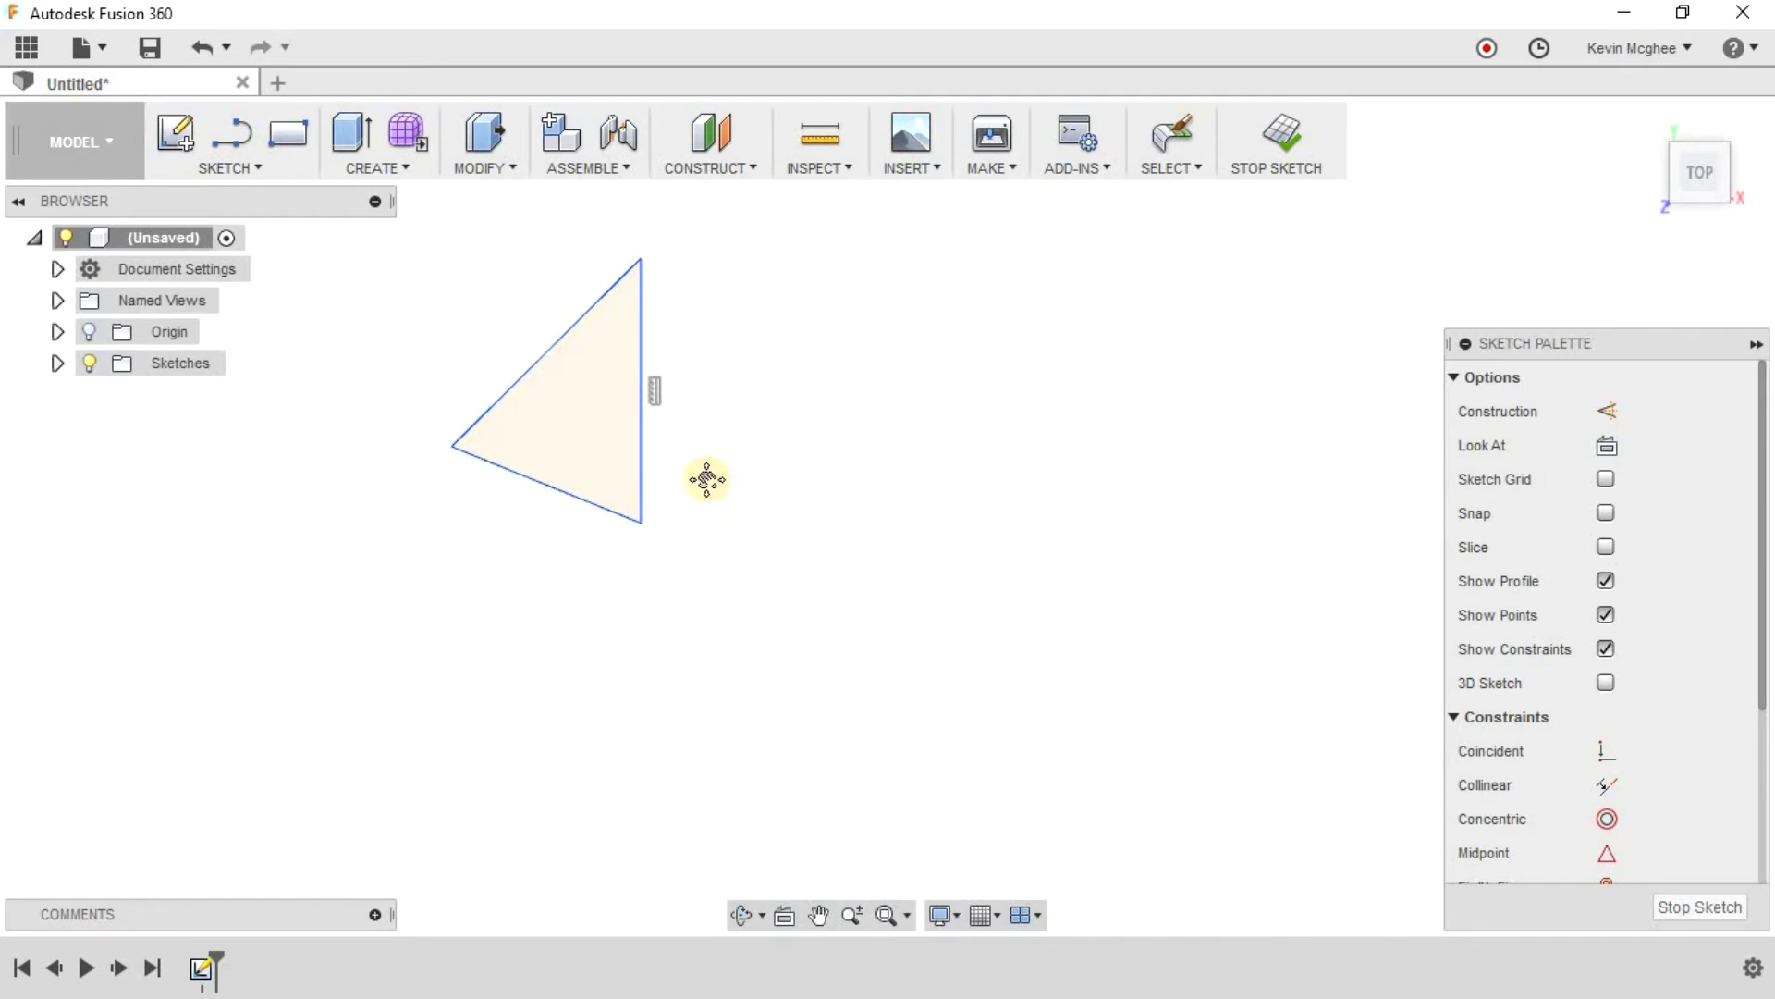
Step: Sketch three connected lines in an empty area as an open triangle, with the third line stopping short of the near-vertical first line
{"action": "middle_click_drag", "start_coordinate": [127, 519], "coordinate": [28, 484]}
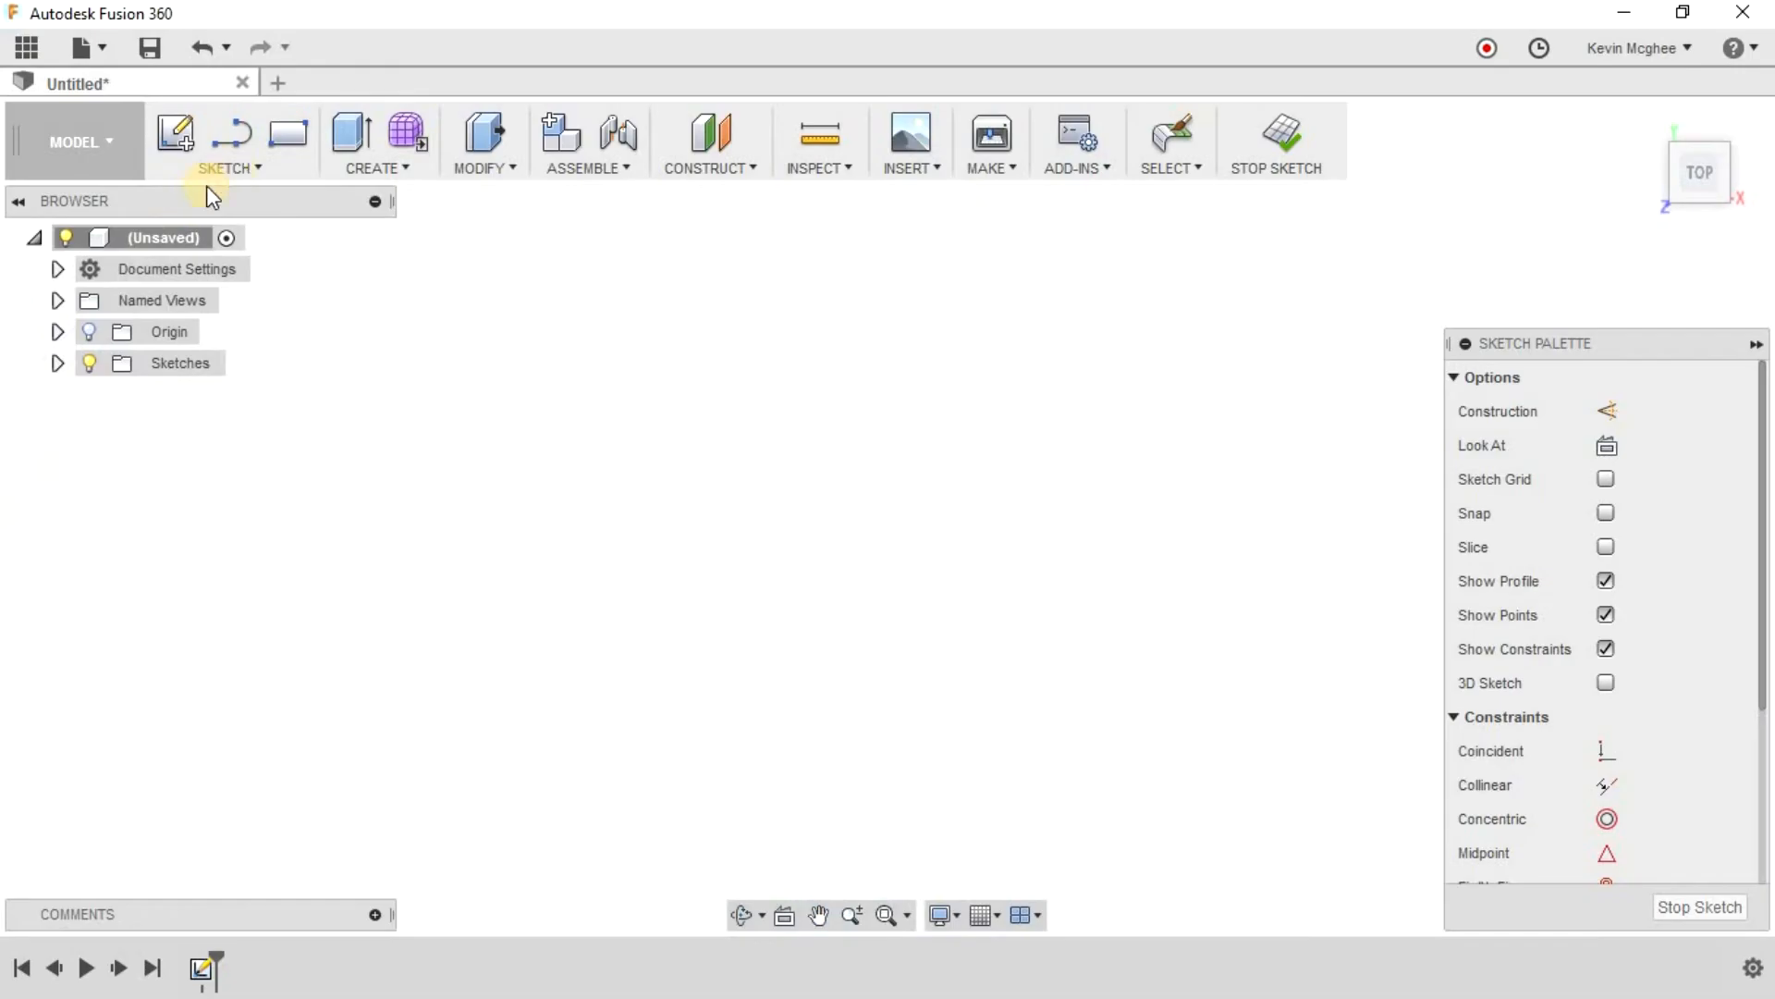
{"action": "left_click", "coordinate": [225, 168]}
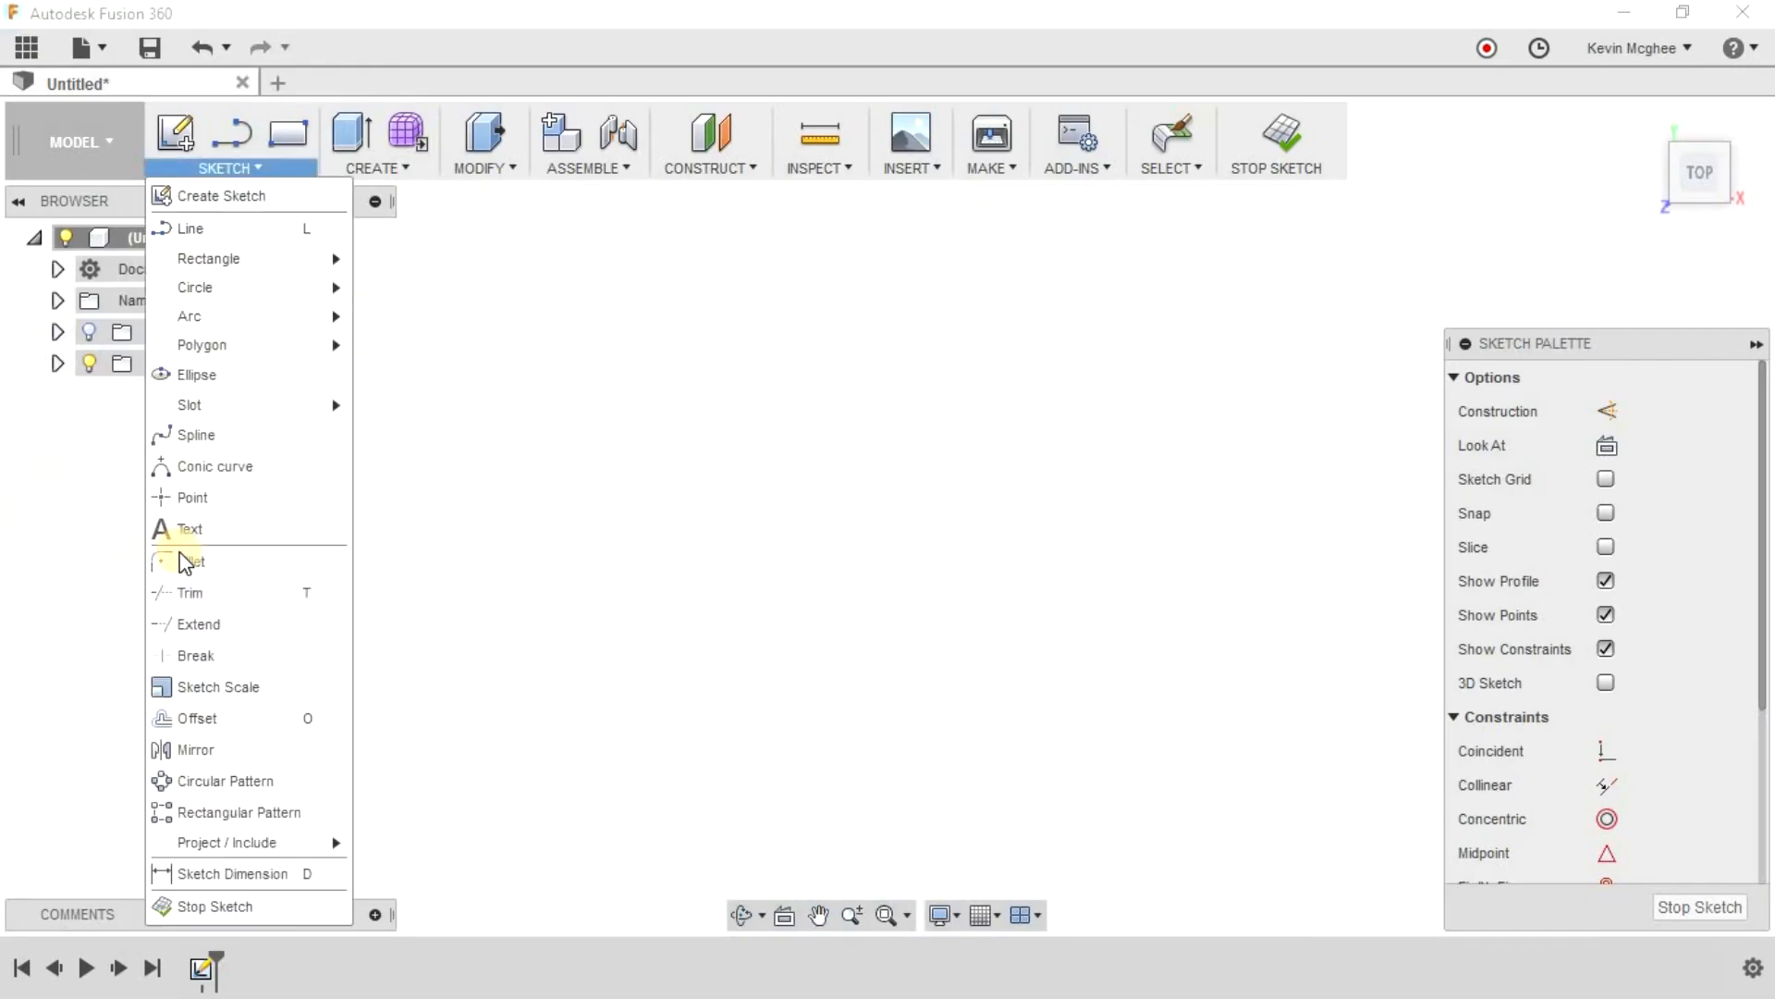
{"action": "left_click", "coordinate": [208, 621]}
{"action": "left_click", "coordinate": [259, 169]}
{"action": "key", "text": "l"}
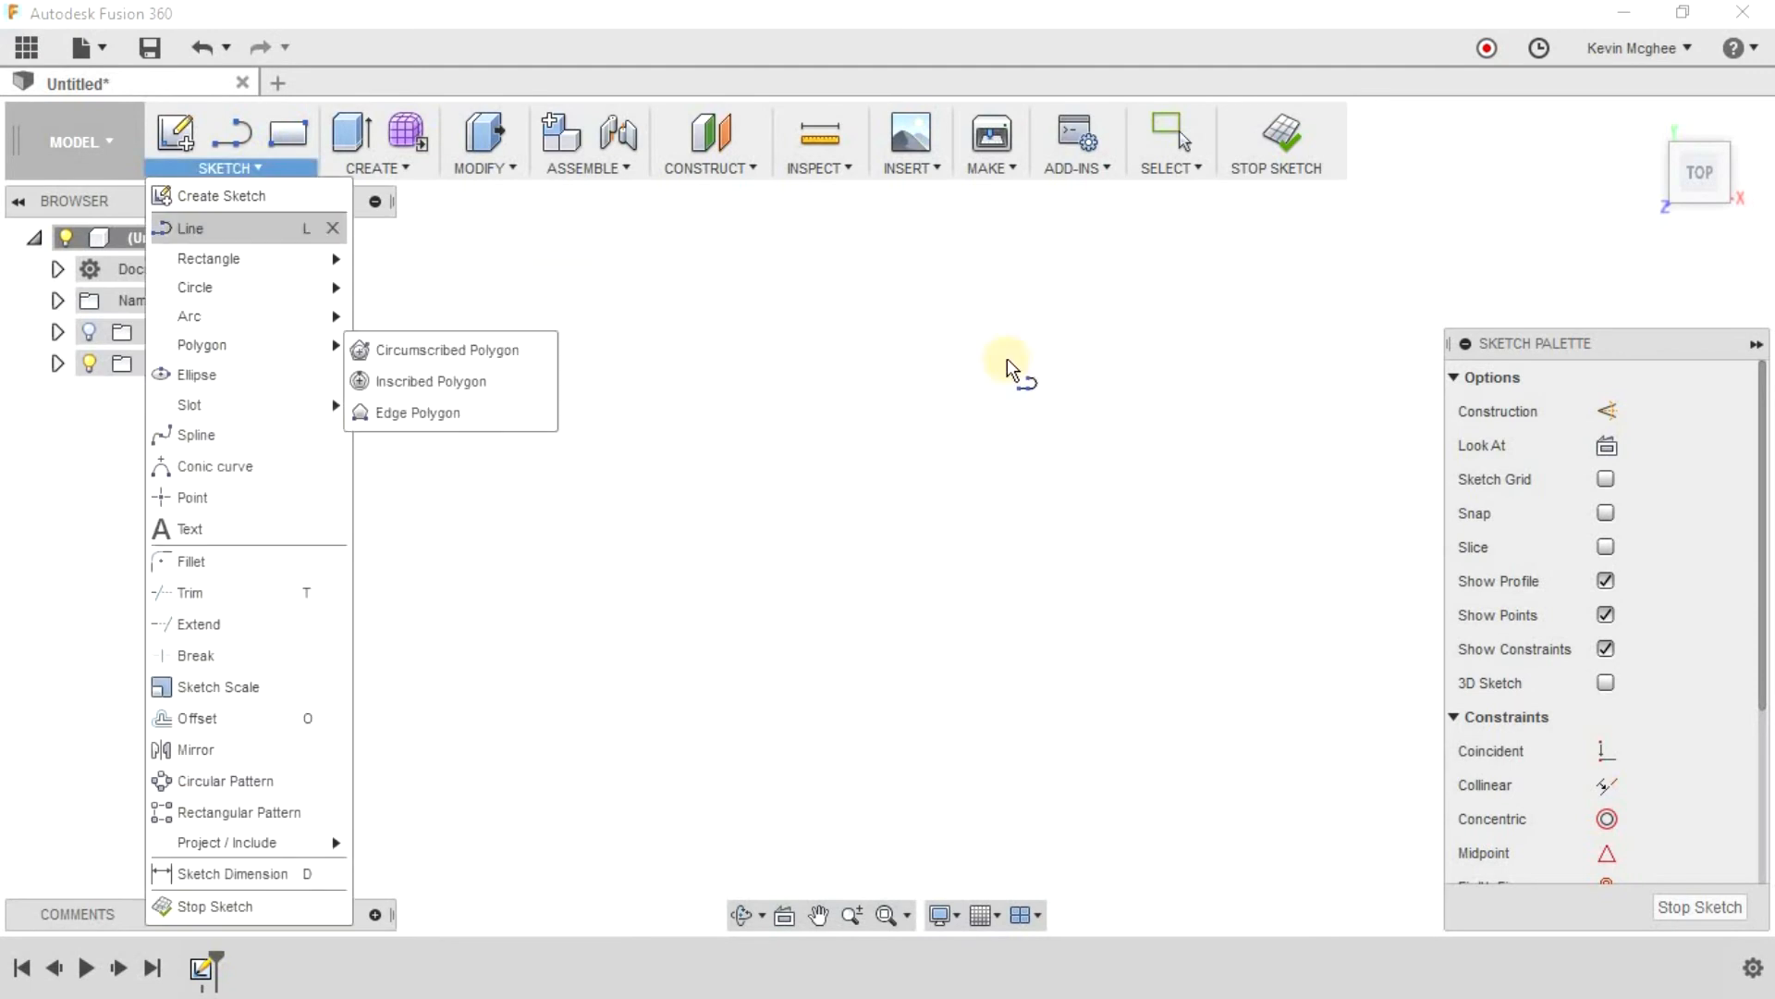
{"action": "left_click", "coordinate": [598, 262]}
{"action": "left_click", "coordinate": [967, 451]}
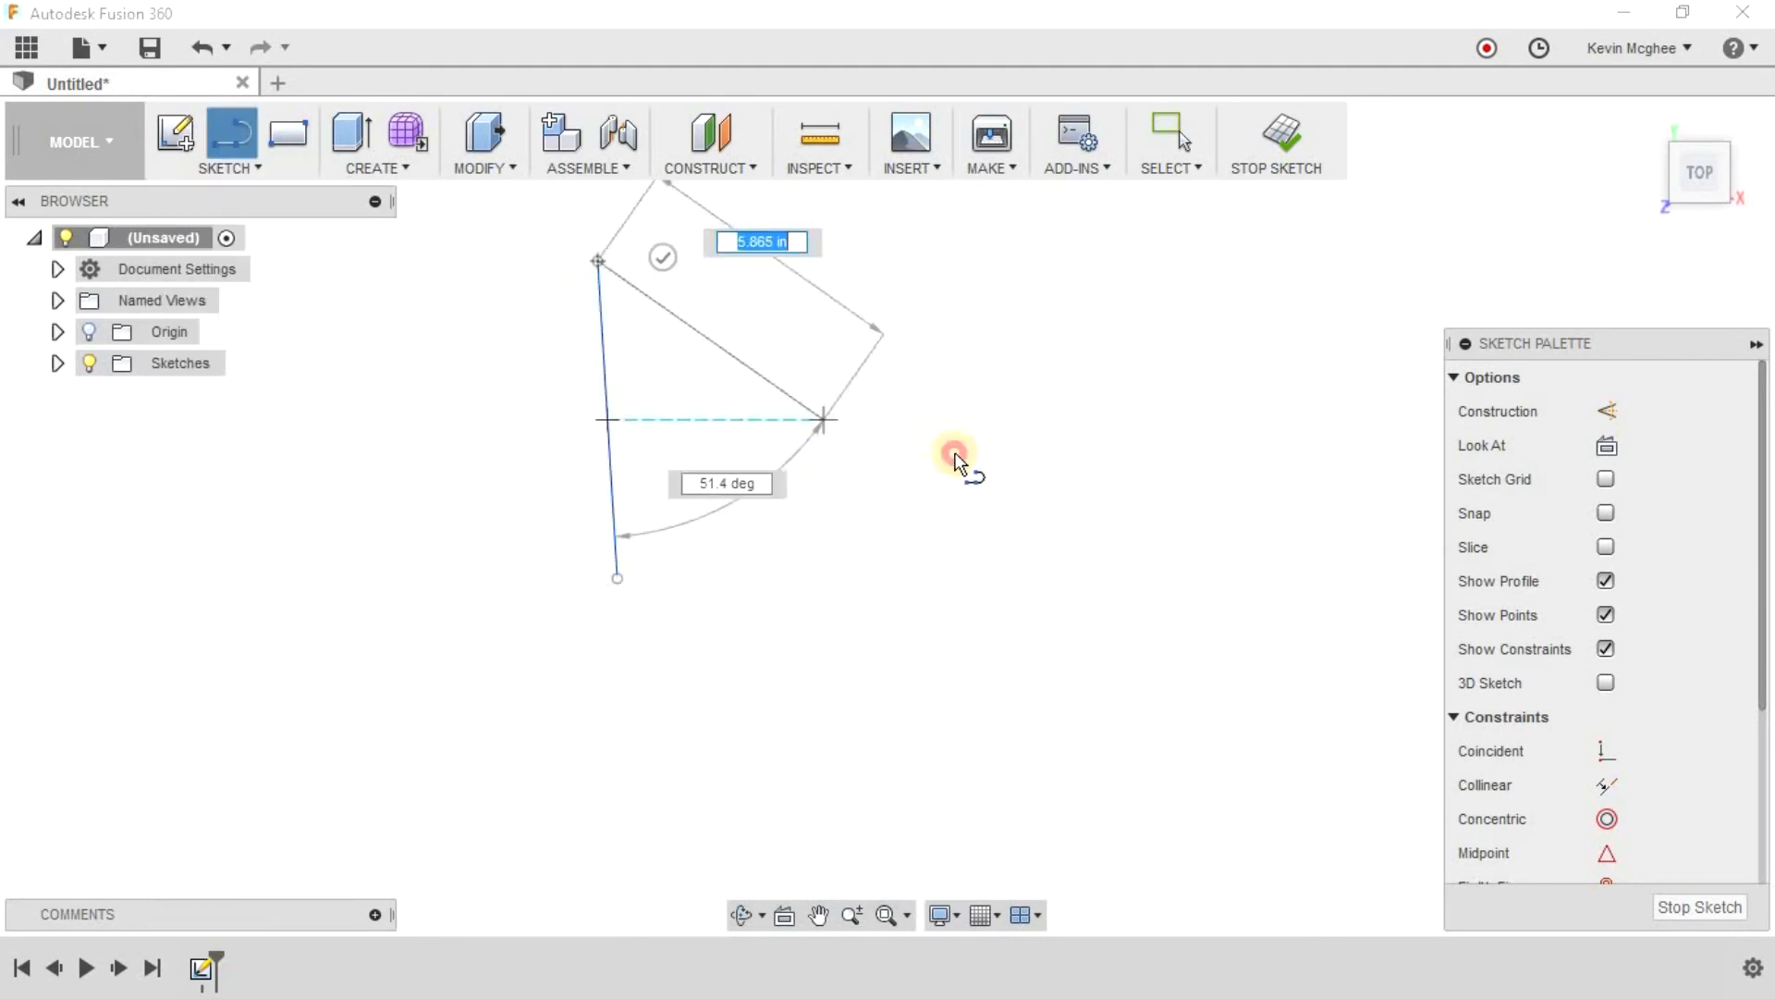
{"action": "left_click", "coordinate": [701, 514]}
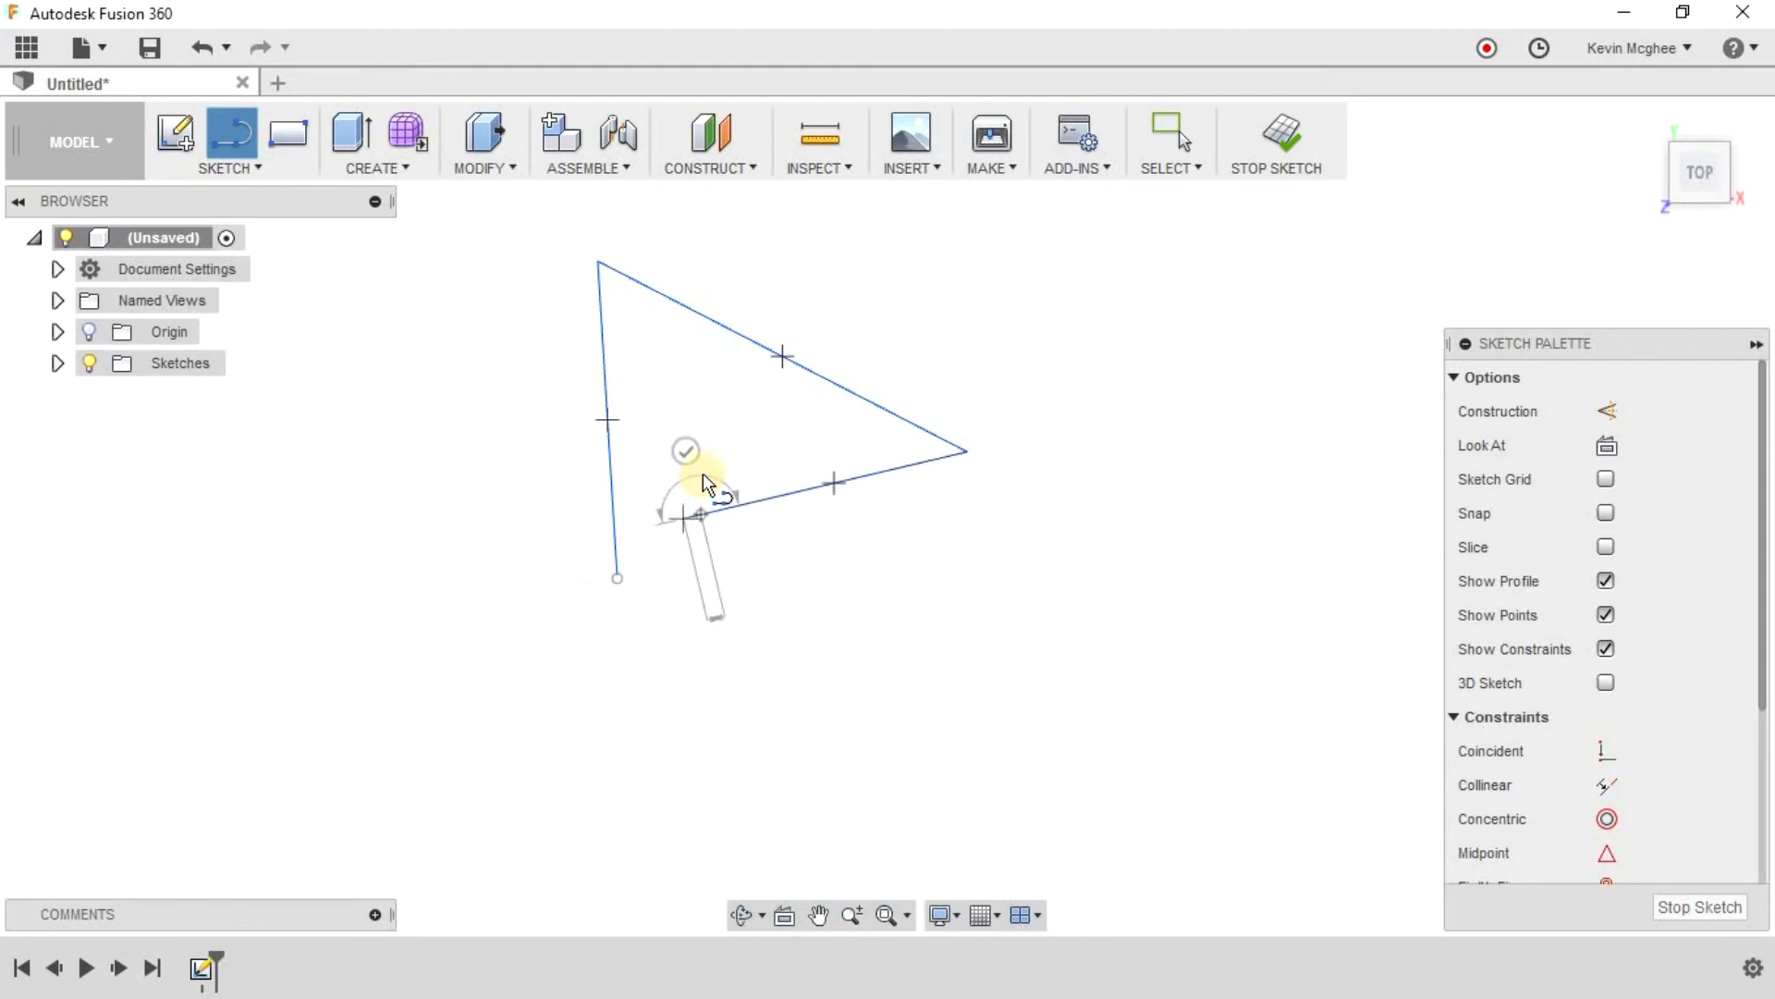
{"action": "key", "text": "Escape"}
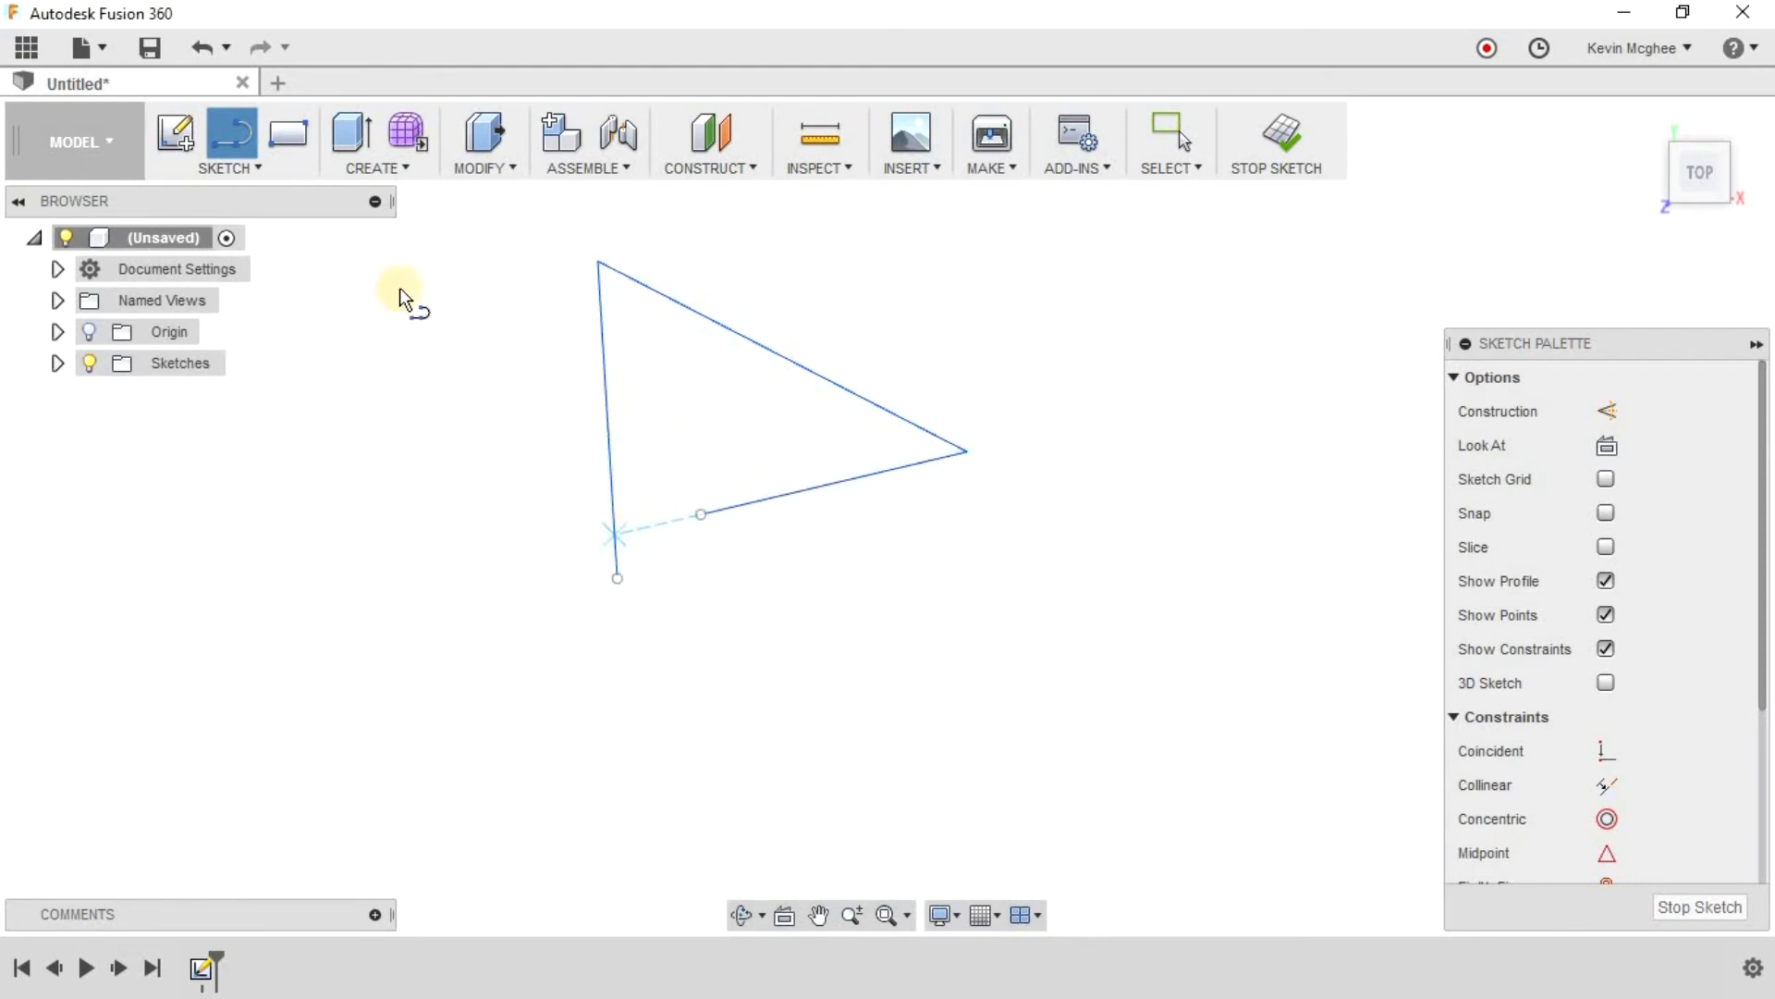
Step: Extend the open lower line to meet the near-vertical line, and extend the near-vertical line beyond its lower end
{"action": "left_click", "coordinate": [263, 169]}
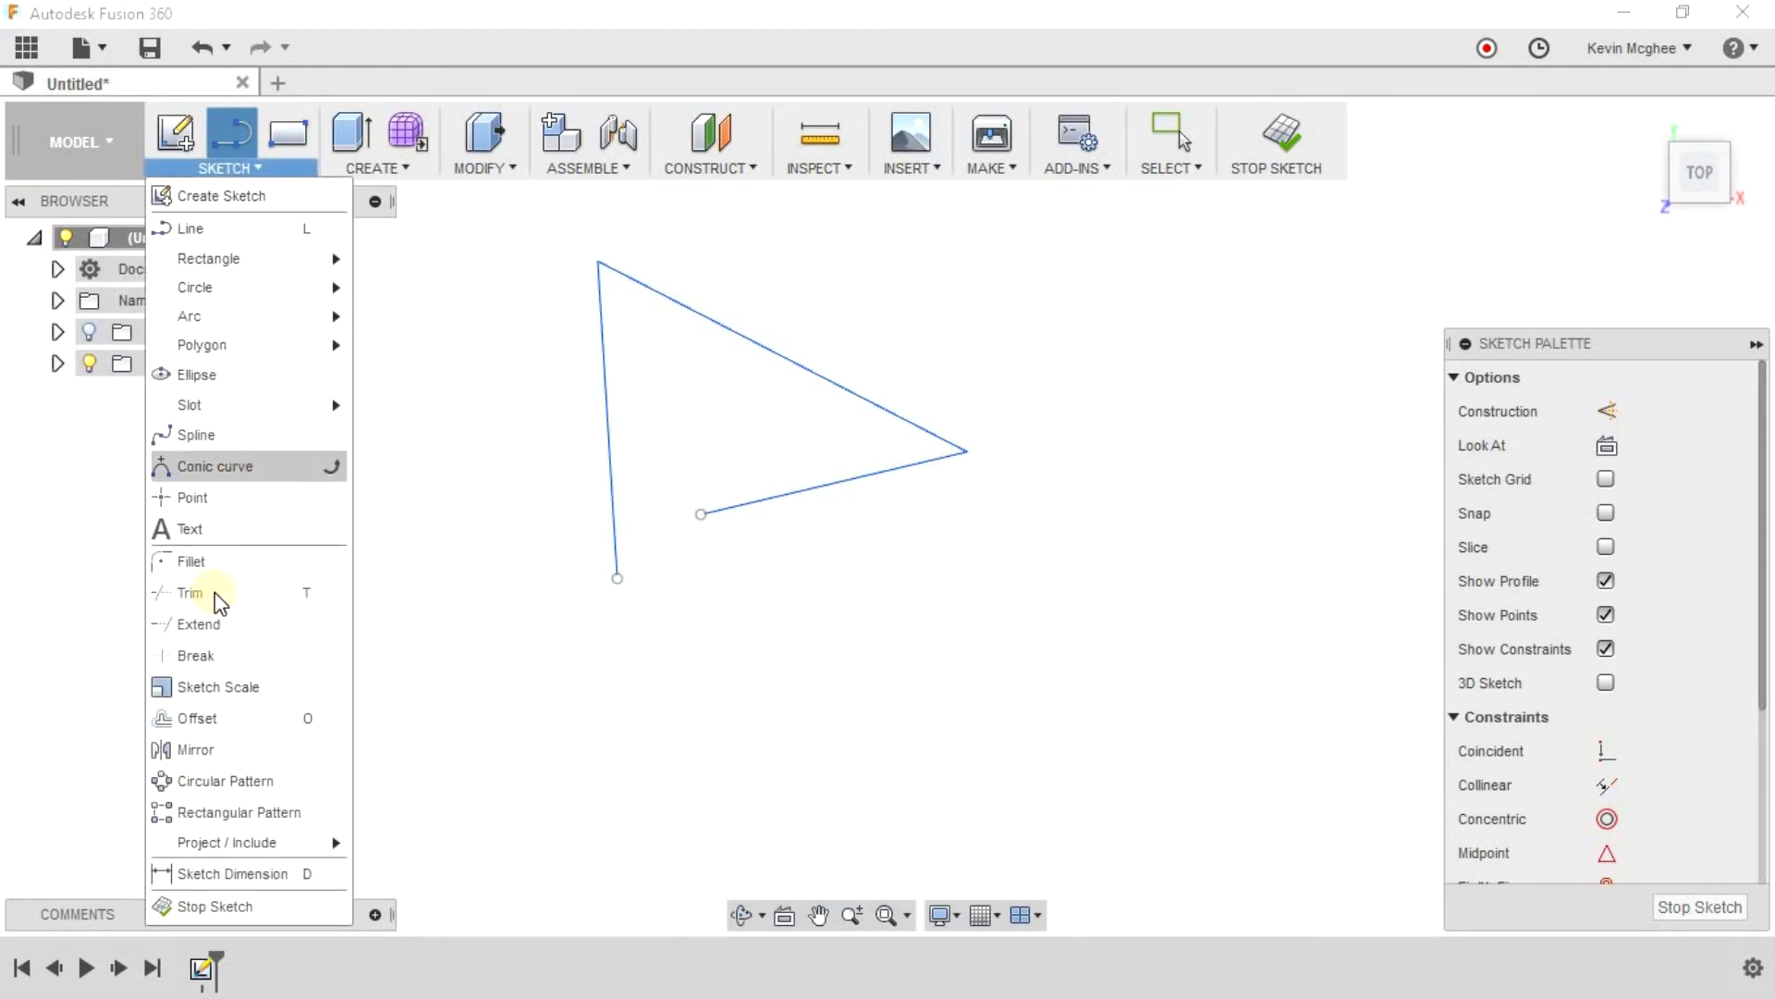
{"action": "left_click", "coordinate": [204, 626]}
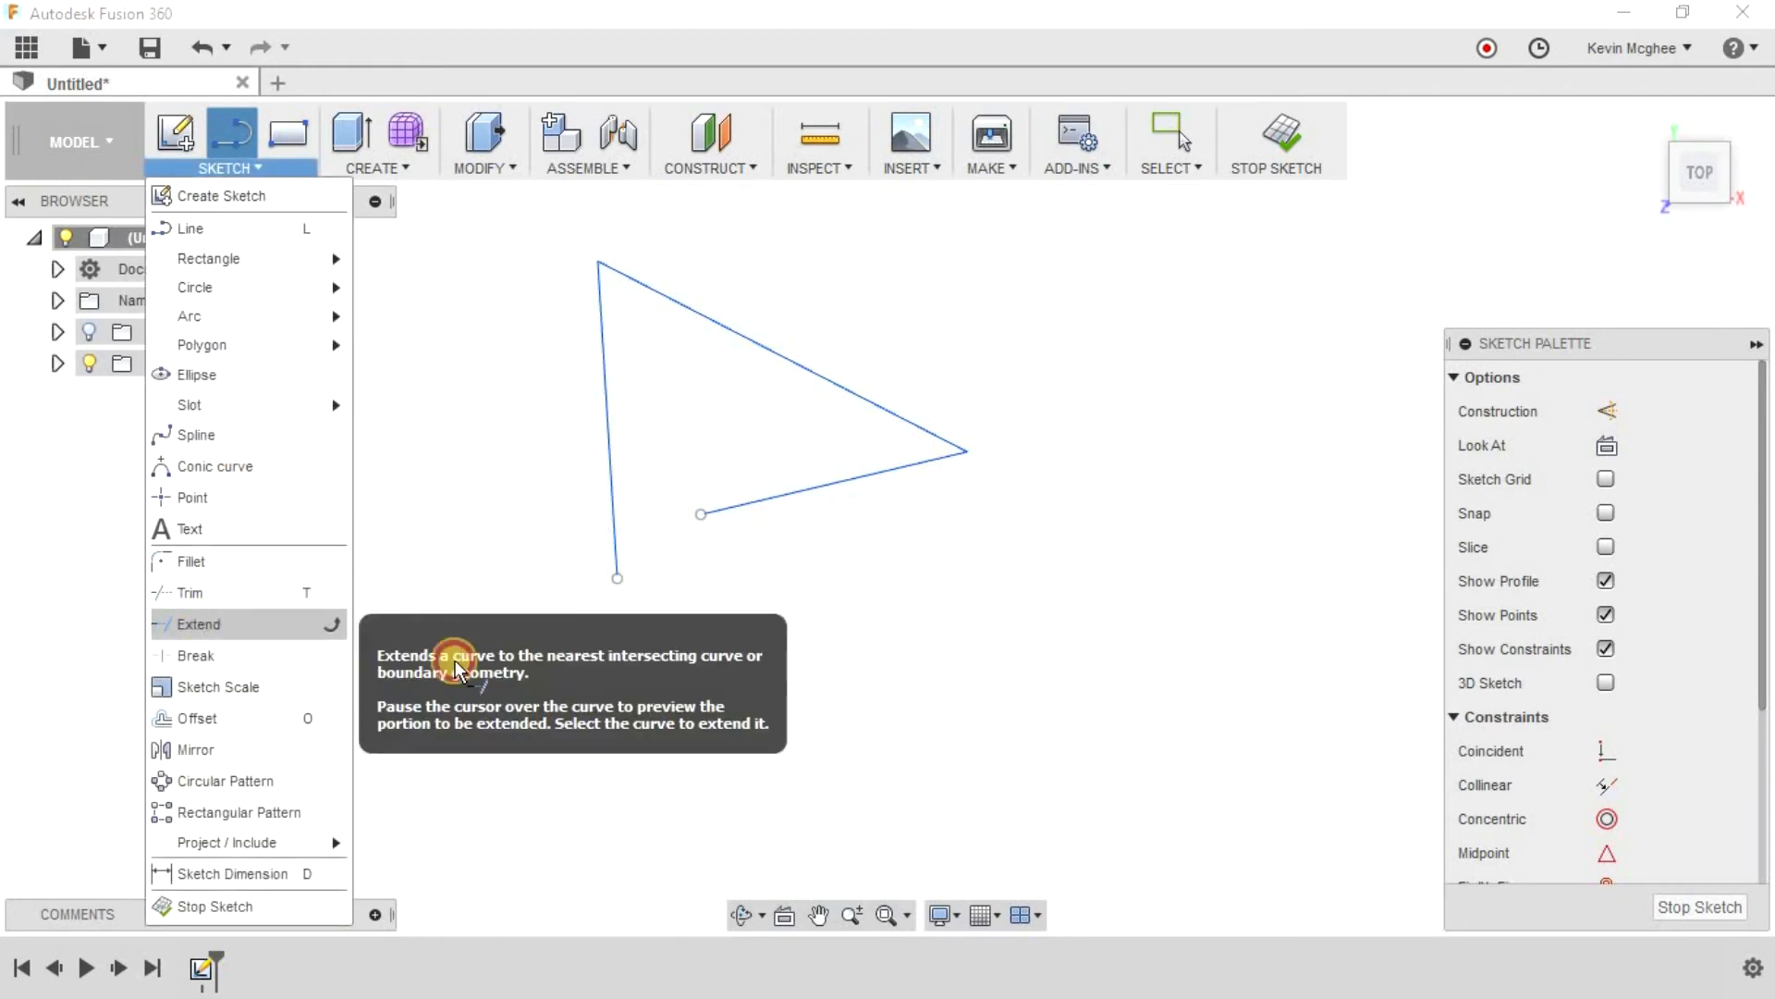
{"action": "left_click", "coordinate": [718, 518]}
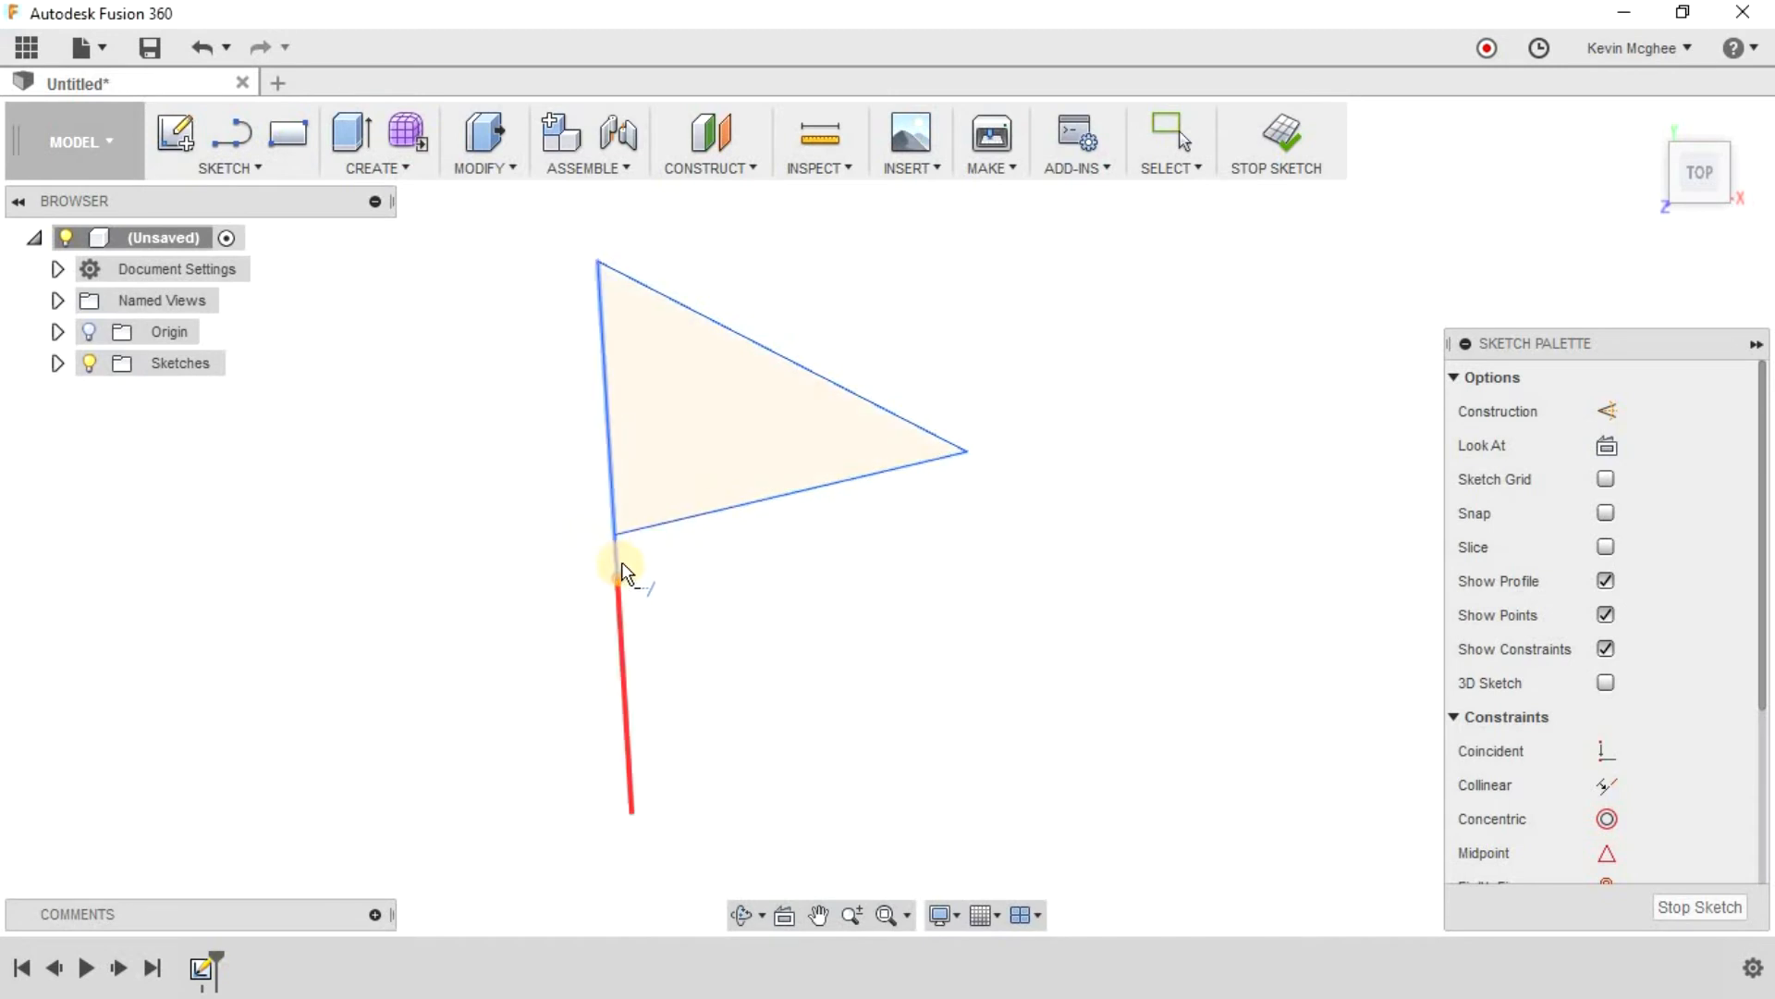
{"action": "left_click", "coordinate": [954, 440]}
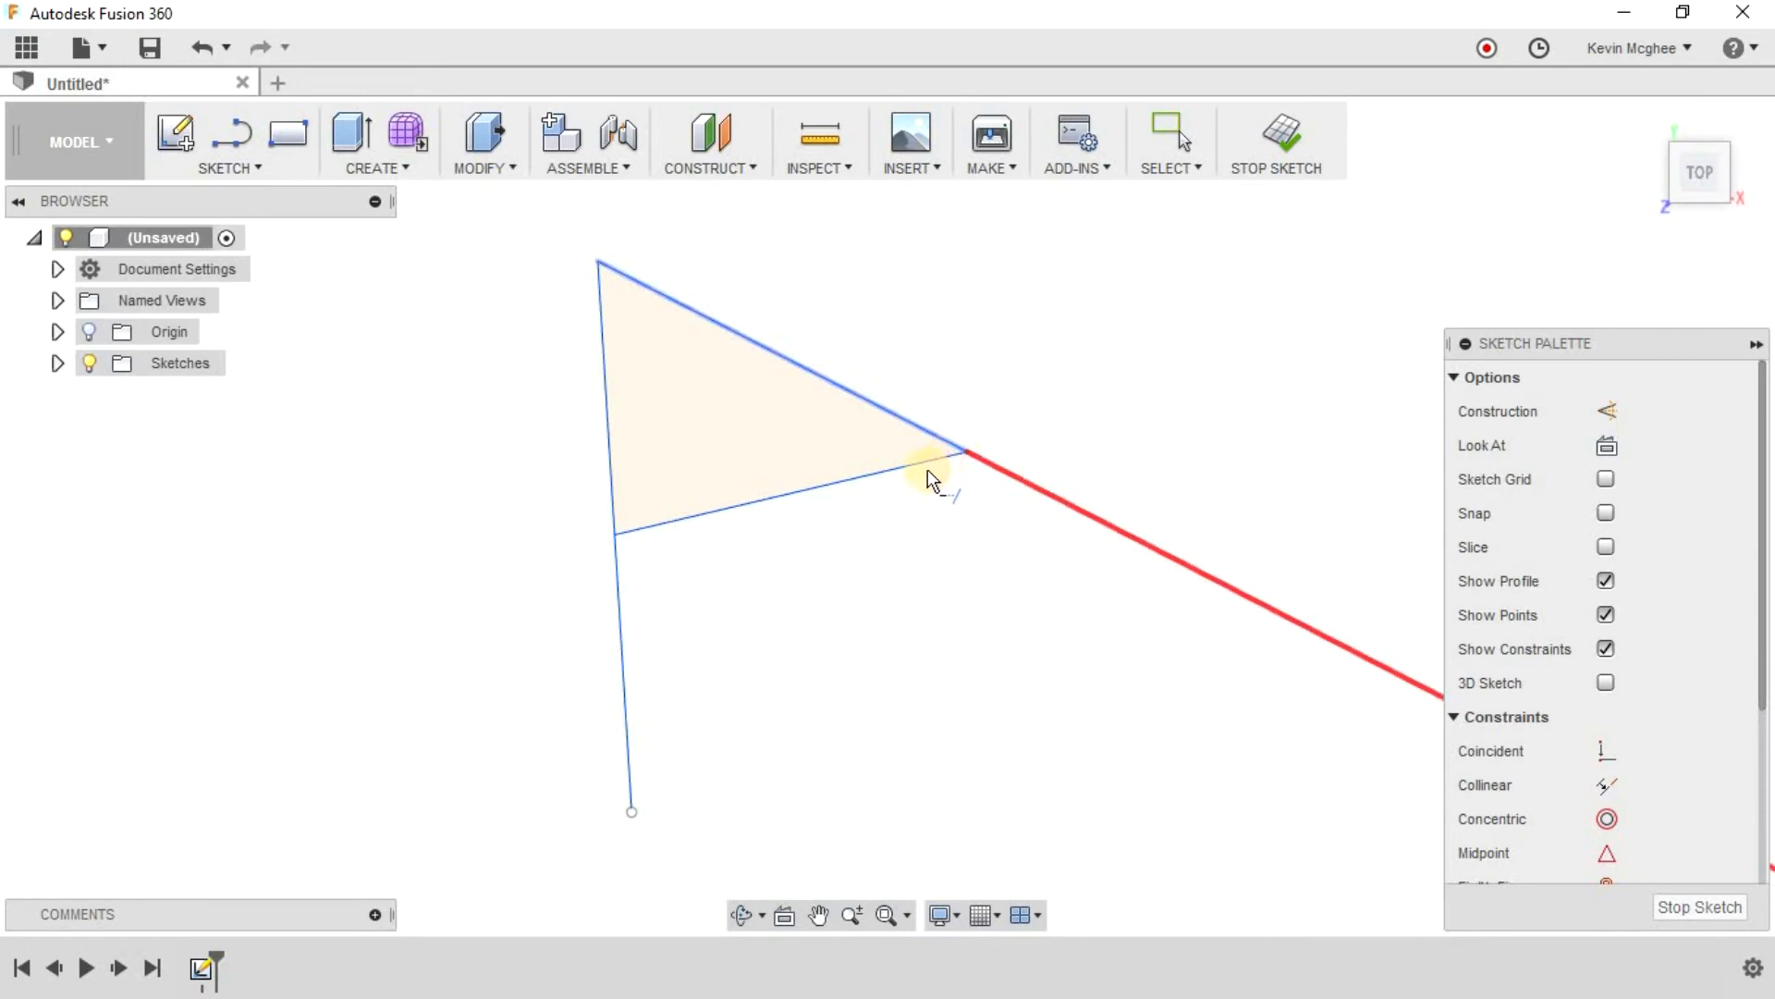
{"action": "left_click", "coordinate": [614, 259]}
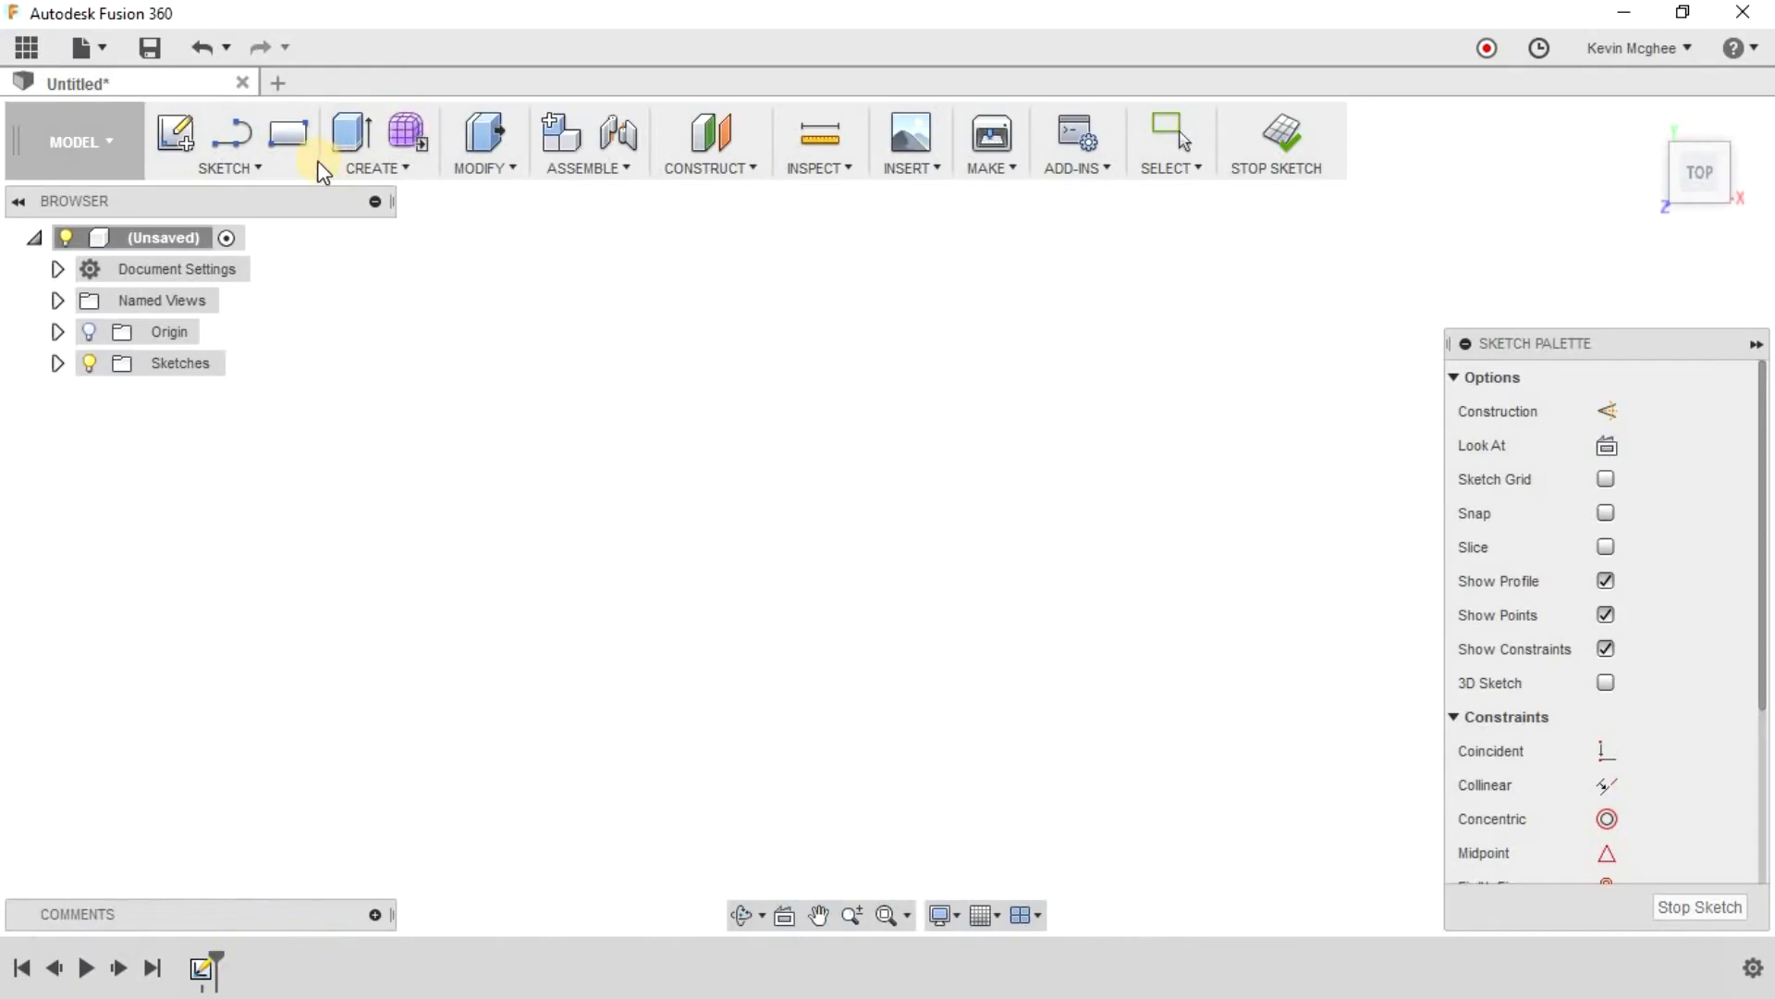
Step: Sketch three connected lines in an empty area, with the third line crossing the first and overhanging past it
{"action": "left_click", "coordinate": [287, 170]}
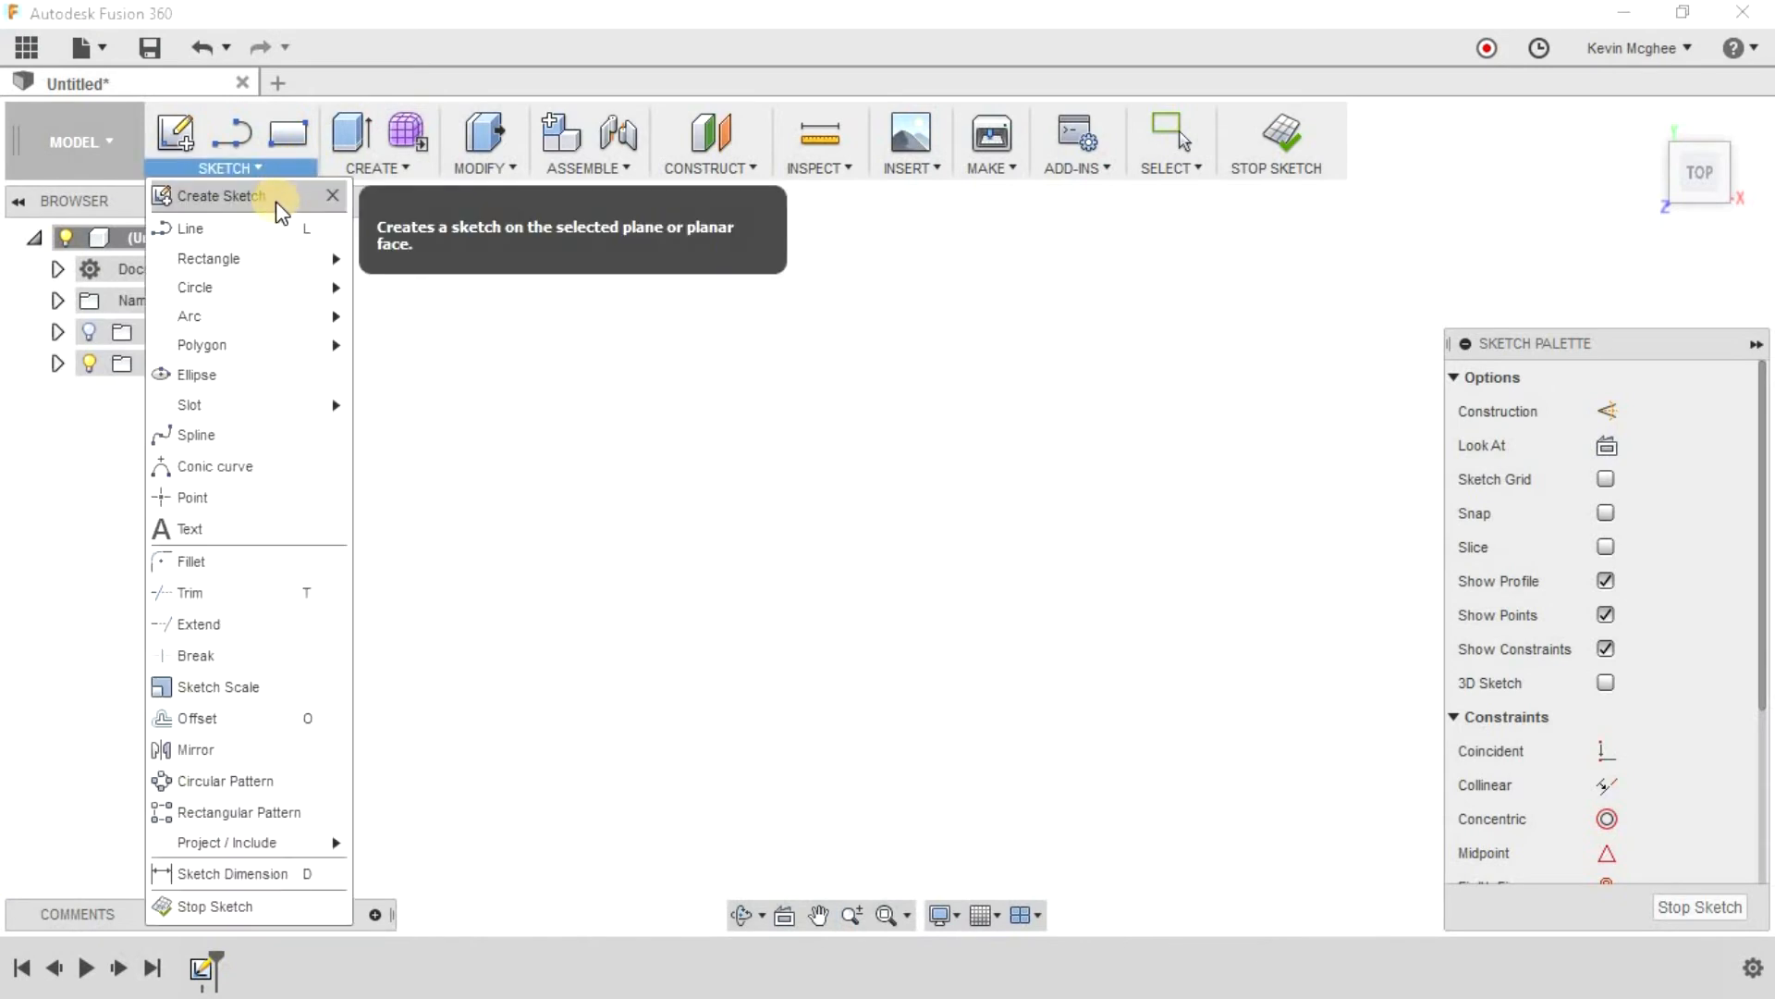
{"action": "left_click", "coordinate": [270, 238]}
{"action": "left_click", "coordinate": [607, 599]}
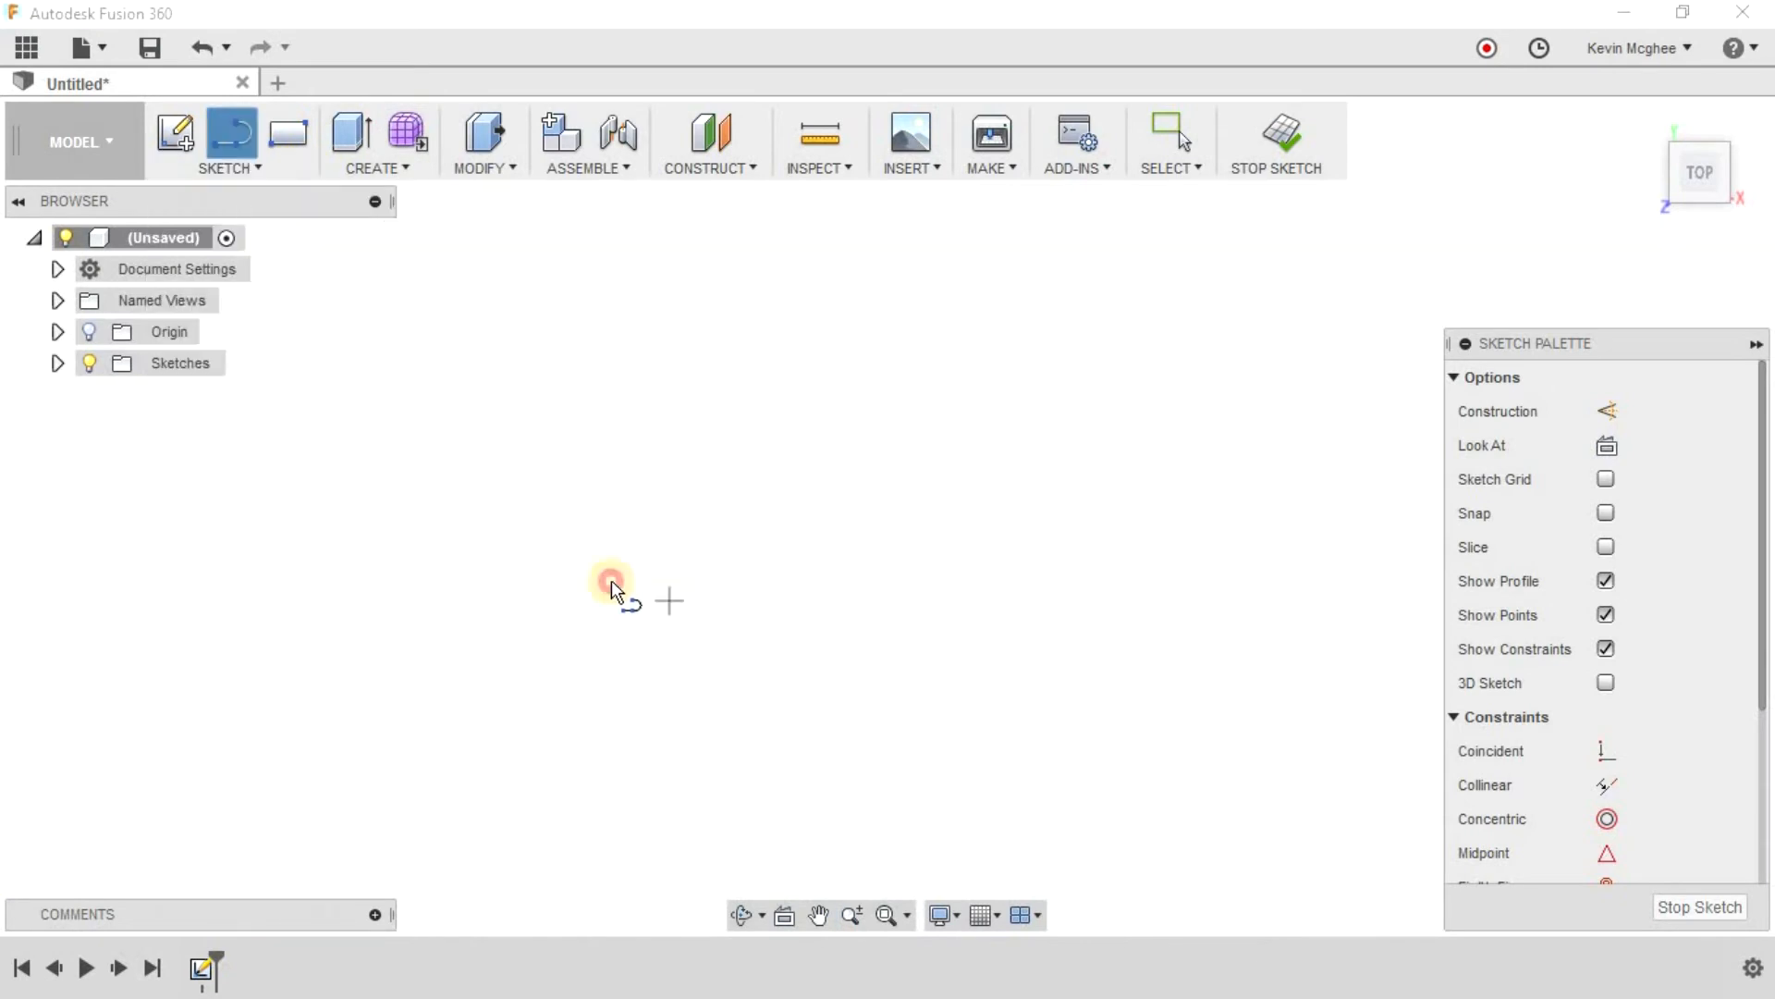
{"action": "left_click", "coordinate": [777, 320]}
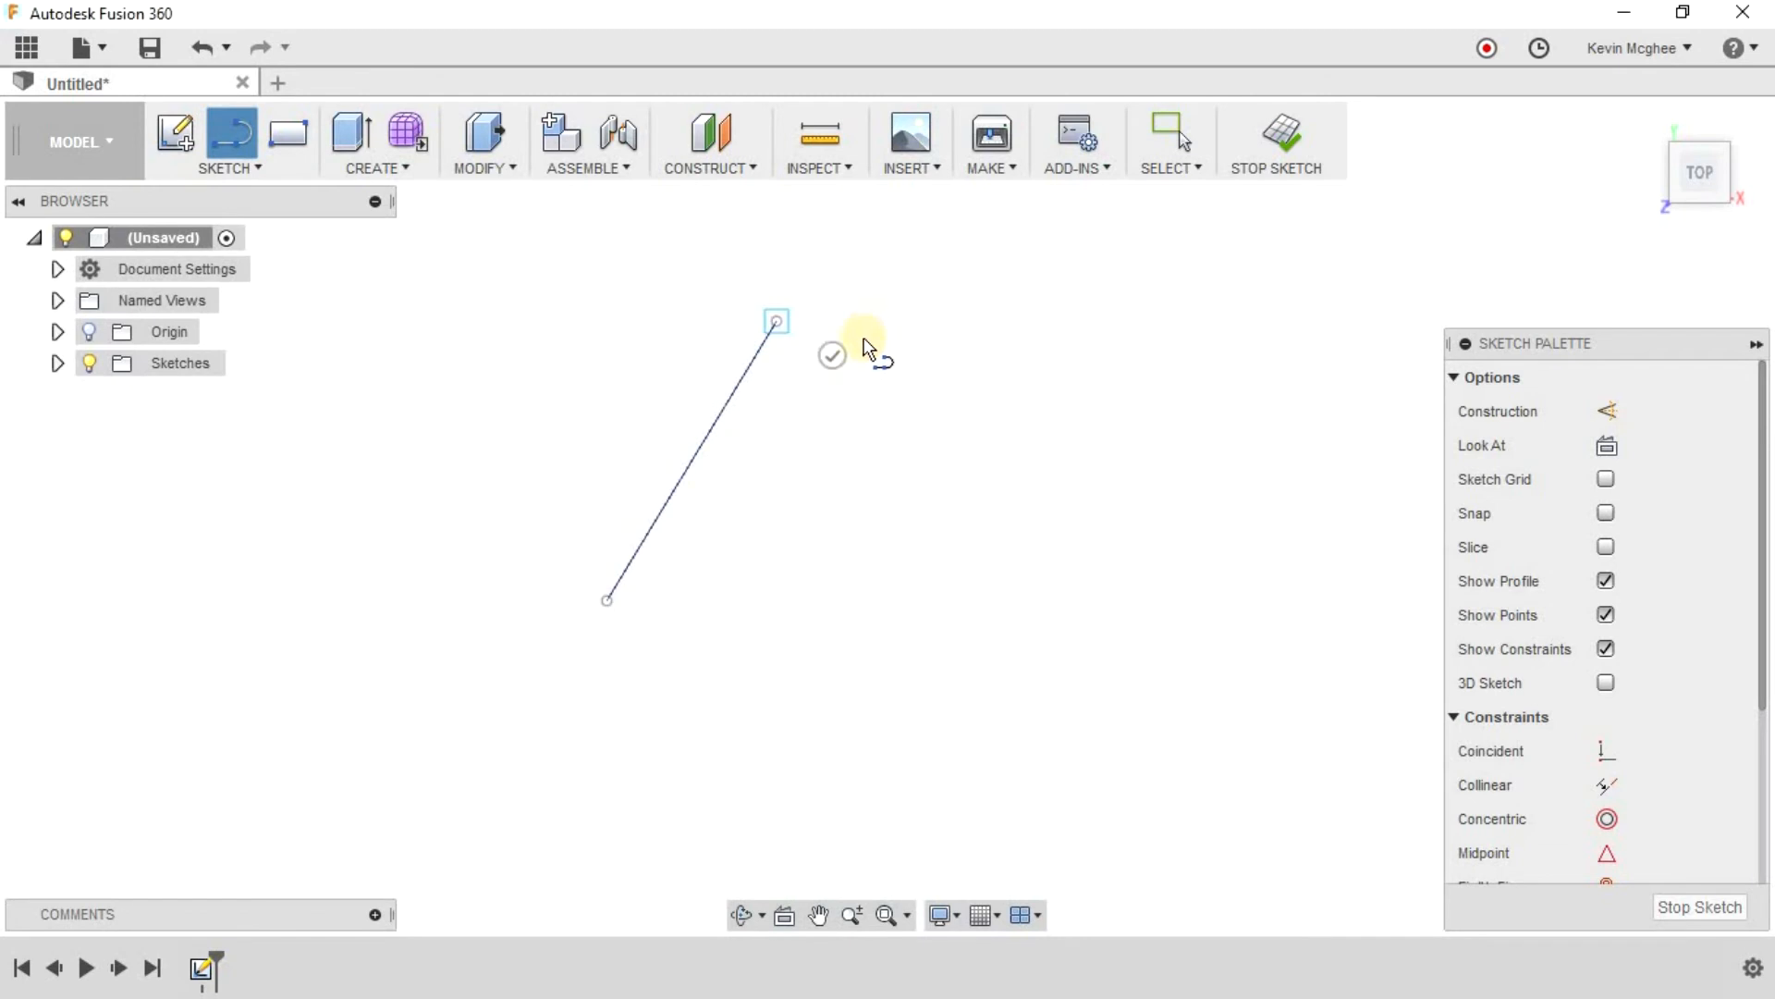
{"action": "double_click", "coordinate": [997, 510]}
{"action": "left_click", "coordinate": [429, 409]}
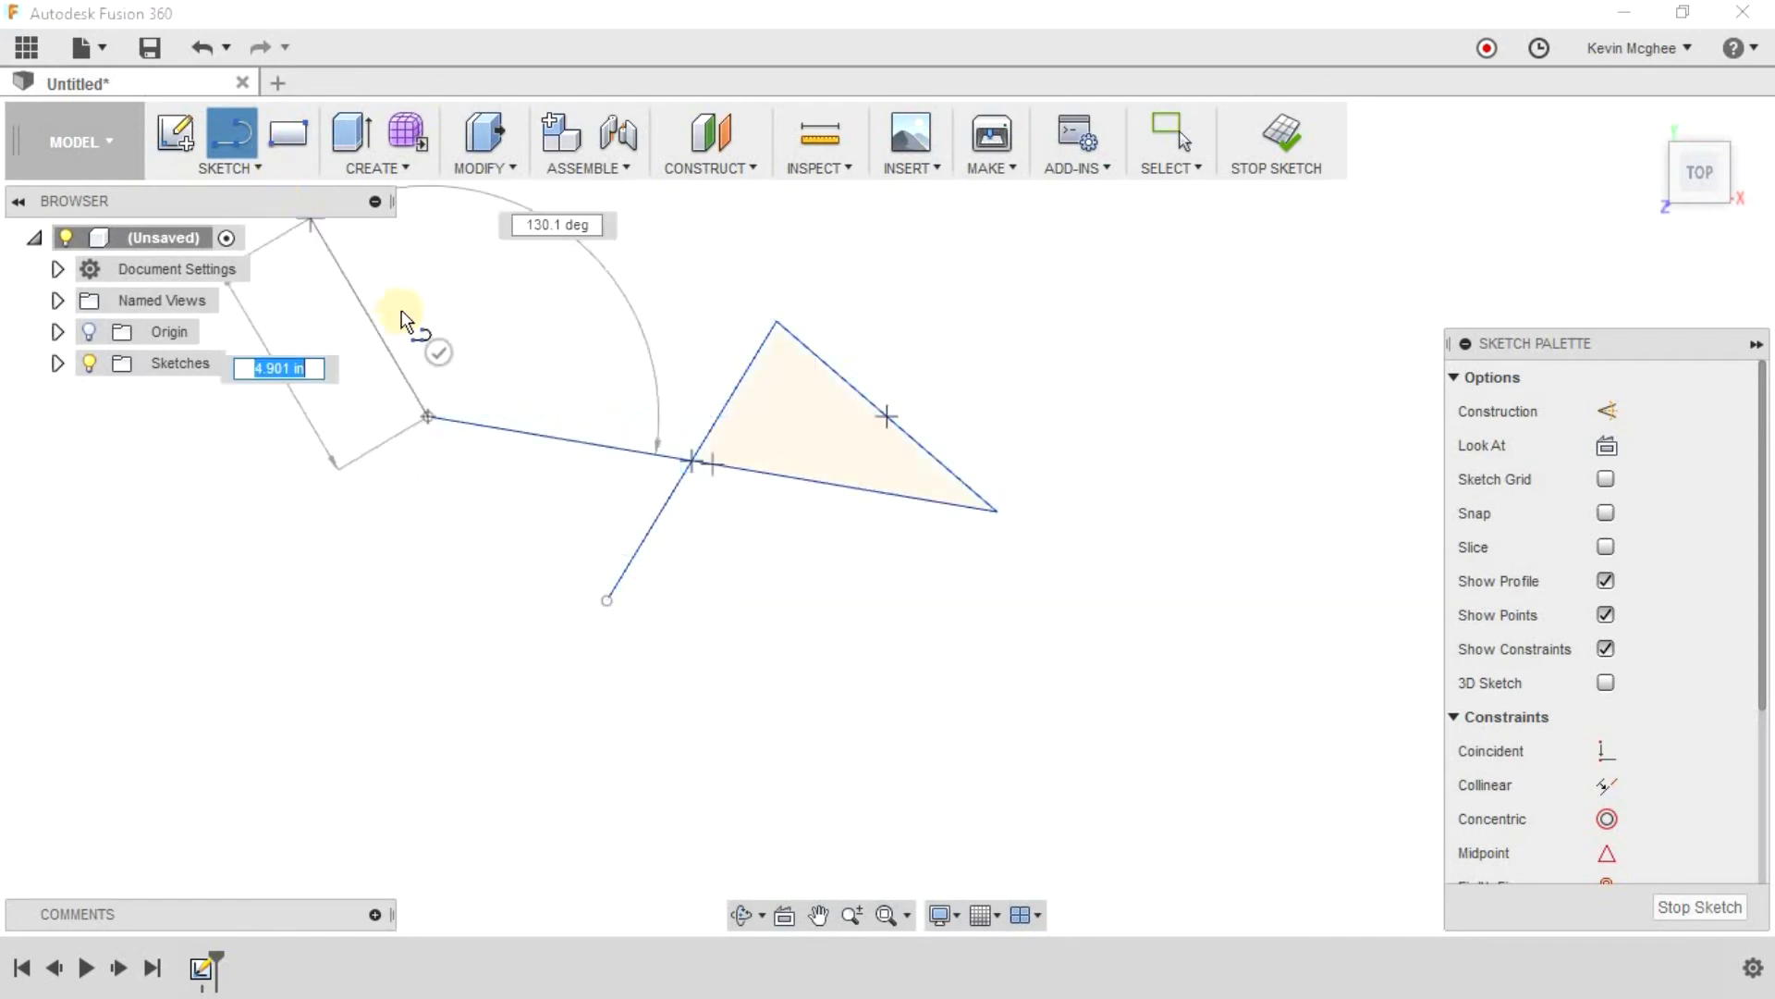
{"action": "left_click", "coordinate": [440, 346]}
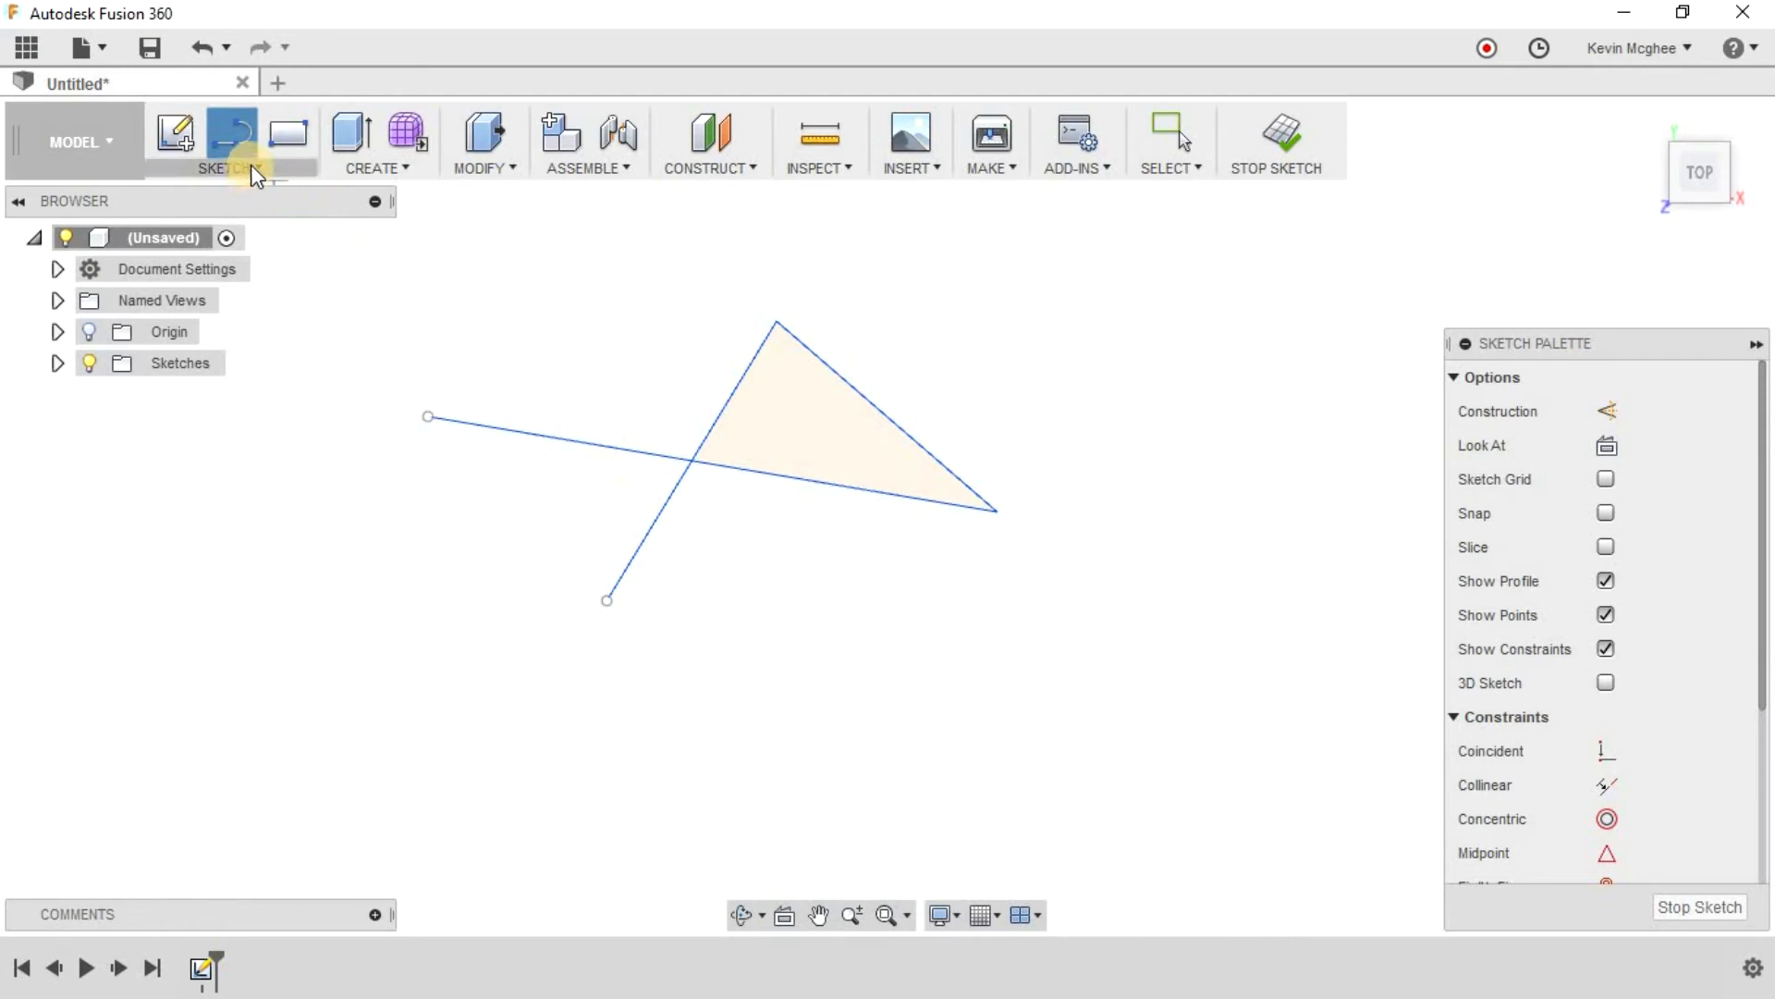
{"action": "key", "text": "Escape"}
Step: Check the two crossing lines as whole entities, and use Break to split both at their intersection
{"action": "left_click", "coordinate": [642, 457]}
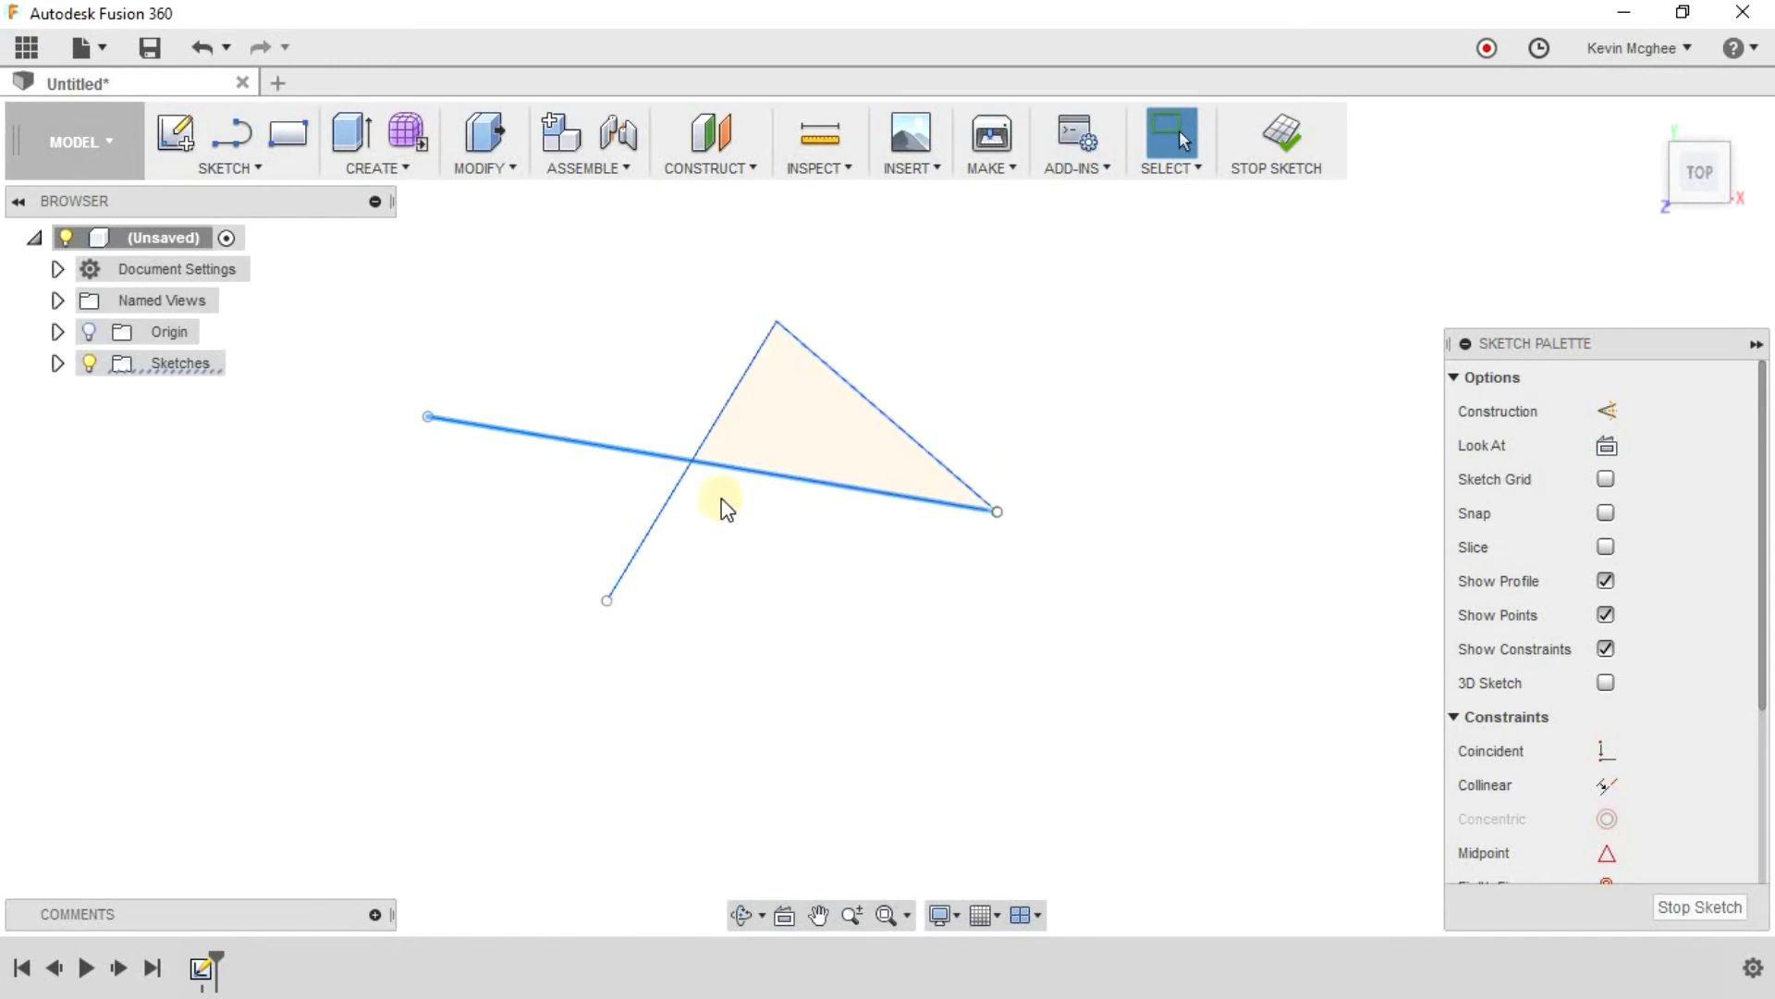
{"action": "left_click", "coordinate": [655, 519]}
{"action": "left_click", "coordinate": [620, 560]}
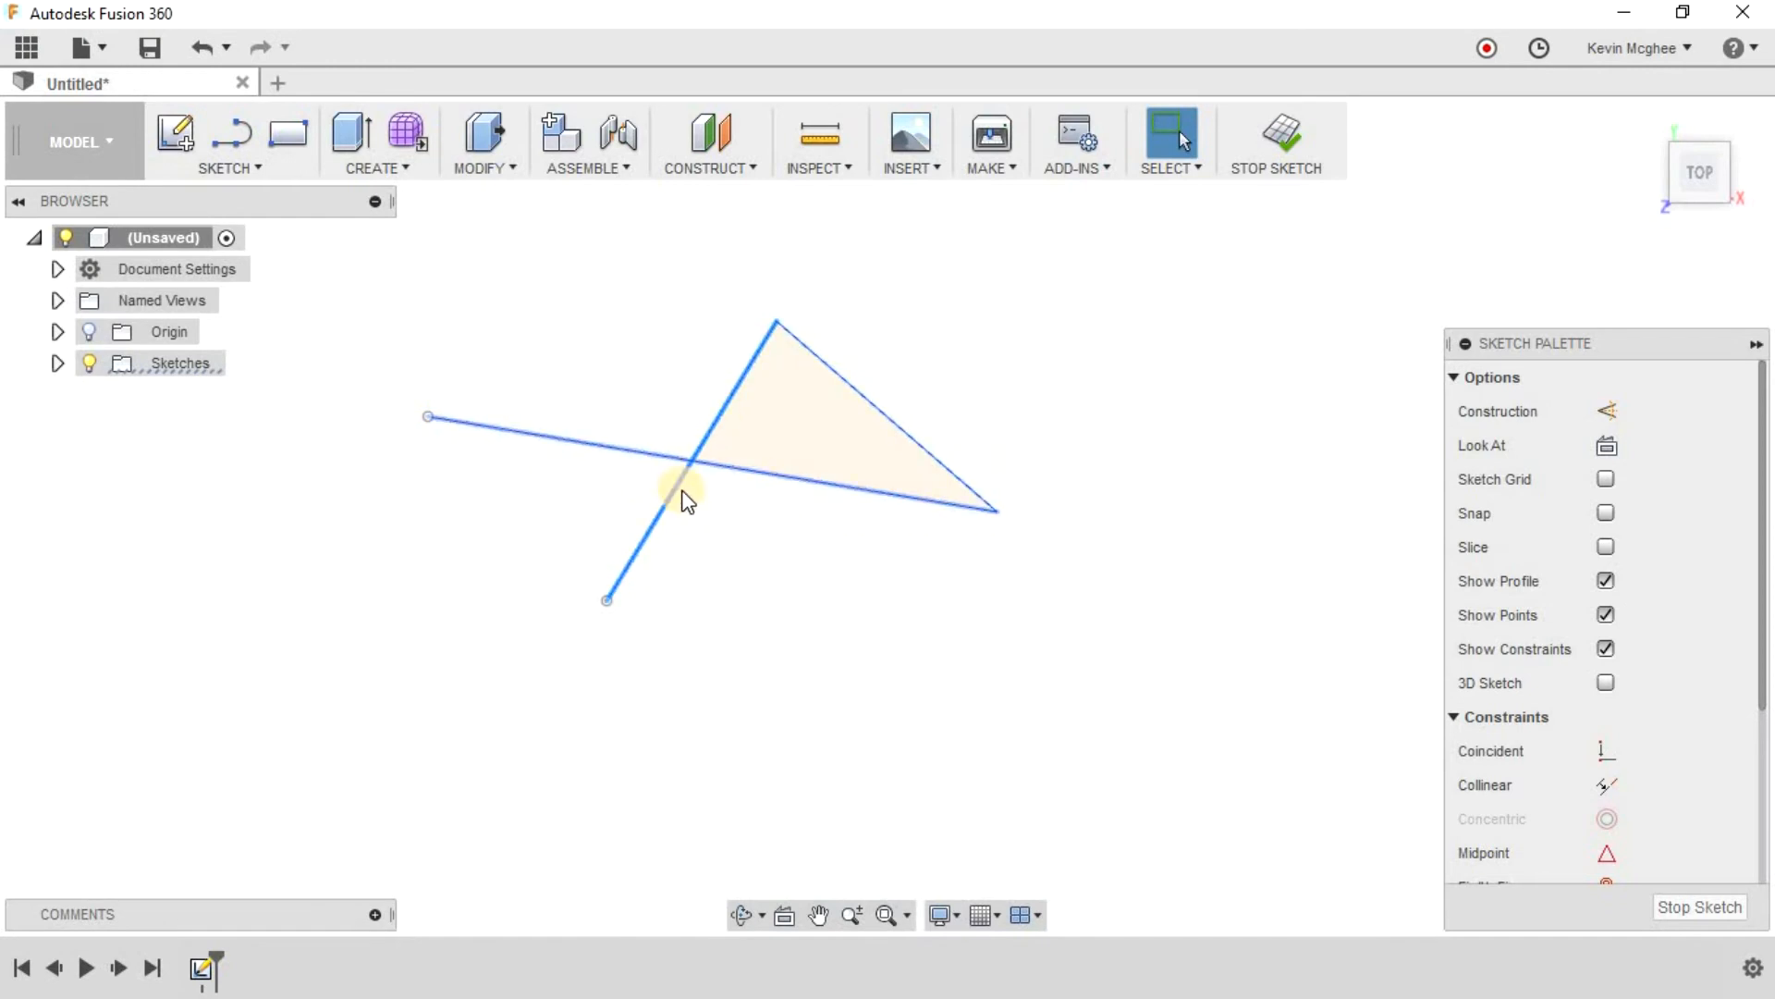
{"action": "left_click", "coordinate": [634, 418]}
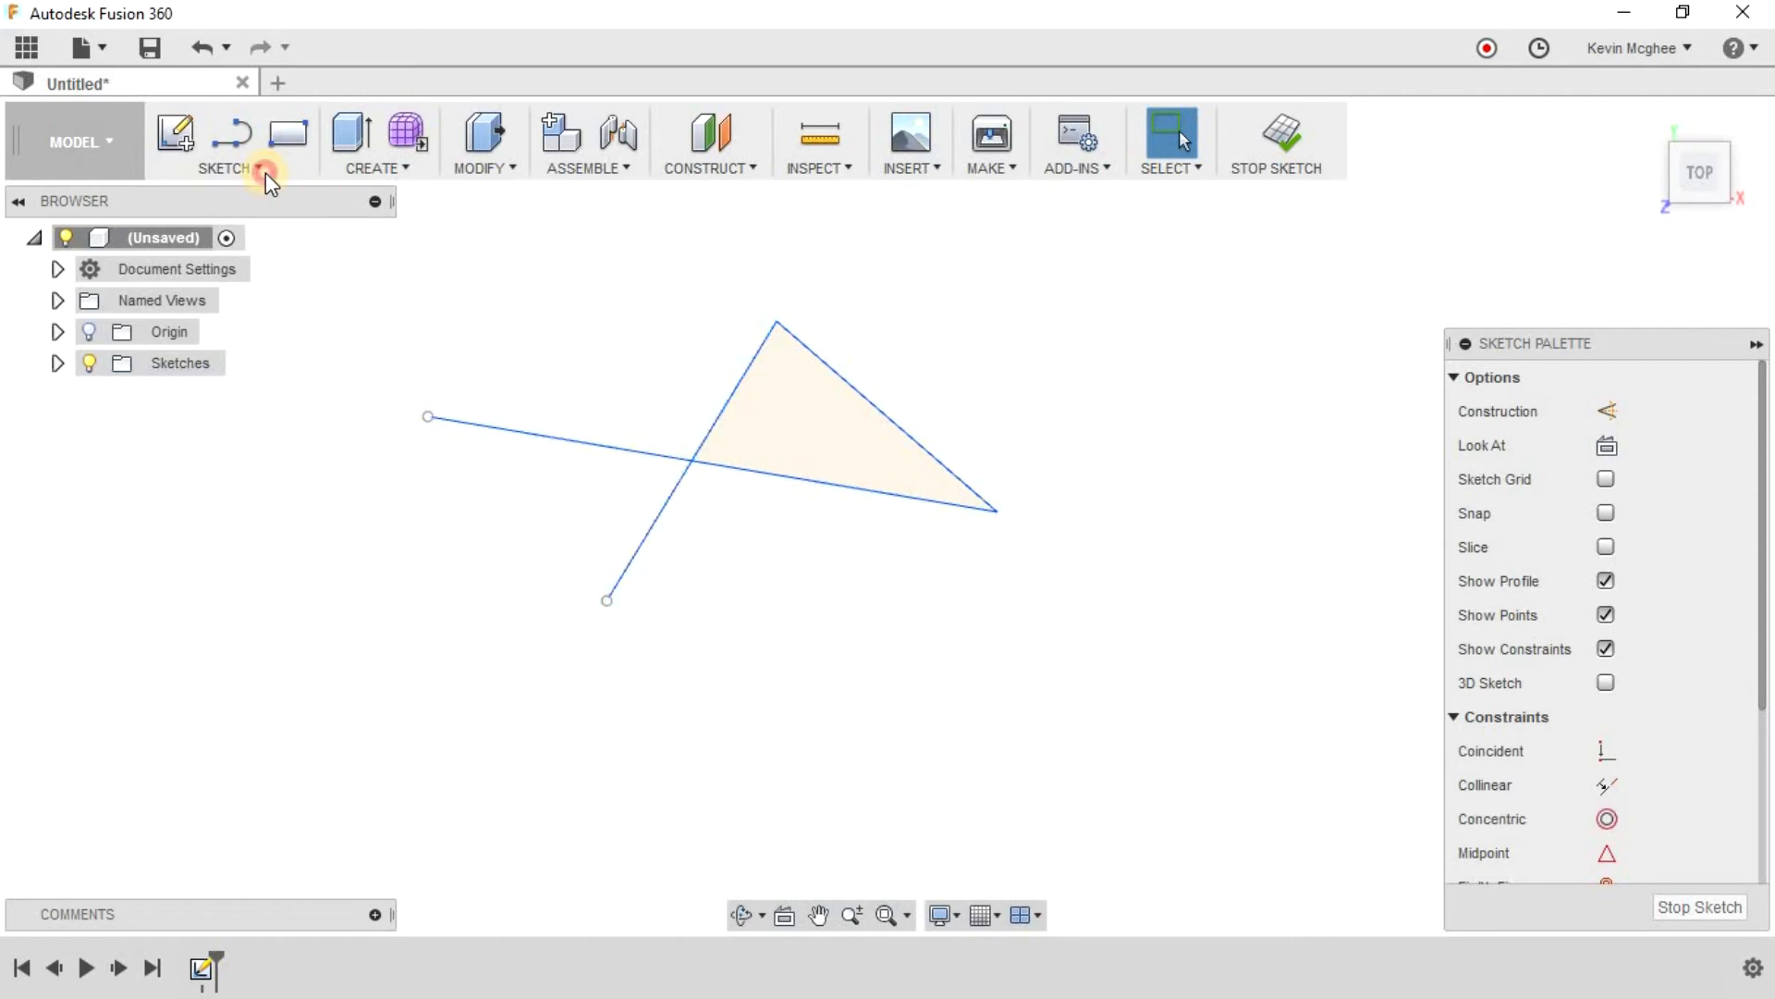
{"action": "left_click", "coordinate": [265, 172]}
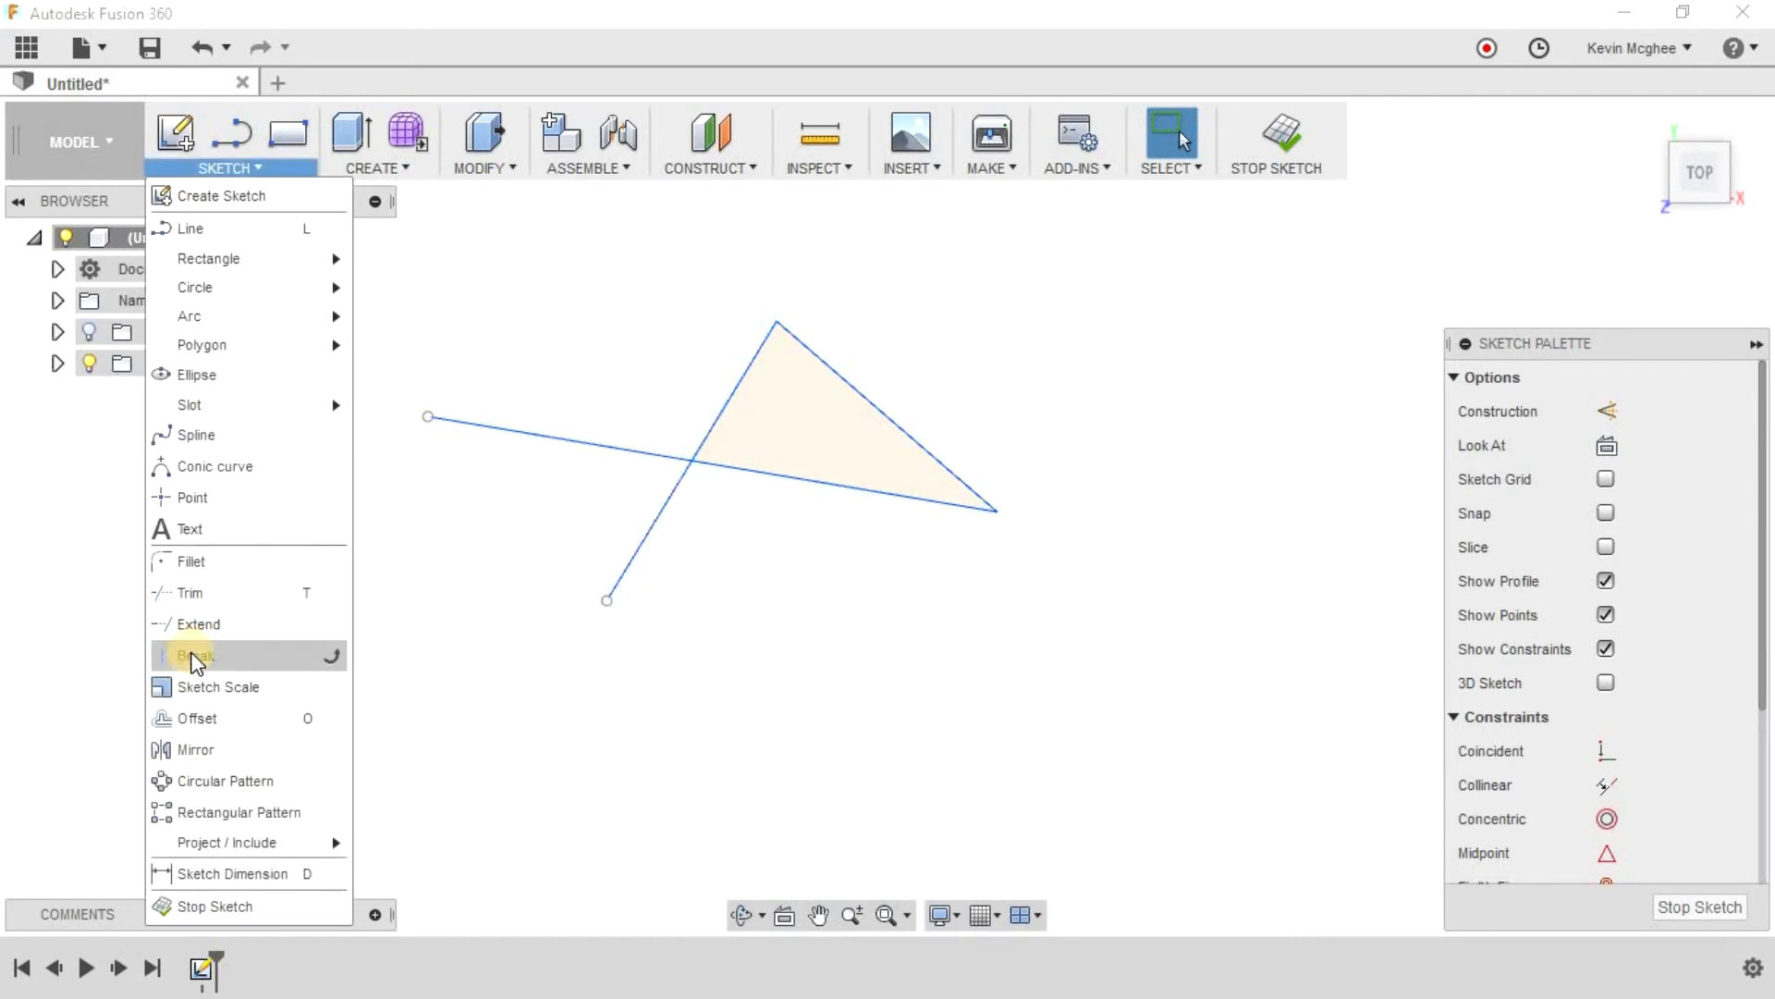
{"action": "left_click", "coordinate": [191, 657]}
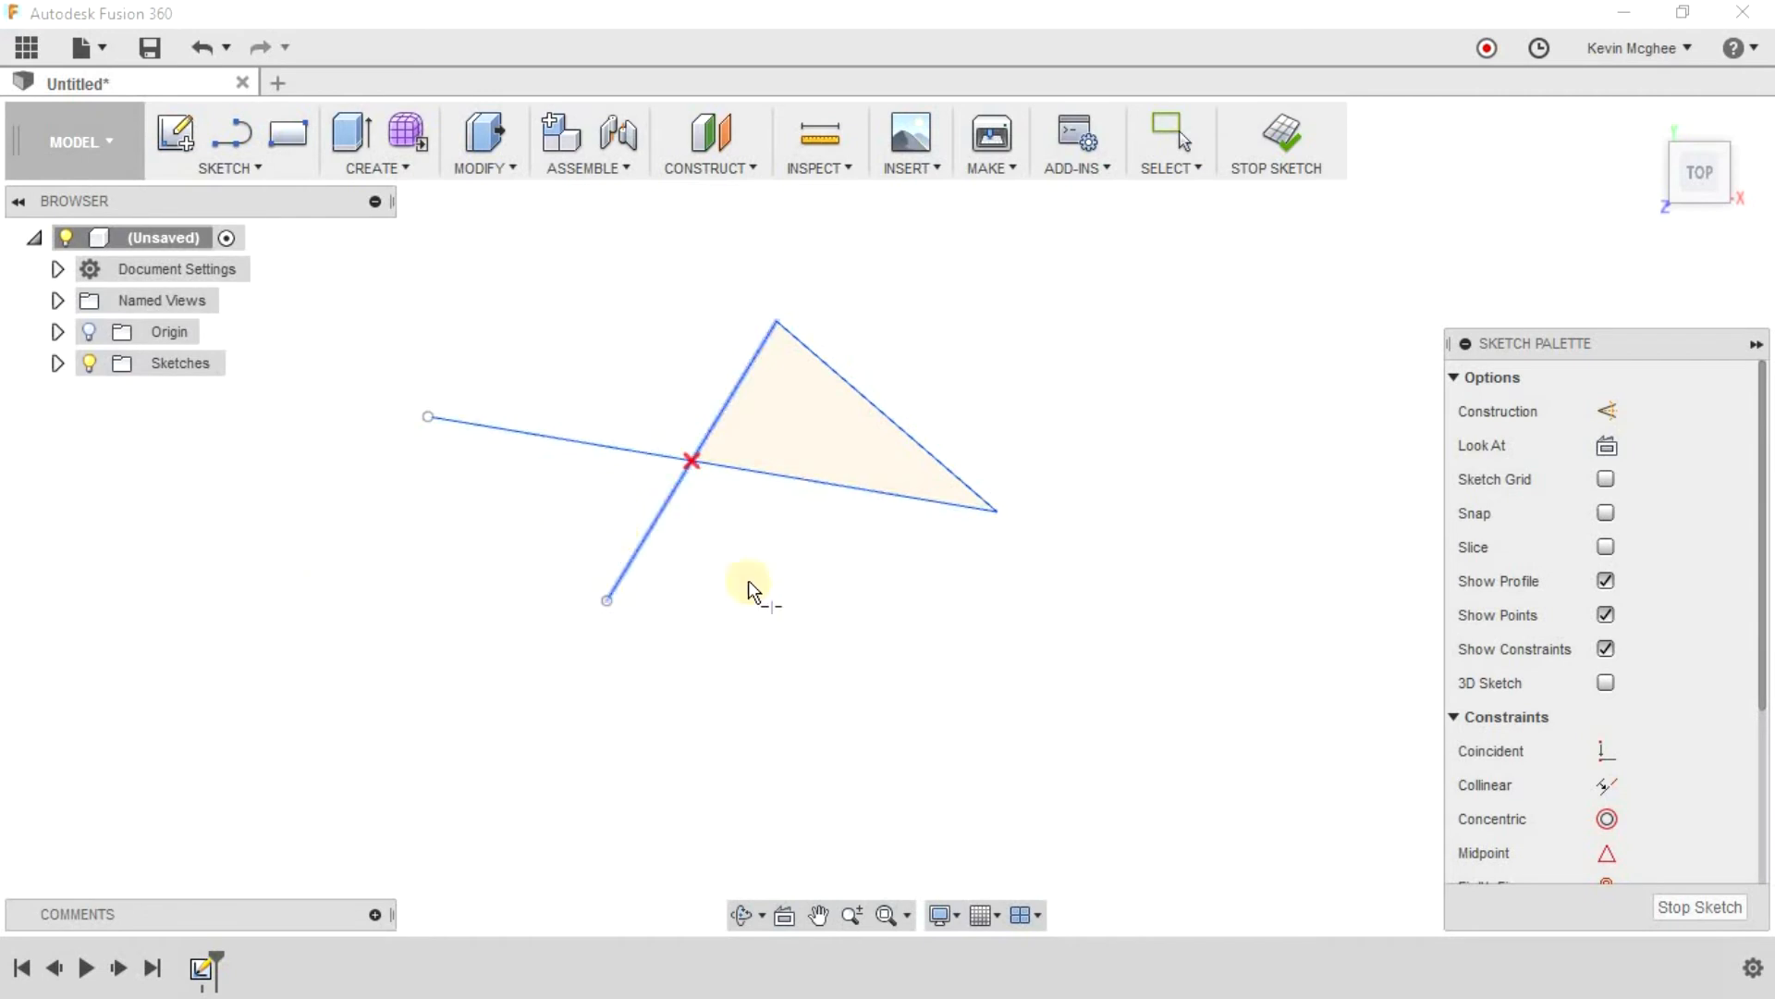
{"action": "left_click", "coordinate": [582, 453]}
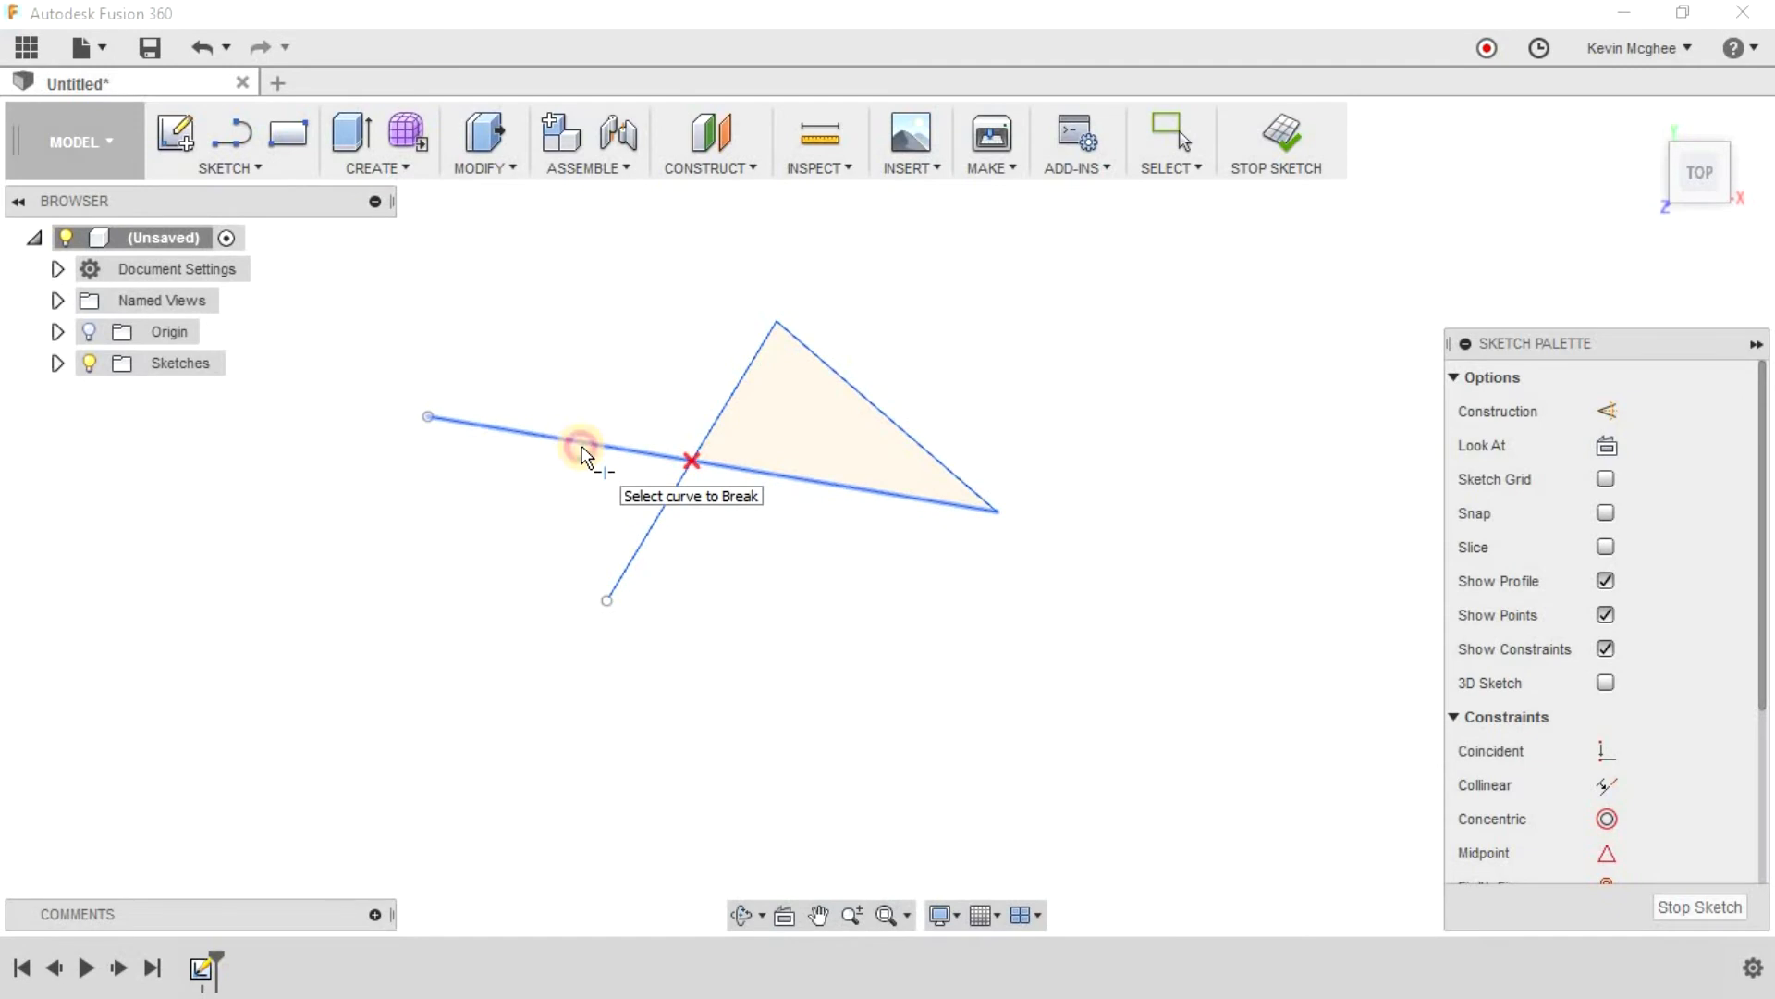
{"action": "left_click", "coordinate": [636, 551]}
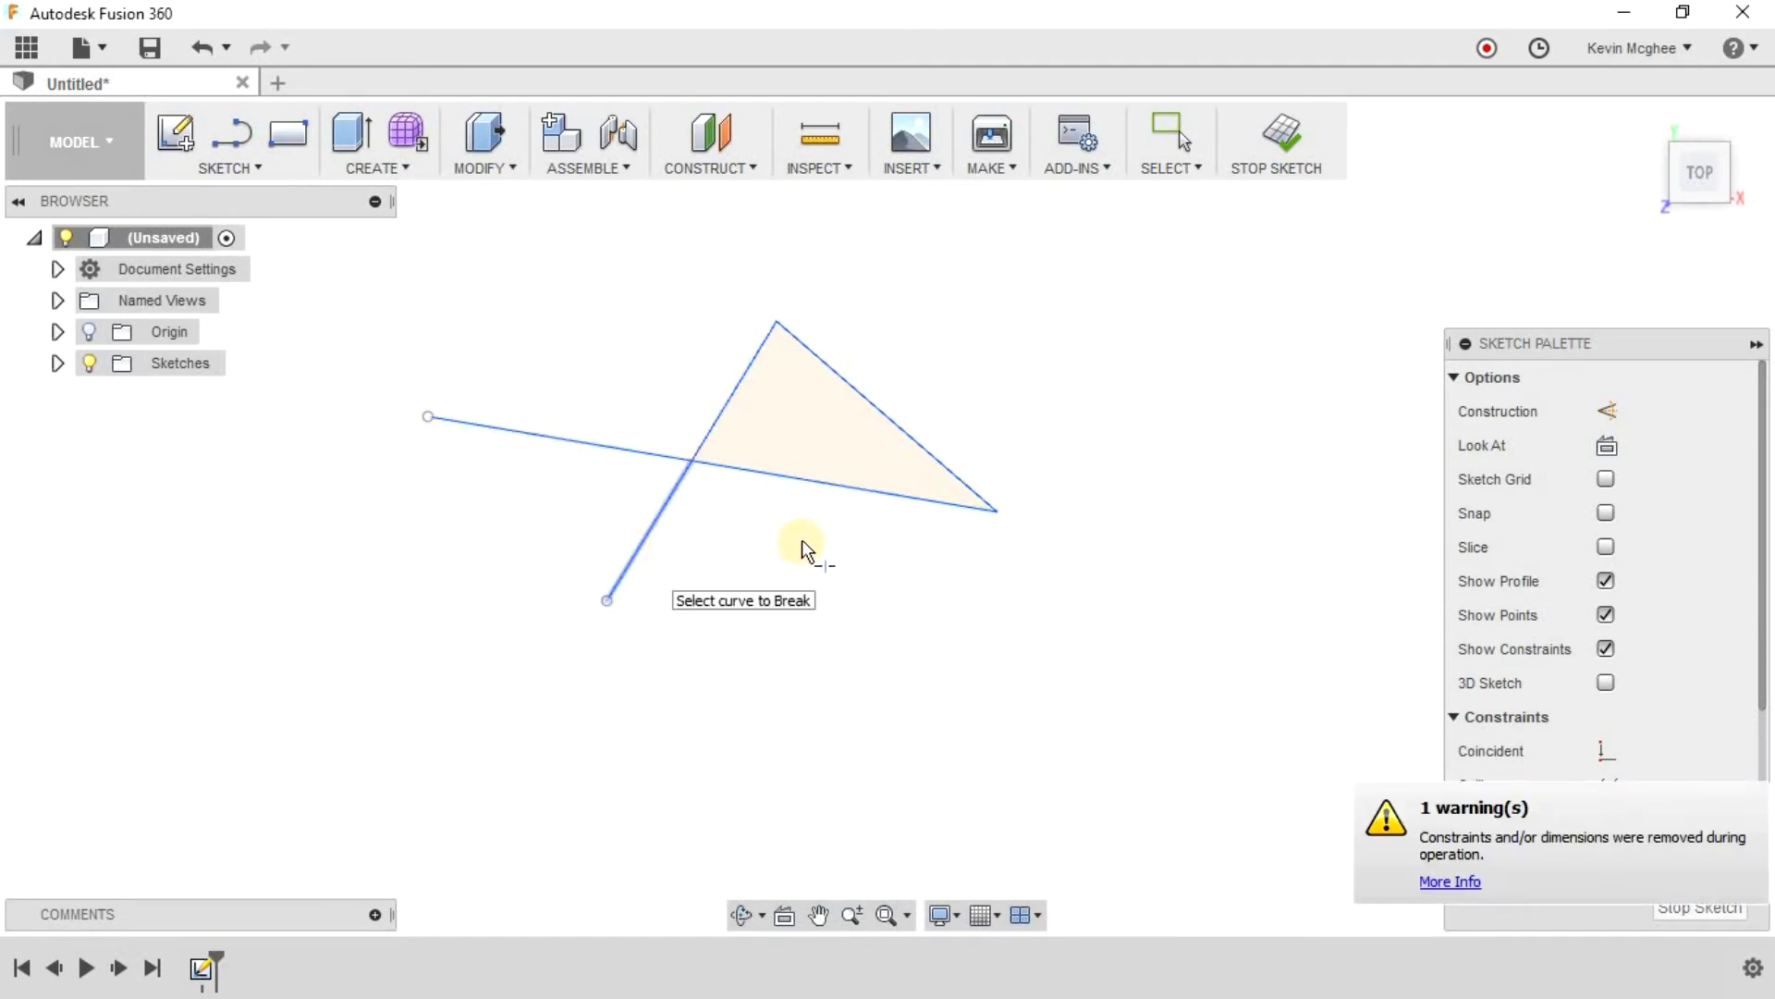
{"action": "key", "text": "Escape"}
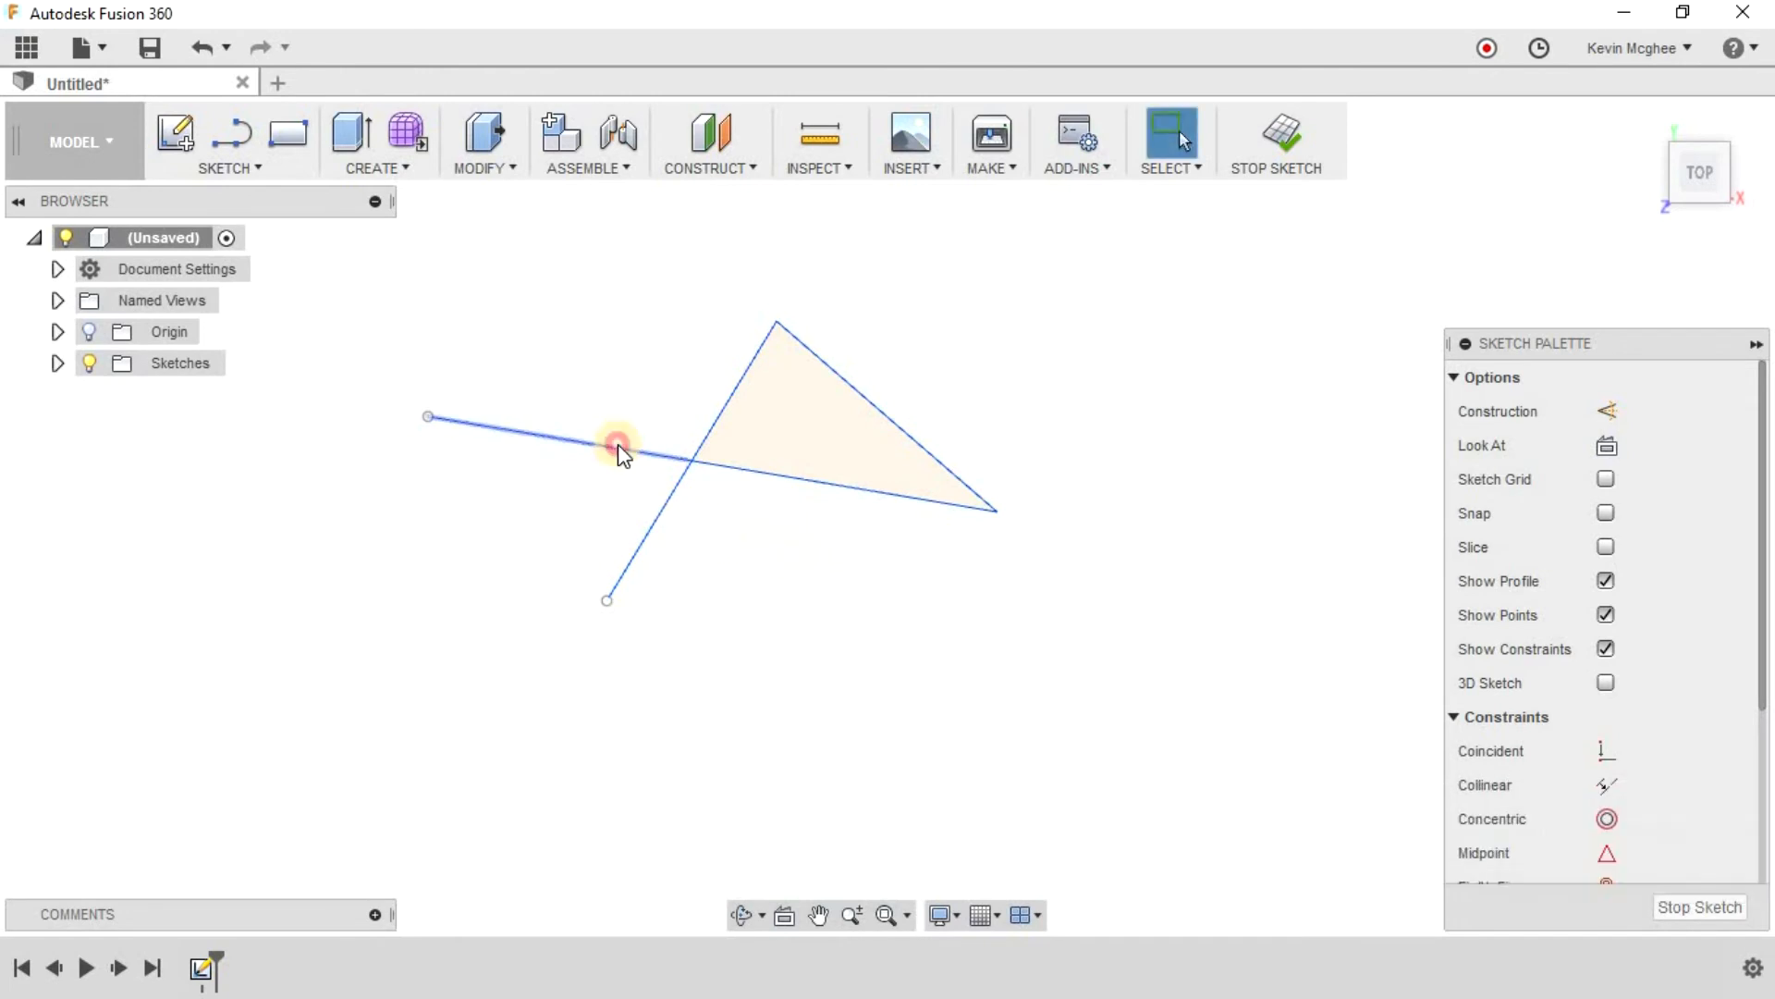
Step: Select the broken-off line segments and shift them to test them as separate pieces
{"action": "left_click", "coordinate": [670, 496]}
{"action": "left_click_drag", "start_coordinate": [564, 448], "coordinate": [479, 467]}
{"action": "mouse_move", "coordinate": [649, 540]}
{"action": "left_mouse_down"}
{"action": "mouse_move", "coordinate": [698, 527]}
{"action": "mouse_move", "coordinate": [657, 518]}
{"action": "mouse_move", "coordinate": [644, 561]}
{"action": "left_mouse_up"}
{"action": "left_click_drag", "start_coordinate": [666, 495], "coordinate": [668, 499]}
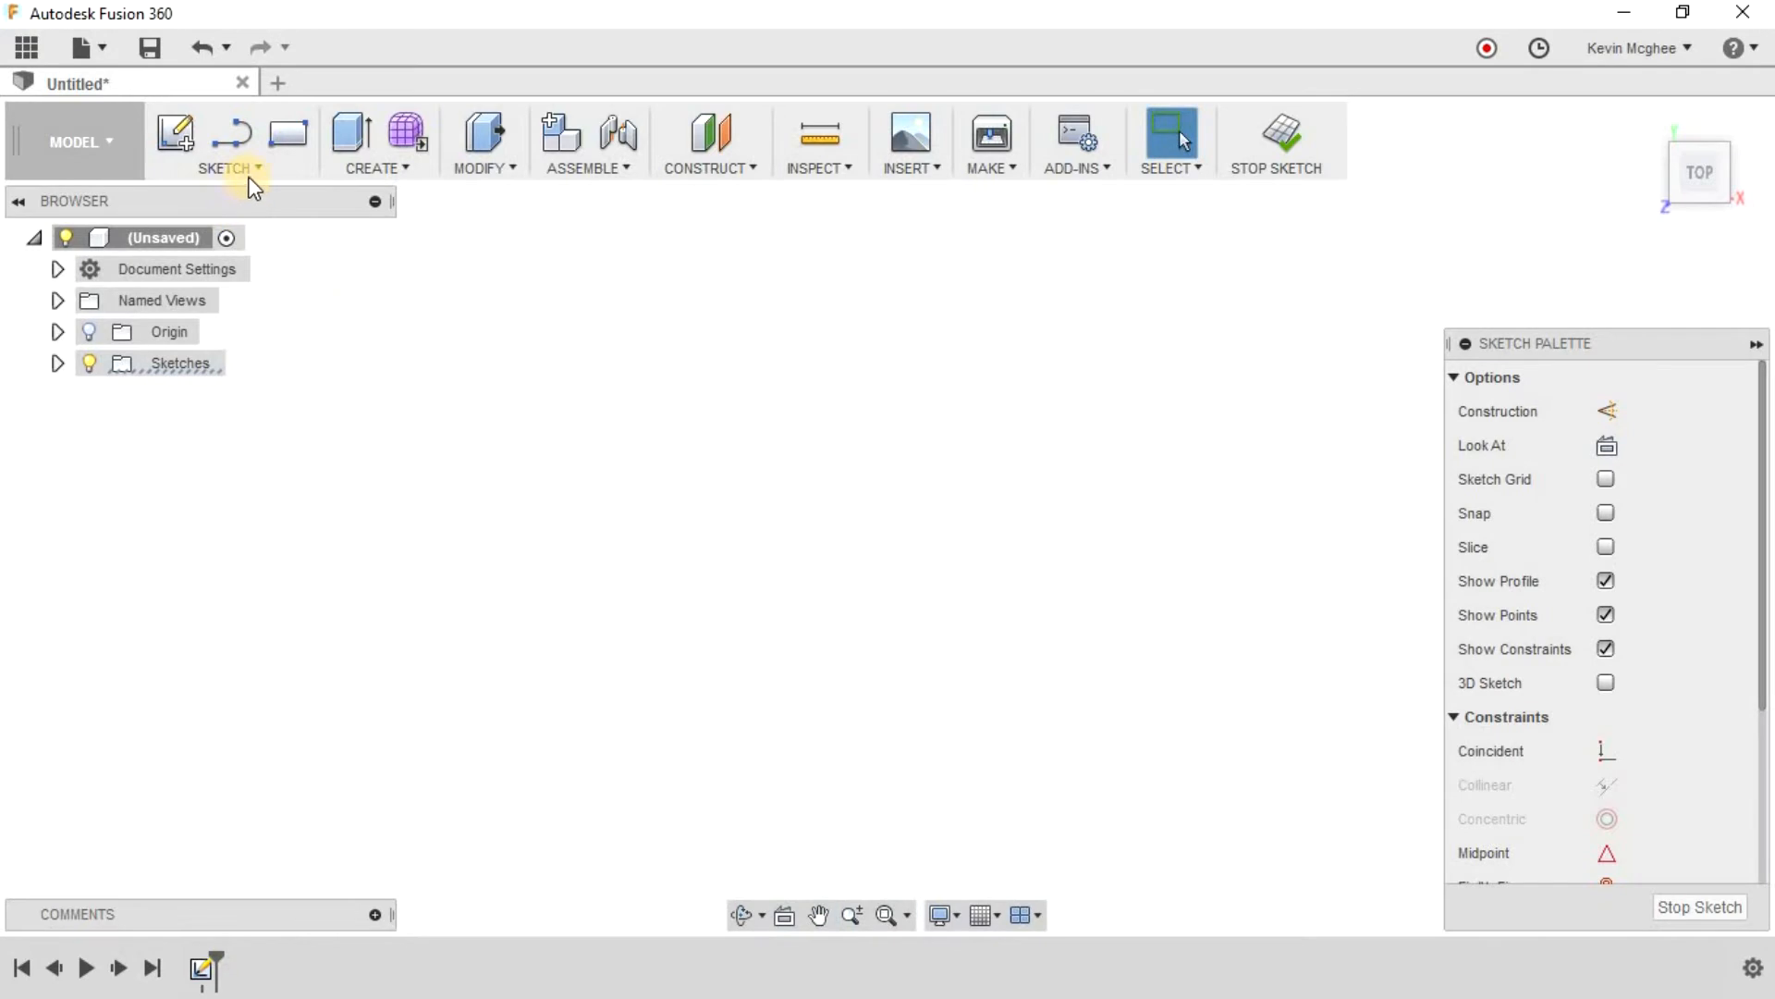
Step: Sketch a wide 2-Point Rectangle in the middle of the cleared sketch area
{"action": "left_click", "coordinate": [251, 171]}
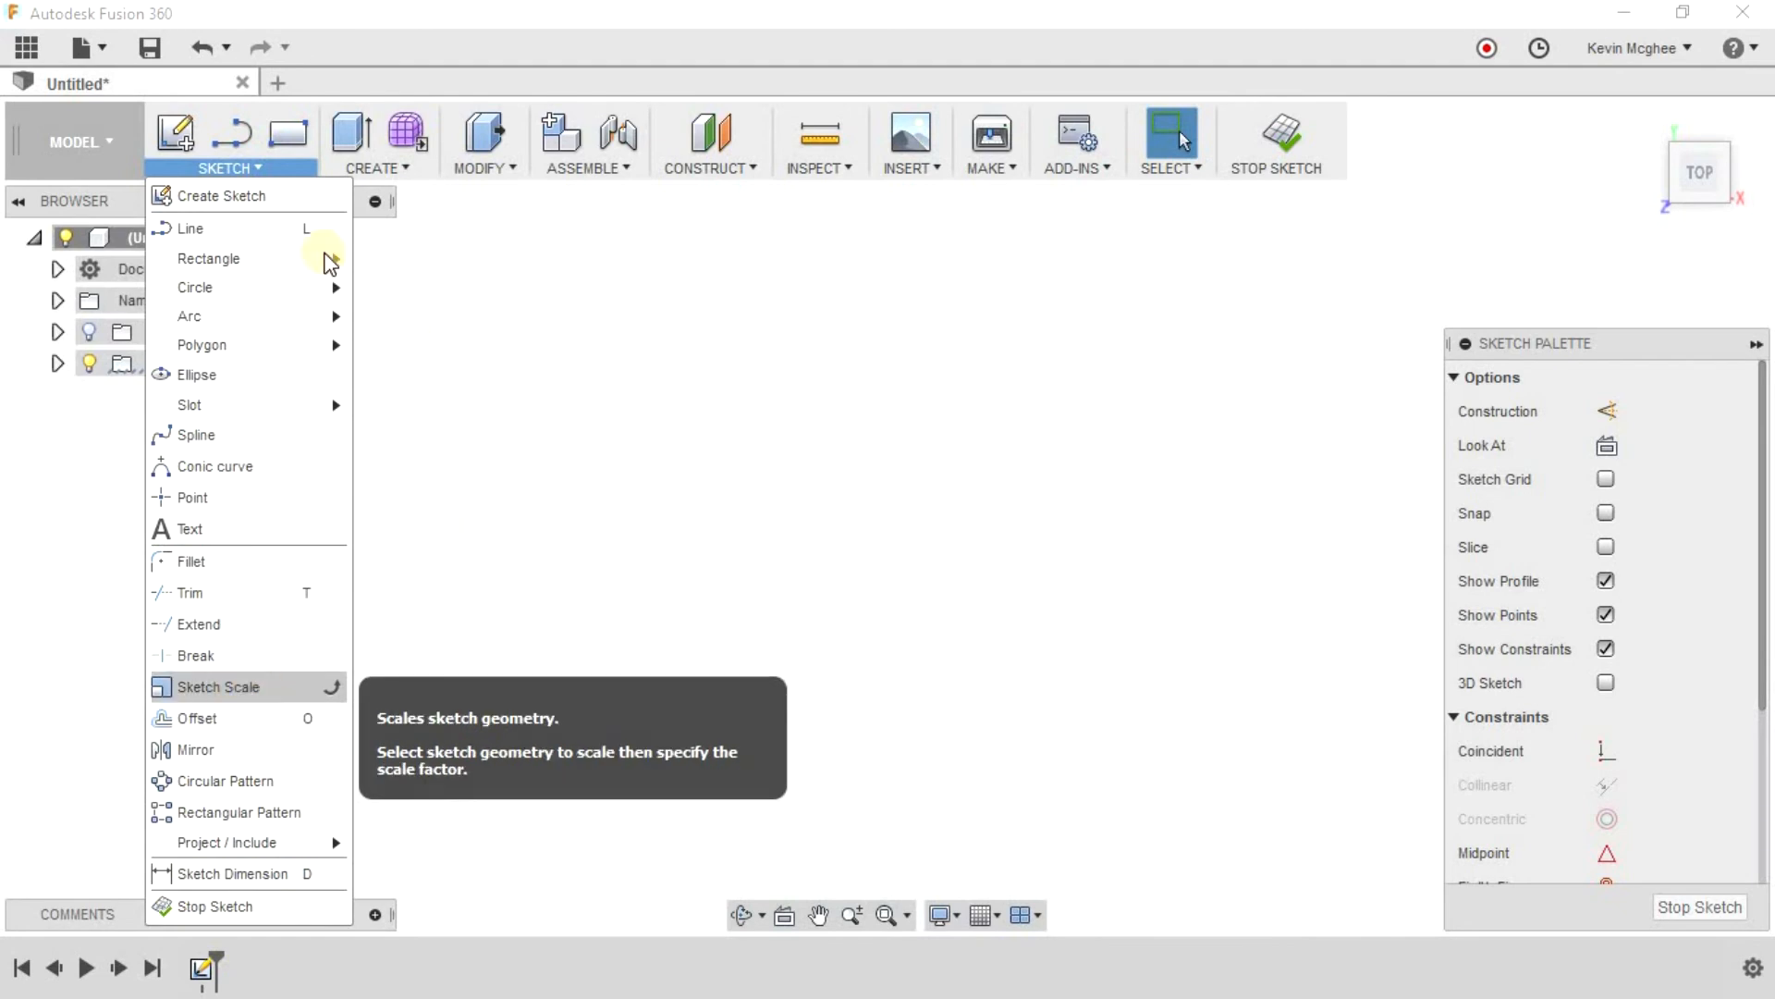
{"action": "mouse_move", "coordinate": [245, 258]}
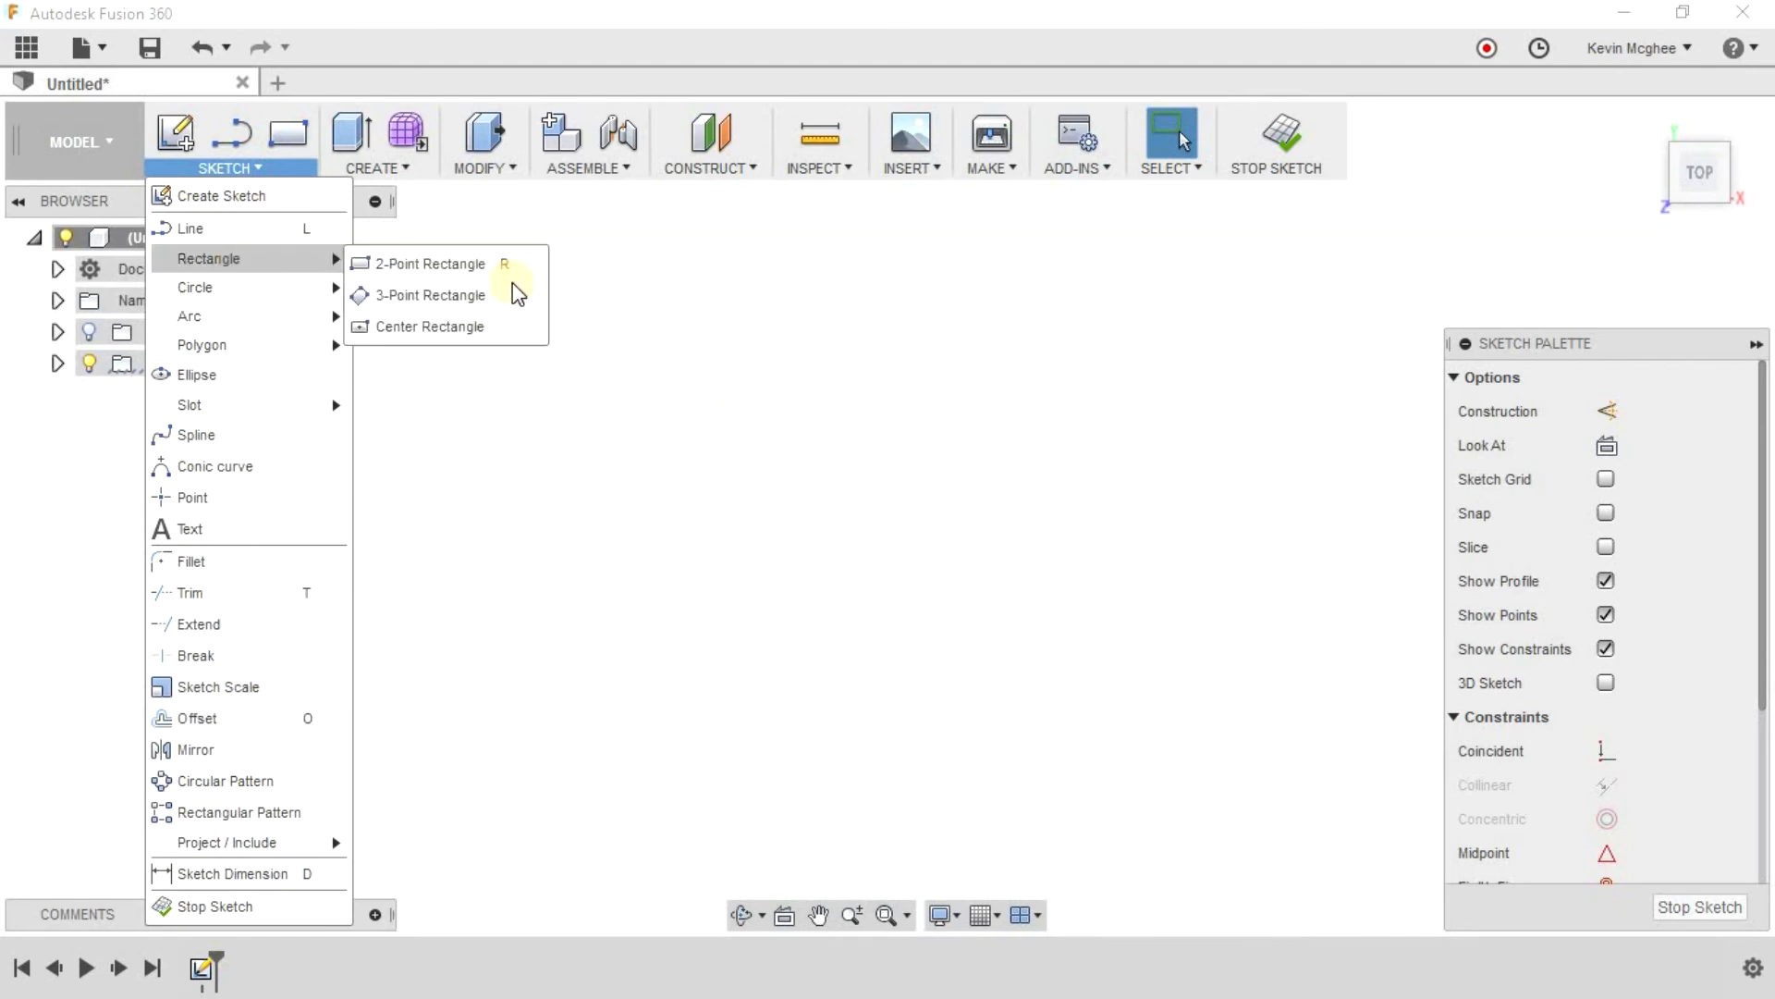
{"action": "left_click", "coordinate": [453, 259]}
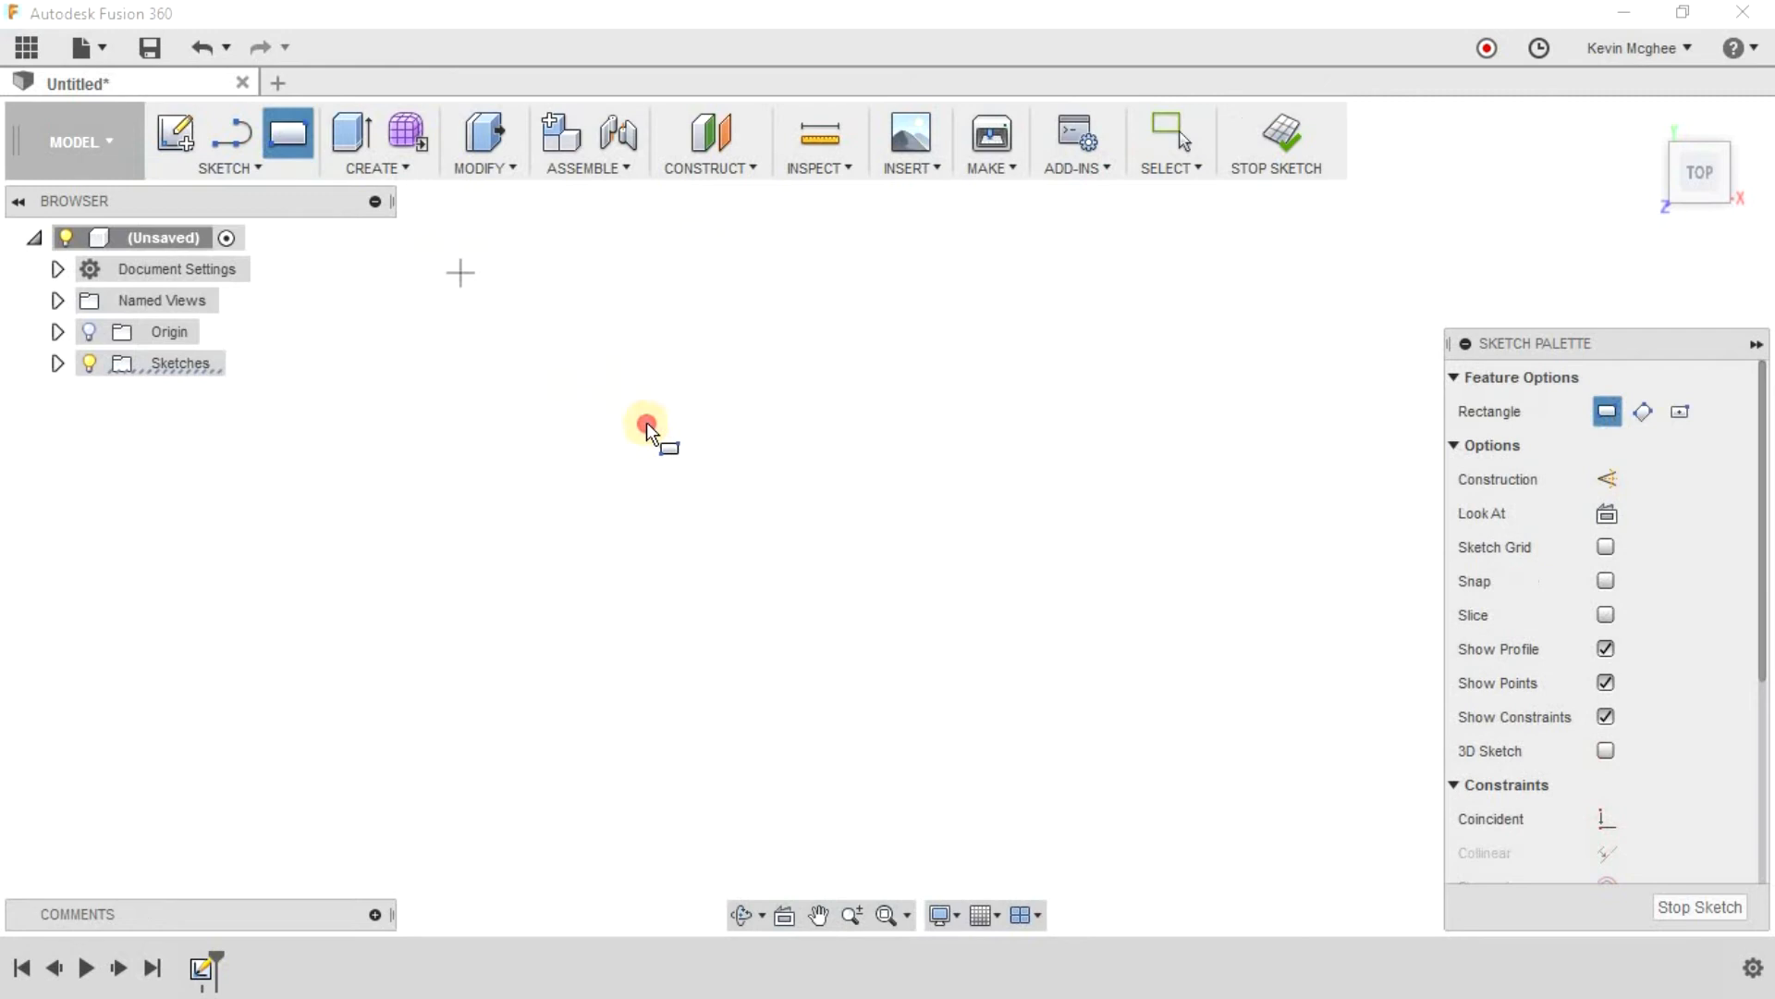
{"action": "left_click", "coordinate": [1026, 580]}
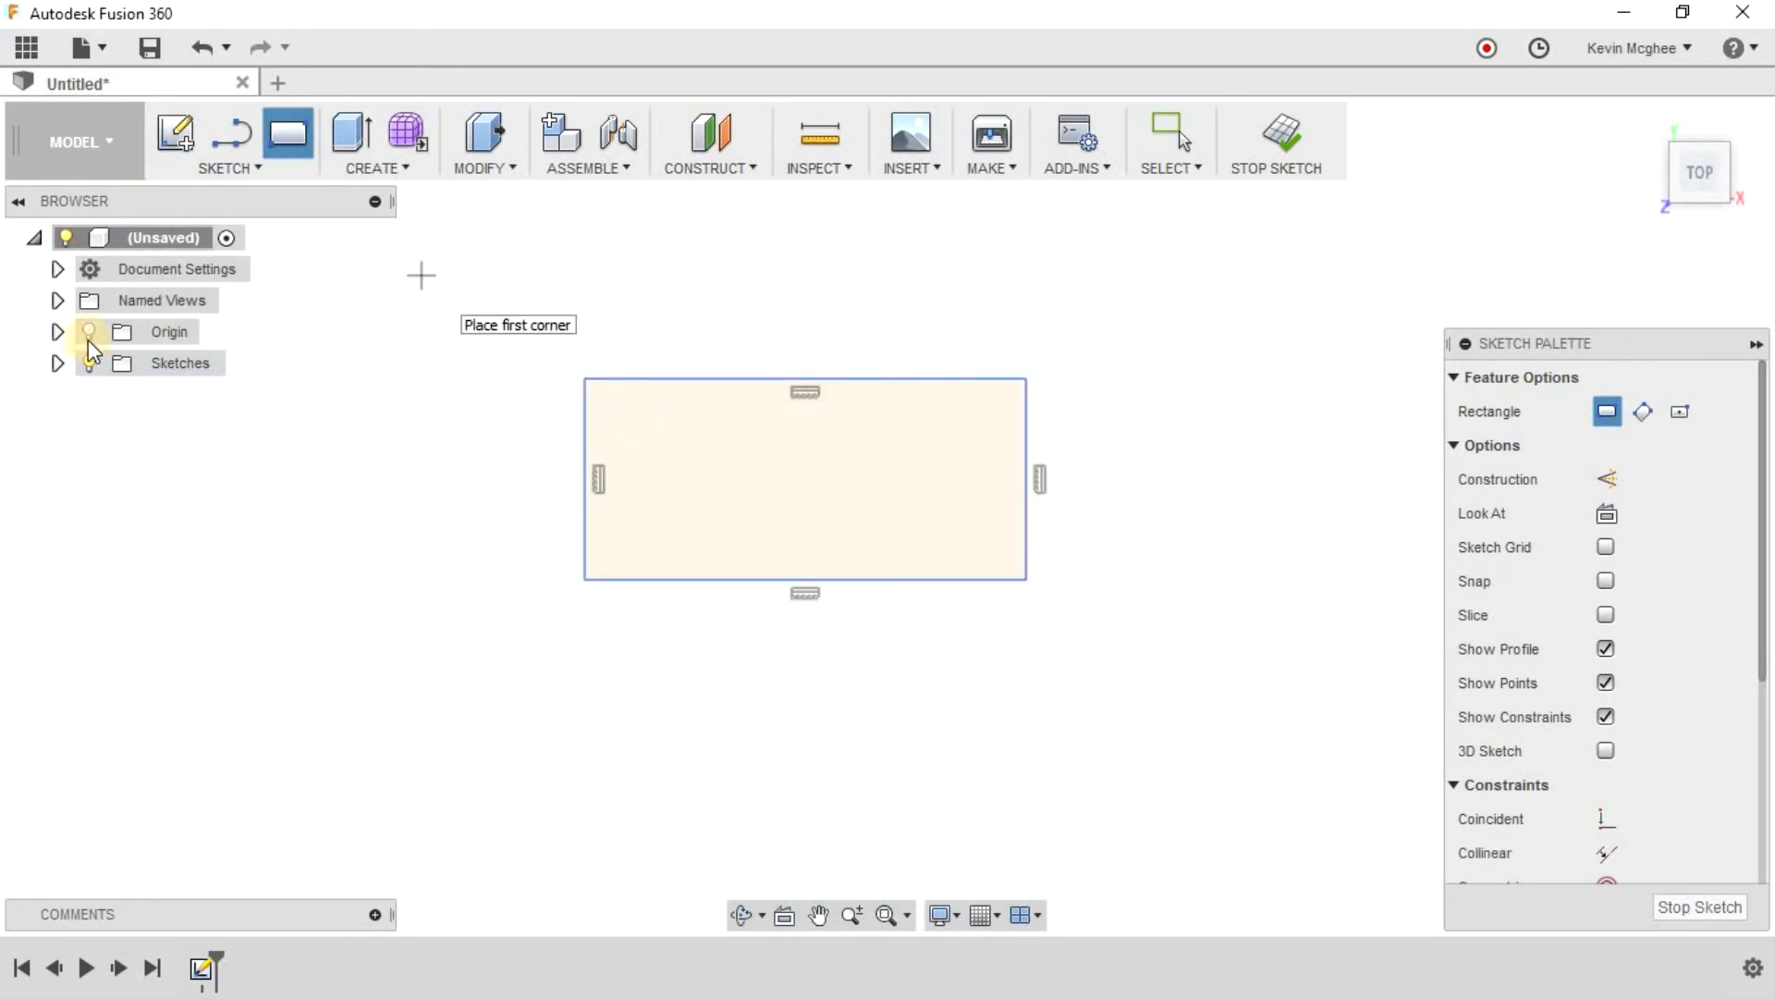
Step: Sketch a single horizontal line below the rectangle, slightly longer than its width
{"action": "left_click", "coordinate": [257, 163]}
{"action": "left_click", "coordinate": [242, 227]}
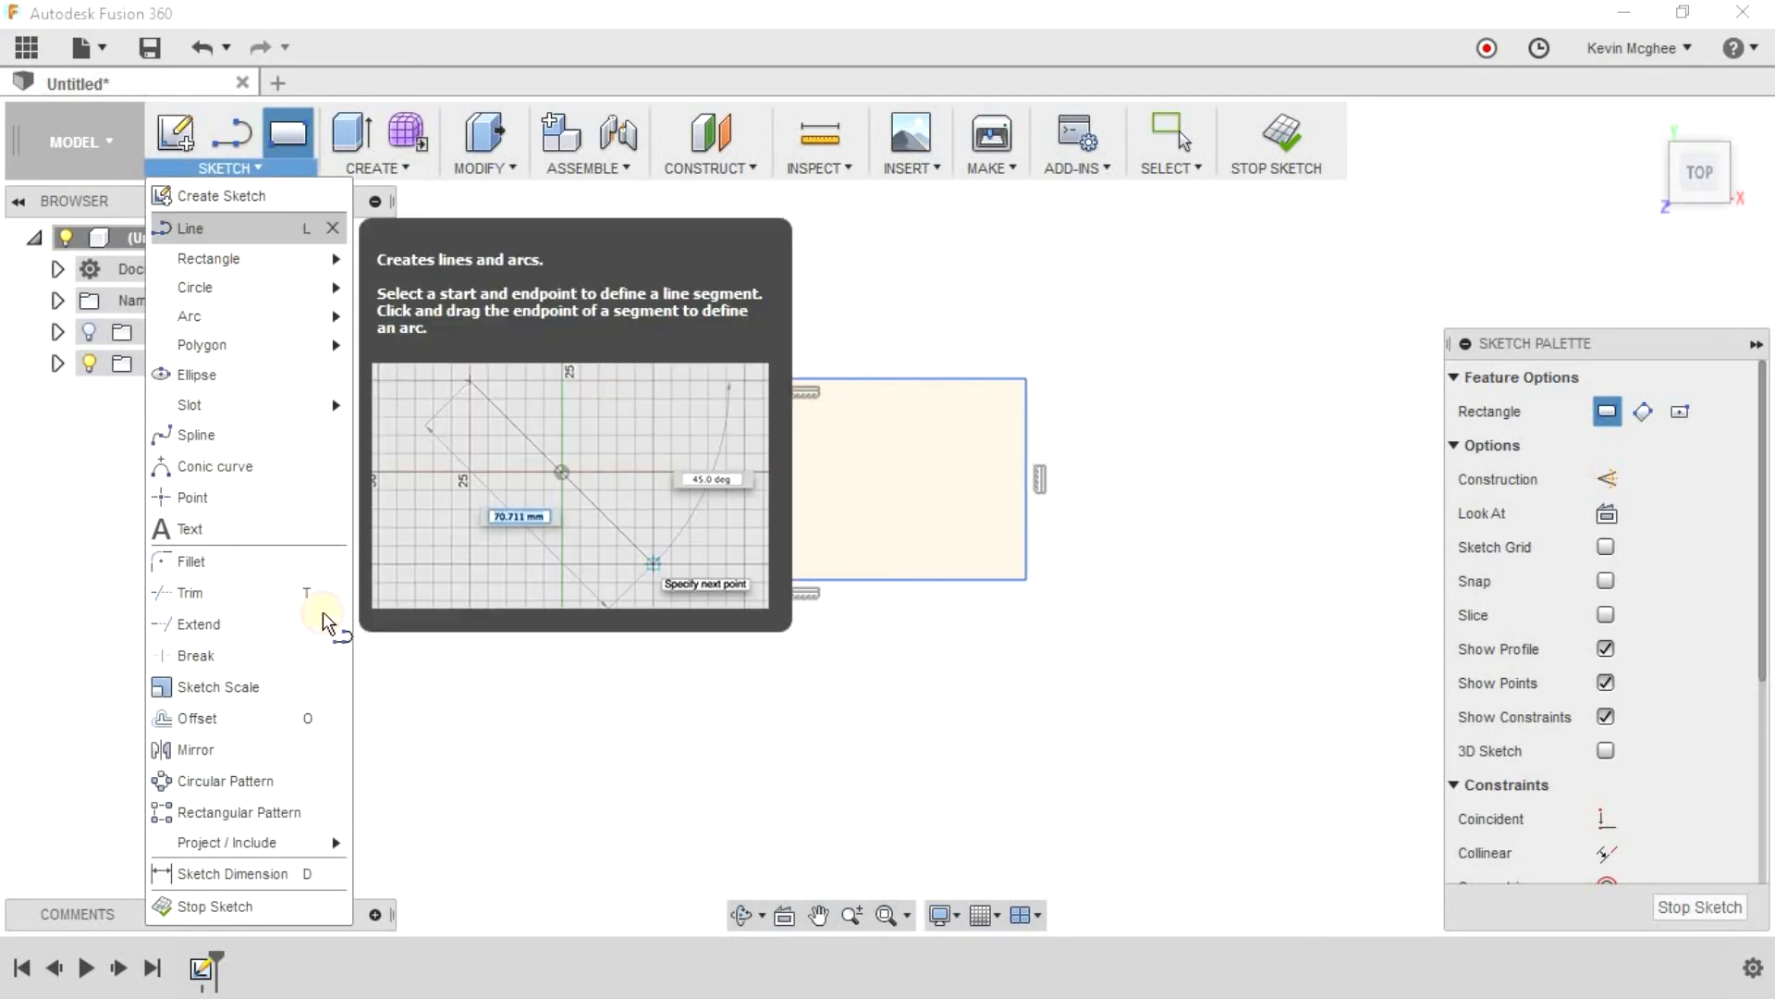
{"action": "left_click", "coordinate": [538, 687]}
{"action": "left_click", "coordinate": [1000, 686]}
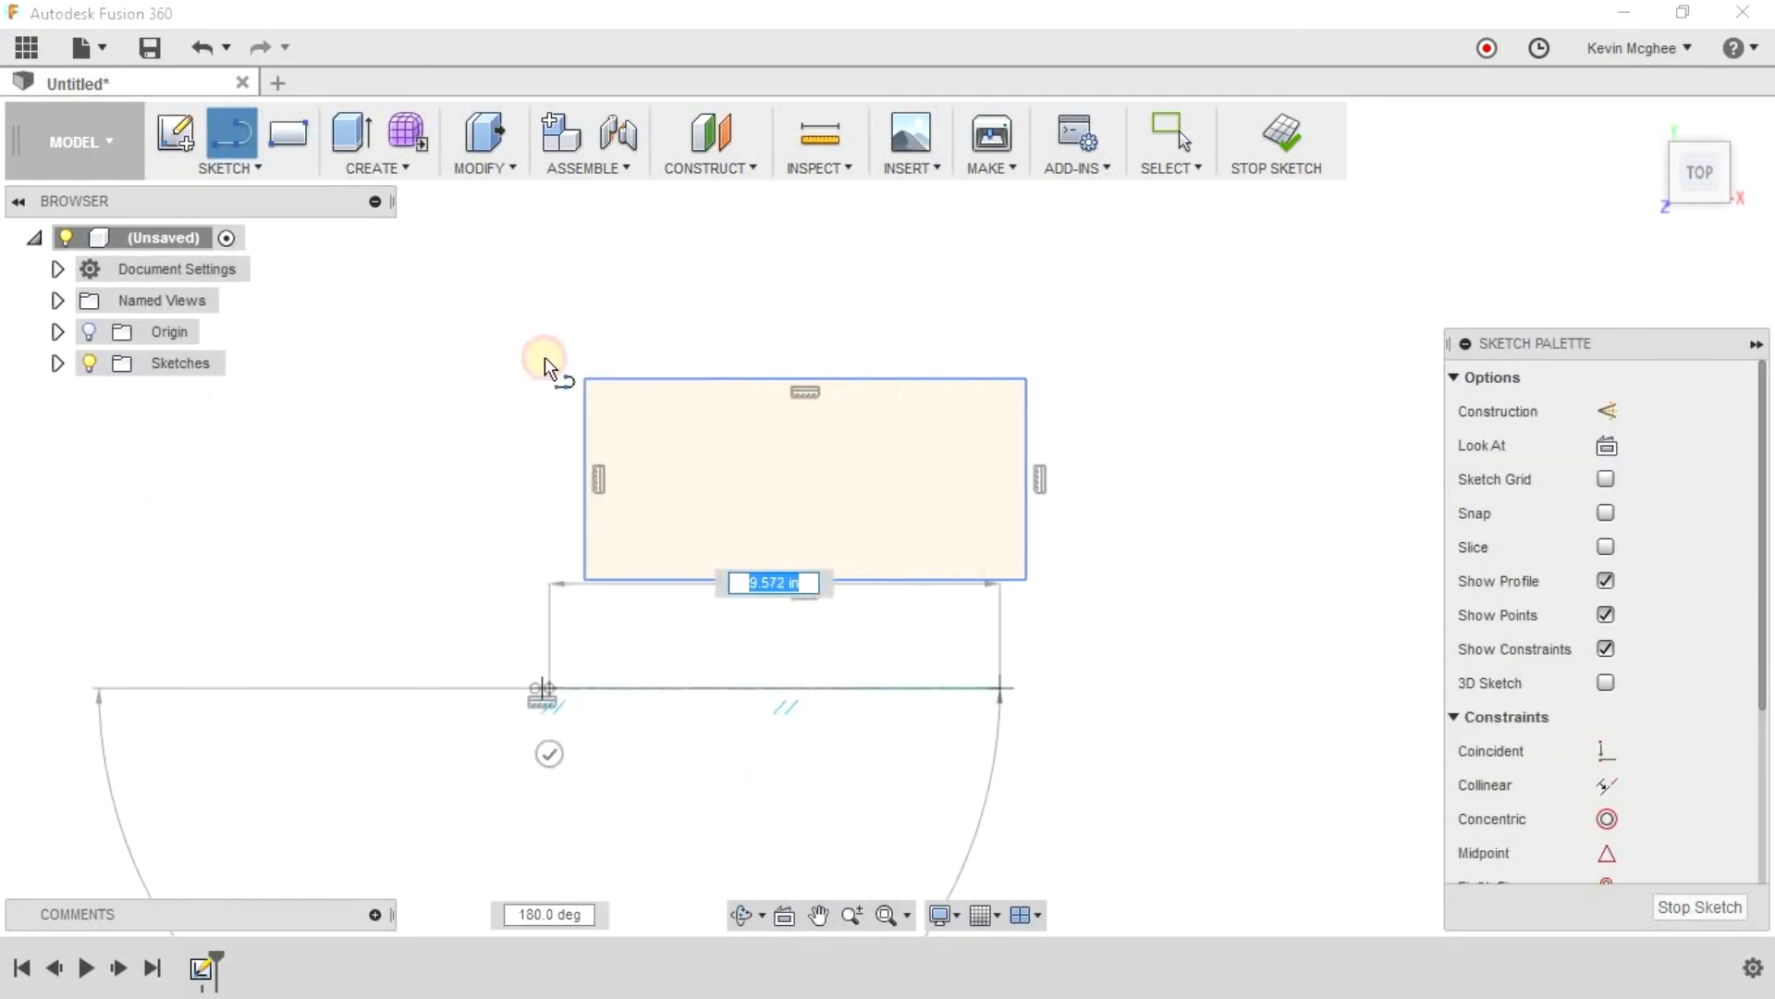
Step: Sketch a small Center Diameter Circle above the rectangle and finish the command
{"action": "left_click", "coordinate": [253, 164]}
{"action": "mouse_move", "coordinate": [265, 296]}
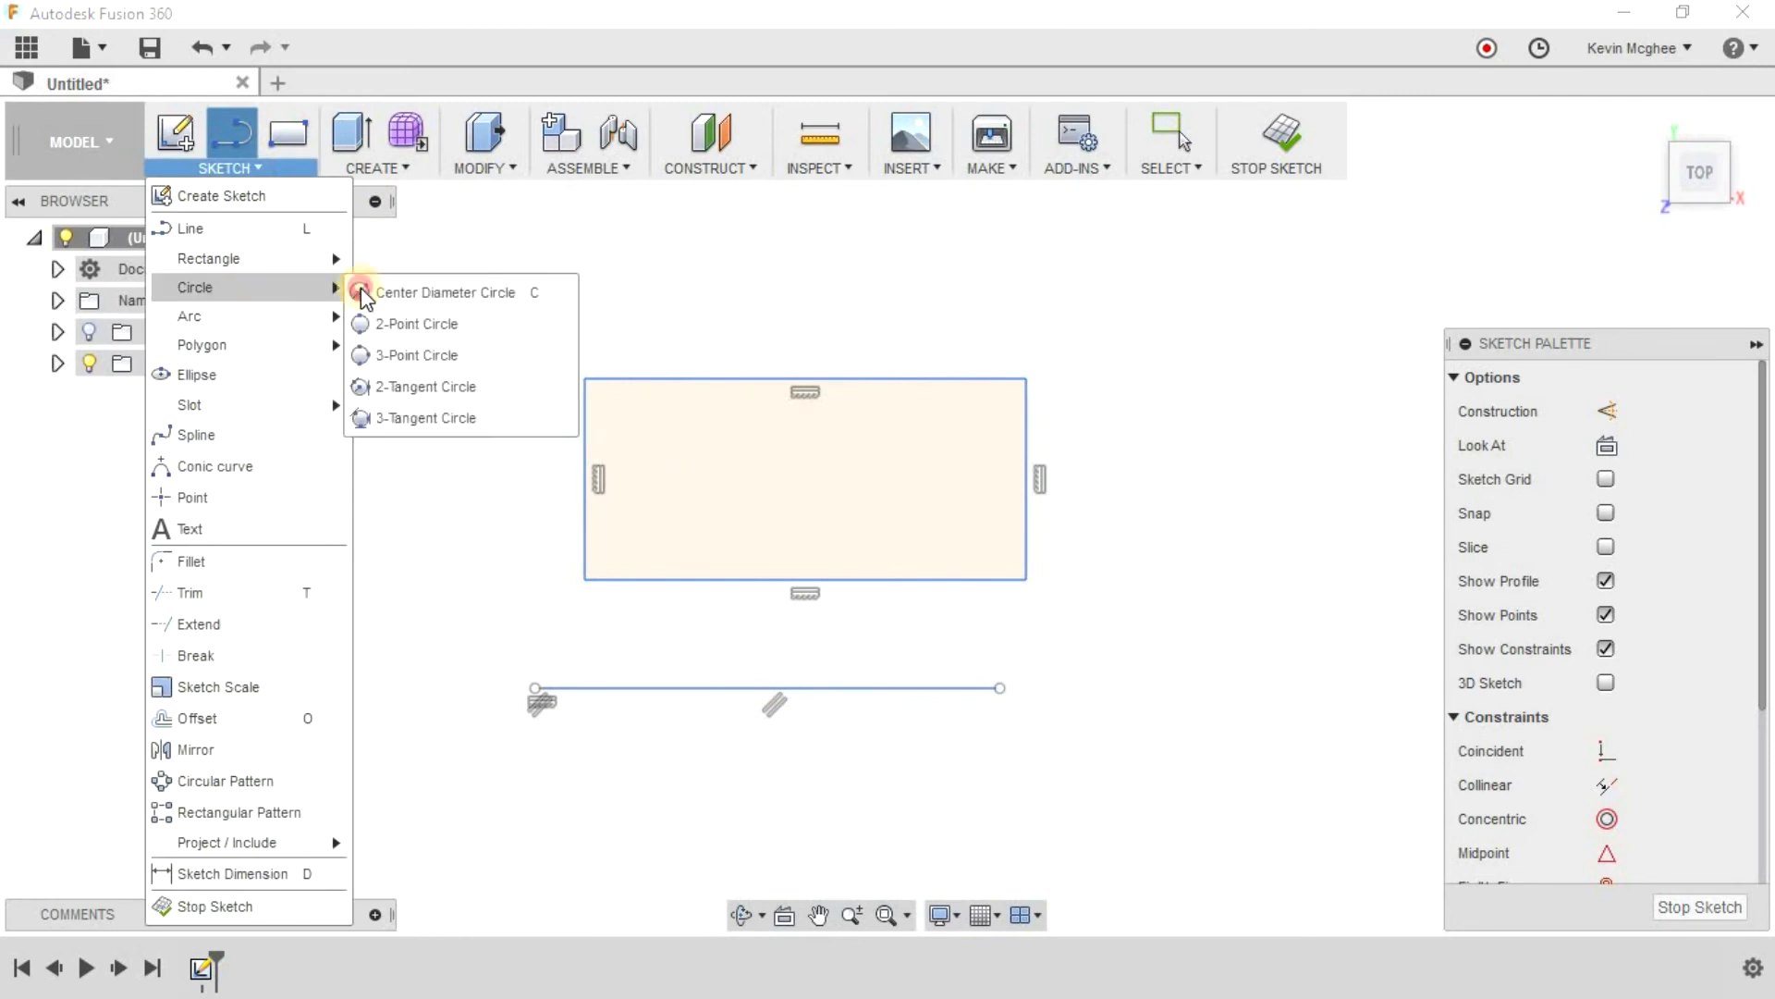
{"action": "left_click", "coordinate": [878, 265]}
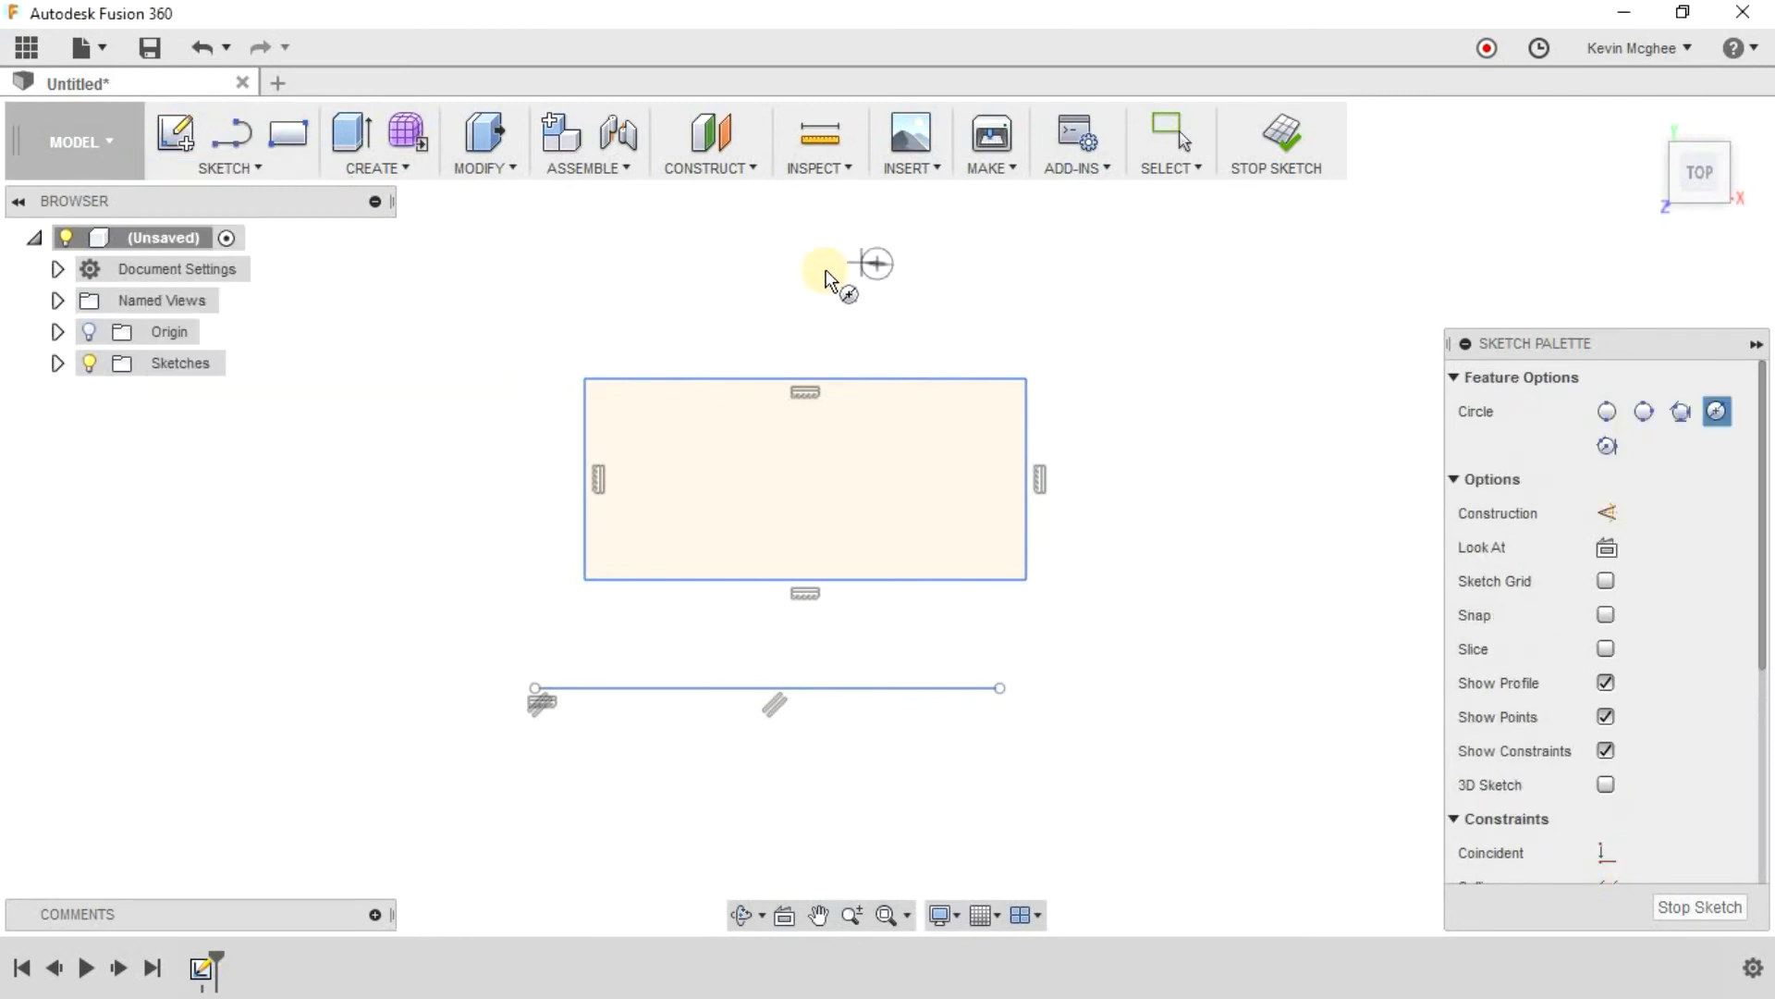
{"action": "left_click", "coordinate": [828, 267]}
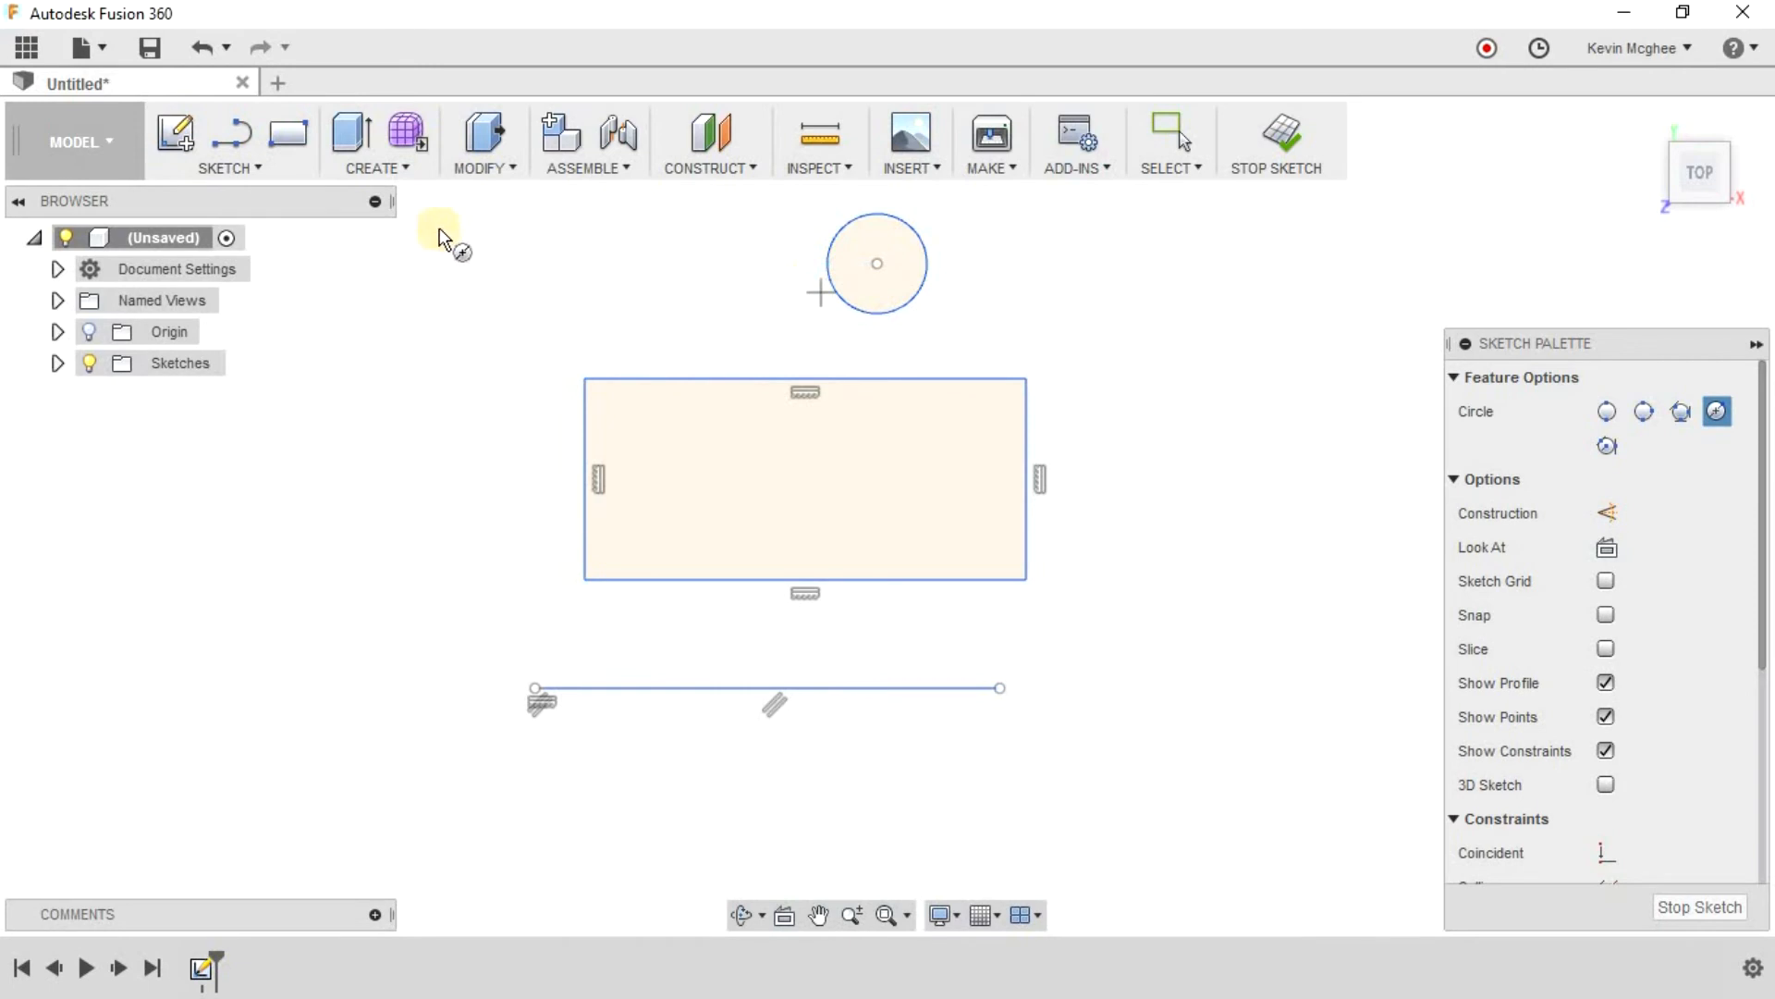
{"action": "right_click", "coordinate": [999, 298]}
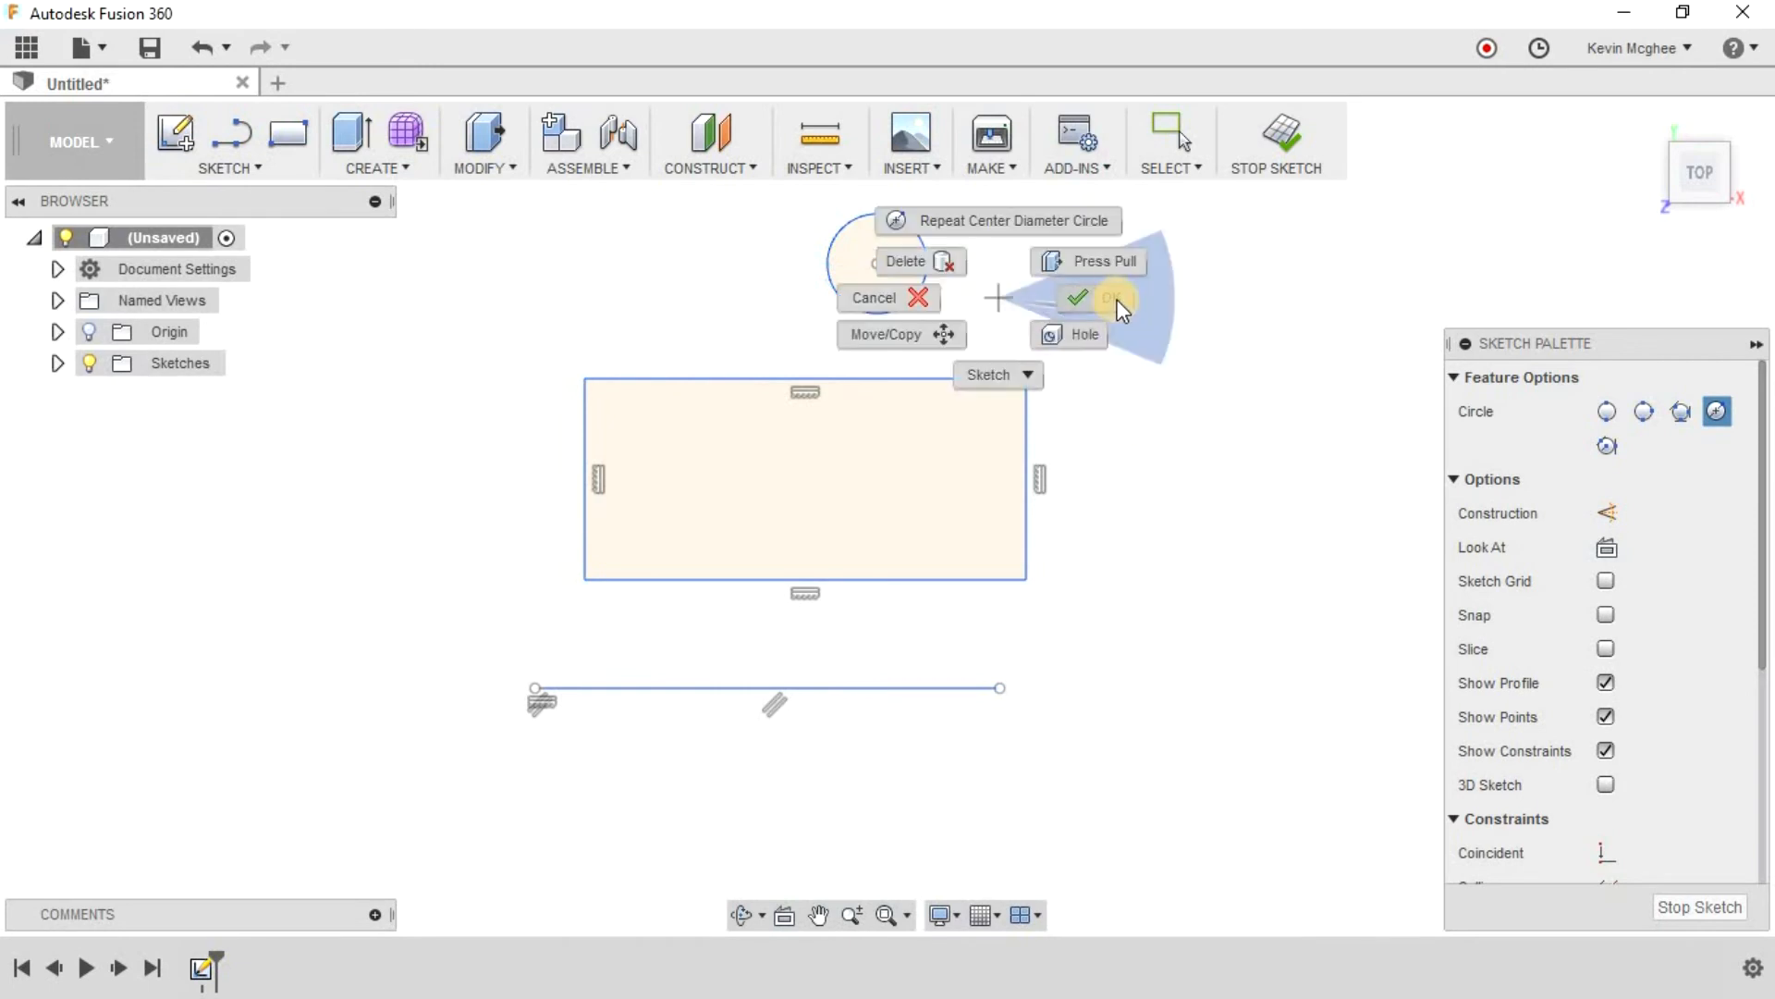
{"action": "left_click", "coordinate": [1091, 297]}
Step: Try offsetting the full rectangle by 0.25 in inward and by -0.25 in outward with Chain Selection on, and discard the offset
{"action": "left_click", "coordinate": [240, 168]}
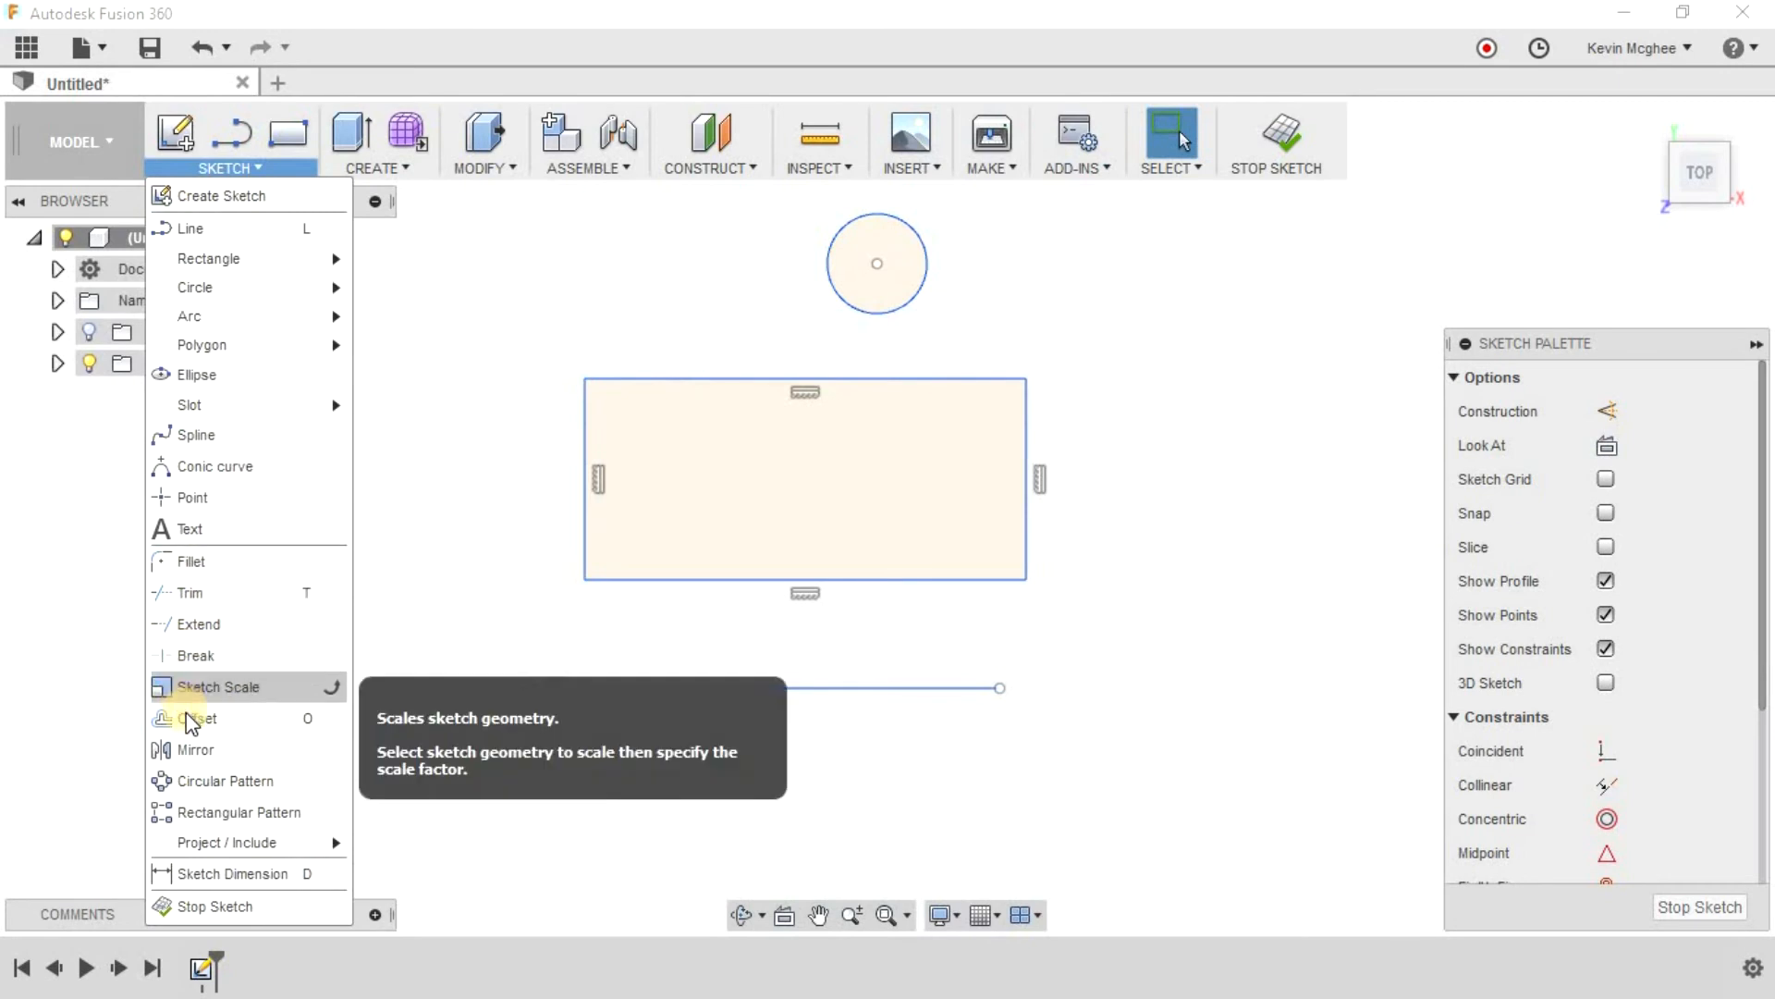
{"action": "left_click", "coordinate": [194, 712]}
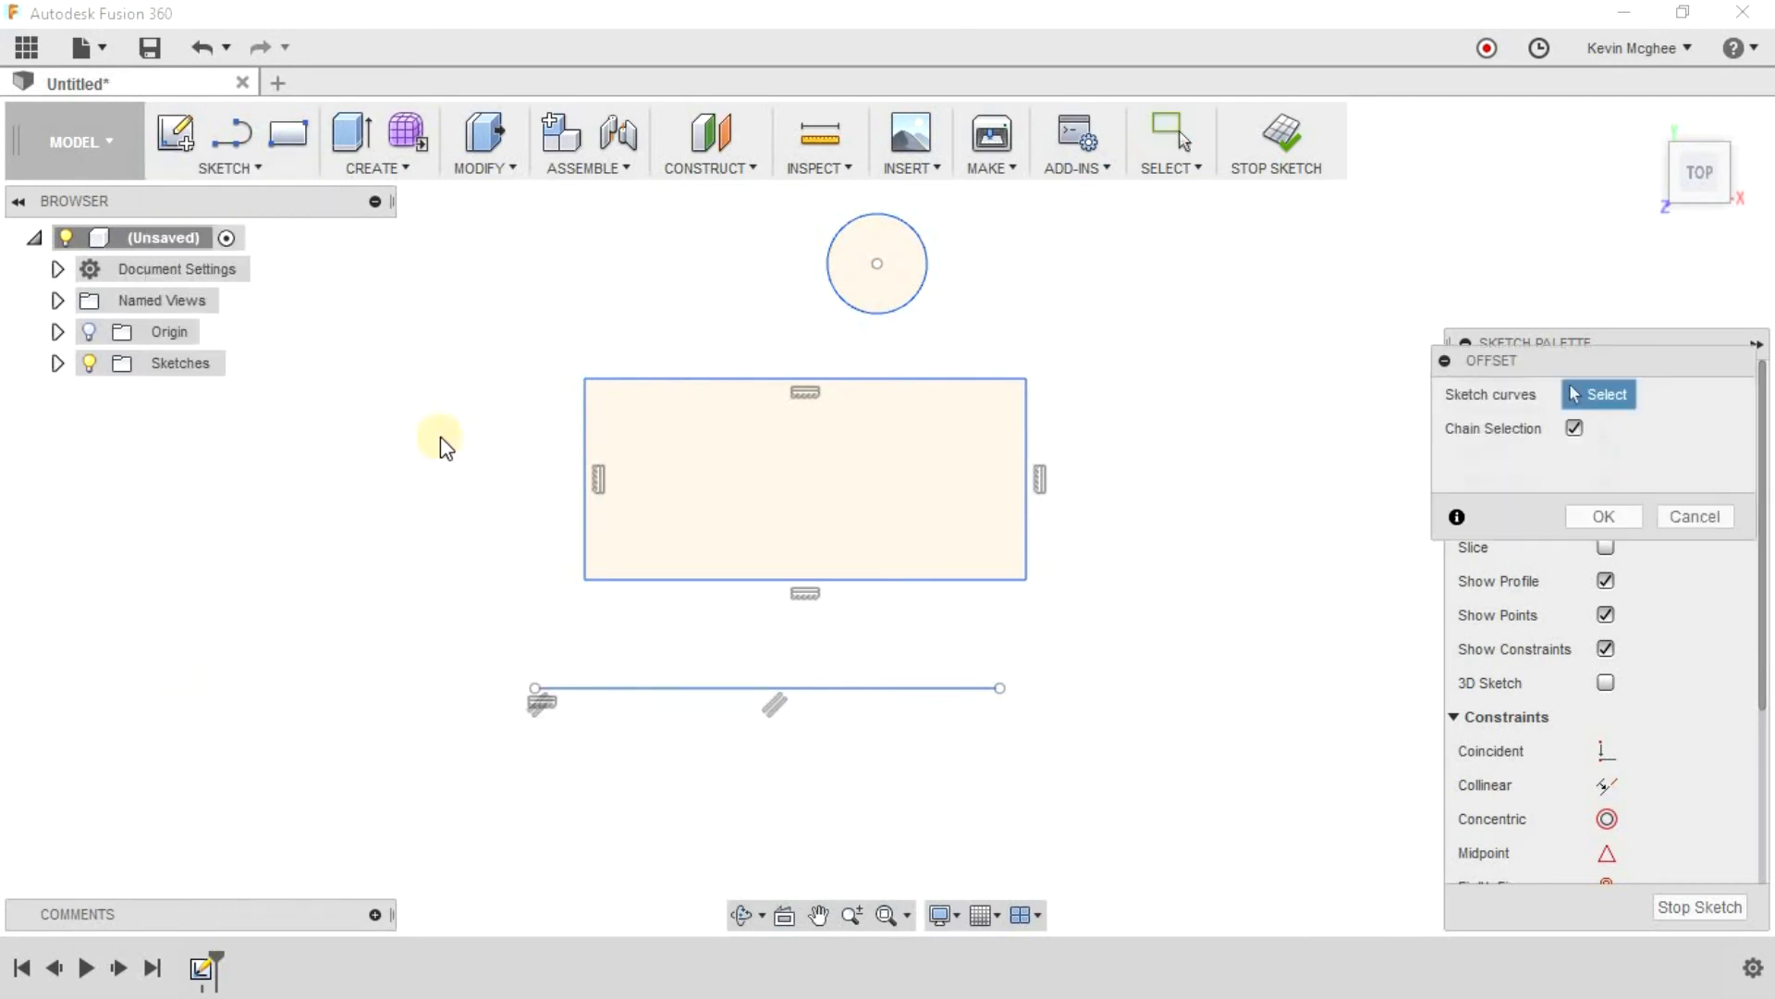
{"action": "left_click", "coordinate": [725, 377]}
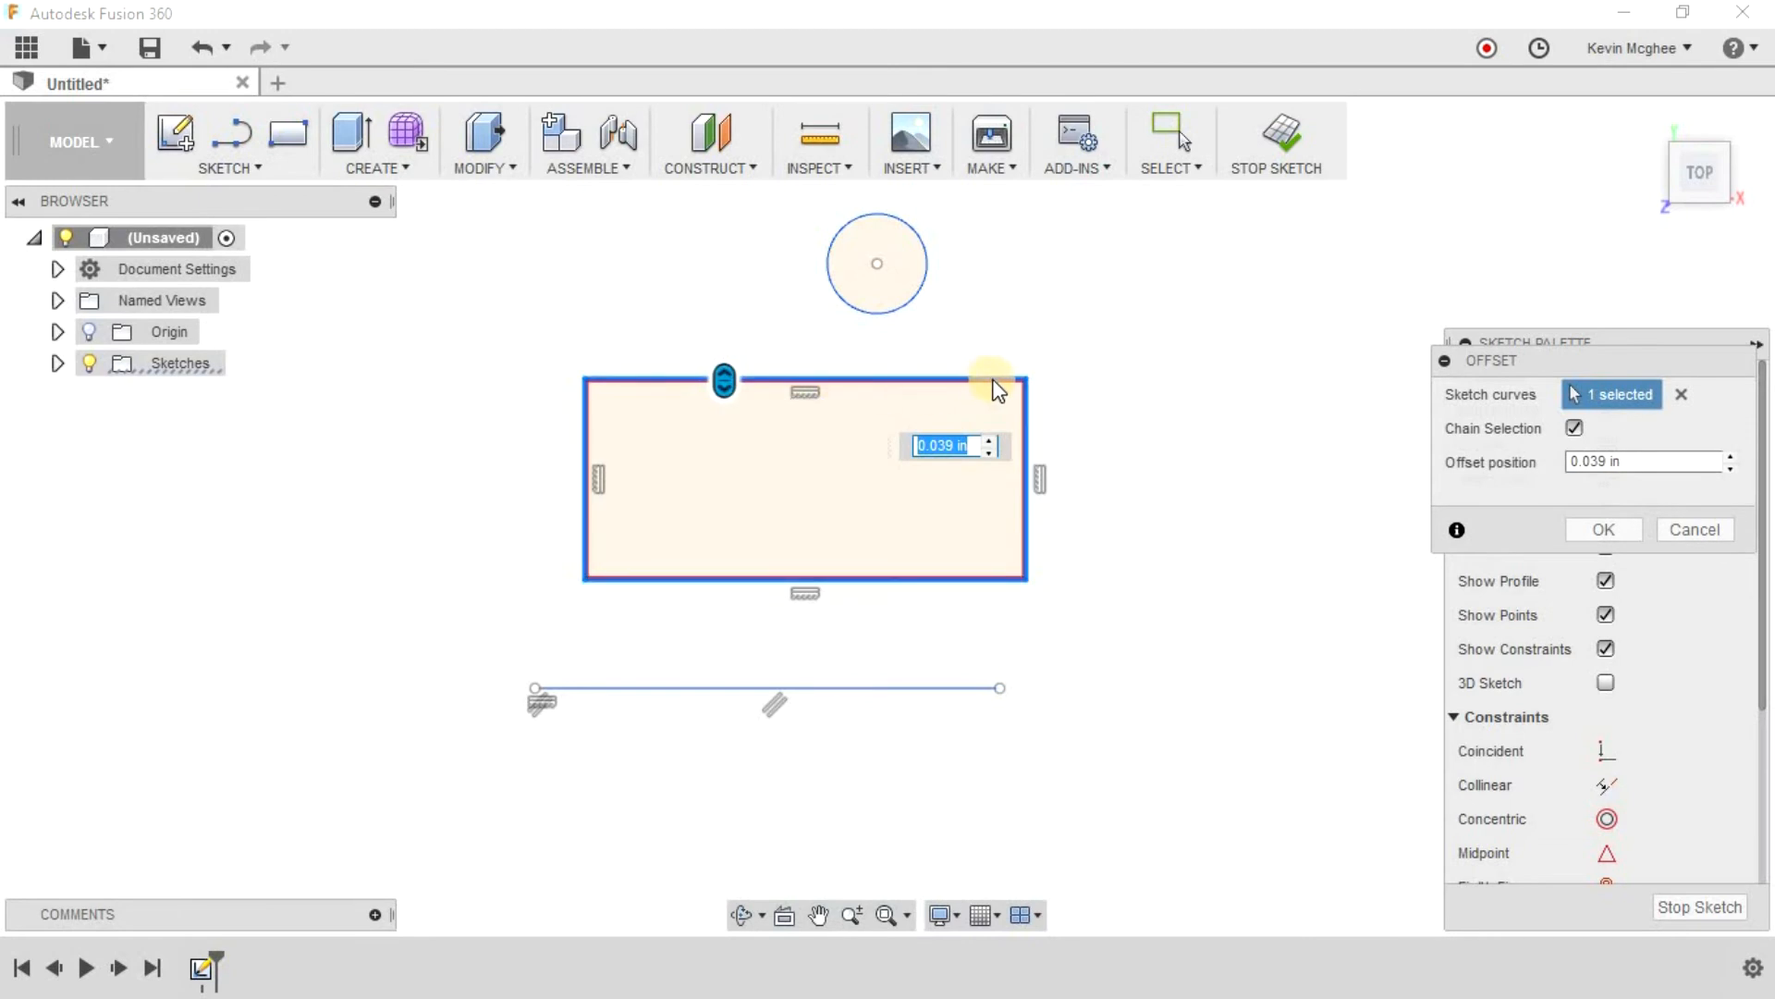
{"action": "left_click_drag", "start_coordinate": [724, 378], "coordinate": [733, 428]}
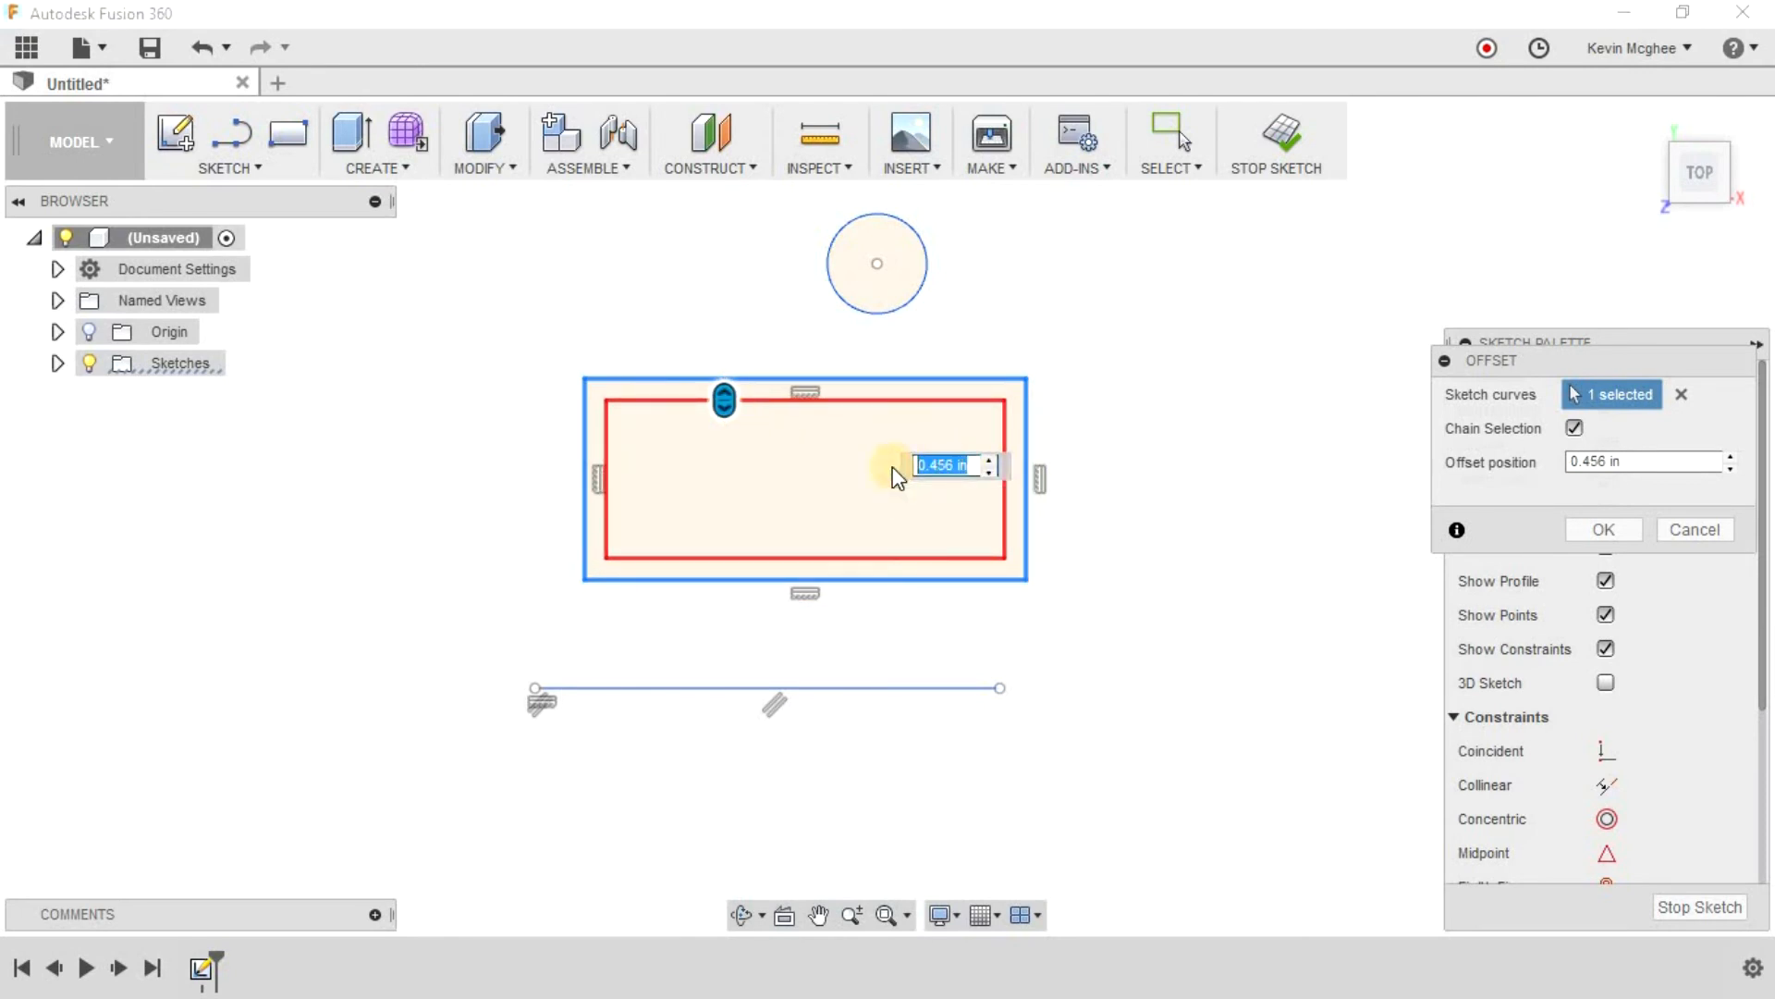
{"action": "type", "text": "03.25"}
{"action": "key", "text": "Return"}
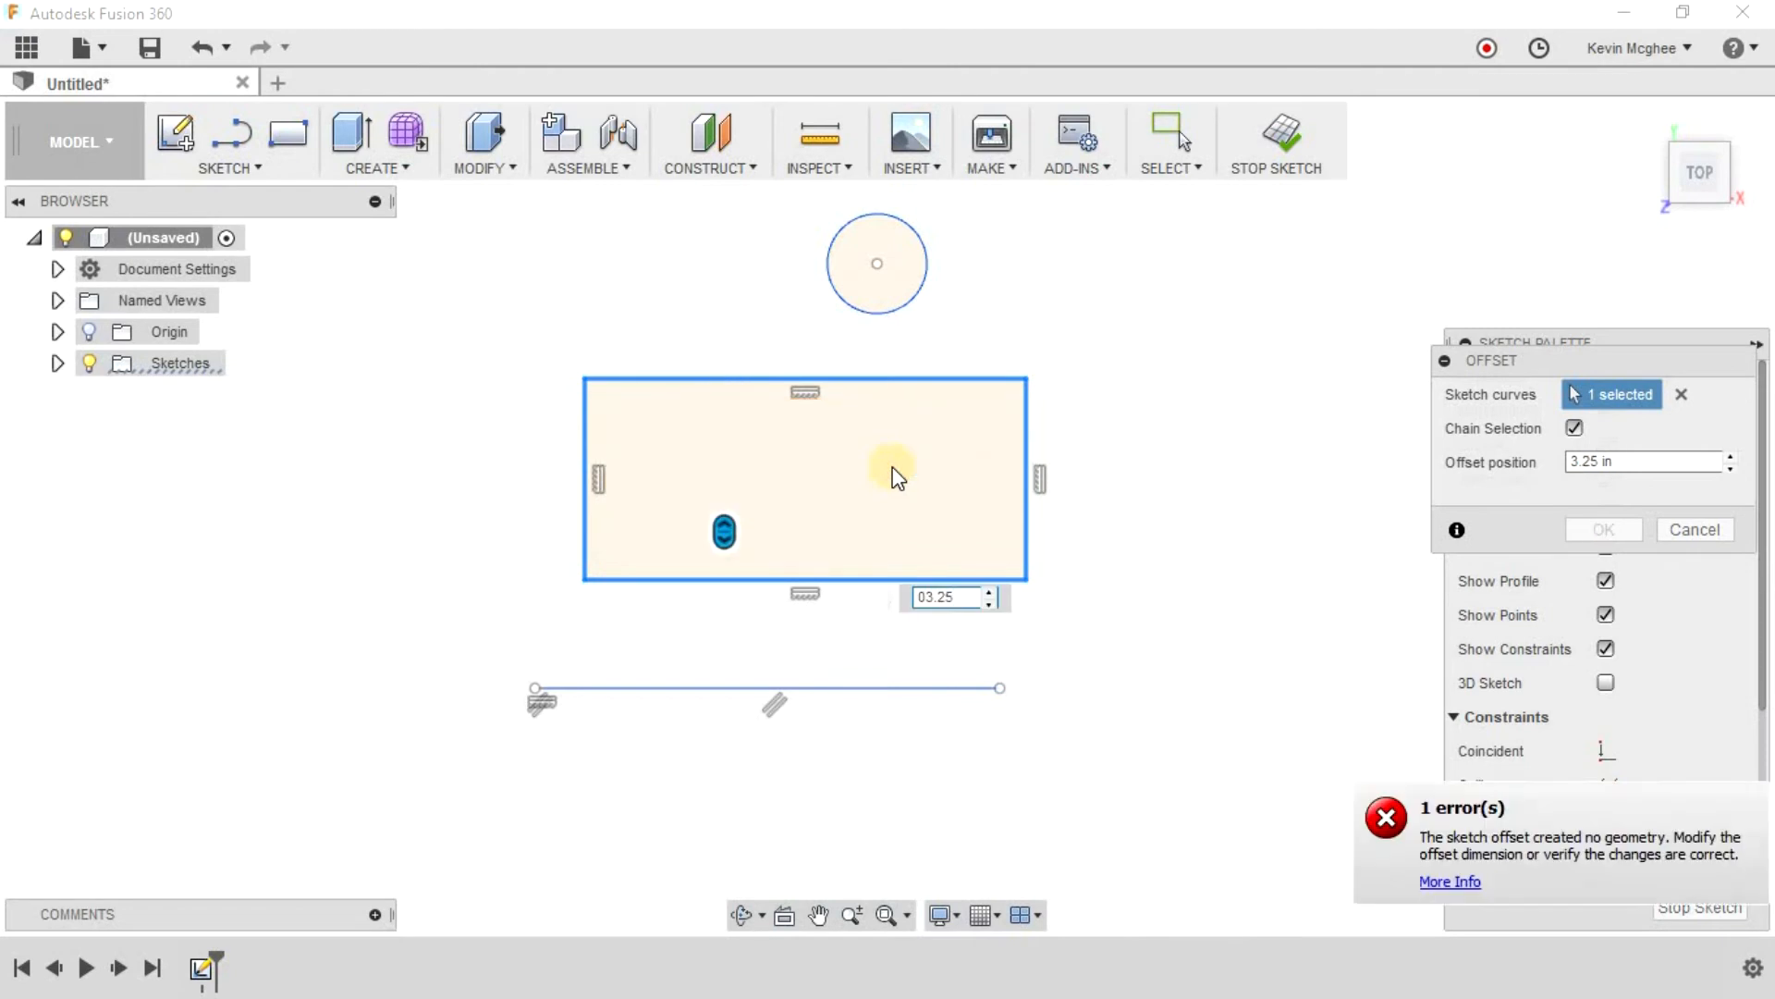
{"action": "type", "text": "0.2"}
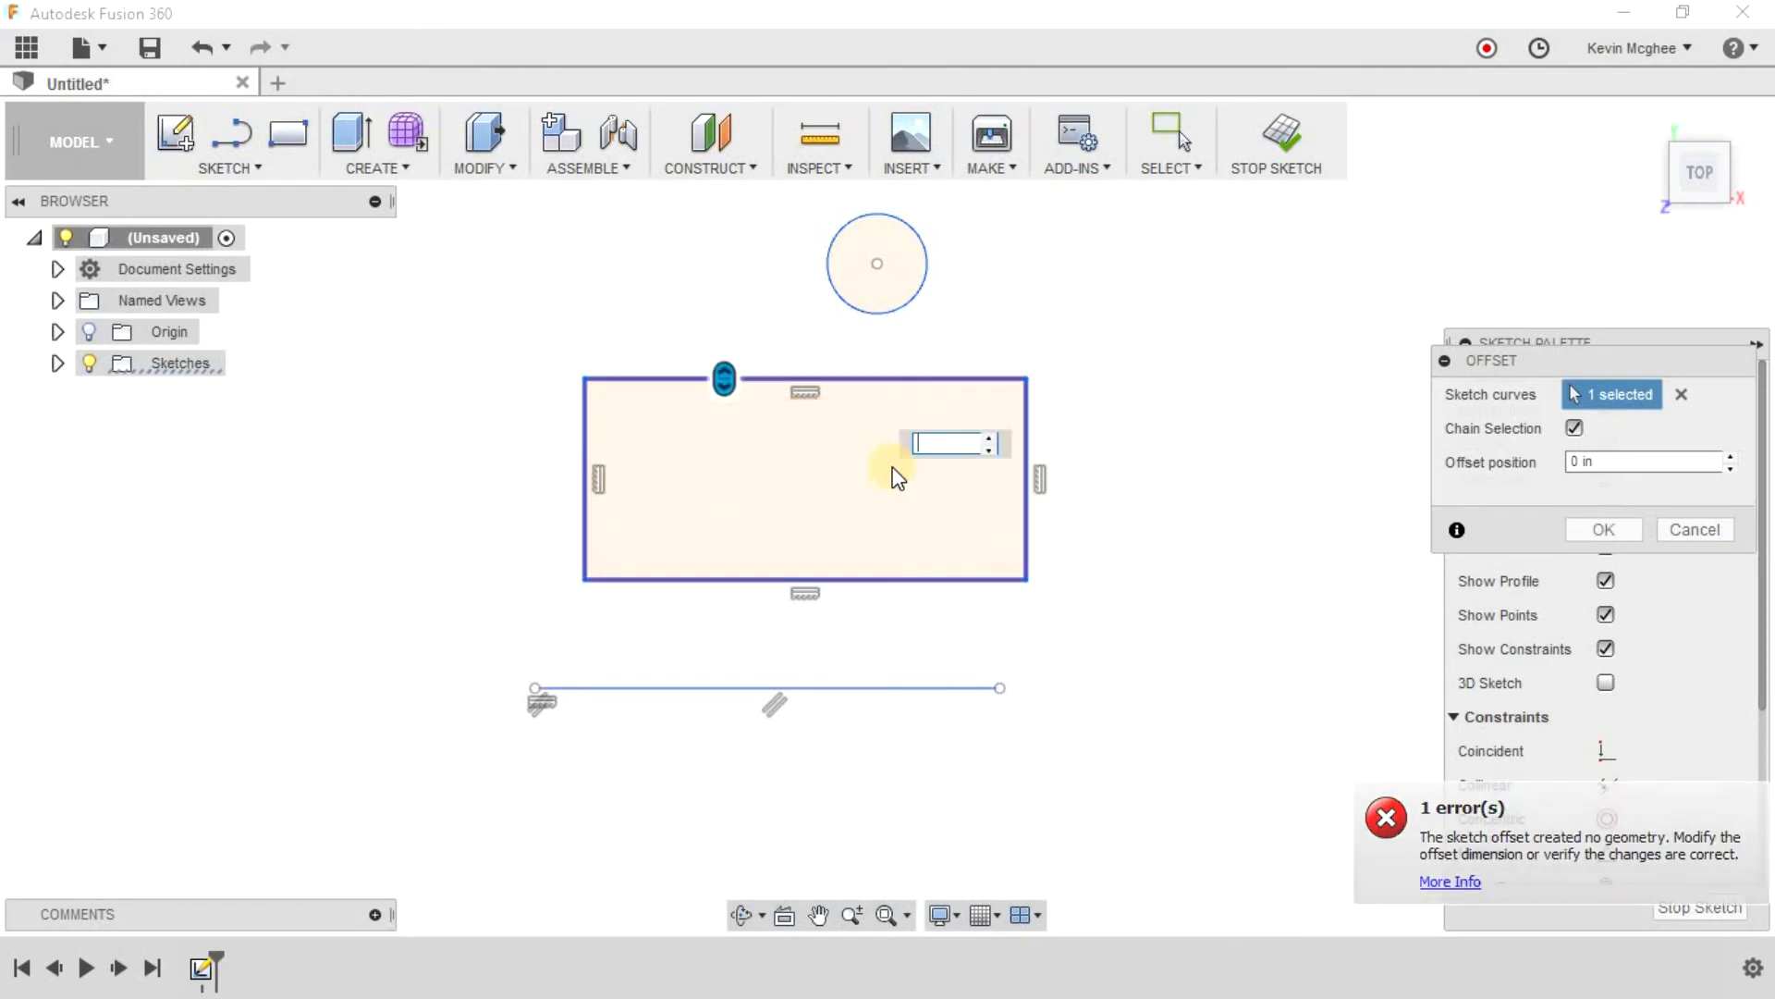
{"action": "type", "text": "5"}
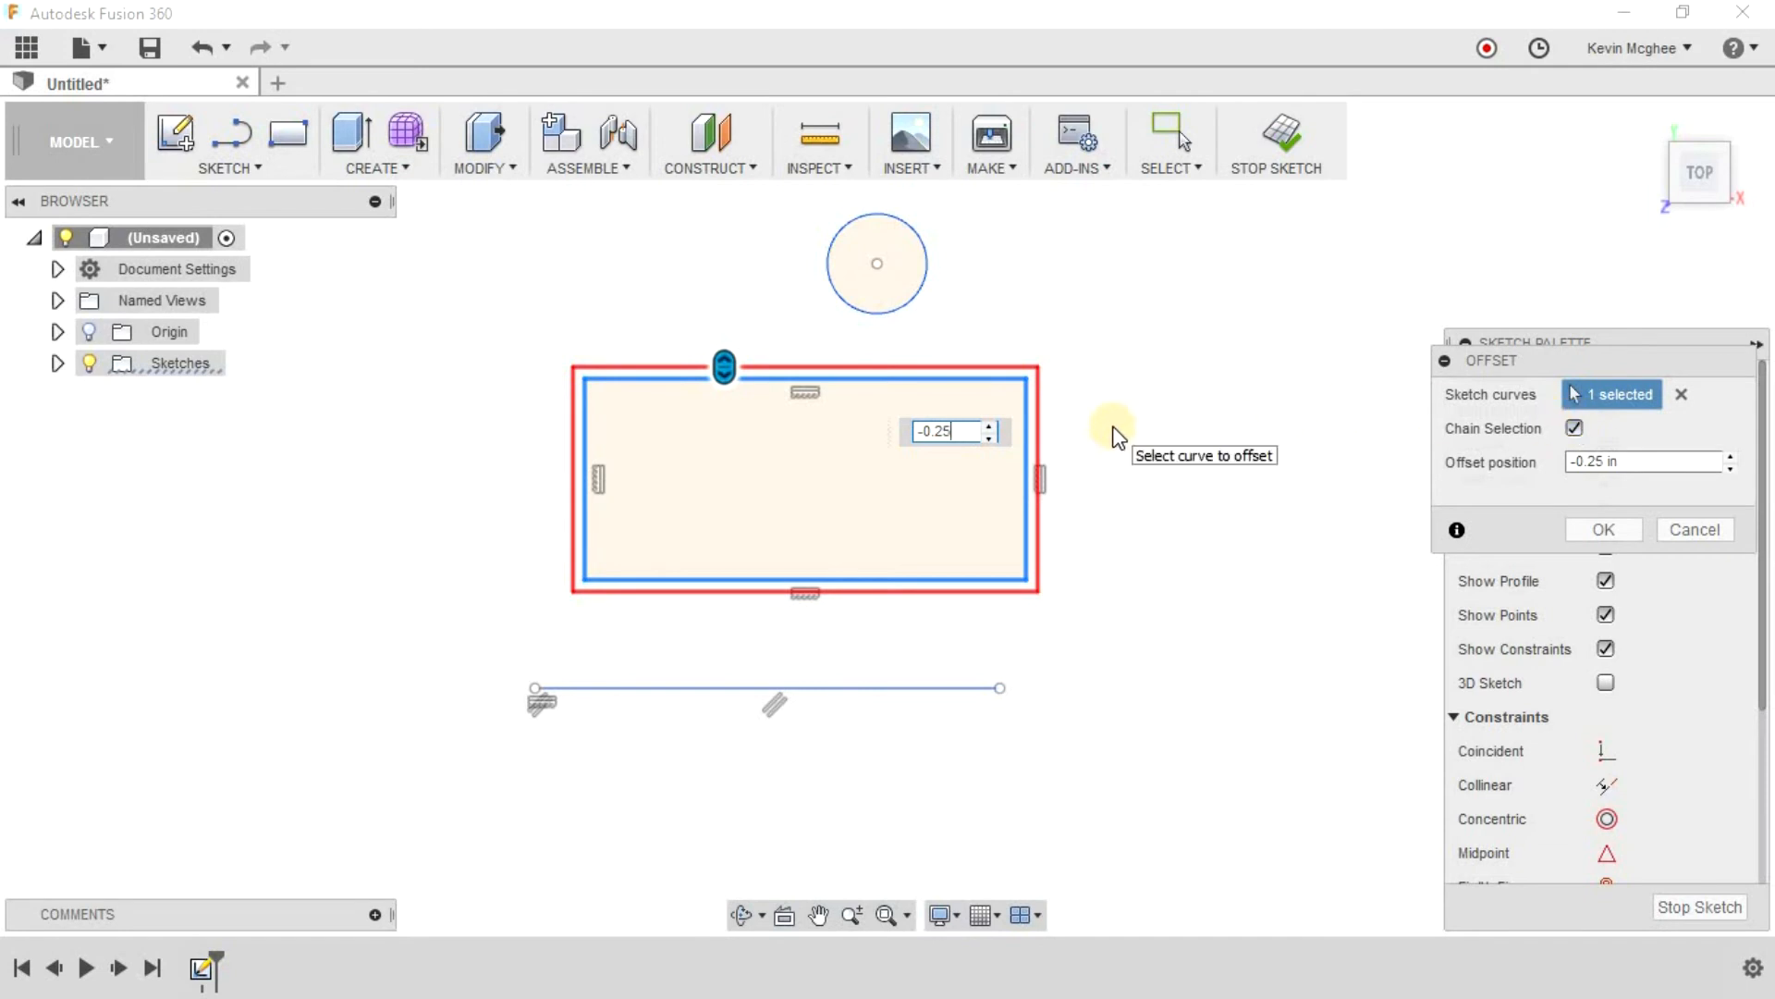
{"action": "key", "text": "Escape"}
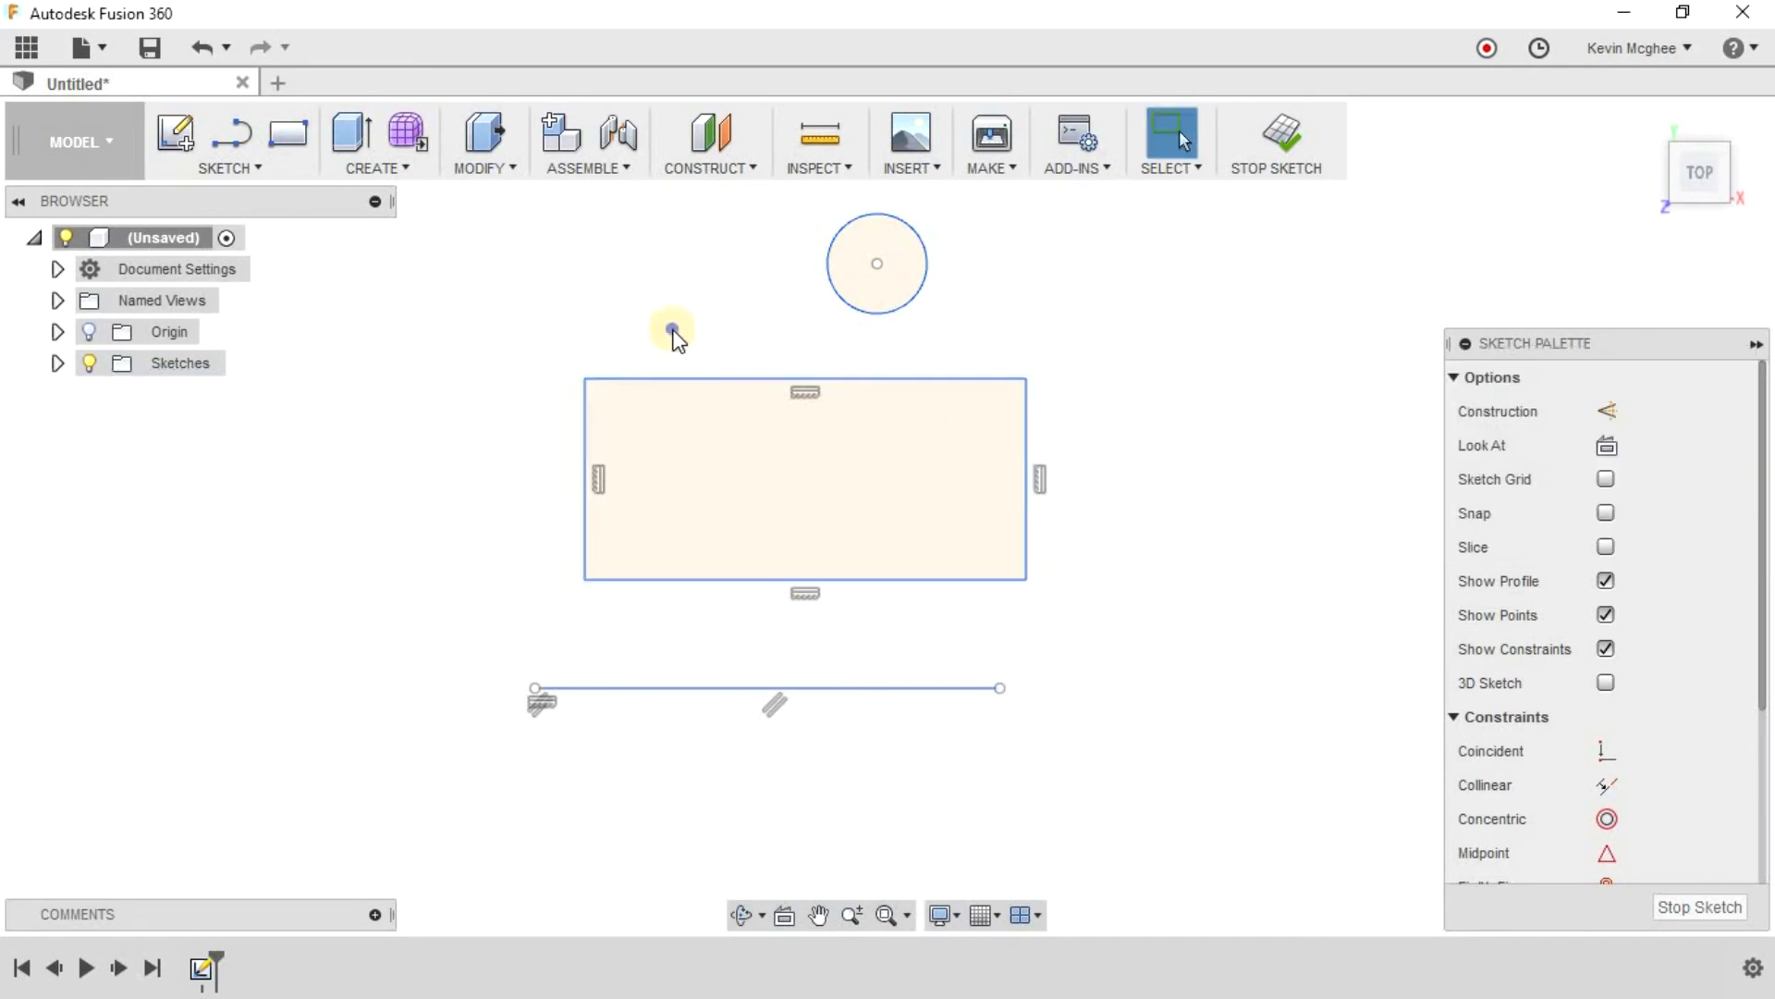
{"action": "right_click", "coordinate": [662, 306]}
{"action": "left_click", "coordinate": [689, 251]}
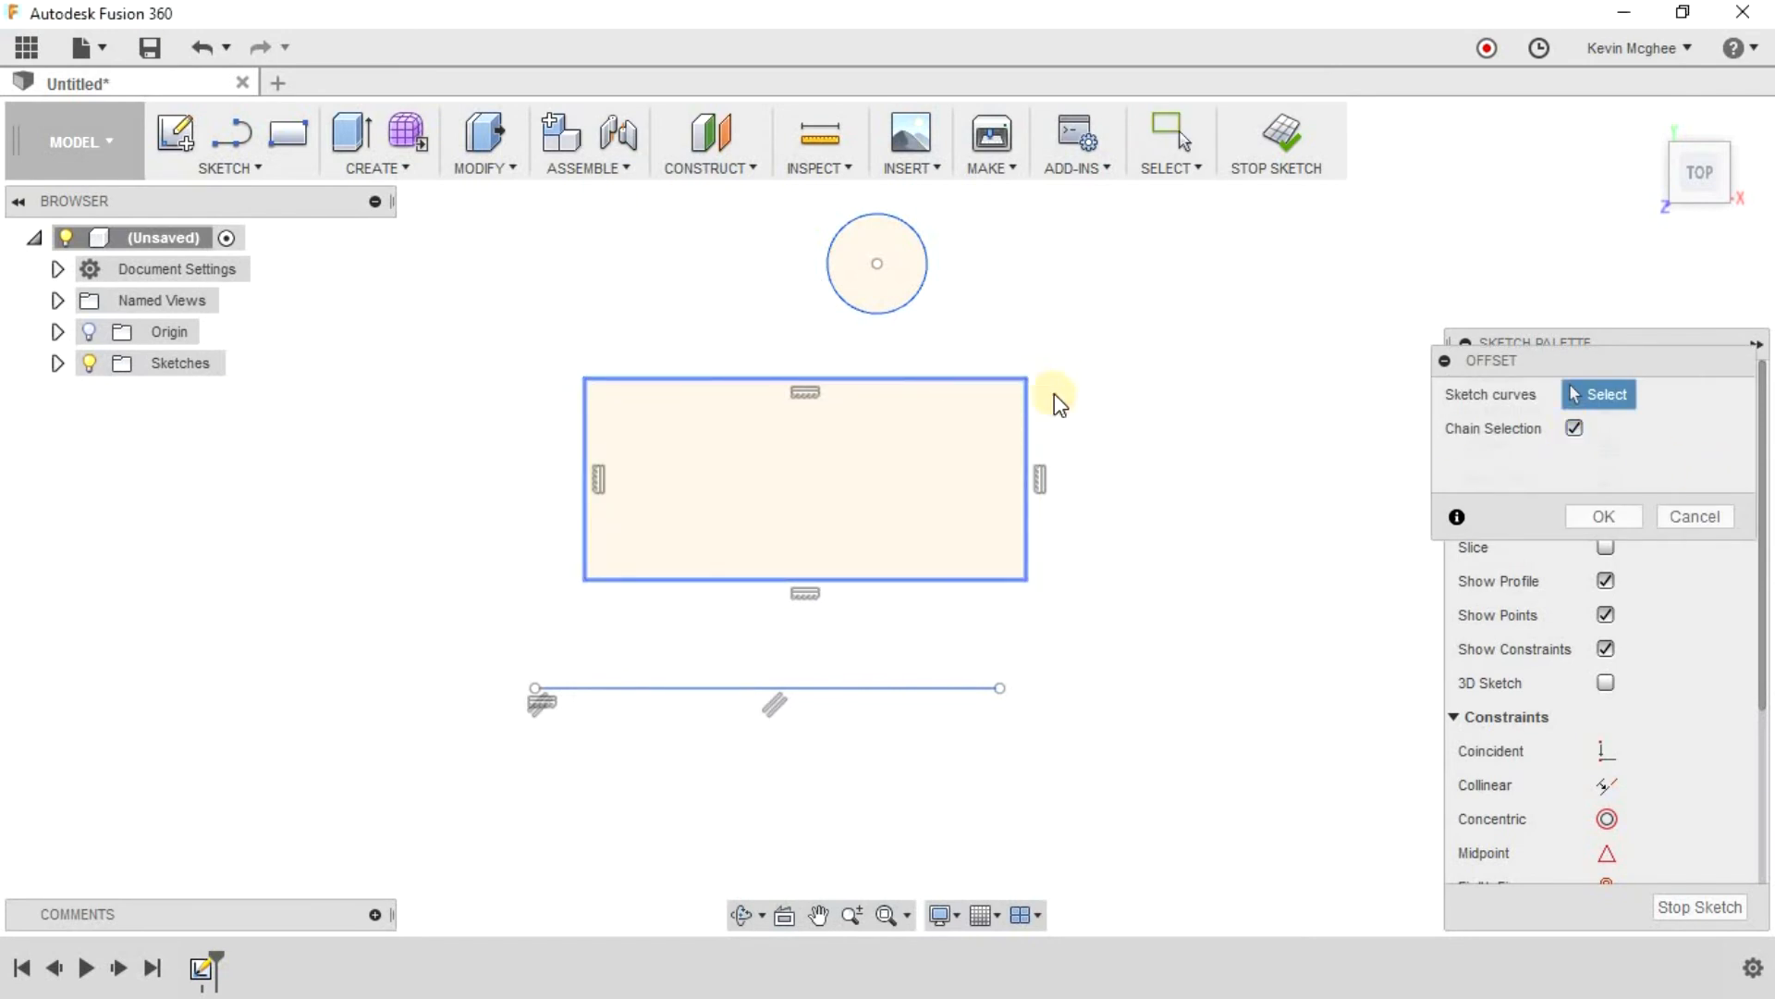
{"action": "left_click", "coordinate": [975, 381]}
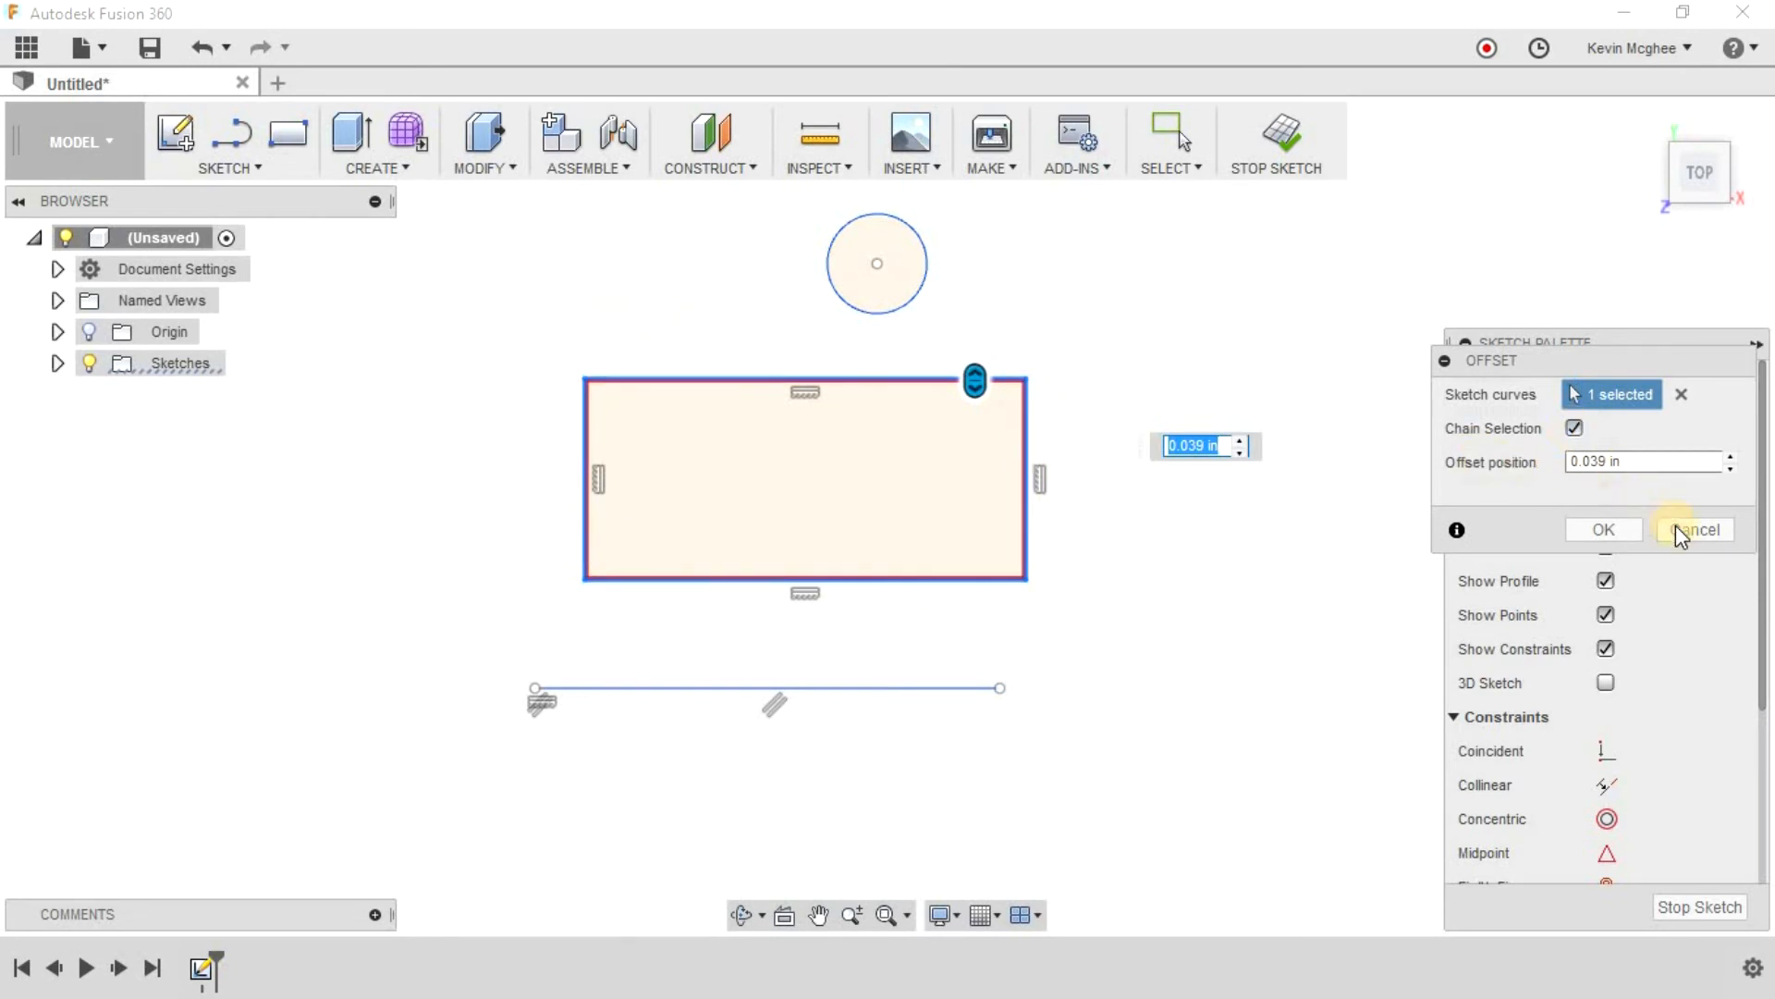
{"action": "key", "text": "Escape"}
Step: Try offsetting only the rectangle's top edge outward by about 0.516 in with Chain Selection off, and discard the offset
{"action": "right_click", "coordinate": [1313, 384]}
{"action": "left_click", "coordinate": [1329, 317]}
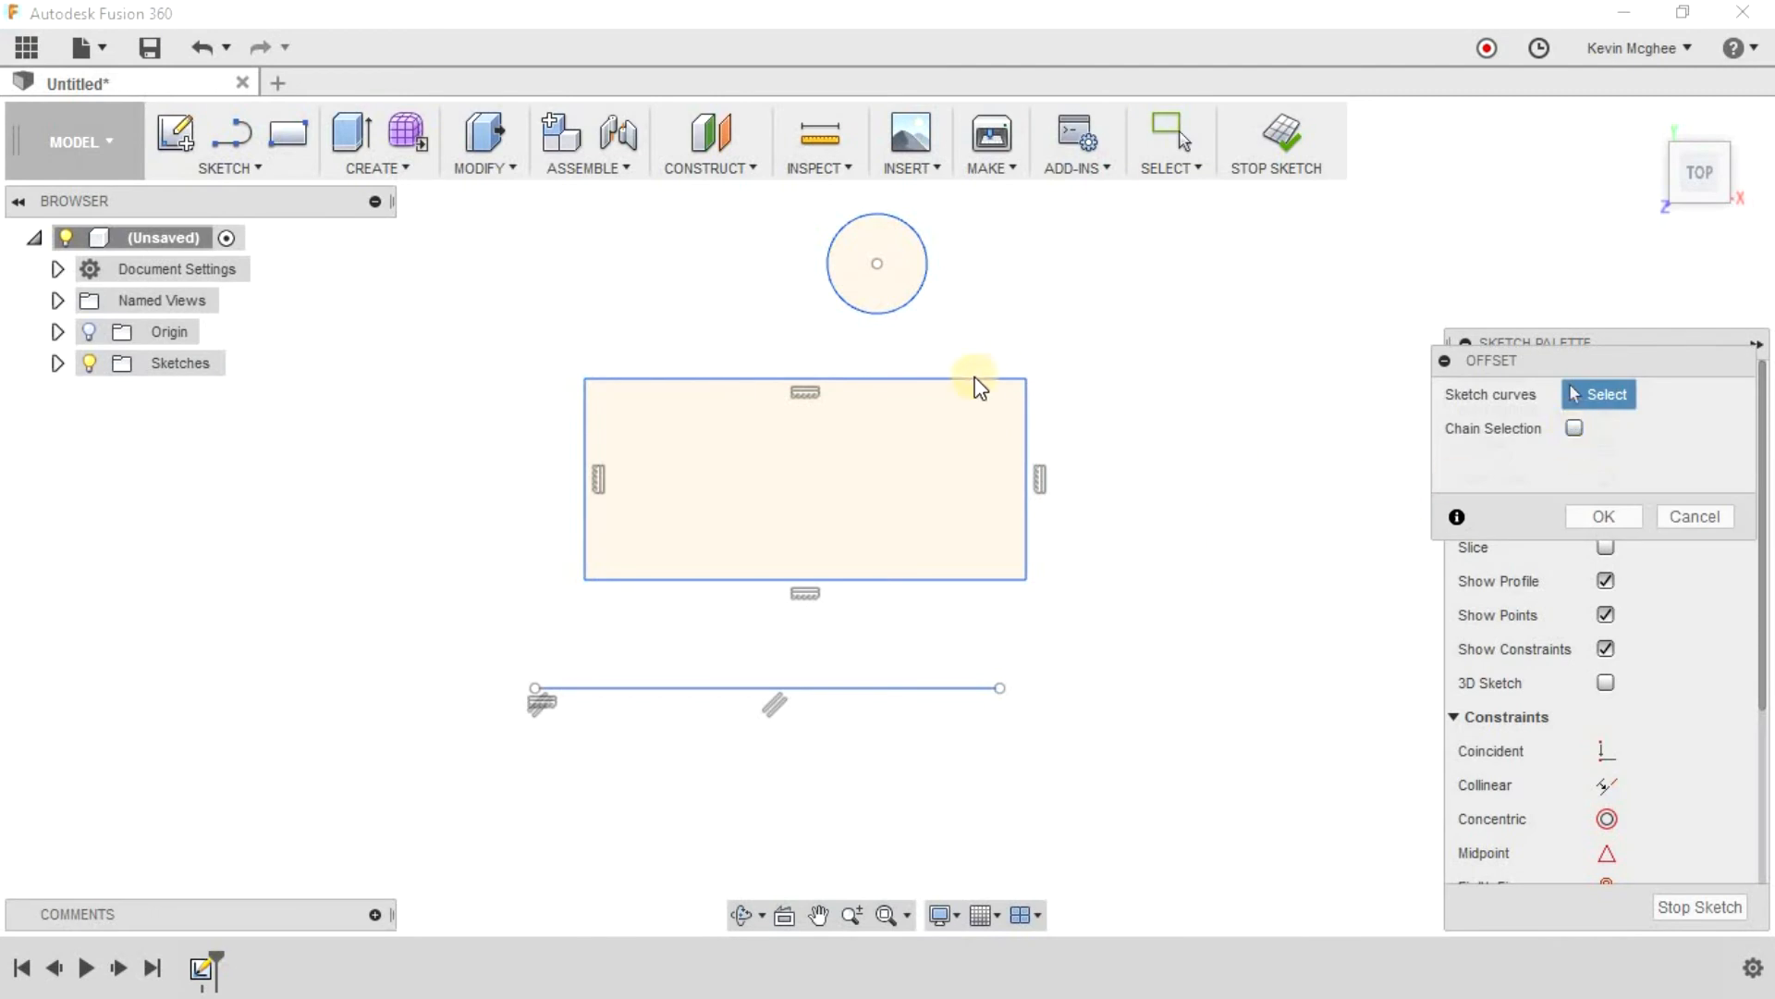
{"action": "left_click", "coordinate": [935, 368]}
{"action": "left_click_drag", "start_coordinate": [975, 378], "coordinate": [974, 354]}
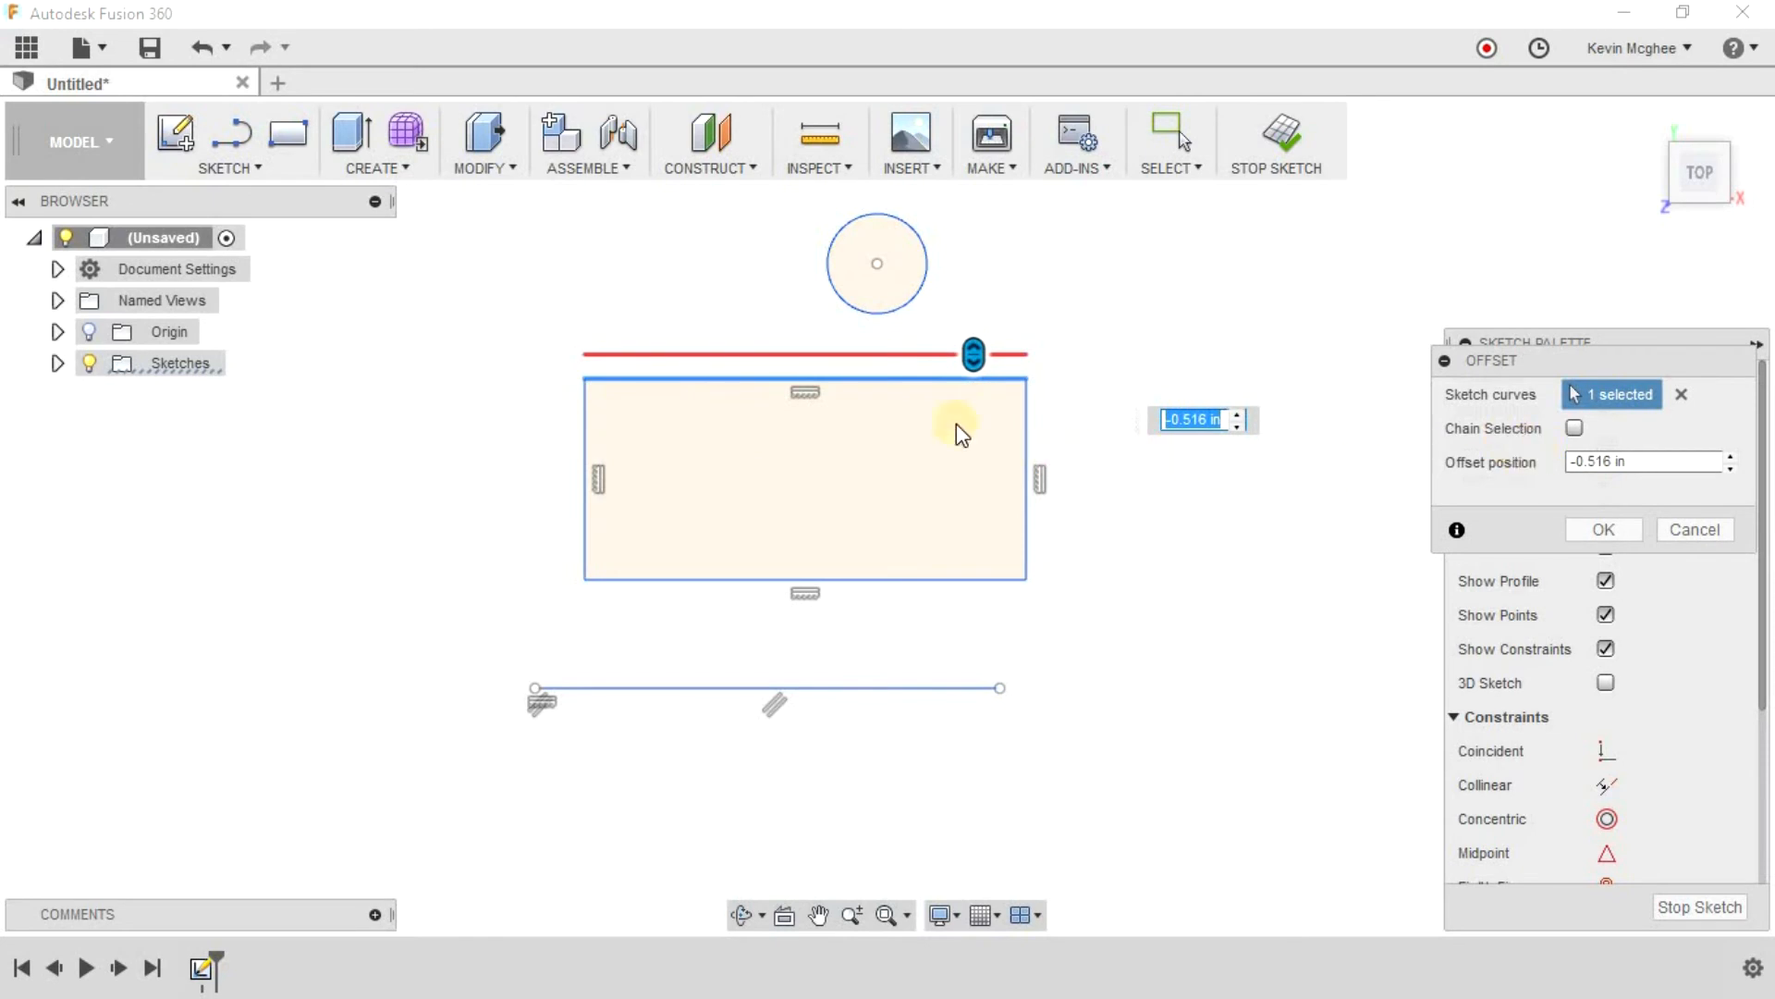
{"action": "key", "text": "Escape"}
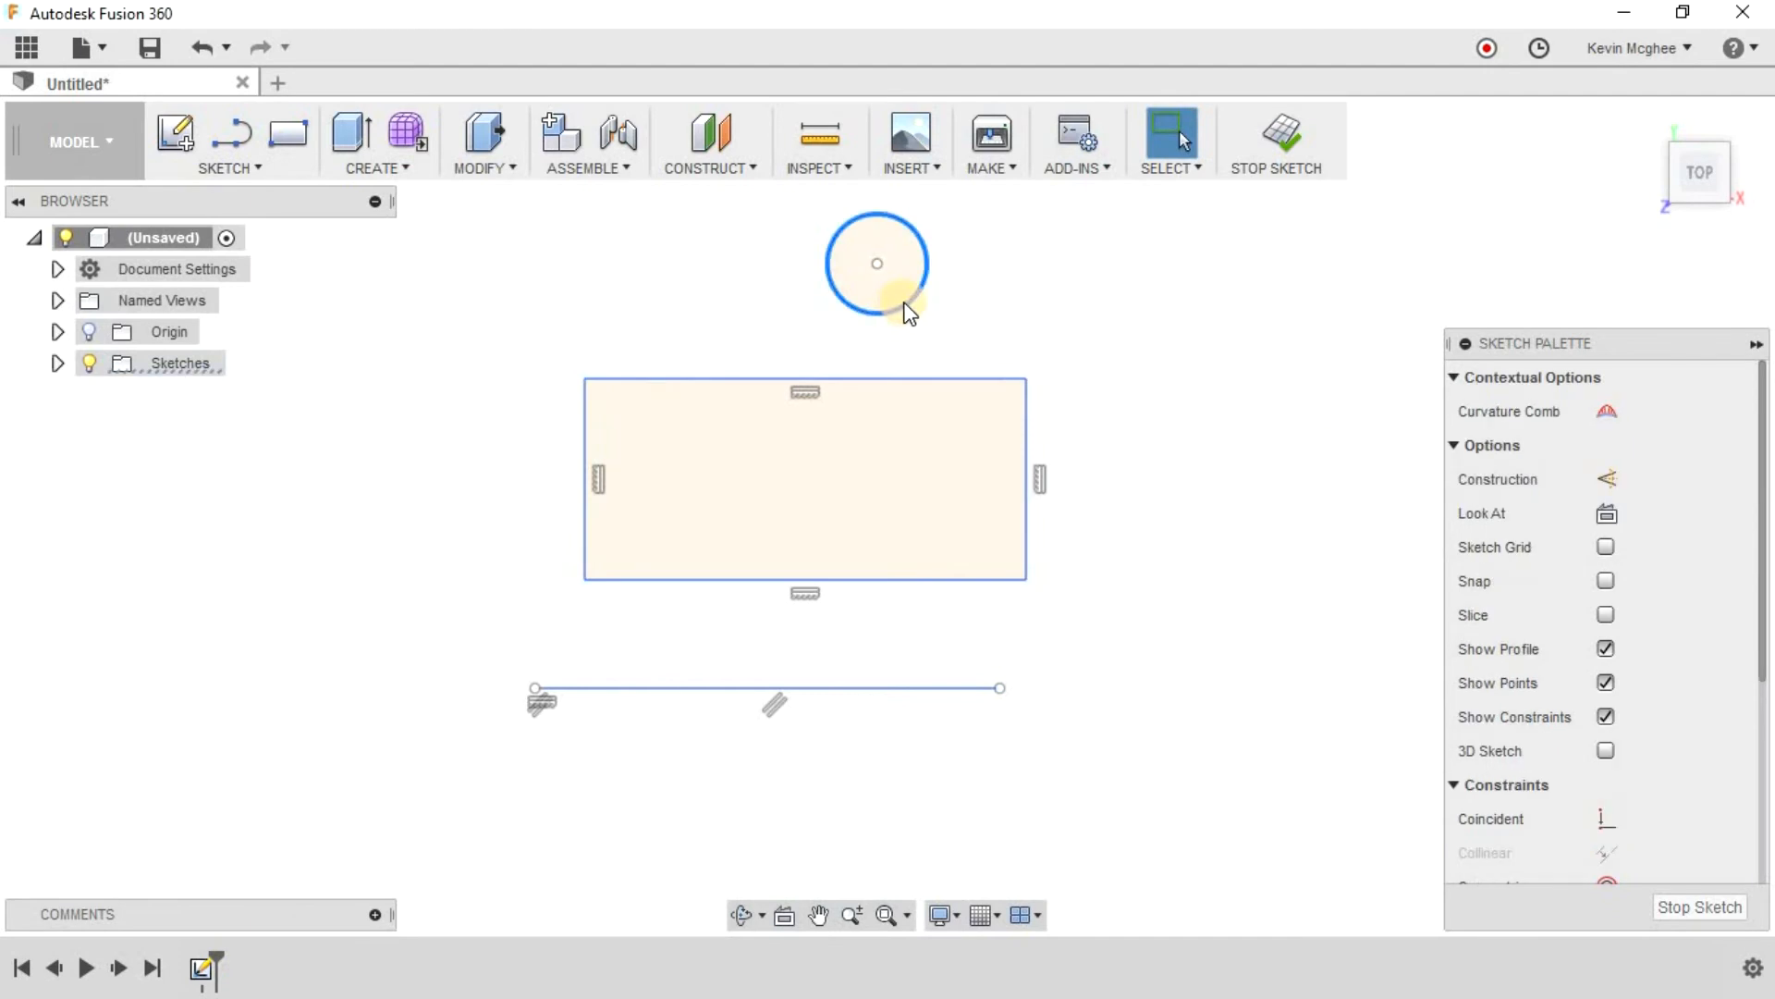
Step: Offset the circle above the rectangle outward by about 0.888 in
{"action": "right_click", "coordinate": [956, 301]}
{"action": "left_click", "coordinate": [982, 226]}
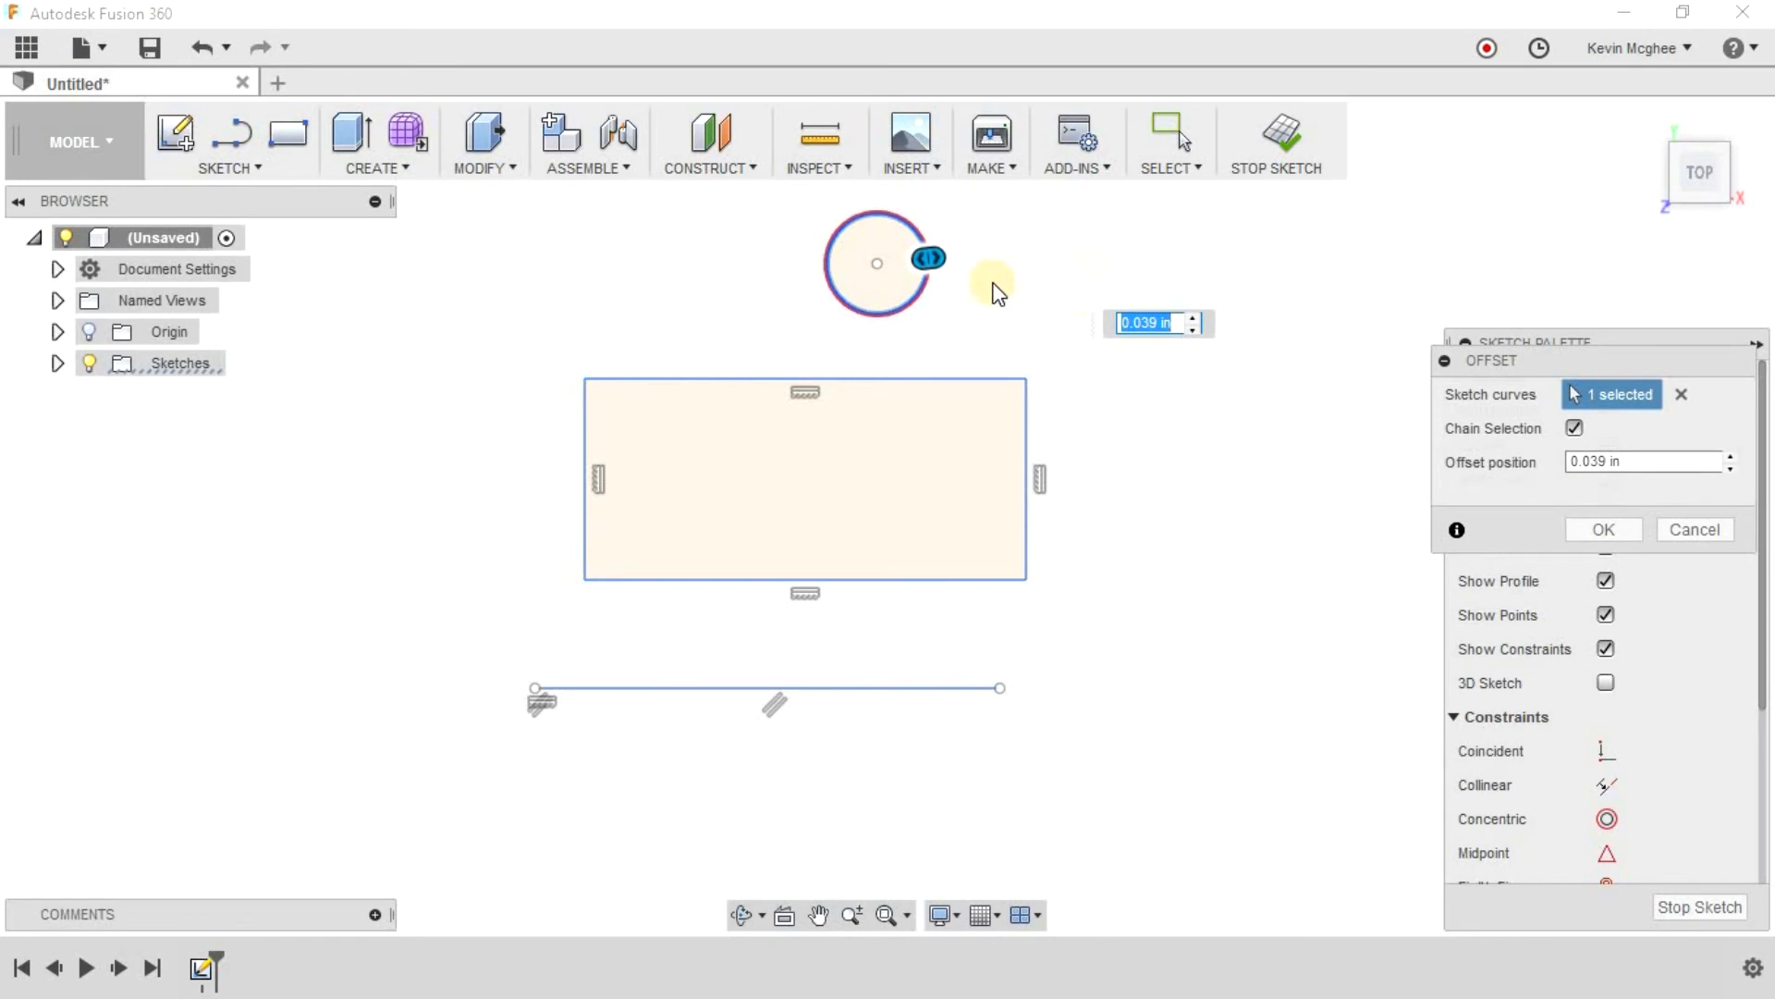
{"action": "left_click_drag", "start_coordinate": [925, 255], "coordinate": [968, 254]}
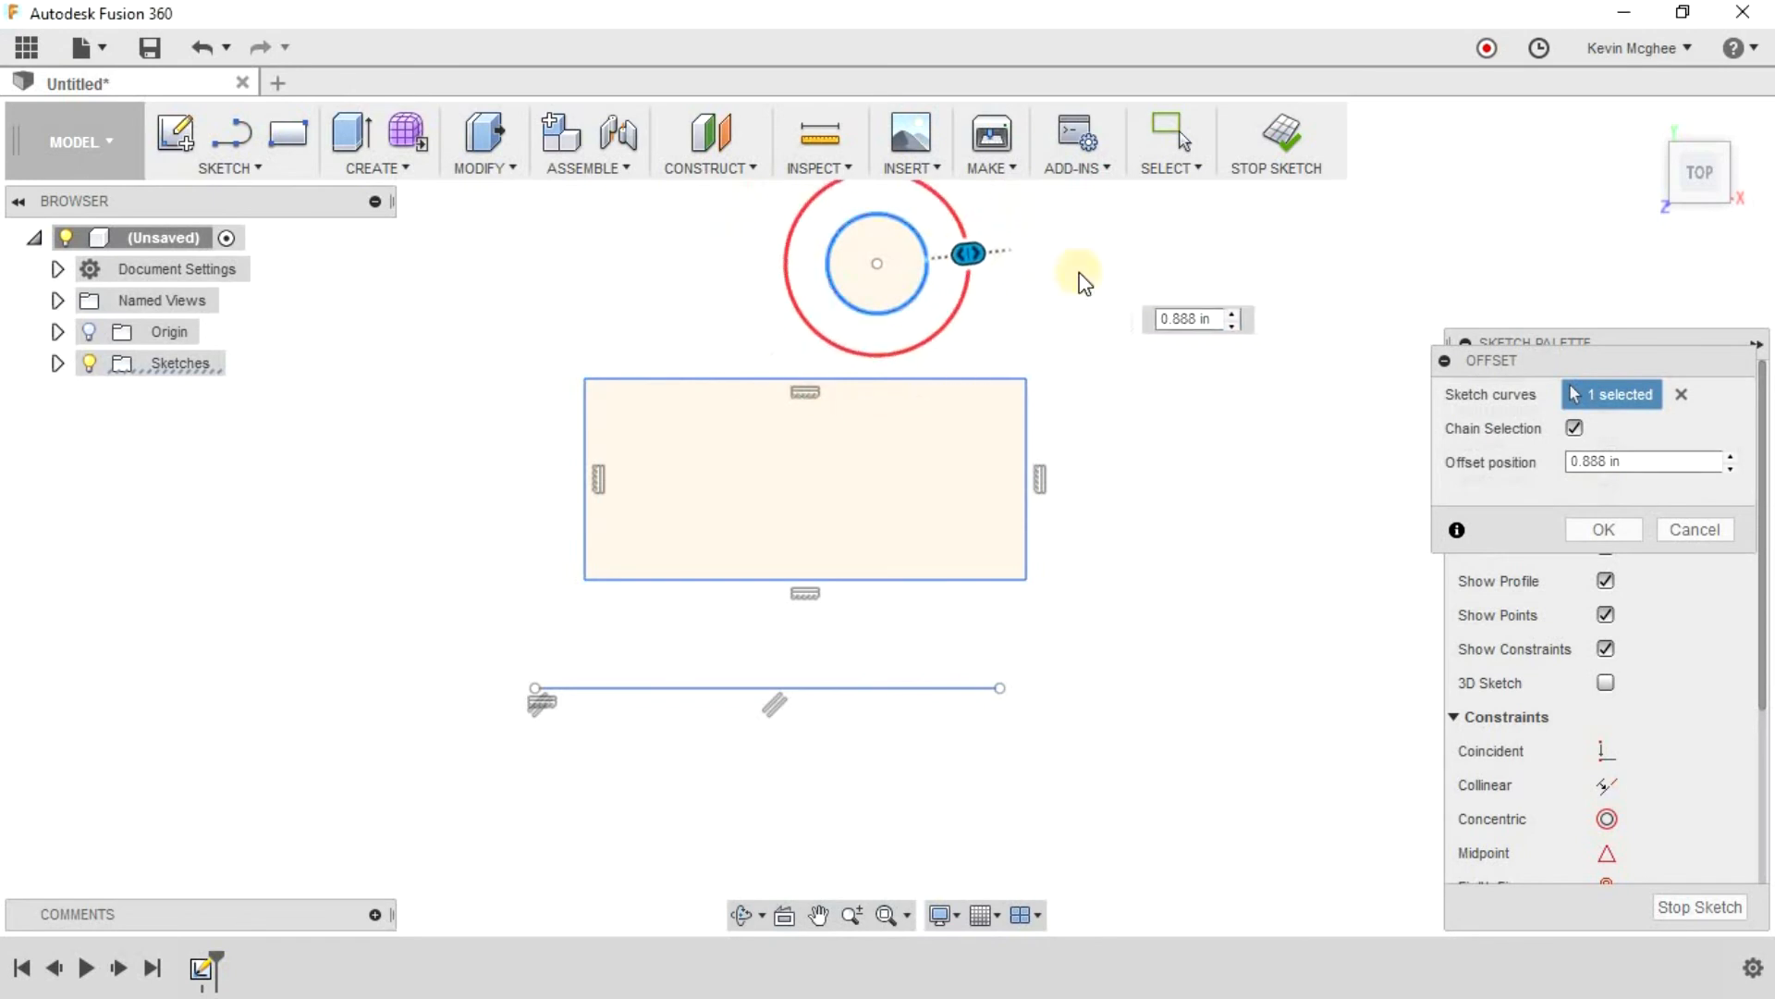
{"action": "left_click", "coordinate": [1627, 529]}
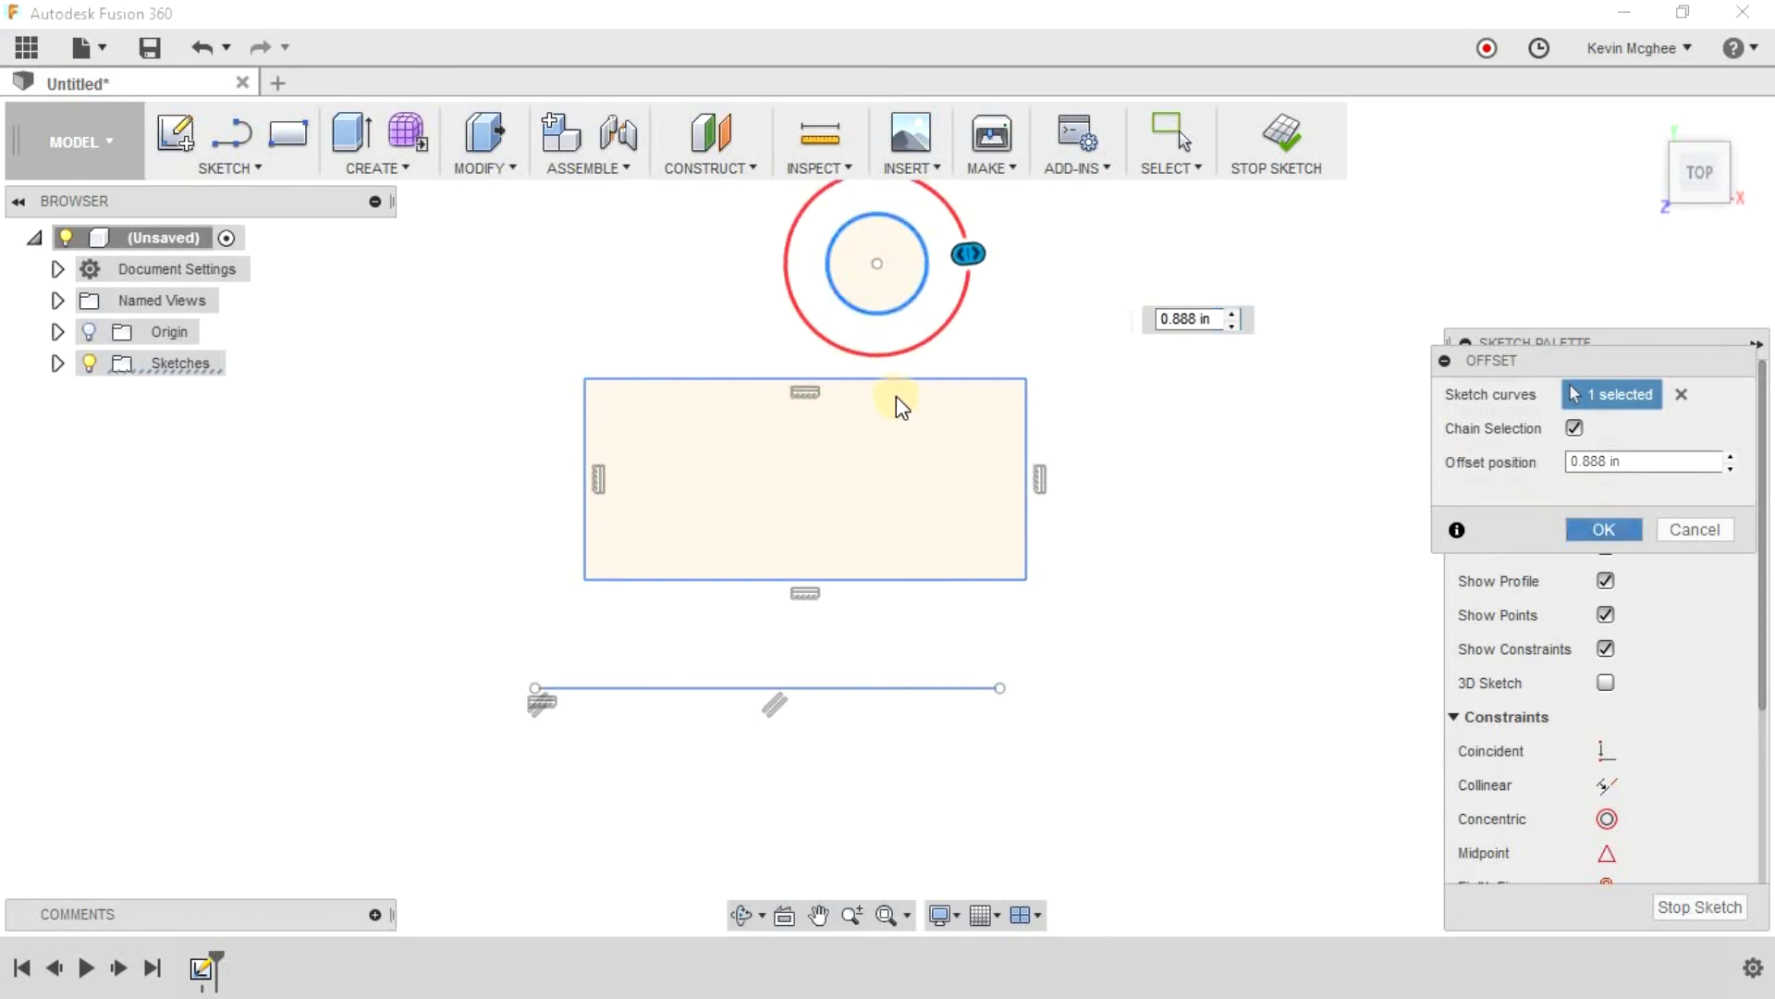
Step: Offset the single line below the rectangle by about -0.737 in, toward the rectangle, with Chain Selection off
{"action": "left_click", "coordinate": [946, 693]}
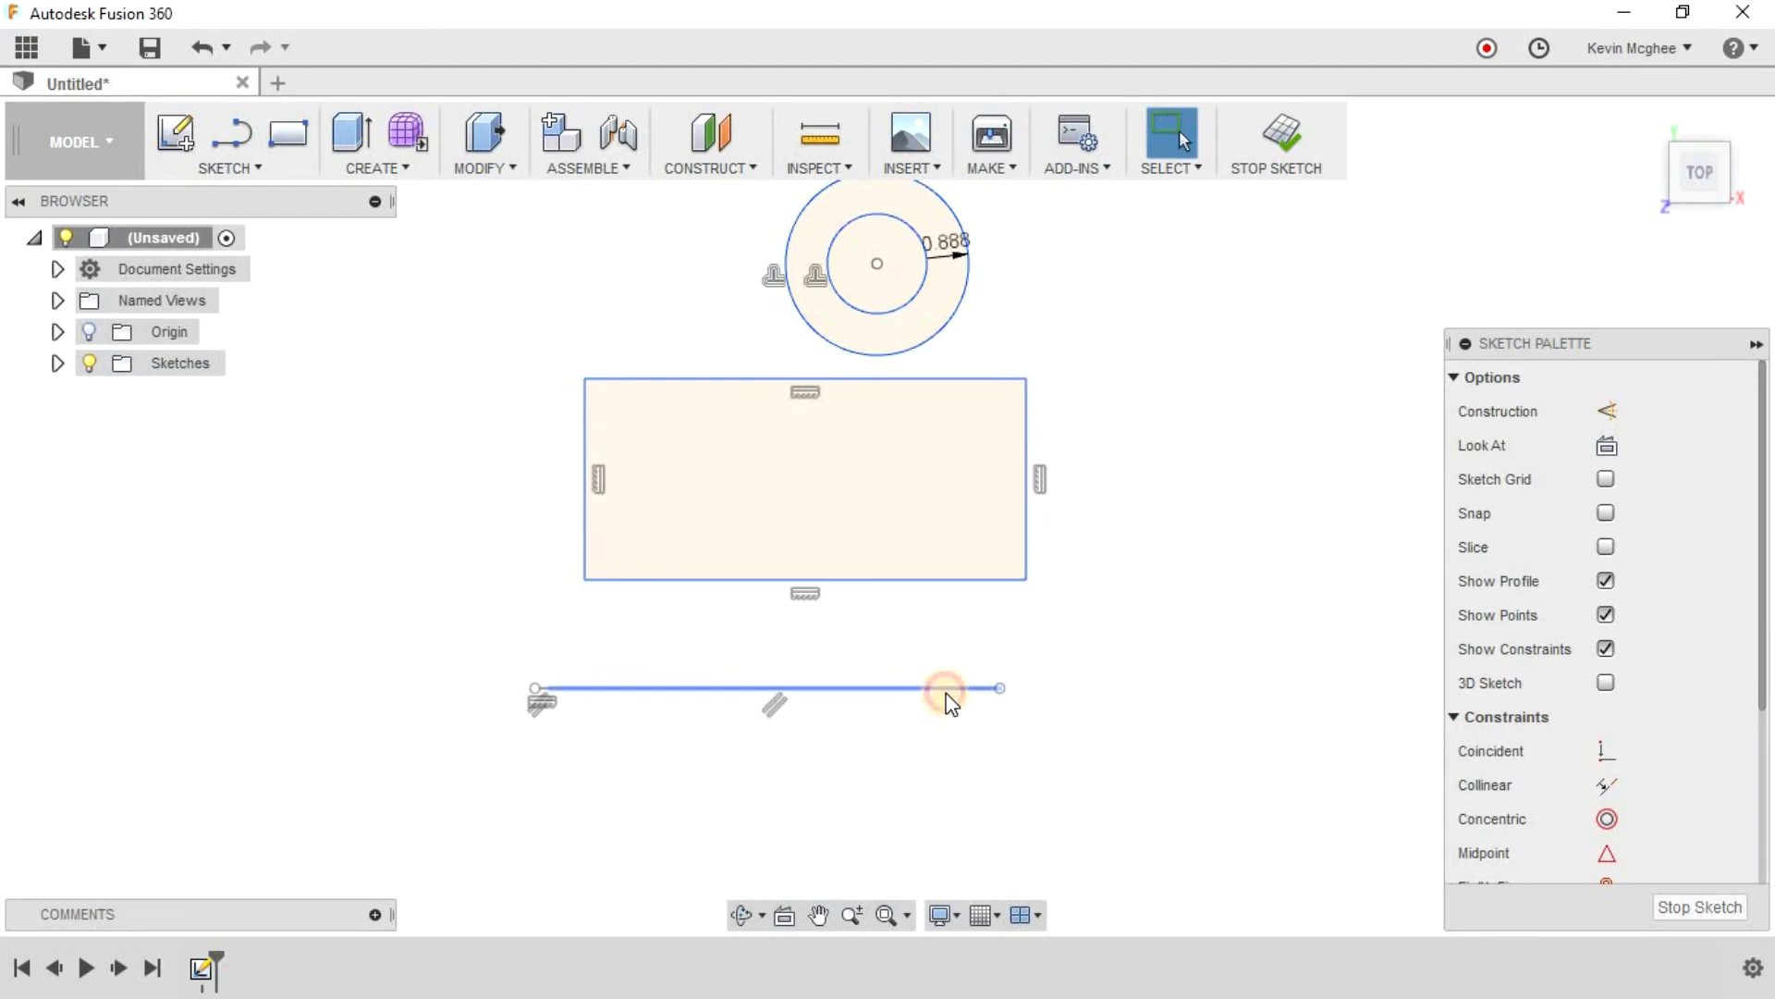
{"action": "right_click", "coordinate": [945, 695]}
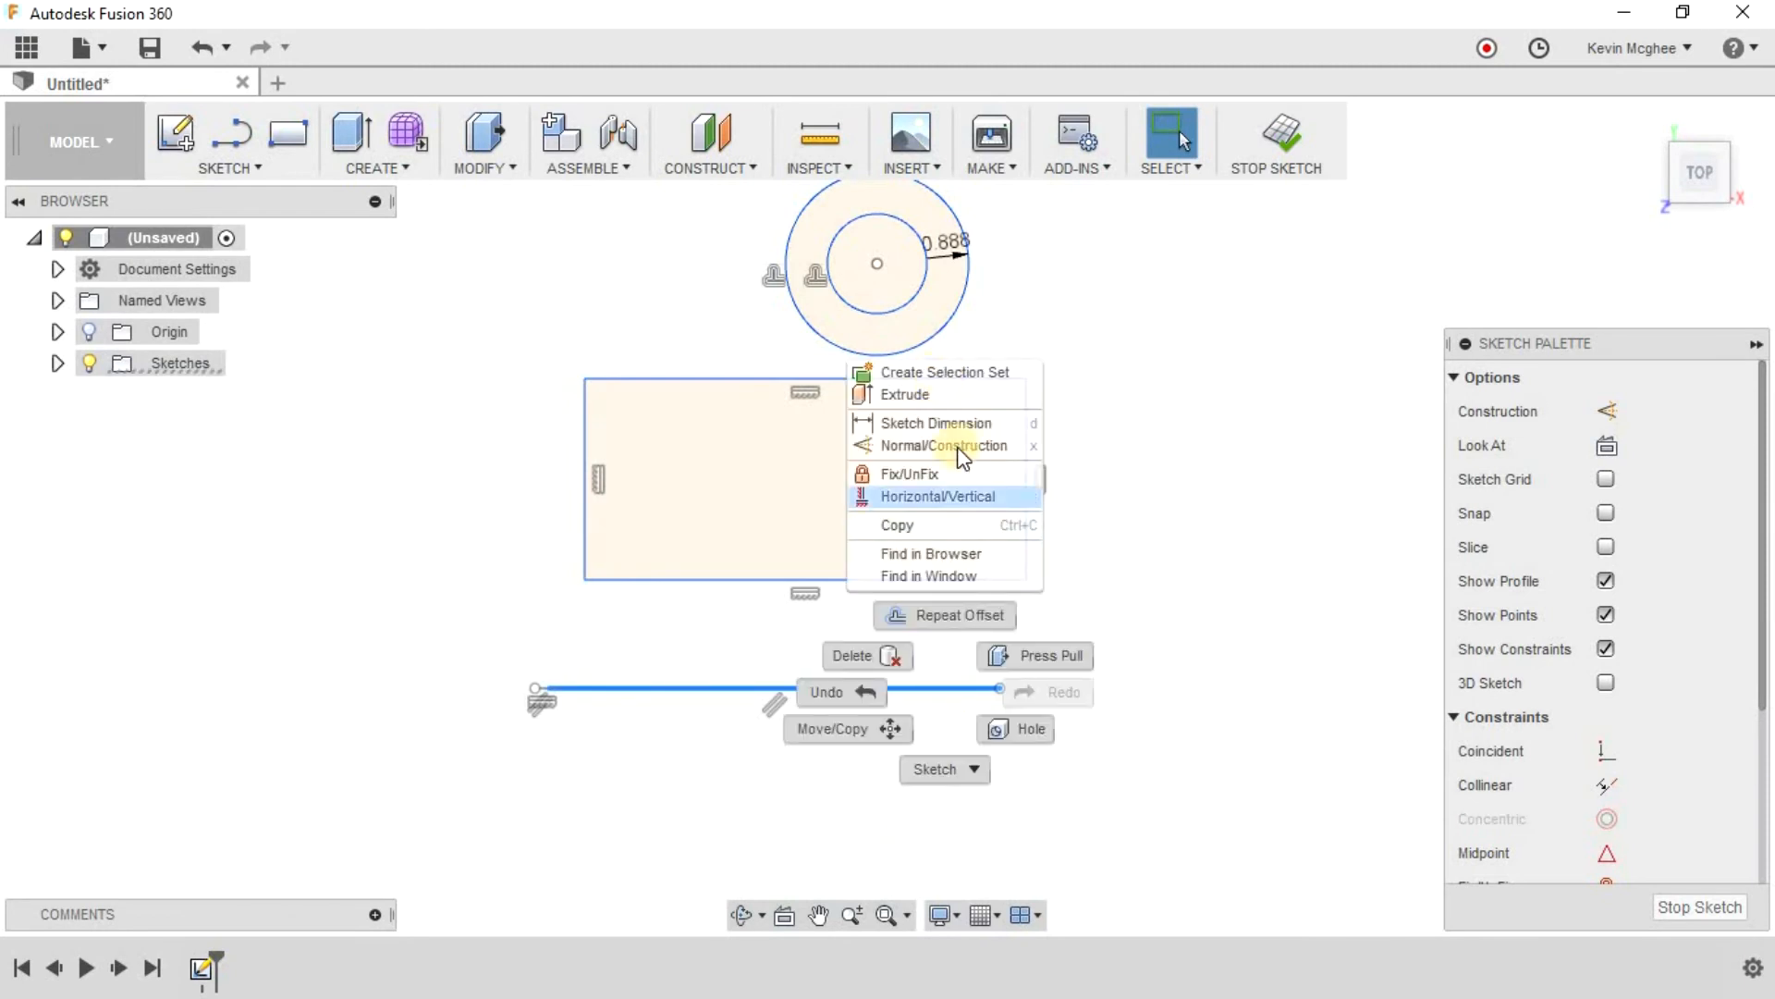
{"action": "left_click", "coordinate": [932, 616]}
{"action": "left_click_drag", "start_coordinate": [937, 640], "coordinate": [1173, 642]}
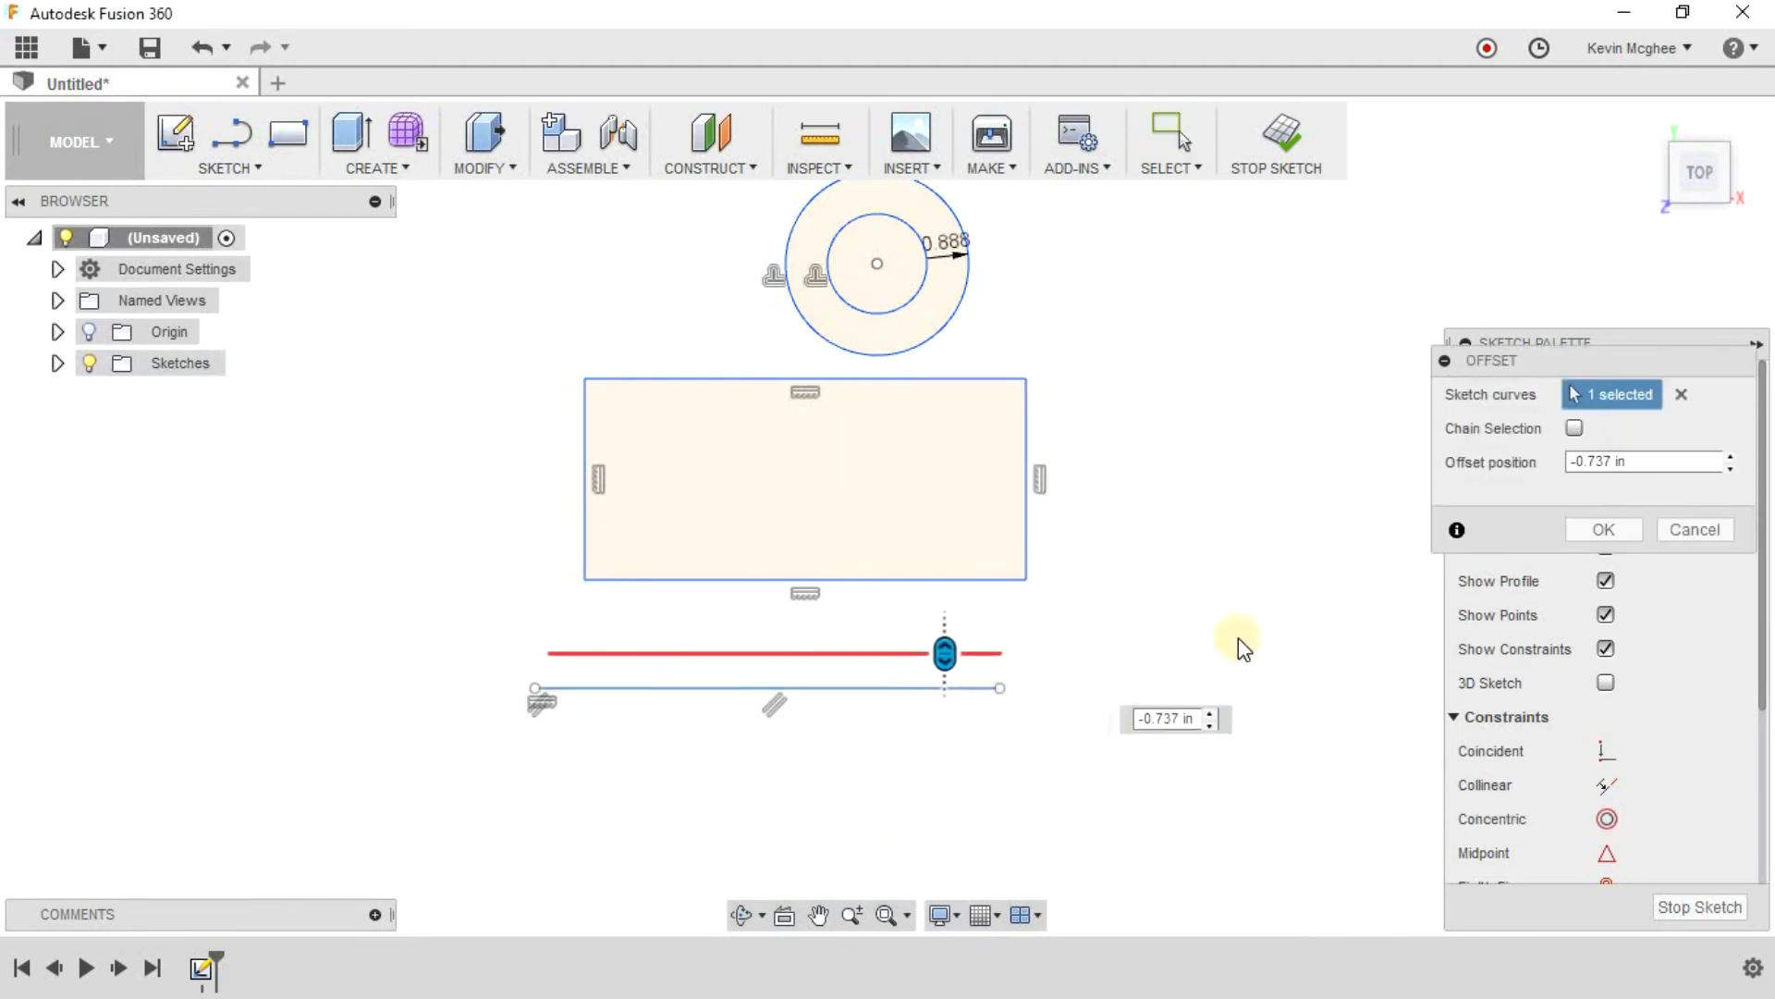
{"action": "left_click", "coordinate": [1605, 529]}
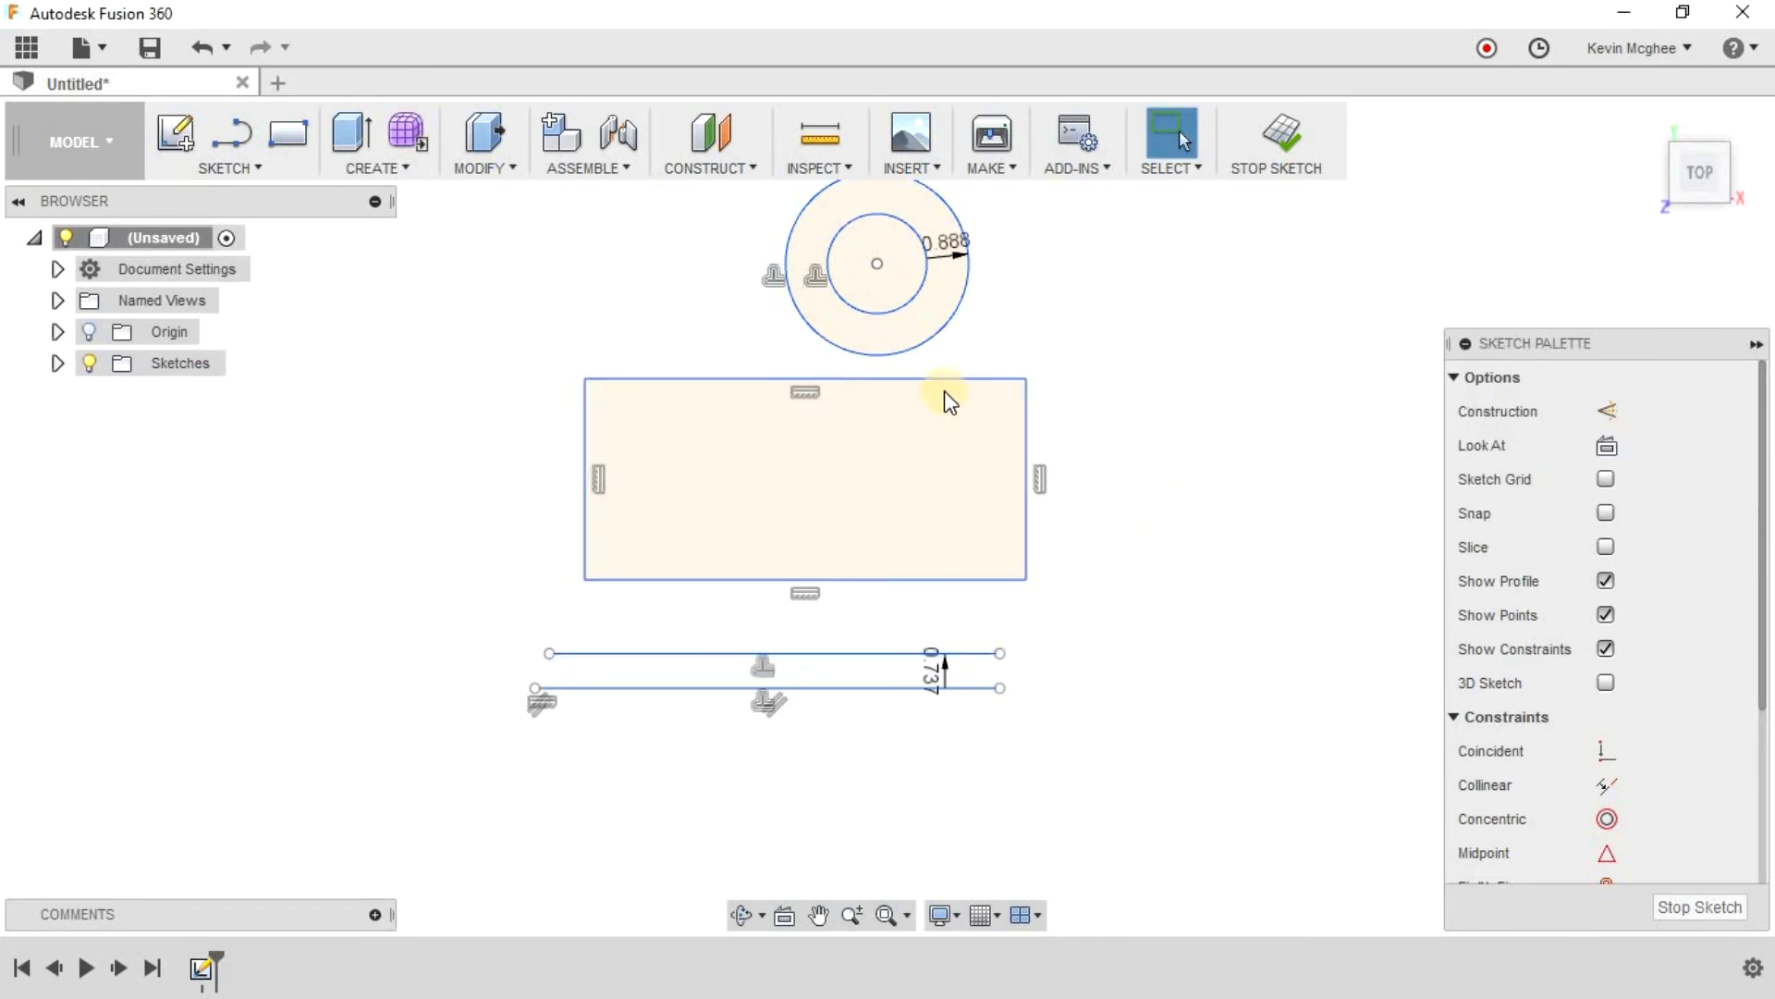
{"action": "left_click", "coordinate": [904, 290]}
Step: Sketch two connected lines in an empty area, forming a sideways V that opens to the right with vertically aligned ends
{"action": "mouse_move", "coordinate": [1129, 428]}
{"action": "middle_mouse_down"}
{"action": "mouse_move", "coordinate": [1081, 543]}
{"action": "mouse_move", "coordinate": [1085, 488]}
{"action": "middle_mouse_up"}
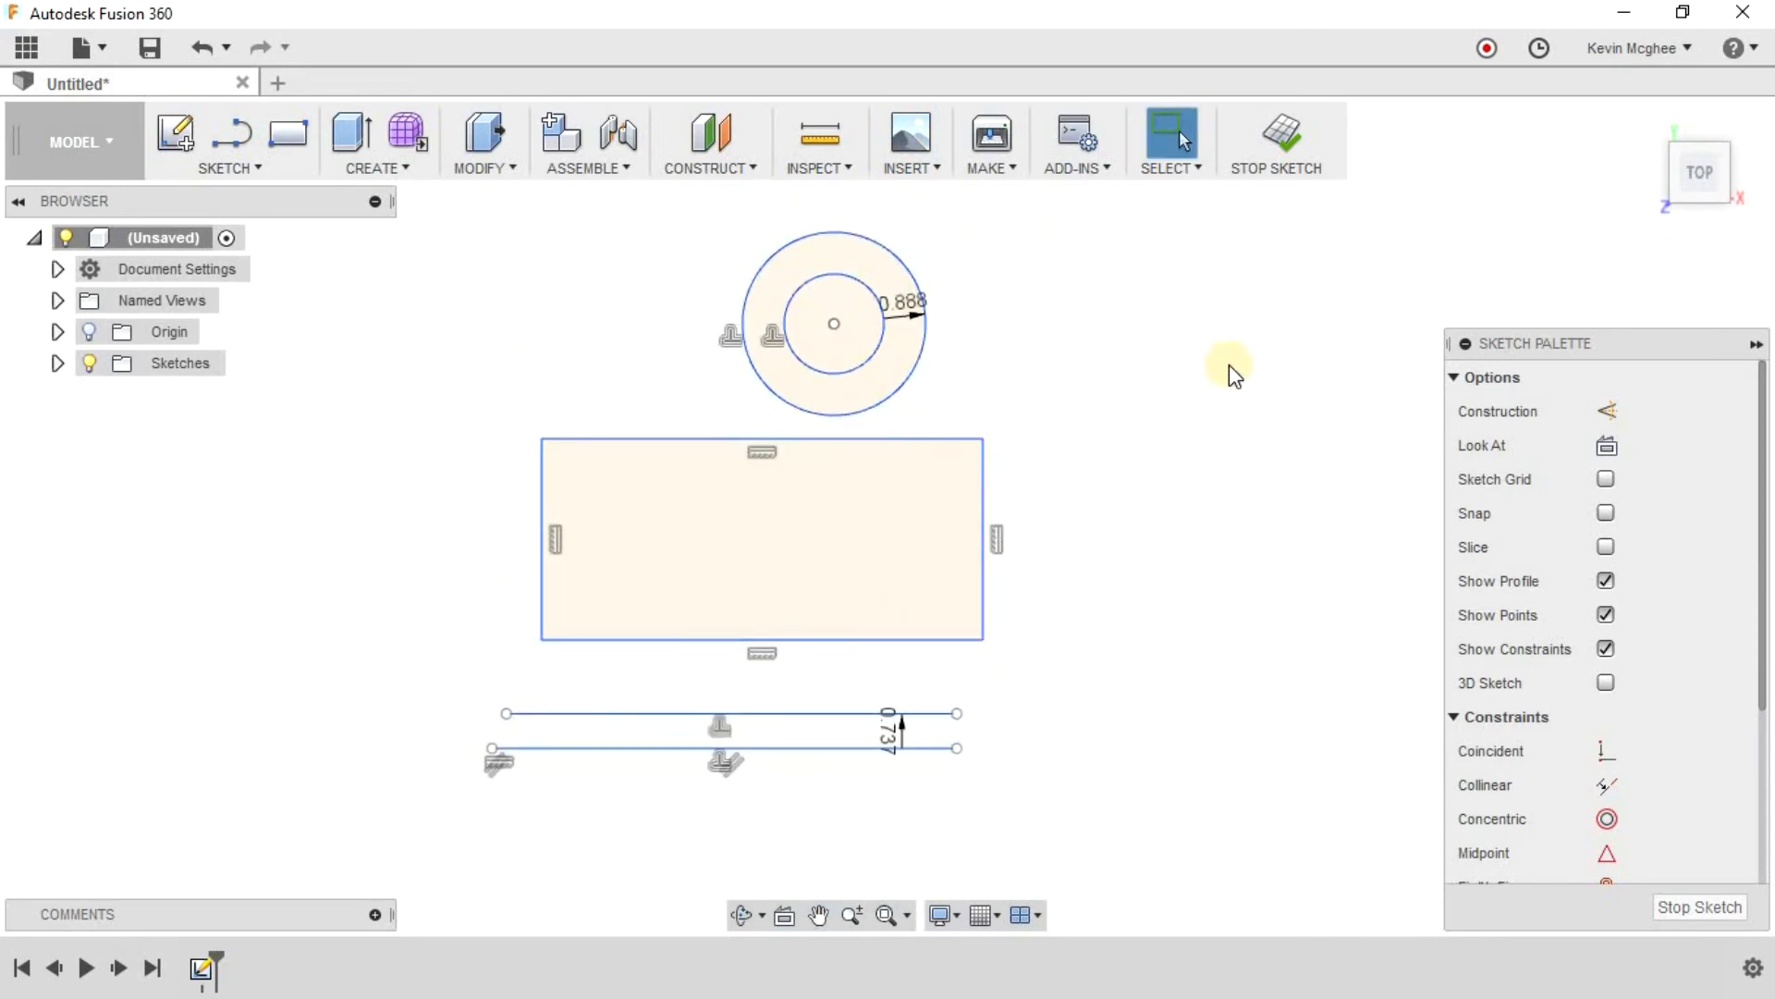
{"action": "middle_click_drag", "start_coordinate": [1197, 431], "coordinate": [324, 389]}
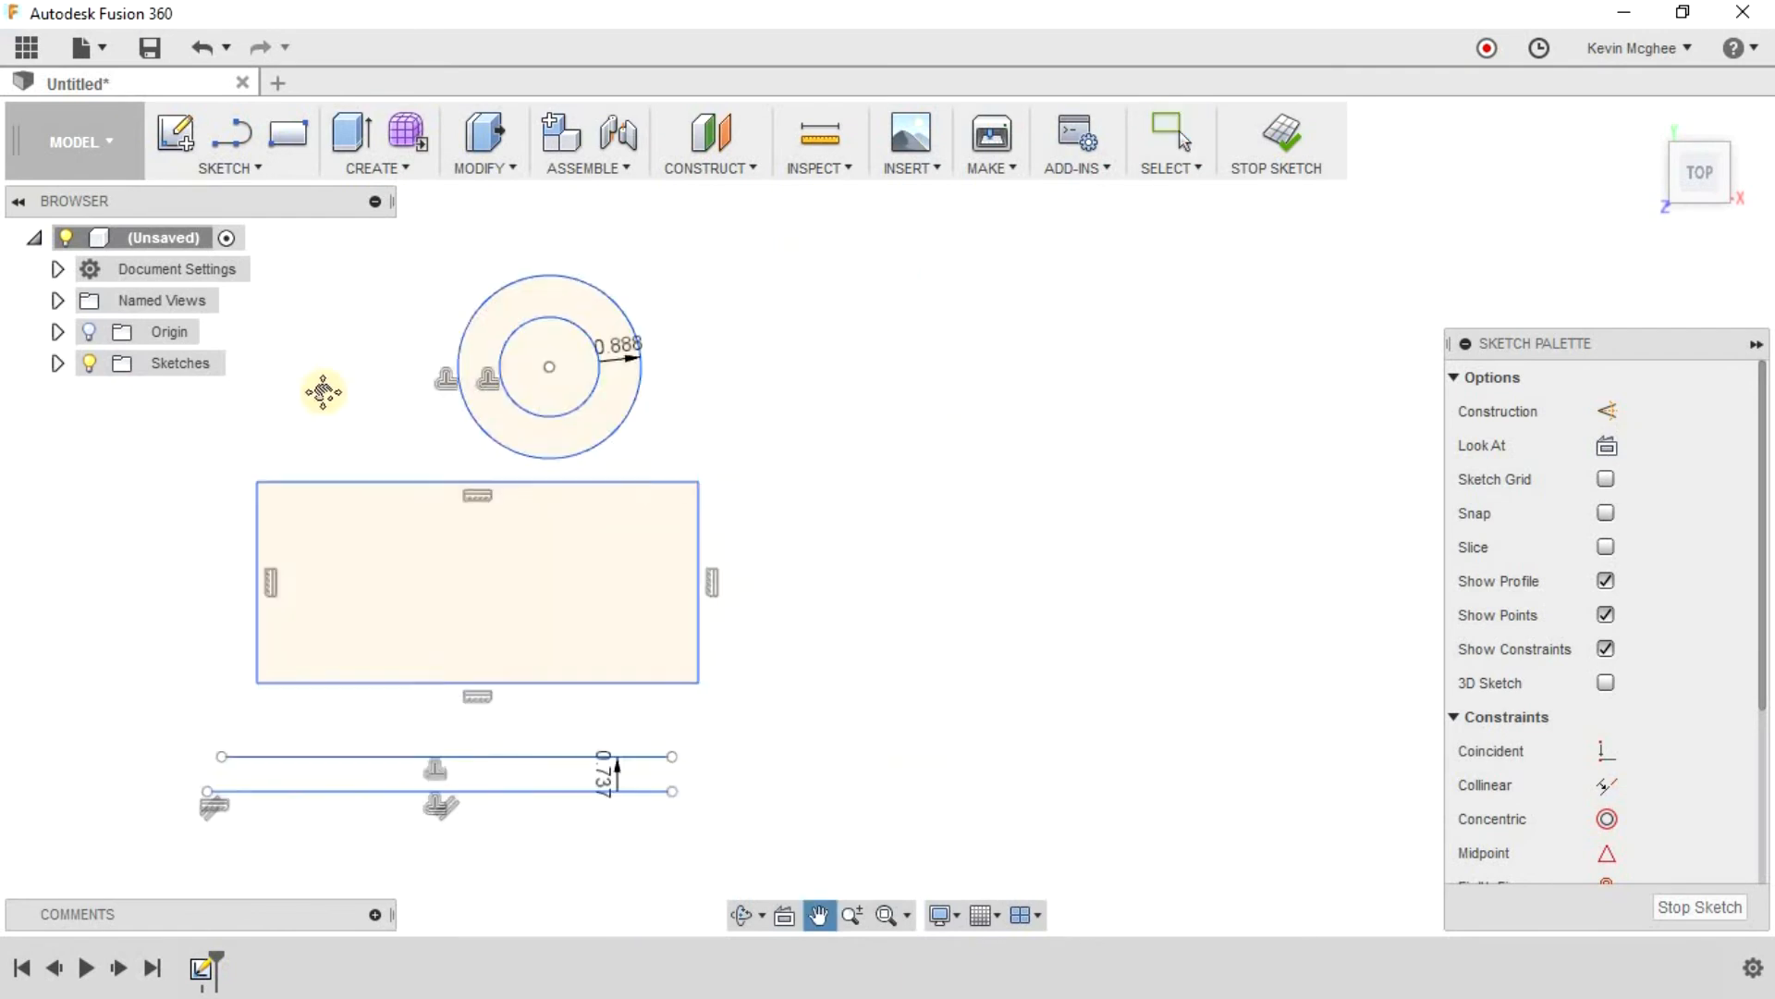
{"action": "left_click", "coordinate": [263, 167]}
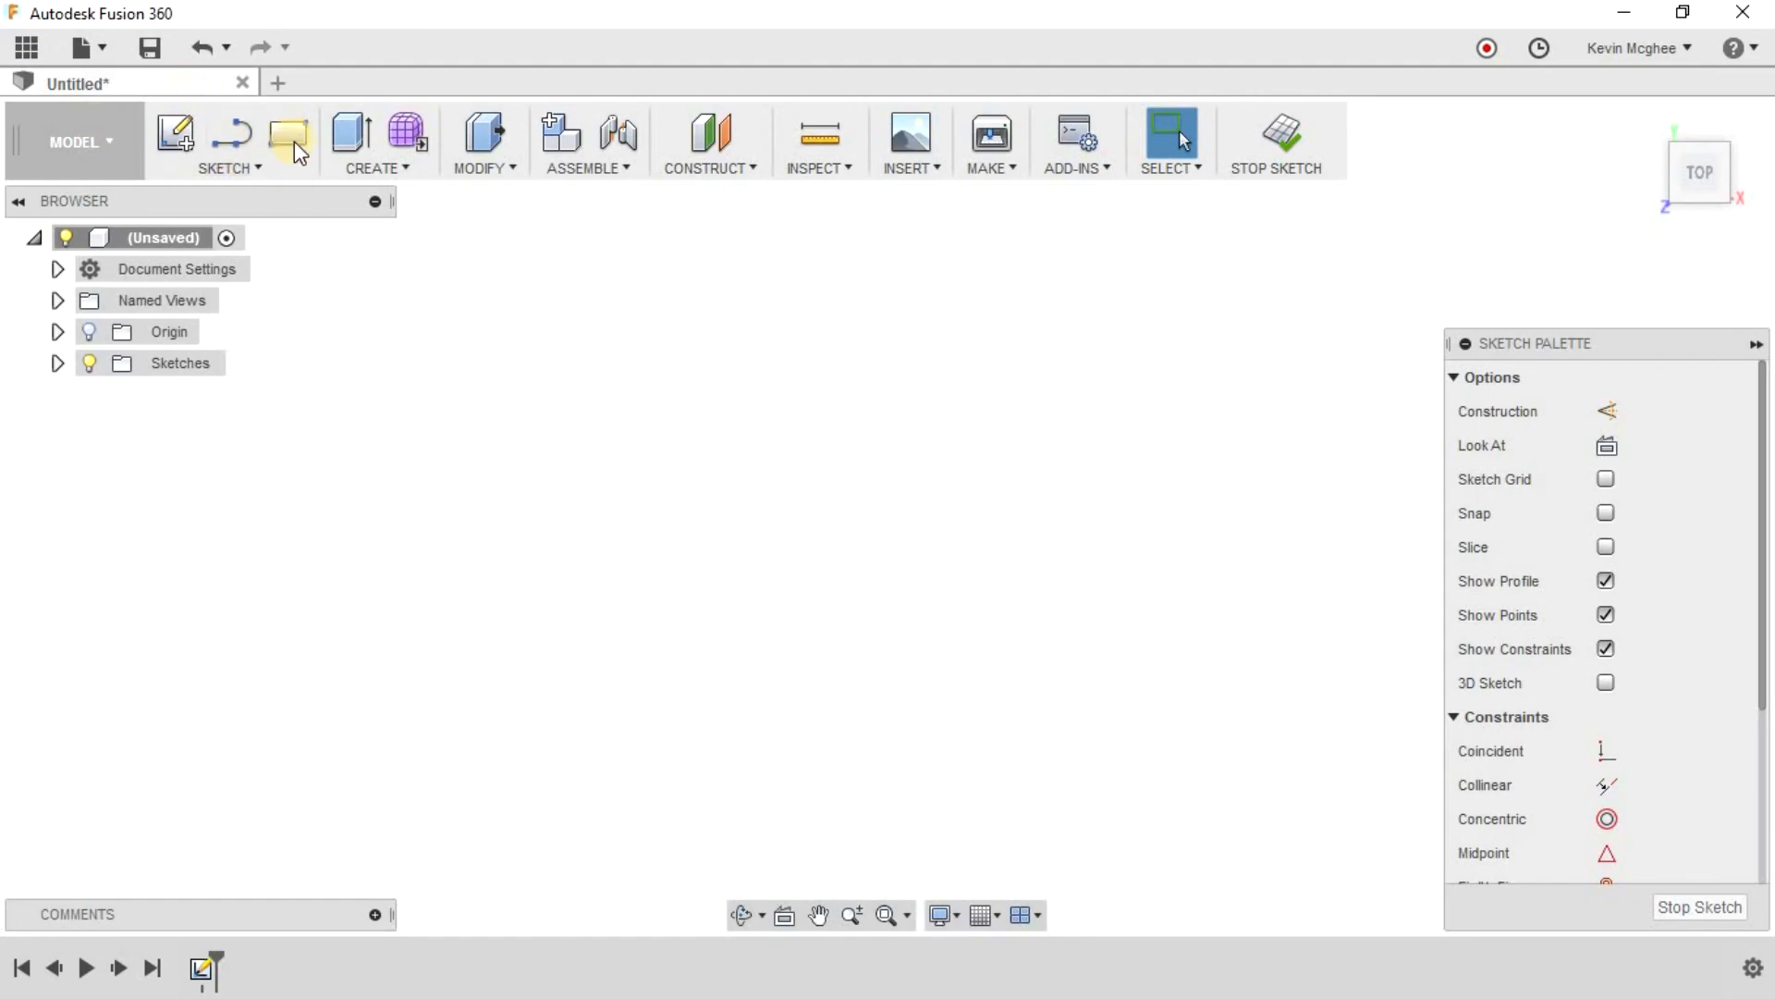
{"action": "left_click", "coordinate": [224, 142]}
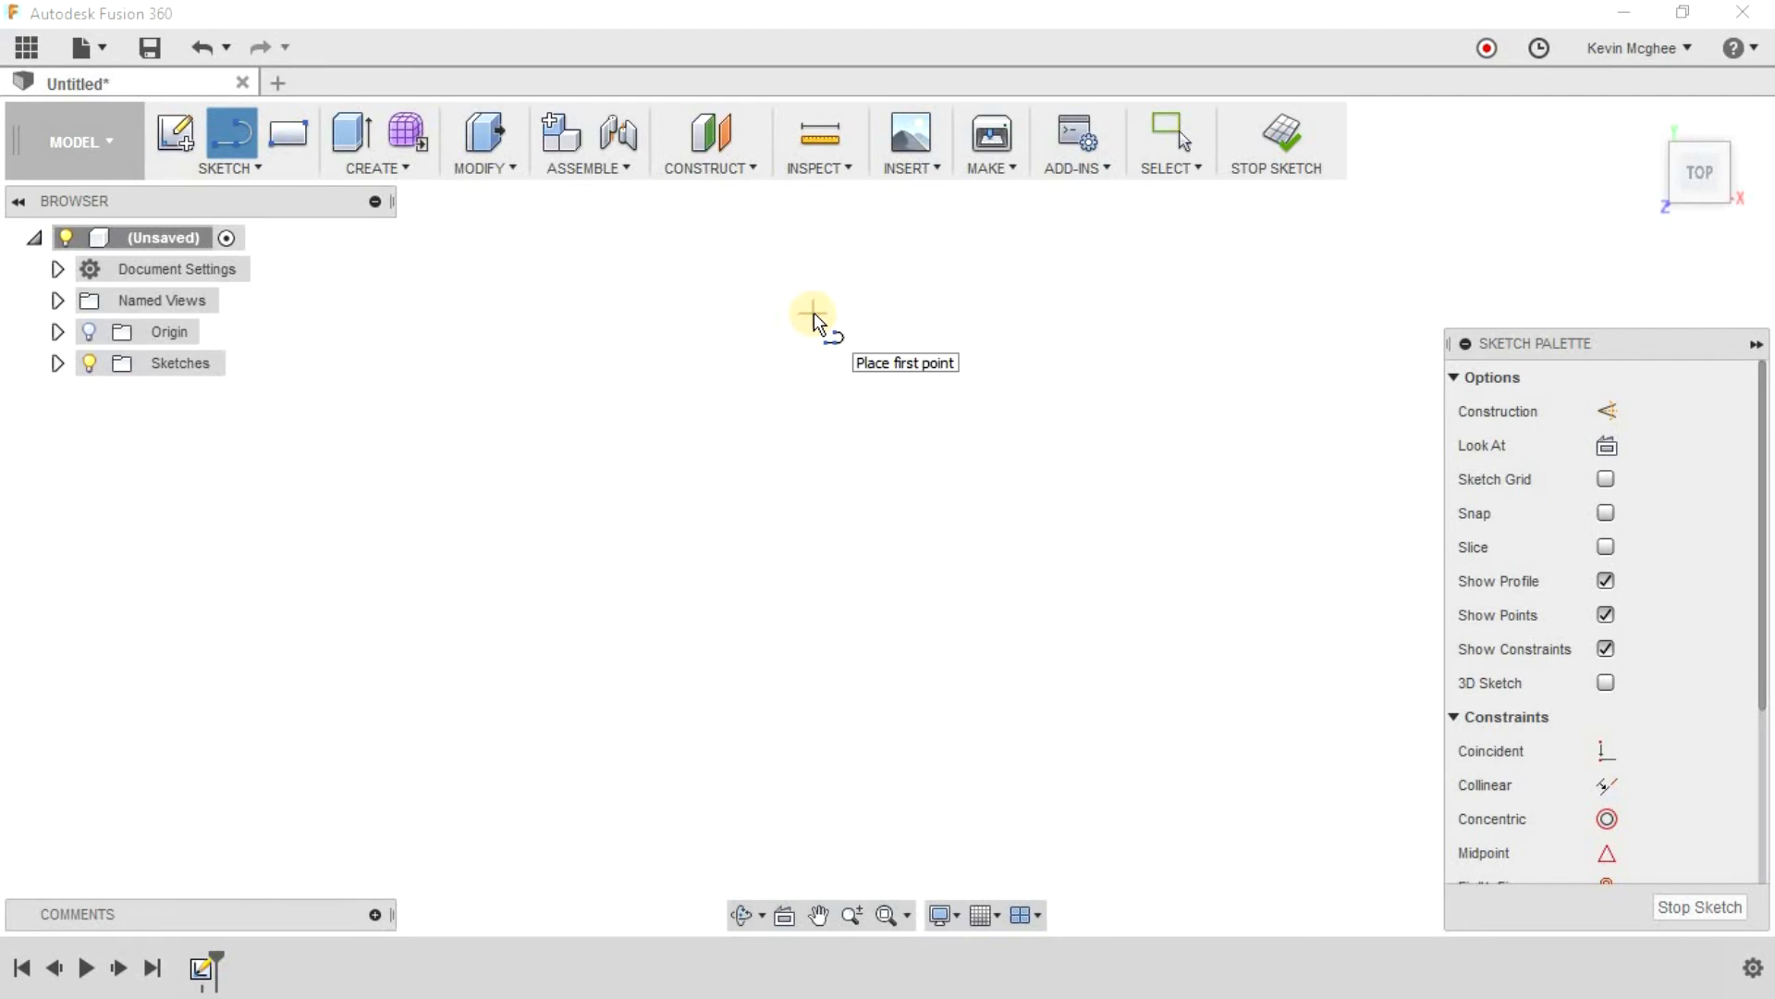
{"action": "left_click", "coordinate": [719, 316]}
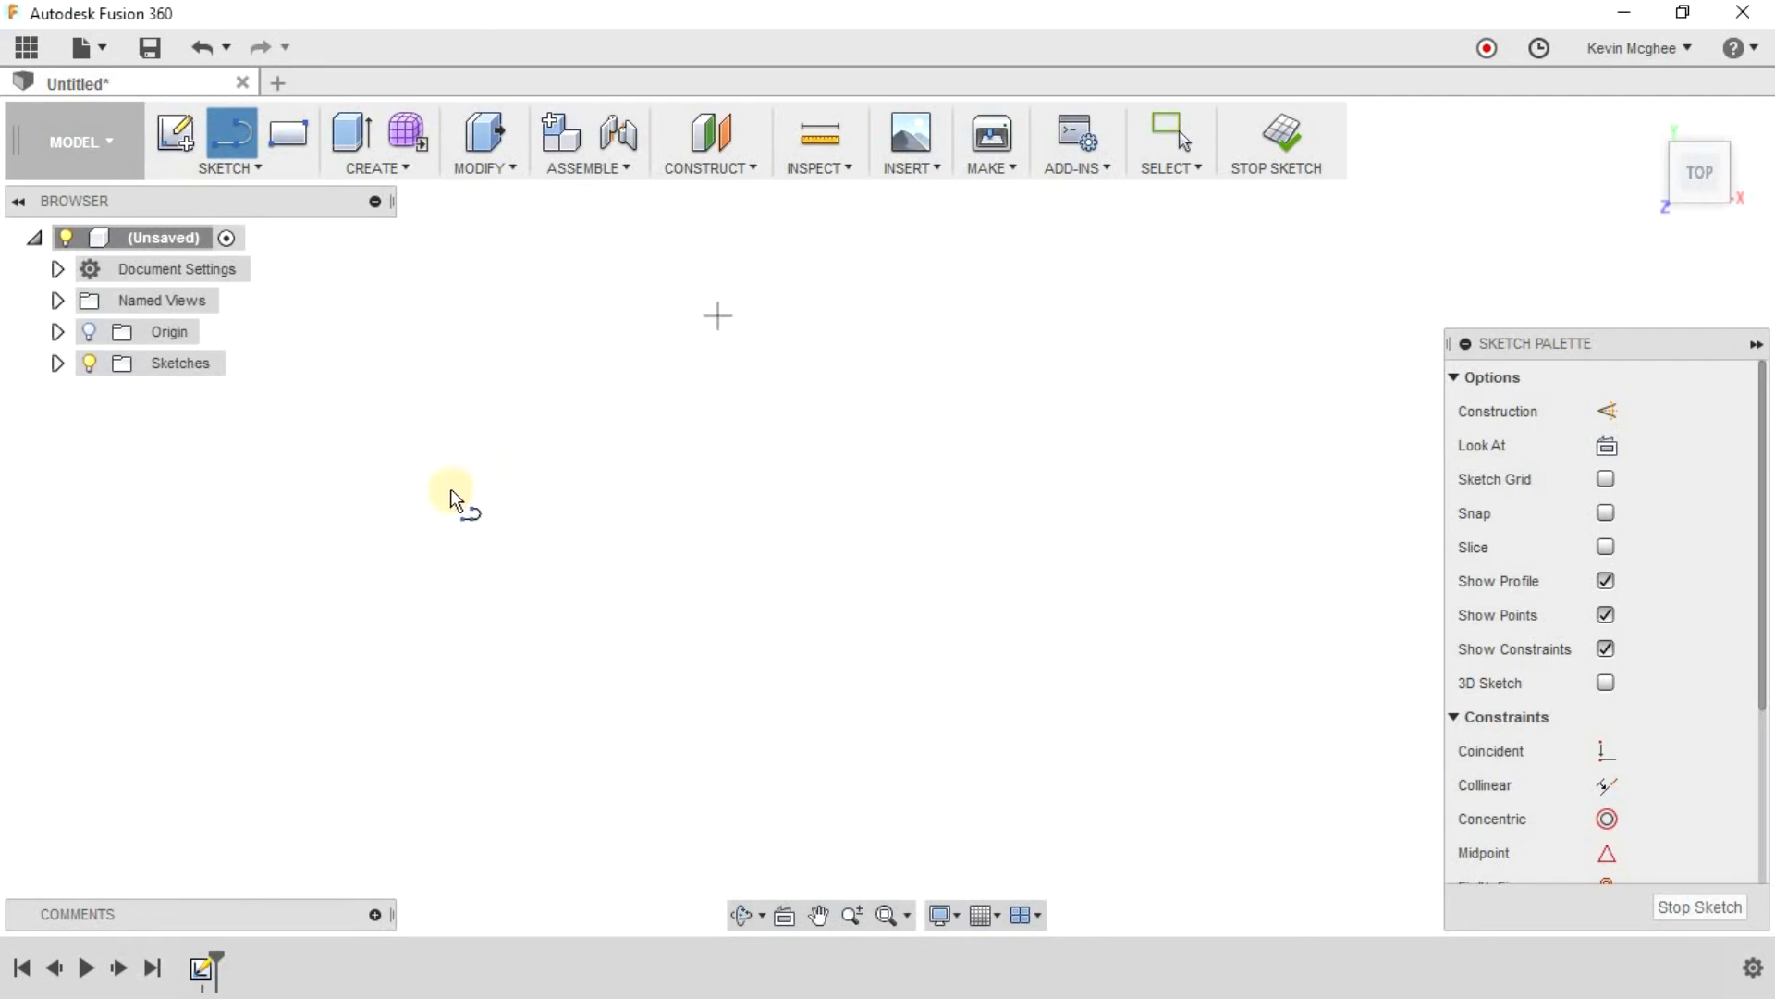
{"action": "left_click", "coordinate": [464, 535]}
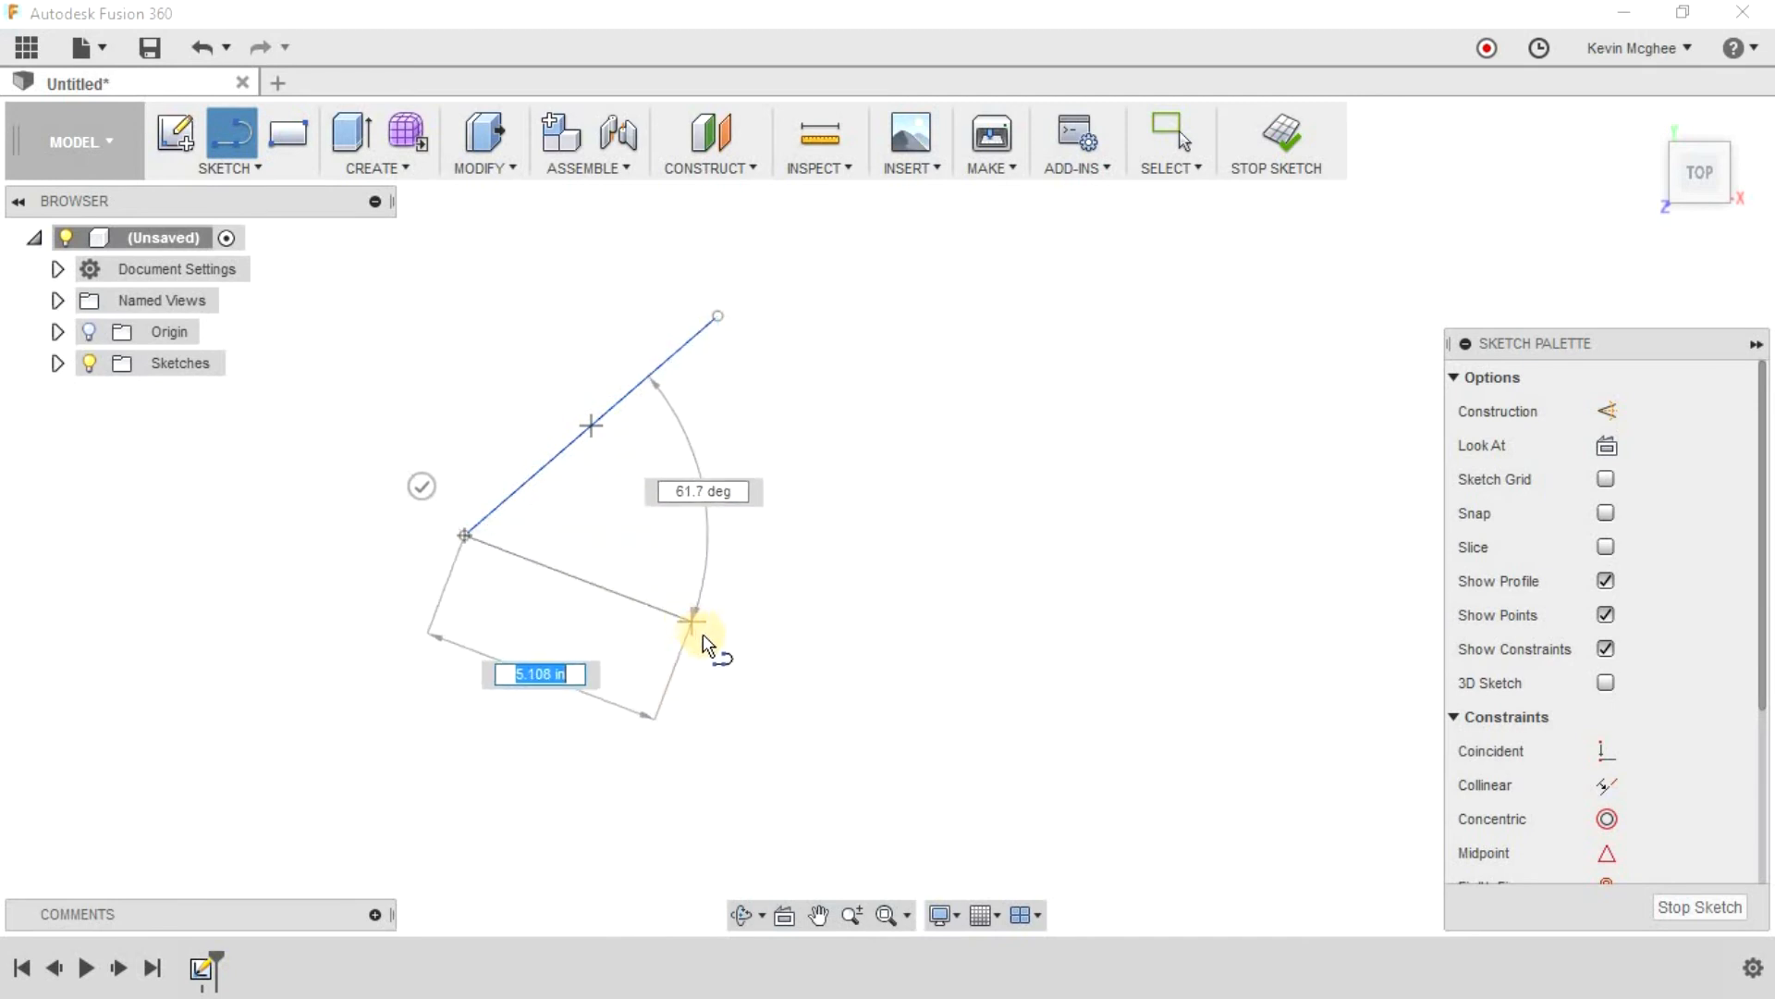
{"action": "left_click", "coordinate": [719, 649]}
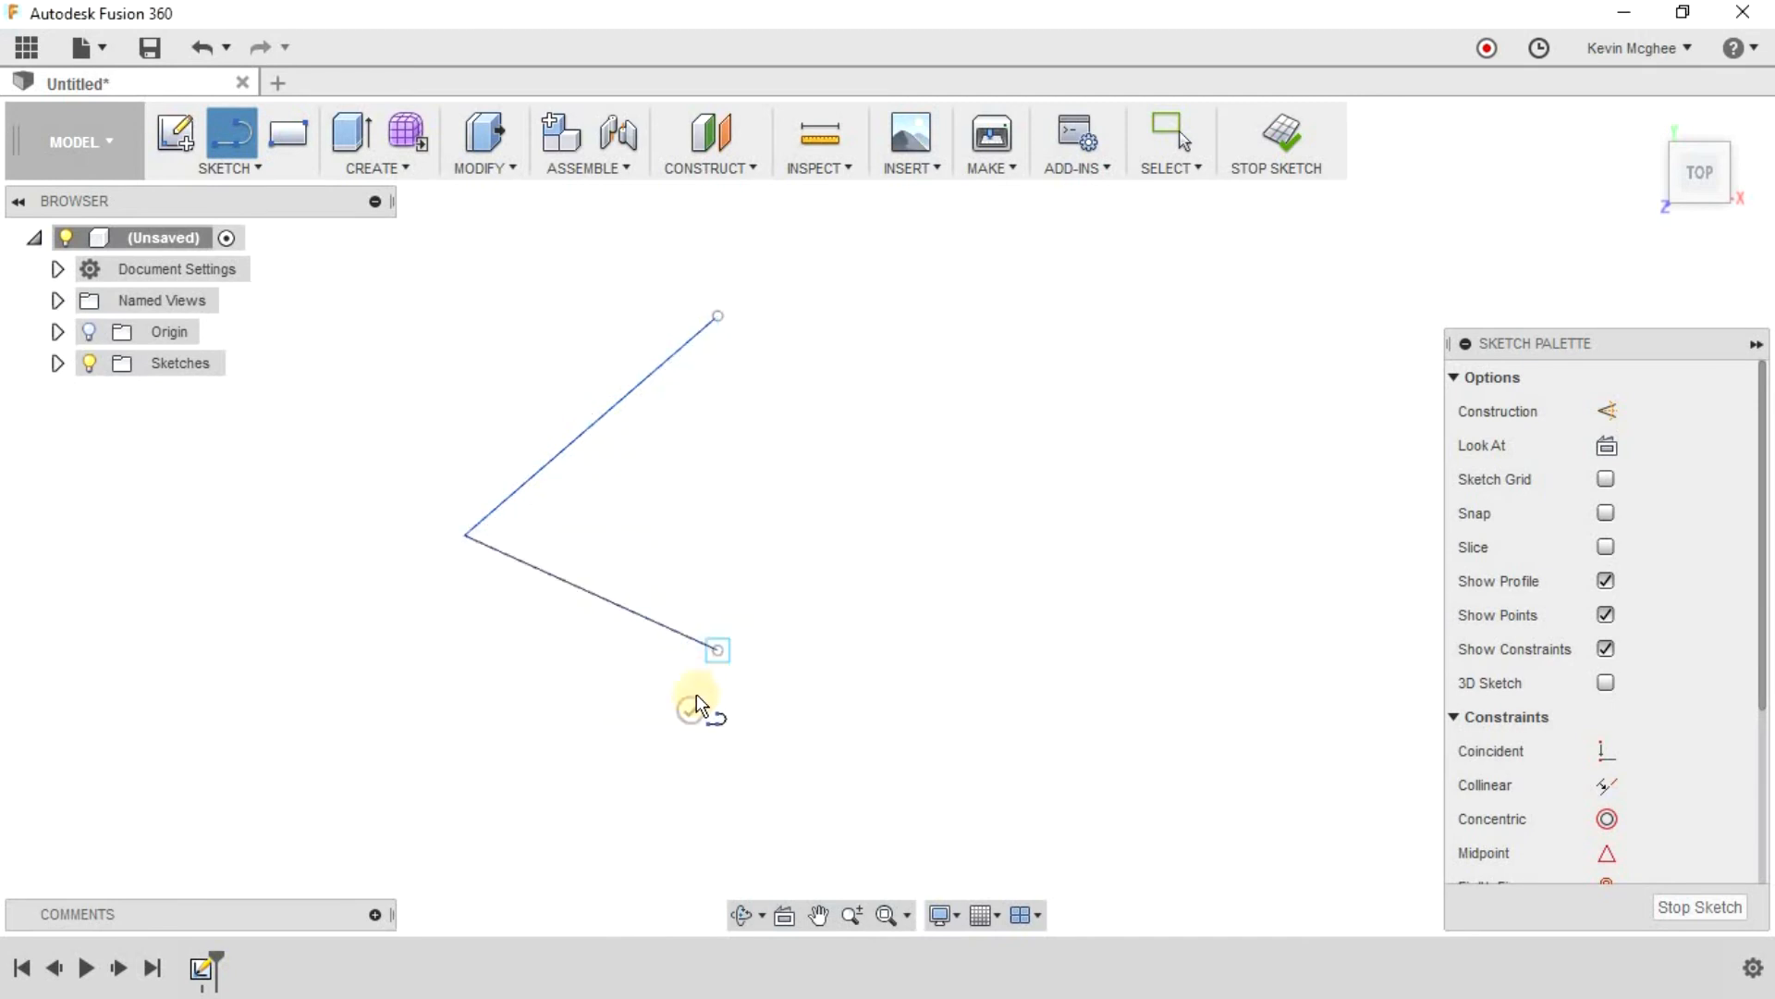
{"action": "key", "text": "Escape"}
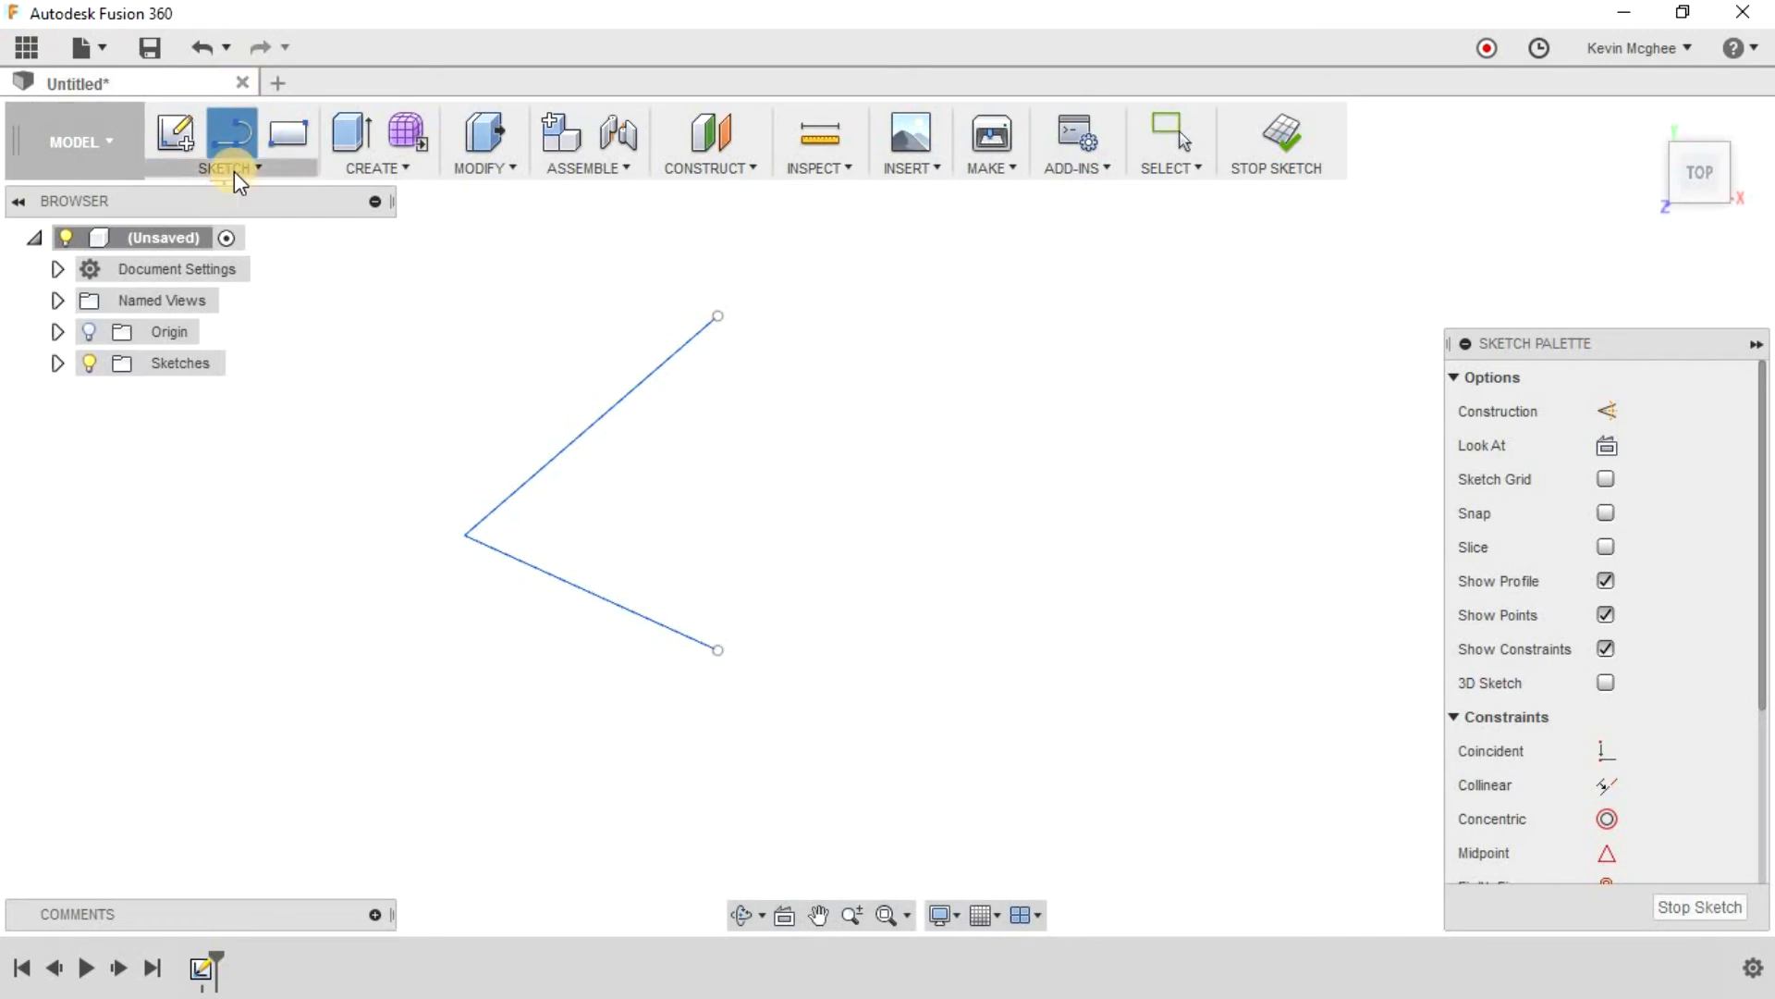
Step: Sketch a vertical line about 3.65 in long straight down from the upper end of the V and finish the command
{"action": "left_click", "coordinate": [259, 168]}
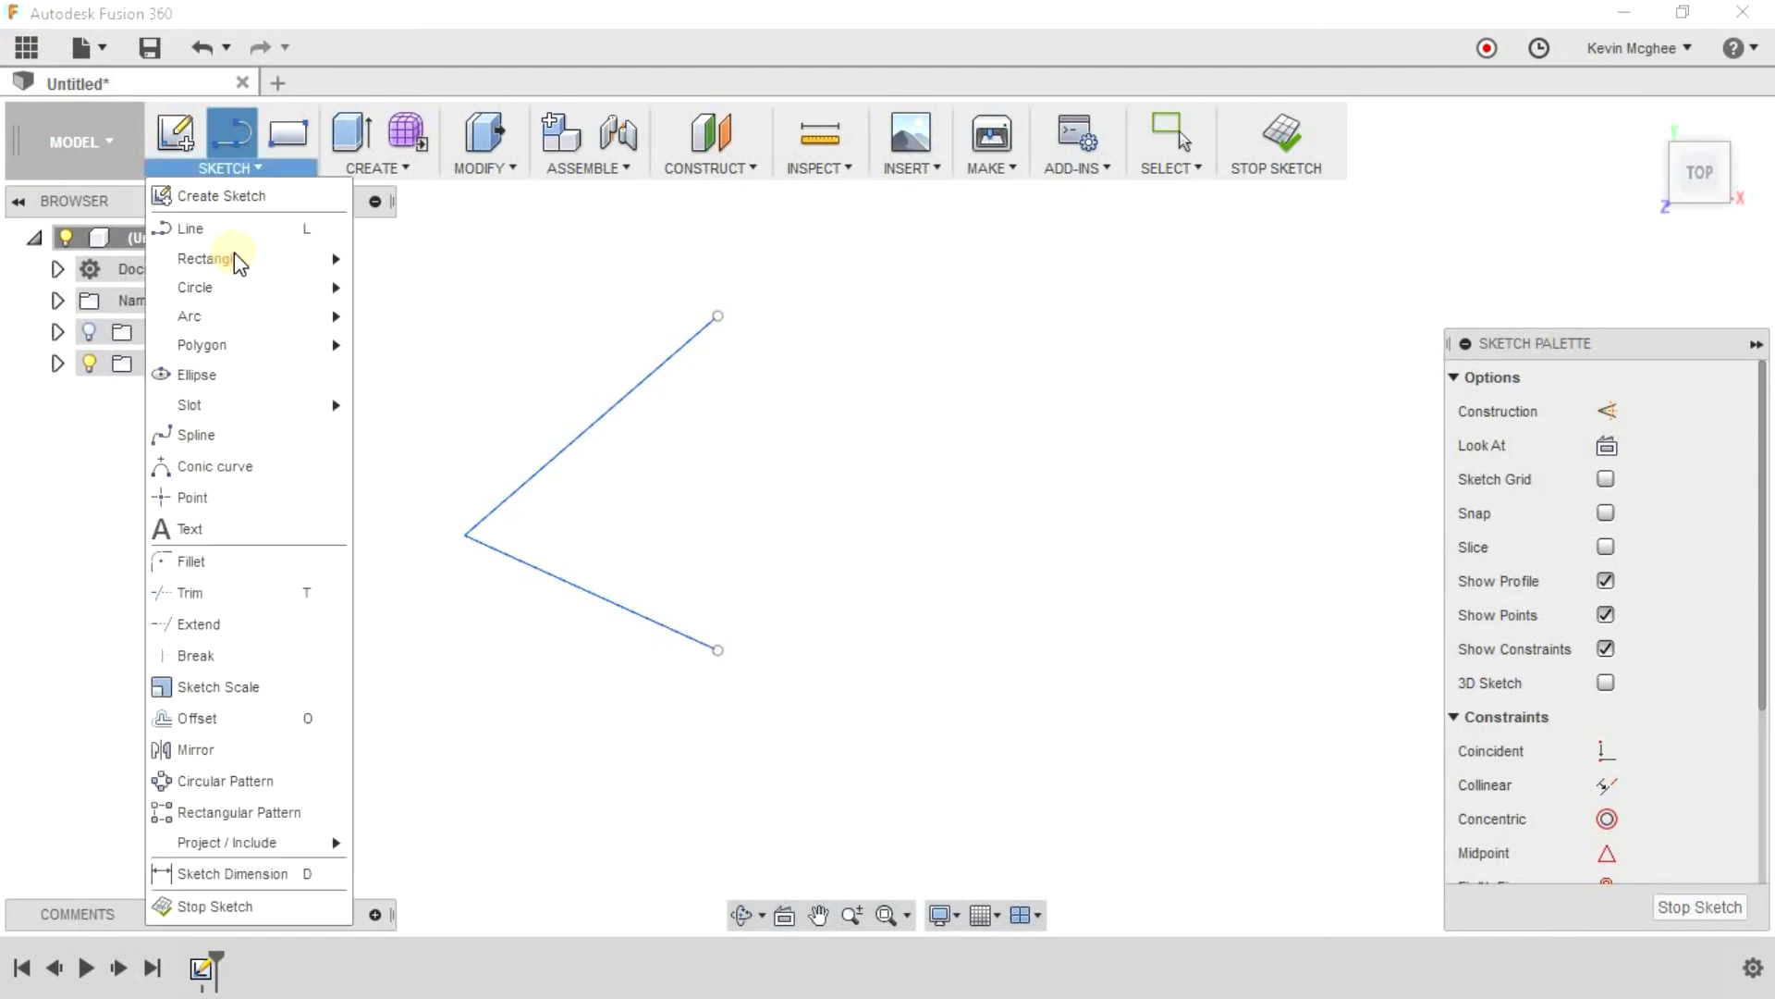
{"action": "left_click", "coordinate": [244, 227]}
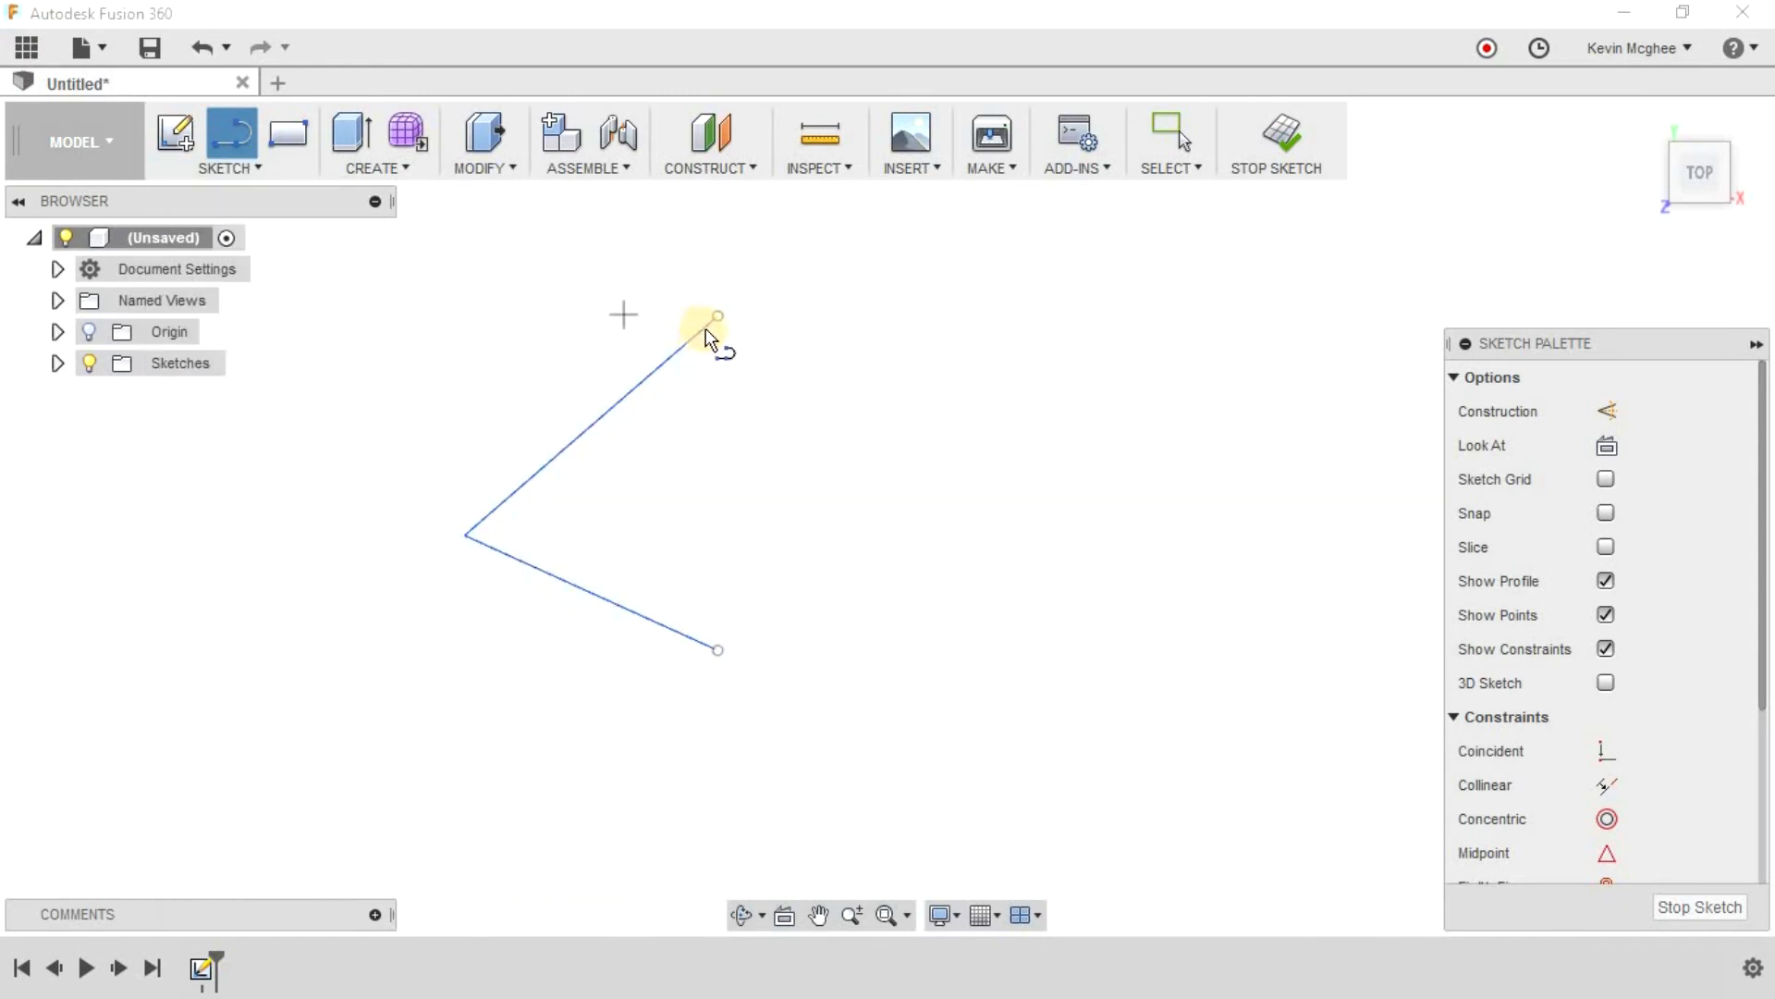
{"action": "left_click", "coordinate": [720, 320]}
{"action": "left_click", "coordinate": [723, 311]}
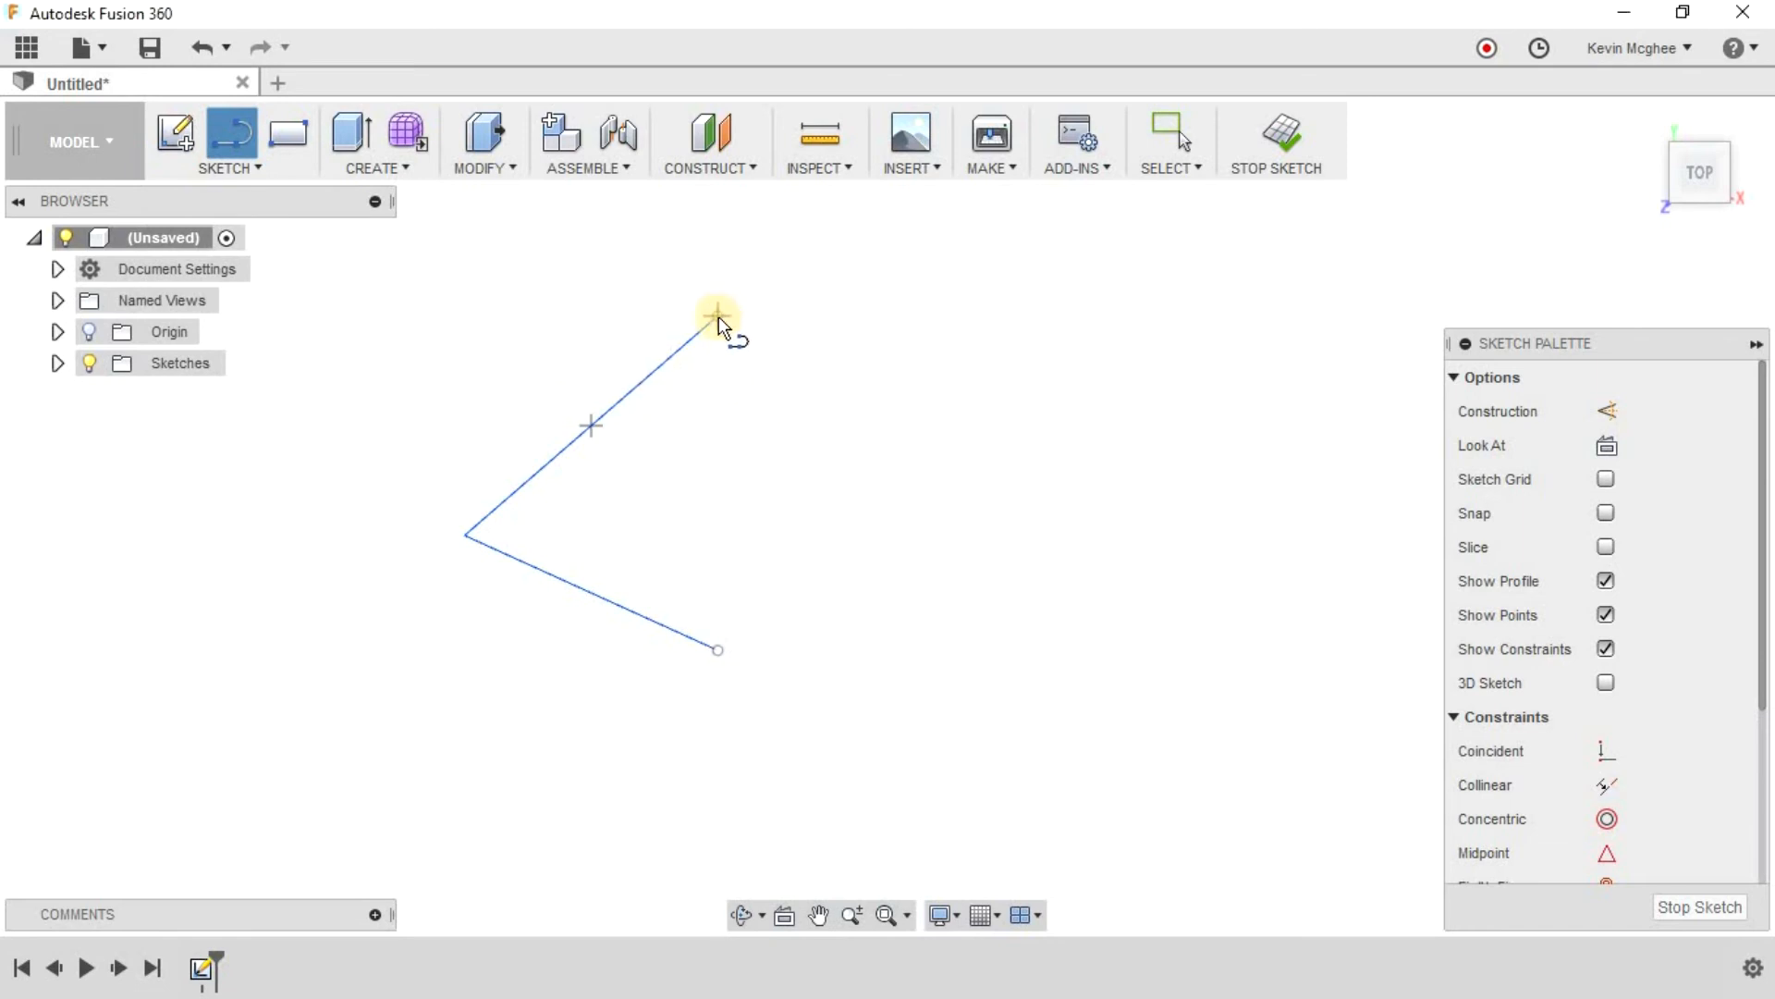
{"action": "left_click", "coordinate": [719, 317]}
{"action": "left_click", "coordinate": [718, 319]}
{"action": "left_click", "coordinate": [719, 319]}
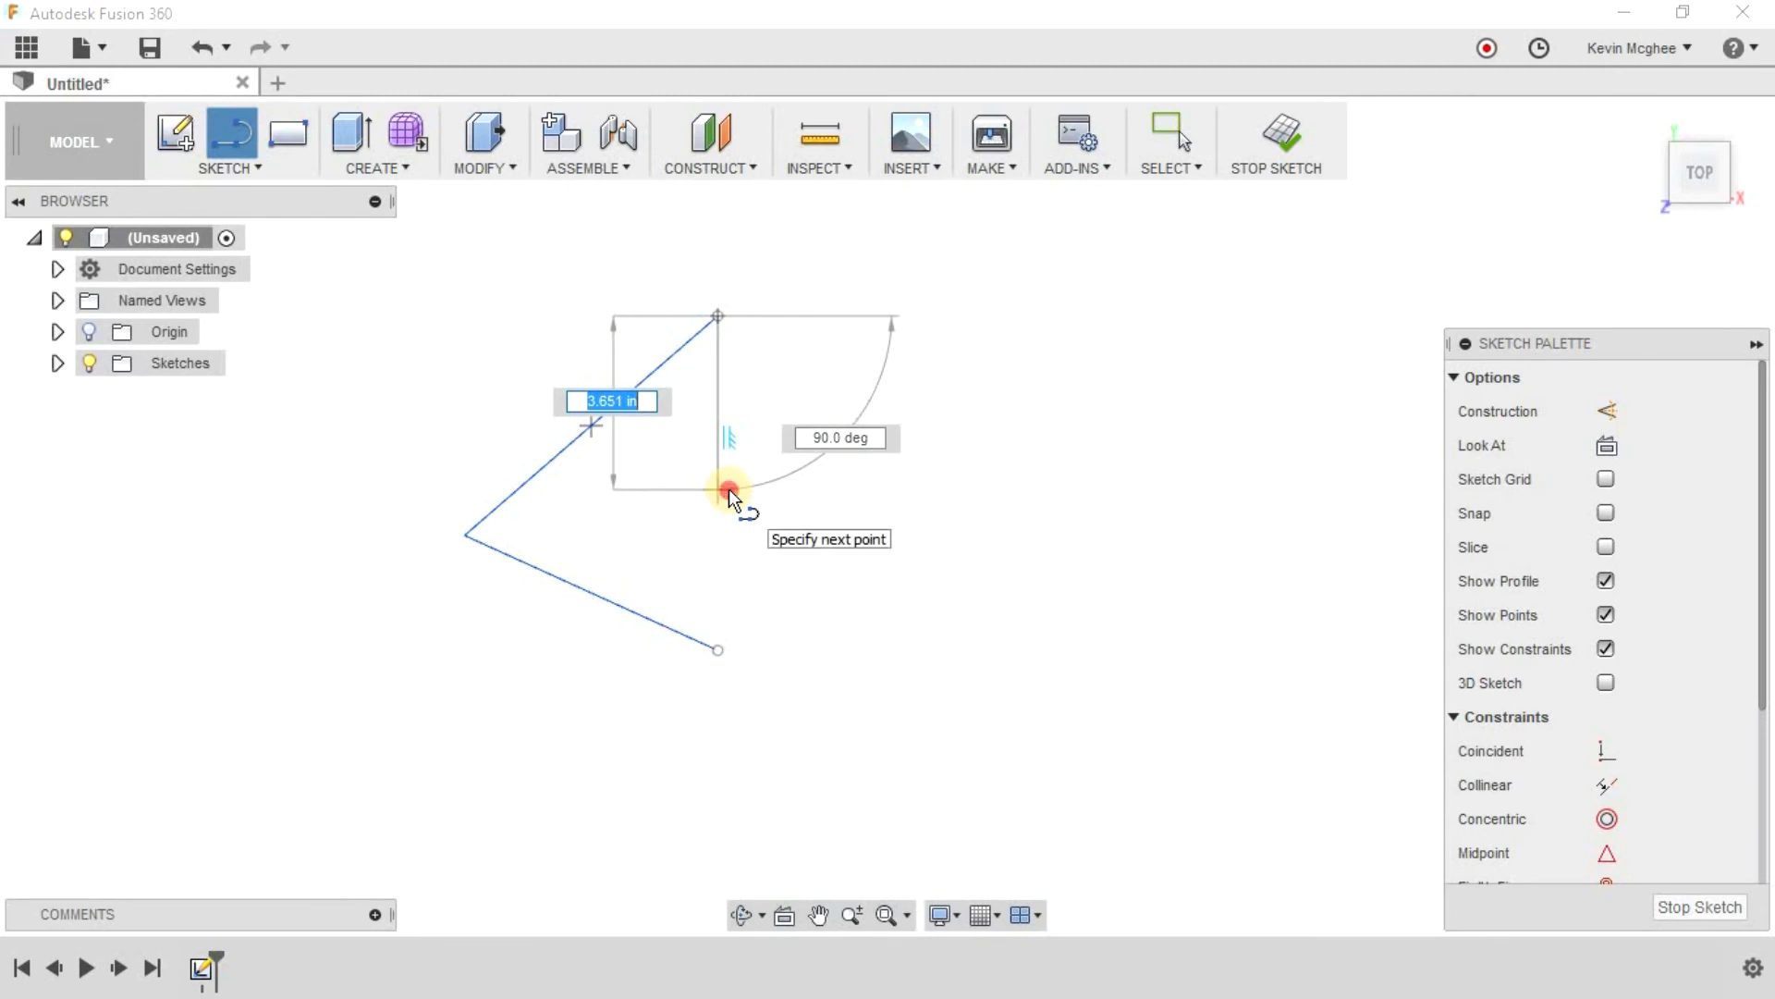
{"action": "left_click", "coordinate": [729, 490]}
{"action": "left_click", "coordinate": [653, 494]}
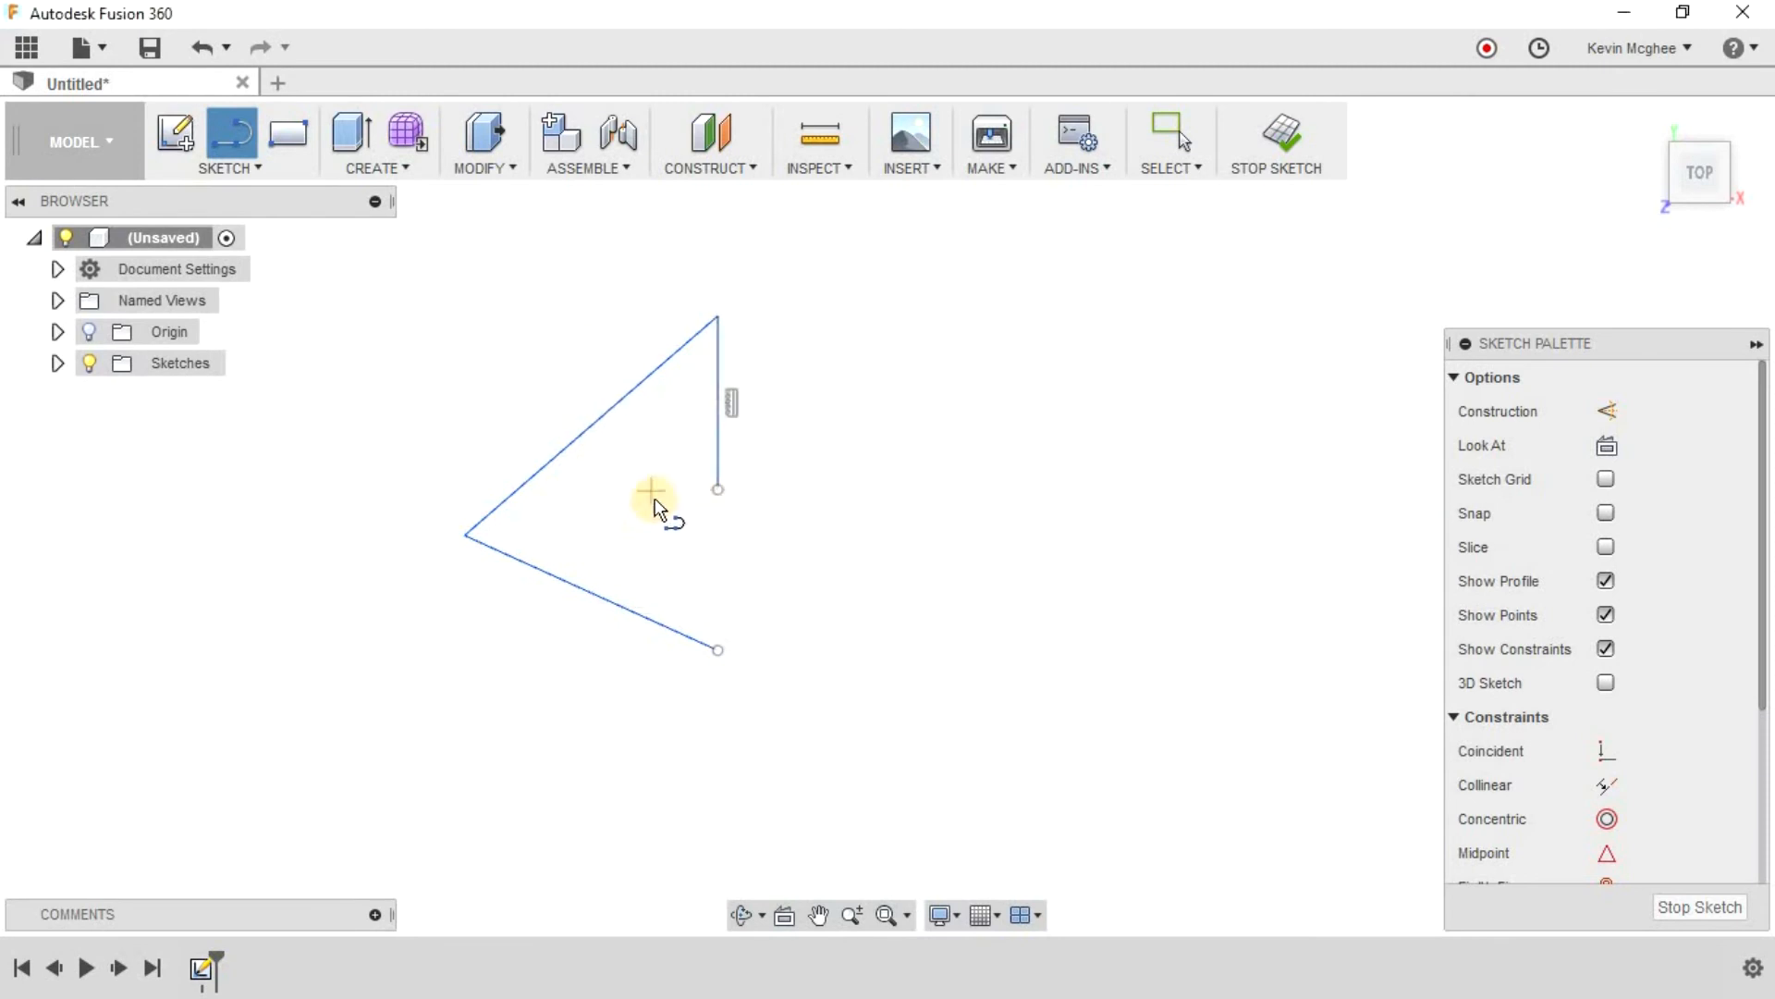
{"action": "key", "text": "Escape"}
Step: Convert the vertical line to a construction line and clear the selection
{"action": "left_click", "coordinate": [719, 348]}
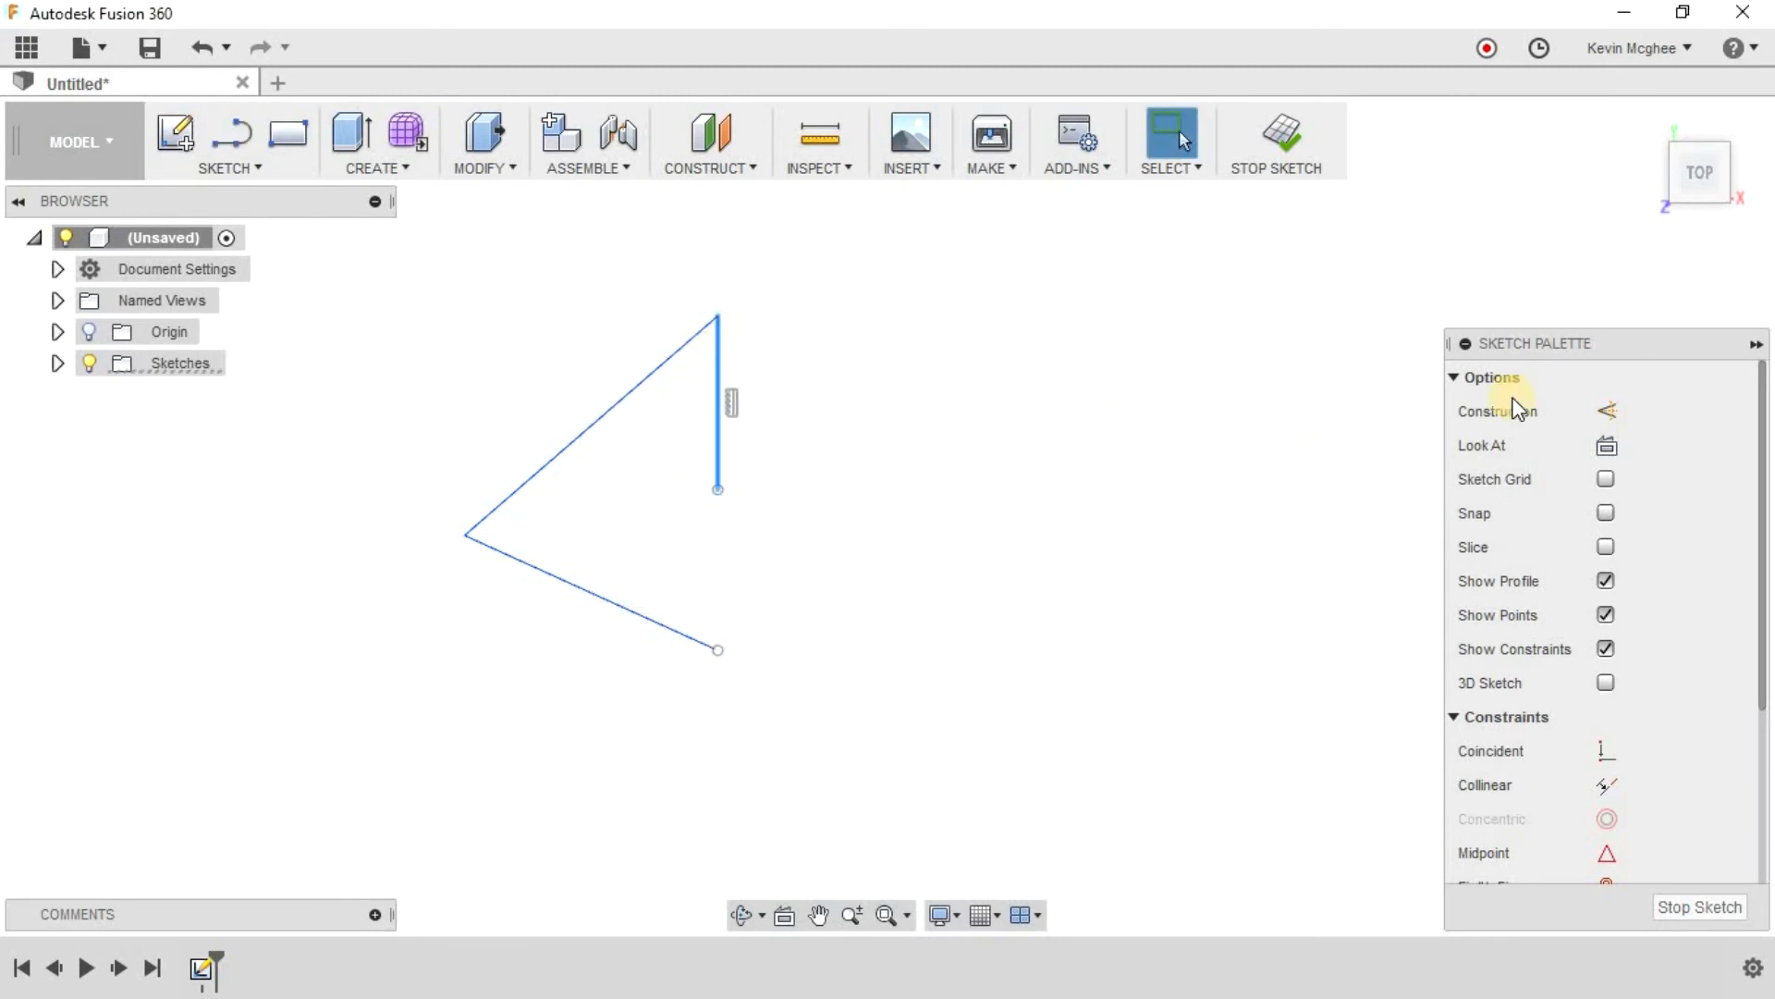
{"action": "left_click", "coordinate": [1607, 411]}
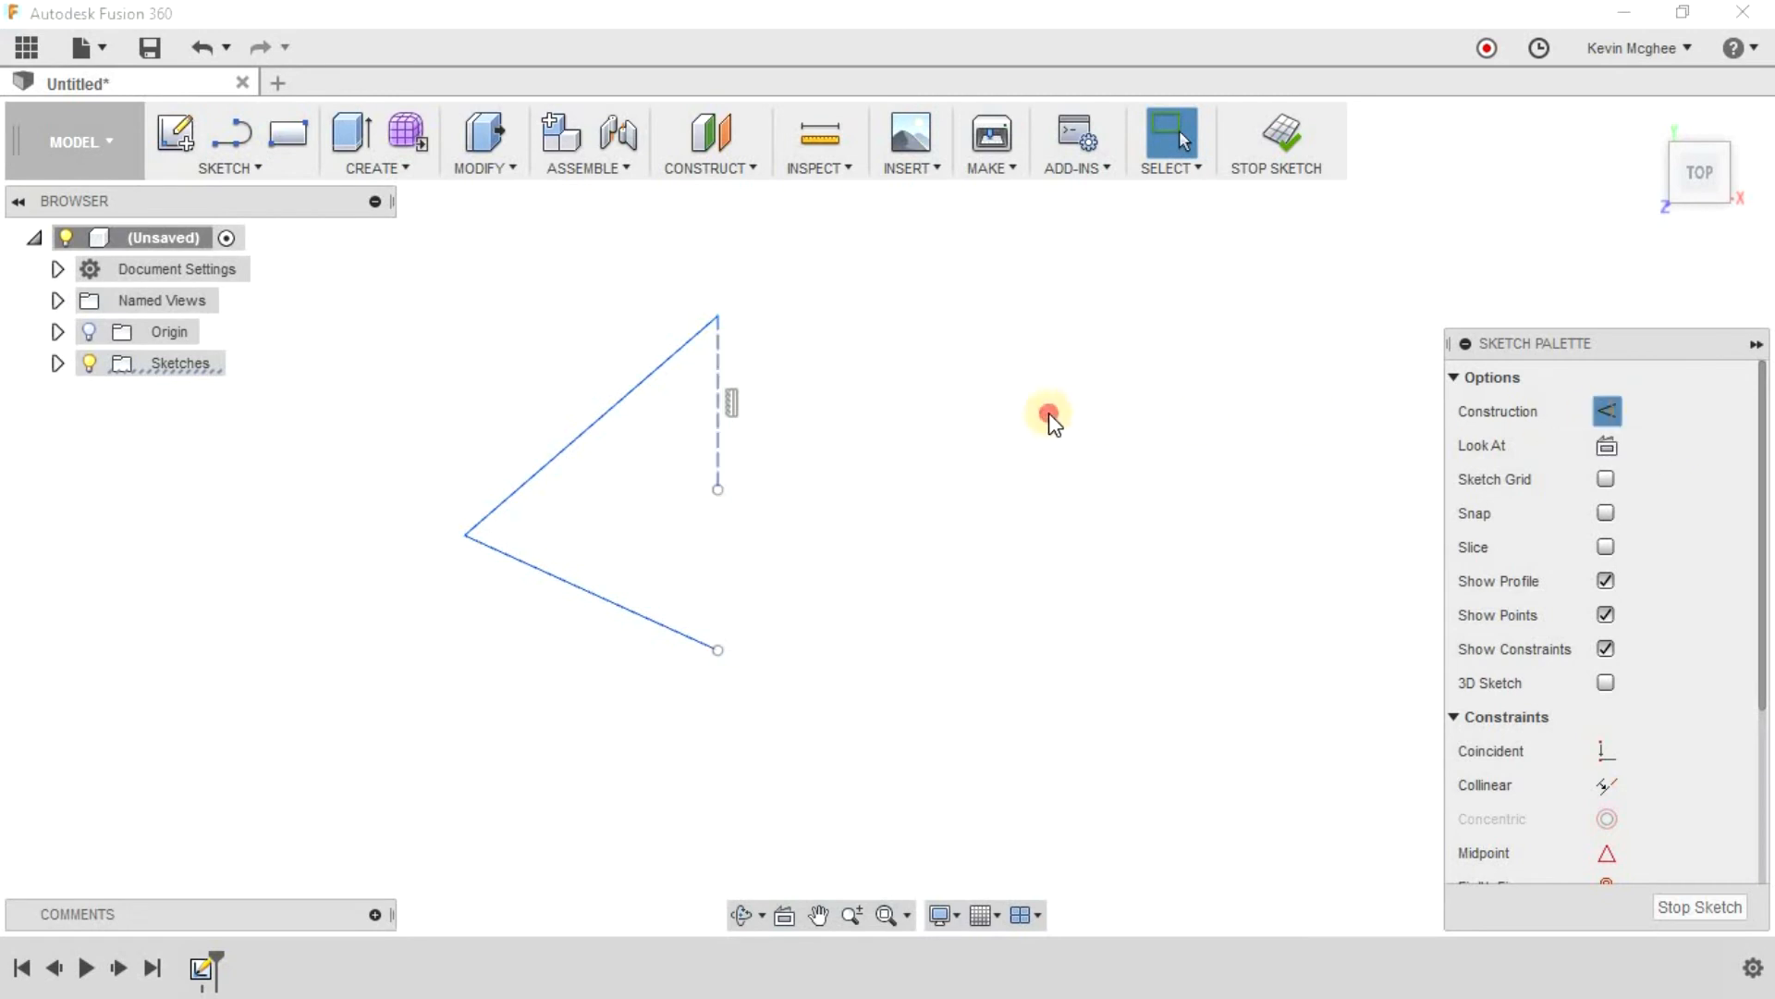
{"action": "left_click", "coordinate": [991, 462]}
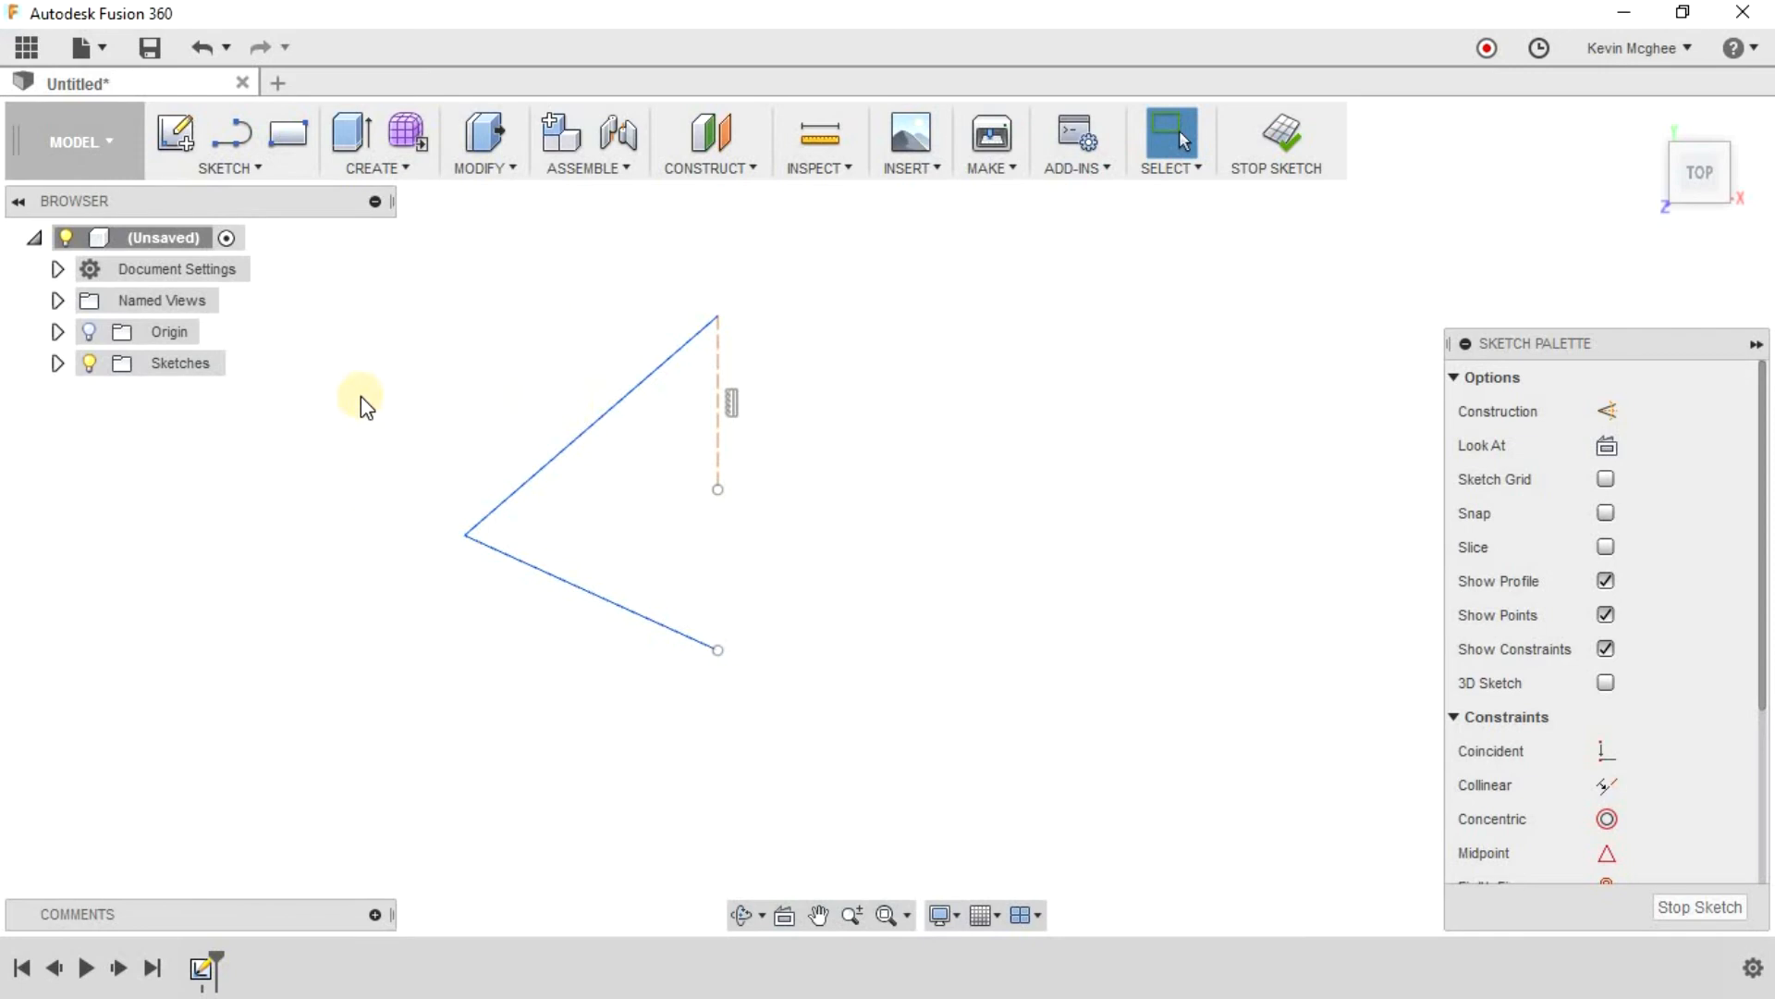
Step: Mirror both lines of the V about the vertical construction line to close a kite shape
{"action": "left_click", "coordinate": [239, 167]}
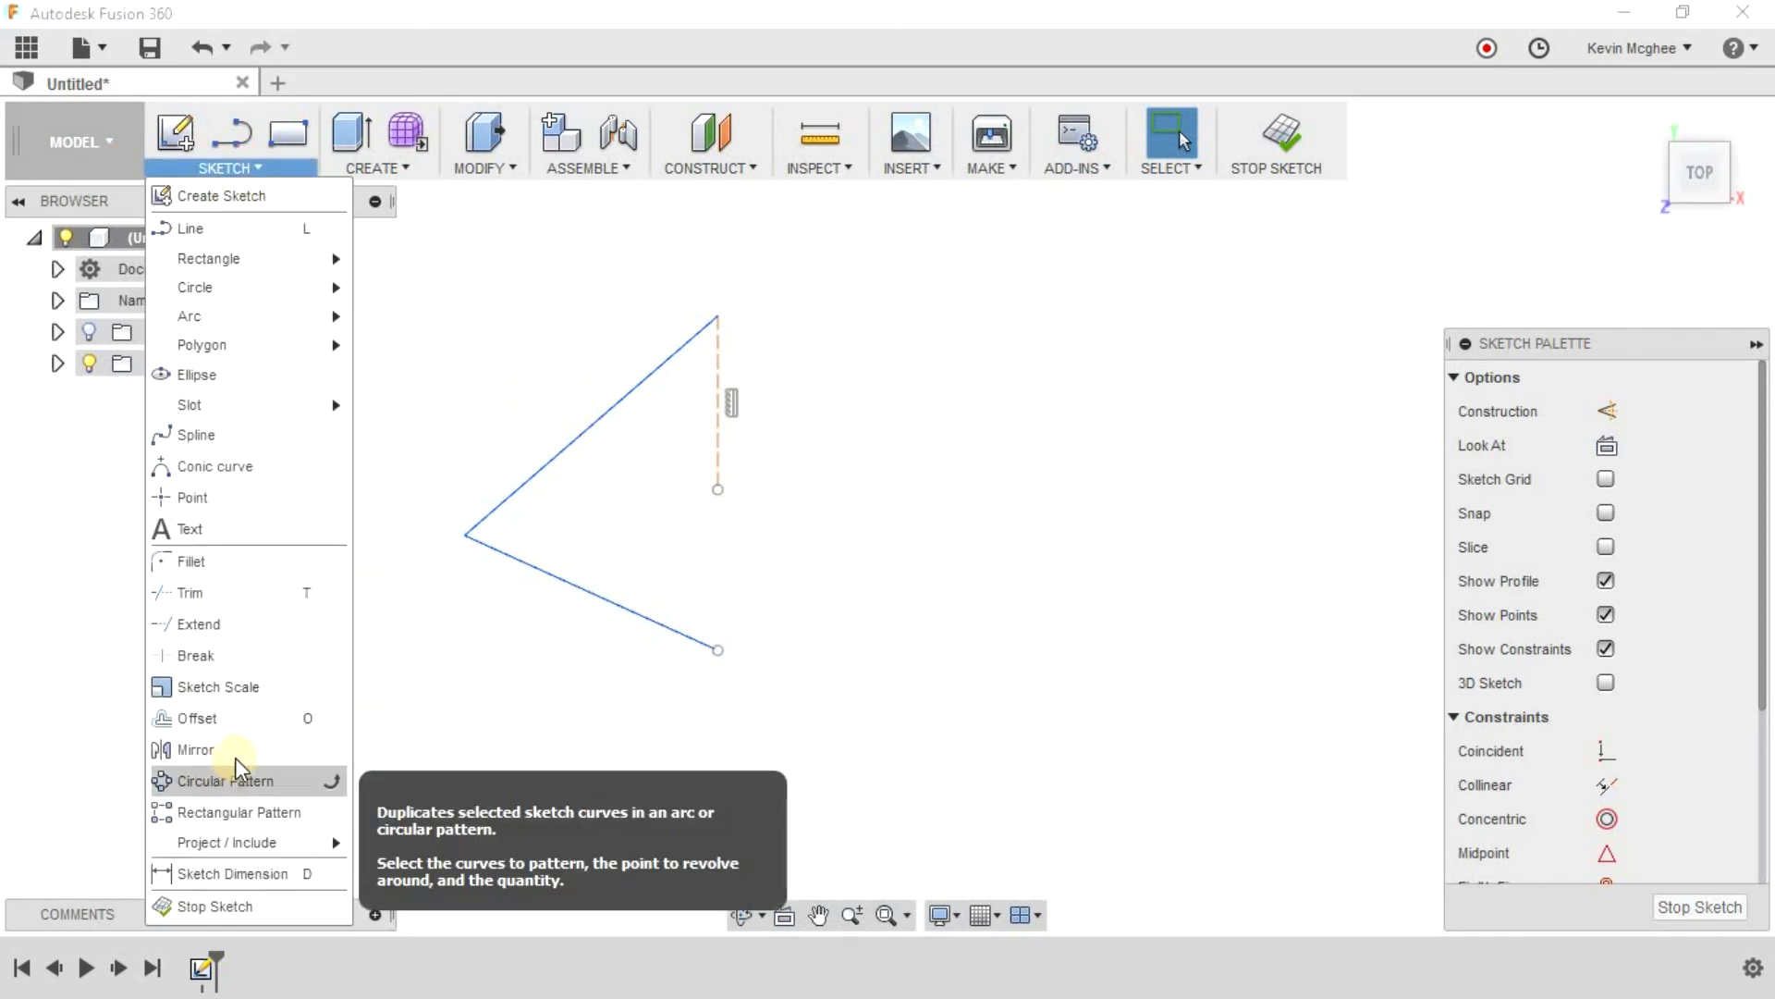
{"action": "left_click", "coordinate": [237, 749]}
{"action": "mouse_move", "coordinate": [1539, 361]}
{"action": "left_mouse_down"}
{"action": "mouse_move", "coordinate": [1307, 363]}
{"action": "mouse_move", "coordinate": [1207, 318]}
{"action": "mouse_move", "coordinate": [1229, 338]}
{"action": "left_mouse_up"}
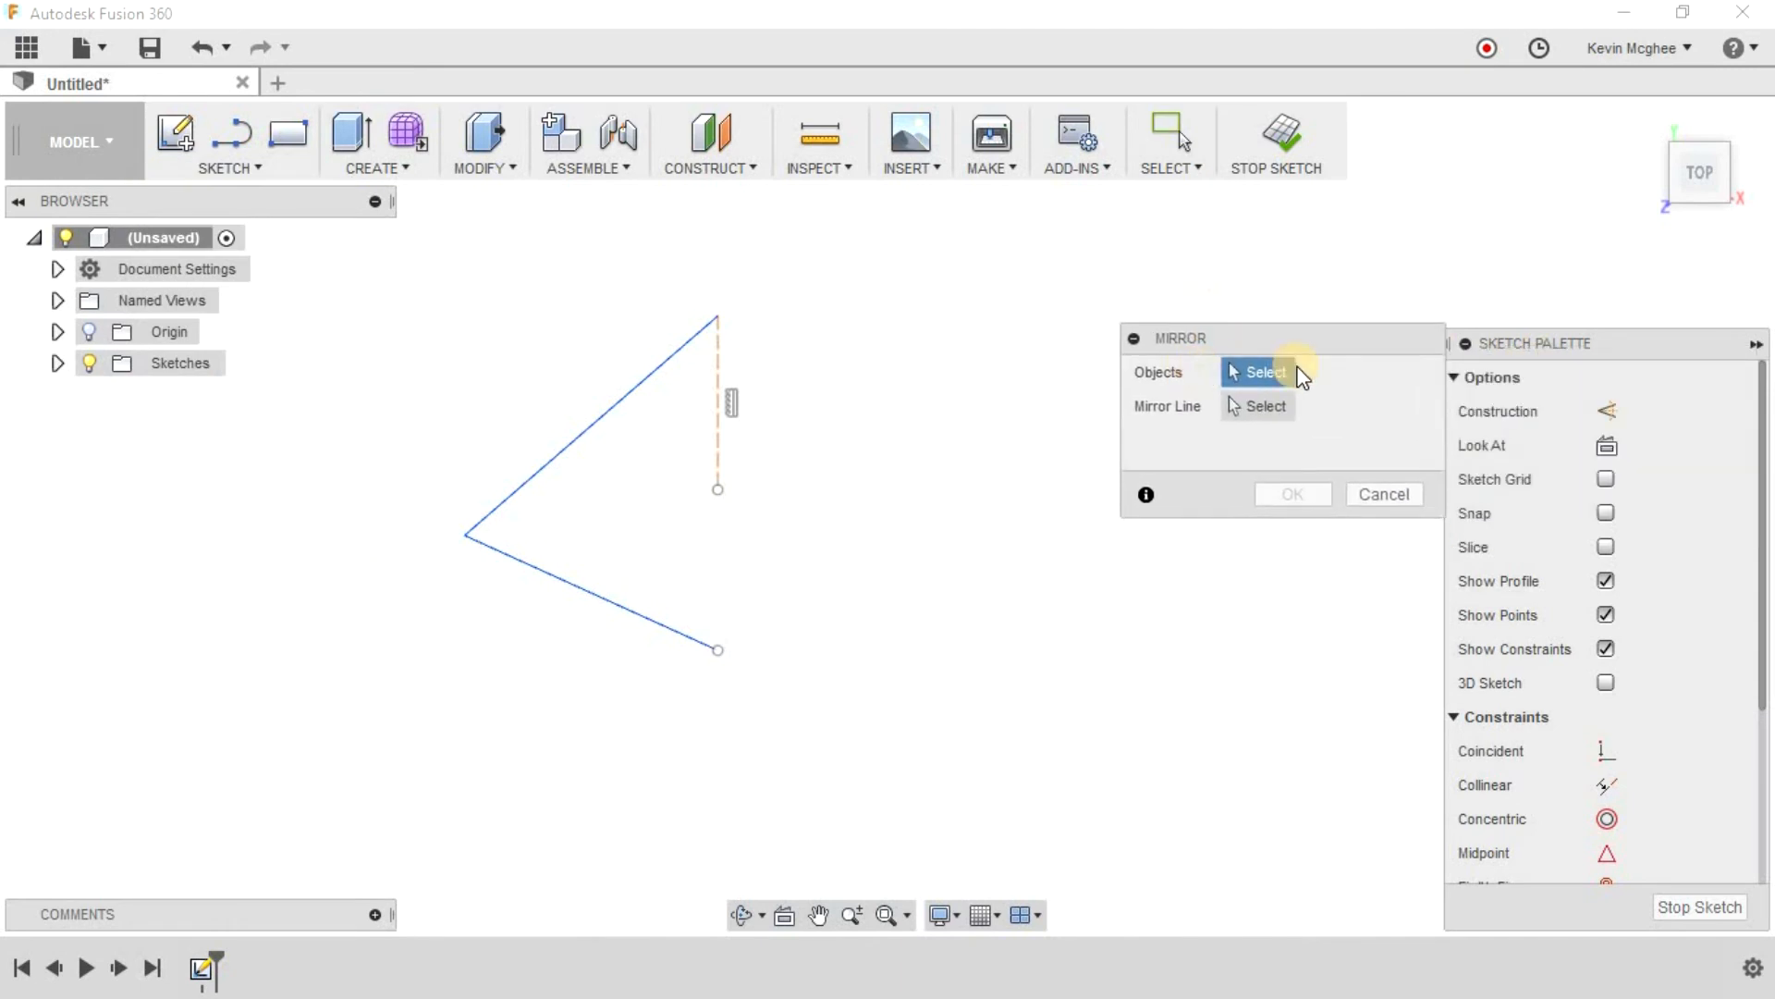
{"action": "left_click", "coordinate": [653, 374]}
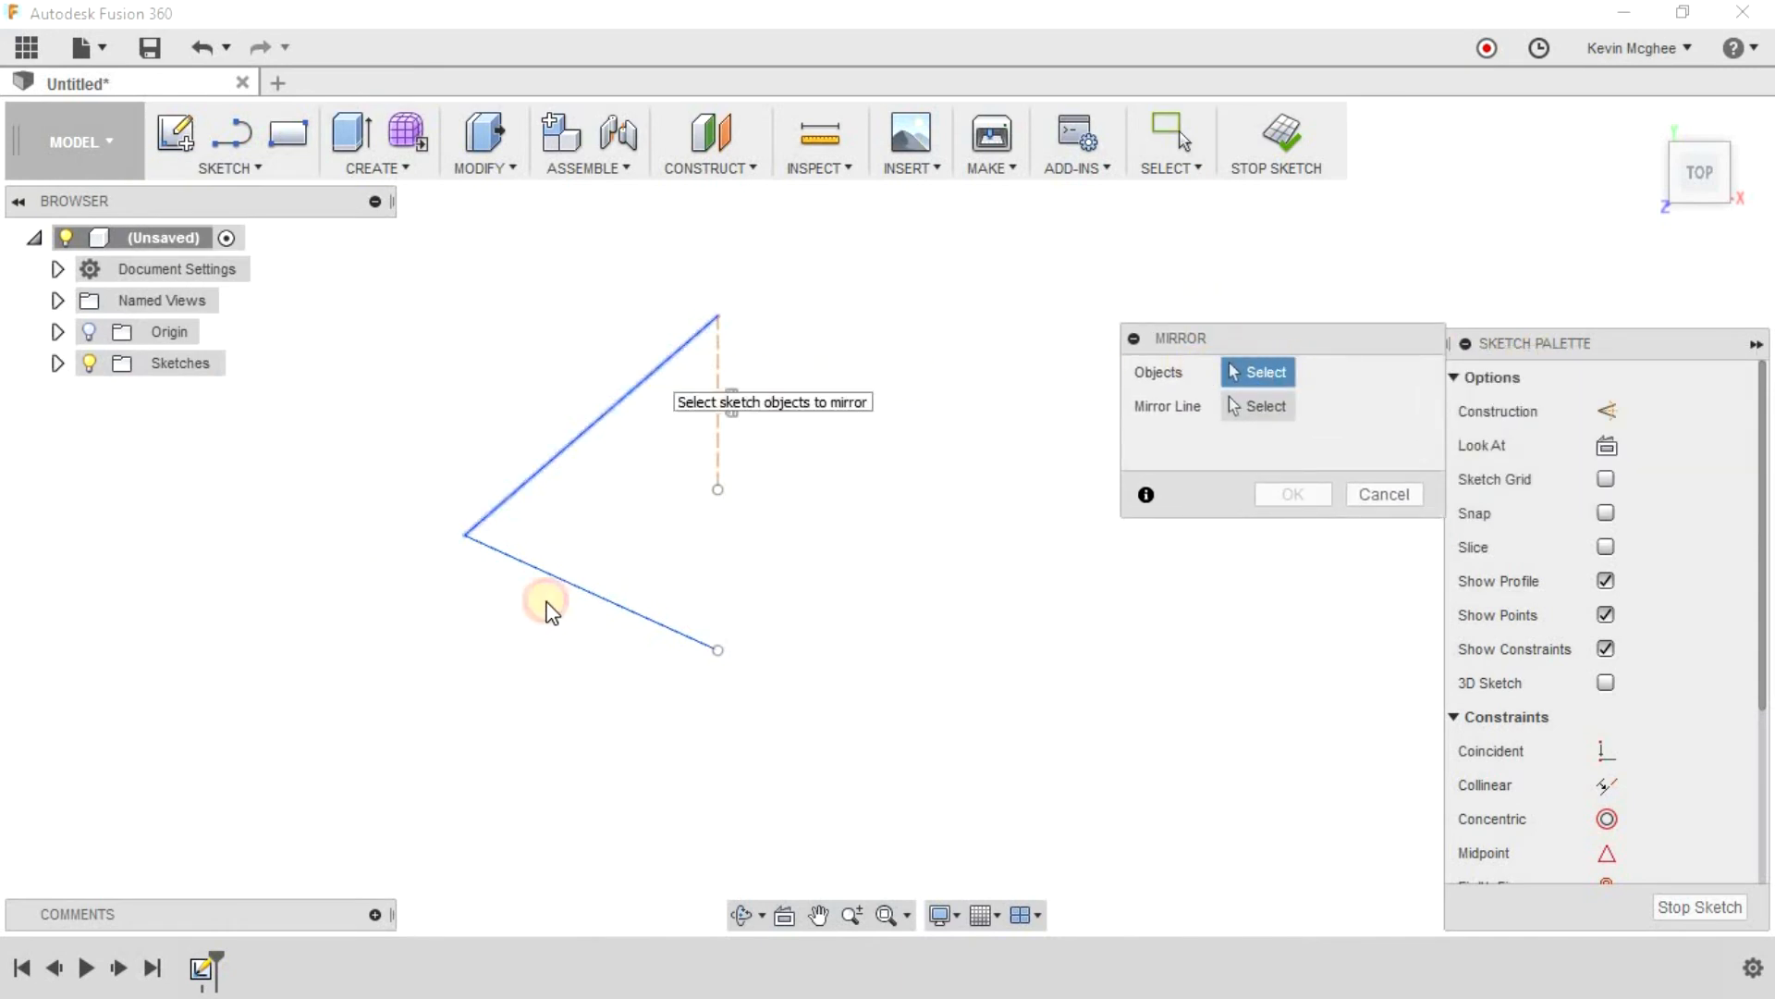
{"action": "left_click", "coordinate": [583, 590]}
{"action": "left_click", "coordinate": [1269, 409]}
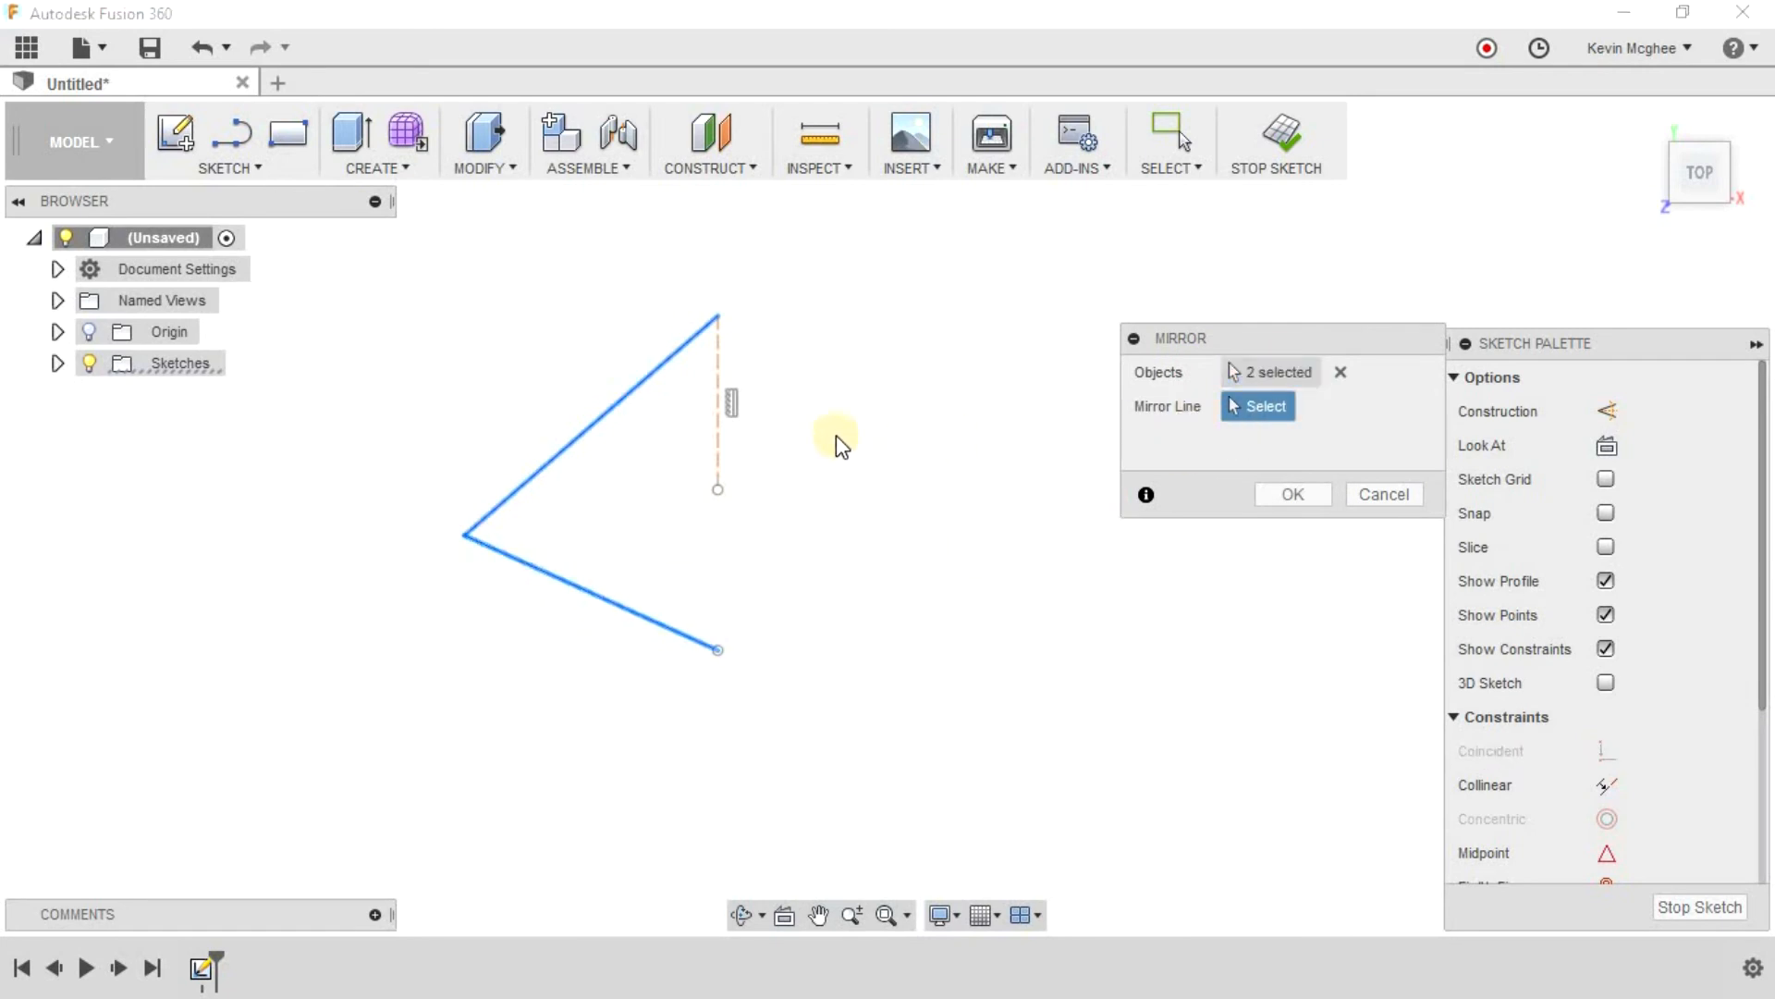
{"action": "left_click", "coordinate": [719, 363]}
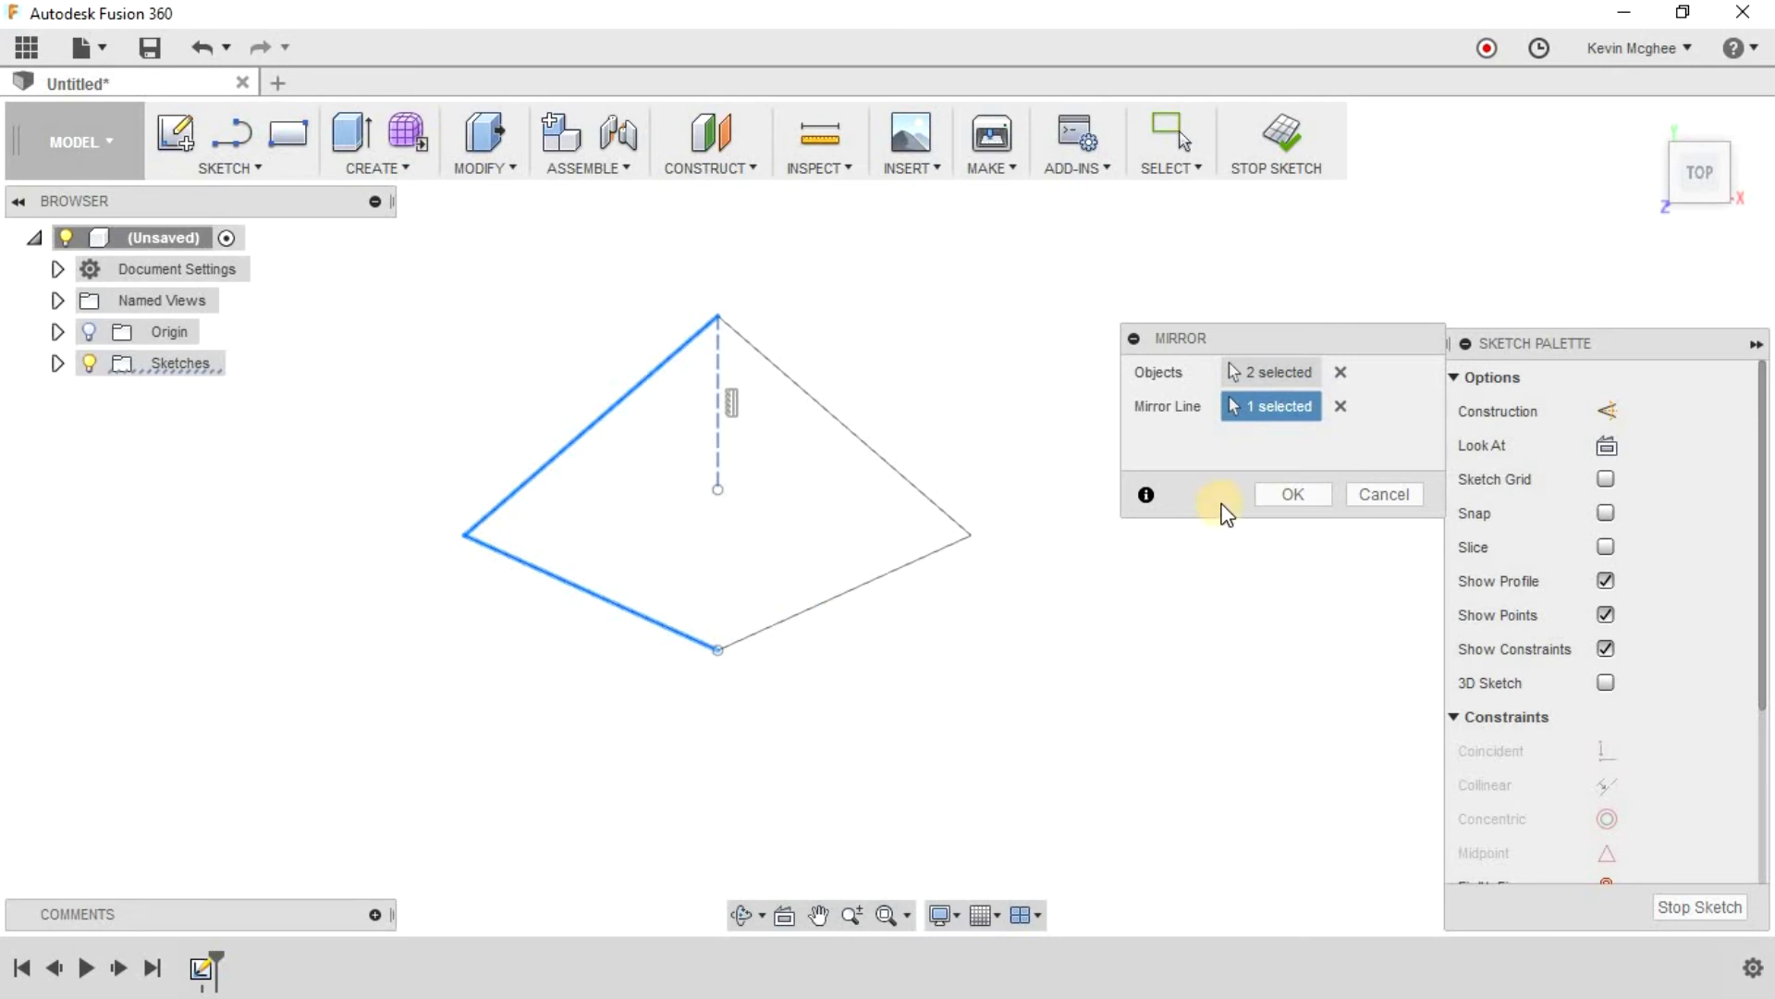
{"action": "left_click", "coordinate": [1291, 497]}
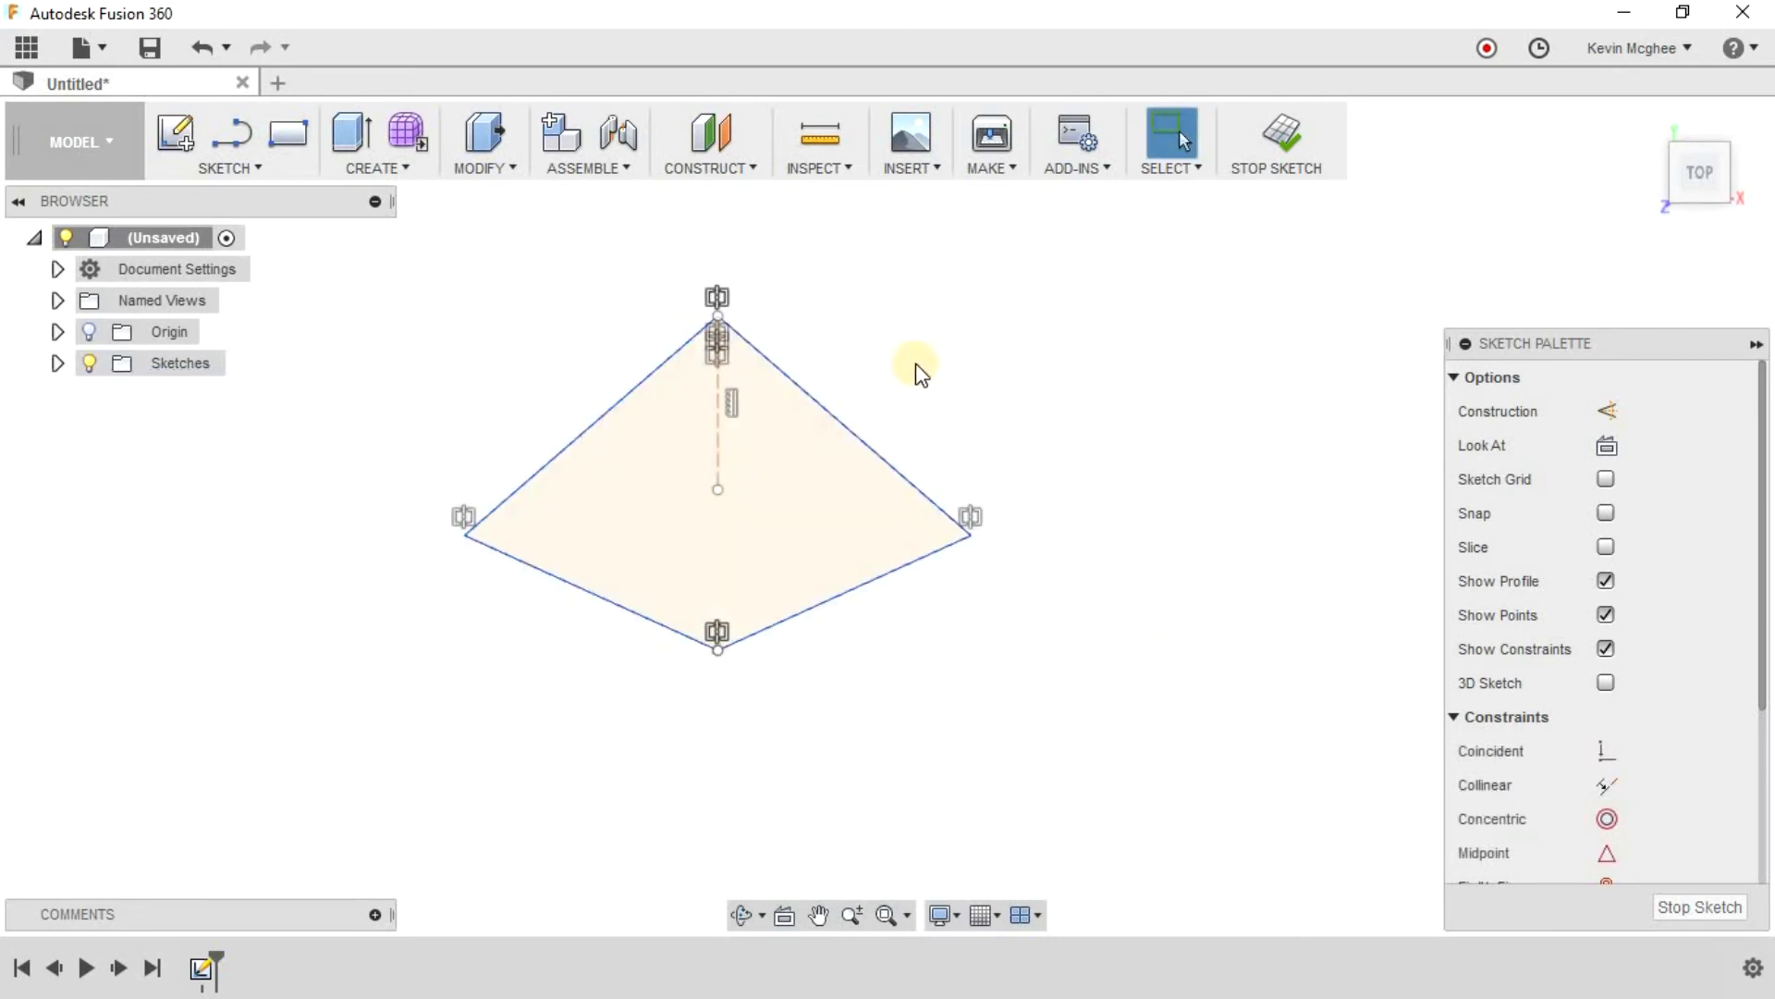
Step: Sketch a center-diameter circle with a 1 in diameter in an empty area and finish the command
{"action": "mouse_move", "coordinate": [1030, 364]}
{"action": "middle_mouse_down"}
{"action": "mouse_move", "coordinate": [111, 364]}
{"action": "mouse_move", "coordinate": [42, 391]}
{"action": "middle_mouse_up"}
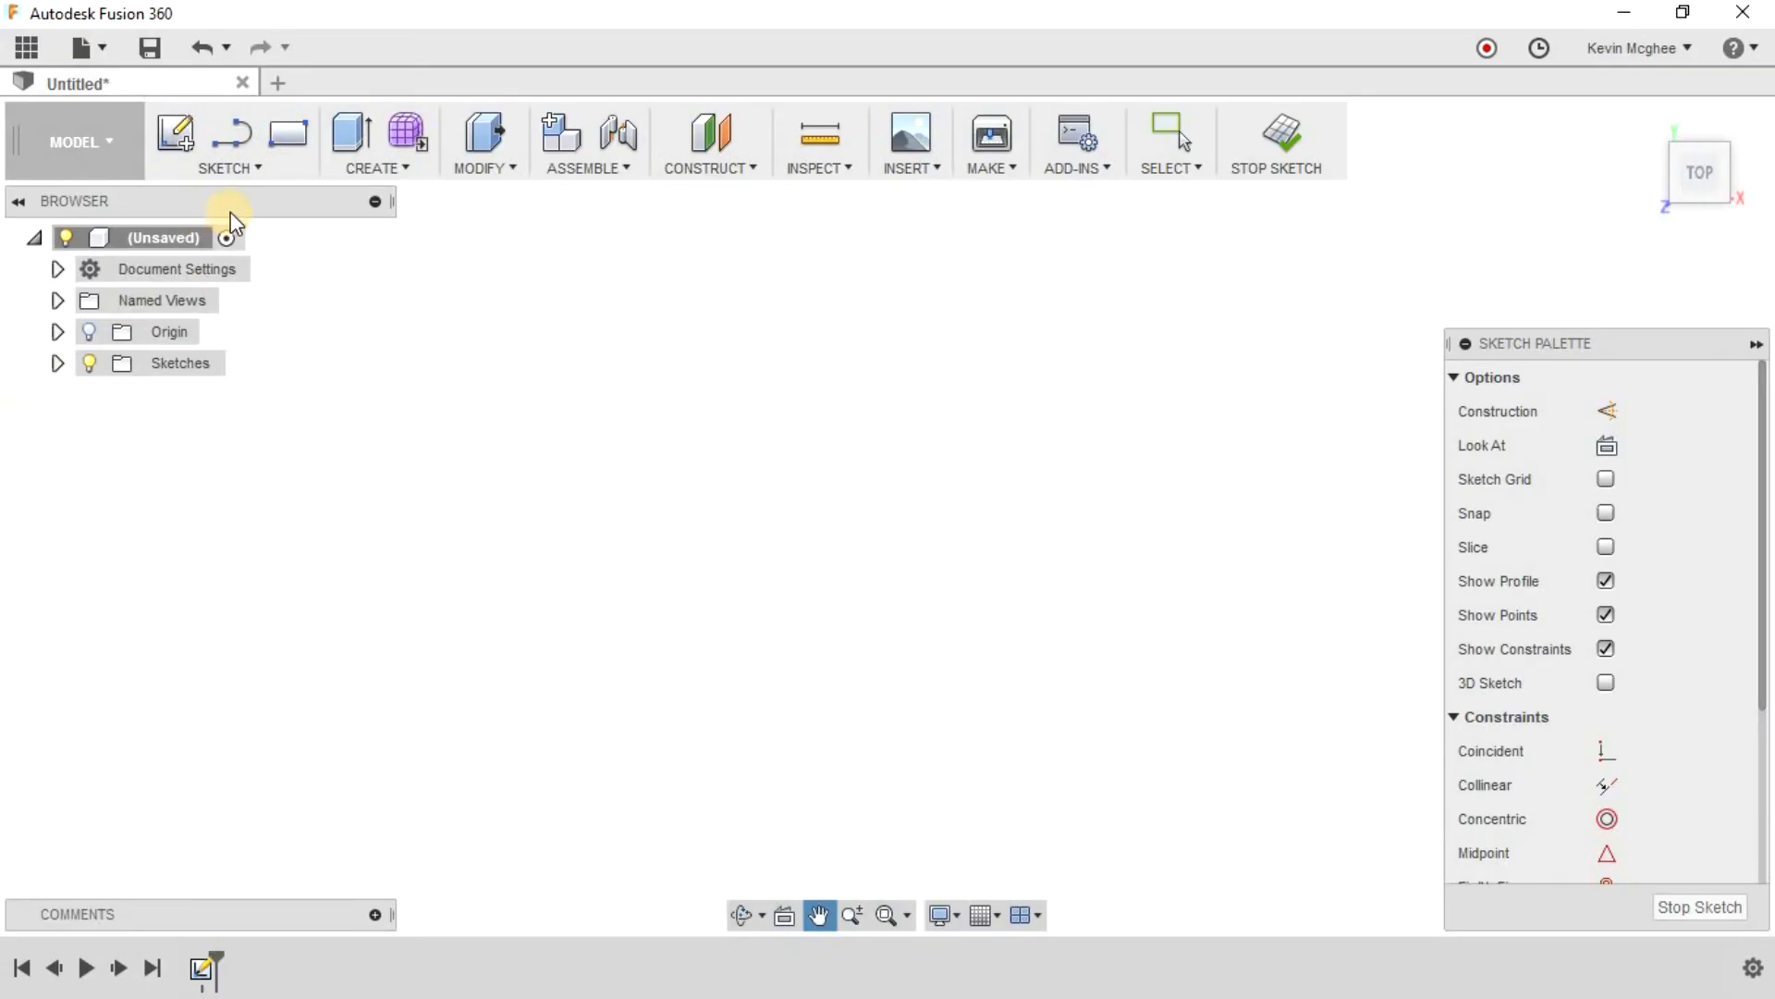
{"action": "left_click", "coordinate": [247, 168]}
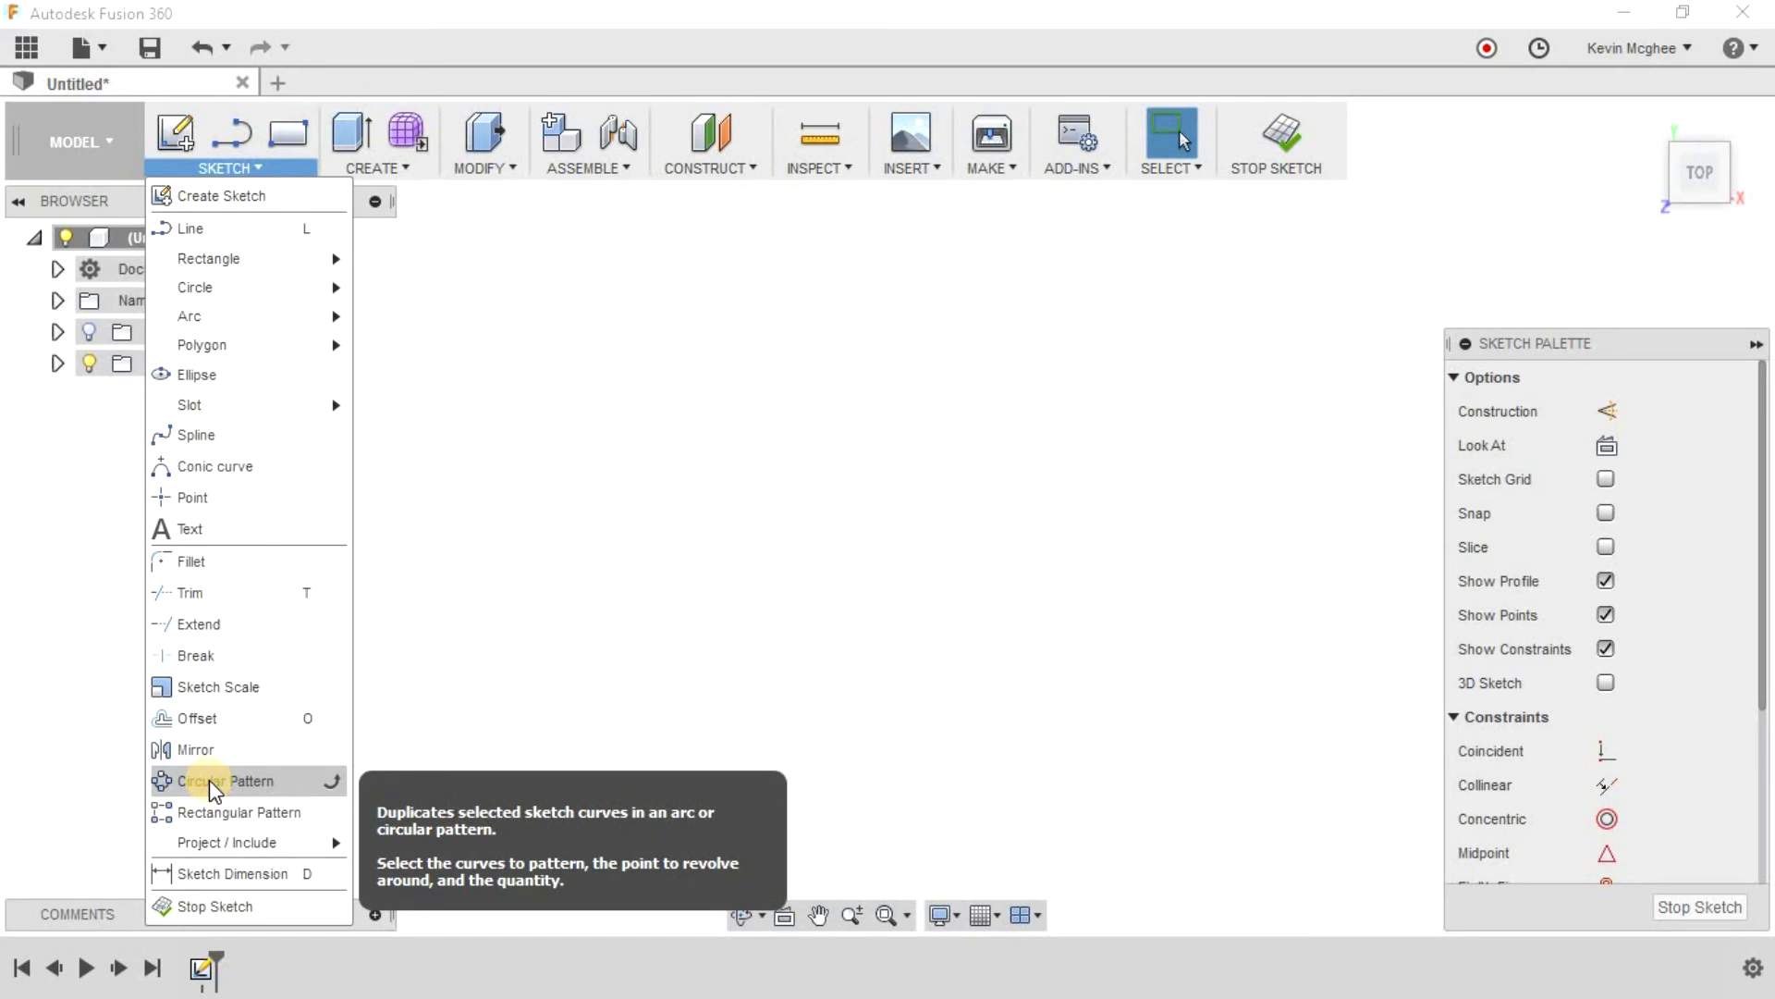
{"action": "left_click", "coordinate": [259, 782]}
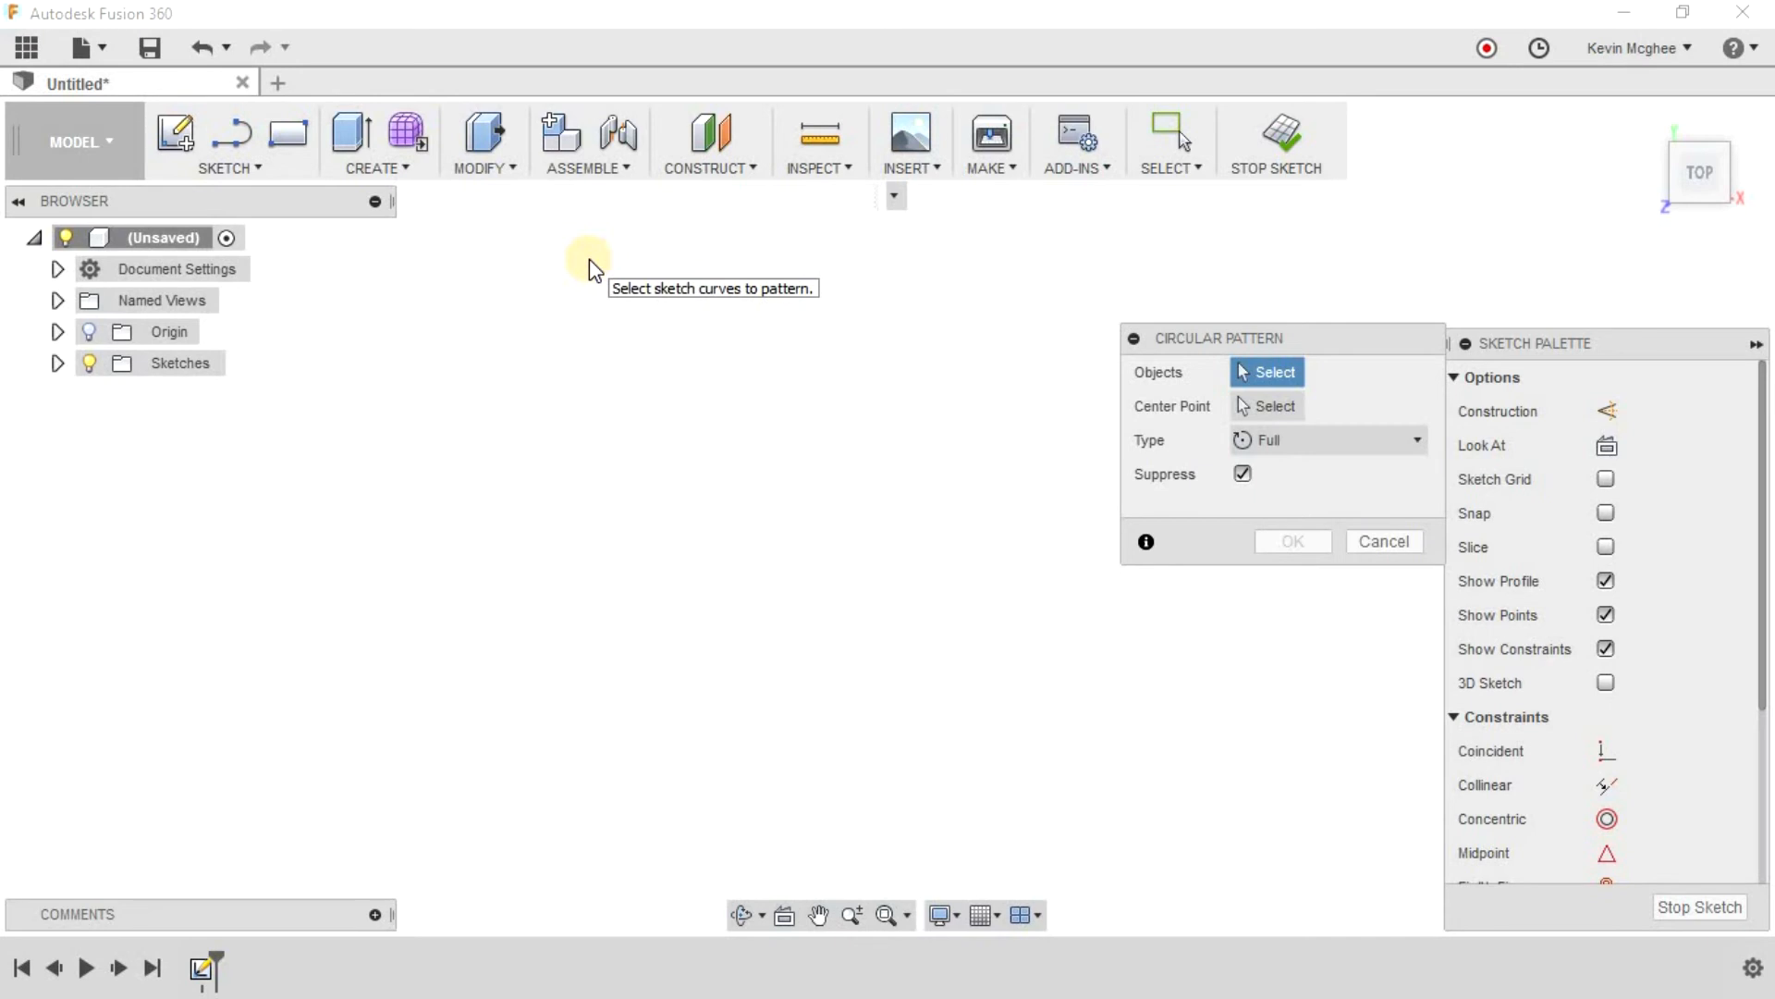
{"action": "left_click", "coordinate": [254, 168]}
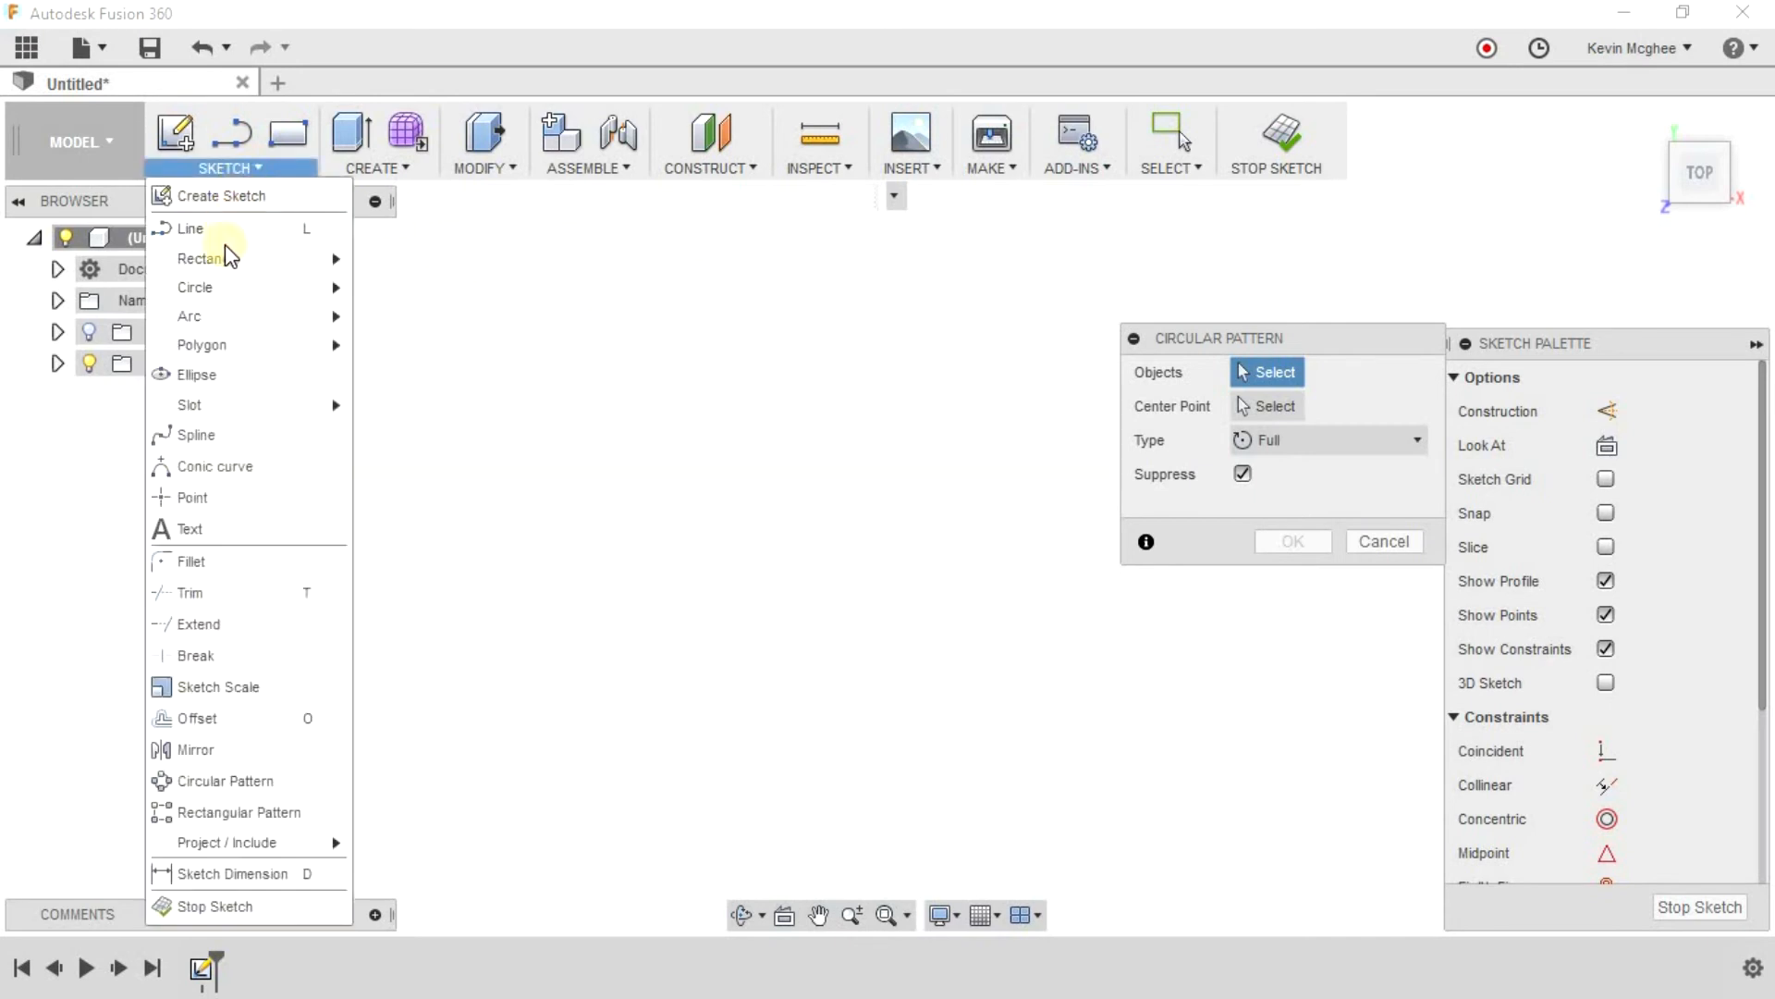
{"action": "mouse_move", "coordinate": [225, 292]}
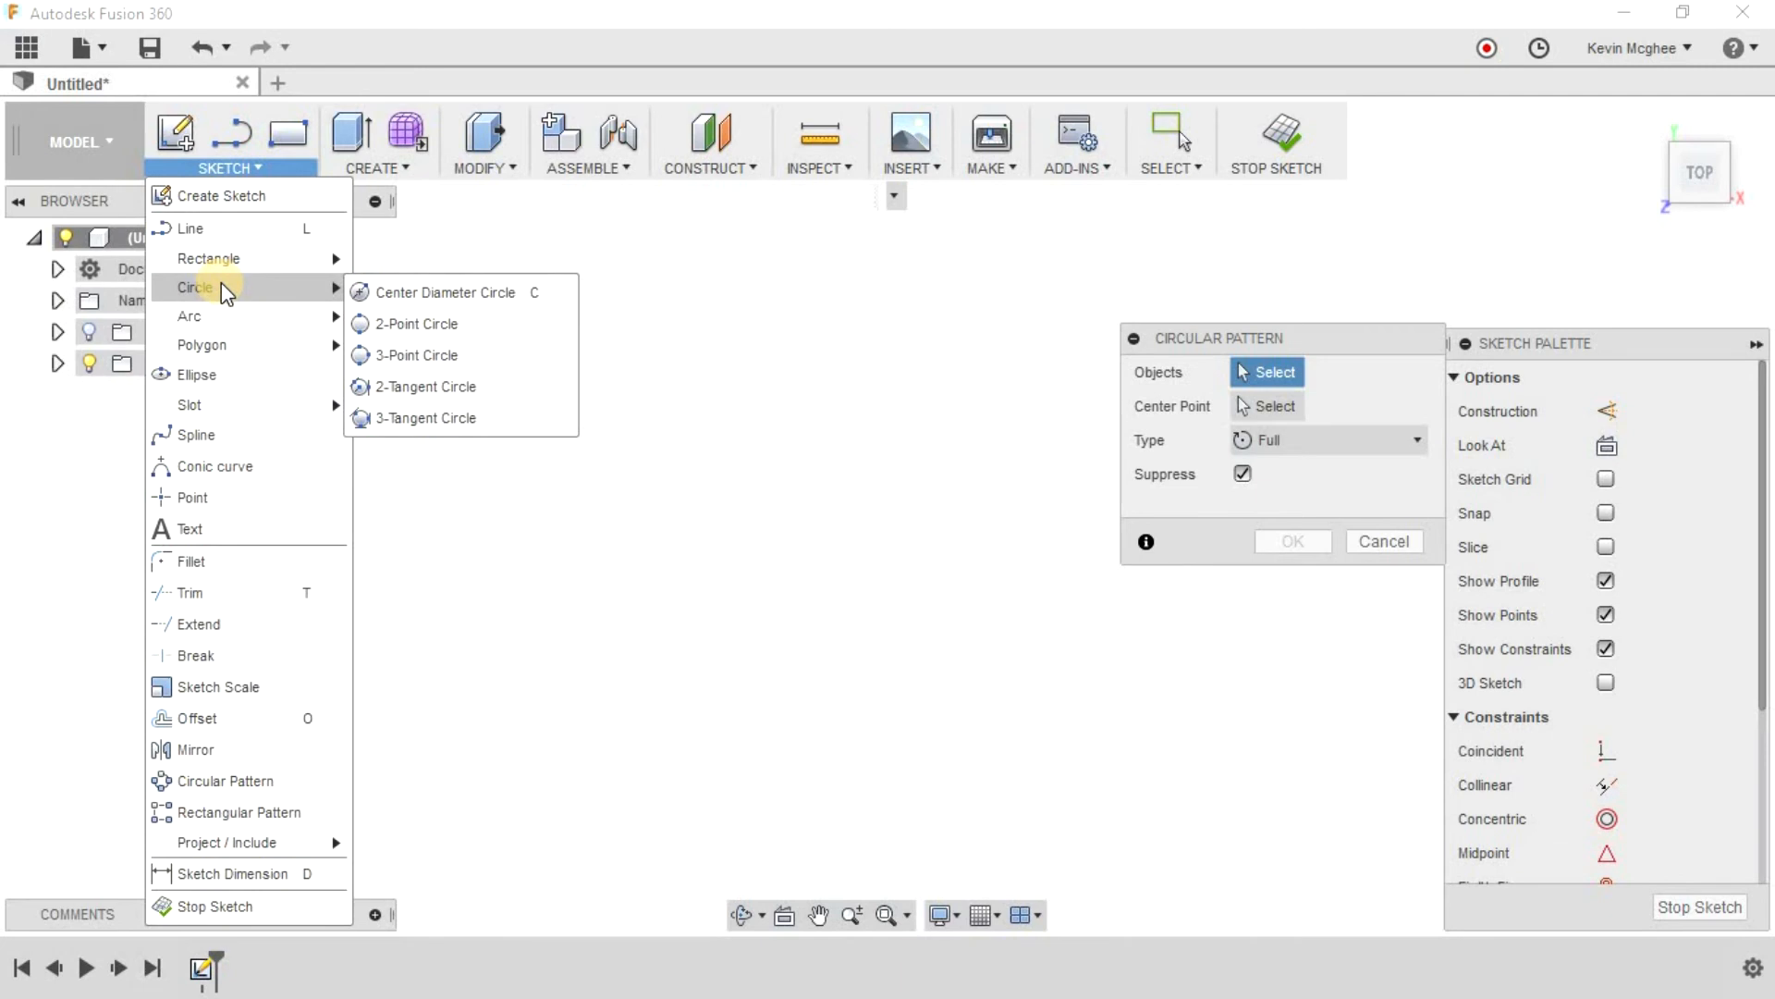
{"action": "left_click", "coordinate": [425, 292]}
{"action": "left_click", "coordinate": [749, 489]}
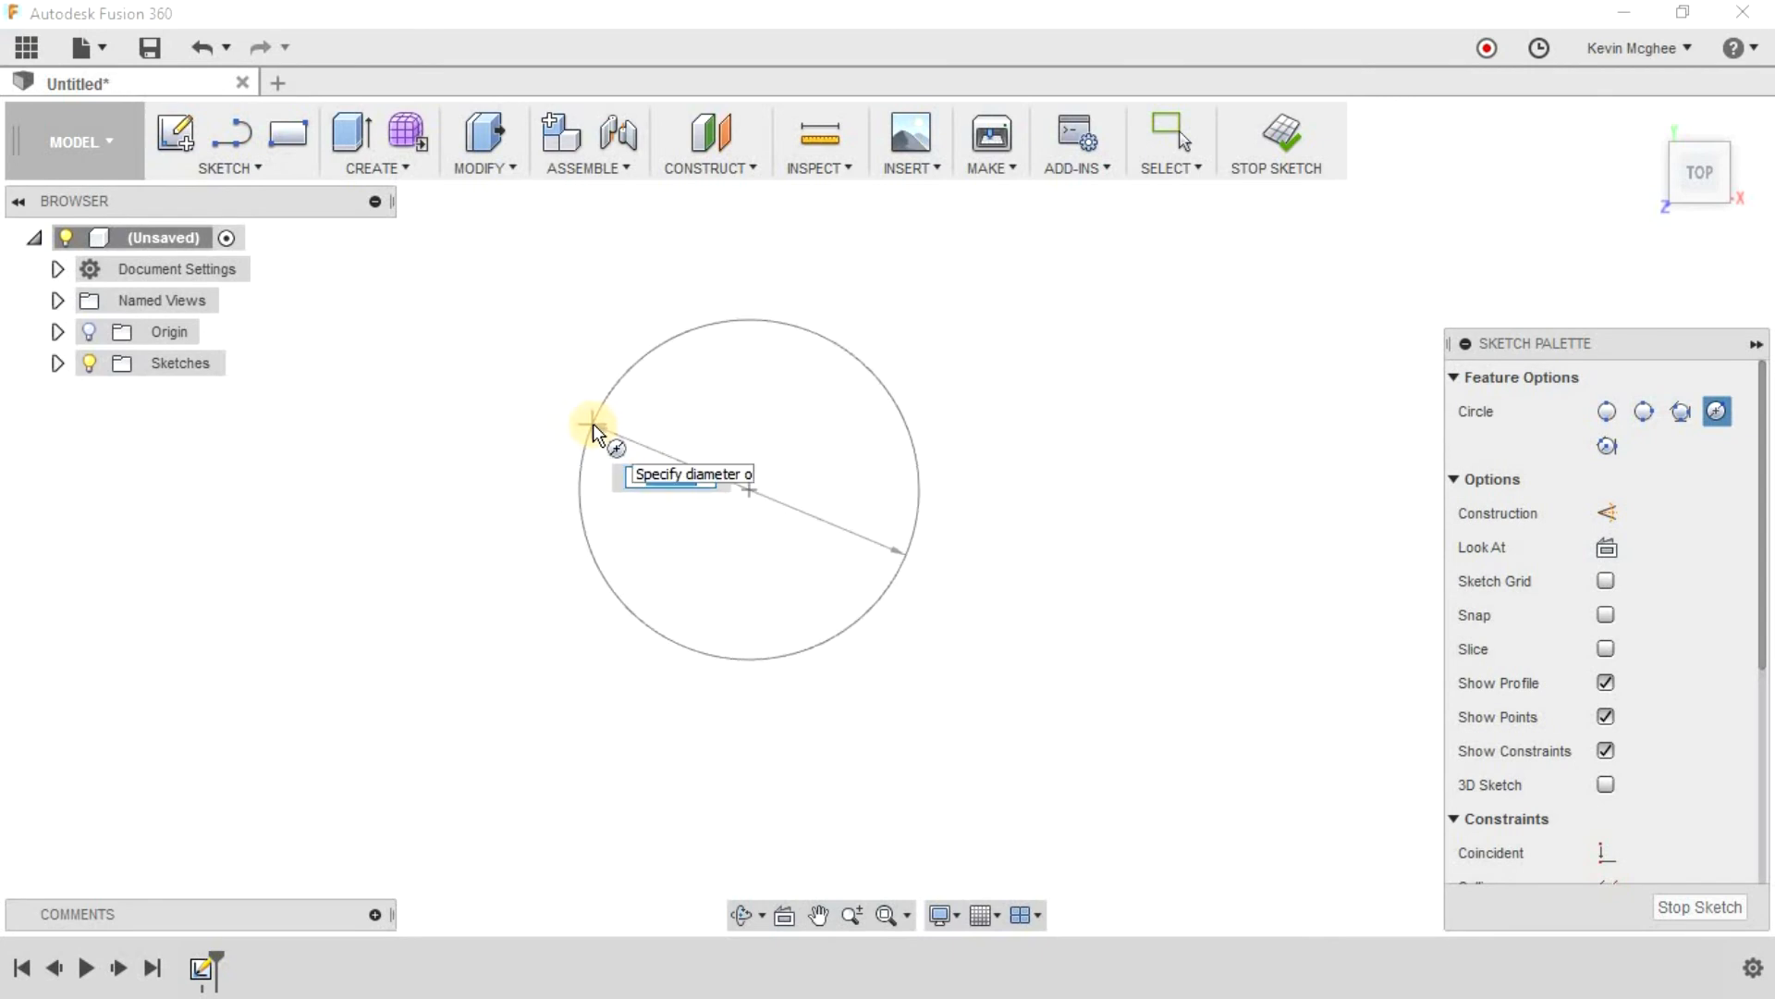
{"action": "type", "text": "1"}
{"action": "key", "text": "Tab"}
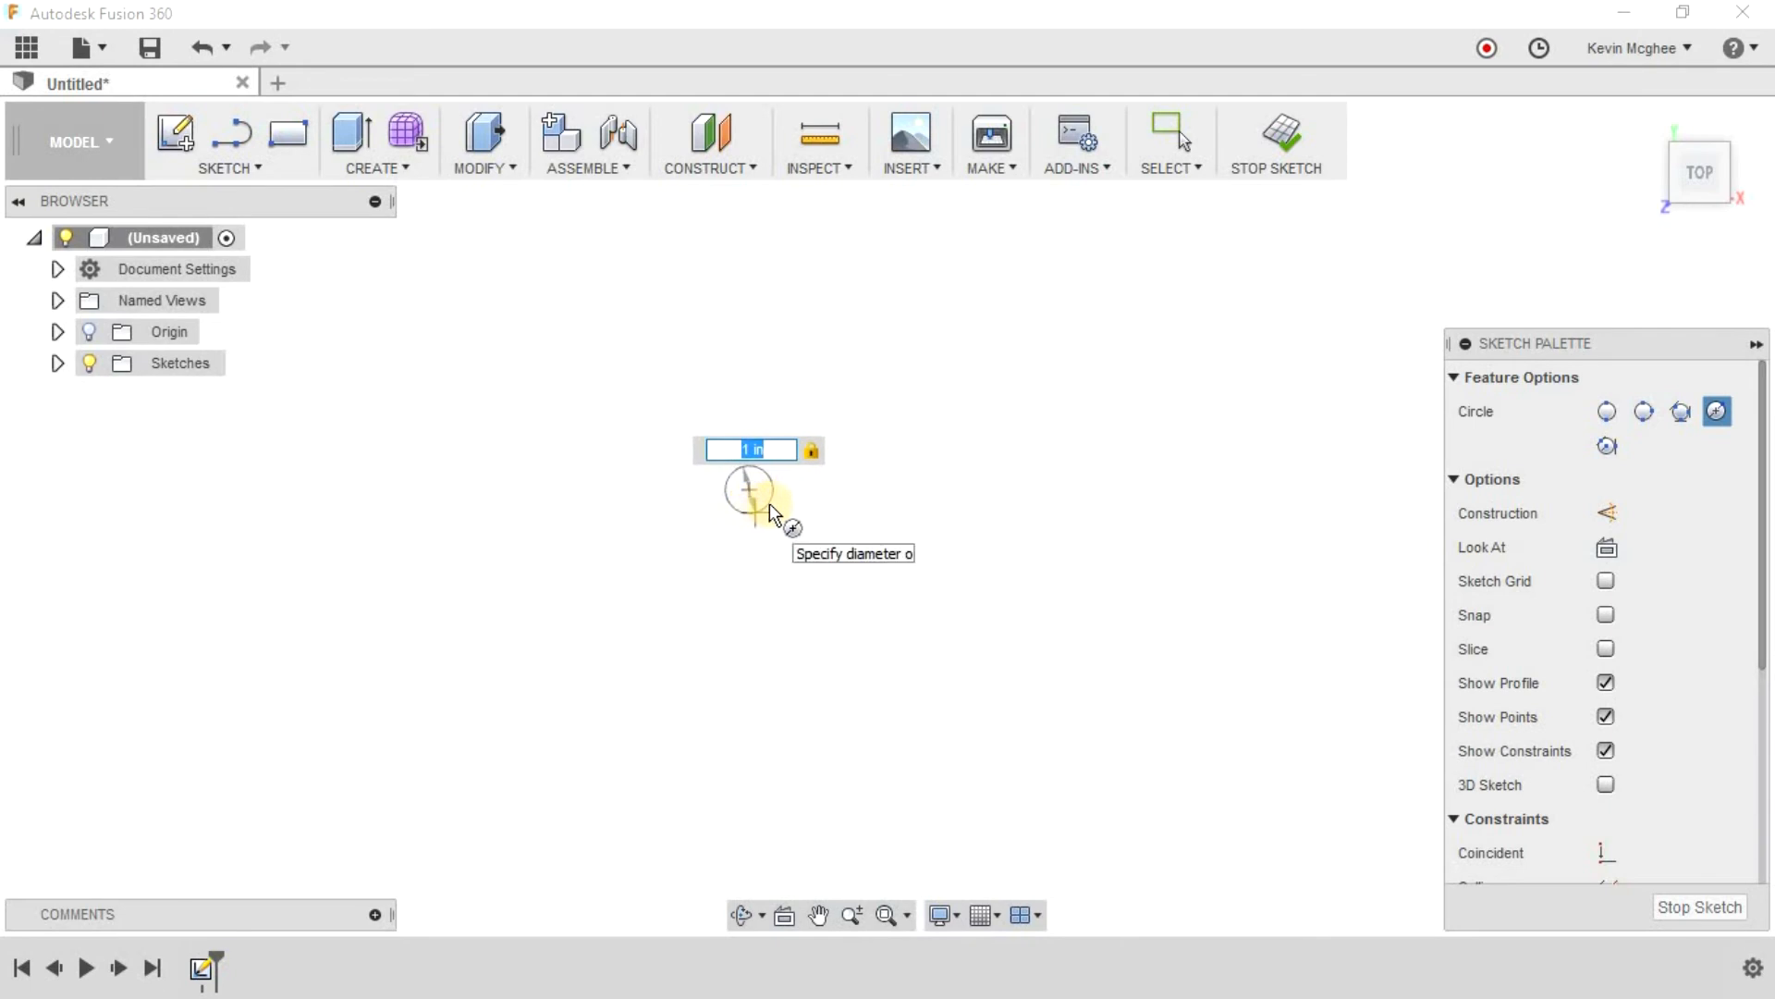
{"action": "scroll", "coordinate": [730, 498], "scroll_direction": "up", "scroll_amount": 4}
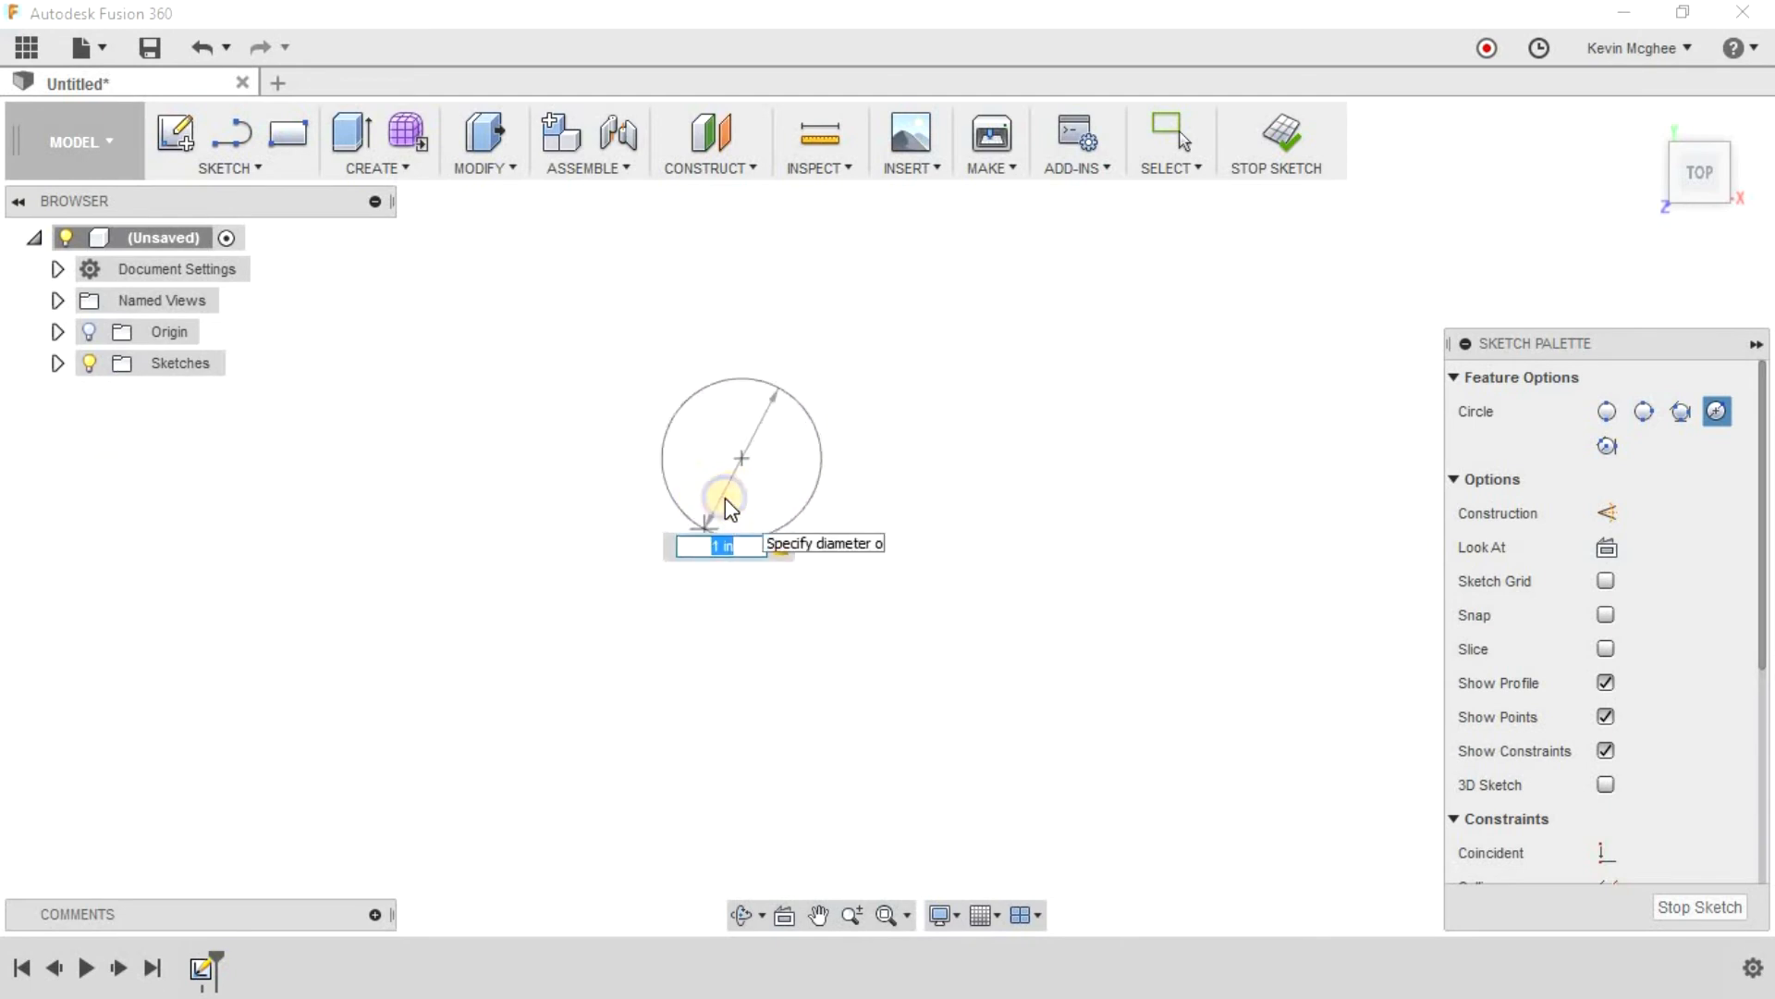
{"action": "right_click", "coordinate": [724, 494]}
{"action": "left_click", "coordinate": [823, 497]}
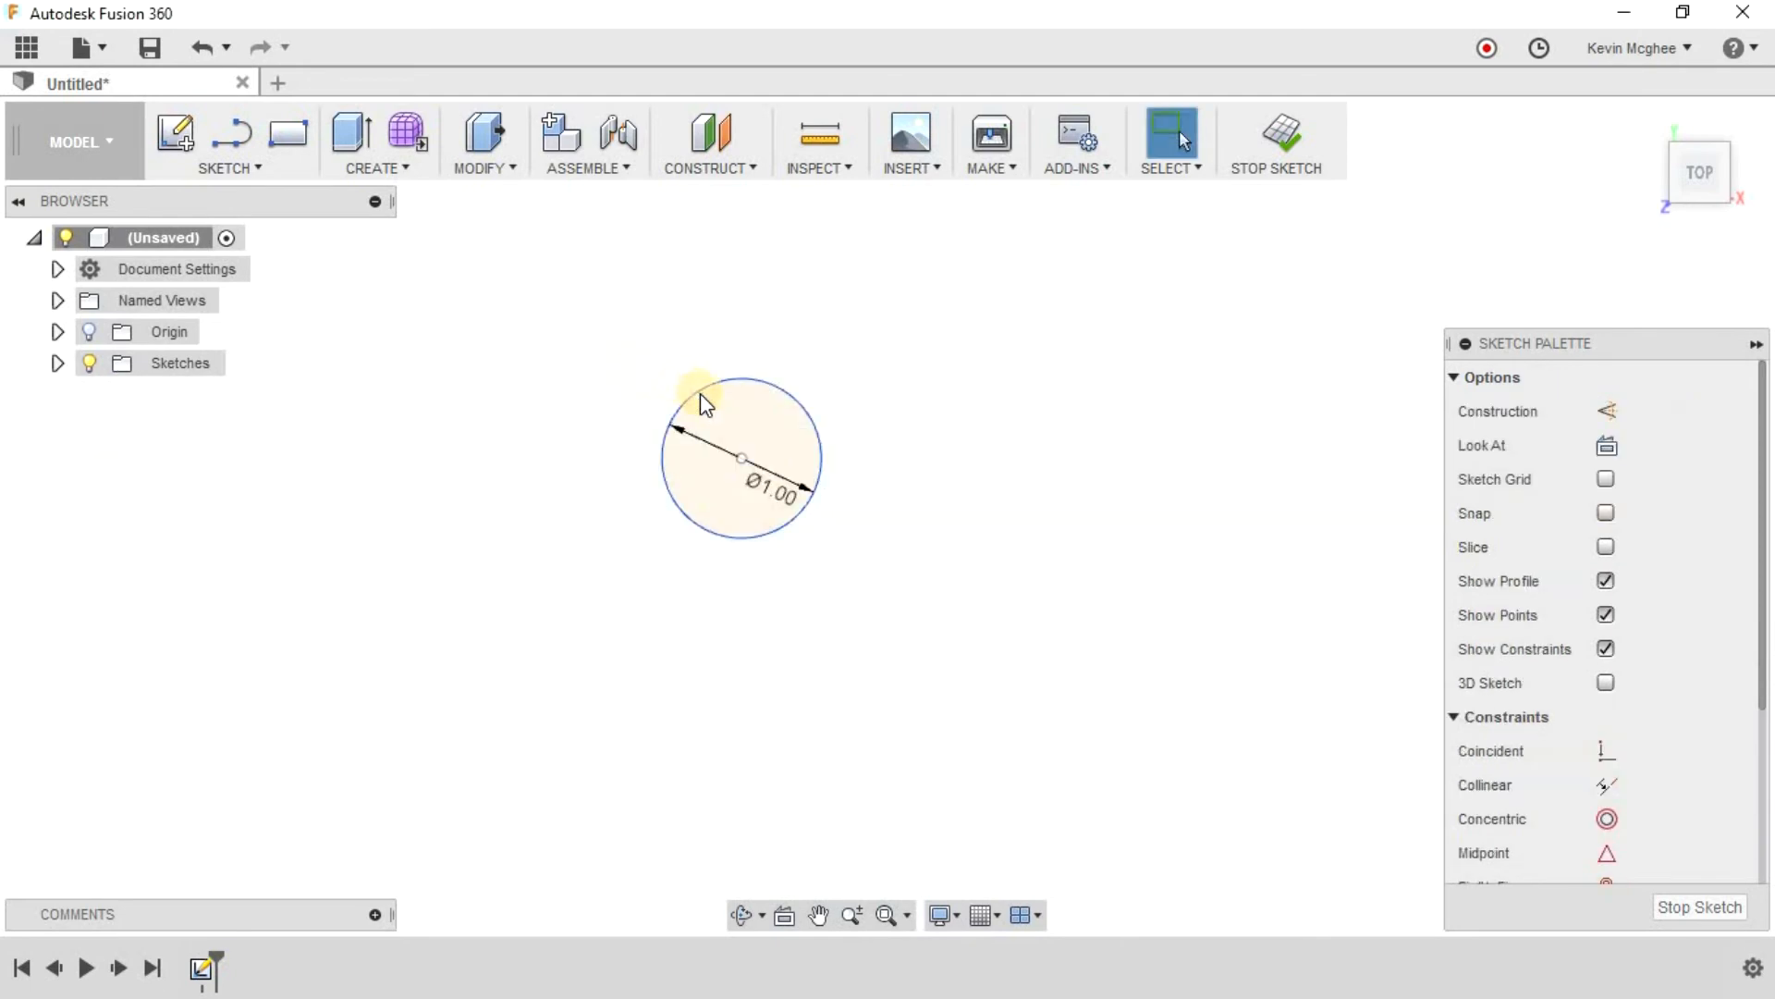
Step: Offset the 1 in circle outward by 1.5 in to create a larger concentric circle
{"action": "left_click", "coordinate": [227, 168]}
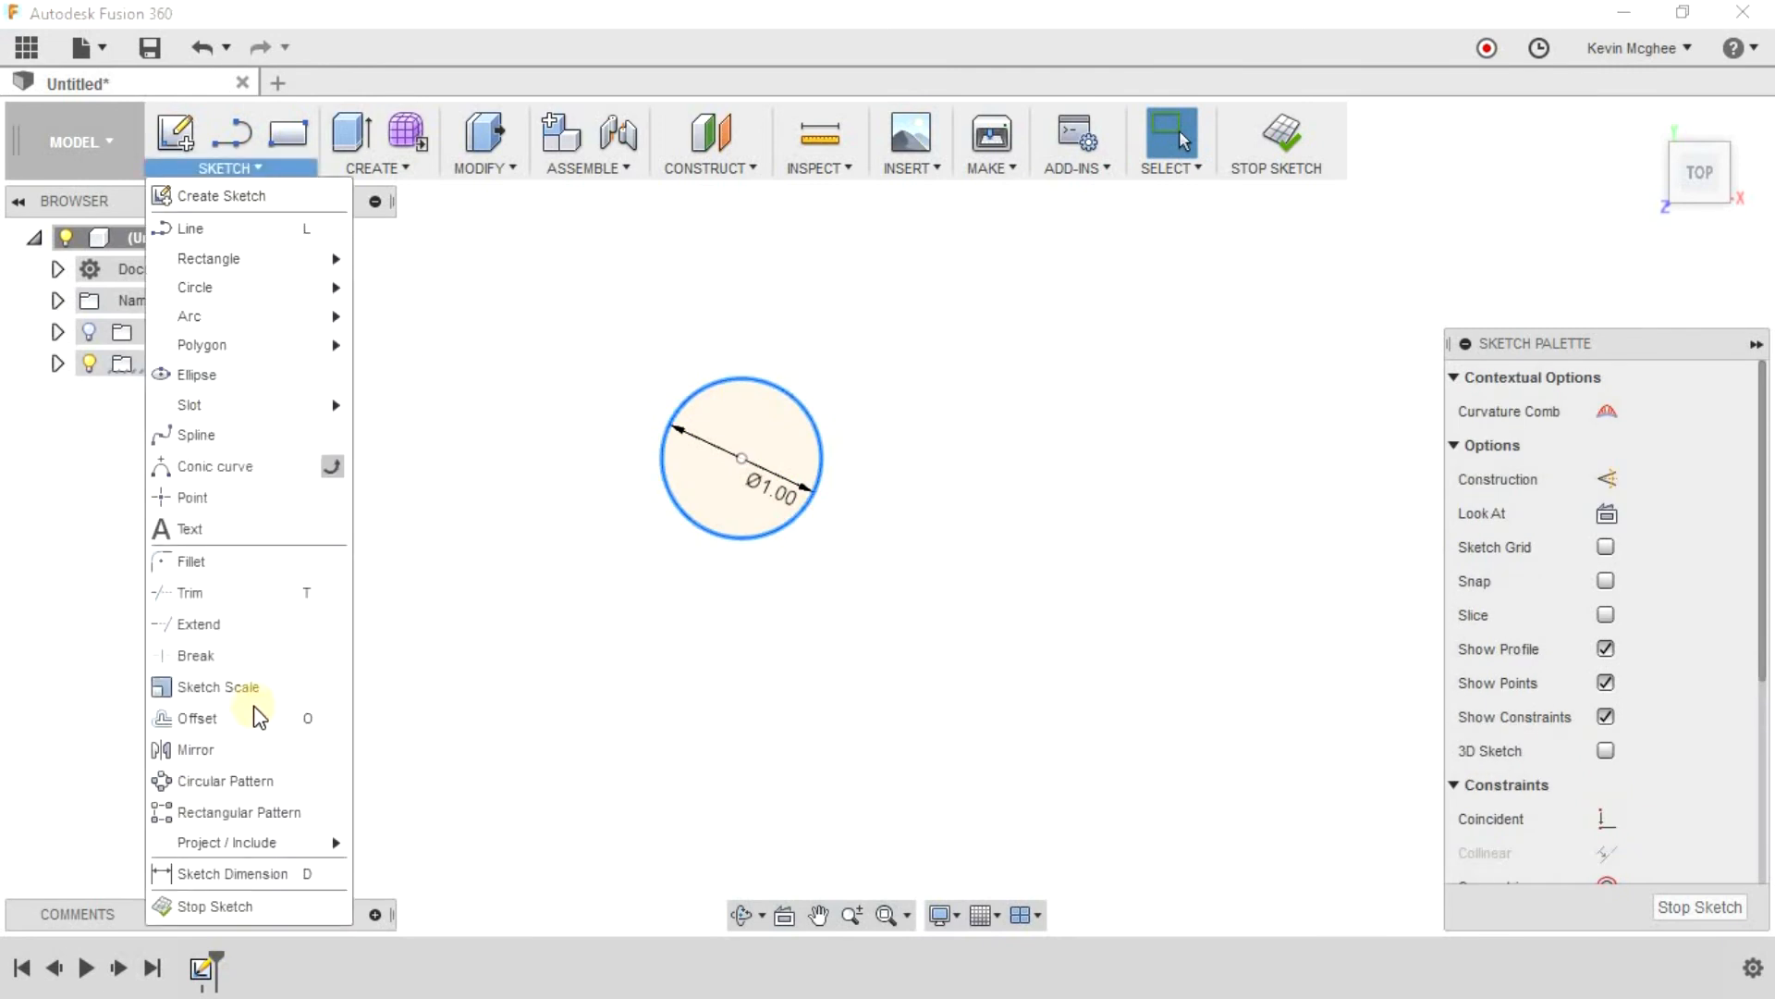
{"action": "left_click", "coordinate": [246, 735]}
{"action": "left_click", "coordinate": [689, 393]}
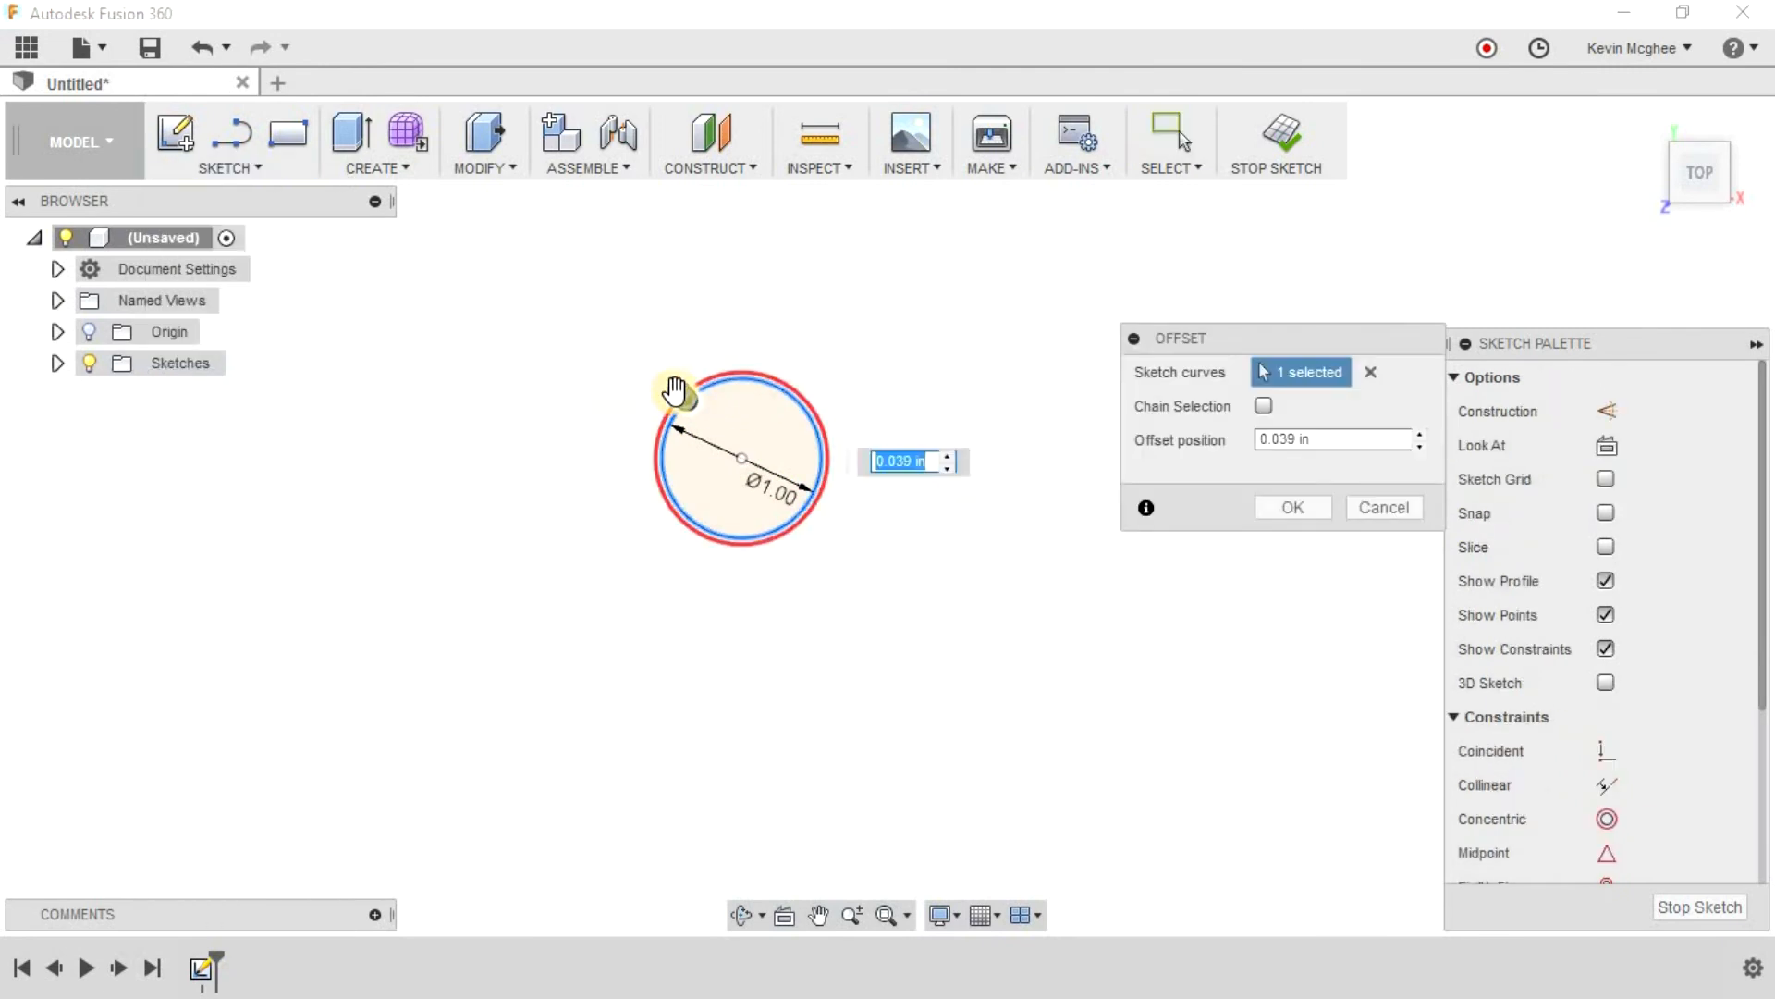
{"action": "left_click_drag", "start_coordinate": [680, 388], "coordinate": [388, 344]}
{"action": "left_click", "coordinate": [703, 307]}
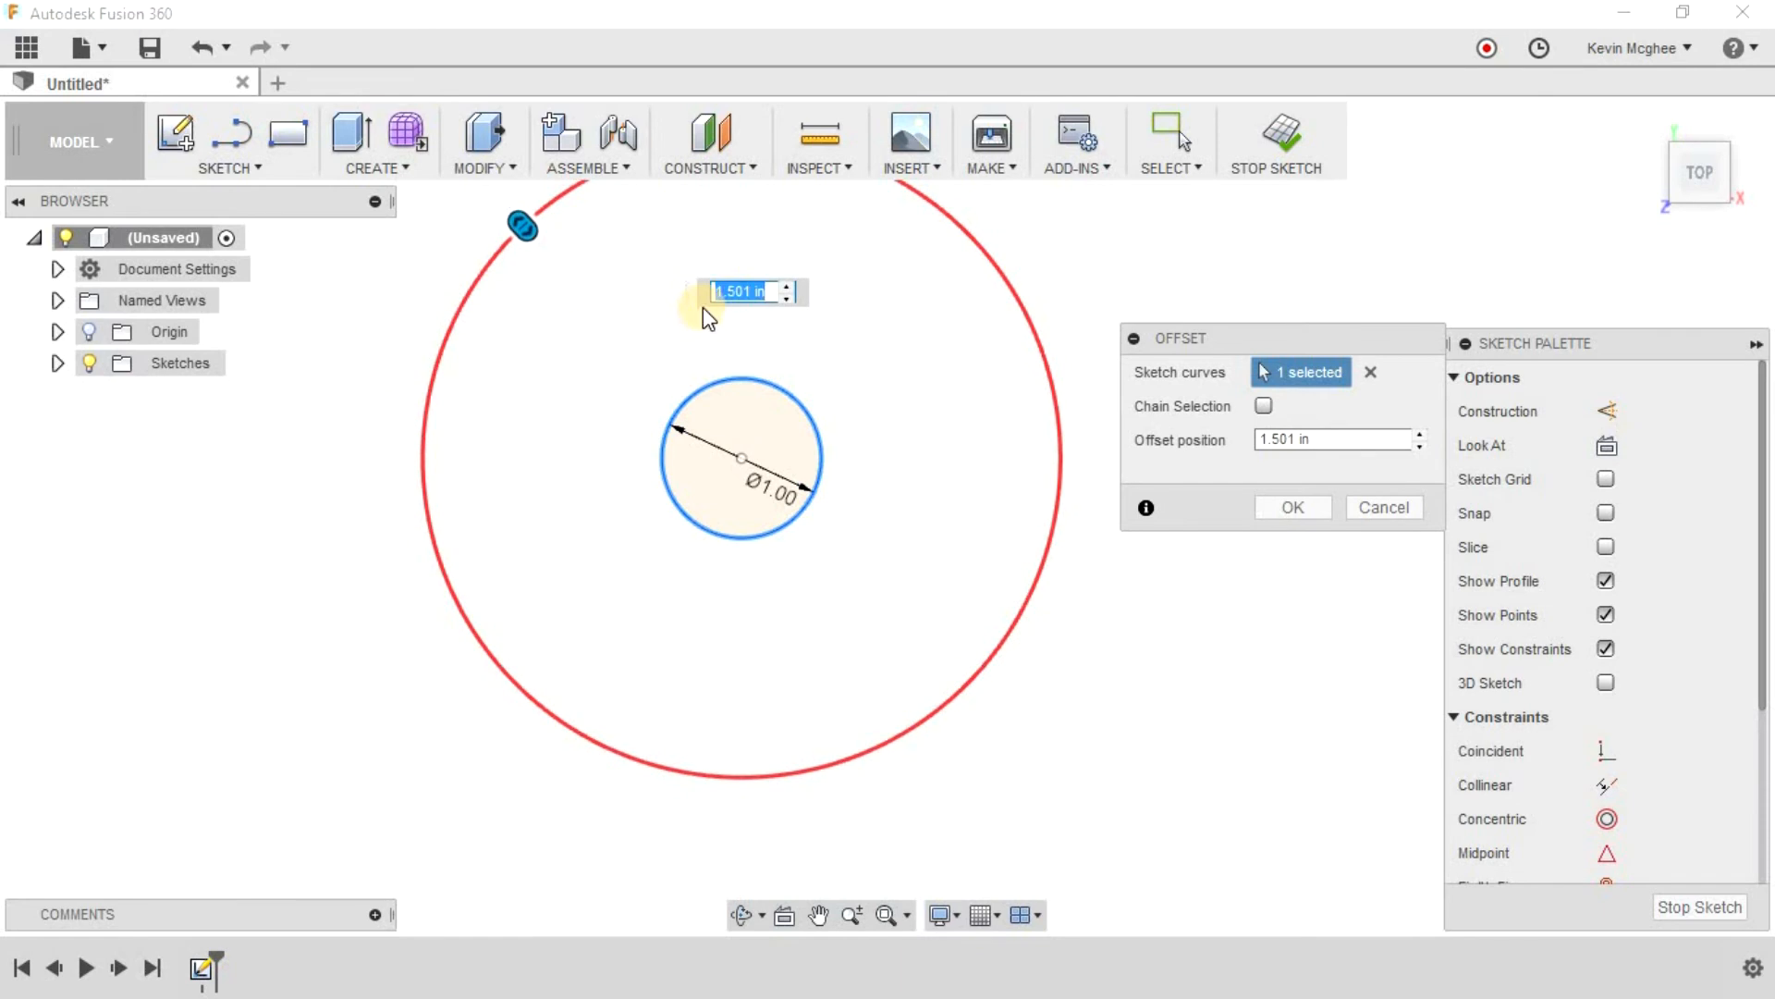
{"action": "type", "text": "1.5"}
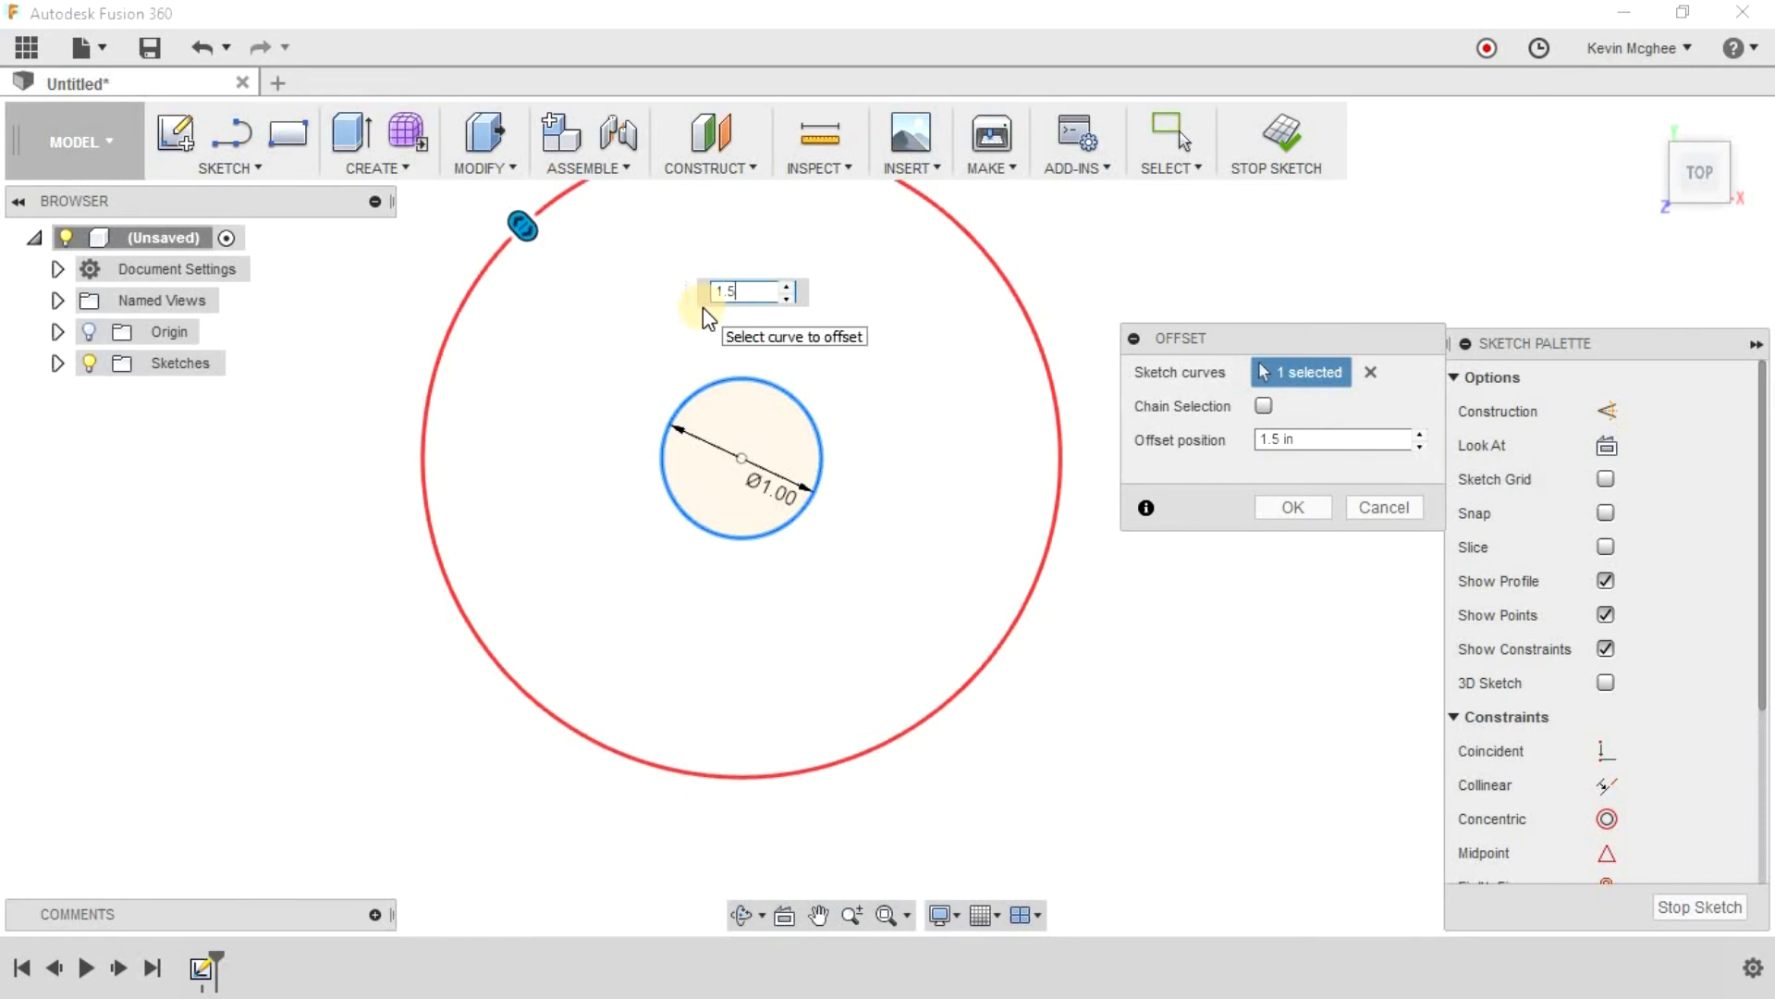
{"action": "key", "text": "Return"}
{"action": "middle_click_drag", "start_coordinate": [616, 364], "coordinate": [625, 469]}
{"action": "key", "text": "Escape"}
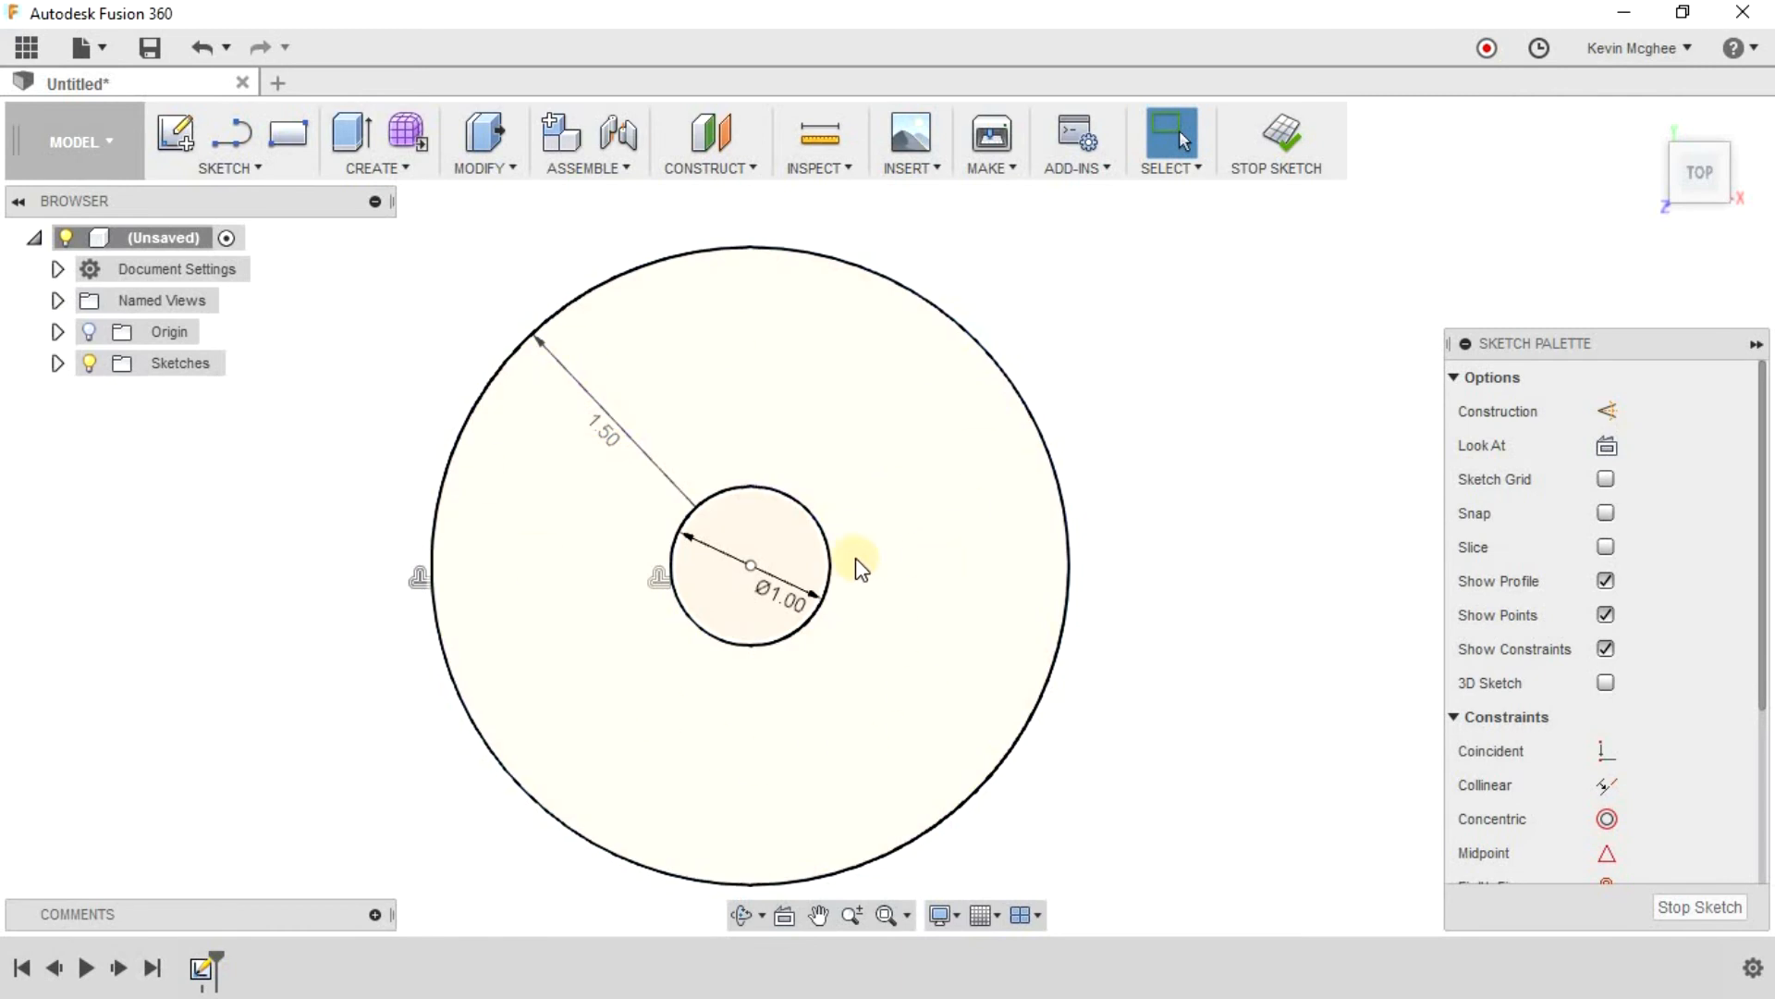
Step: Sketch a vertical line from the circles' center straight up to just beyond the outer circle
{"action": "left_click", "coordinate": [229, 168]}
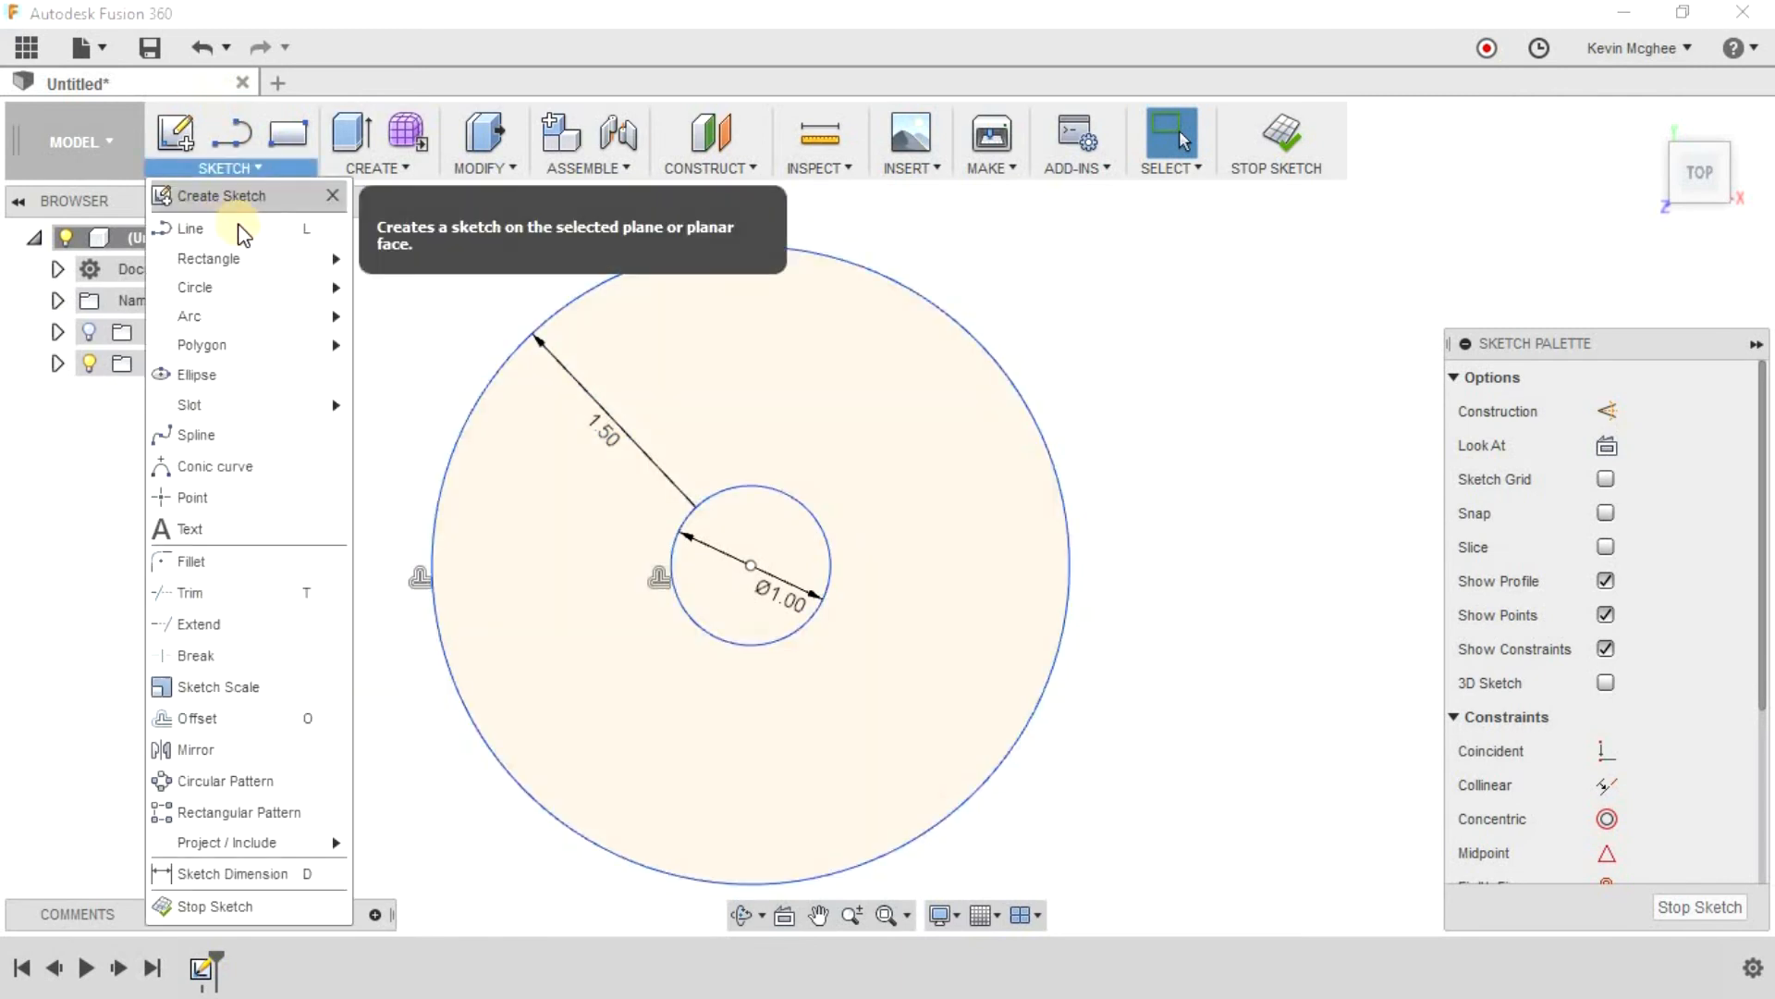
{"action": "left_click", "coordinate": [219, 227]}
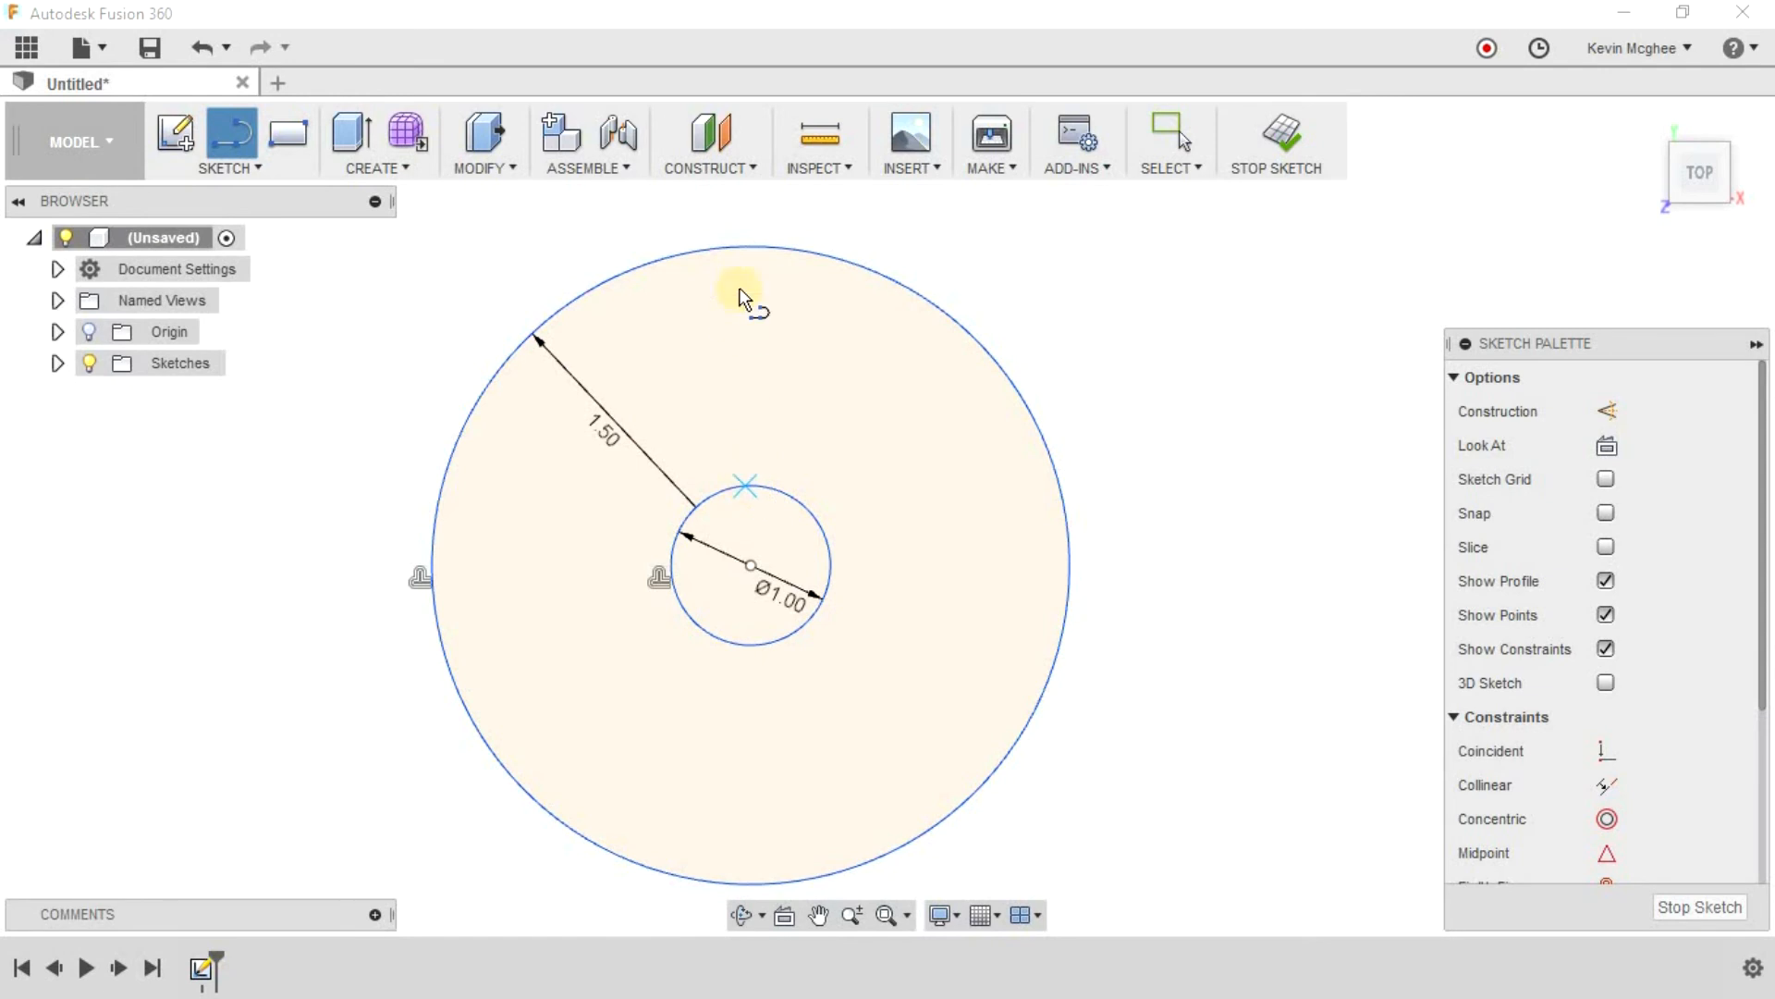
{"action": "left_click", "coordinate": [751, 564]}
{"action": "left_click", "coordinate": [751, 205]}
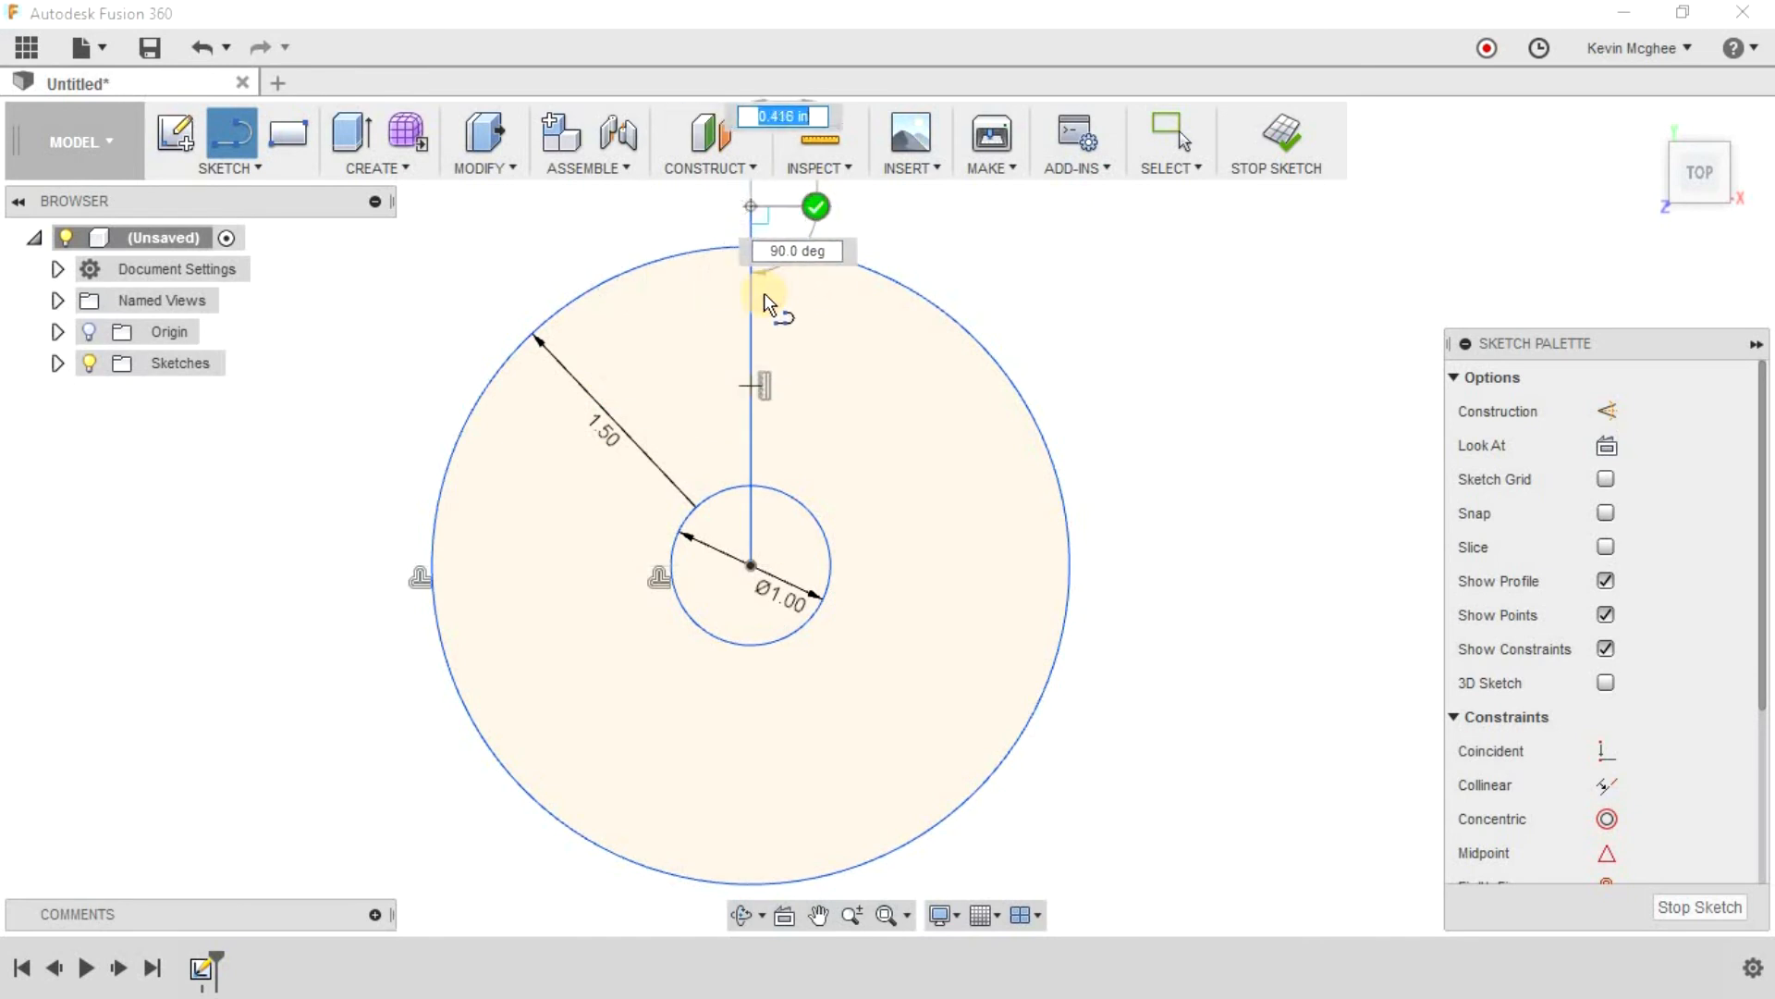
{"action": "key", "text": "Escape"}
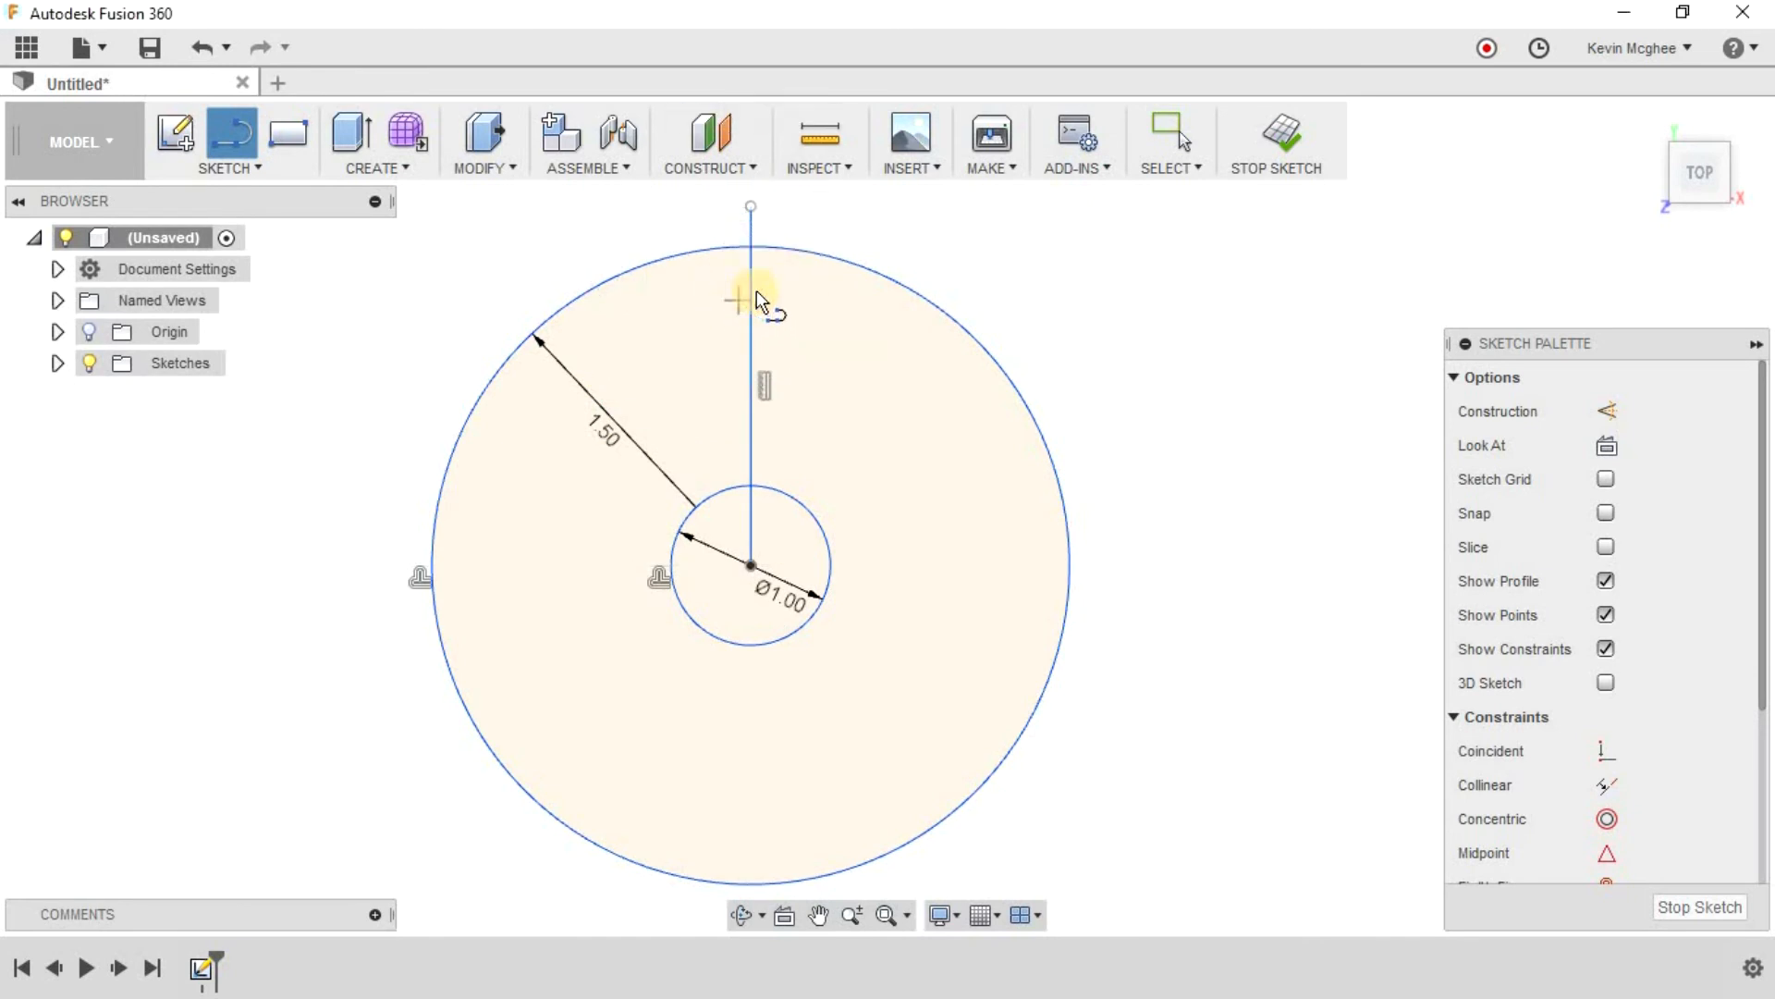
{"action": "key", "text": "Escape"}
Step: Trim the vertical line outside the outer circle and inside the inner circle so it only spans the ring
{"action": "left_click", "coordinate": [236, 169]}
{"action": "left_click", "coordinate": [182, 601]}
{"action": "left_click", "coordinate": [749, 225]}
{"action": "left_click", "coordinate": [747, 529]}
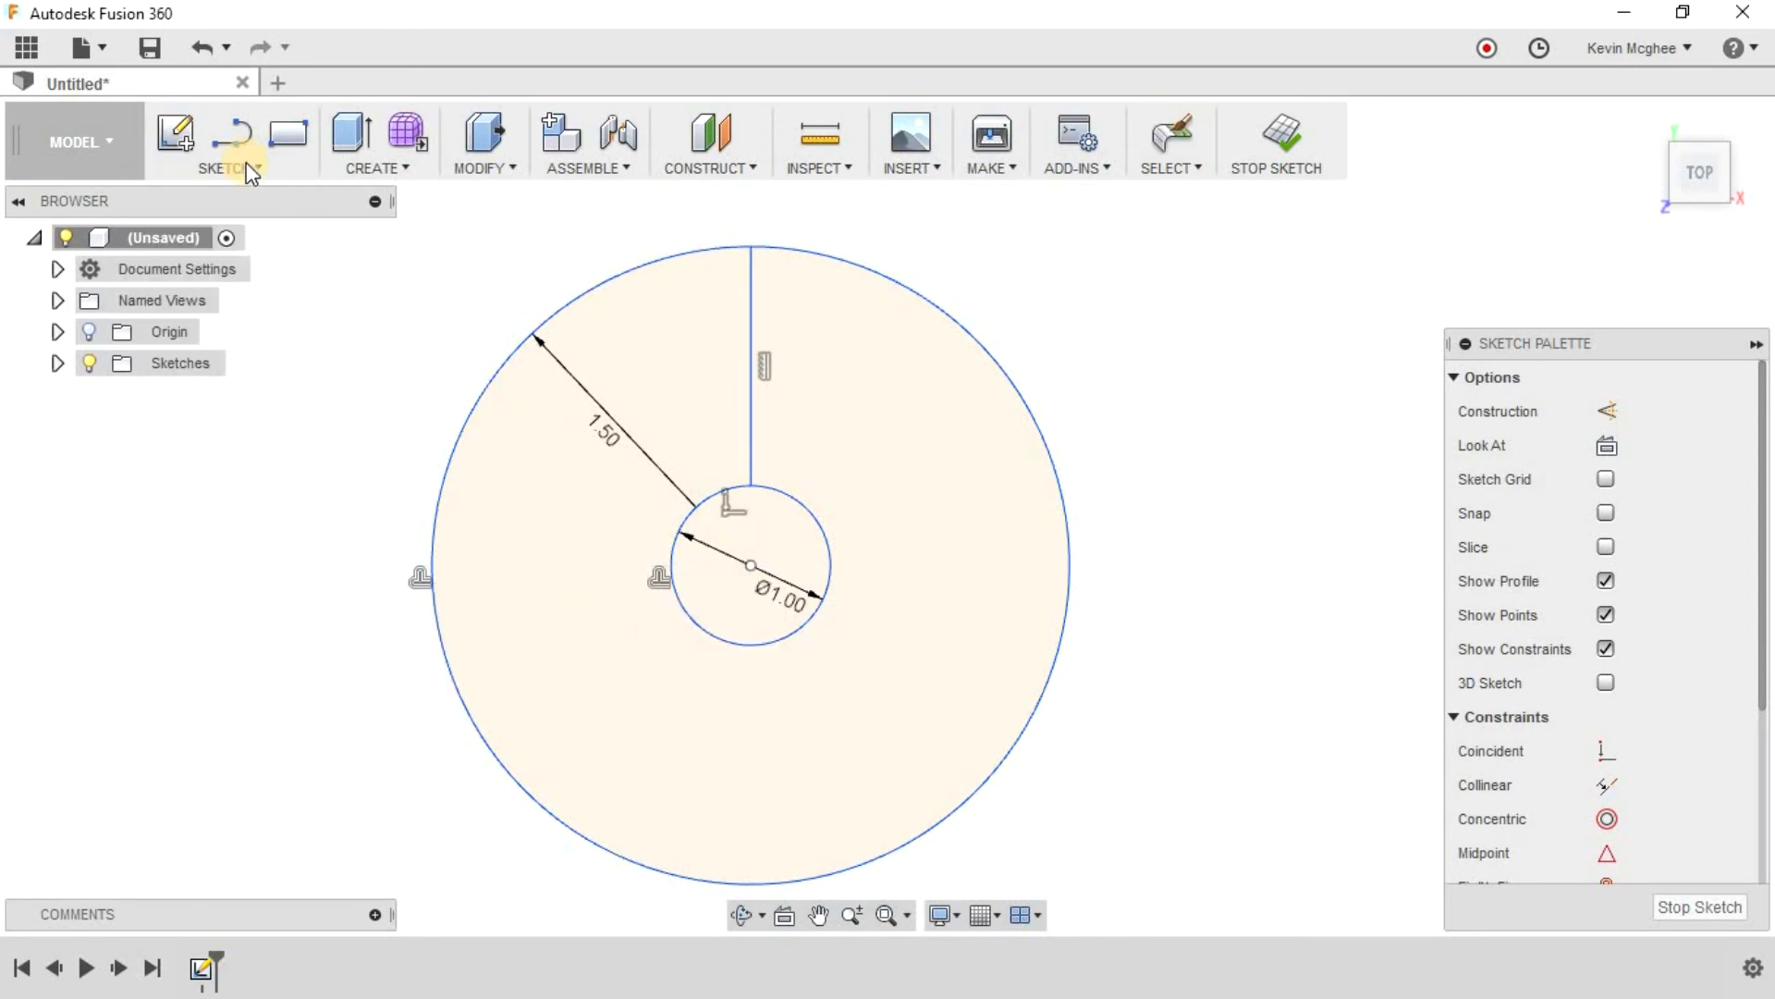
{"action": "key", "text": "Escape"}
Step: Convert the vertical line between the two circles to a construction line and clear the selection
{"action": "left_click", "coordinate": [749, 296]}
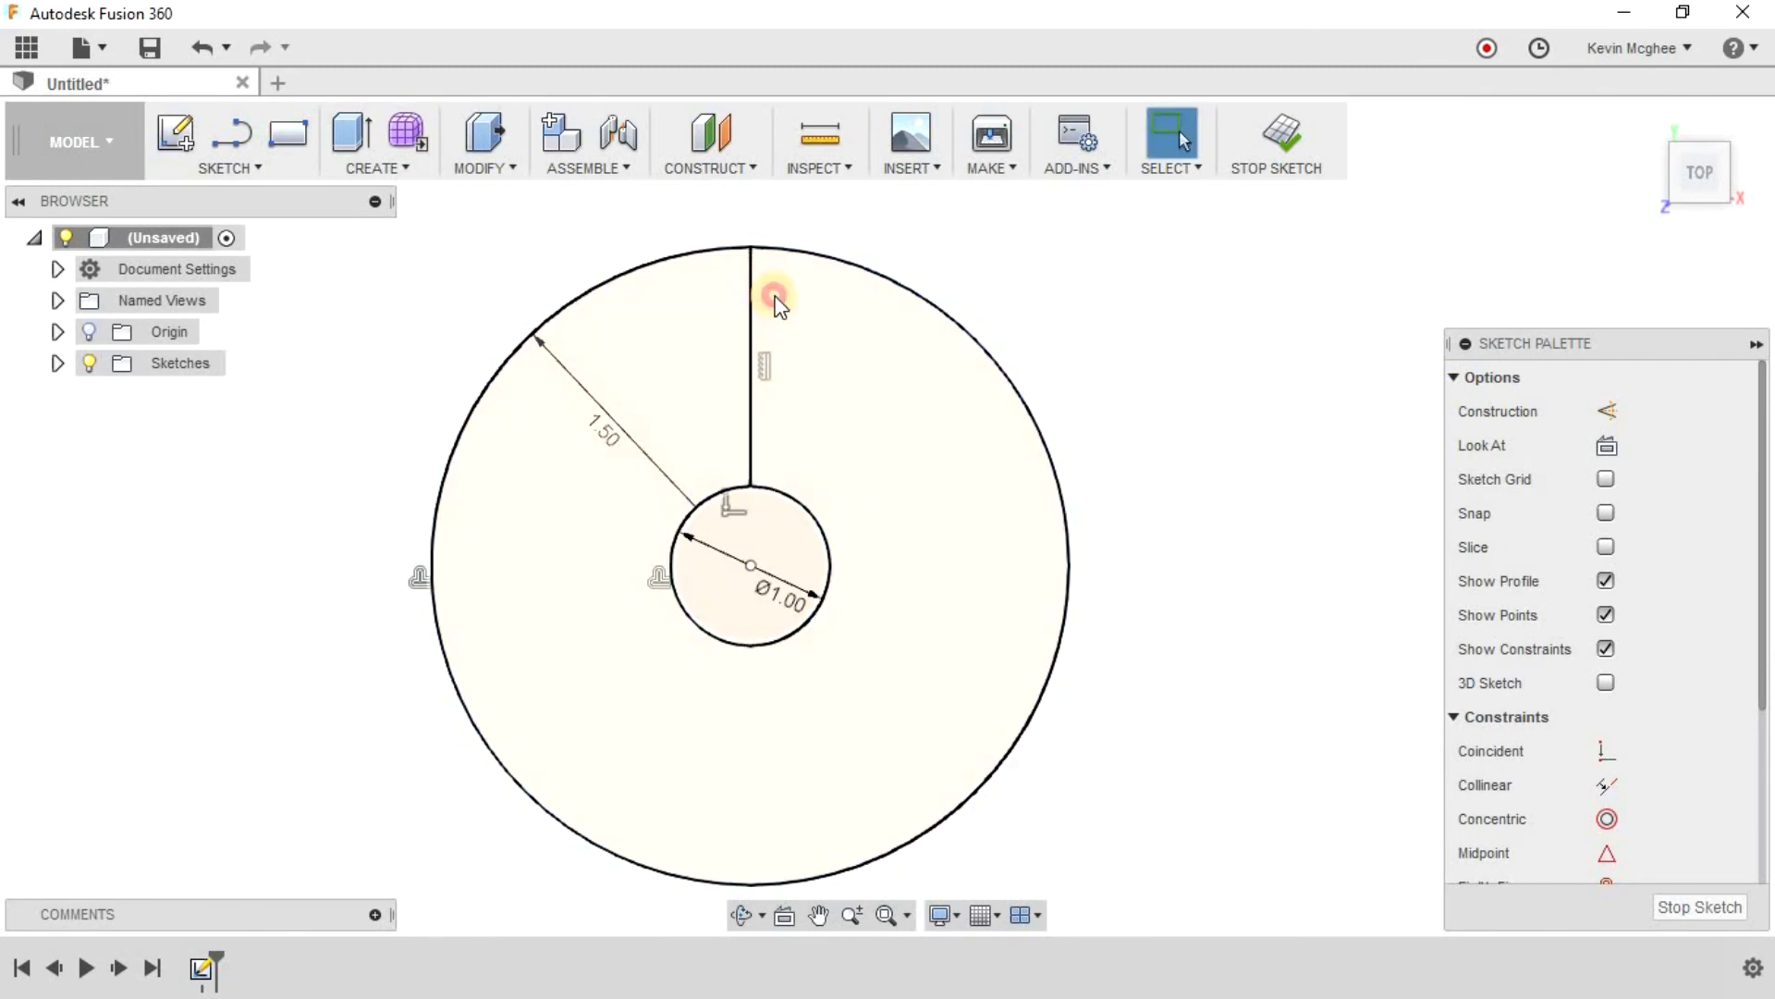
{"action": "left_click", "coordinate": [1607, 411]}
{"action": "left_click", "coordinate": [1255, 334]}
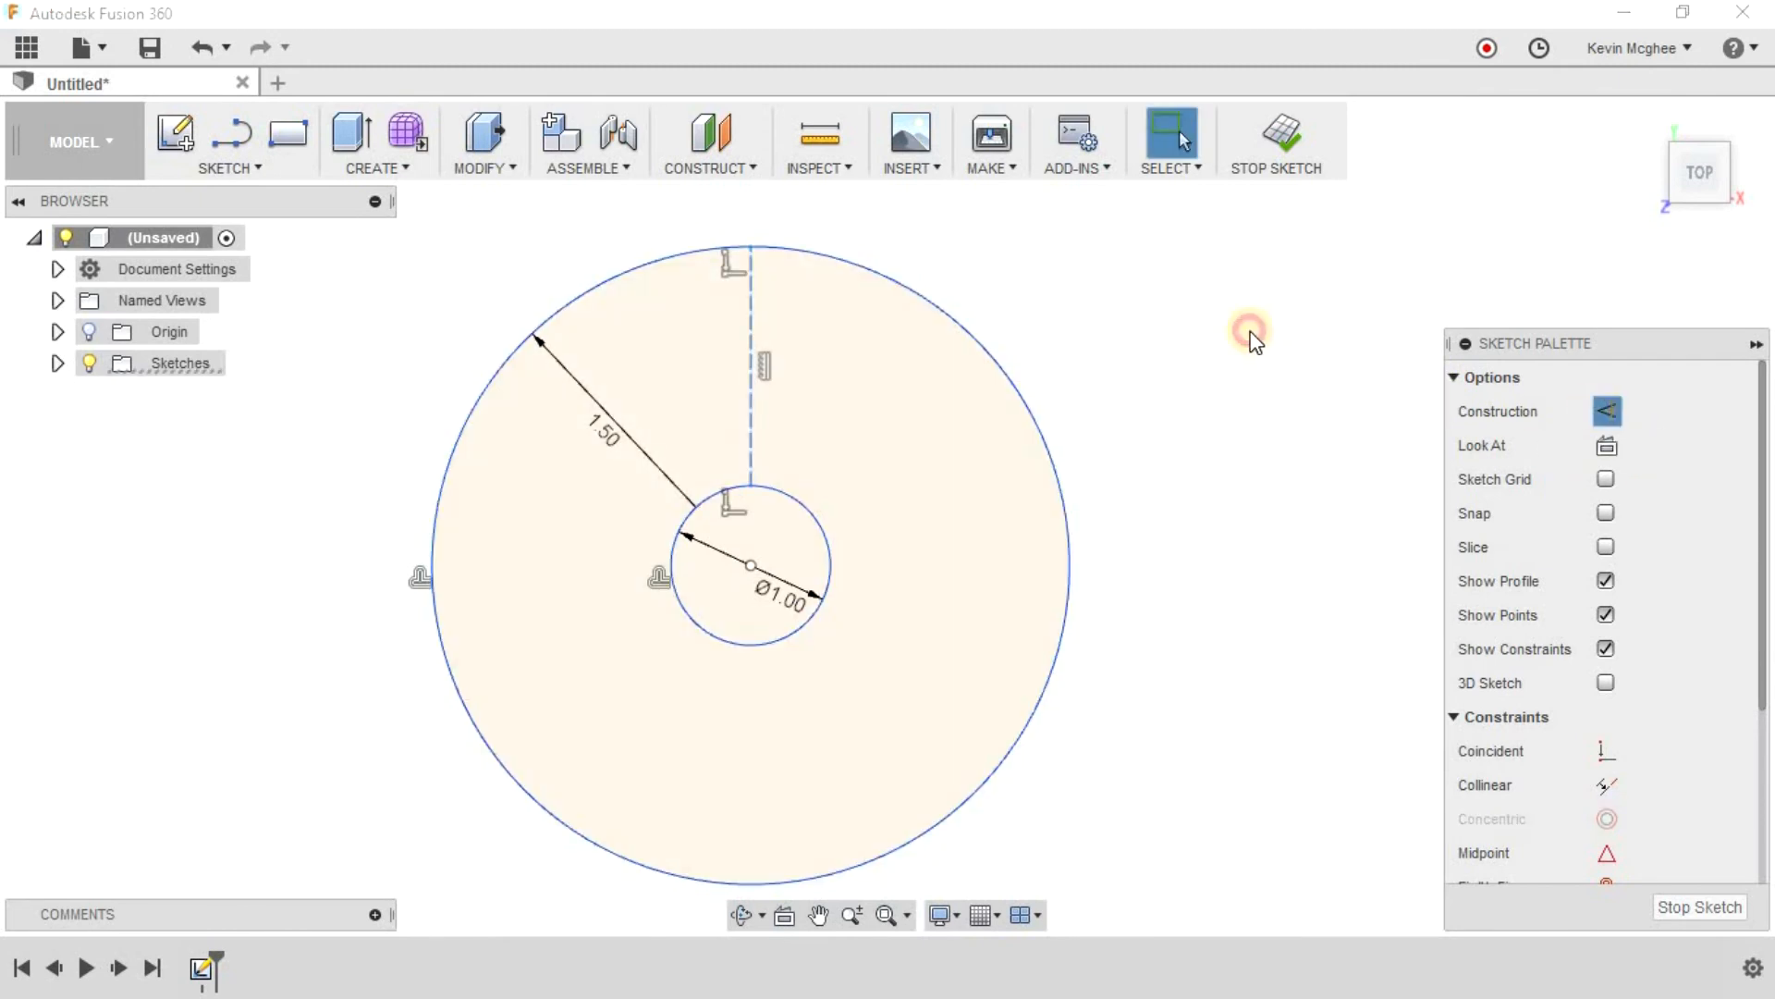
Step: Sketch a 0.5 in diameter circle centered on the midpoint of the vertical construction line
{"action": "left_click", "coordinate": [242, 169]}
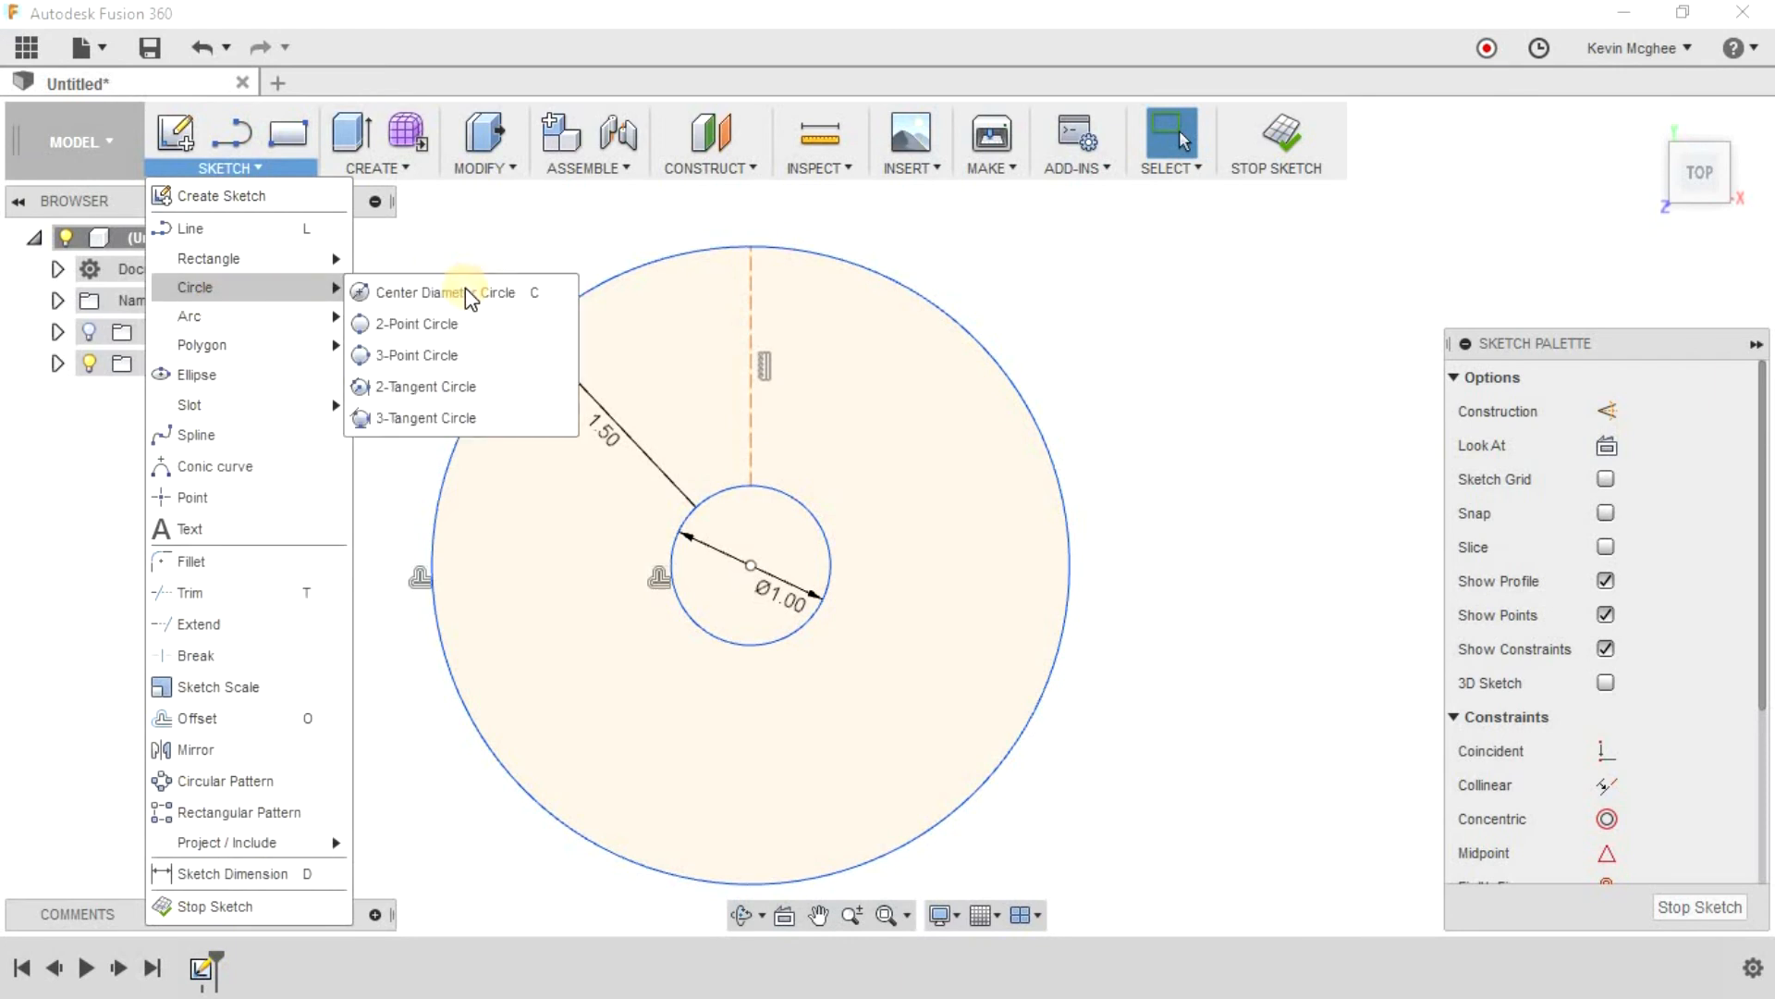
{"action": "left_click", "coordinate": [463, 289]}
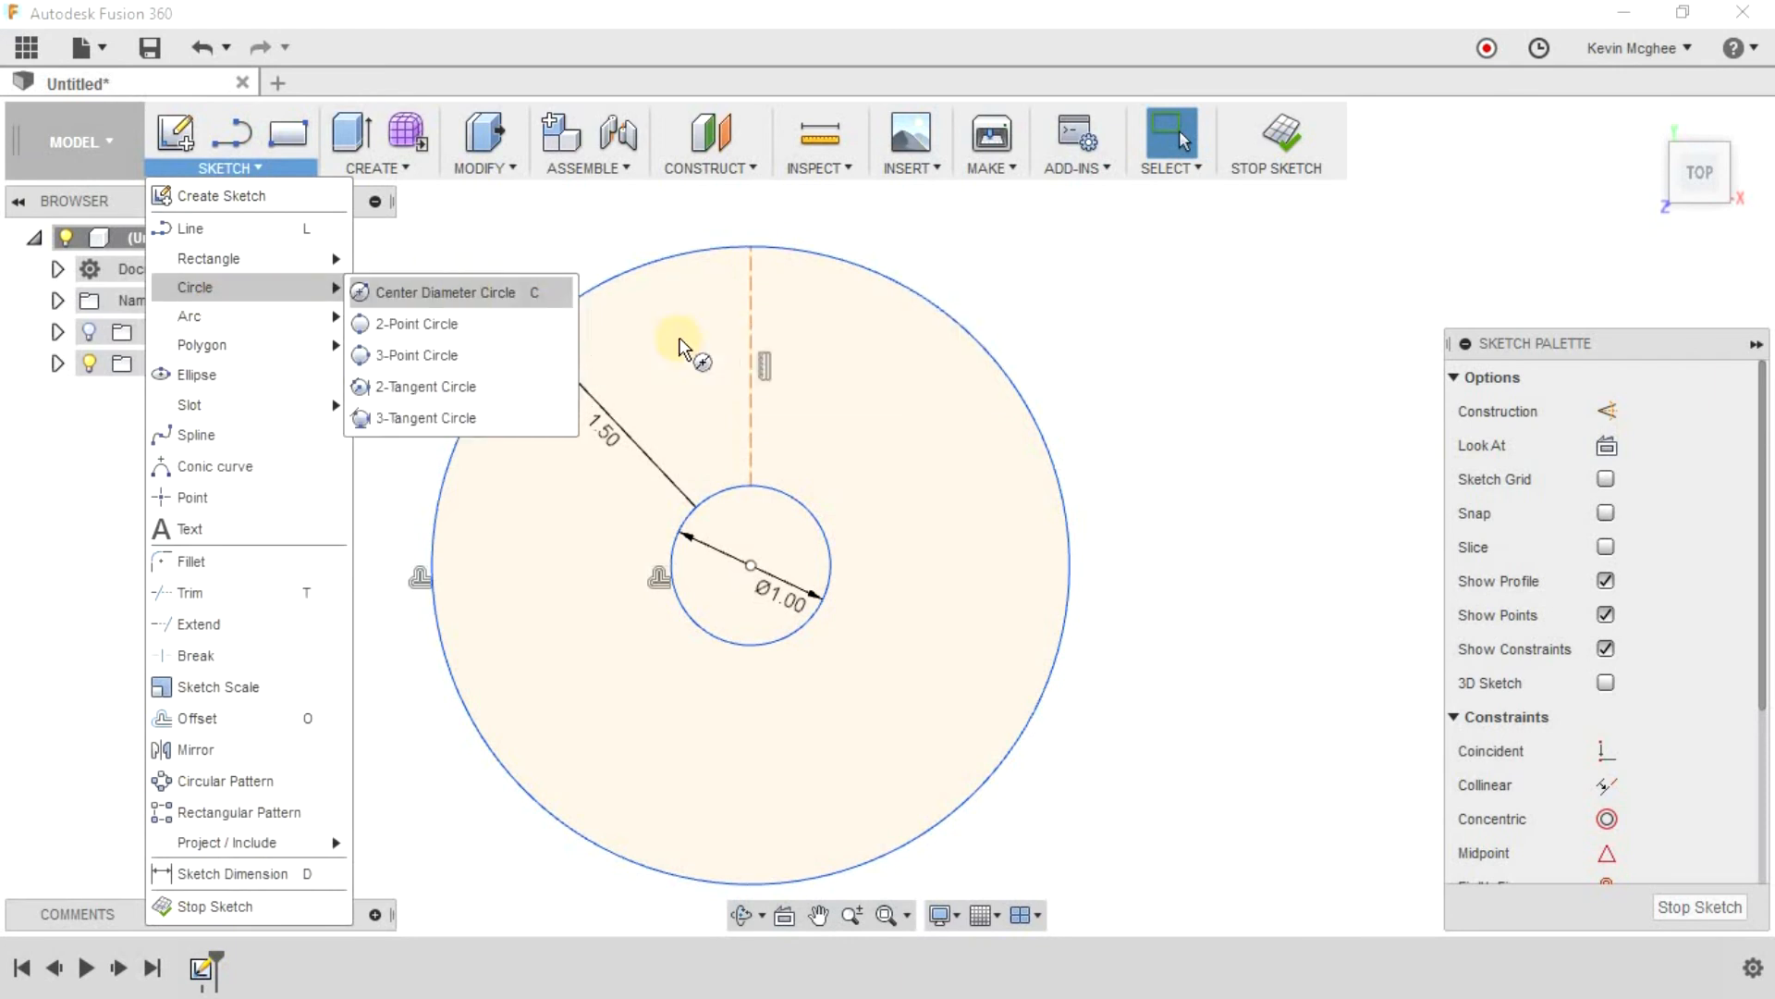
{"action": "left_click", "coordinate": [754, 370]}
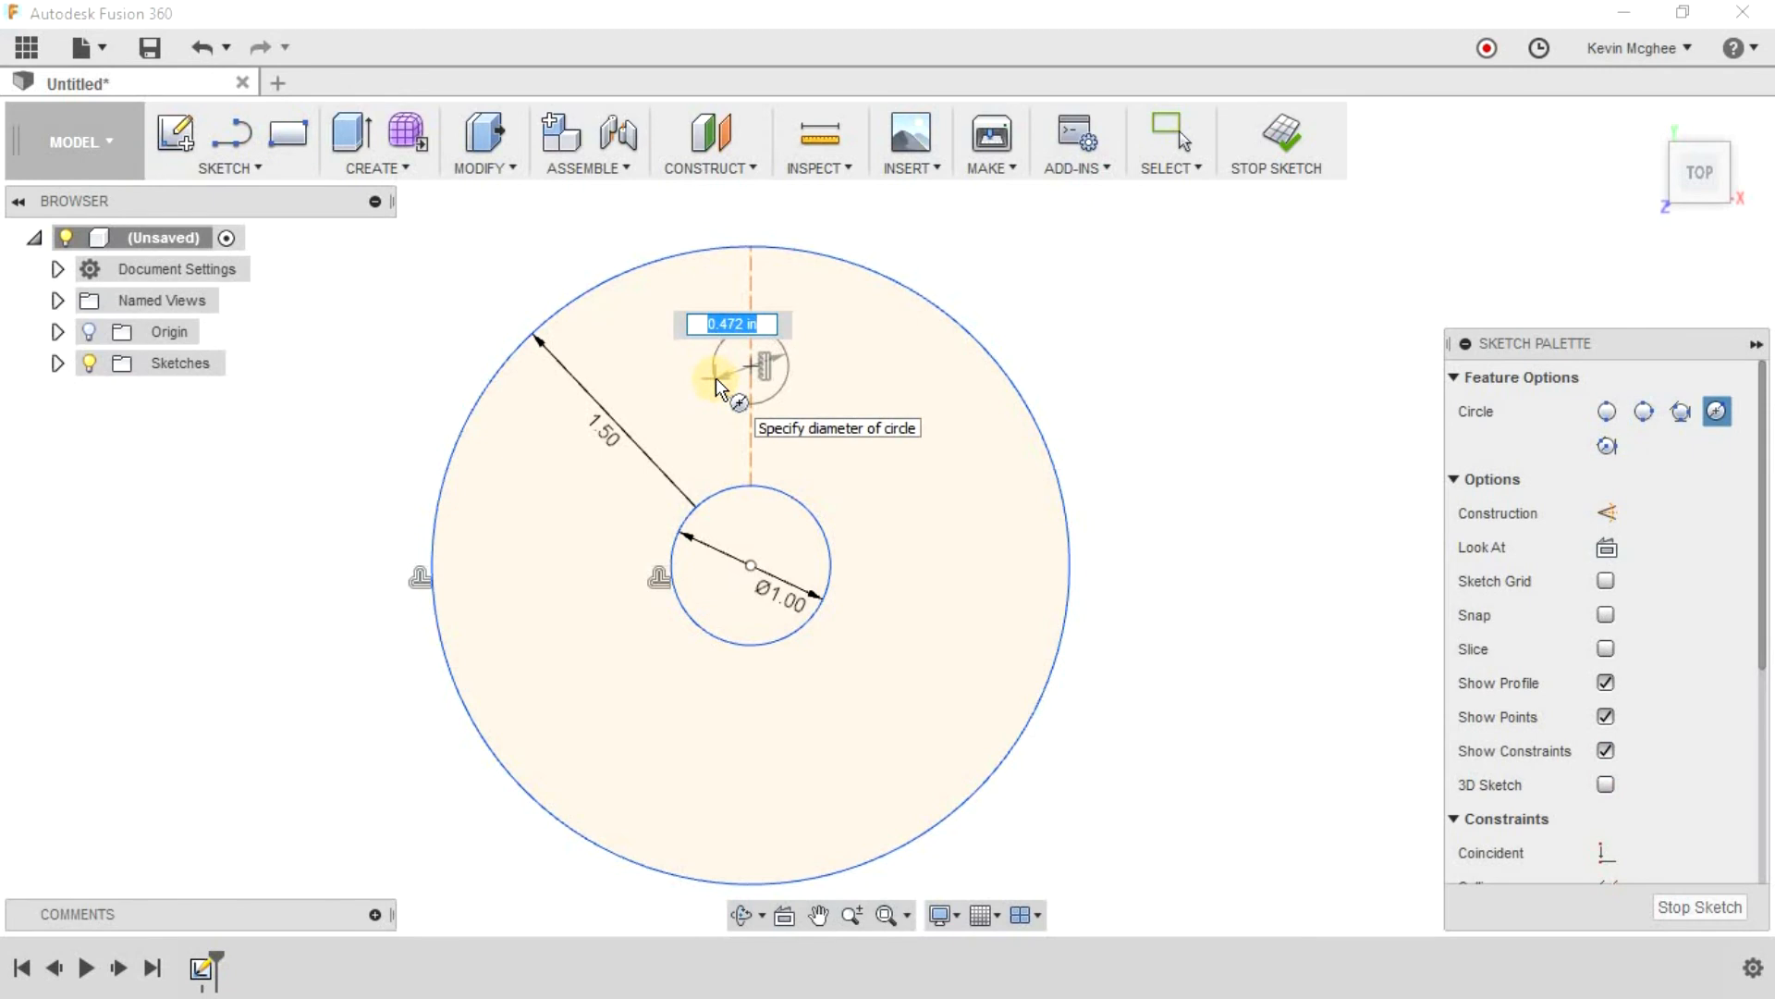
{"action": "type", "text": "0.5"}
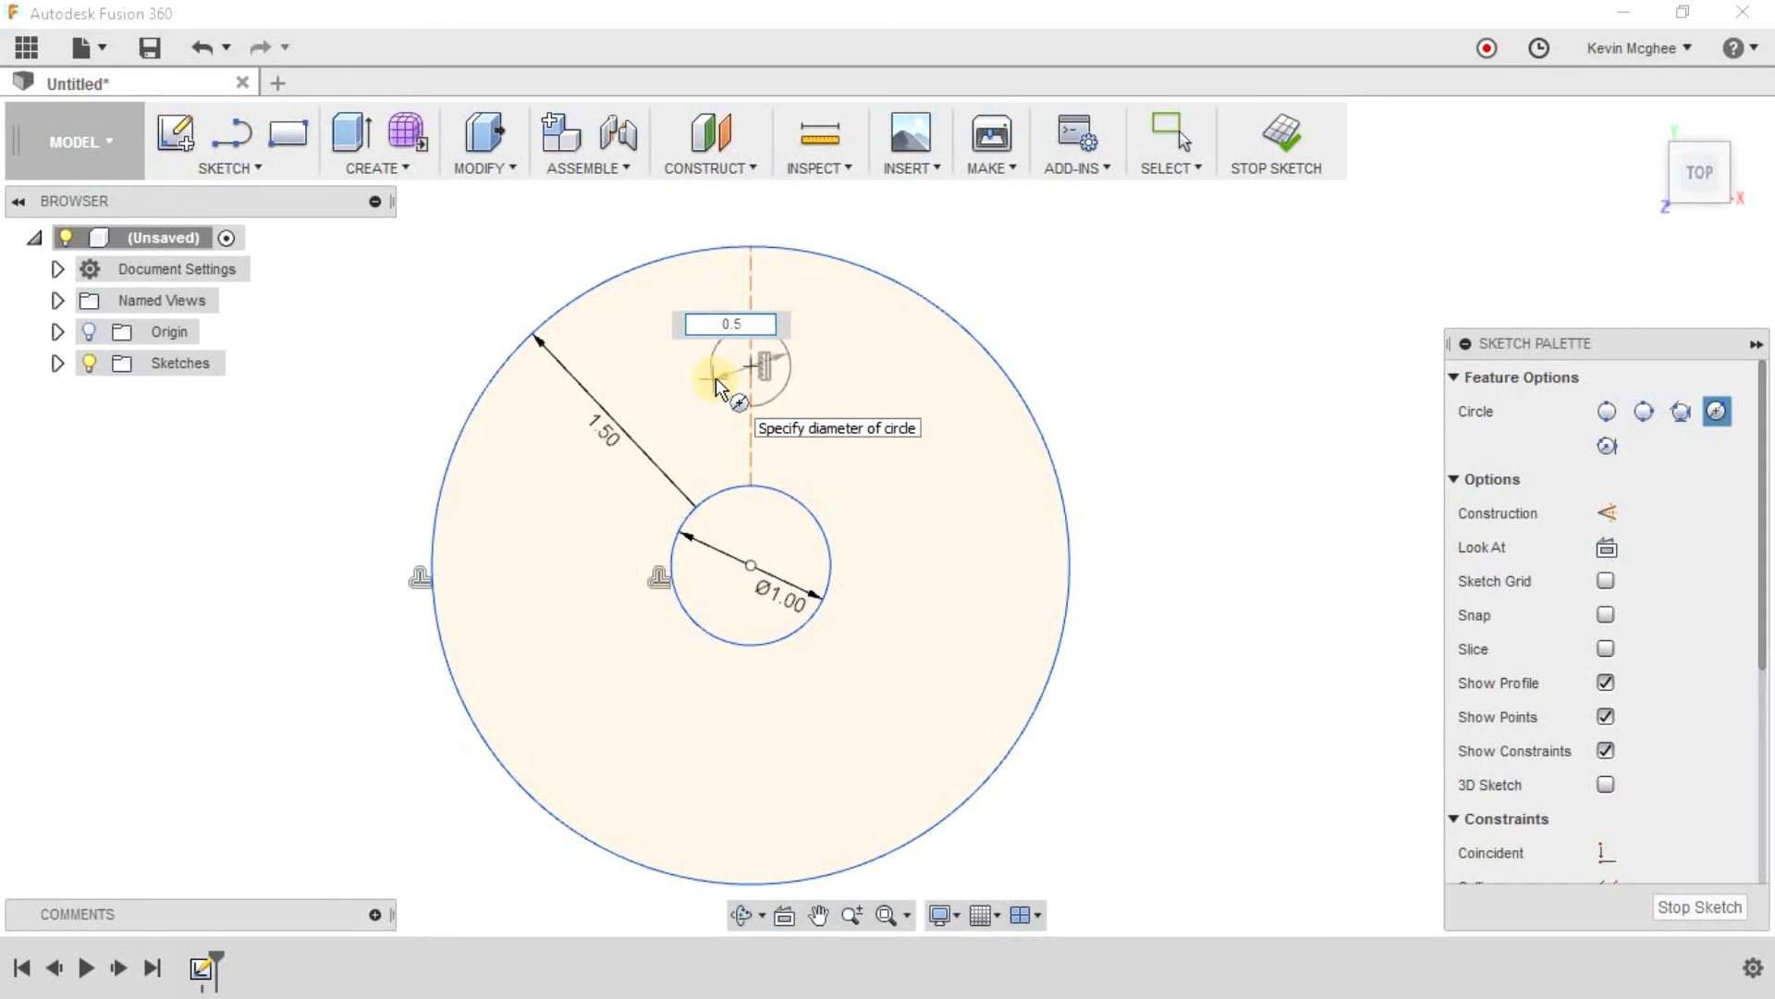
{"action": "key", "text": "Tab"}
{"action": "left_click", "coordinate": [716, 377]}
{"action": "key", "text": "Escape"}
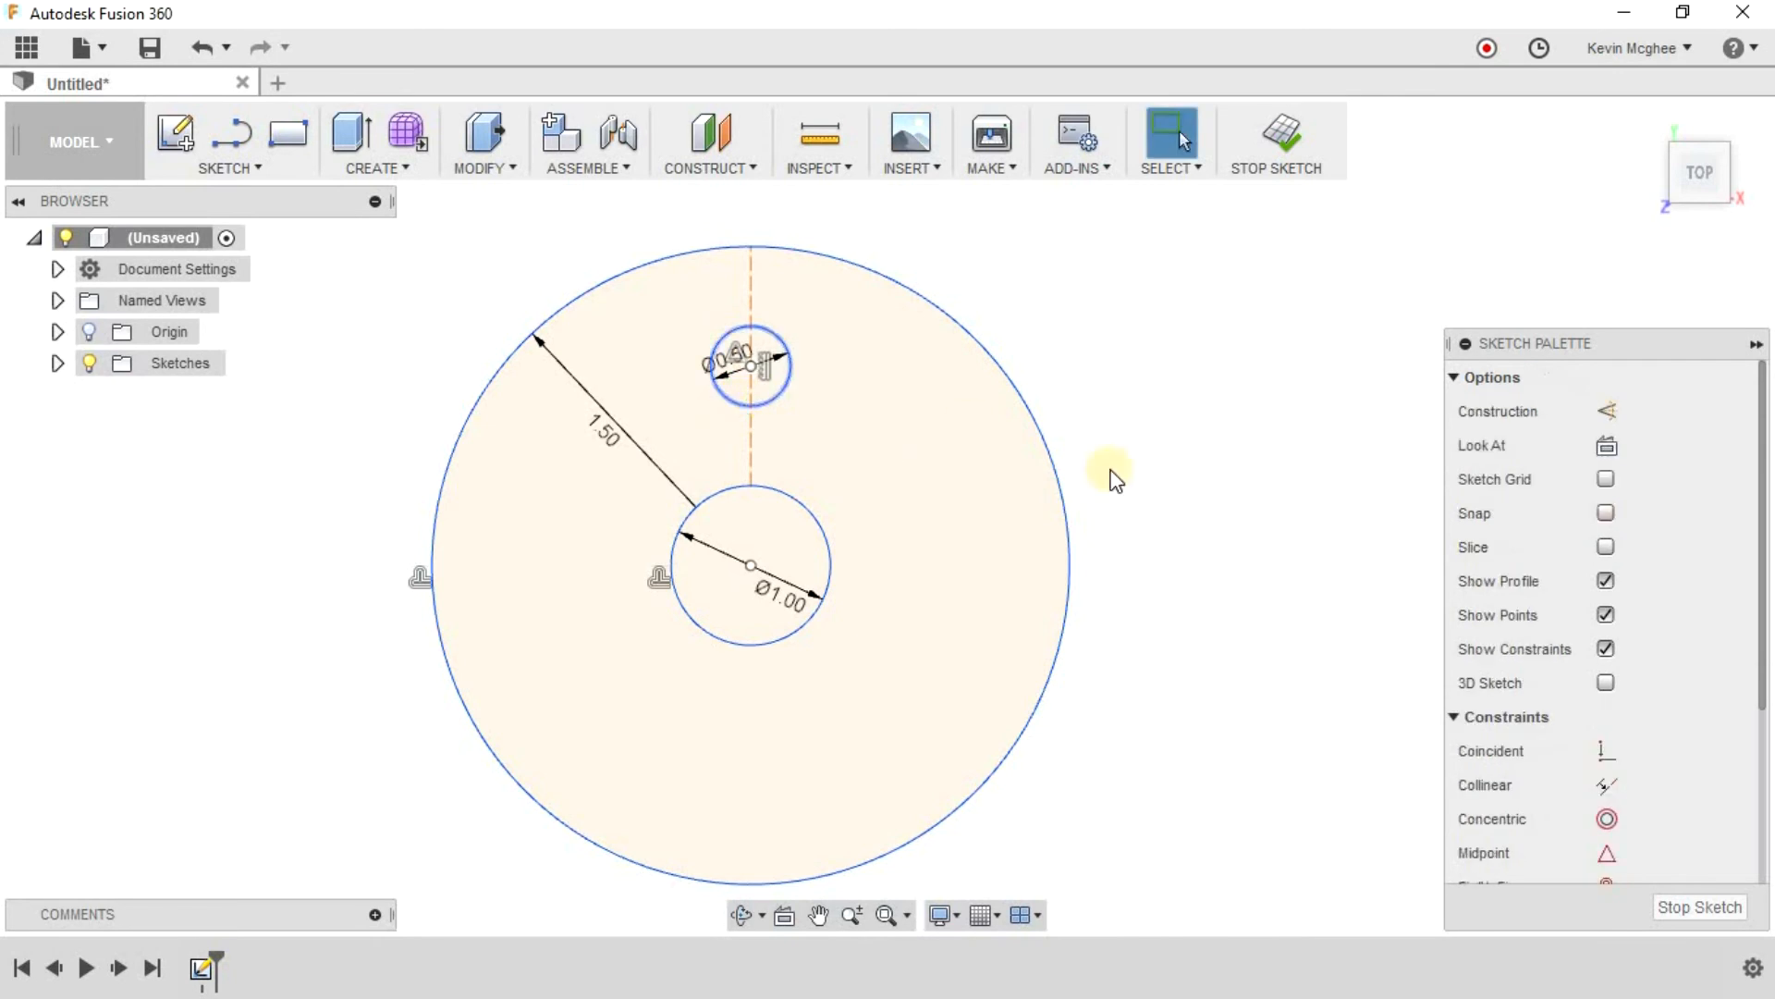
Step: Turn off the display of constraints in the sketch, keeping profiles and points shown
{"action": "left_click", "coordinate": [1605, 582]}
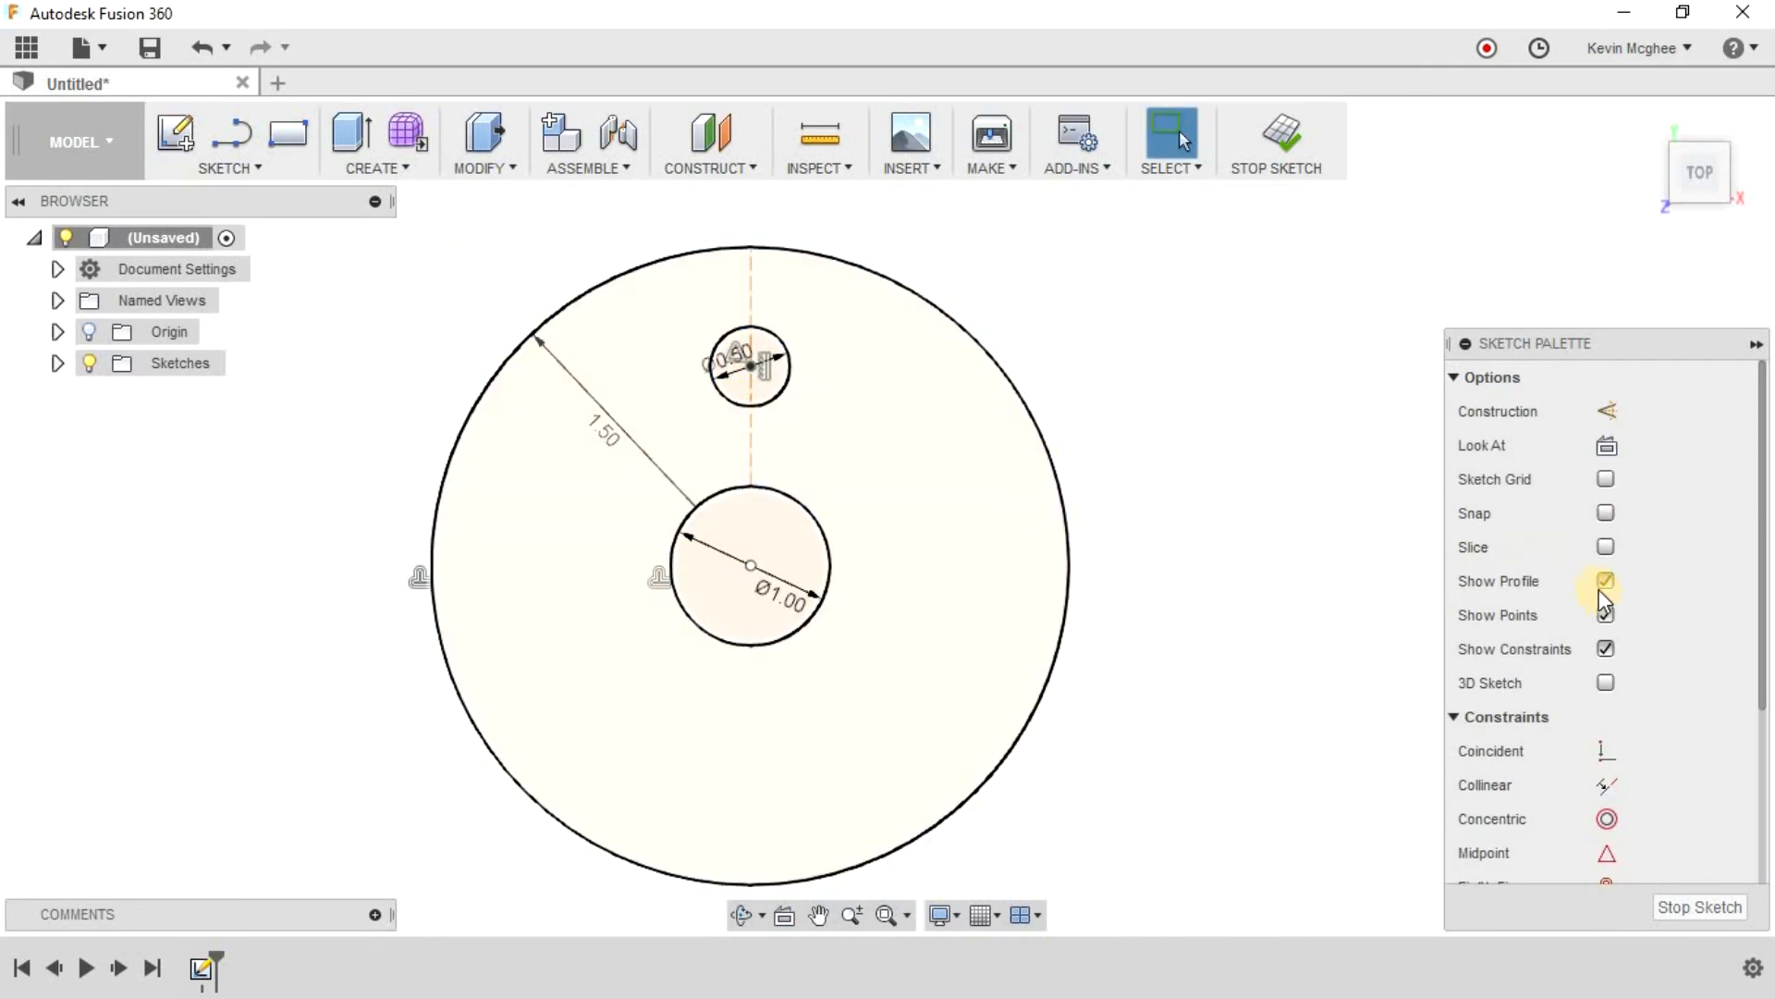
{"action": "left_click", "coordinate": [1605, 648]}
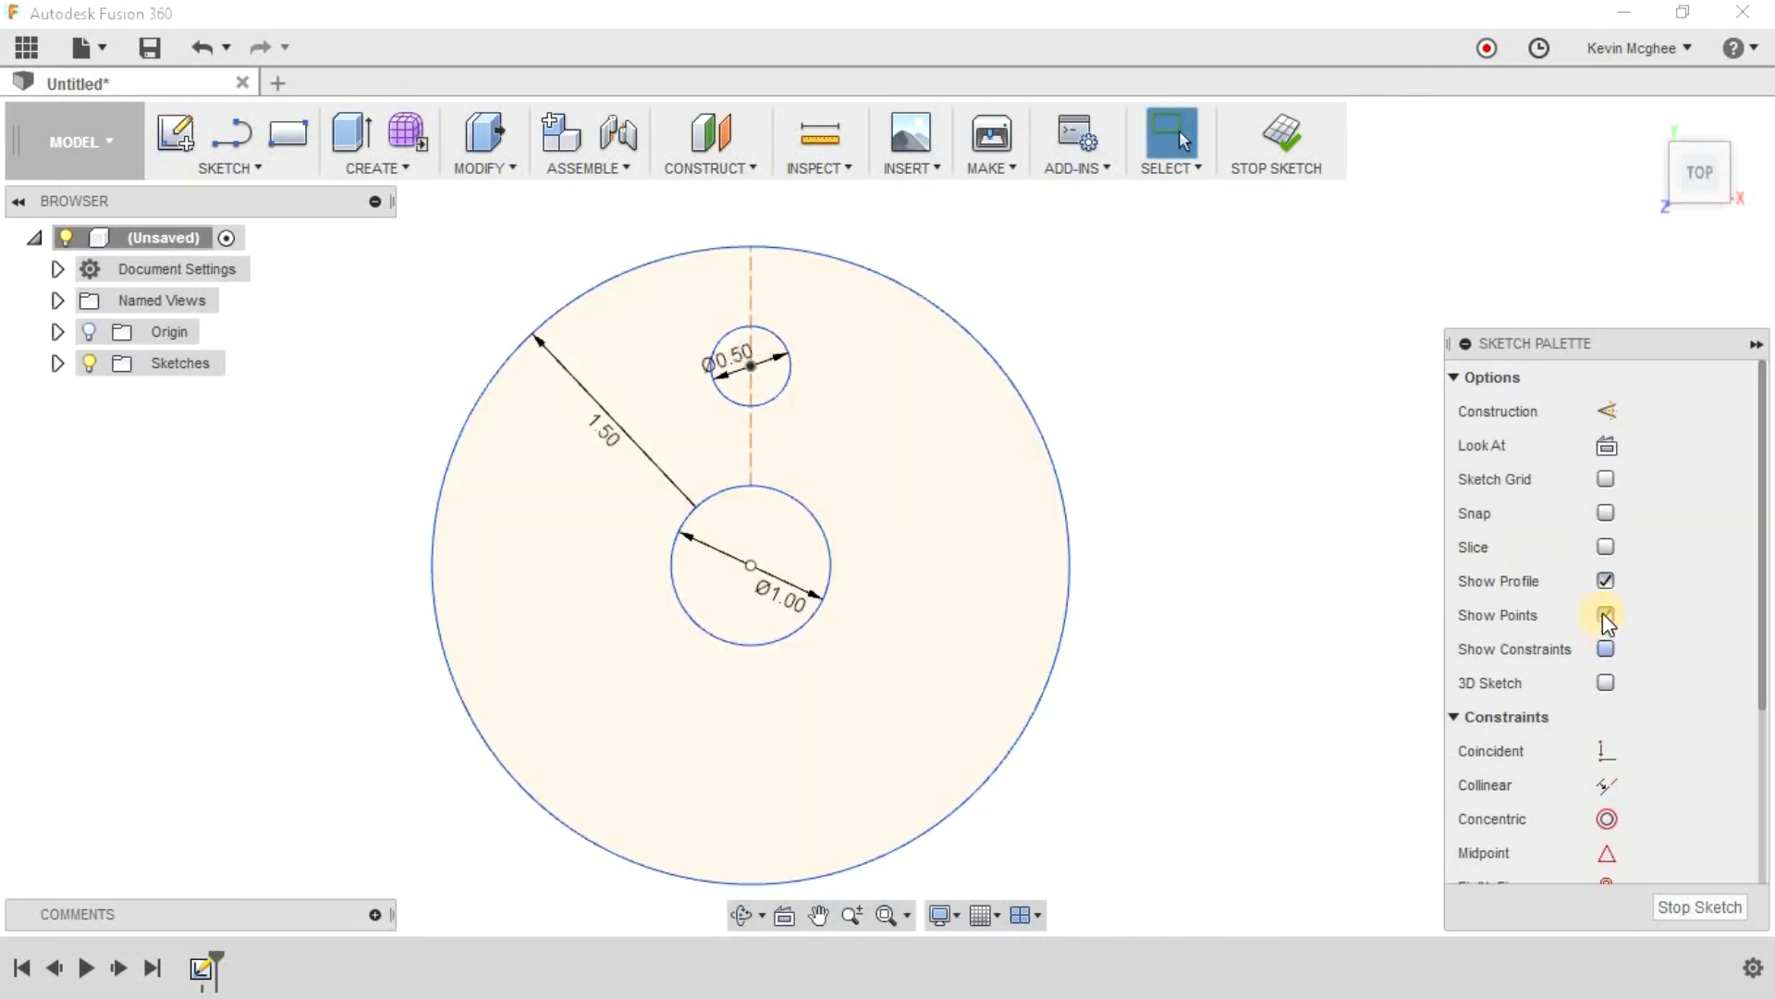
{"action": "left_click", "coordinate": [1606, 614]}
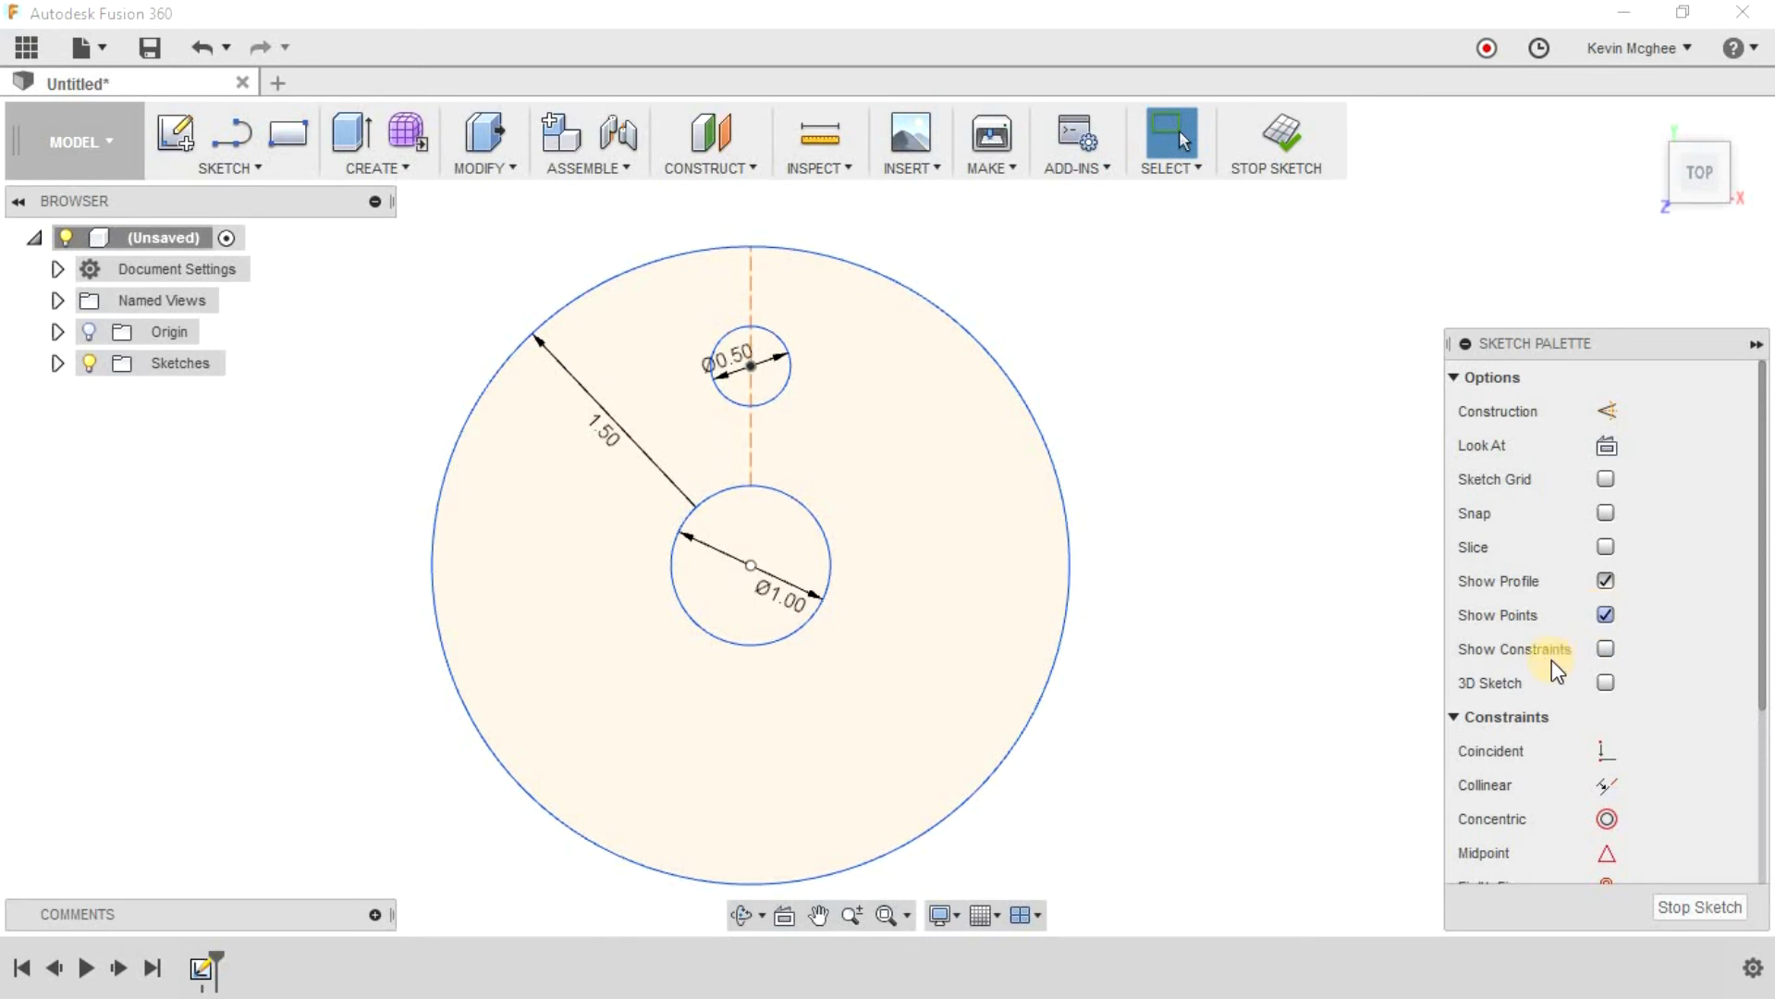
Step: Delete the small circle's diameter, the 1.50 offset and the inner circle's diameter dimensions
{"action": "left_click", "coordinate": [735, 356]}
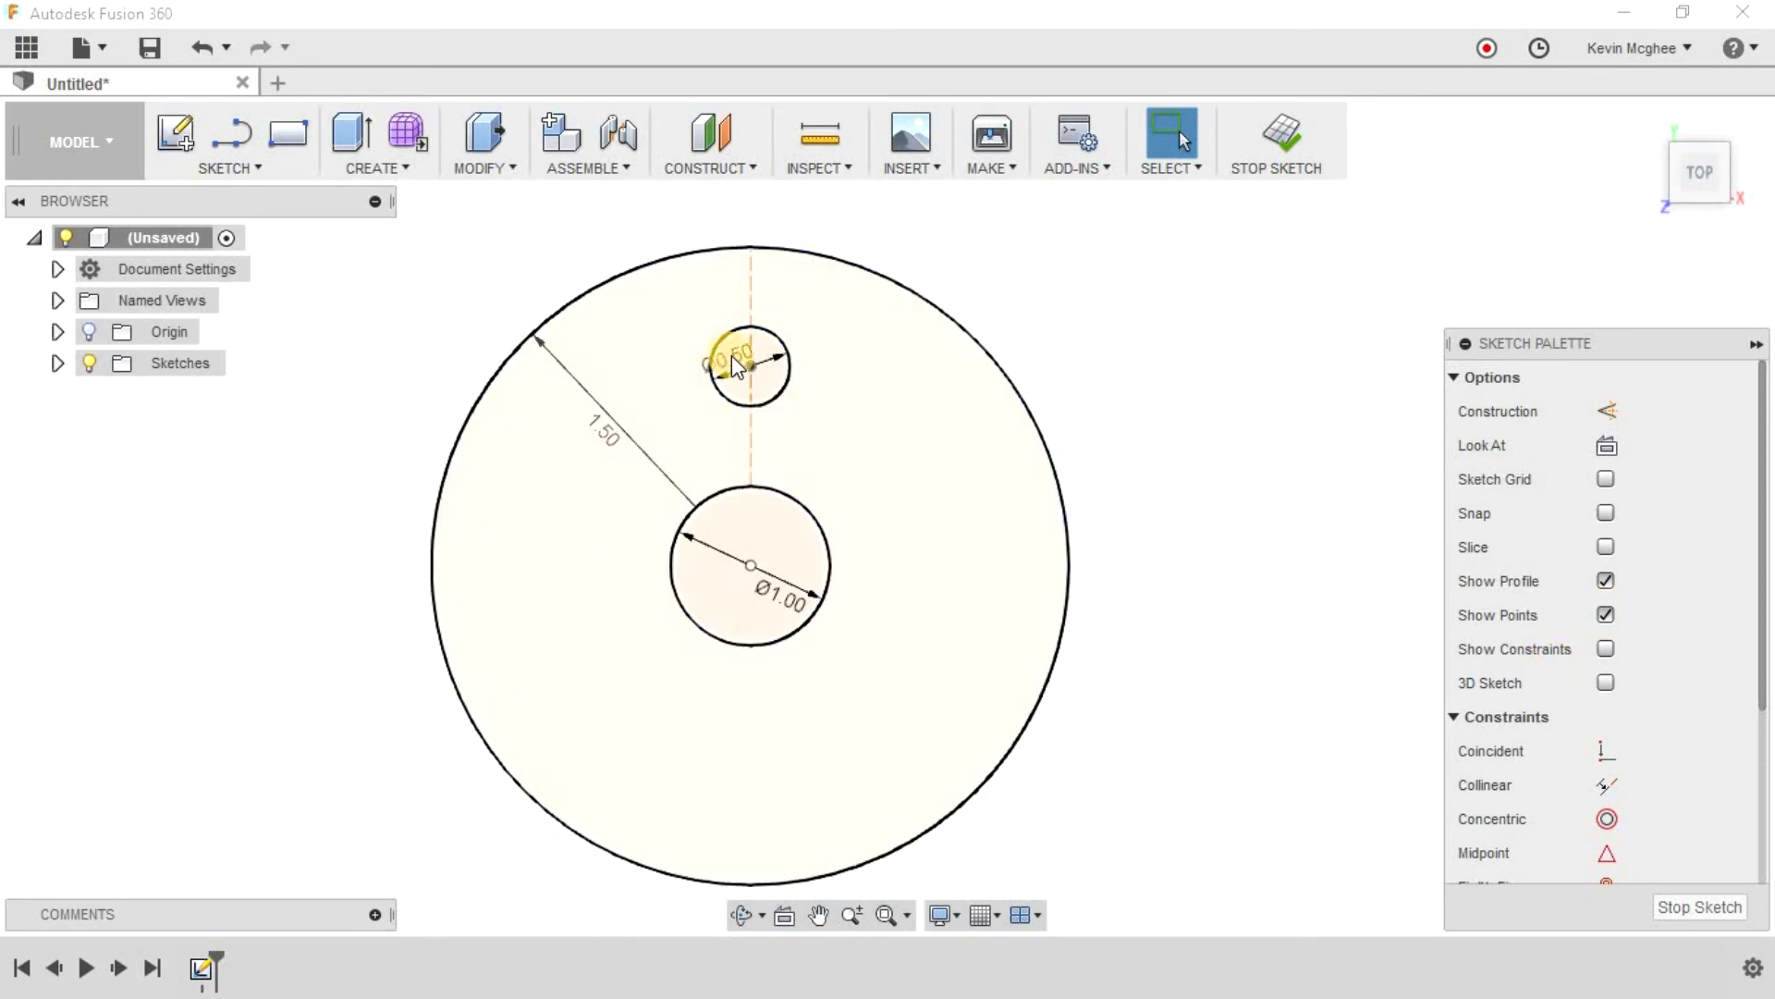
{"action": "left_click", "coordinate": [739, 356]}
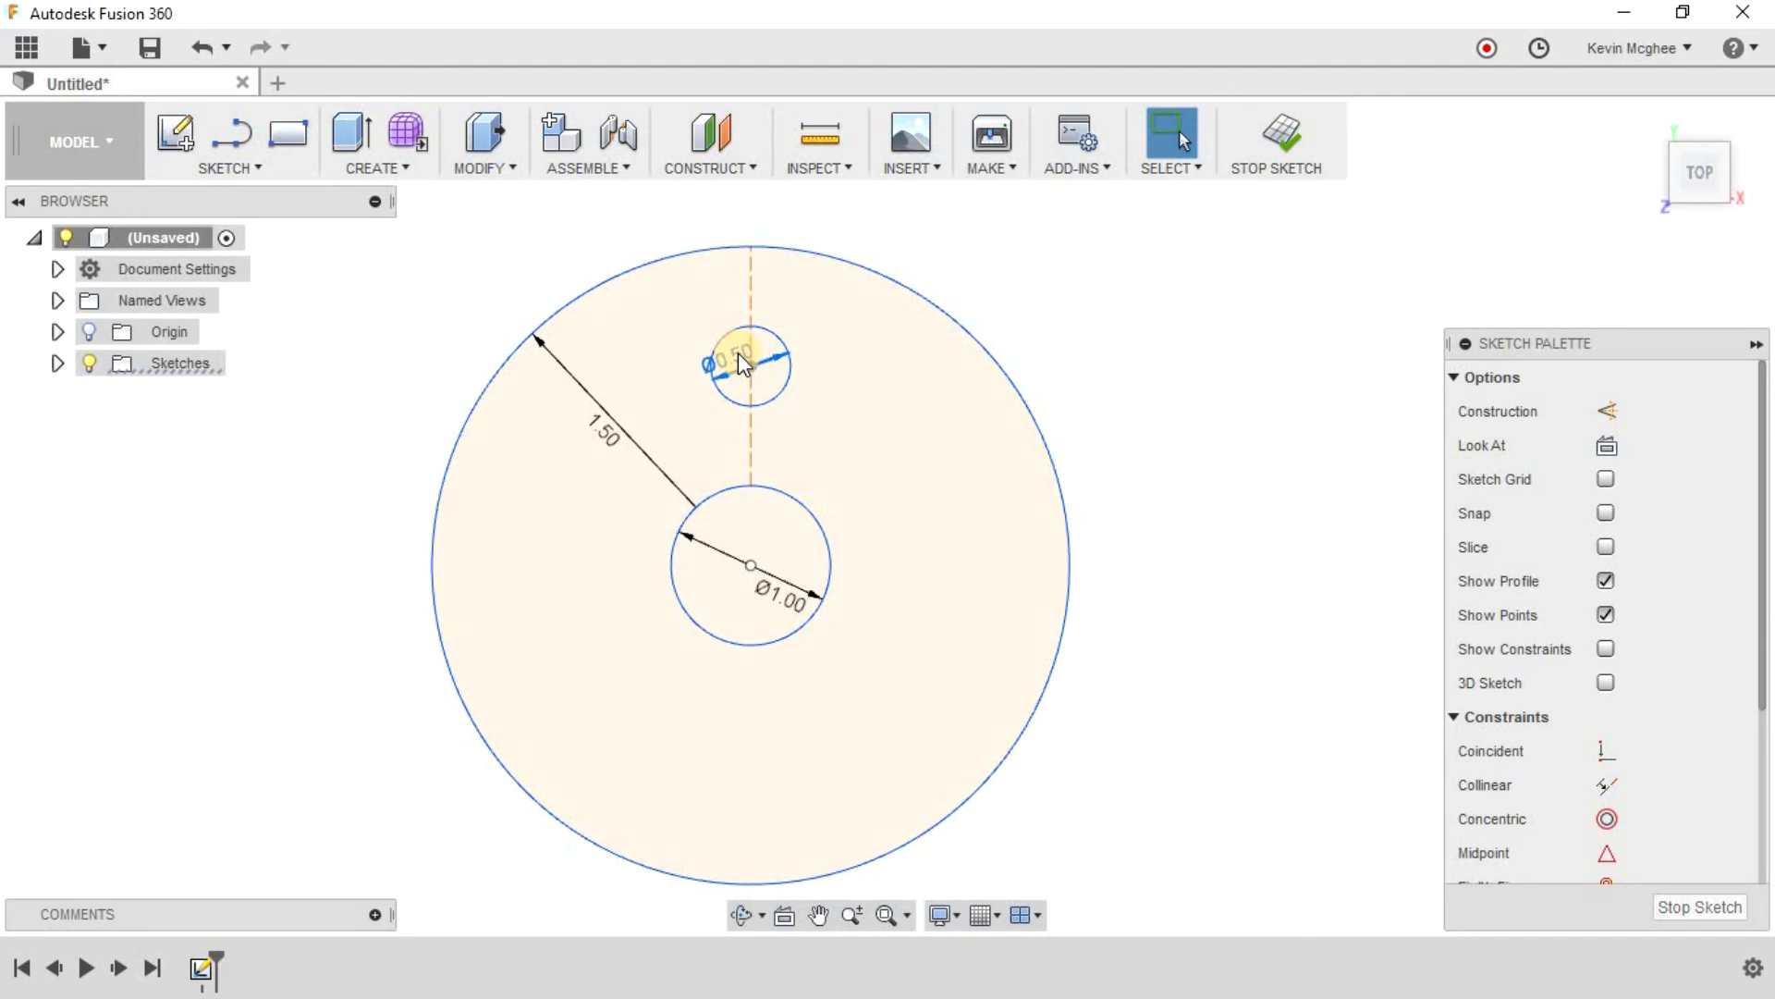
{"action": "key", "text": "Delete"}
{"action": "left_click", "coordinate": [608, 427]}
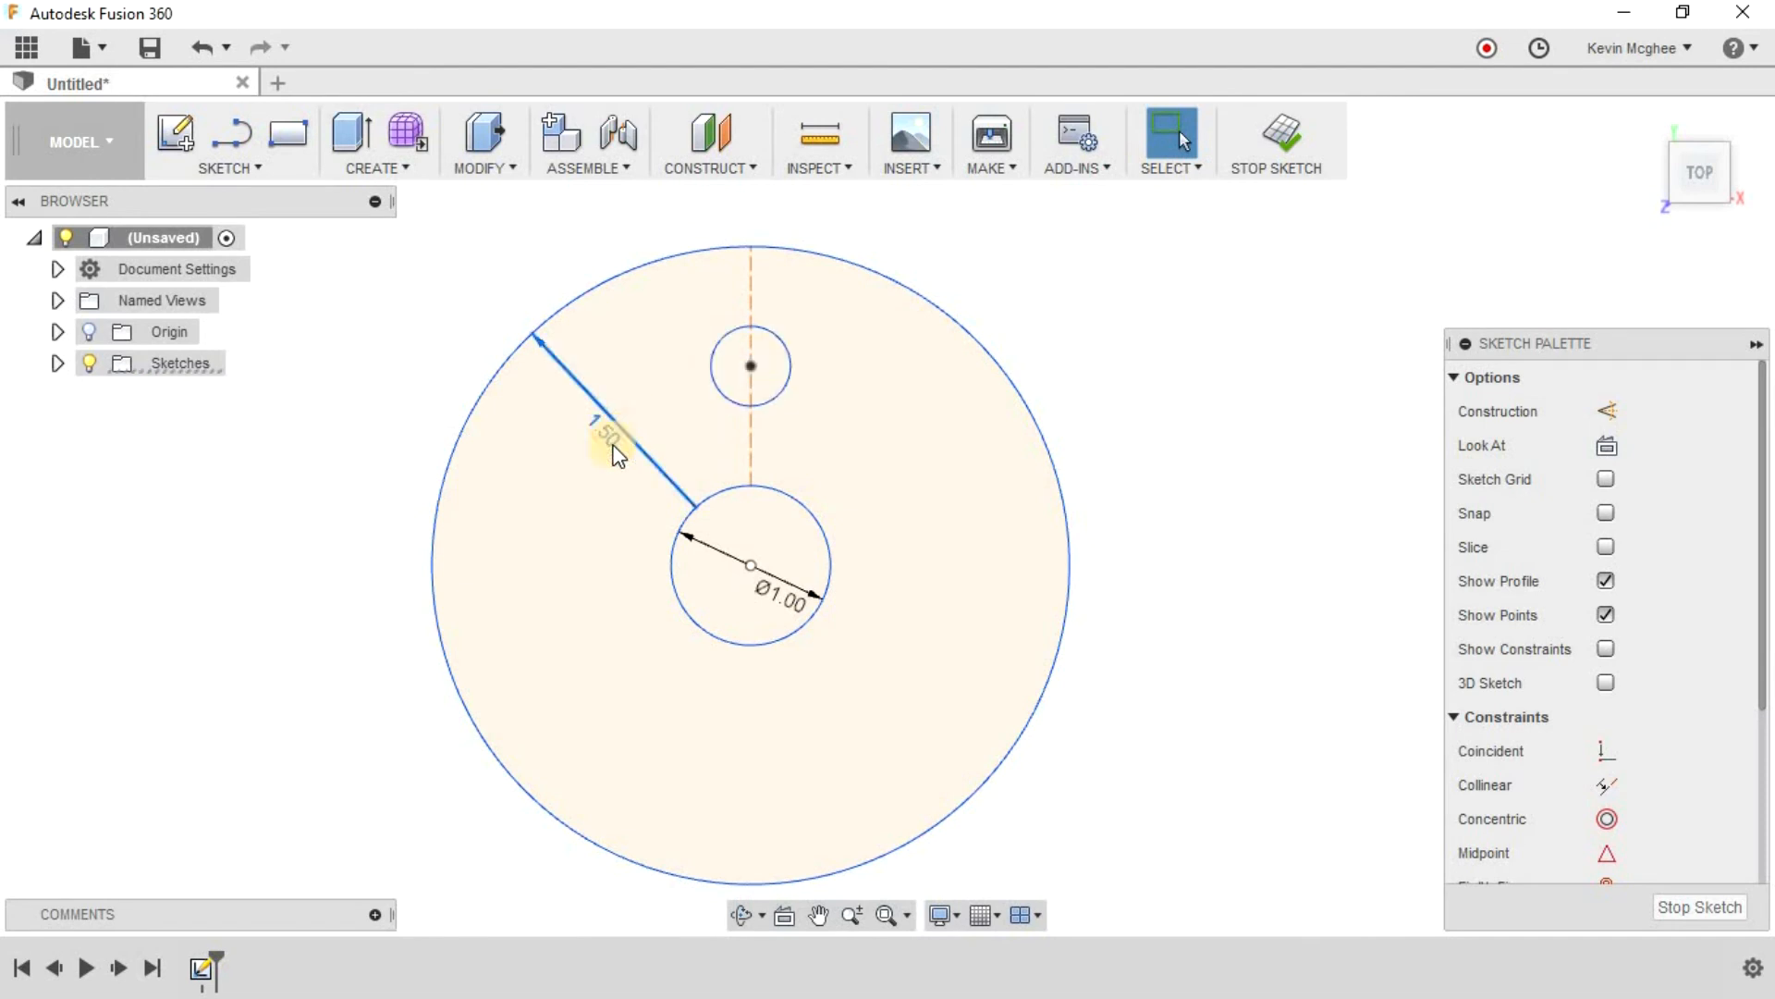
{"action": "key", "text": "Delete"}
{"action": "left_click", "coordinate": [782, 599]}
{"action": "key", "text": "Delete"}
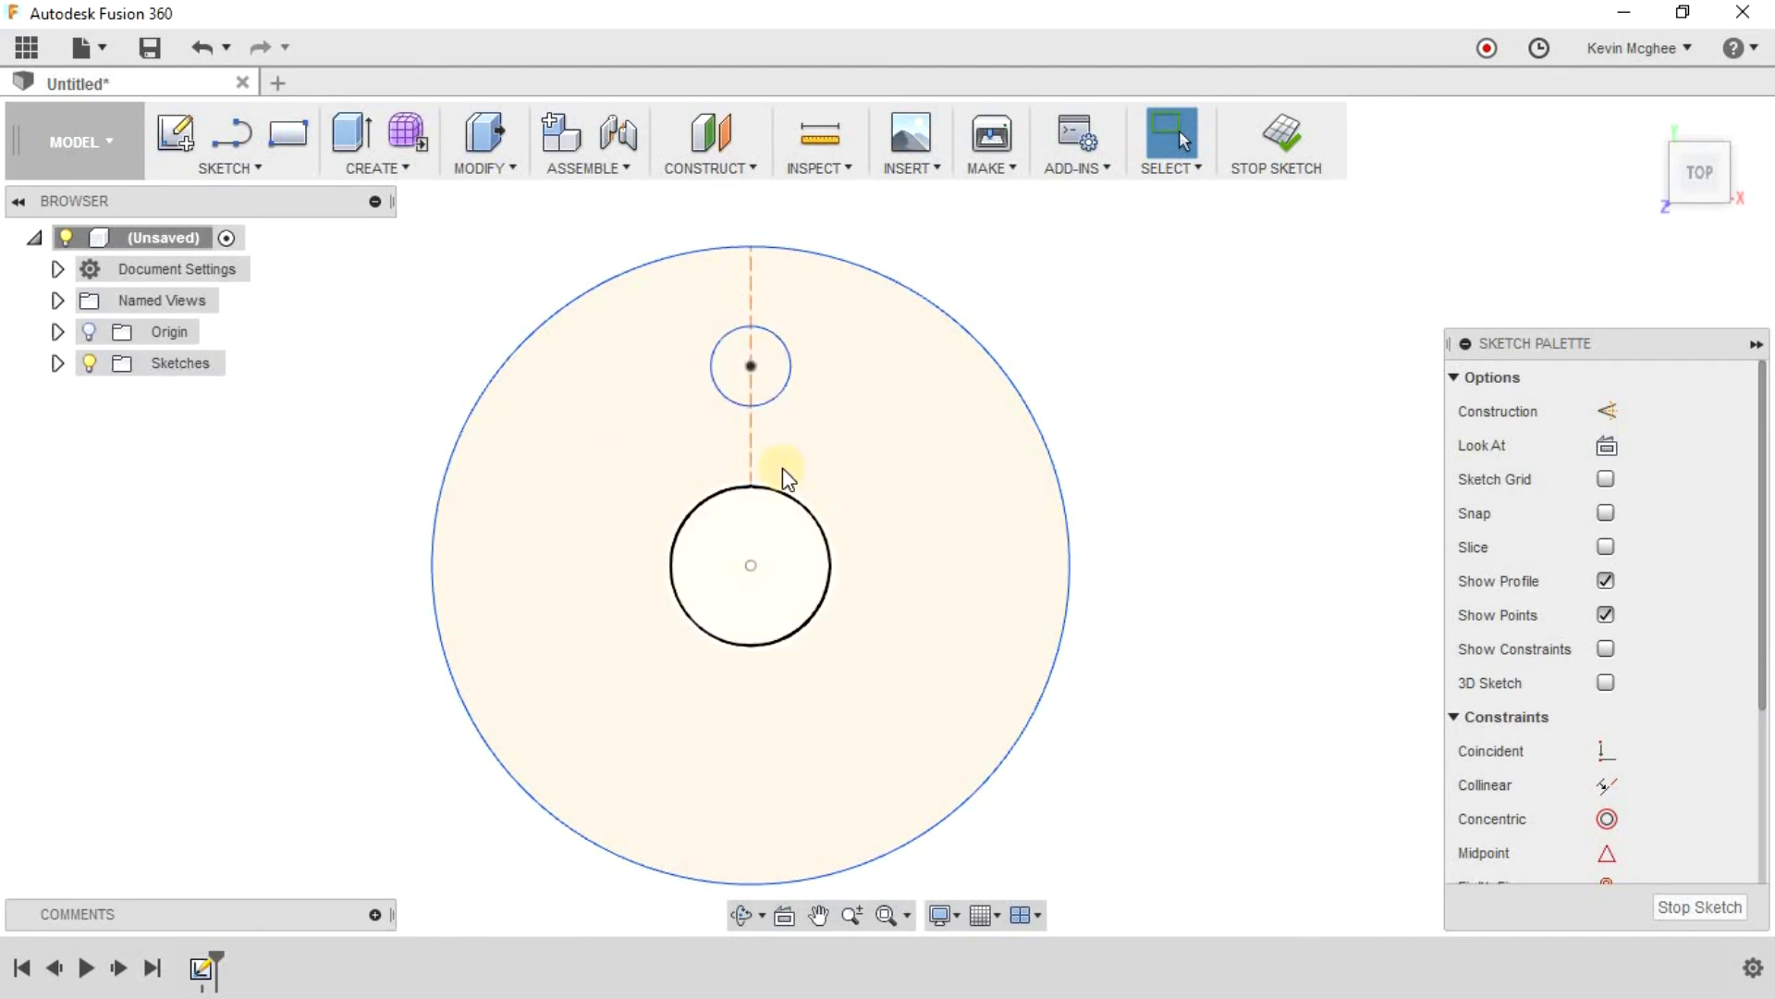
Step: Set up a full Circular Pattern of the small circle about the concentric circles' center point with a quantity of 6
{"action": "scroll", "coordinate": [739, 356], "scroll_direction": "up", "scroll_amount": 3}
{"action": "scroll", "coordinate": [734, 361], "scroll_direction": "down", "scroll_amount": 3}
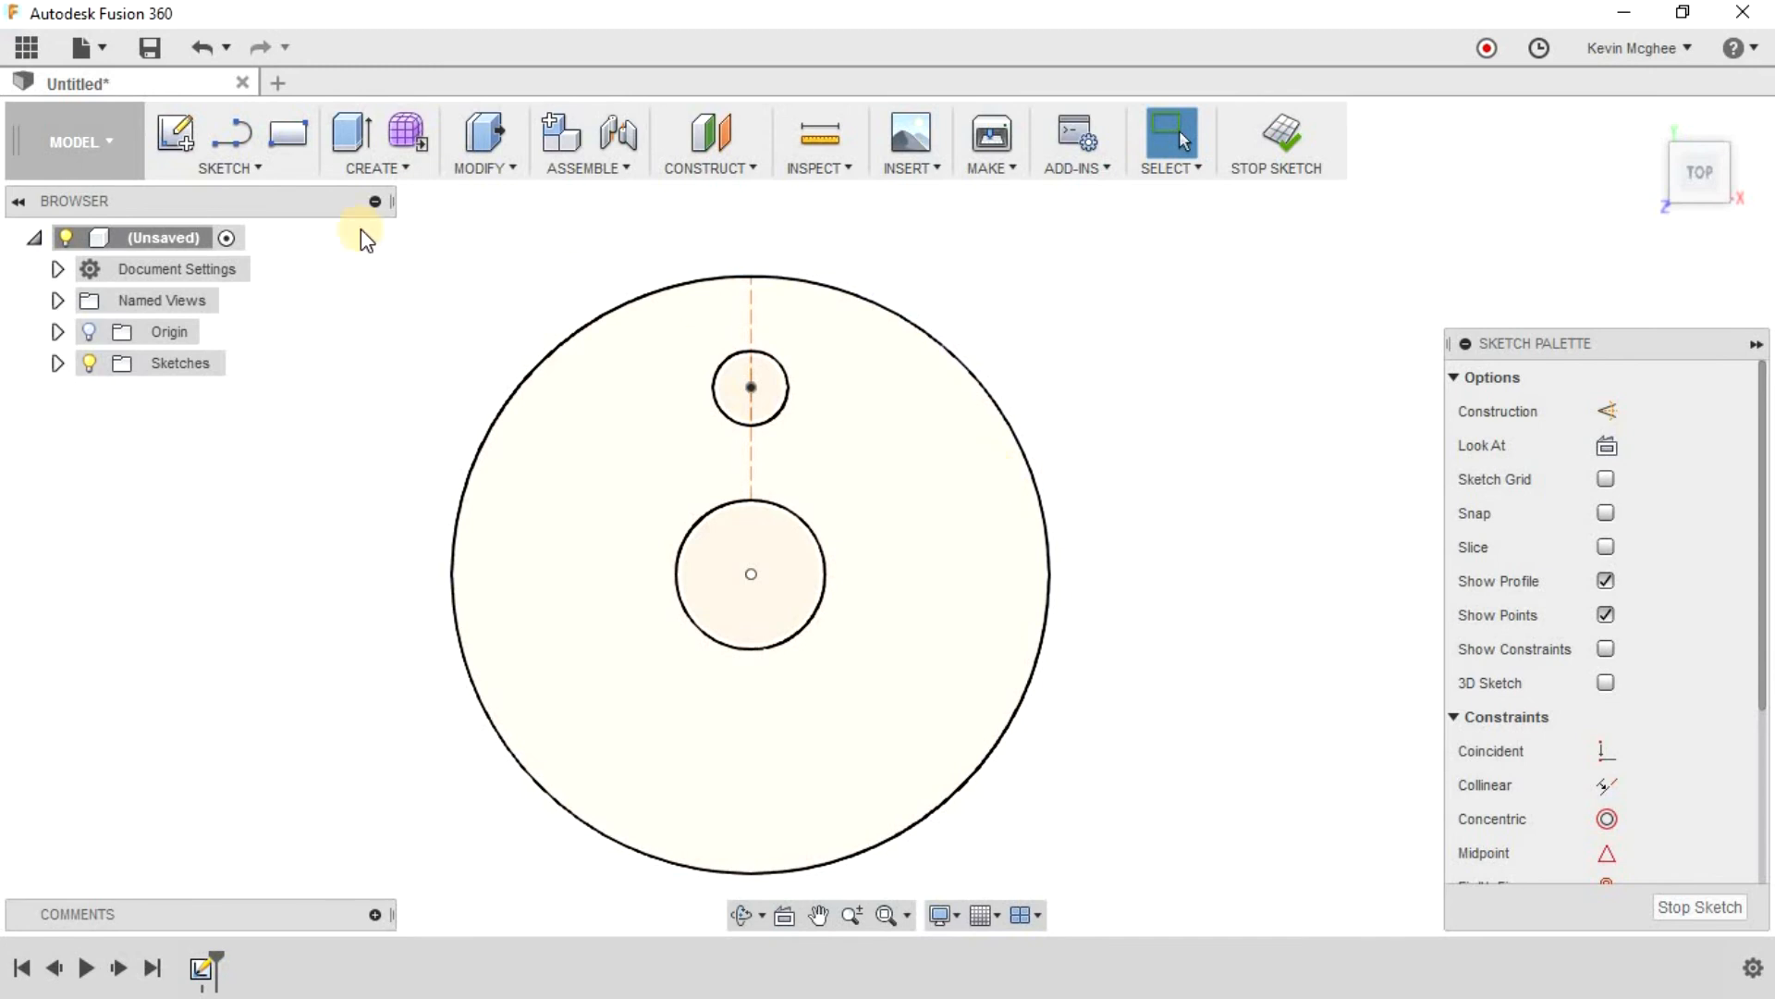
{"action": "left_click", "coordinate": [235, 170]}
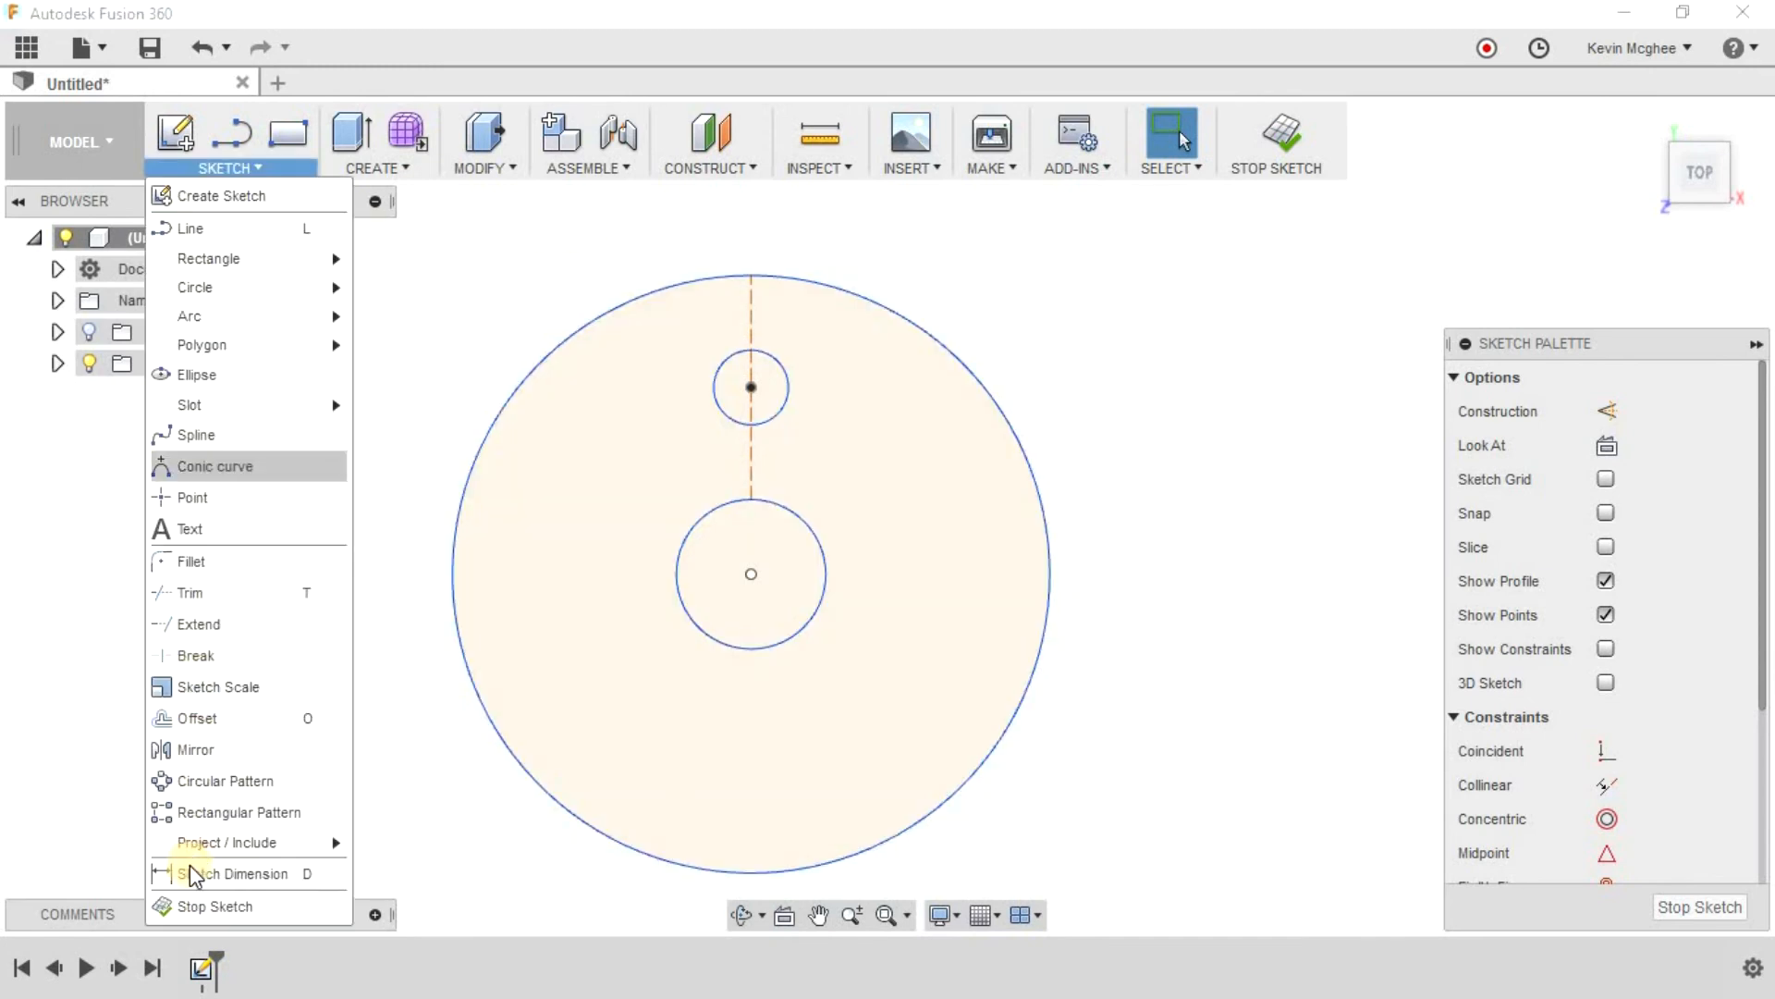
{"action": "left_click", "coordinate": [220, 786]}
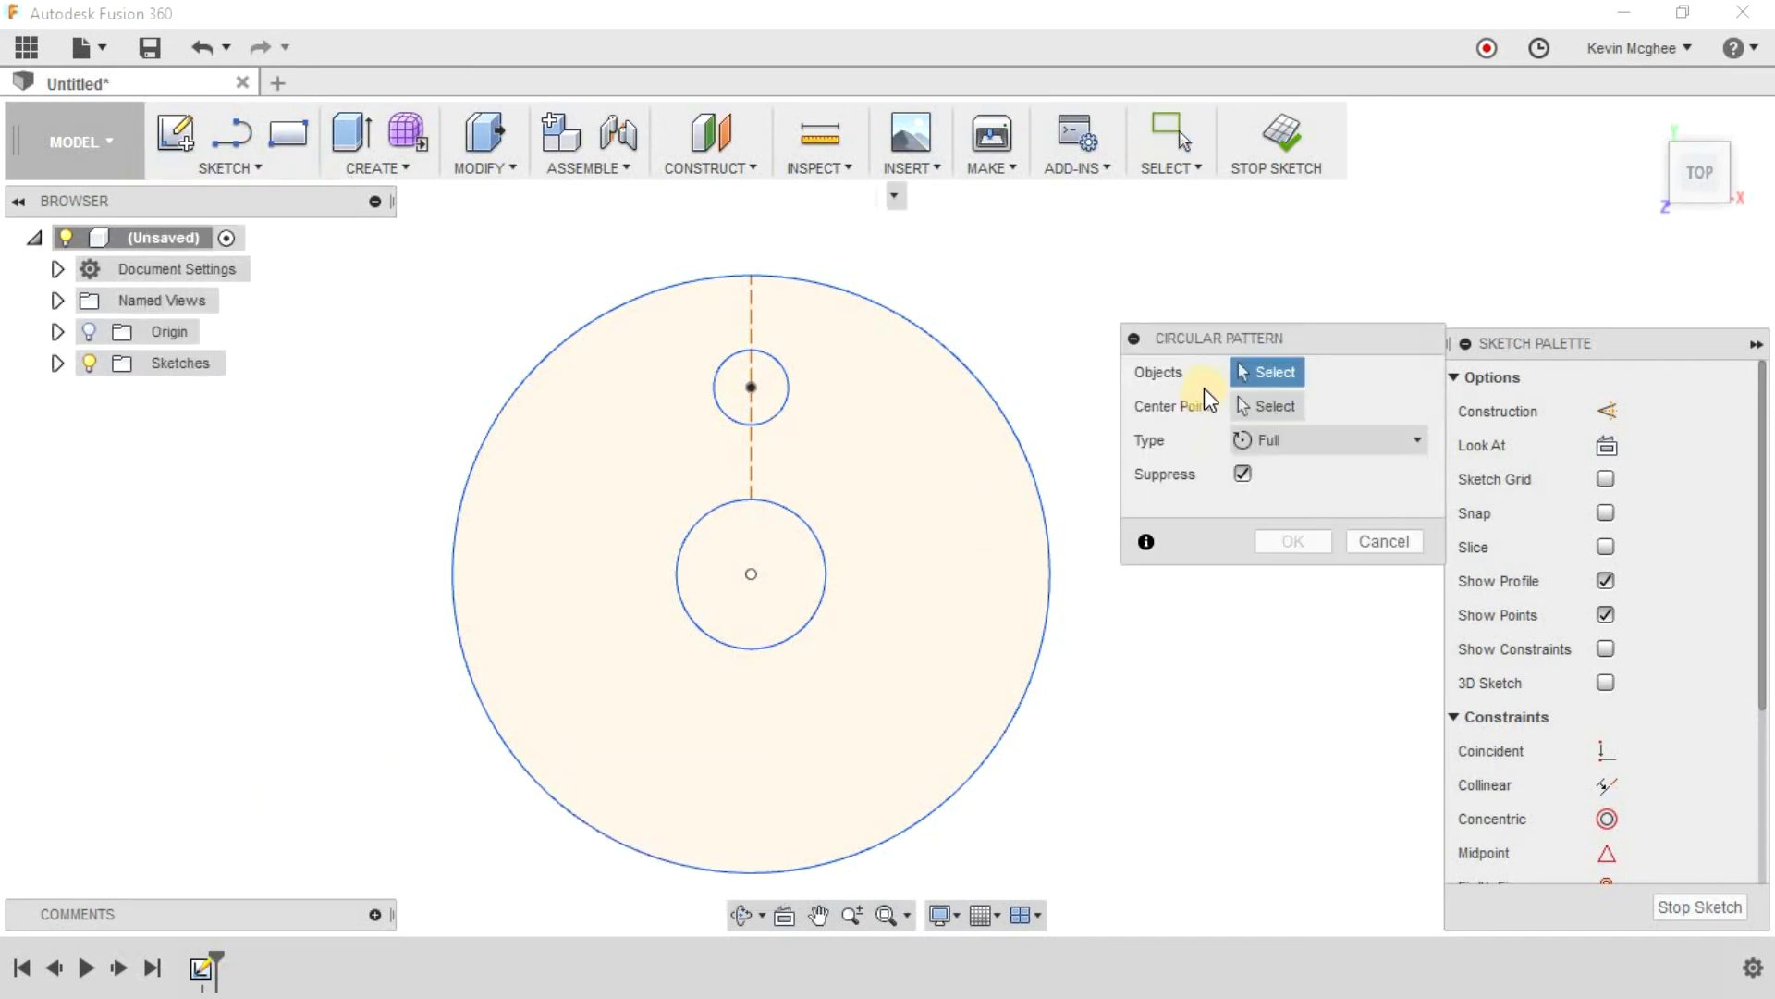
{"action": "left_click", "coordinate": [784, 404]}
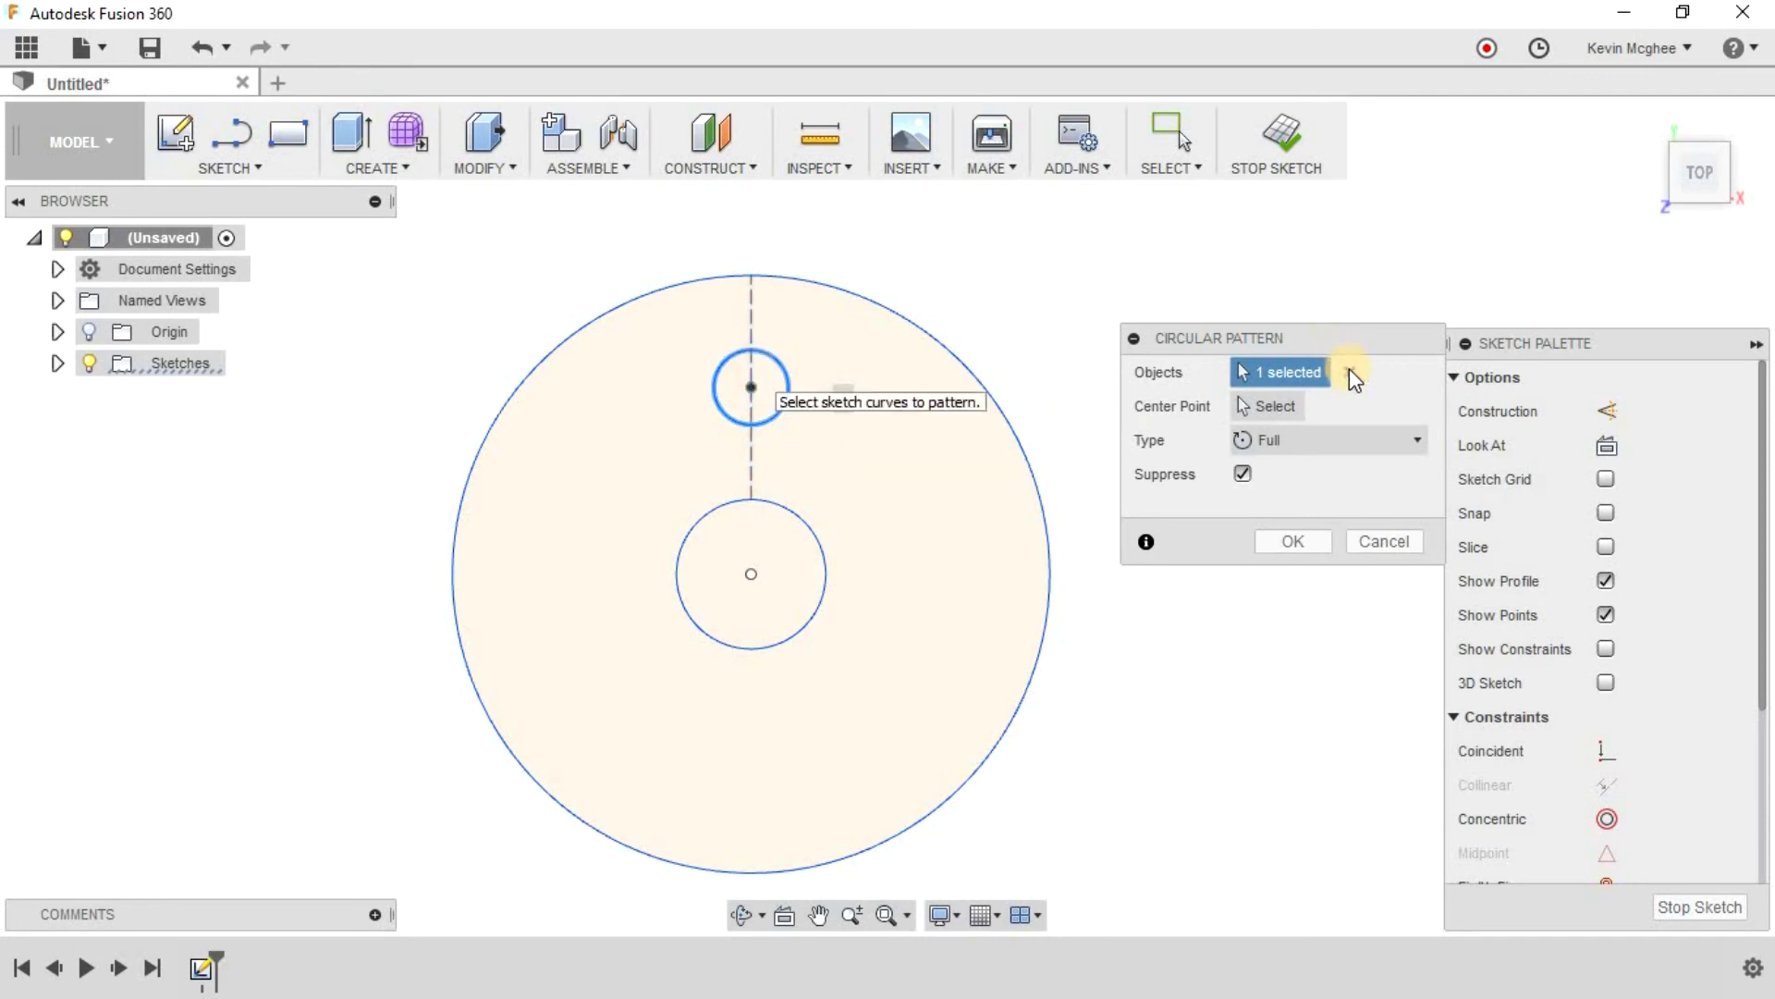
{"action": "left_click", "coordinate": [1285, 409]}
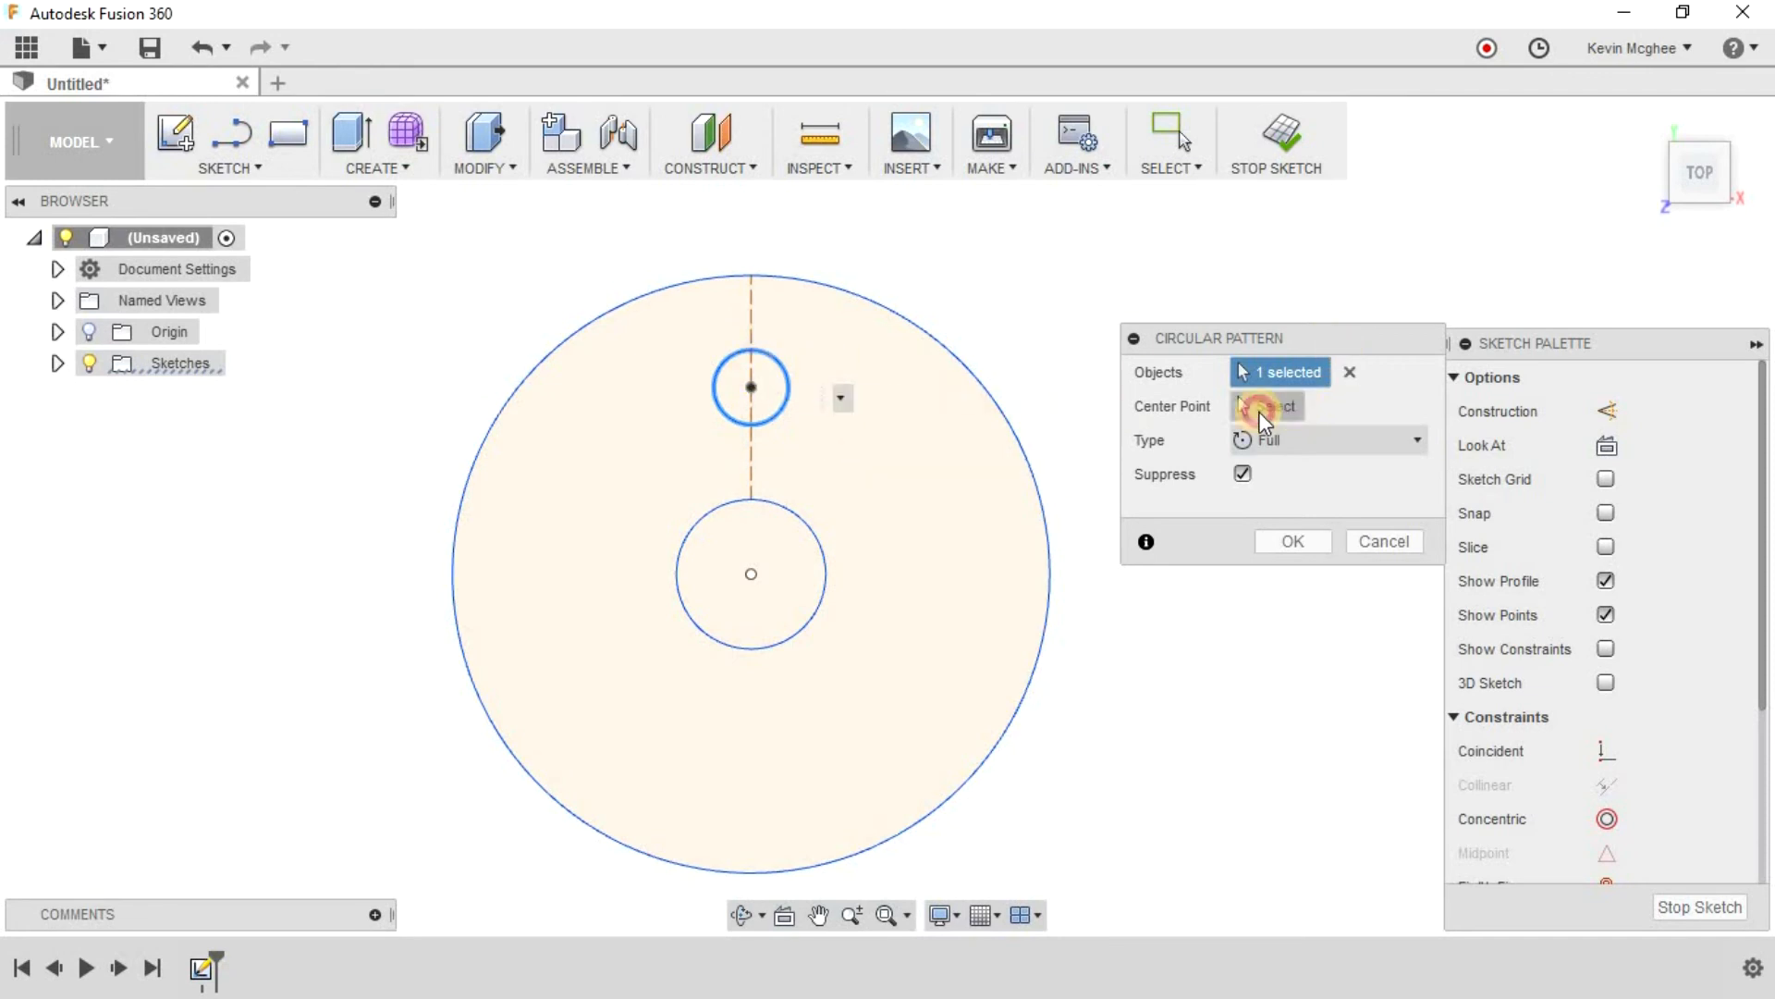
{"action": "left_click", "coordinate": [751, 574]}
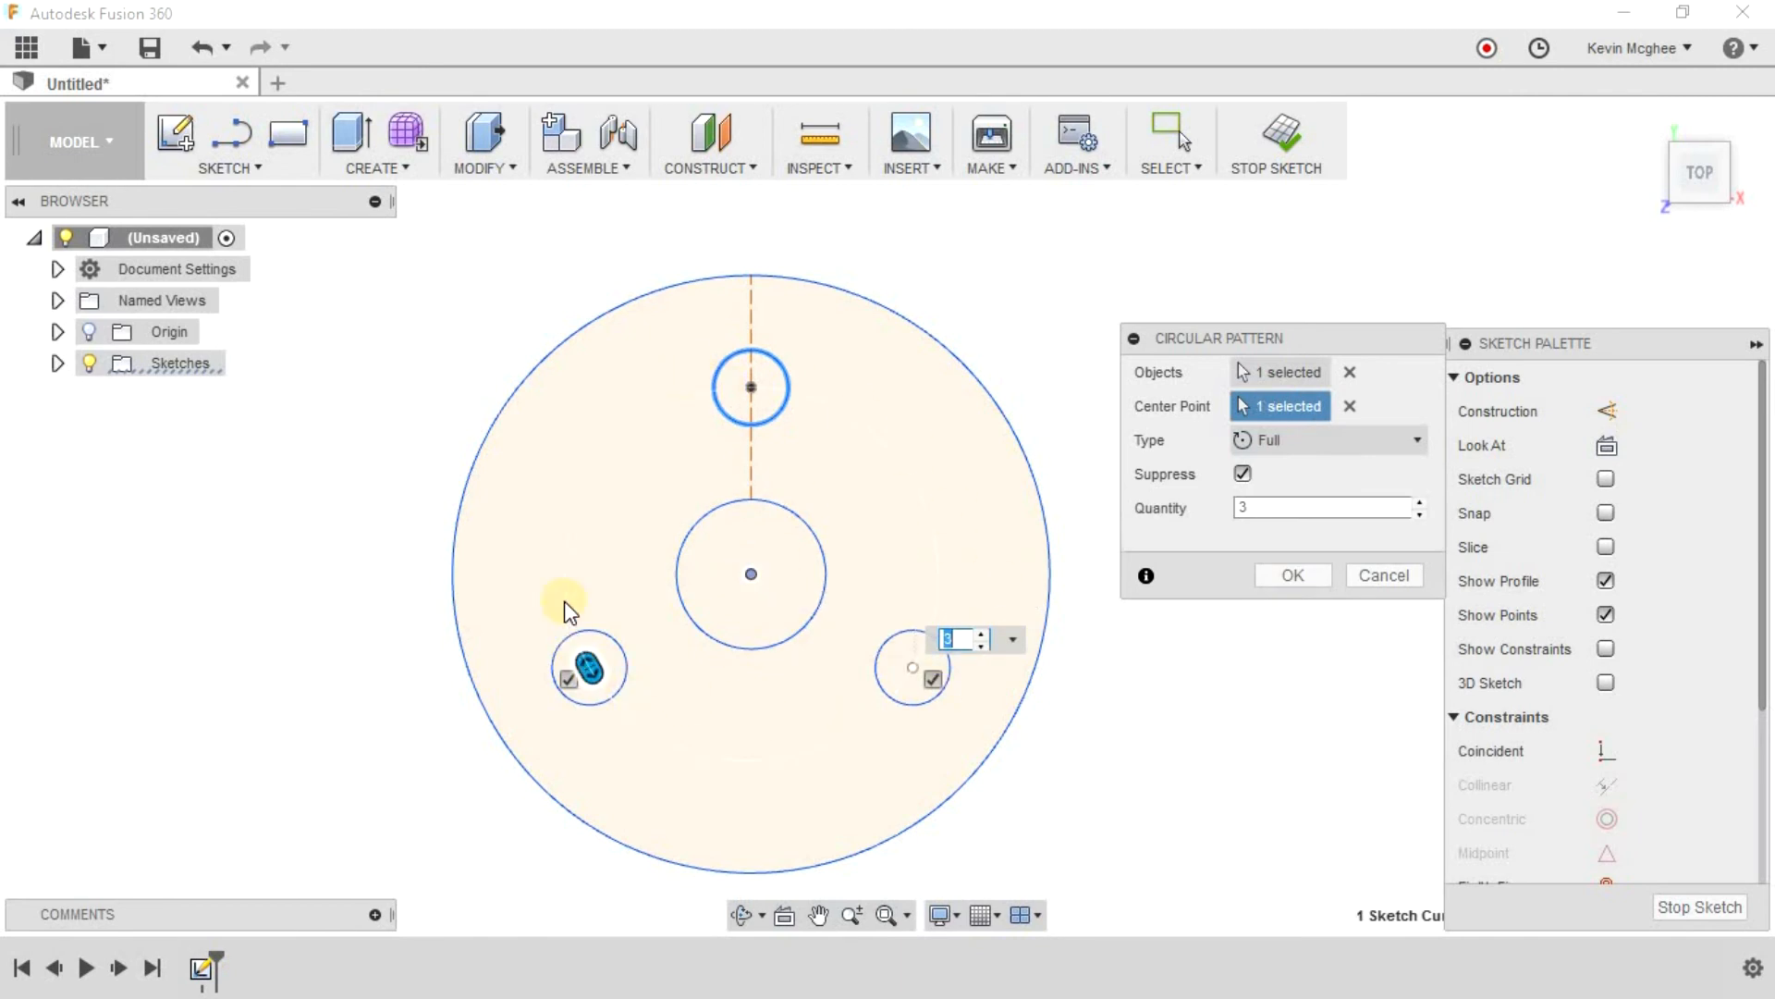
{"action": "left_click", "coordinate": [1263, 504]}
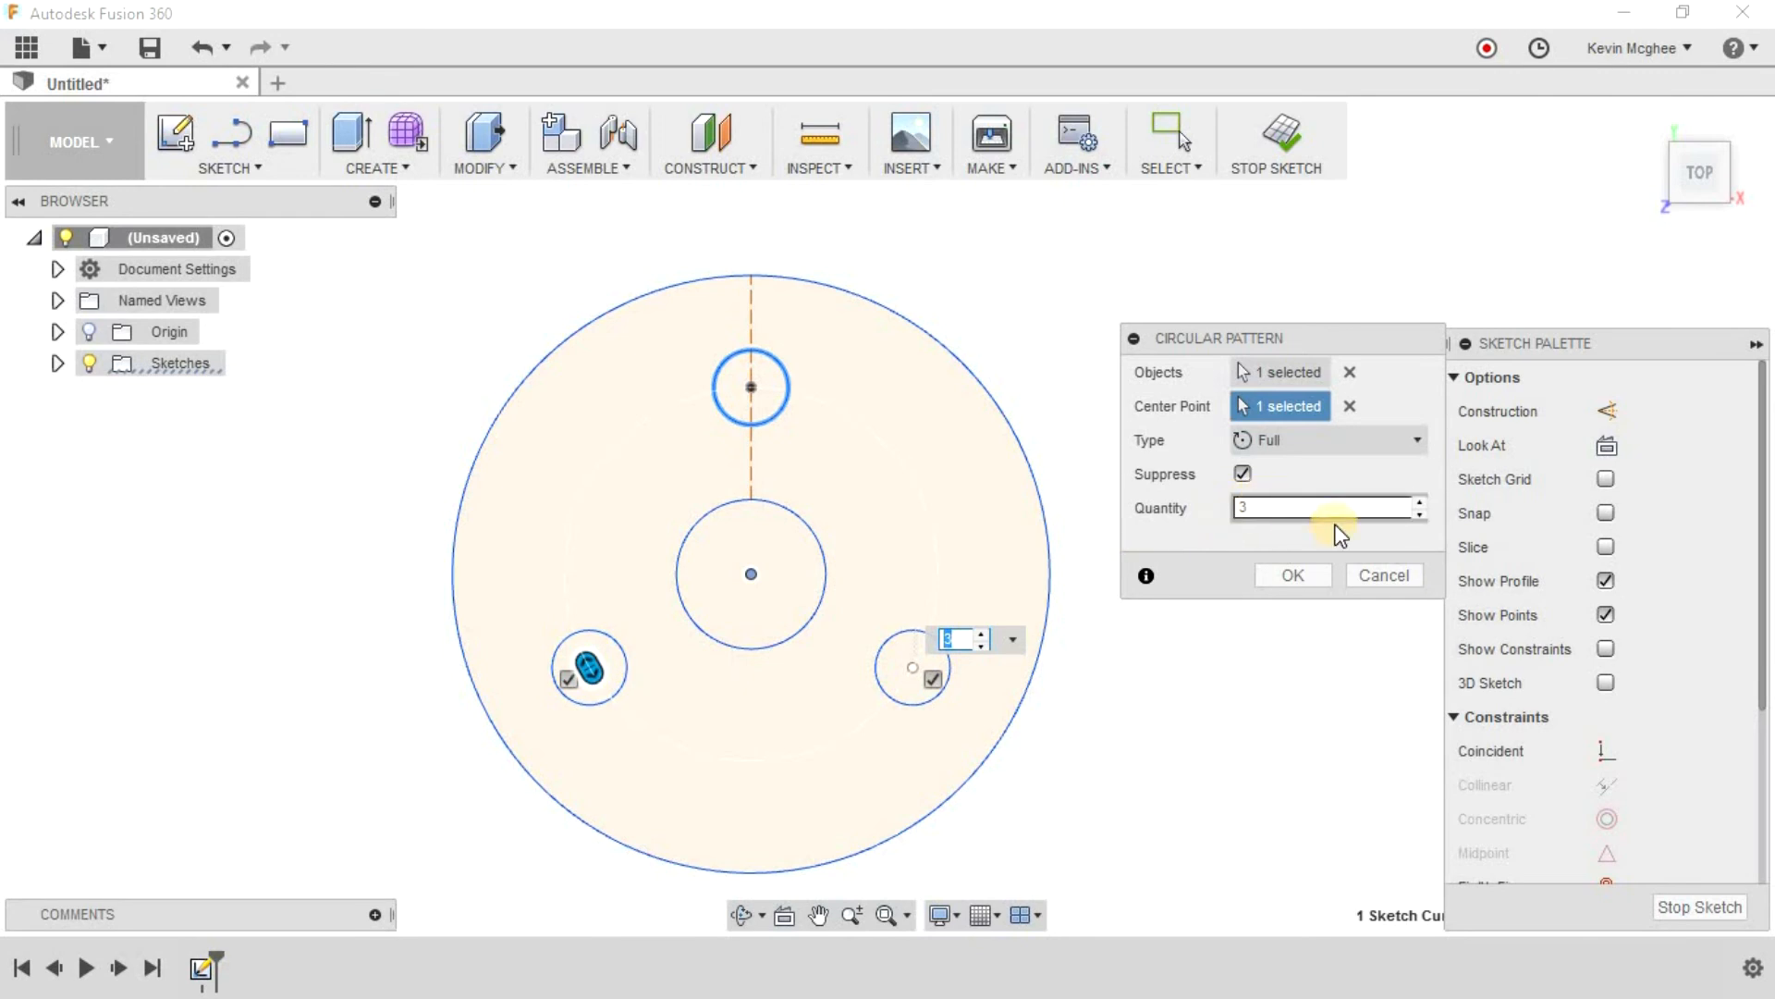
{"action": "left_click", "coordinate": [1422, 505]}
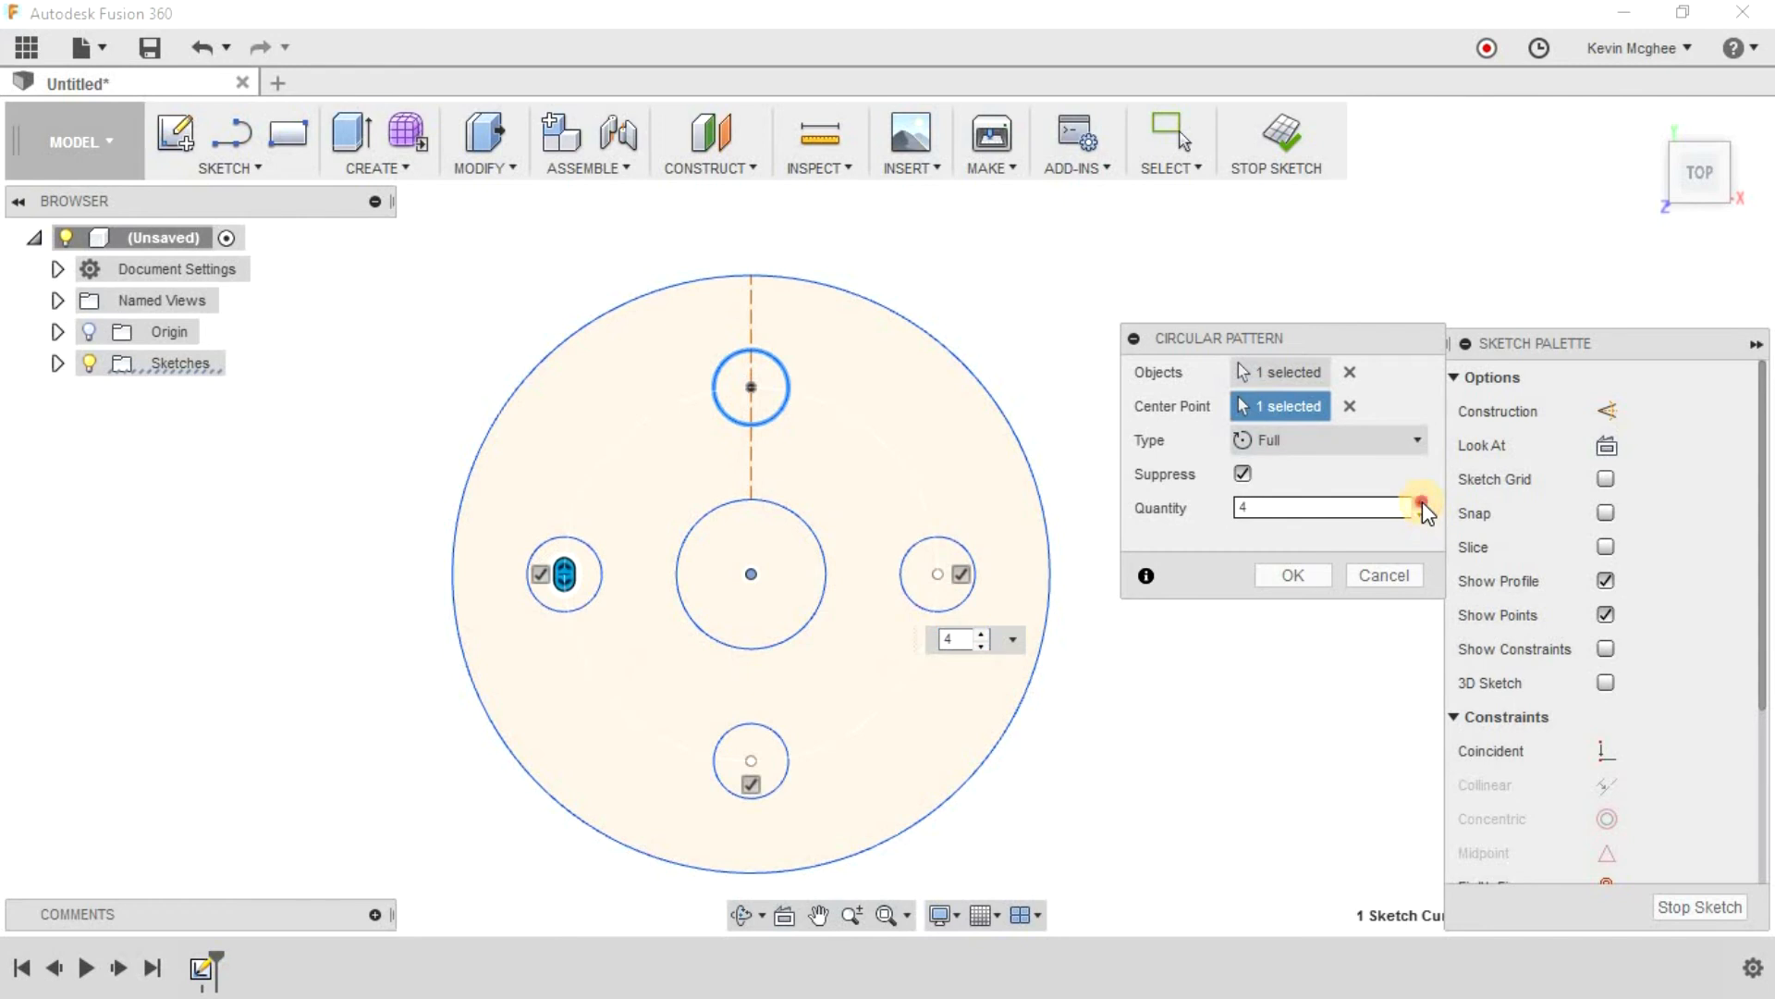
{"action": "left_click", "coordinate": [1422, 501]}
{"action": "left_click", "coordinate": [1423, 501]}
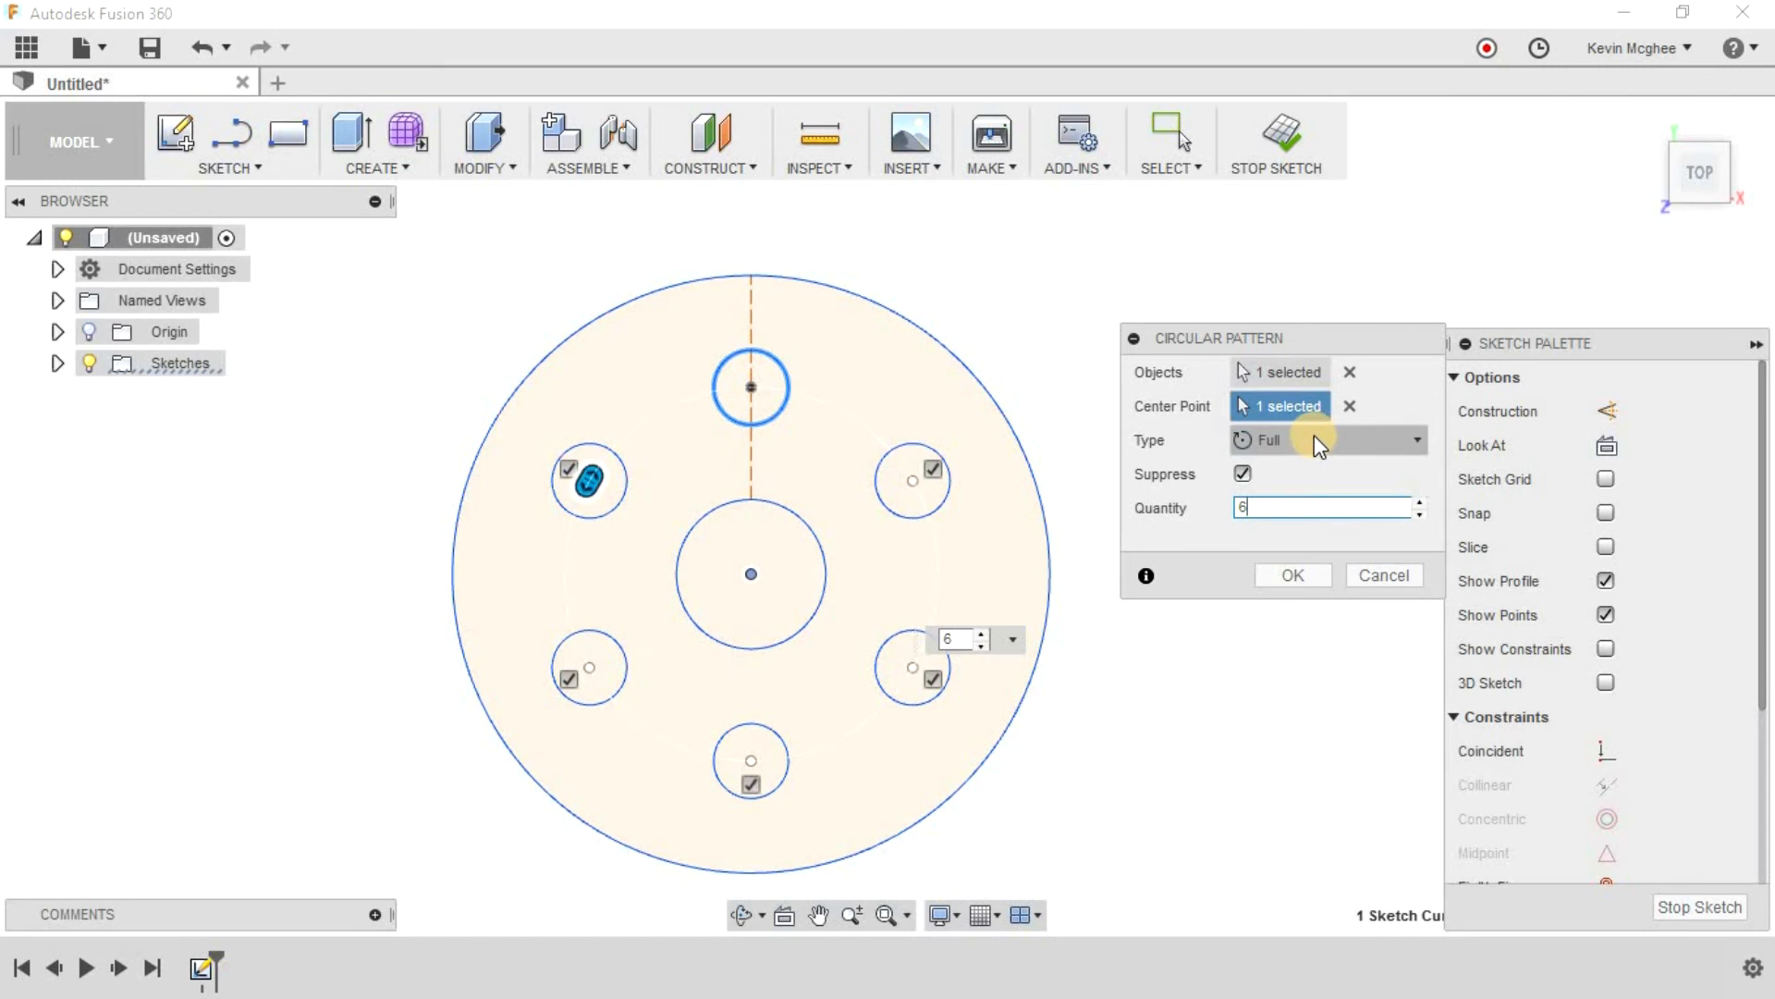
Step: Try the Angle type for the circular pattern, check its total angle options, and return the type to Full
{"action": "left_click", "coordinate": [1355, 434]}
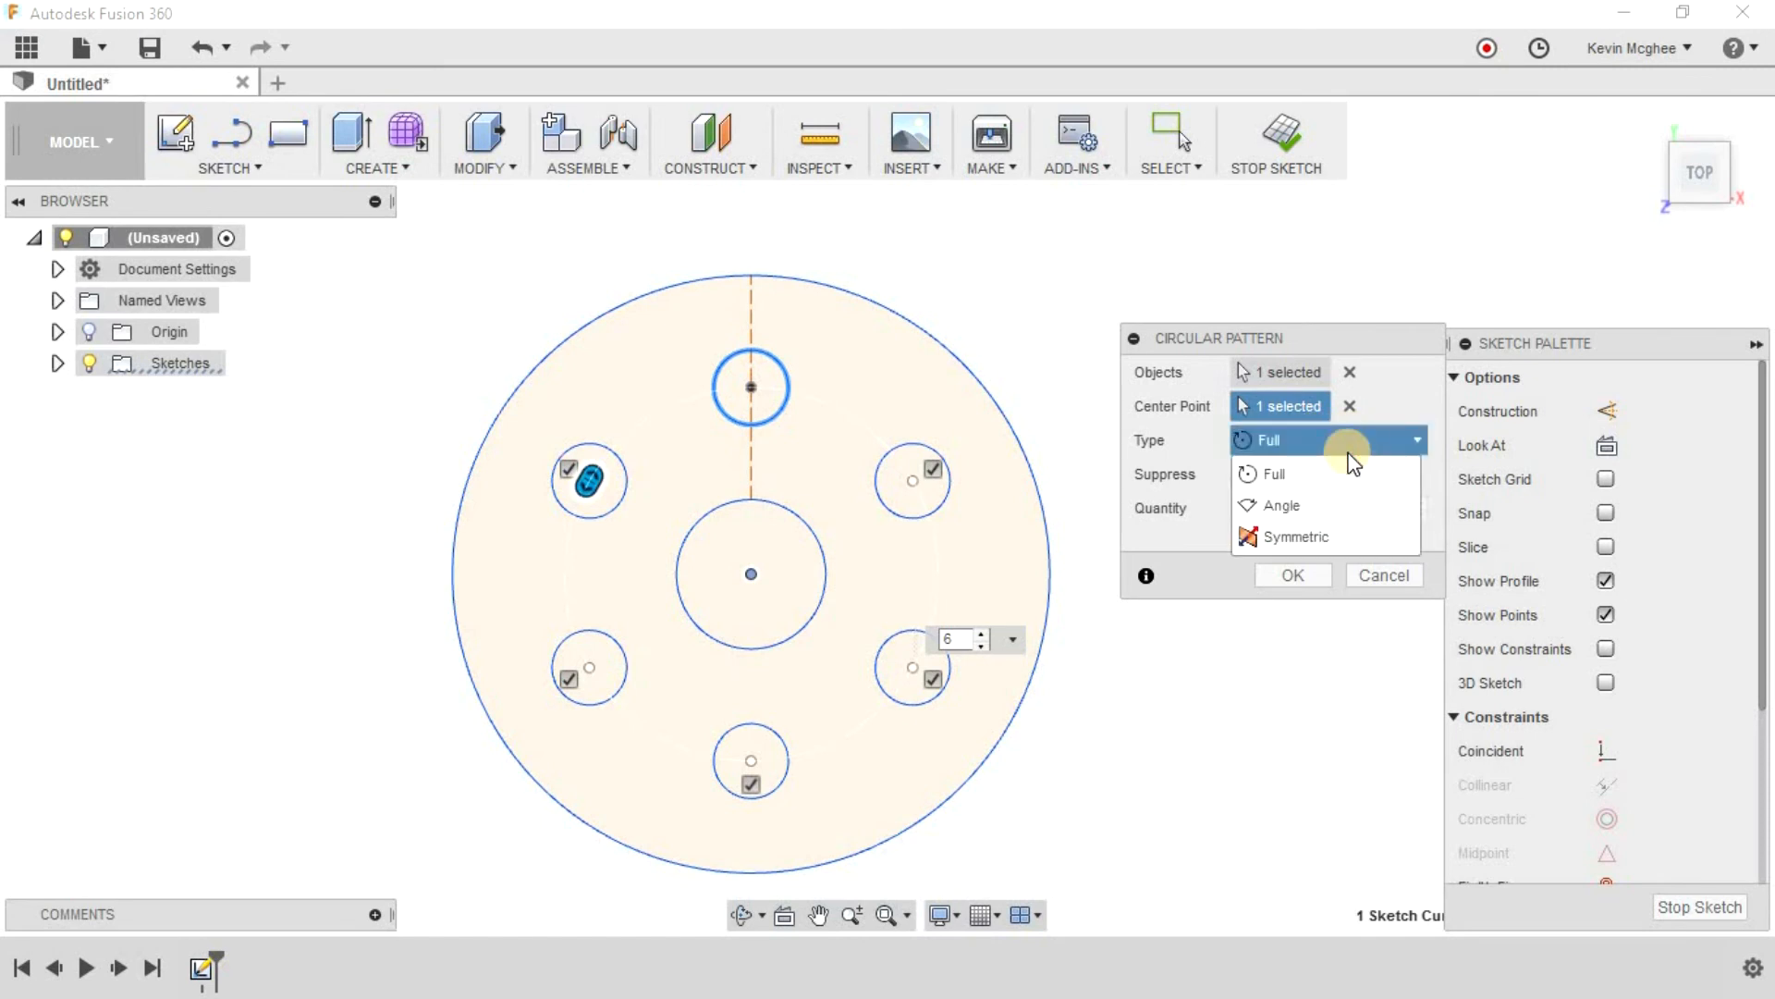
{"action": "left_click", "coordinate": [1320, 507]}
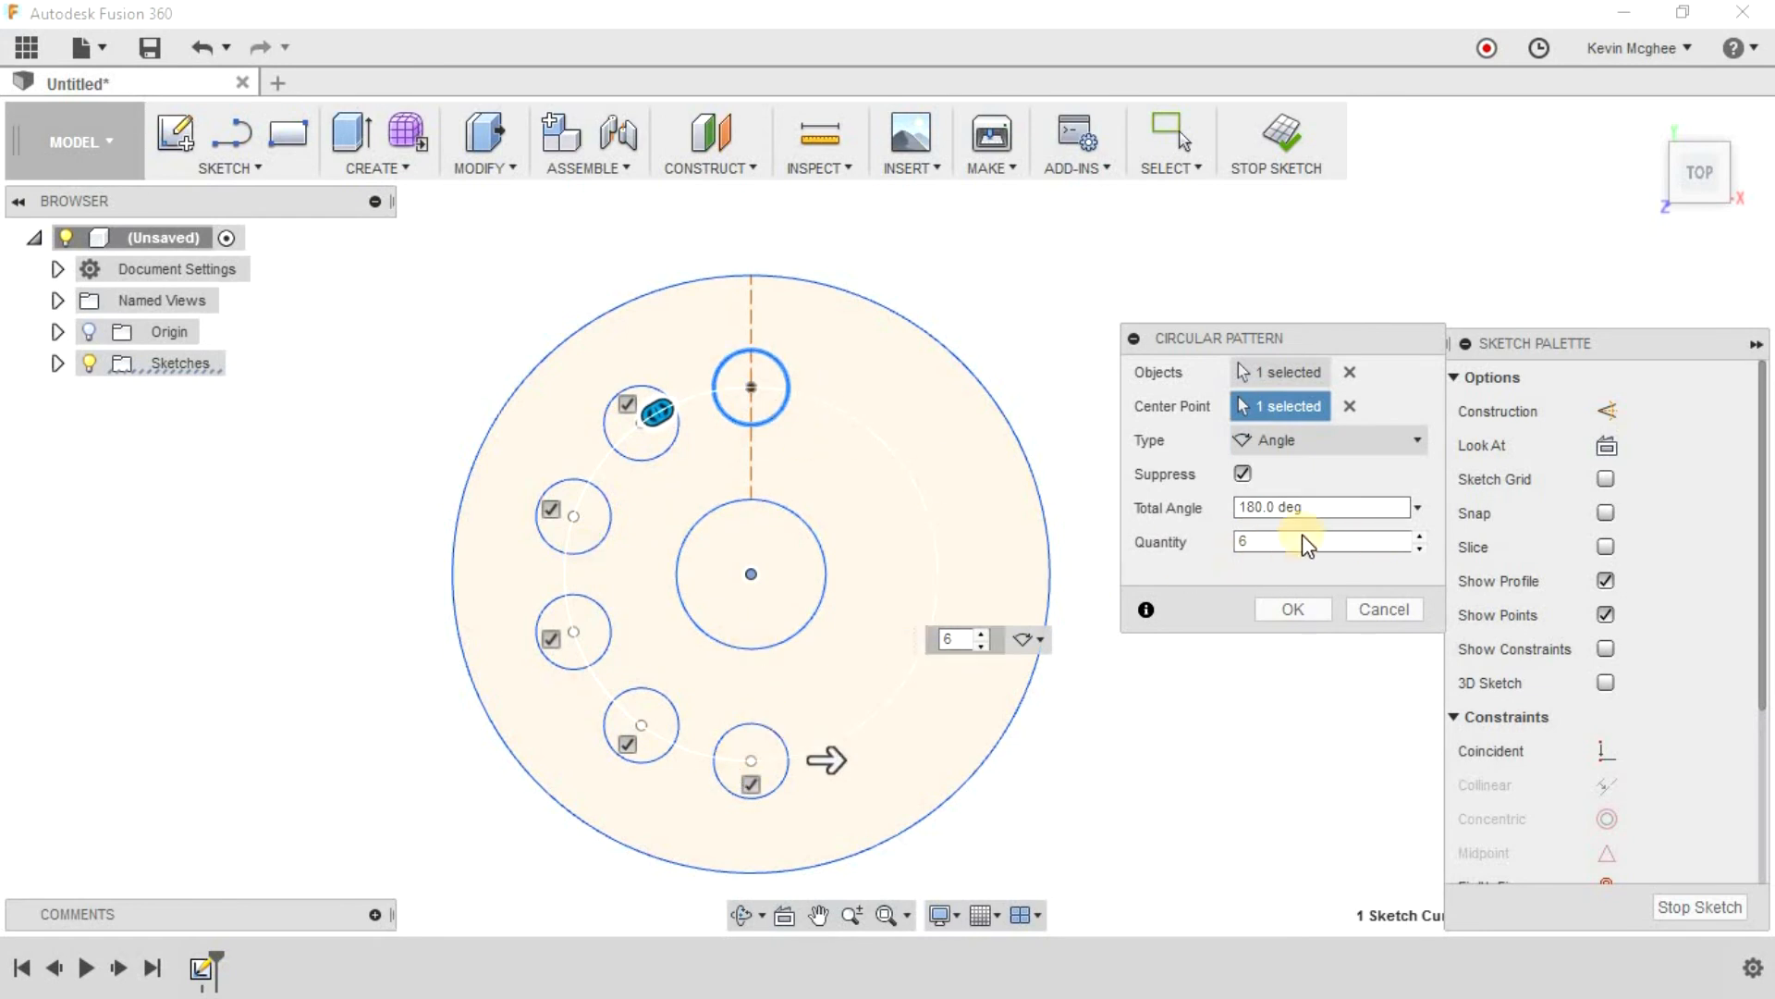
{"action": "left_click", "coordinate": [1327, 509]}
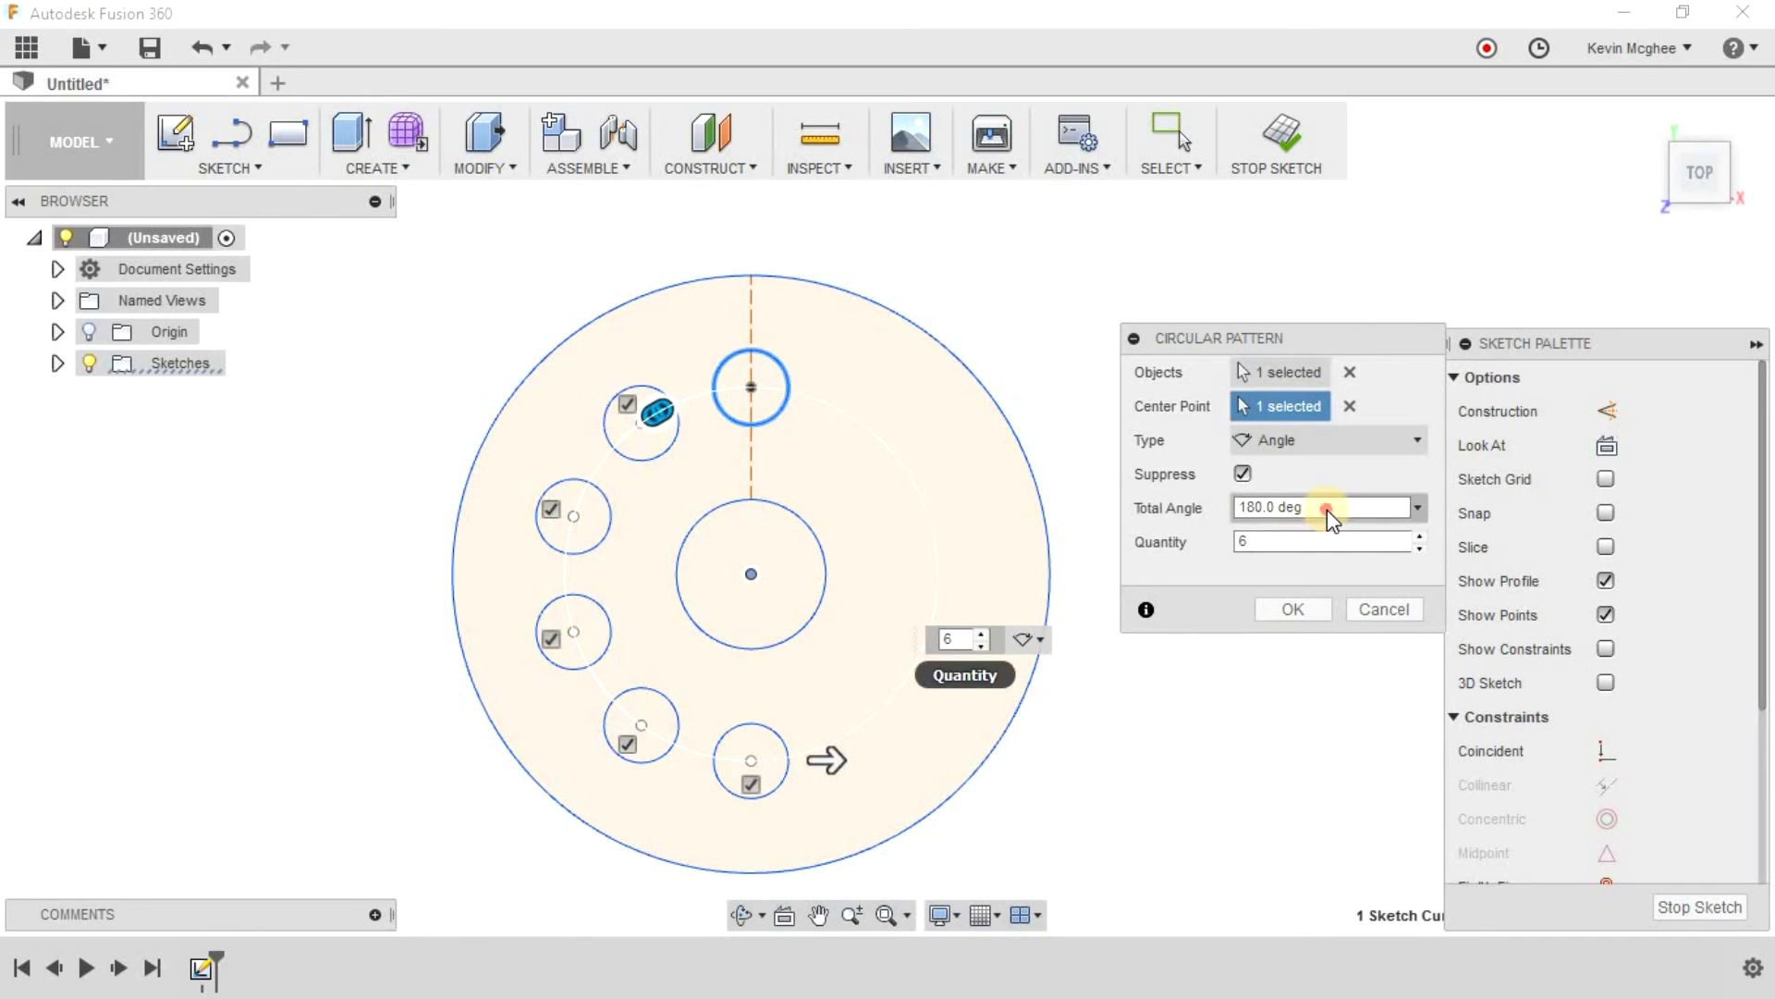
{"action": "left_click", "coordinate": [1417, 509]}
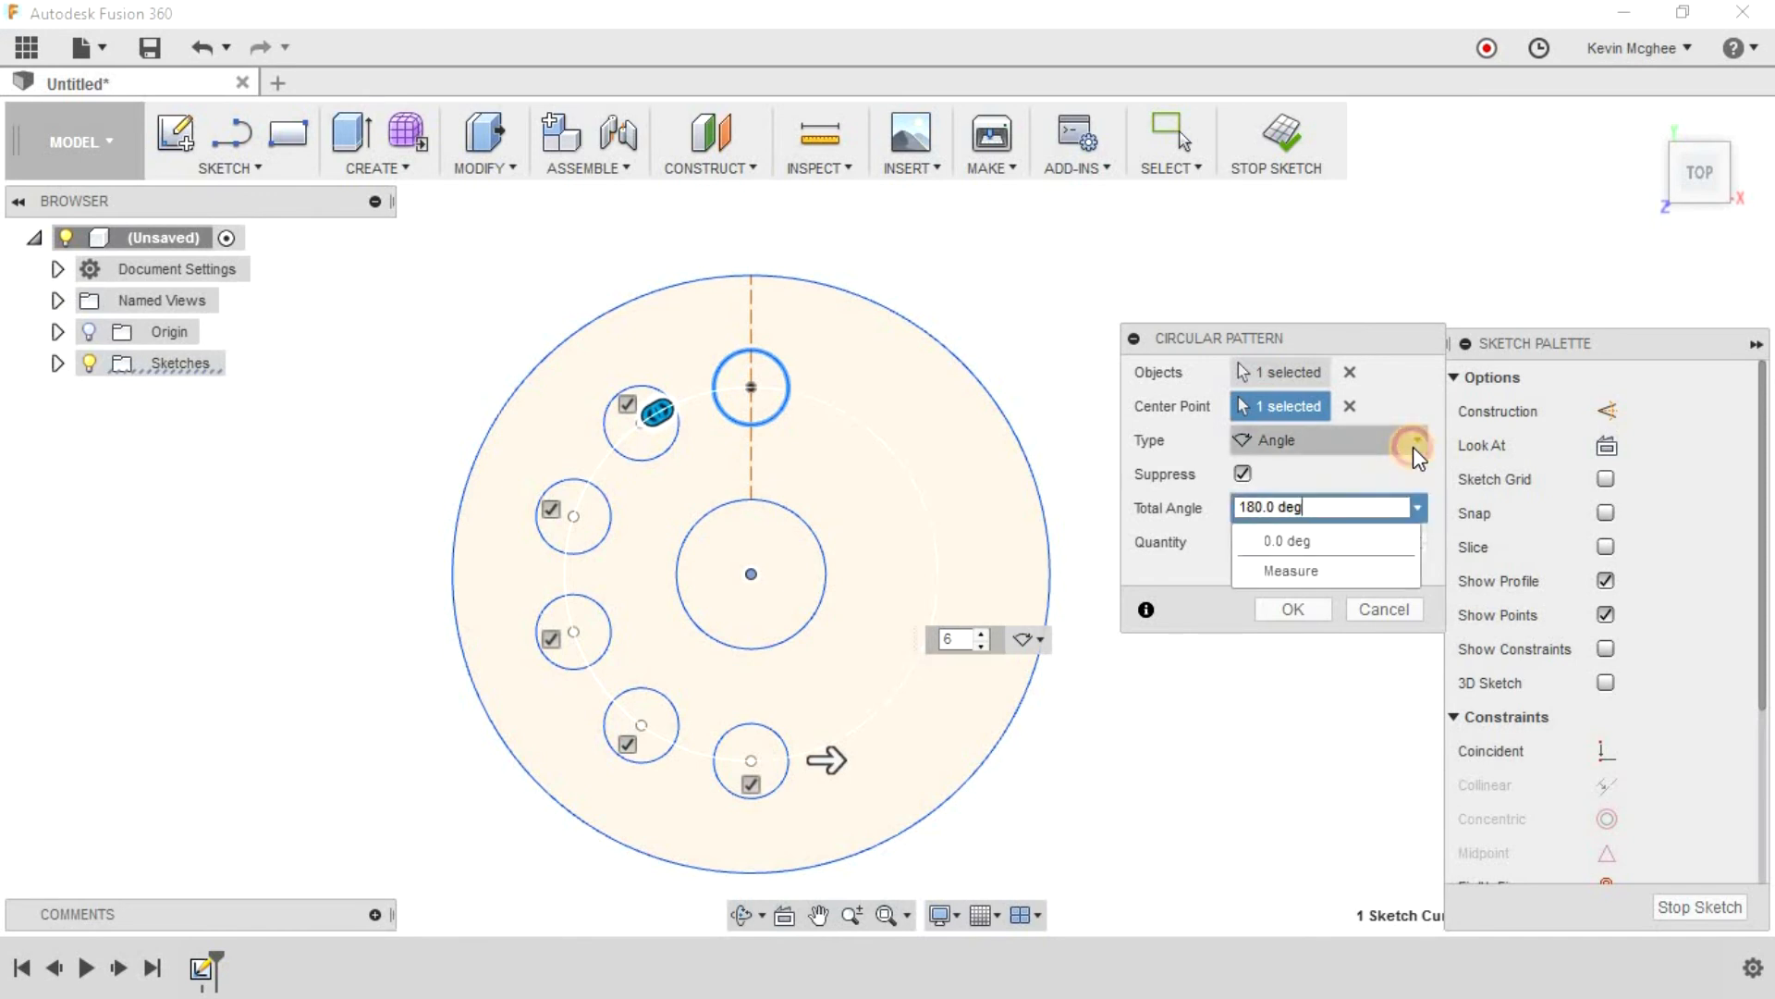
{"action": "left_click", "coordinate": [1413, 444]}
{"action": "left_click", "coordinate": [1398, 477]}
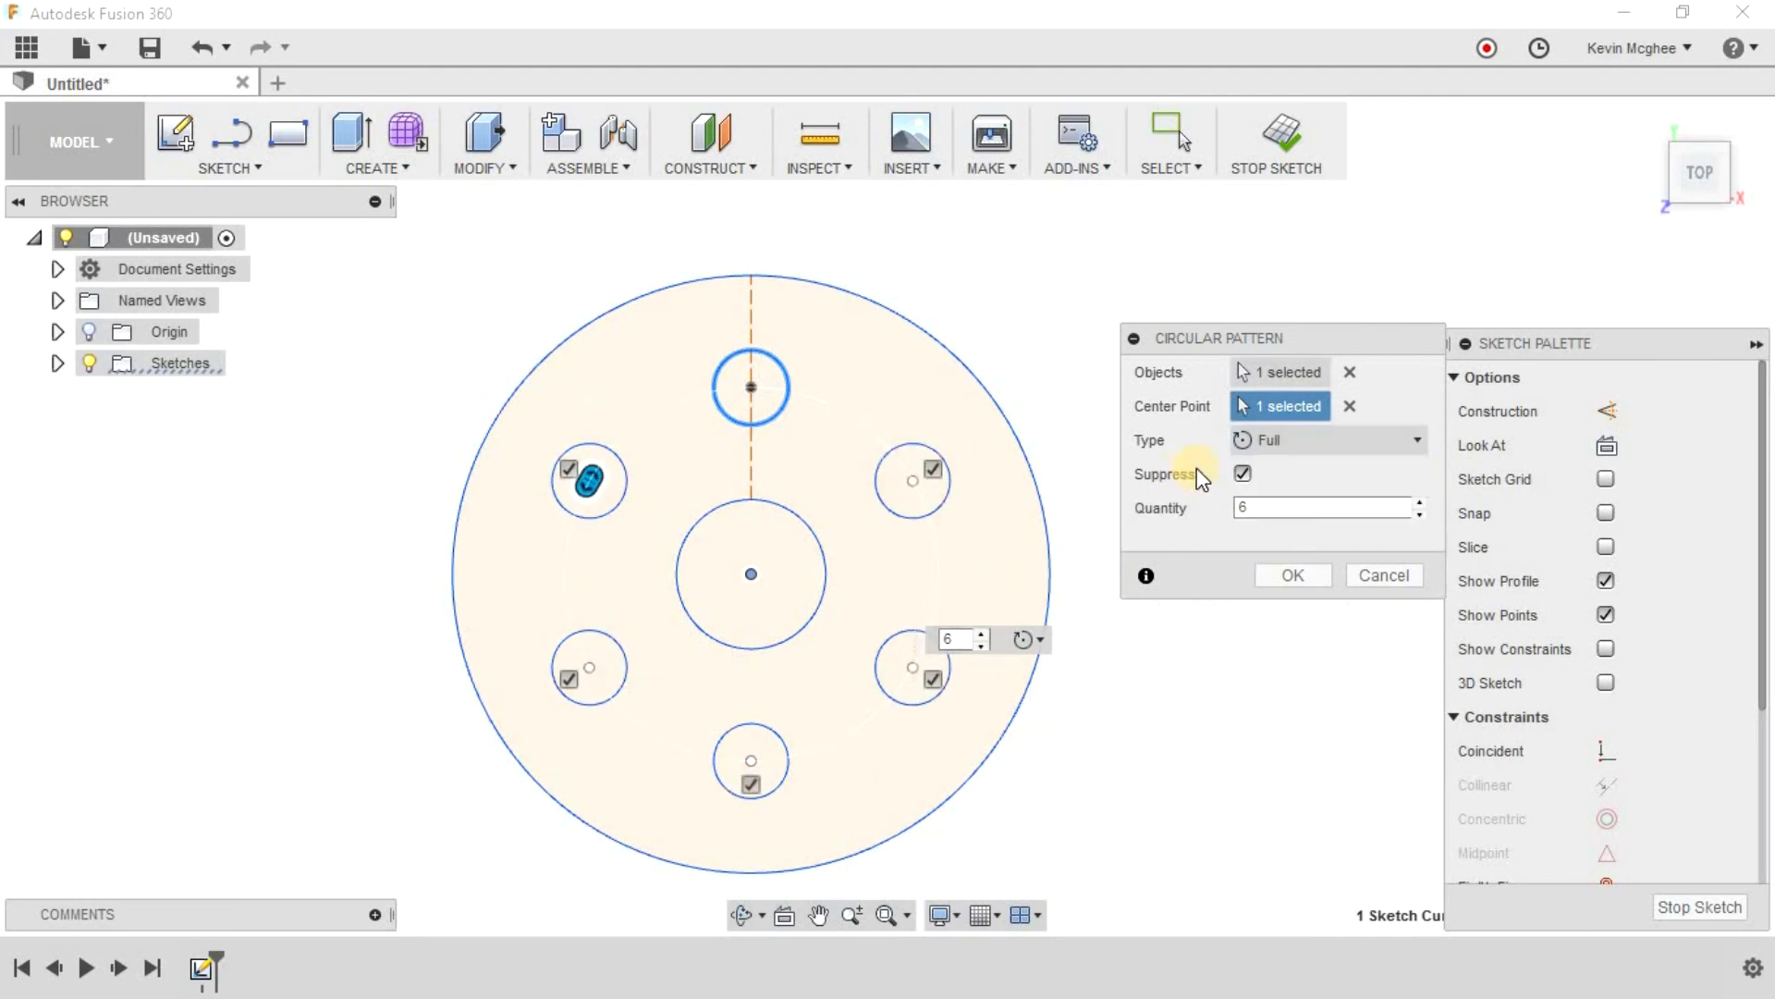
Step: Toggle the Suppress option and try suppressing the upper-right and lower-left circles of the pattern before restoring both
{"action": "left_click", "coordinate": [1243, 474]}
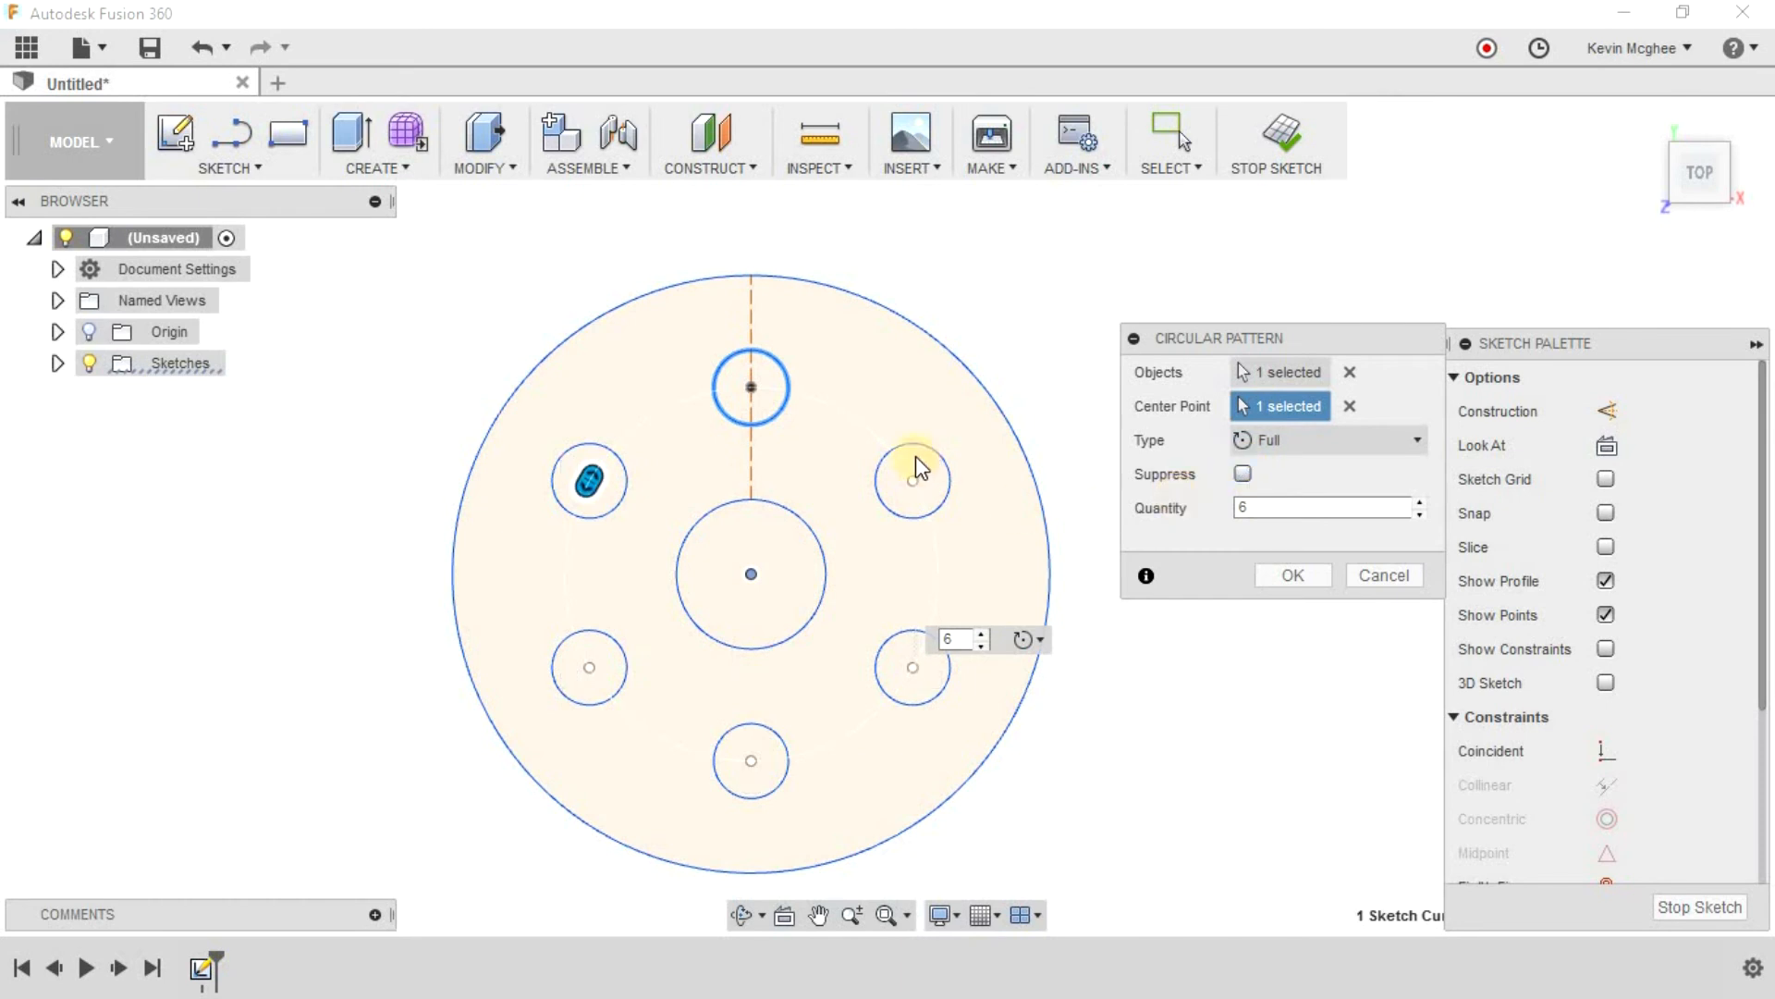
{"action": "left_click", "coordinate": [1243, 473]}
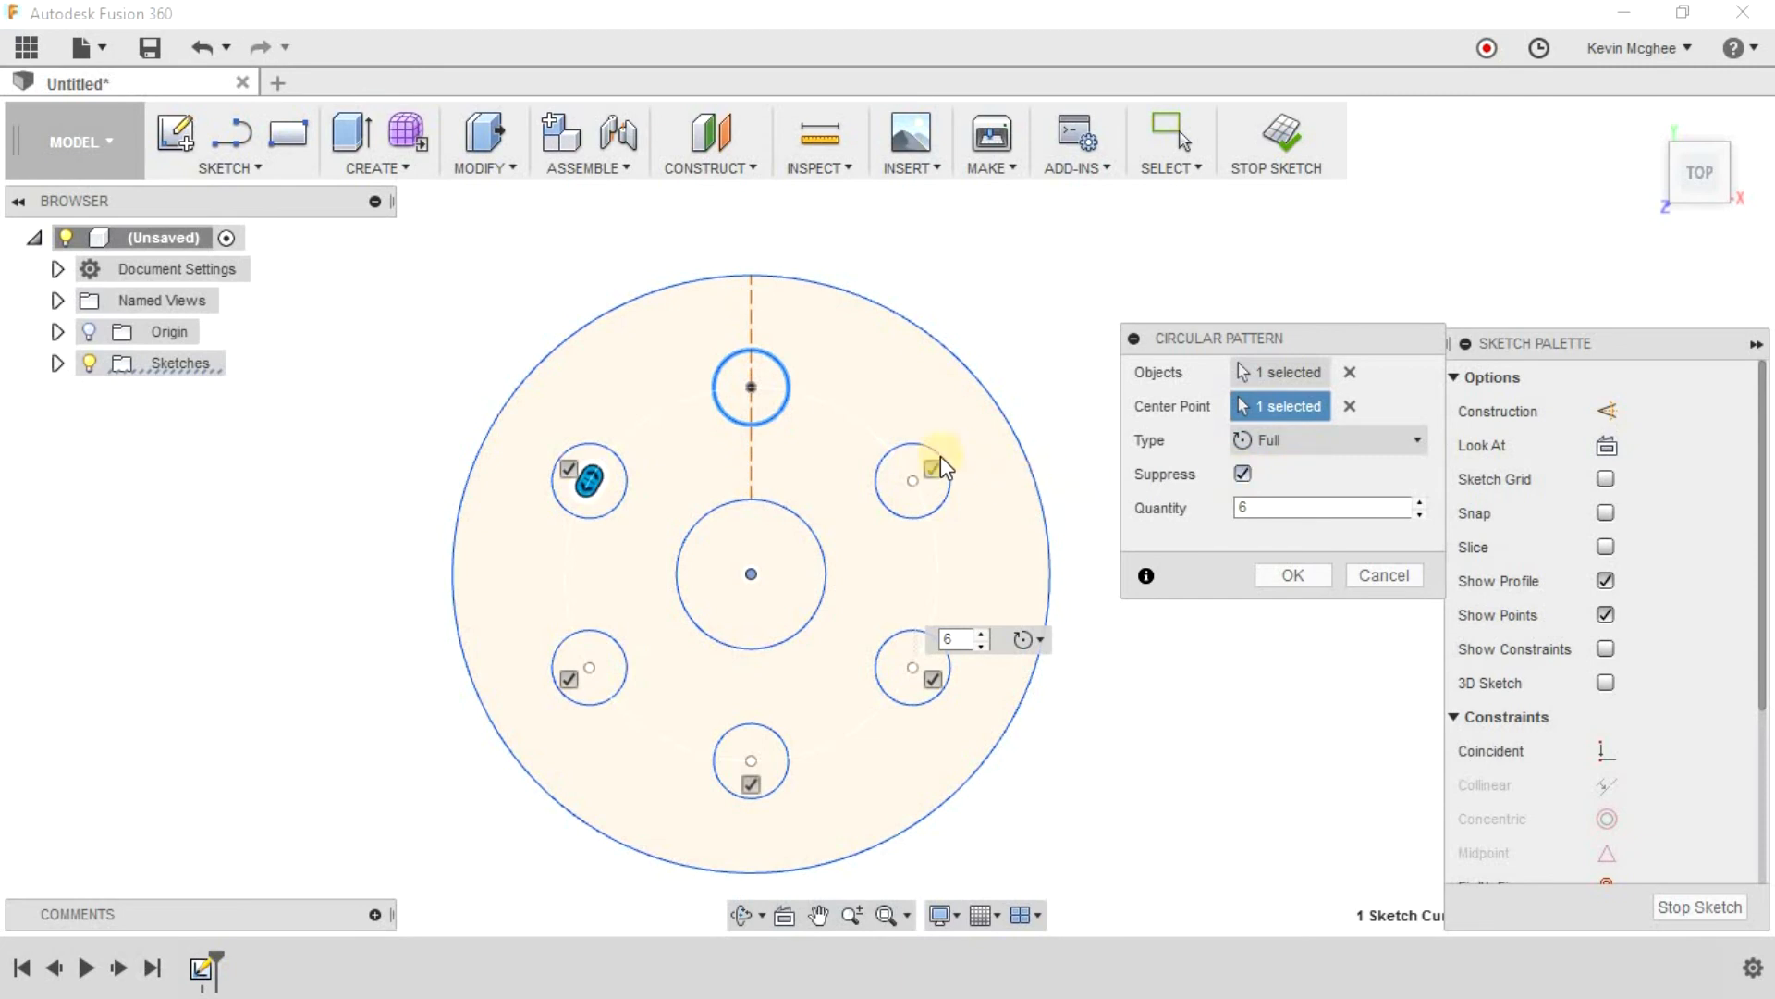
{"action": "left_click", "coordinate": [571, 677]}
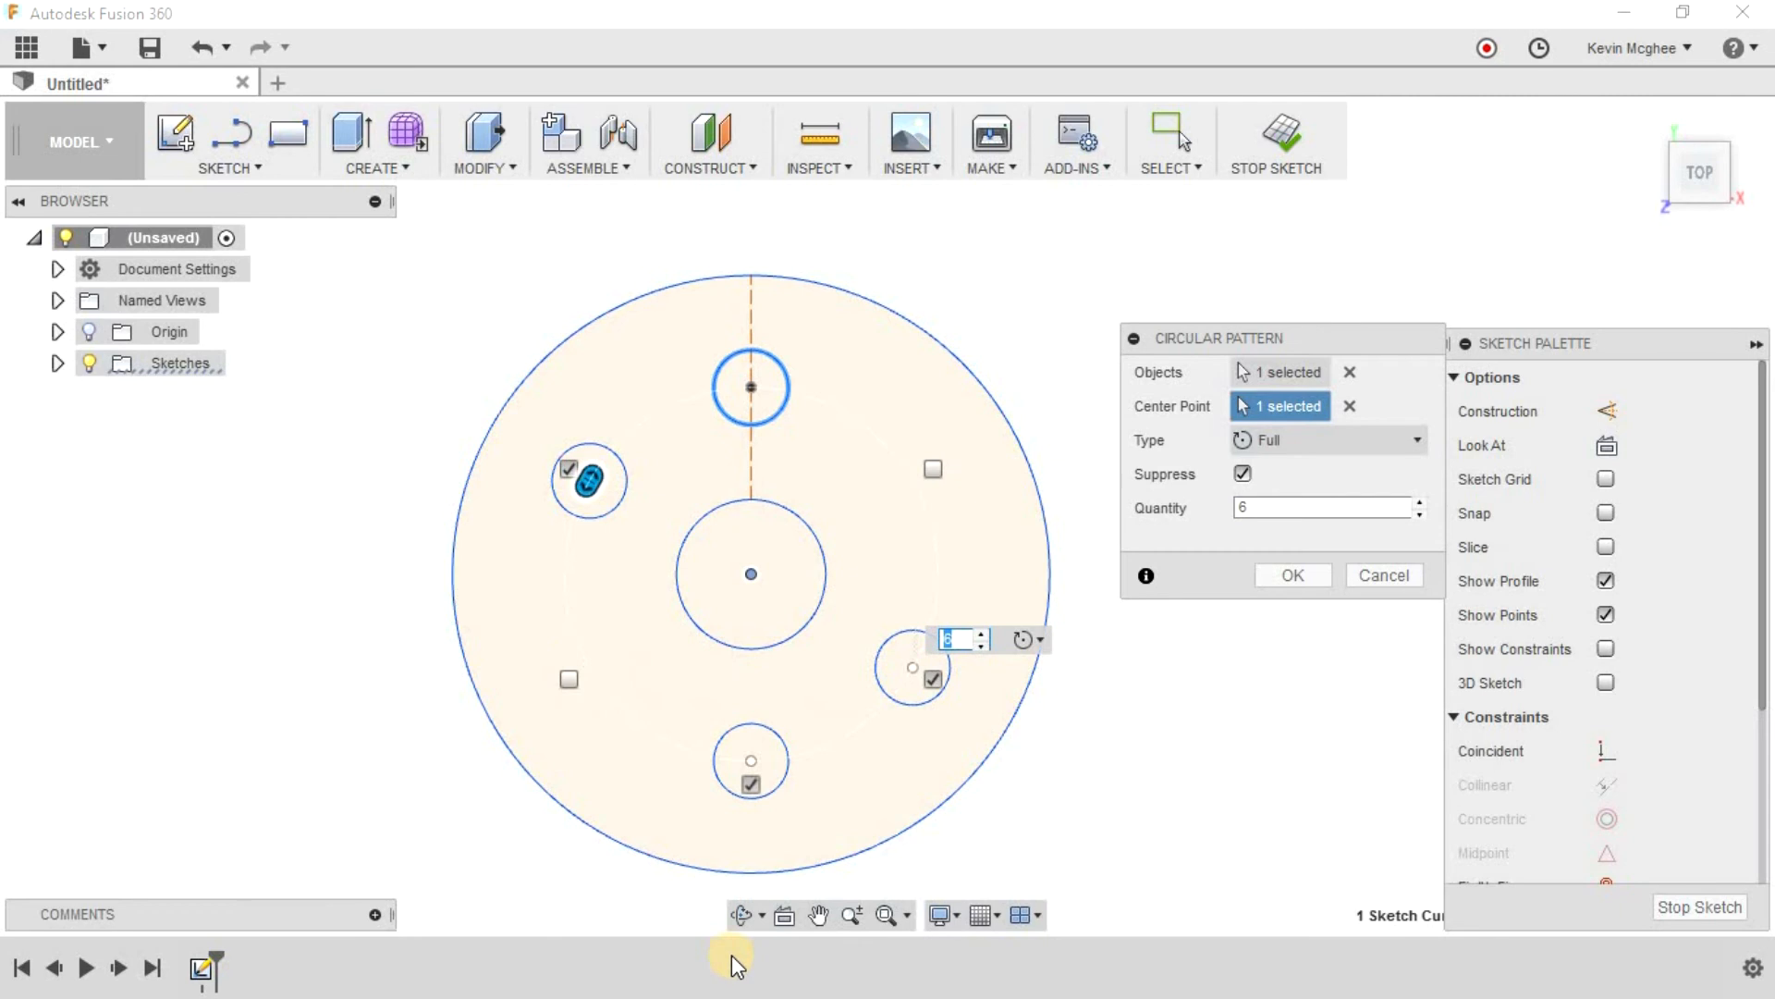
{"action": "left_click", "coordinate": [1243, 474]}
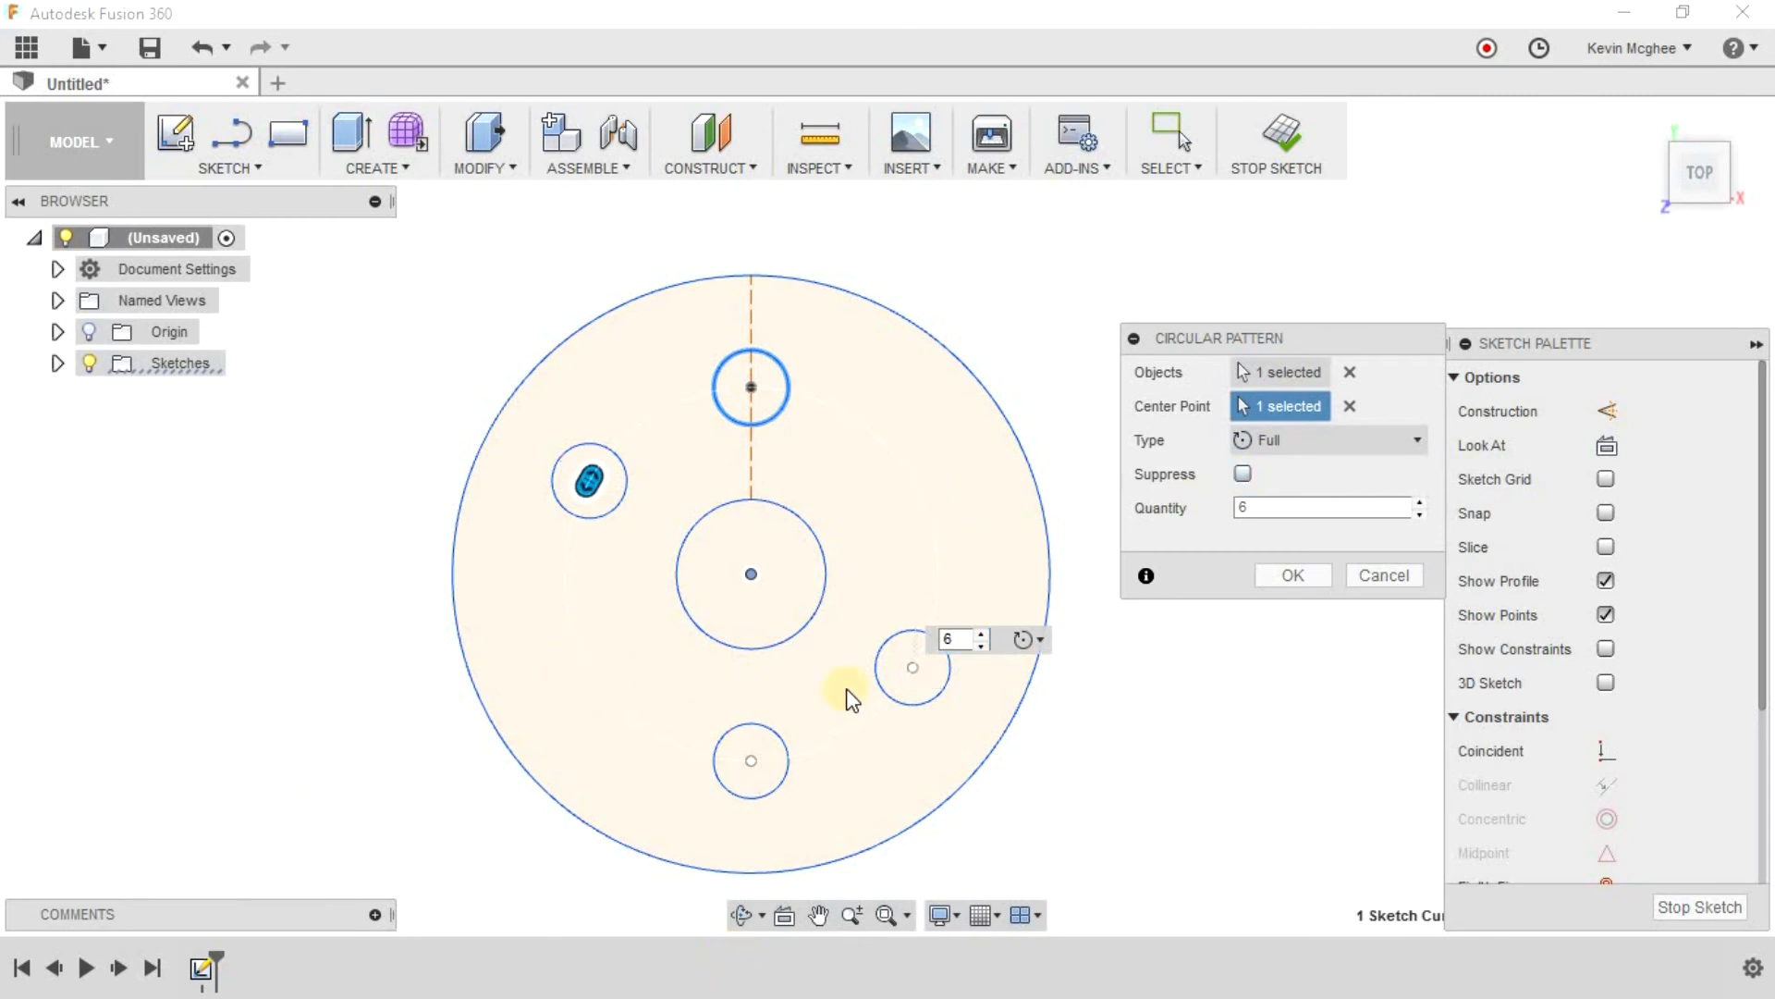
{"action": "left_click", "coordinate": [1243, 475]}
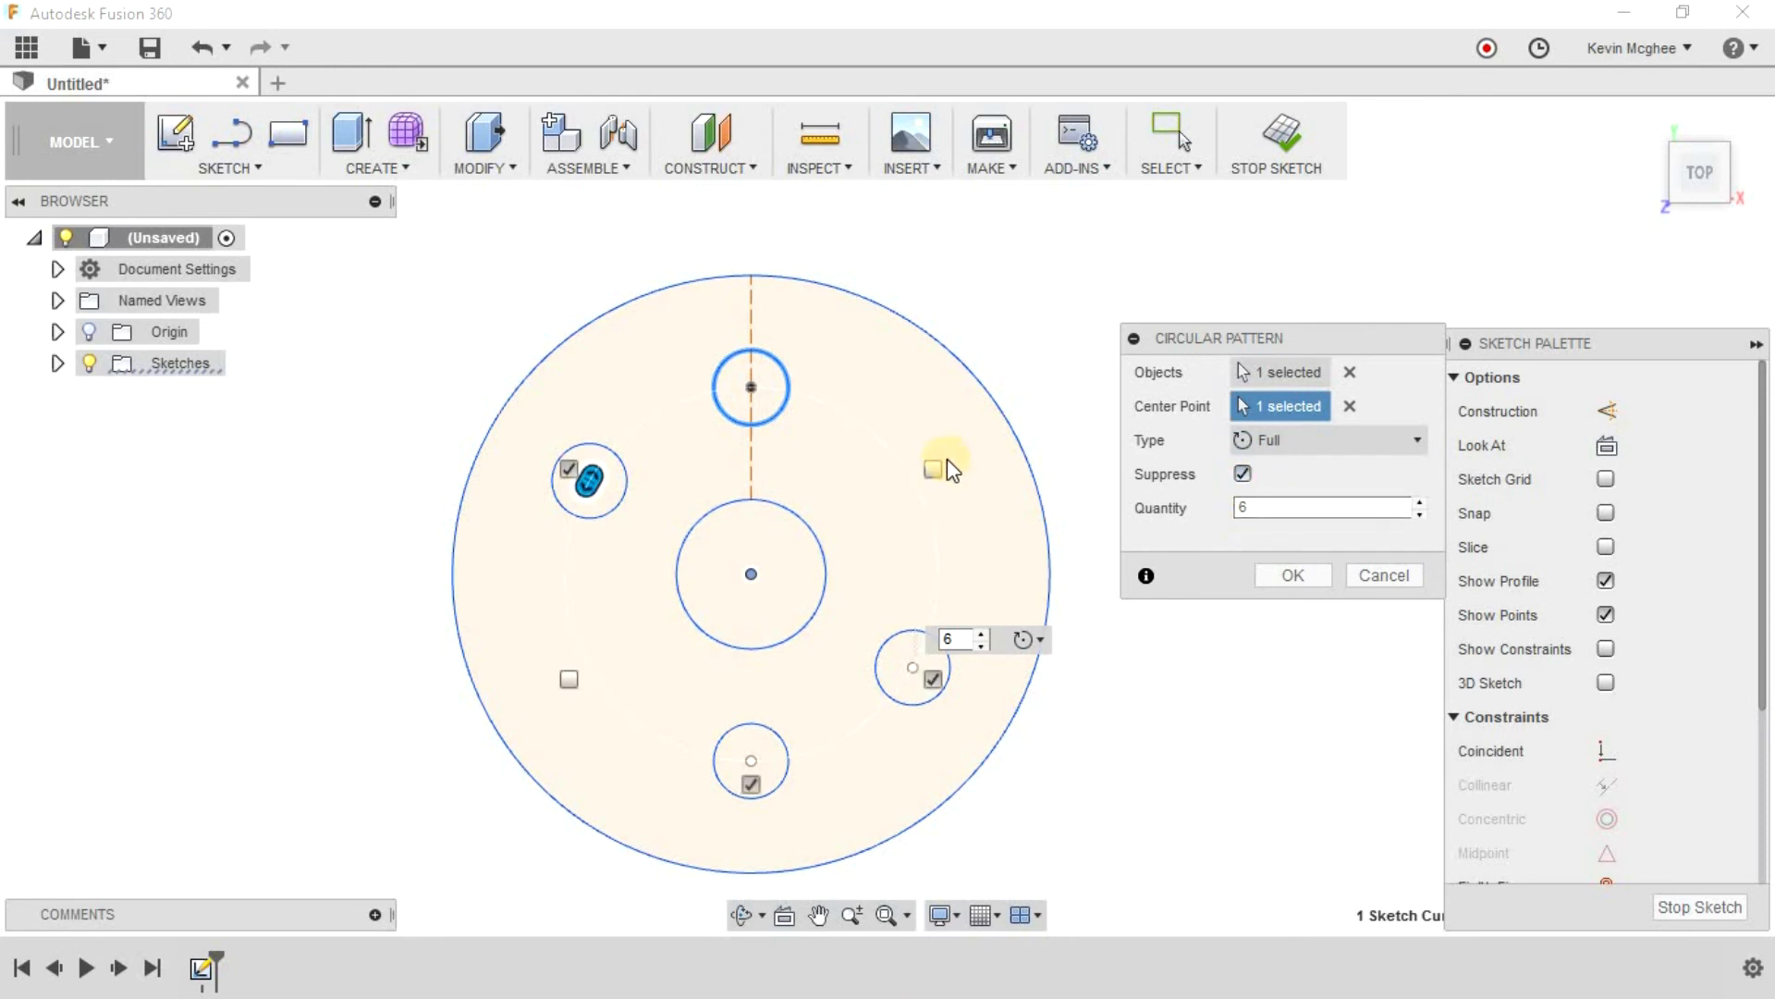
{"action": "left_click", "coordinate": [571, 678]}
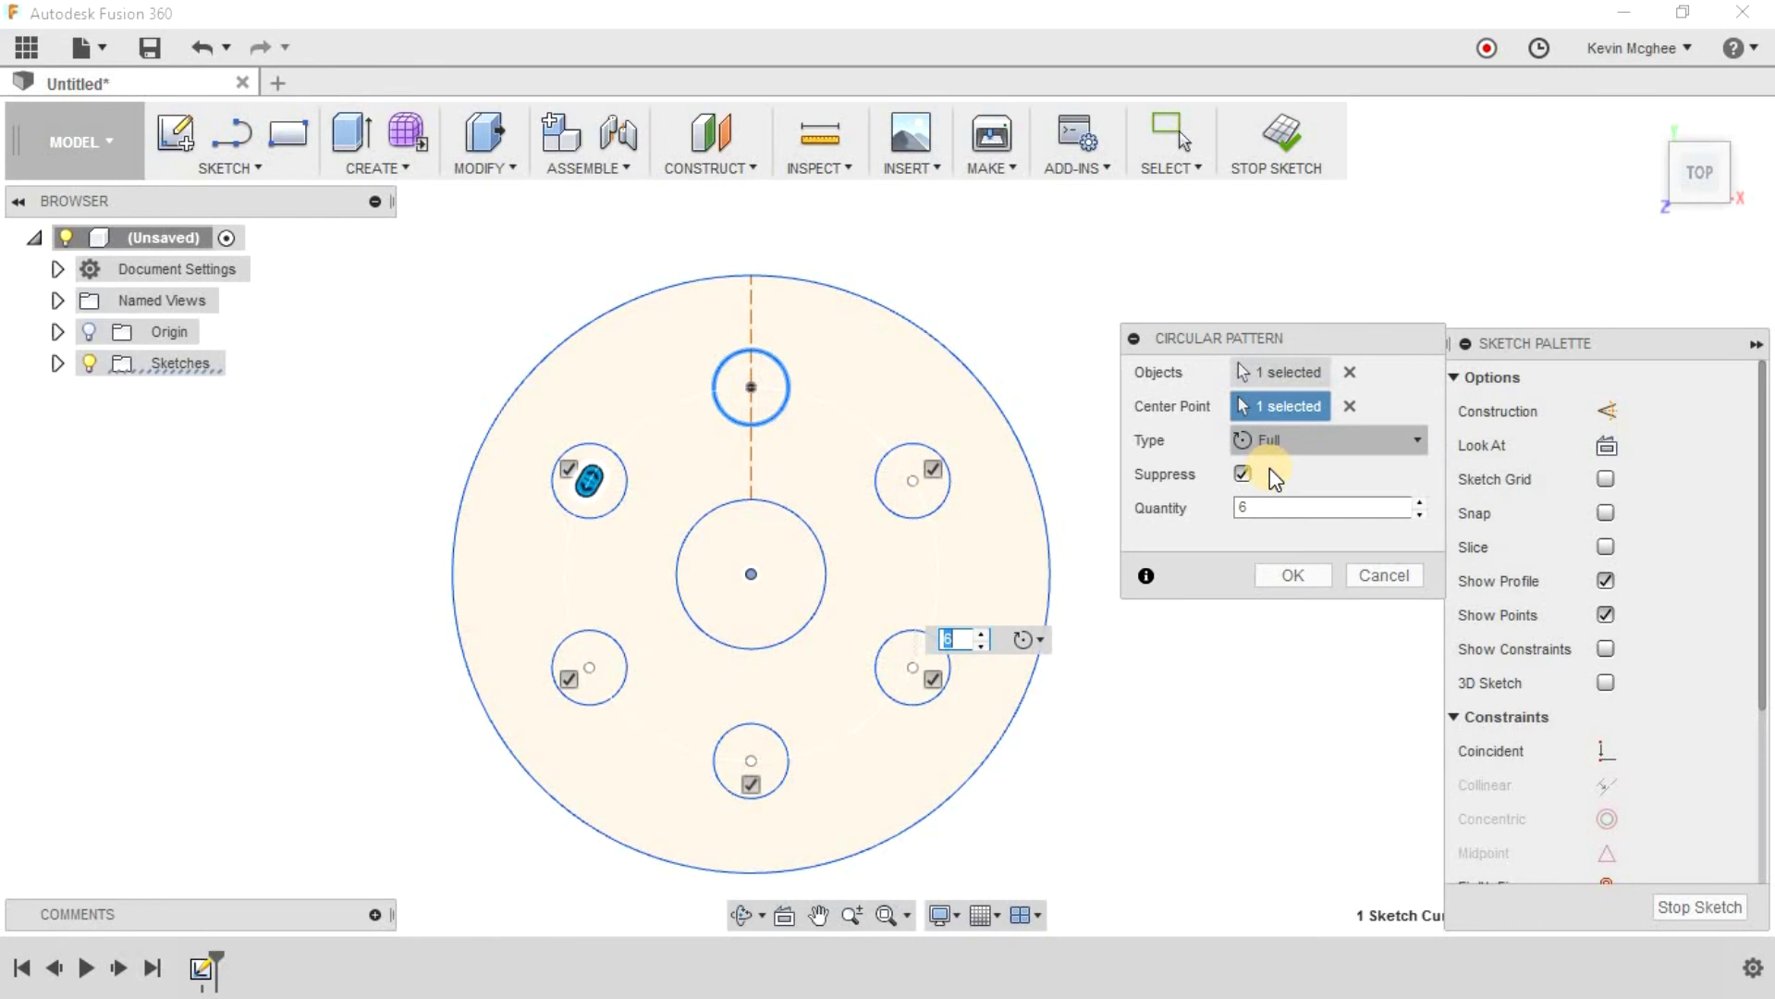
Step: Switch the circular pattern type to Symmetric and reduce the quantity to 5
{"action": "left_click", "coordinate": [1289, 451]}
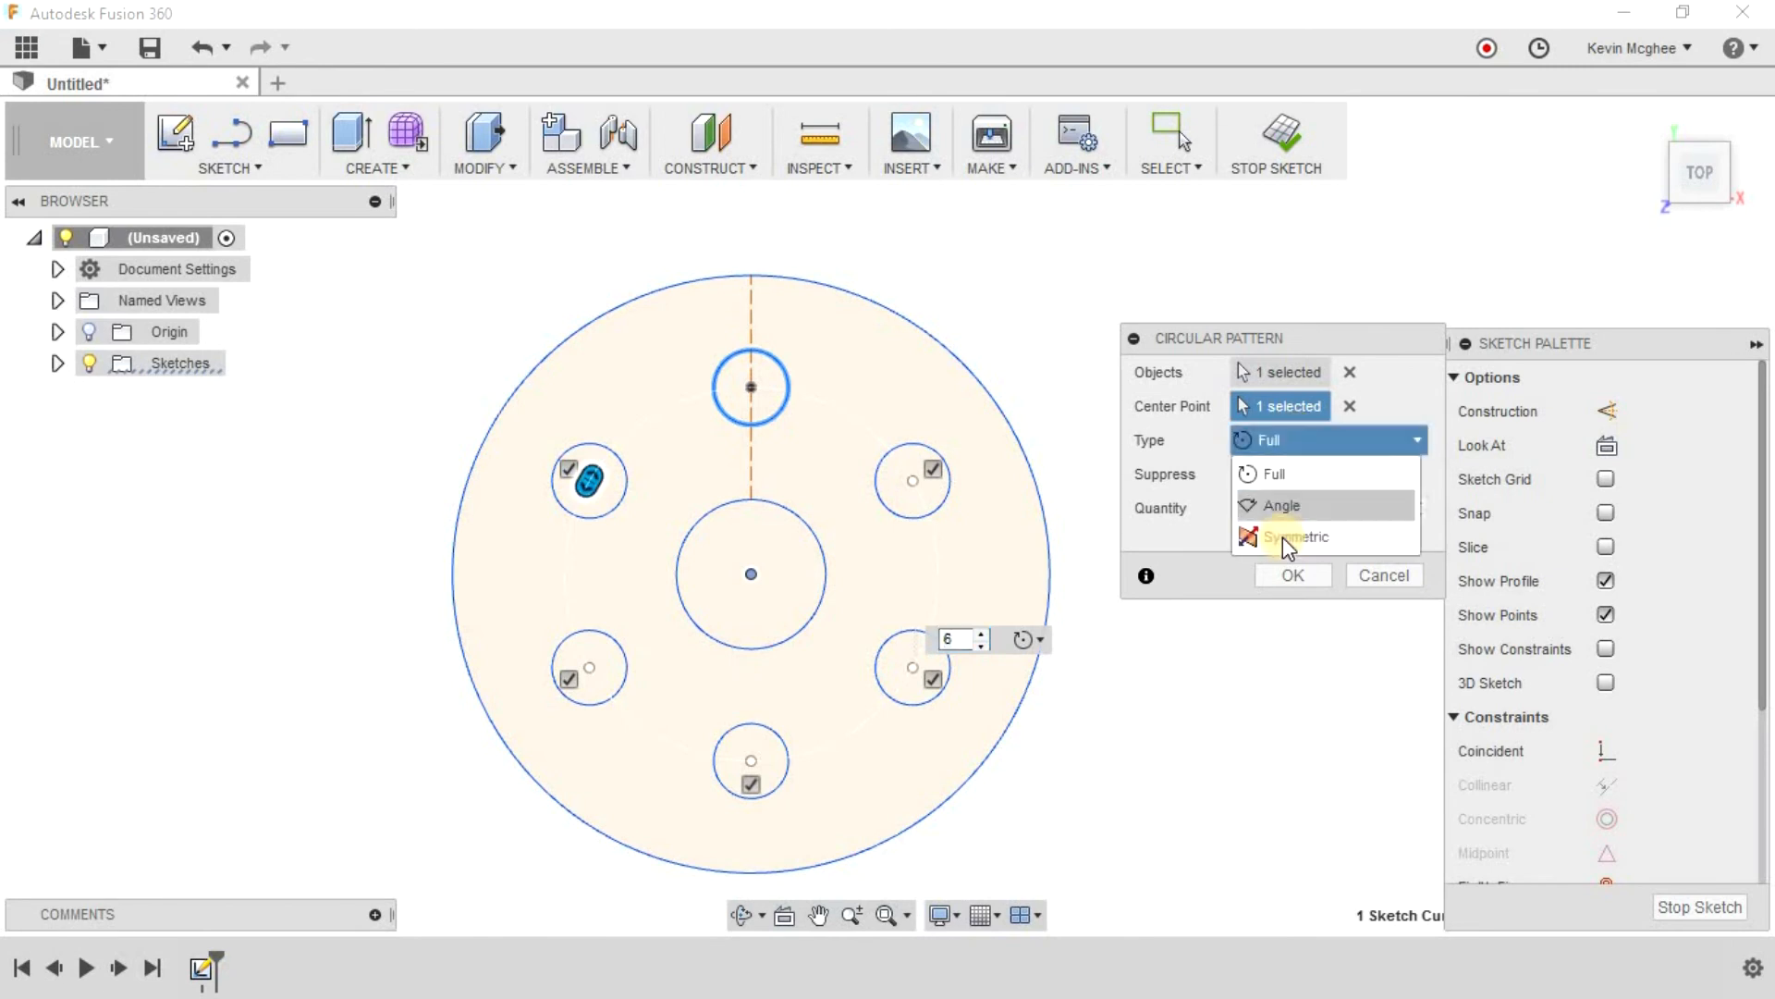
{"action": "left_click", "coordinate": [1283, 536]}
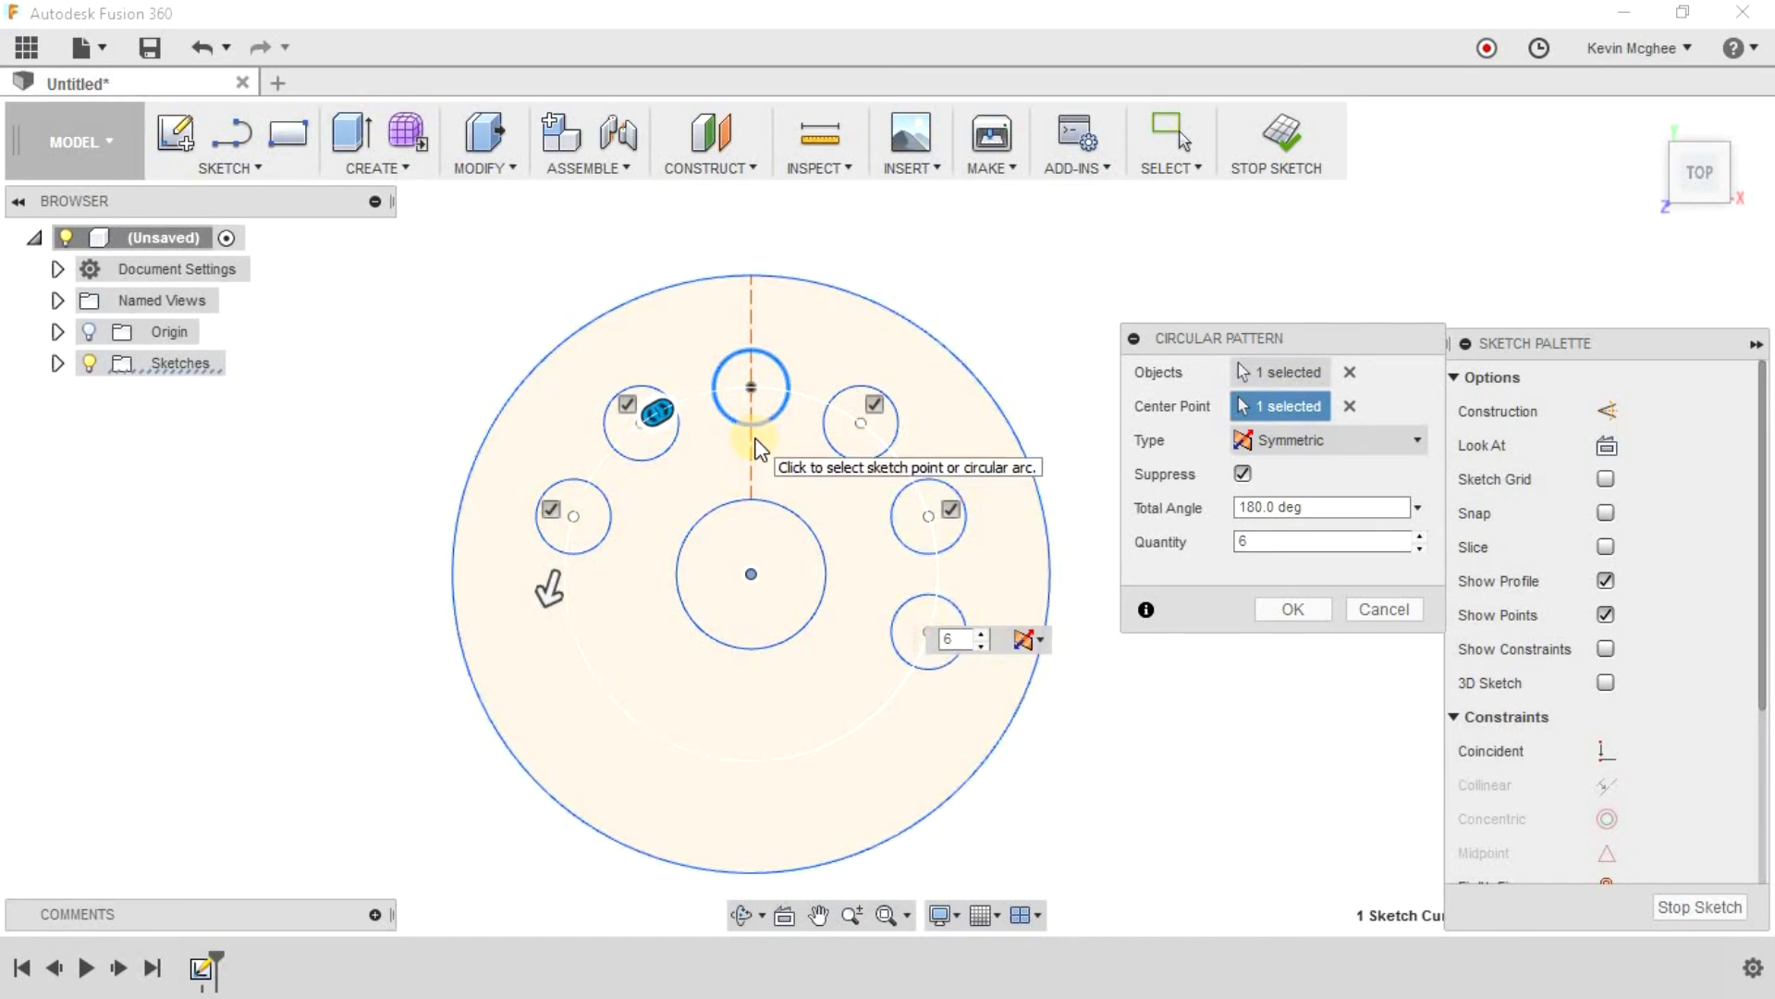
{"action": "left_click", "coordinate": [1419, 551]}
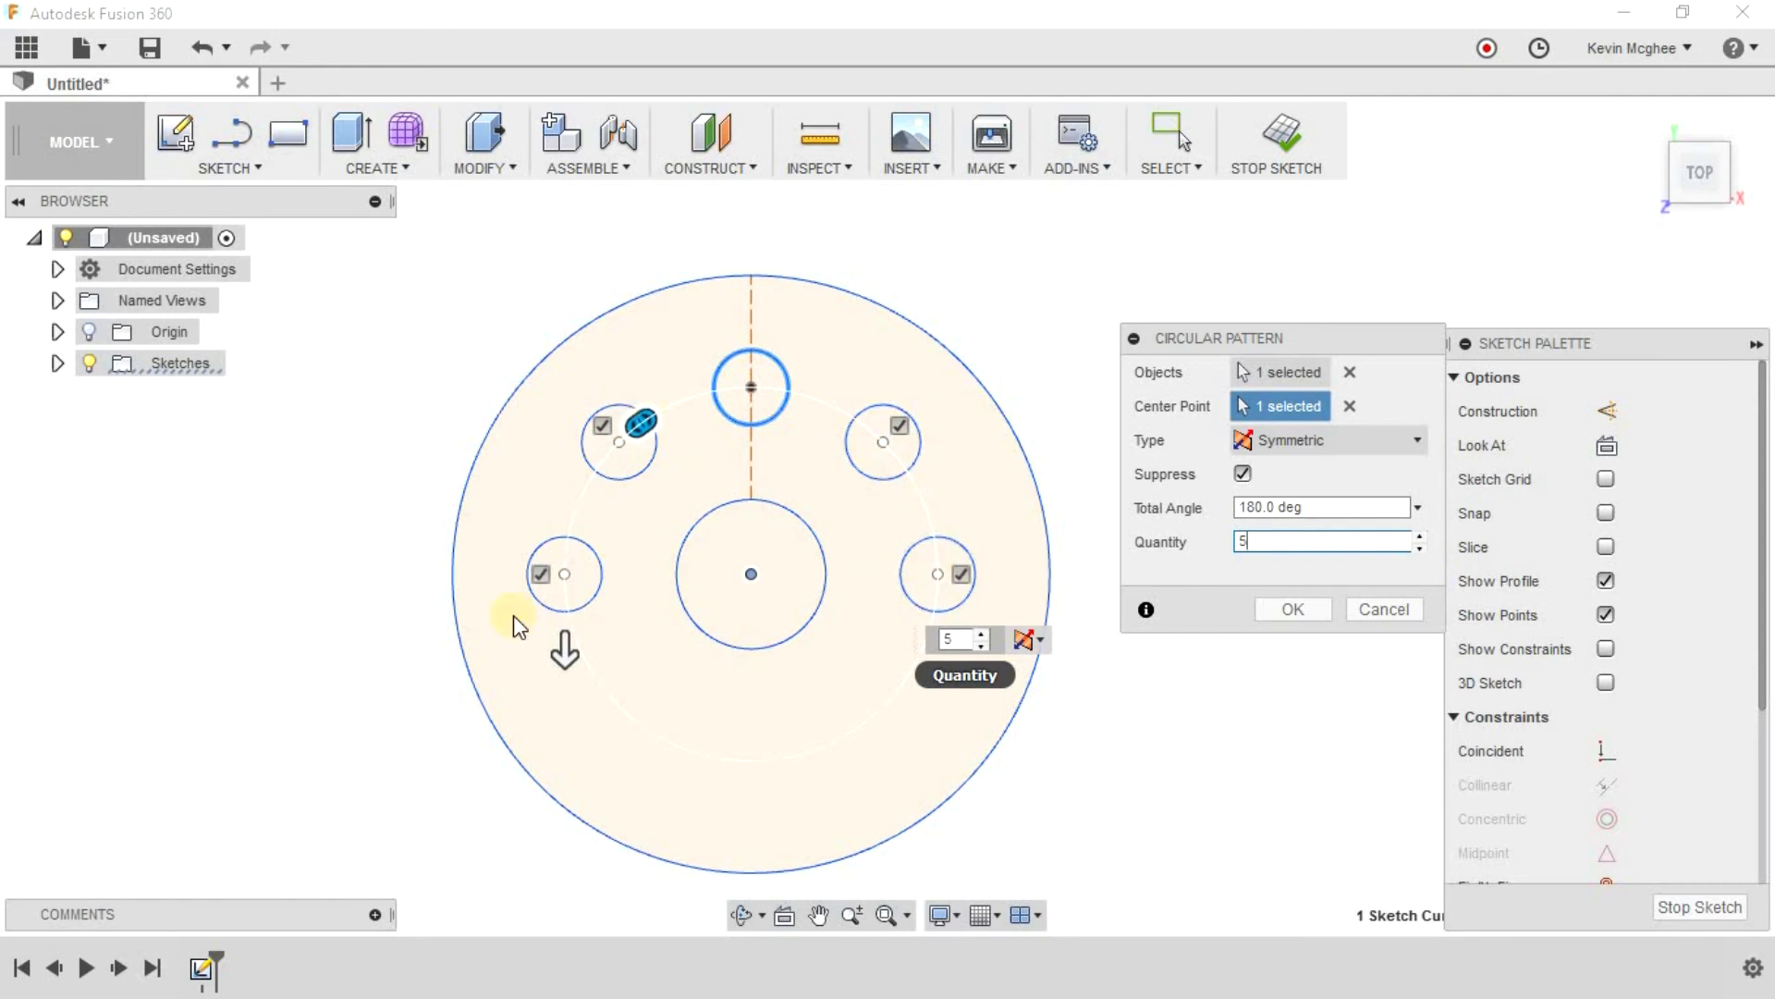
{"action": "left_click", "coordinate": [1311, 539]}
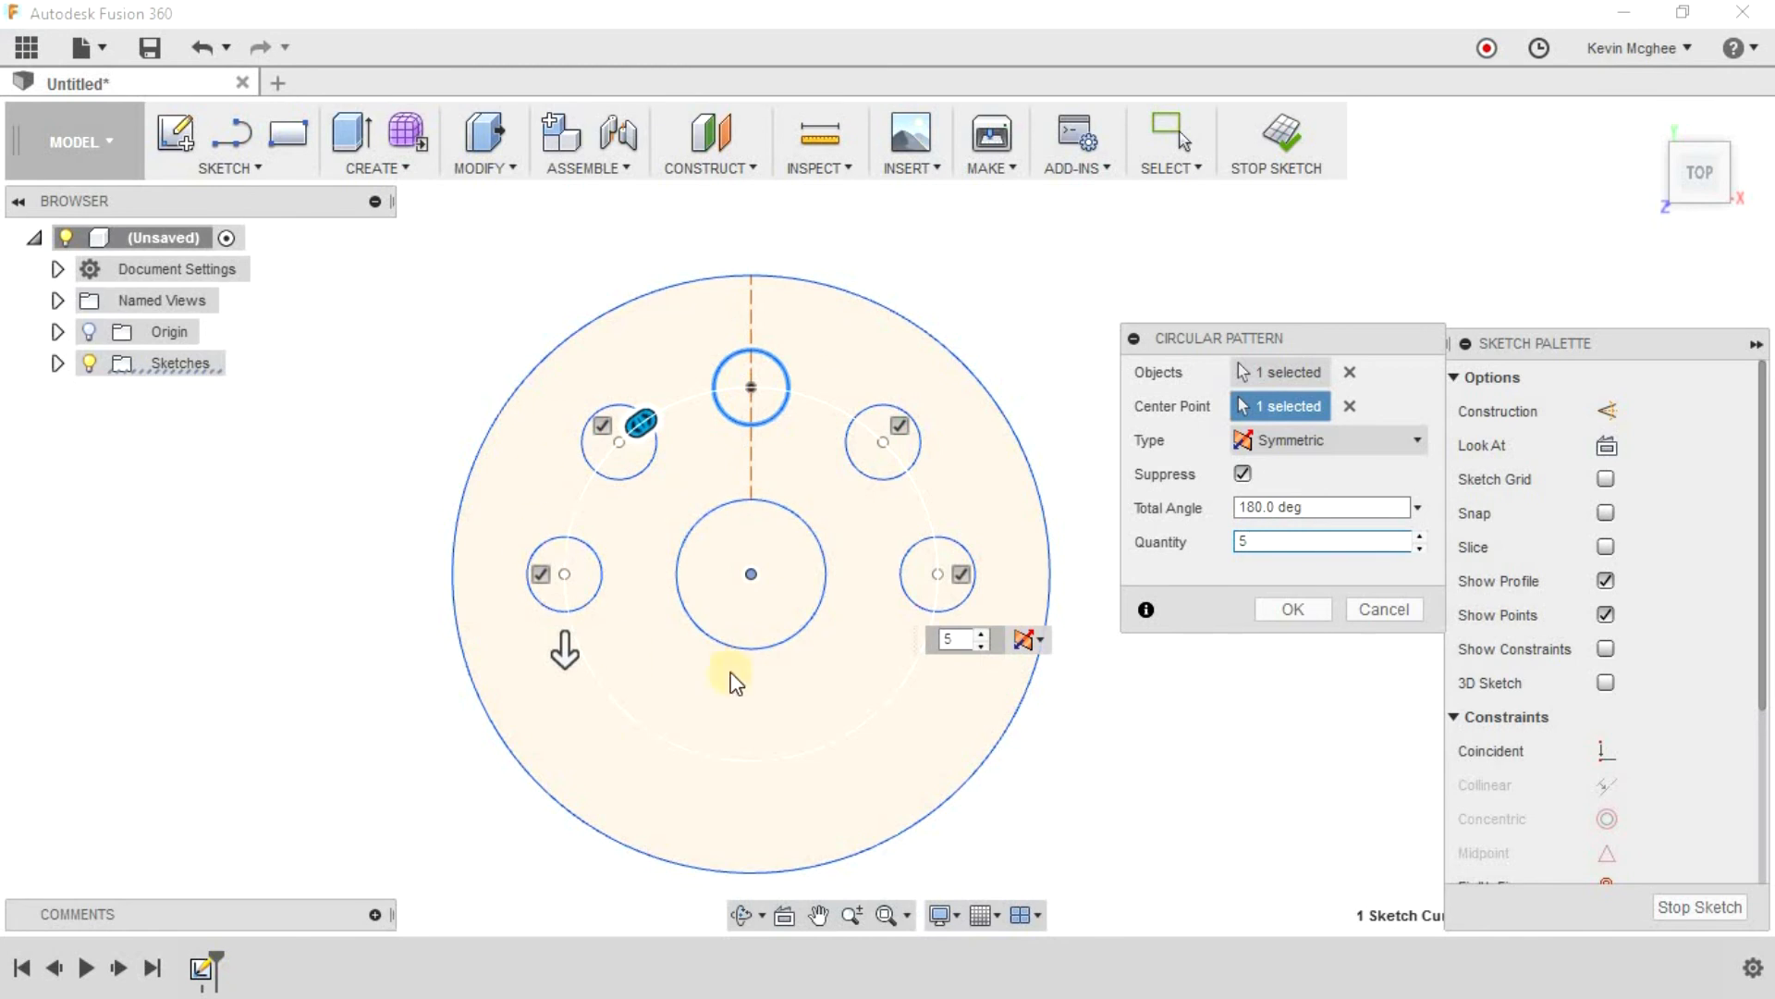
{"action": "left_click", "coordinate": [1417, 511]}
{"action": "left_click", "coordinate": [1417, 510]}
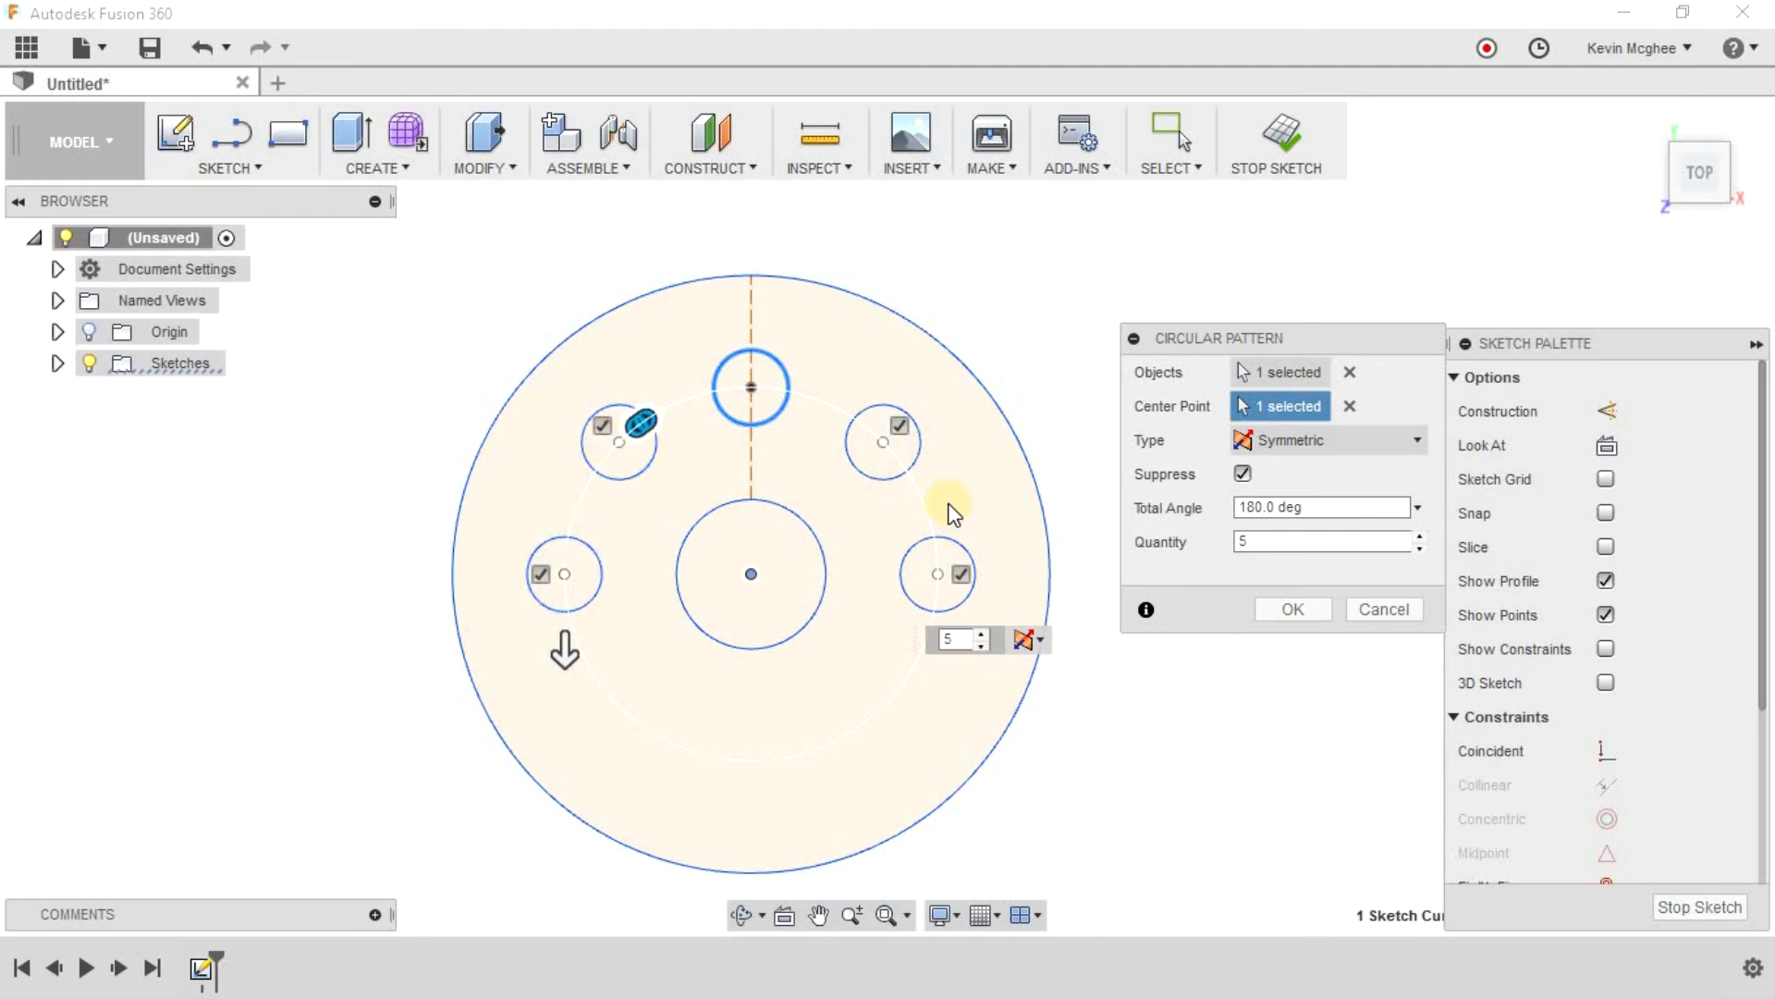
Step: Change the circular pattern type to Full and complete the pattern
{"action": "left_click", "coordinate": [1271, 444]}
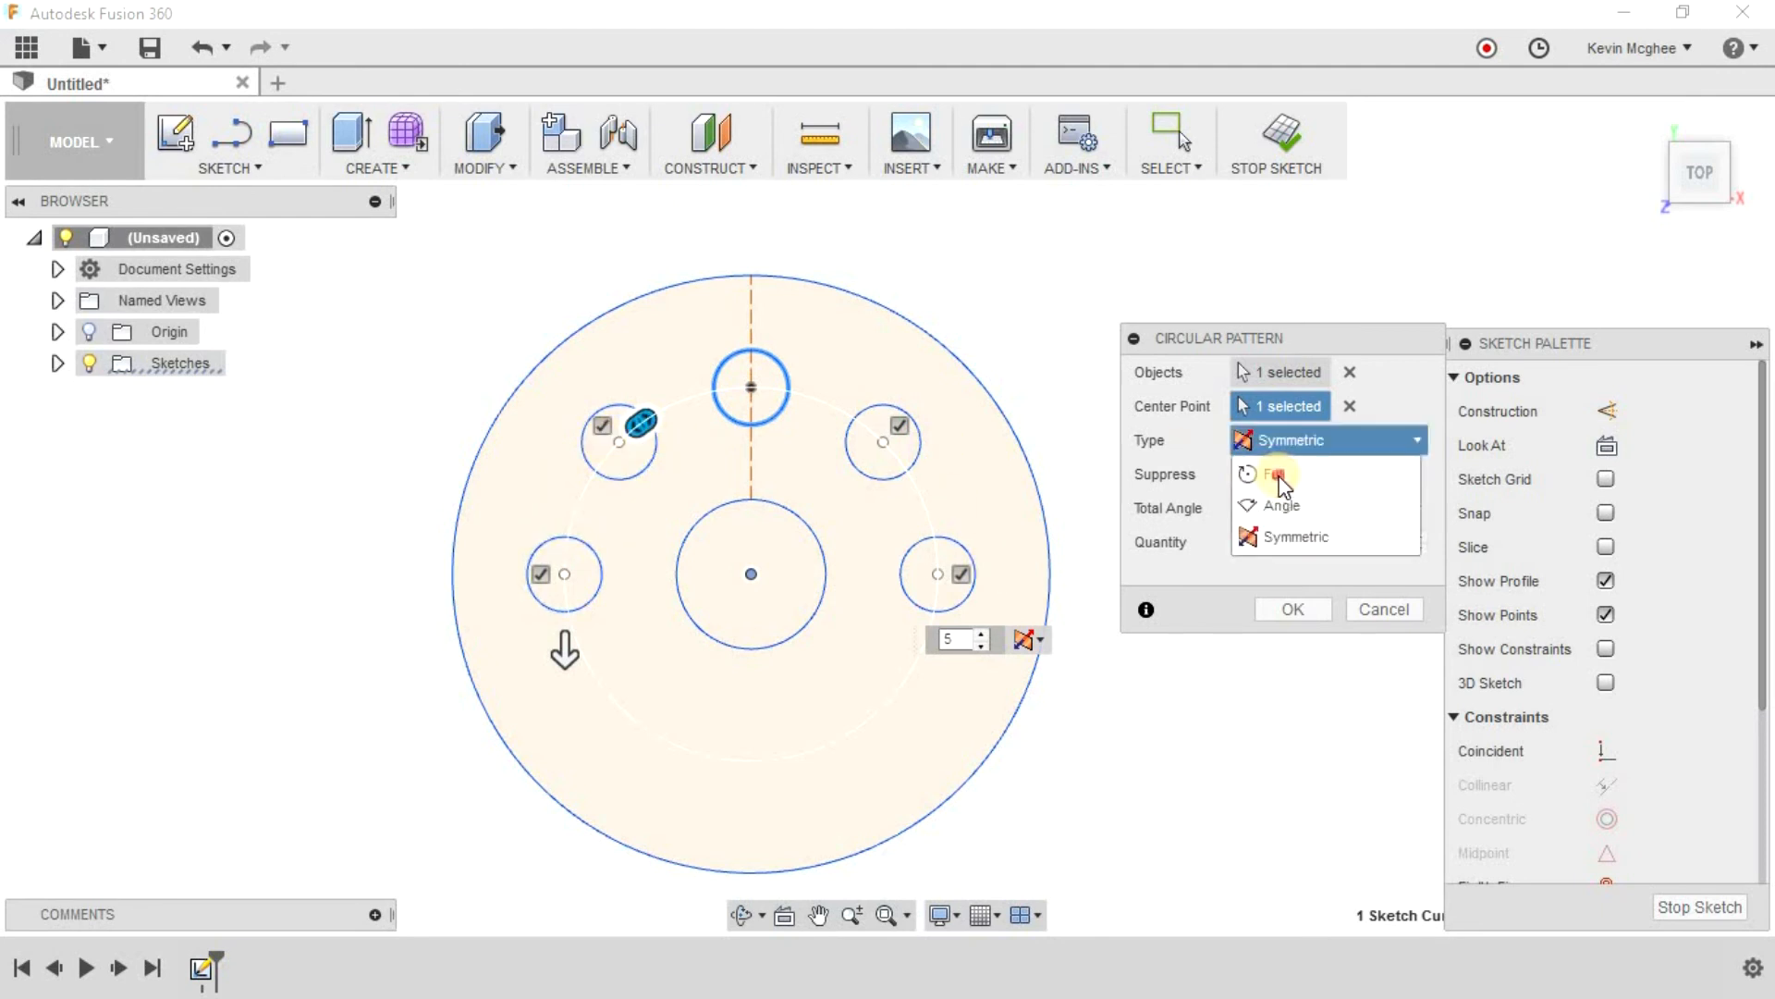
{"action": "left_click", "coordinate": [1258, 468]}
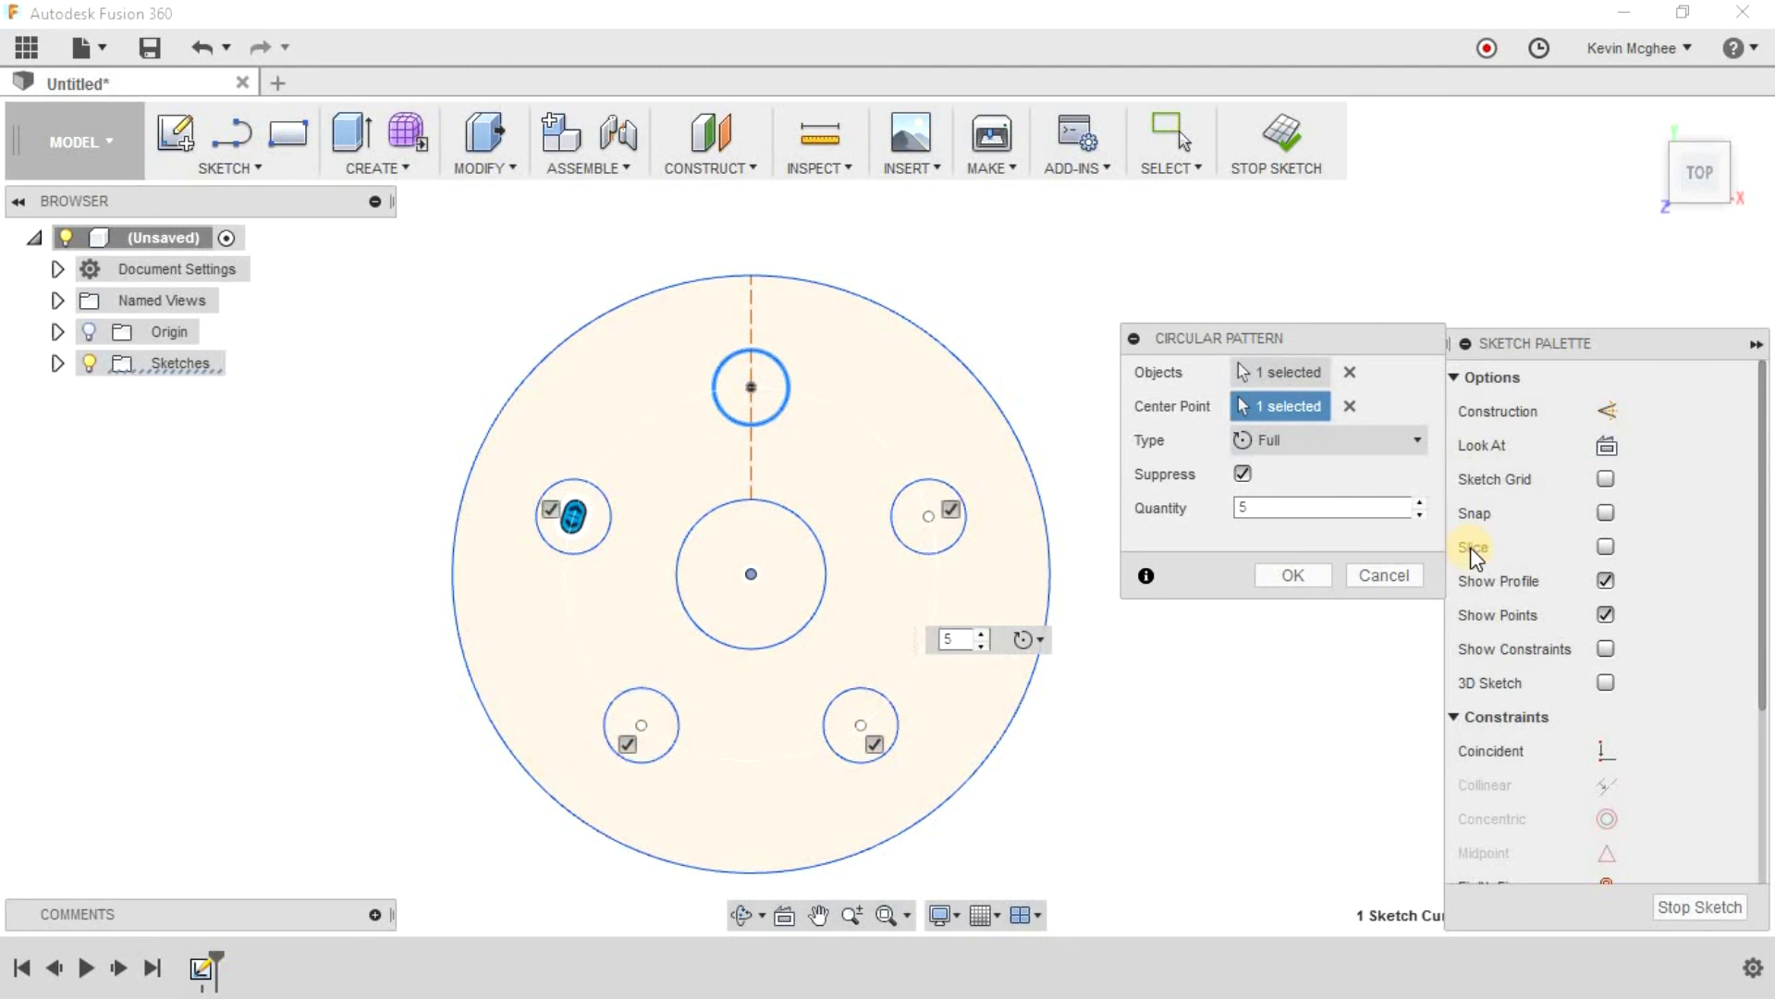
{"action": "left_click", "coordinate": [1307, 569]}
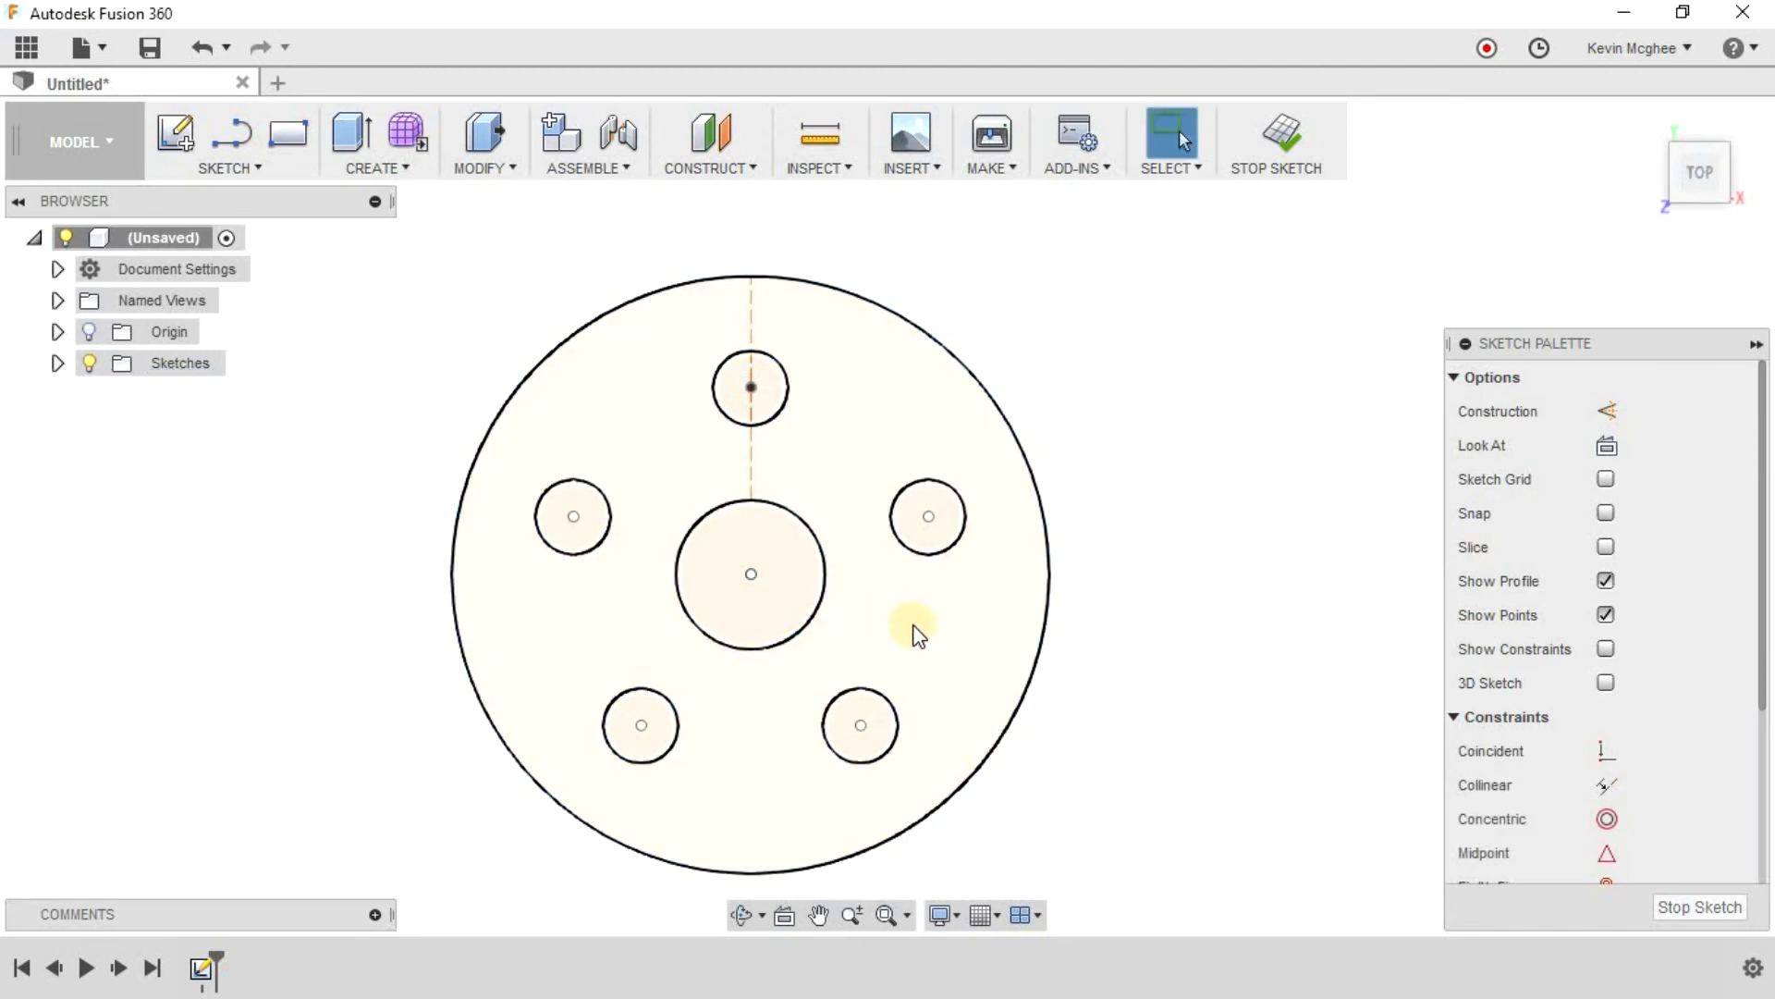
Step: Sketch a two-point rectangle 2 in high and 6 in wide in an empty area away from the patterned circles
{"action": "scroll", "coordinate": [1182, 626], "scroll_direction": "down", "scroll_amount": 1}
{"action": "mouse_move", "coordinate": [823, 549]}
{"action": "middle_mouse_down"}
{"action": "mouse_move", "coordinate": [238, 515]}
{"action": "mouse_move", "coordinate": [130, 357]}
{"action": "middle_mouse_up"}
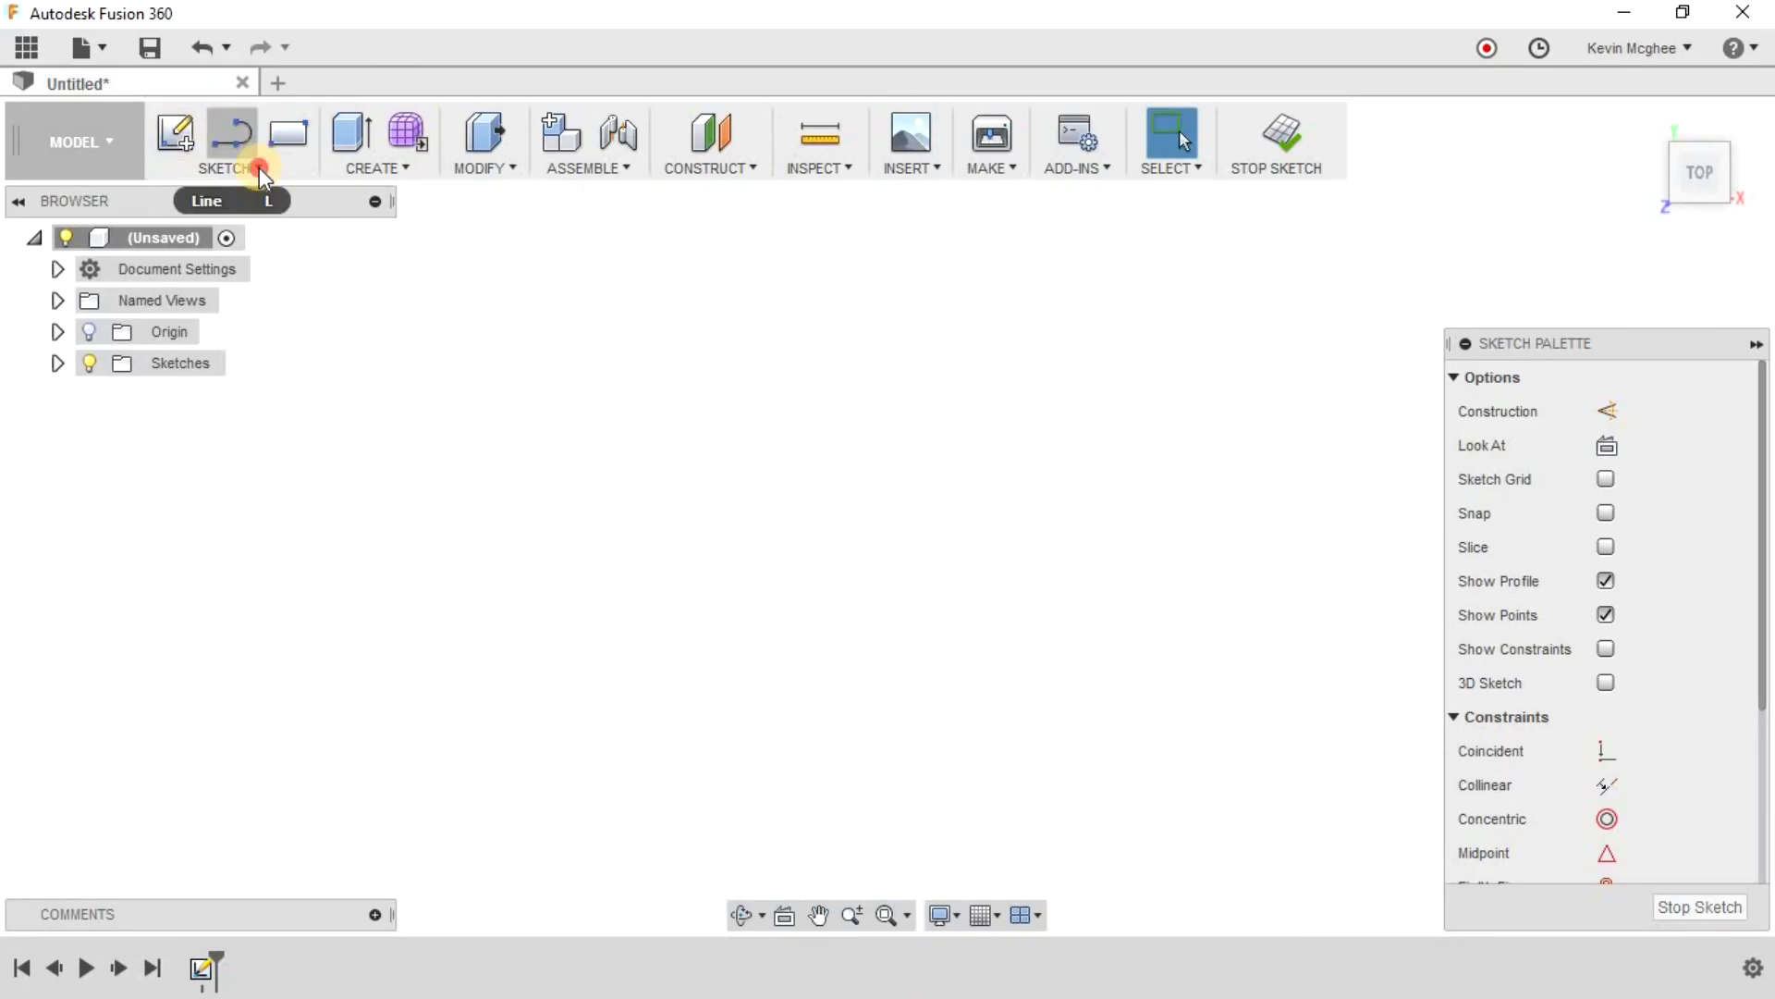
{"action": "left_click", "coordinate": [255, 167]}
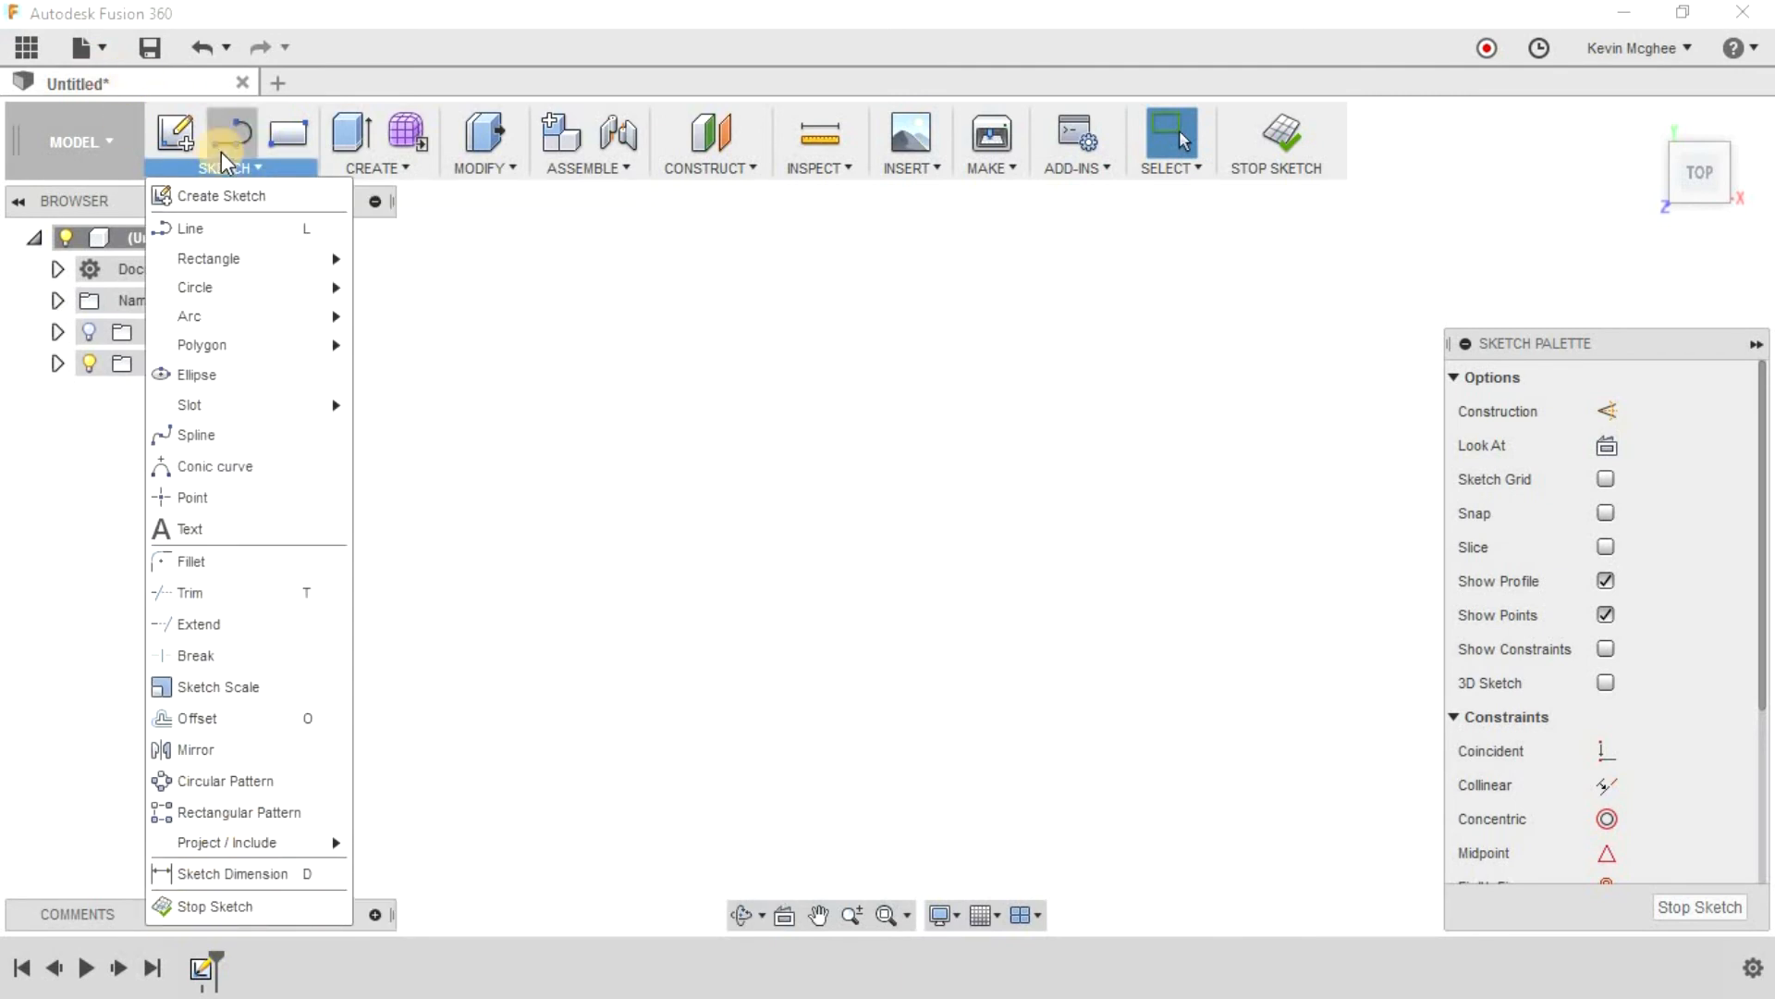
{"action": "left_click", "coordinate": [290, 157]}
{"action": "left_click", "coordinate": [523, 589]}
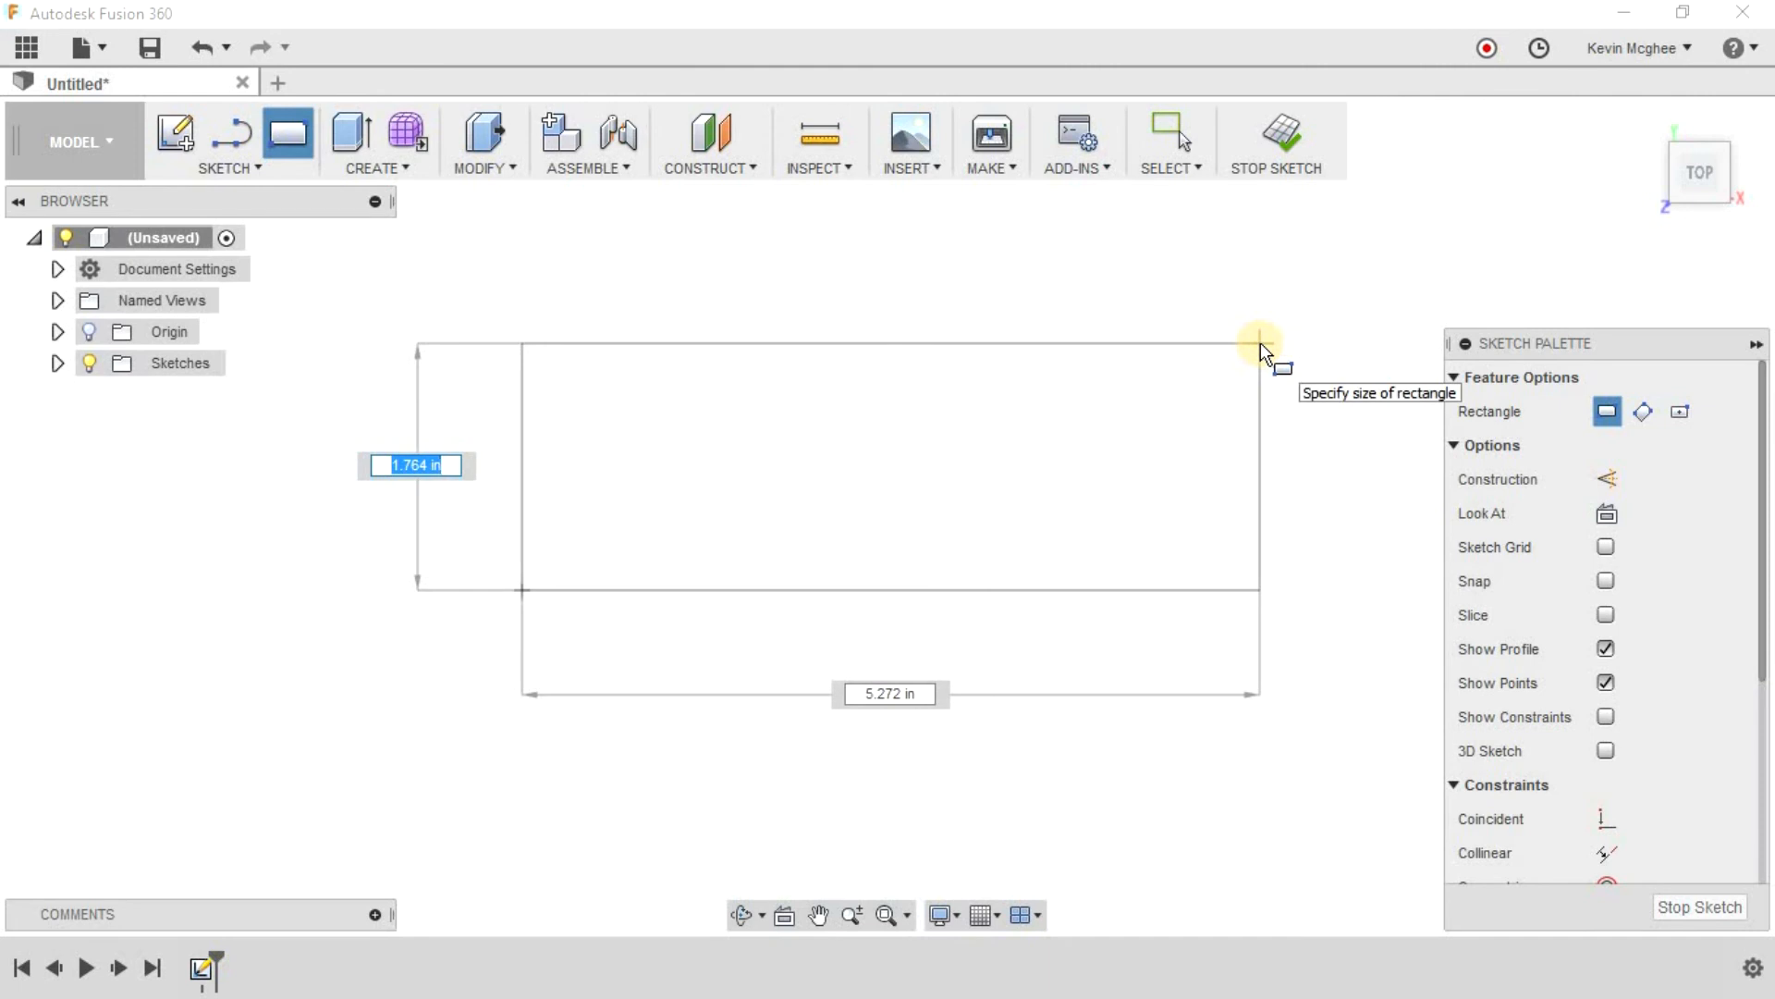
{"action": "type", "text": "2"}
{"action": "key", "text": "Tab"}
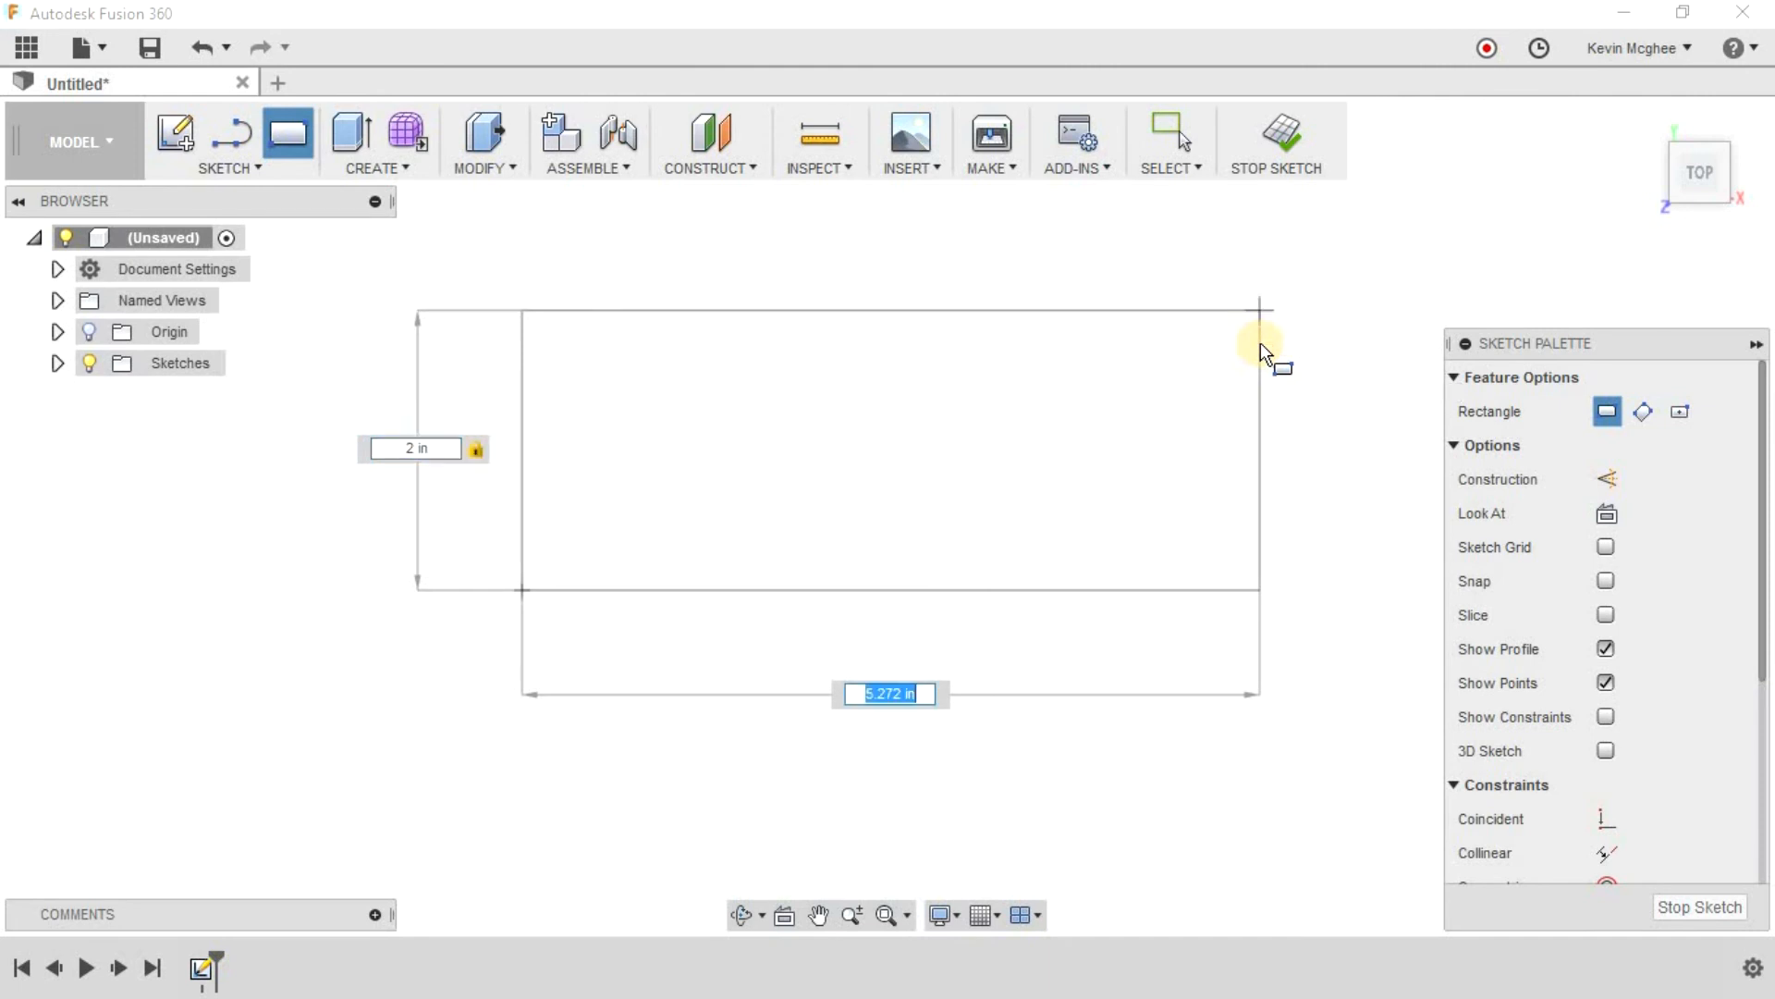
{"action": "type", "text": "6"}
{"action": "key", "text": "Return"}
{"action": "middle_click_drag", "start_coordinate": [1054, 395], "coordinate": [847, 437]}
{"action": "left_click", "coordinate": [257, 168]}
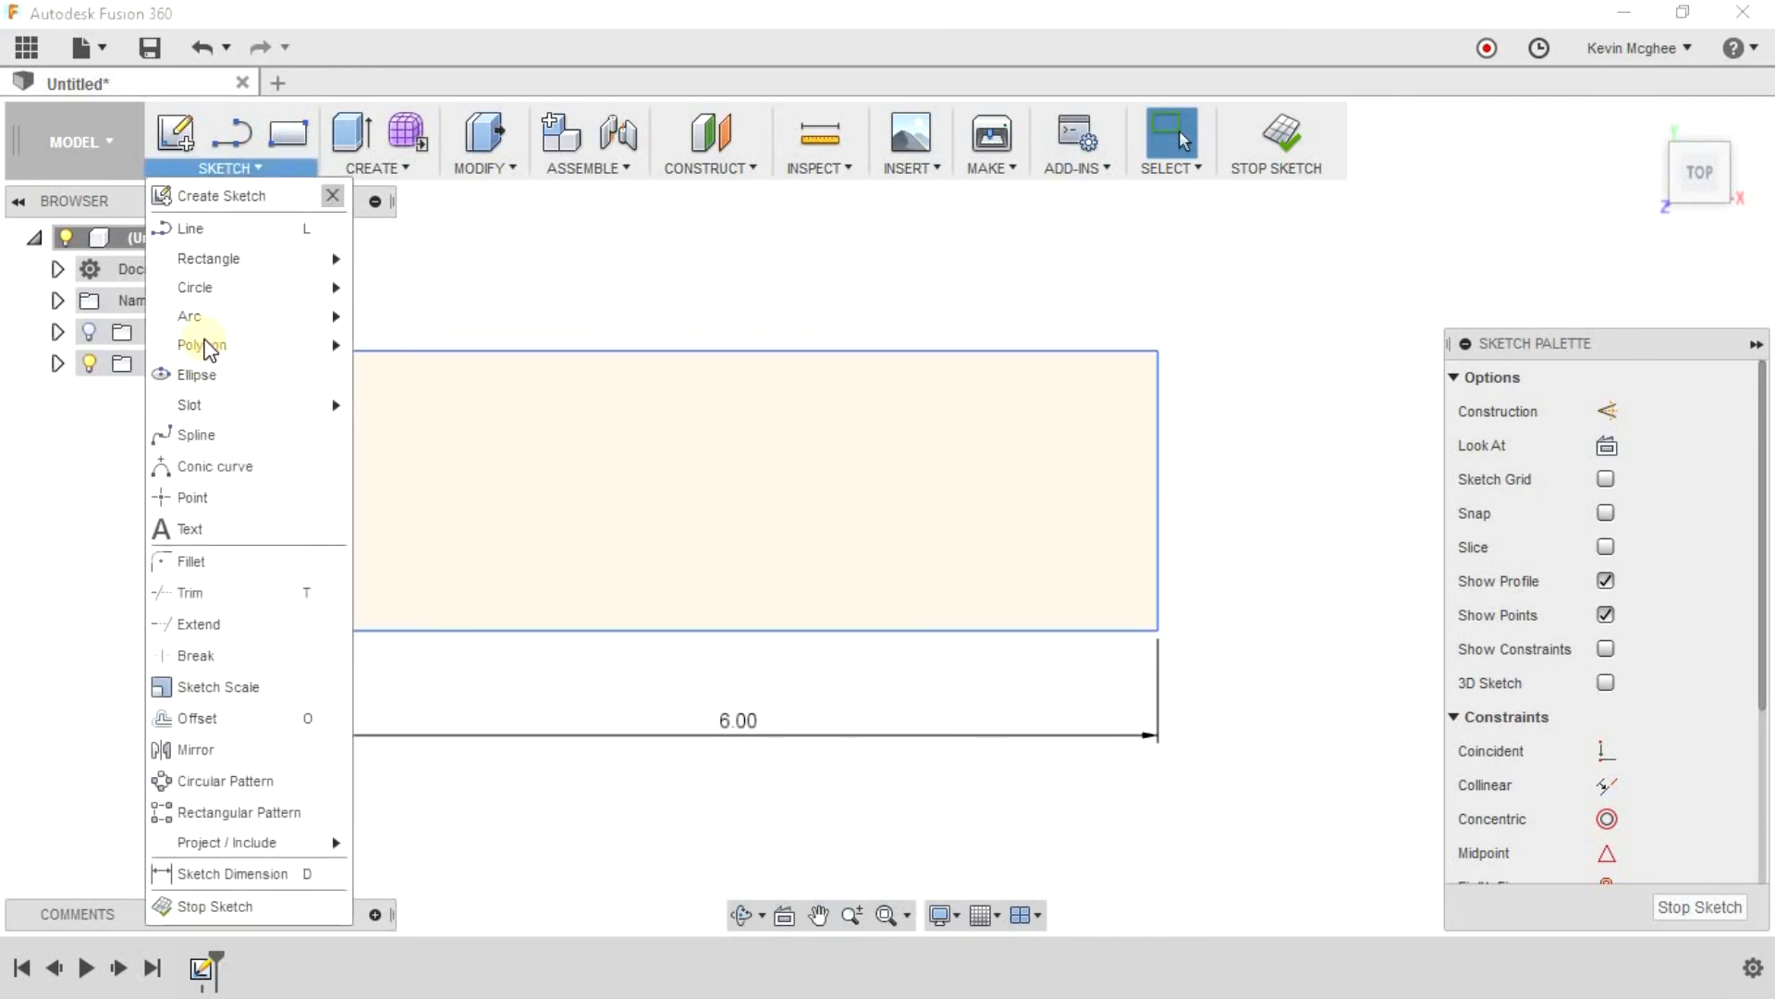
{"action": "mouse_move", "coordinate": [340, 289]}
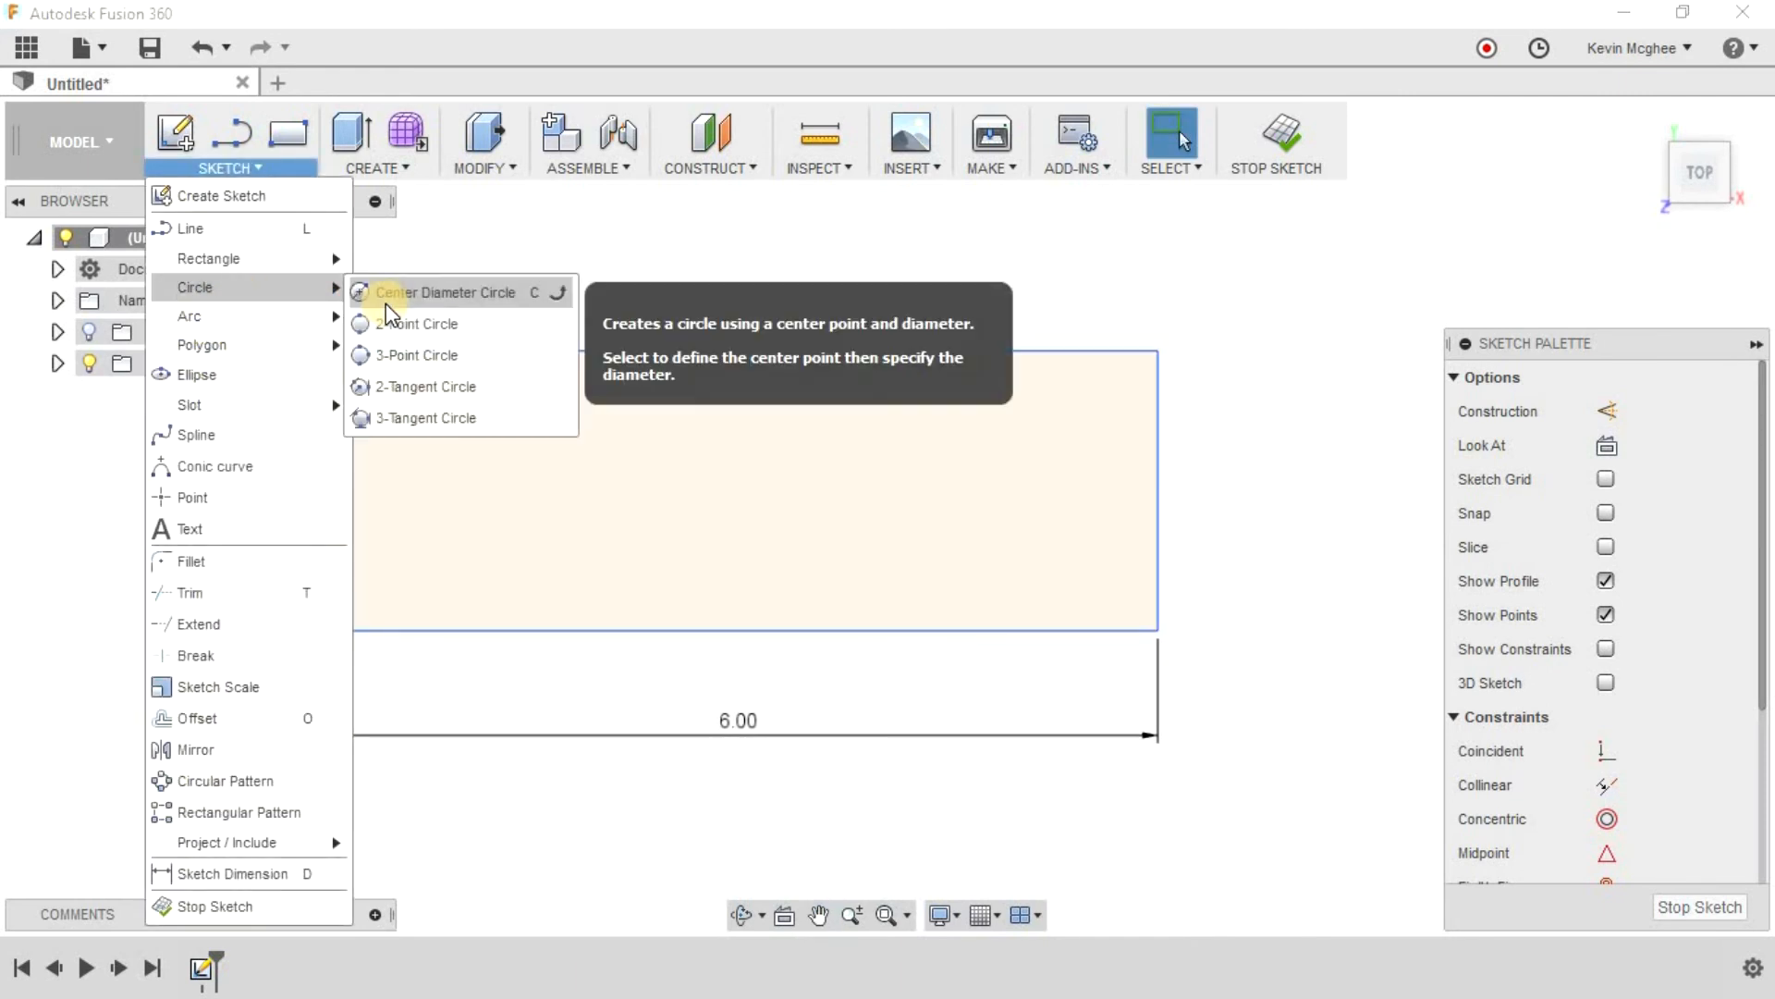
{"action": "left_click", "coordinate": [434, 303]}
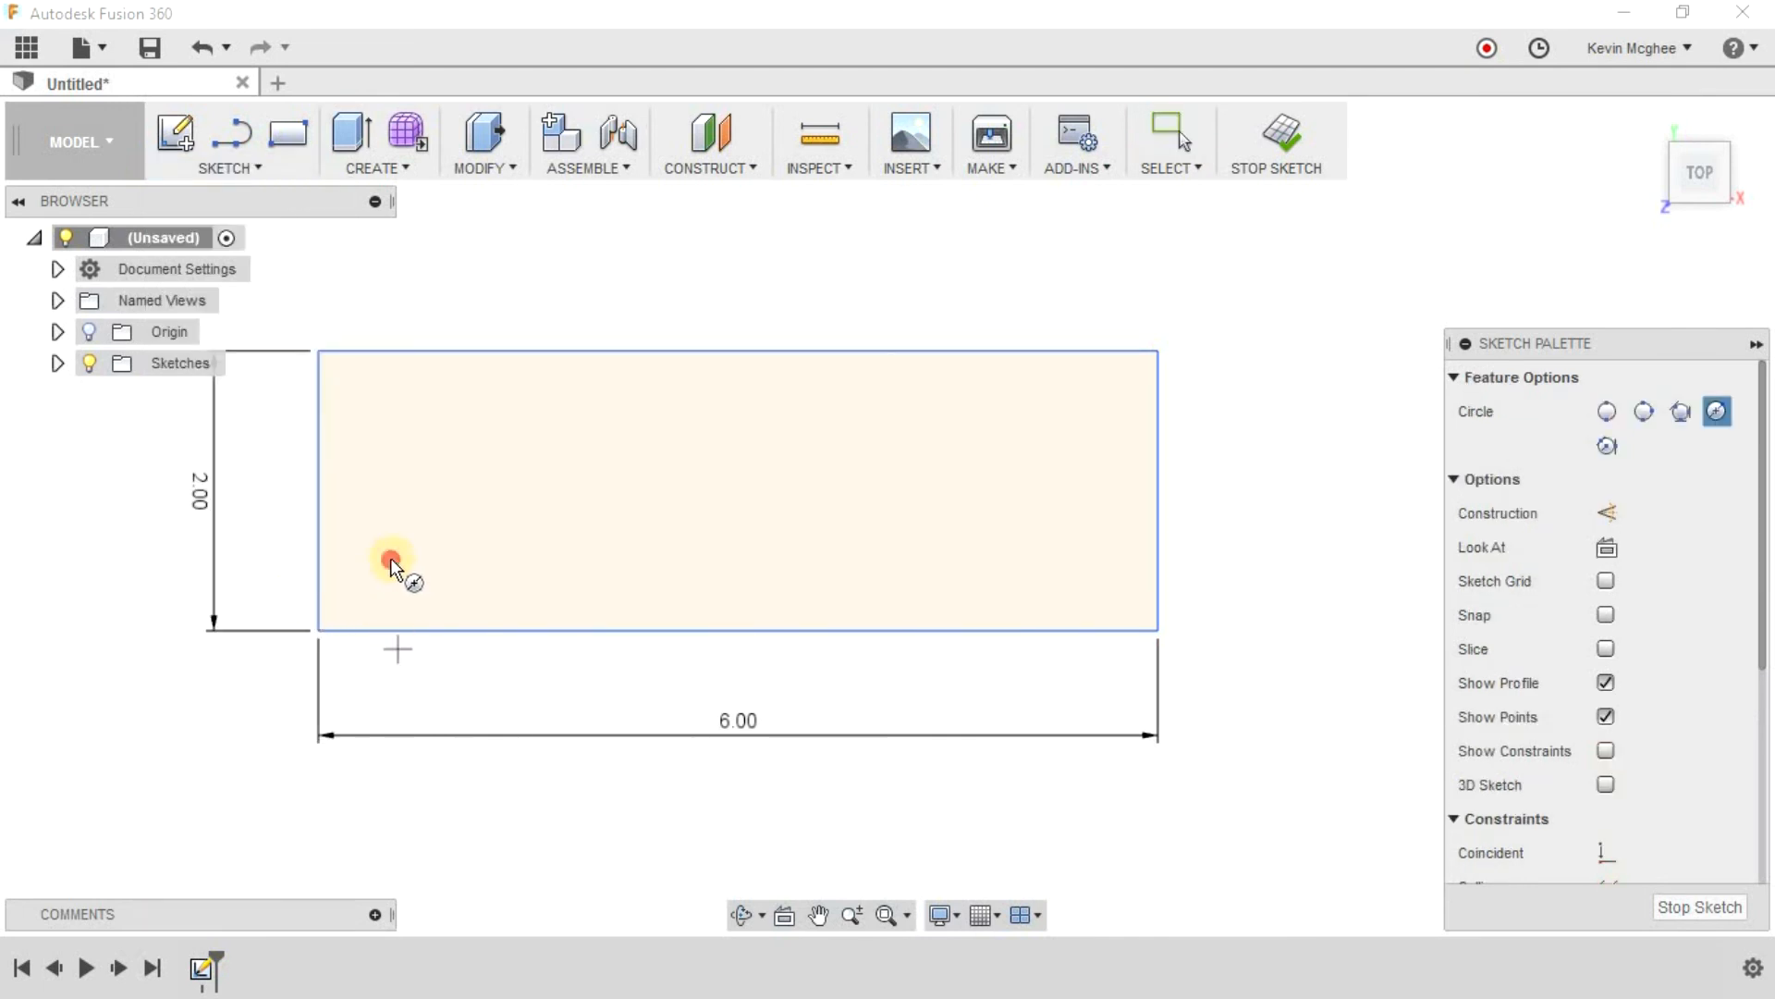
{"action": "left_click", "coordinate": [351, 559]}
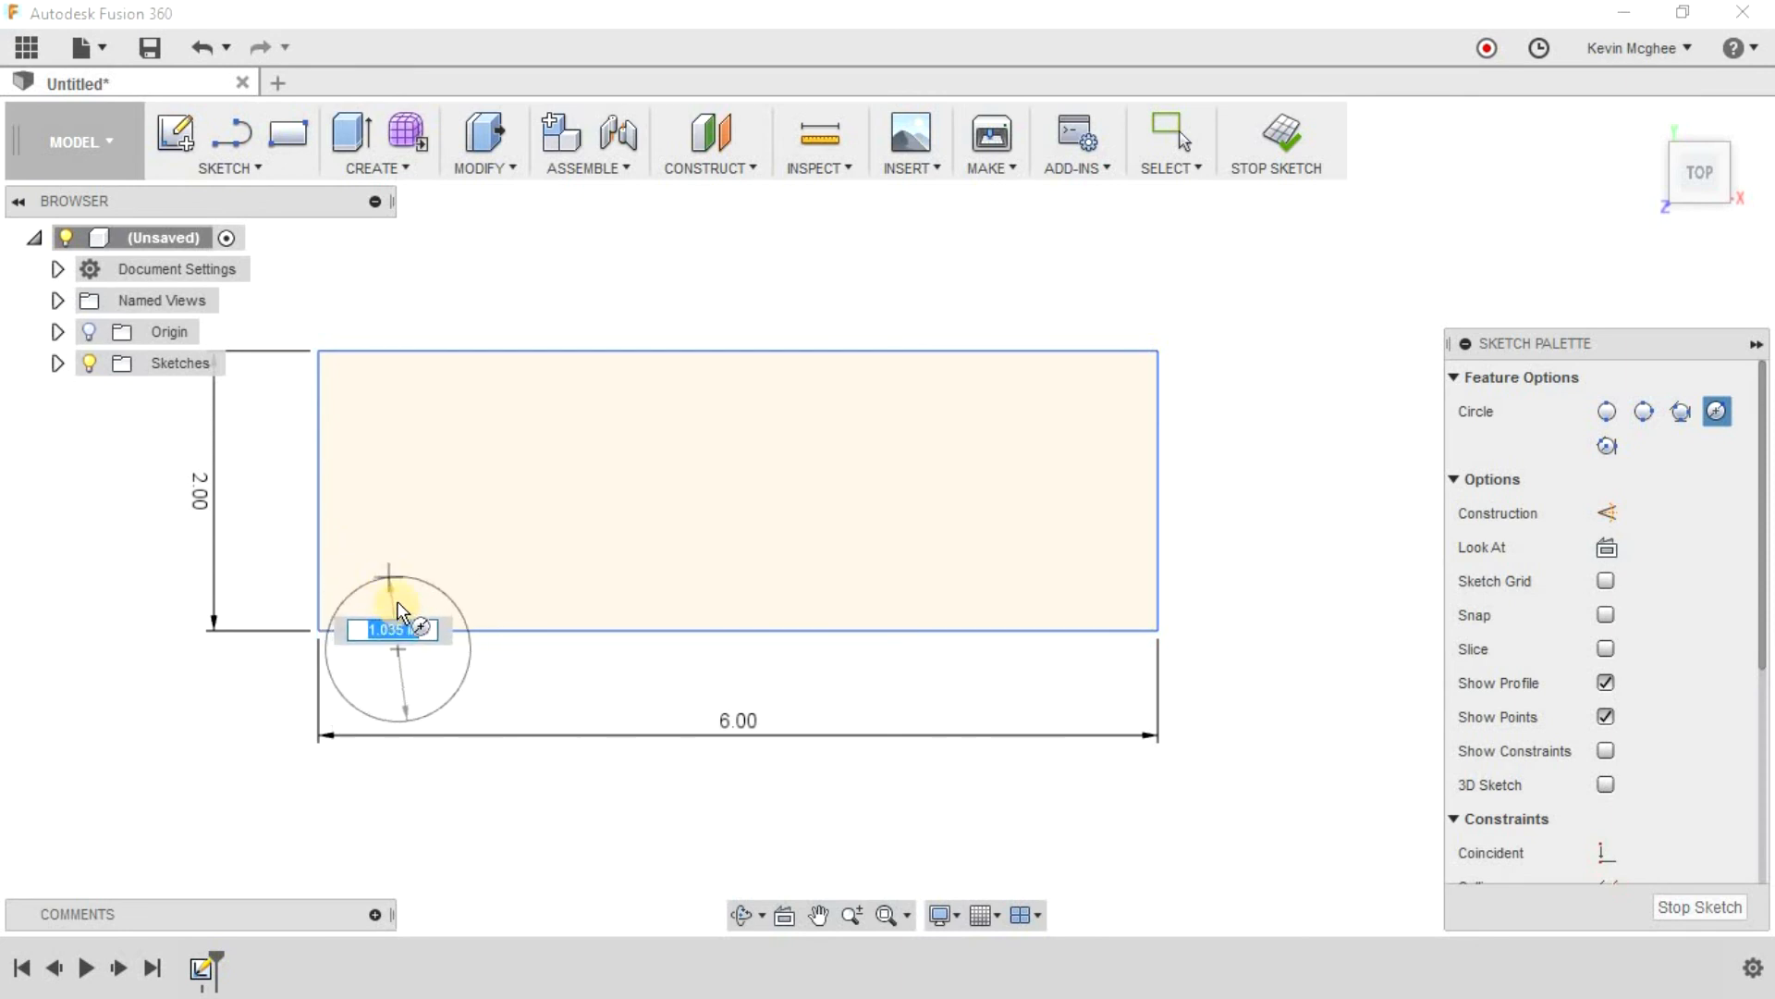
{"action": "key", "text": "Escape"}
{"action": "key", "text": "Escape"}
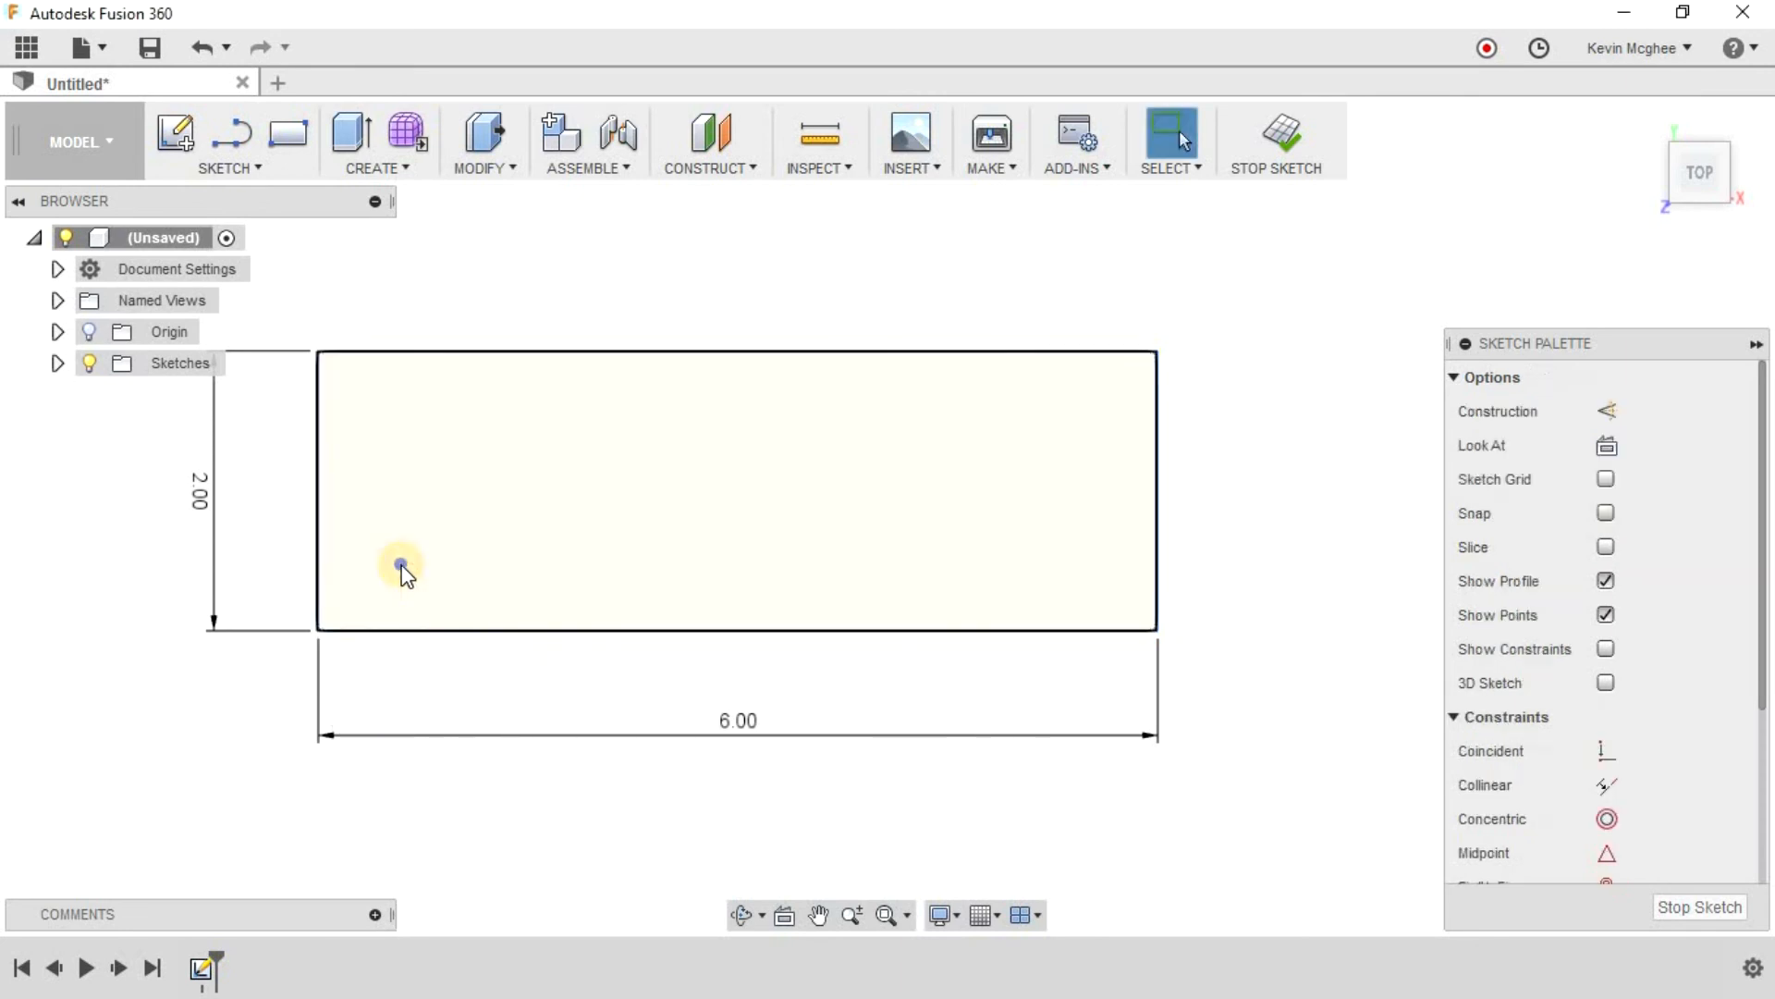
Step: Sketch a 0.5 in center diameter circle inside the rectangle near its lower-left corner
{"action": "right_click", "coordinate": [398, 559]}
{"action": "left_click", "coordinate": [385, 488]}
{"action": "left_click", "coordinate": [387, 570]}
{"action": "type", "text": "0.5"}
{"action": "key", "text": "Tab"}
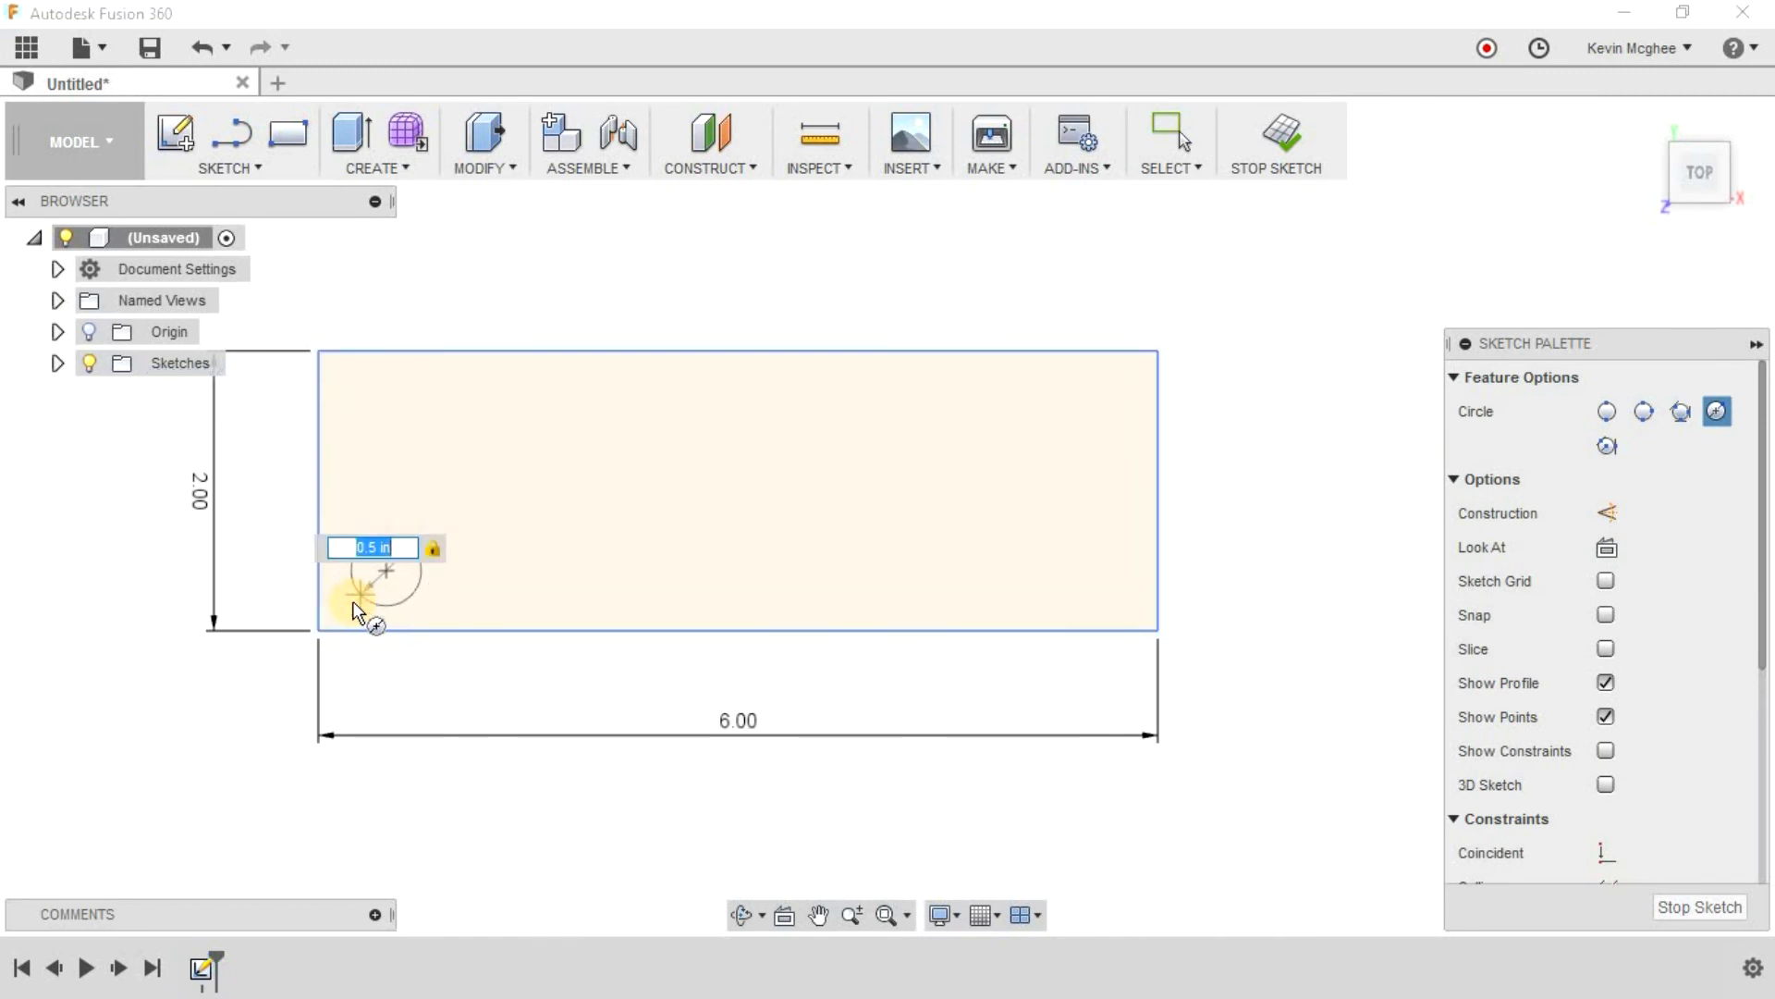
{"action": "right_click", "coordinate": [434, 587]}
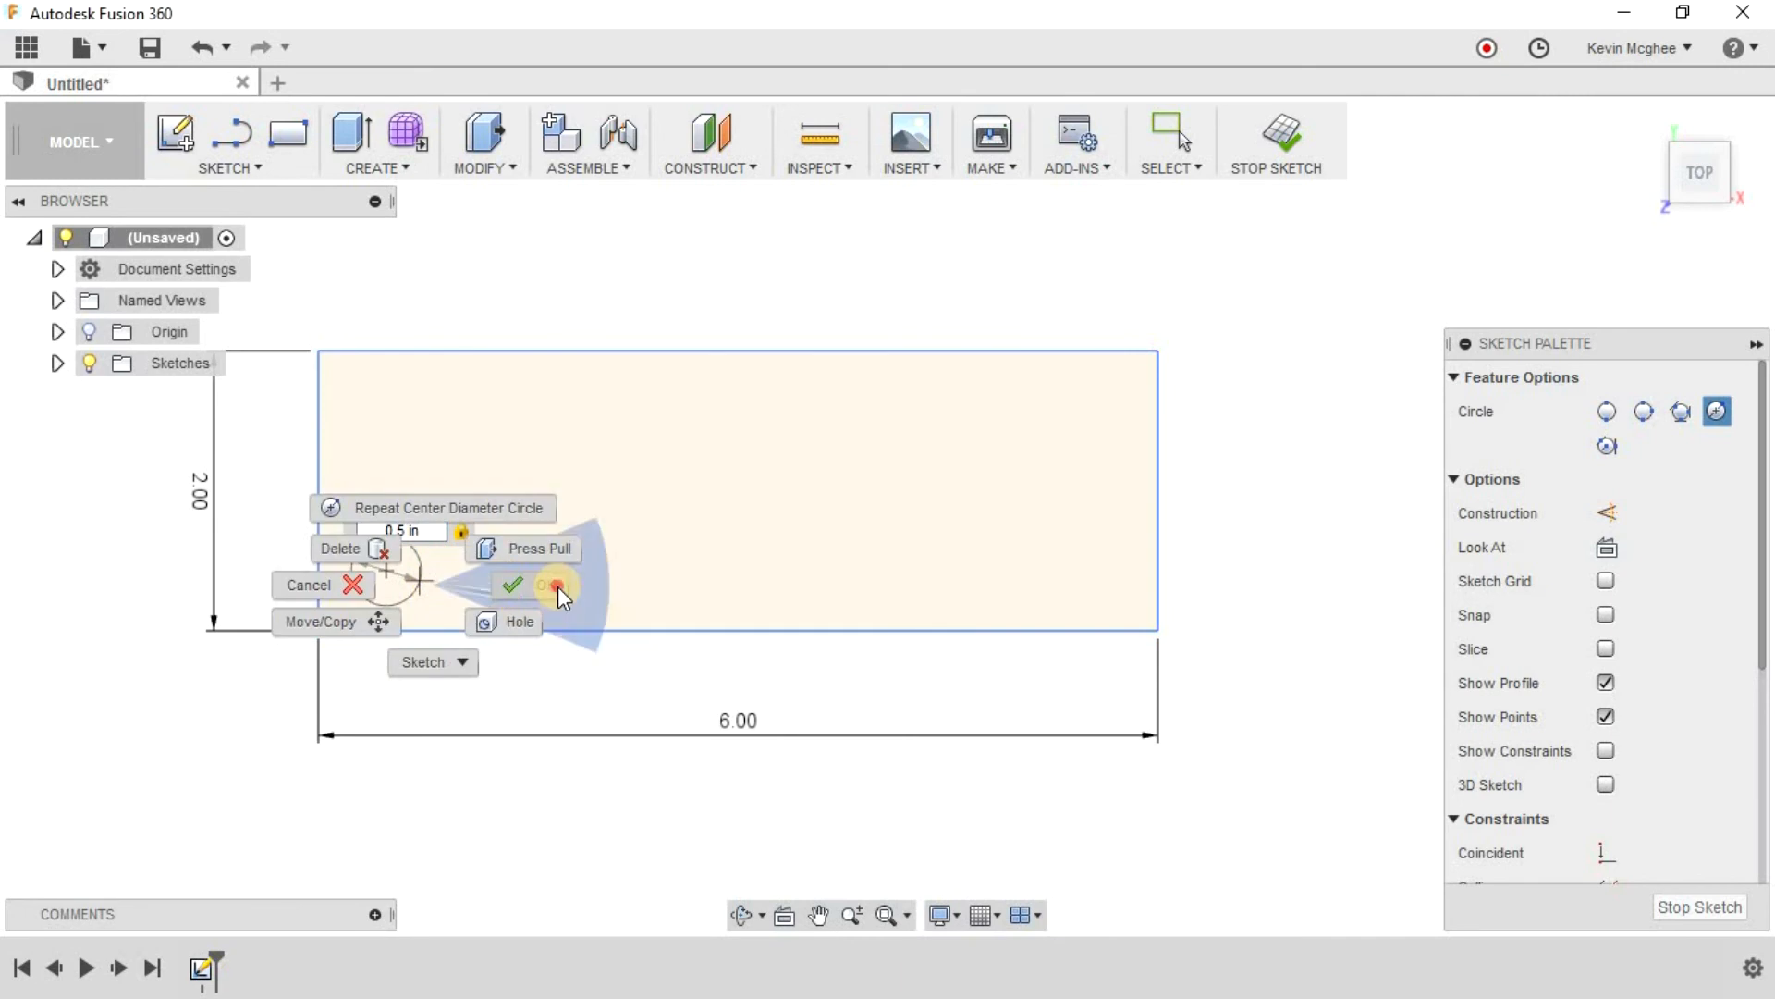
{"action": "left_click", "coordinate": [513, 601]}
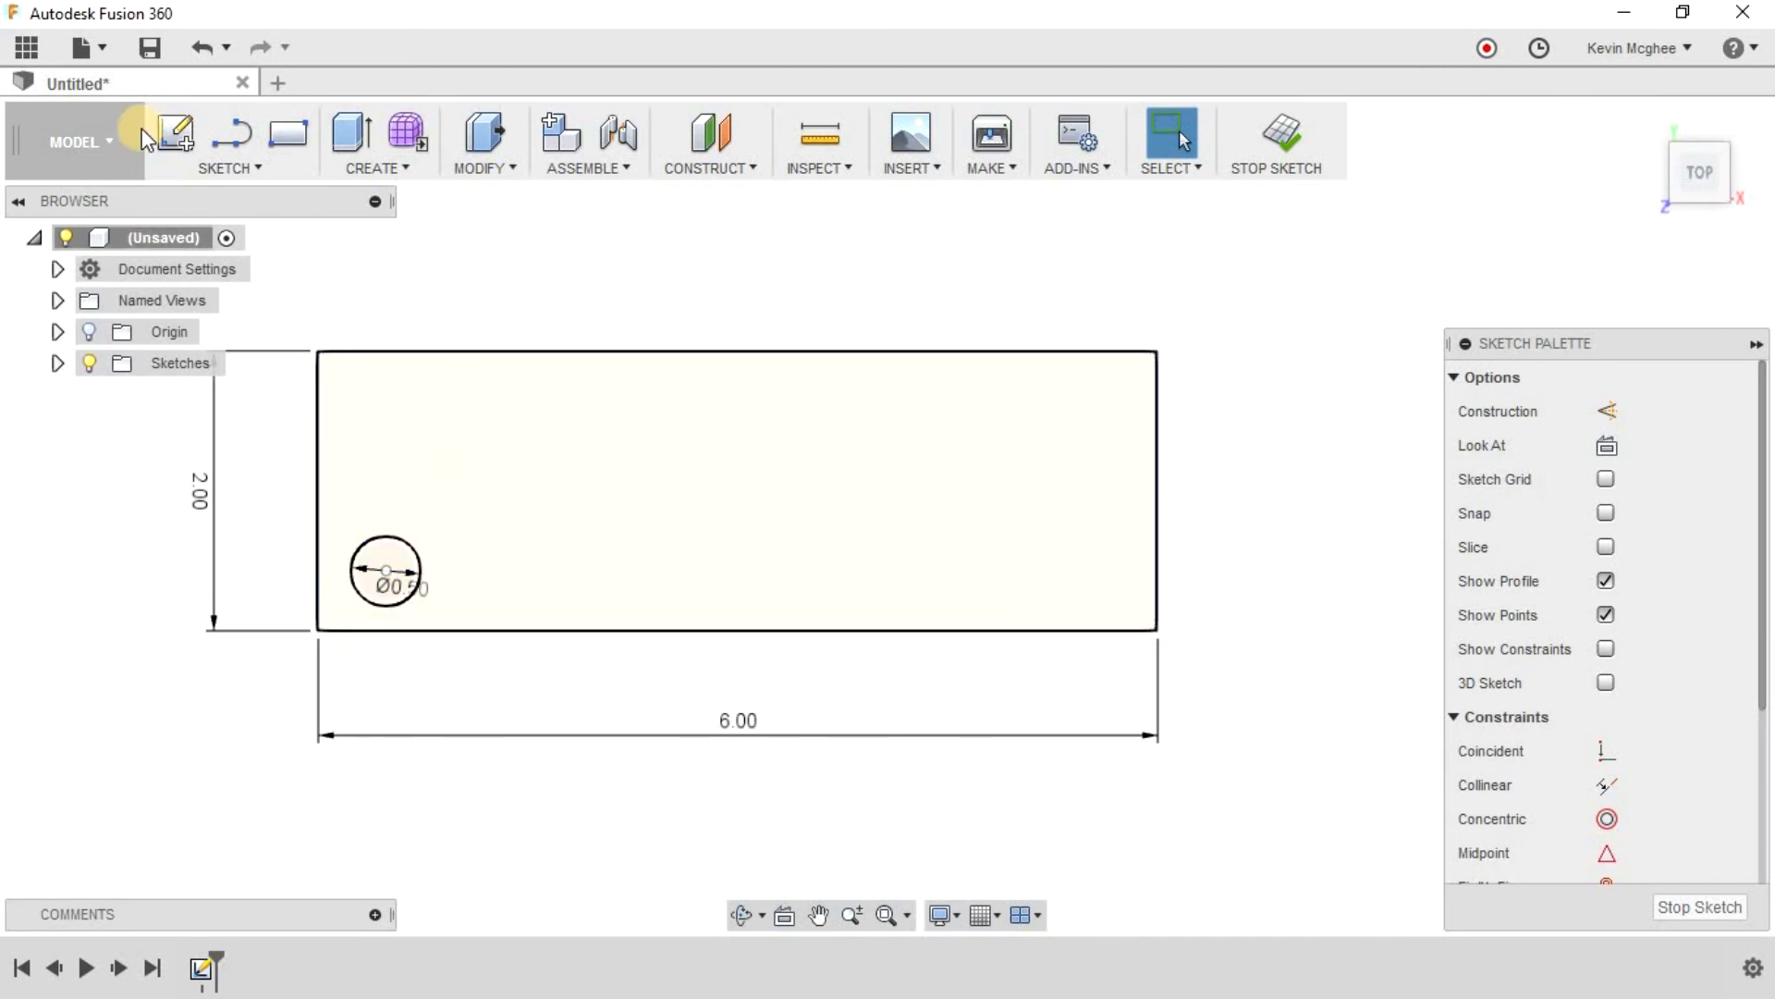
Step: Start a Rectangular Pattern of the 0.5 in circle and stretch its vertical extent to about 0.401 in
{"action": "left_click", "coordinate": [258, 170]}
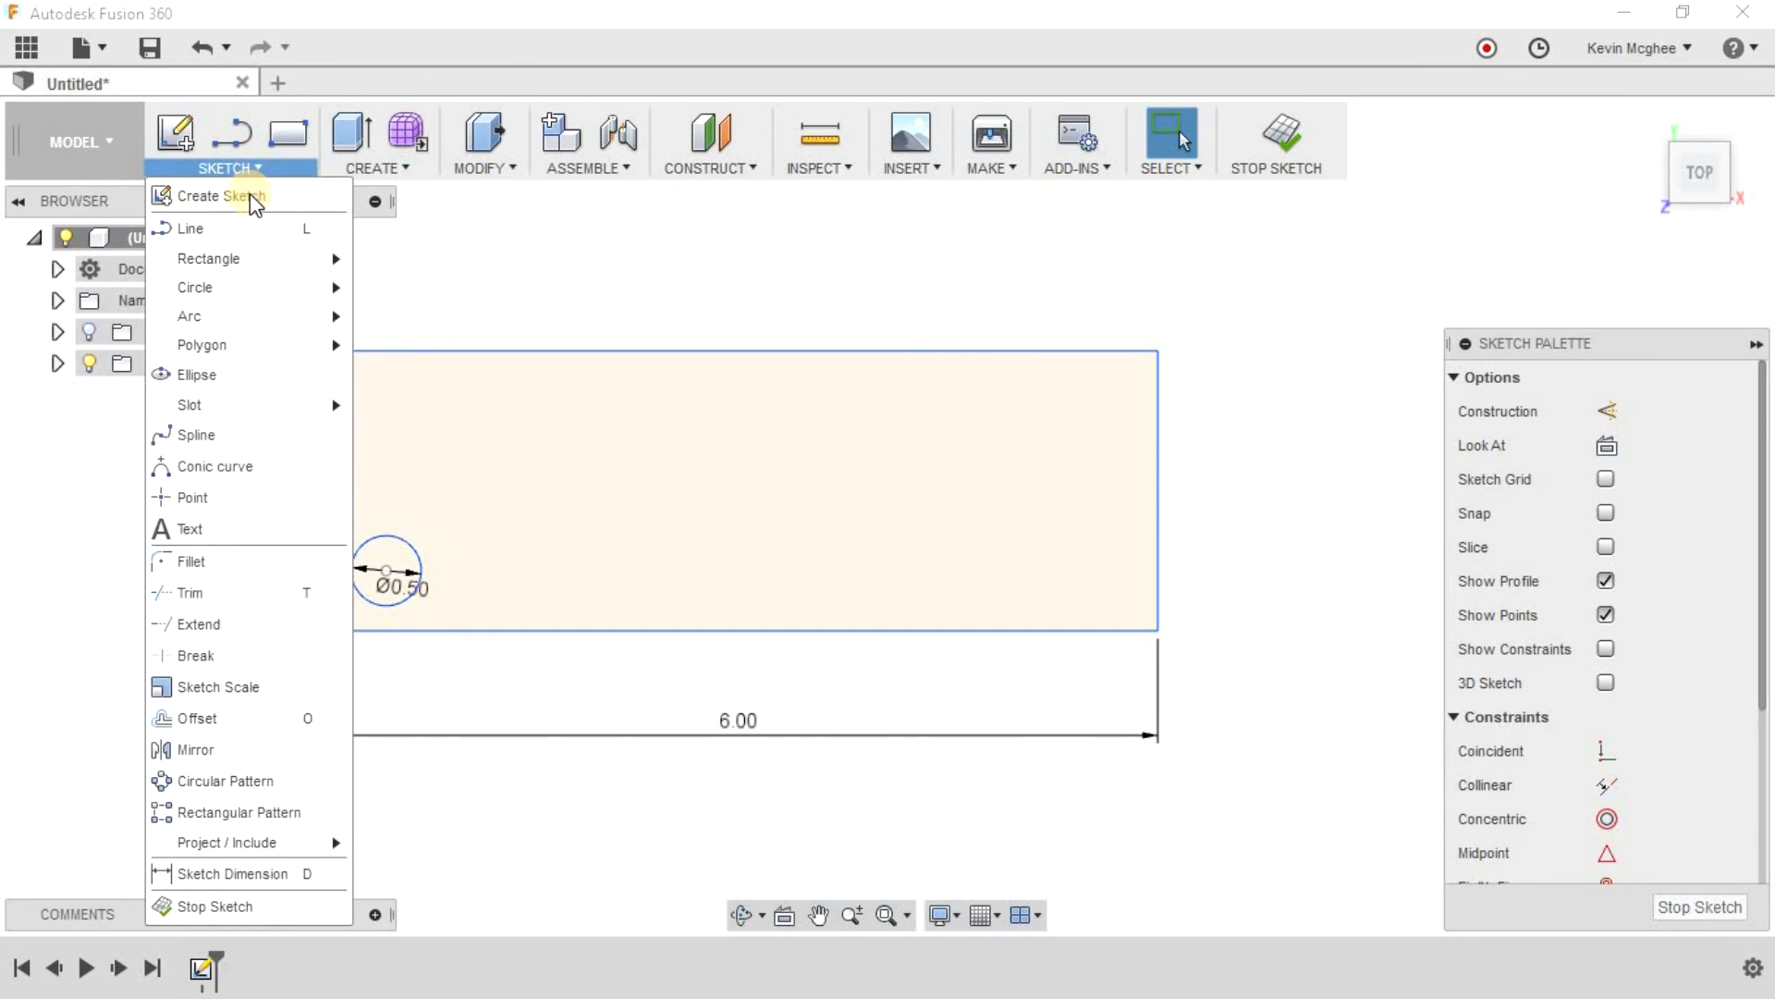
{"action": "left_click", "coordinate": [252, 811]}
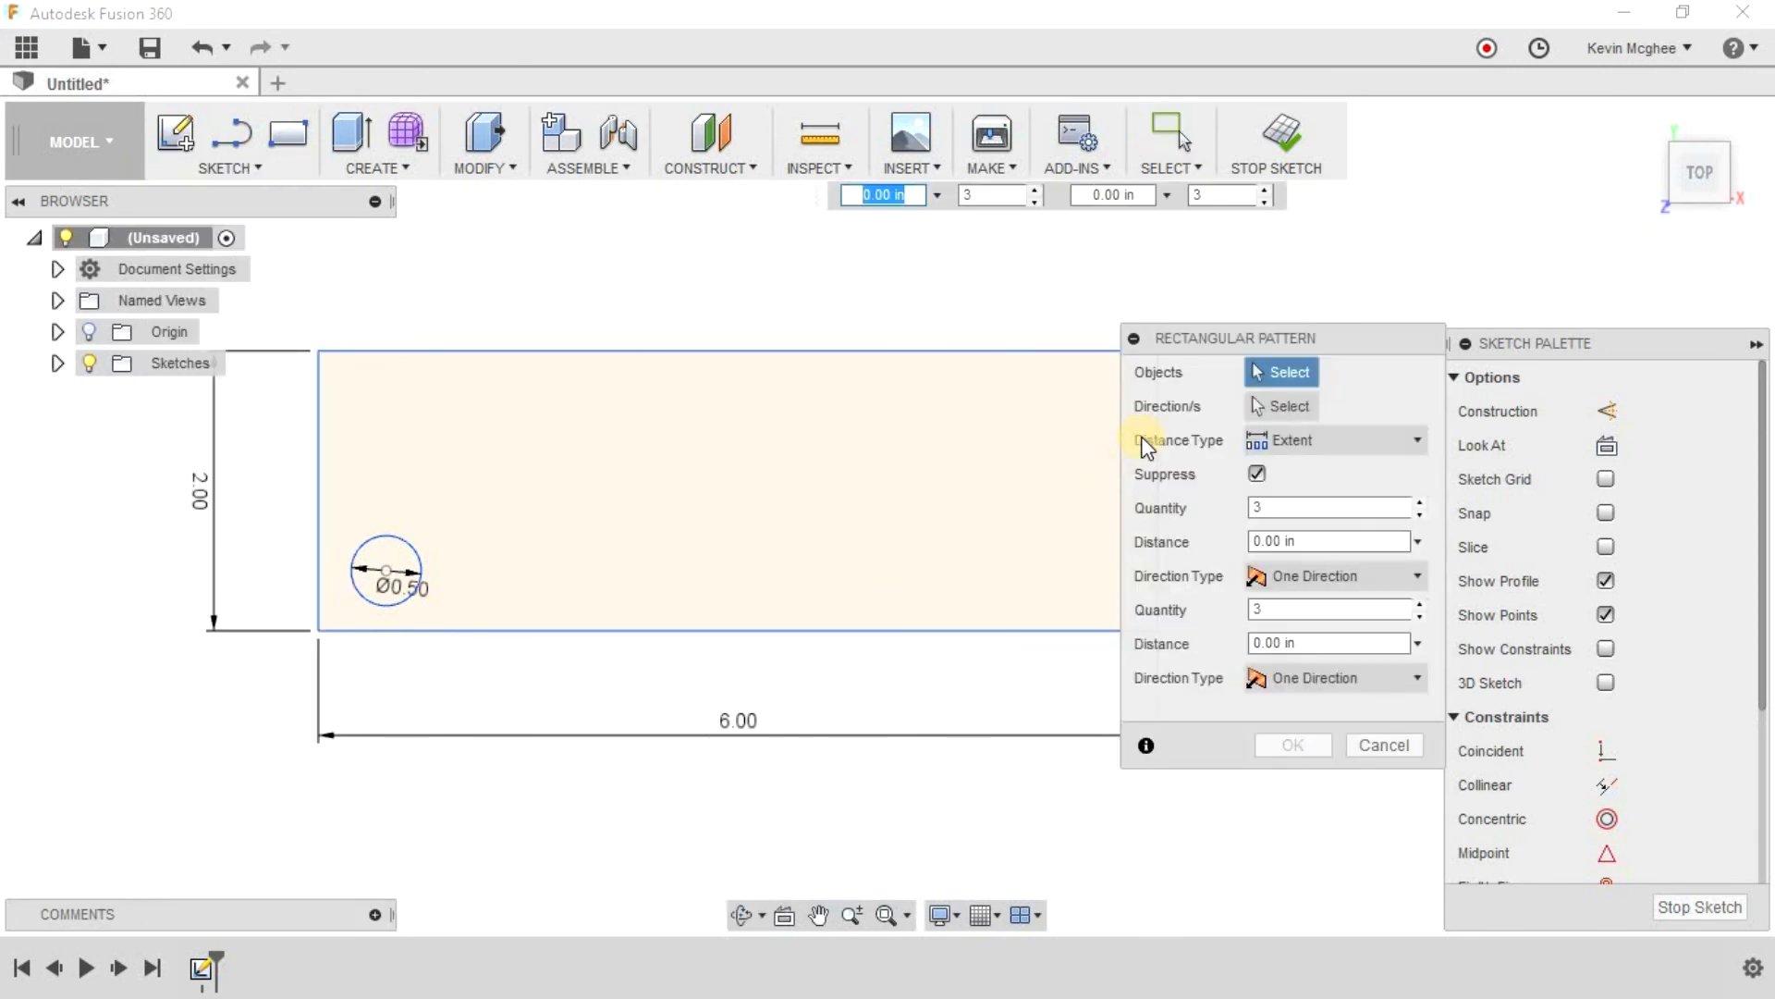
{"action": "left_click", "coordinate": [1261, 373]}
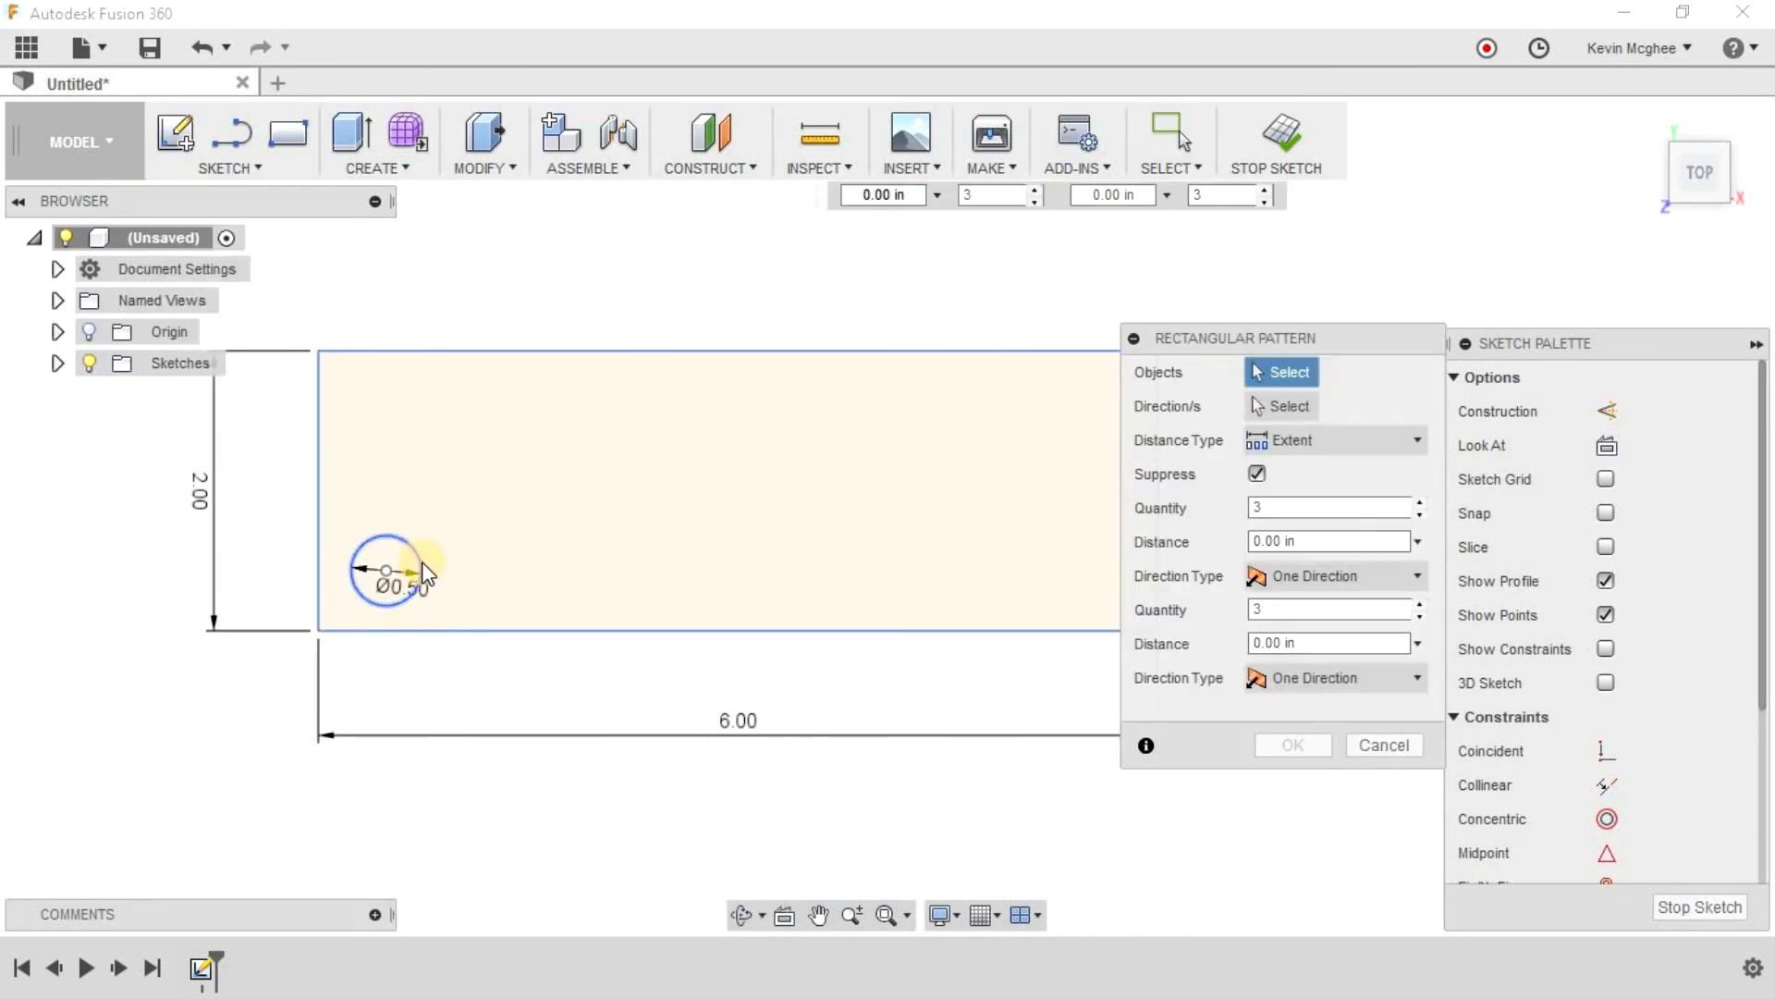
{"action": "left_click", "coordinate": [423, 573]}
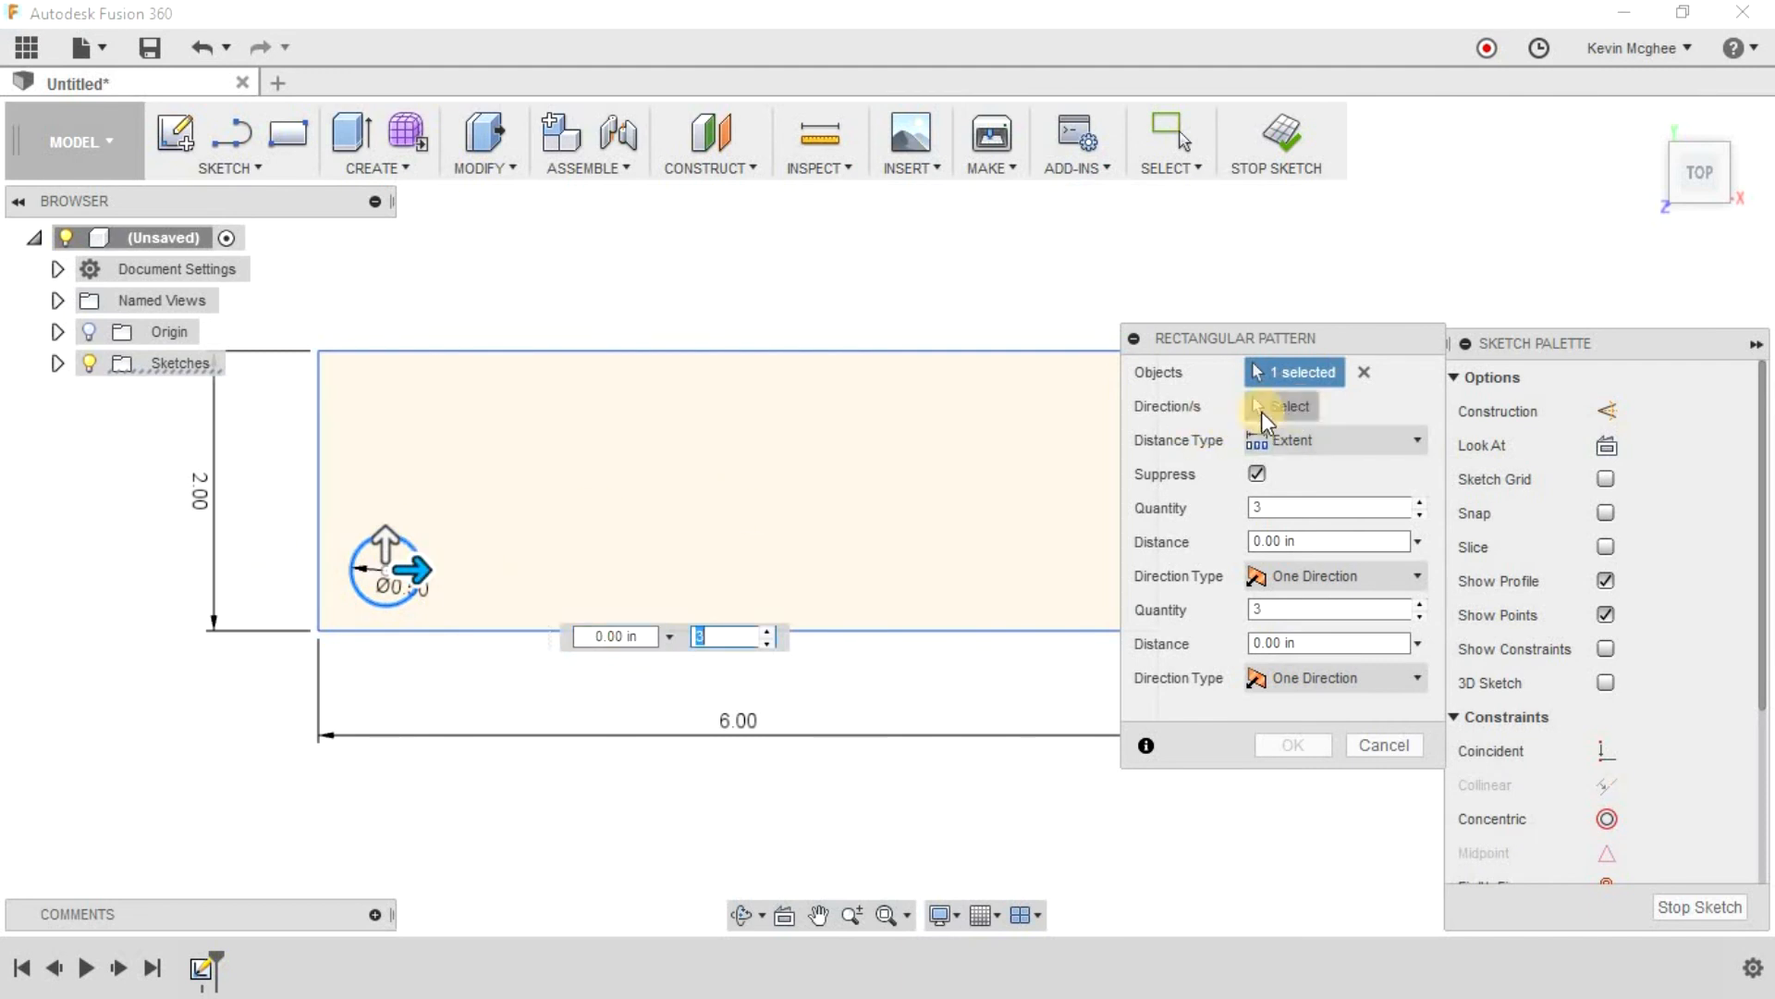
{"action": "left_click_drag", "start_coordinate": [418, 568], "coordinate": [387, 489]}
{"action": "key", "text": "Tab"}
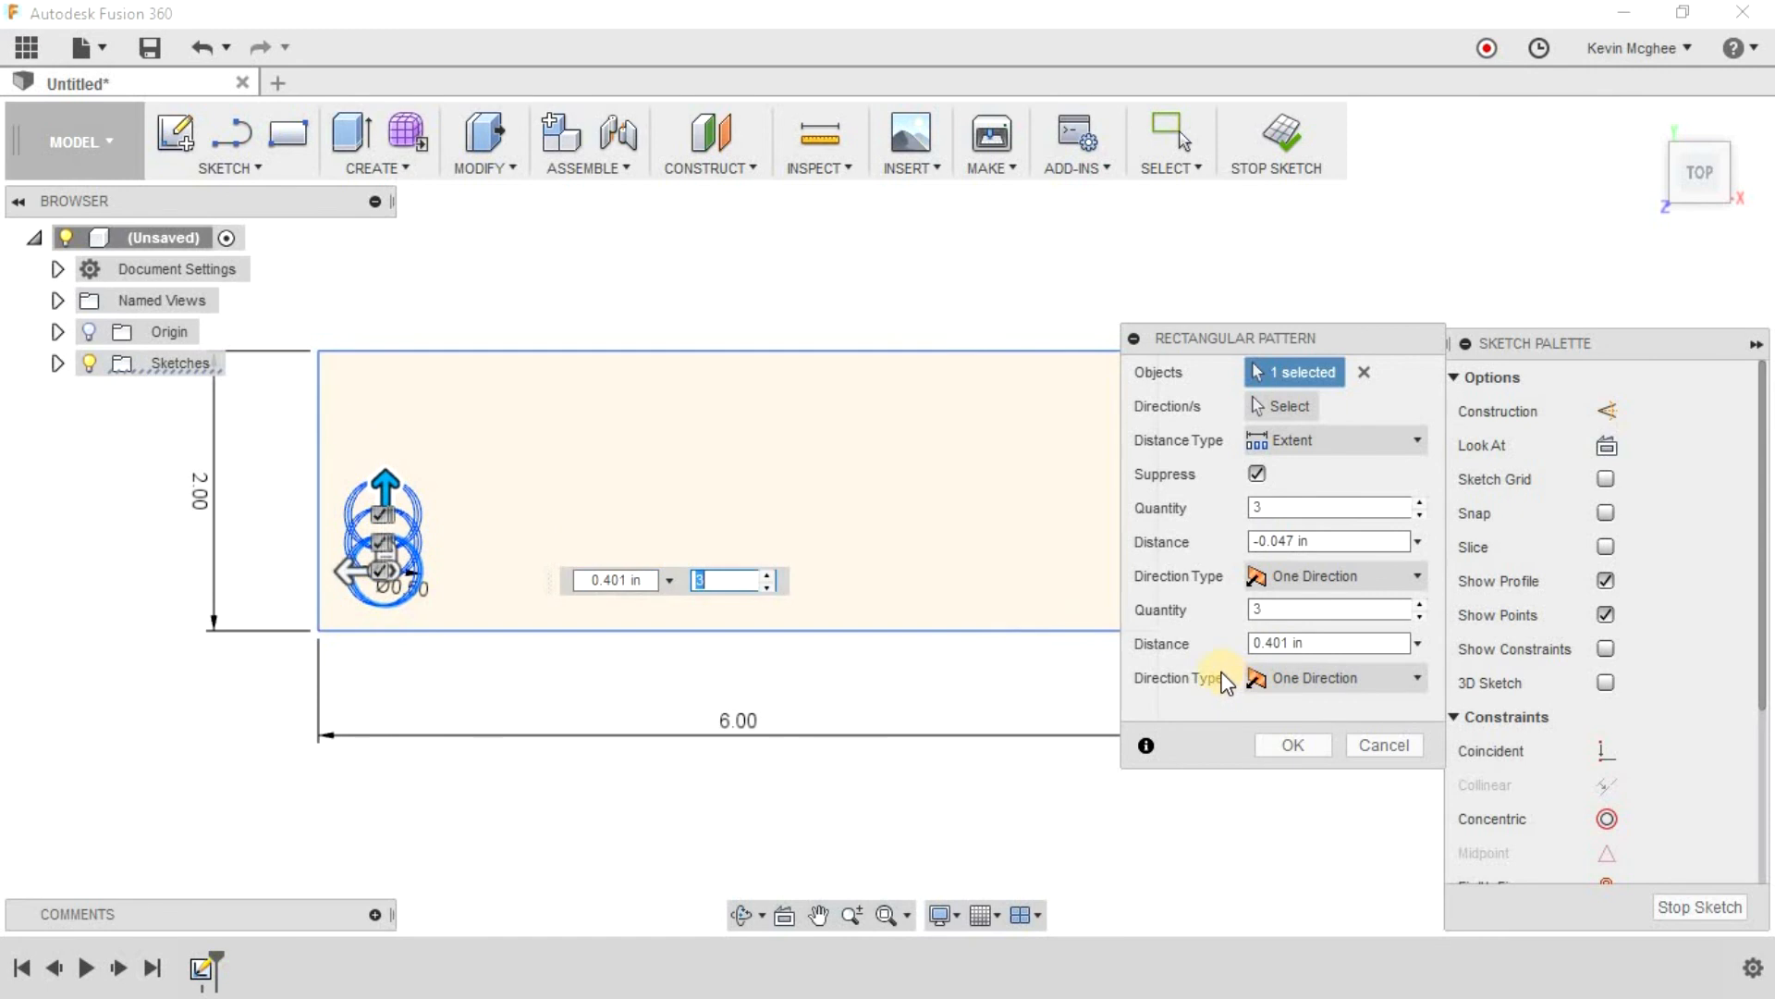
Step: Use the rectangle's lower edge as the pattern direction, raise the horizontal quantity to 16 and stretch that extent to about 3.686 in
{"action": "left_click", "coordinate": [1280, 406]}
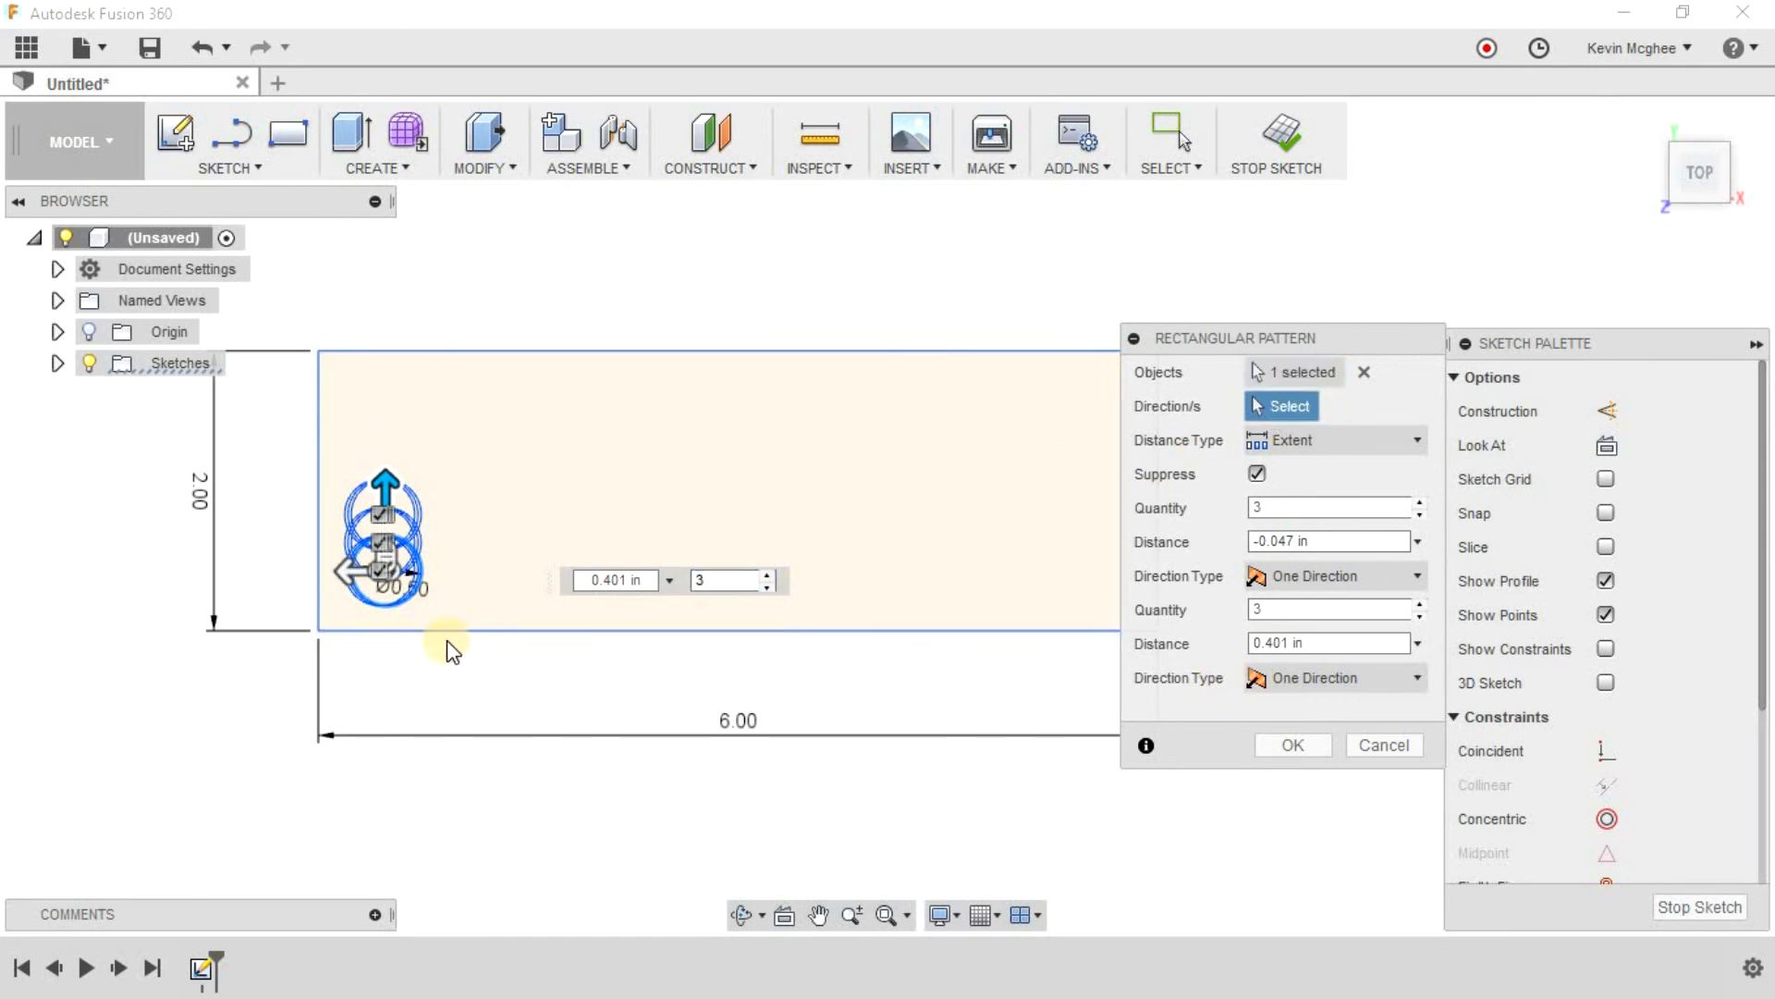
{"action": "left_click", "coordinate": [955, 632]}
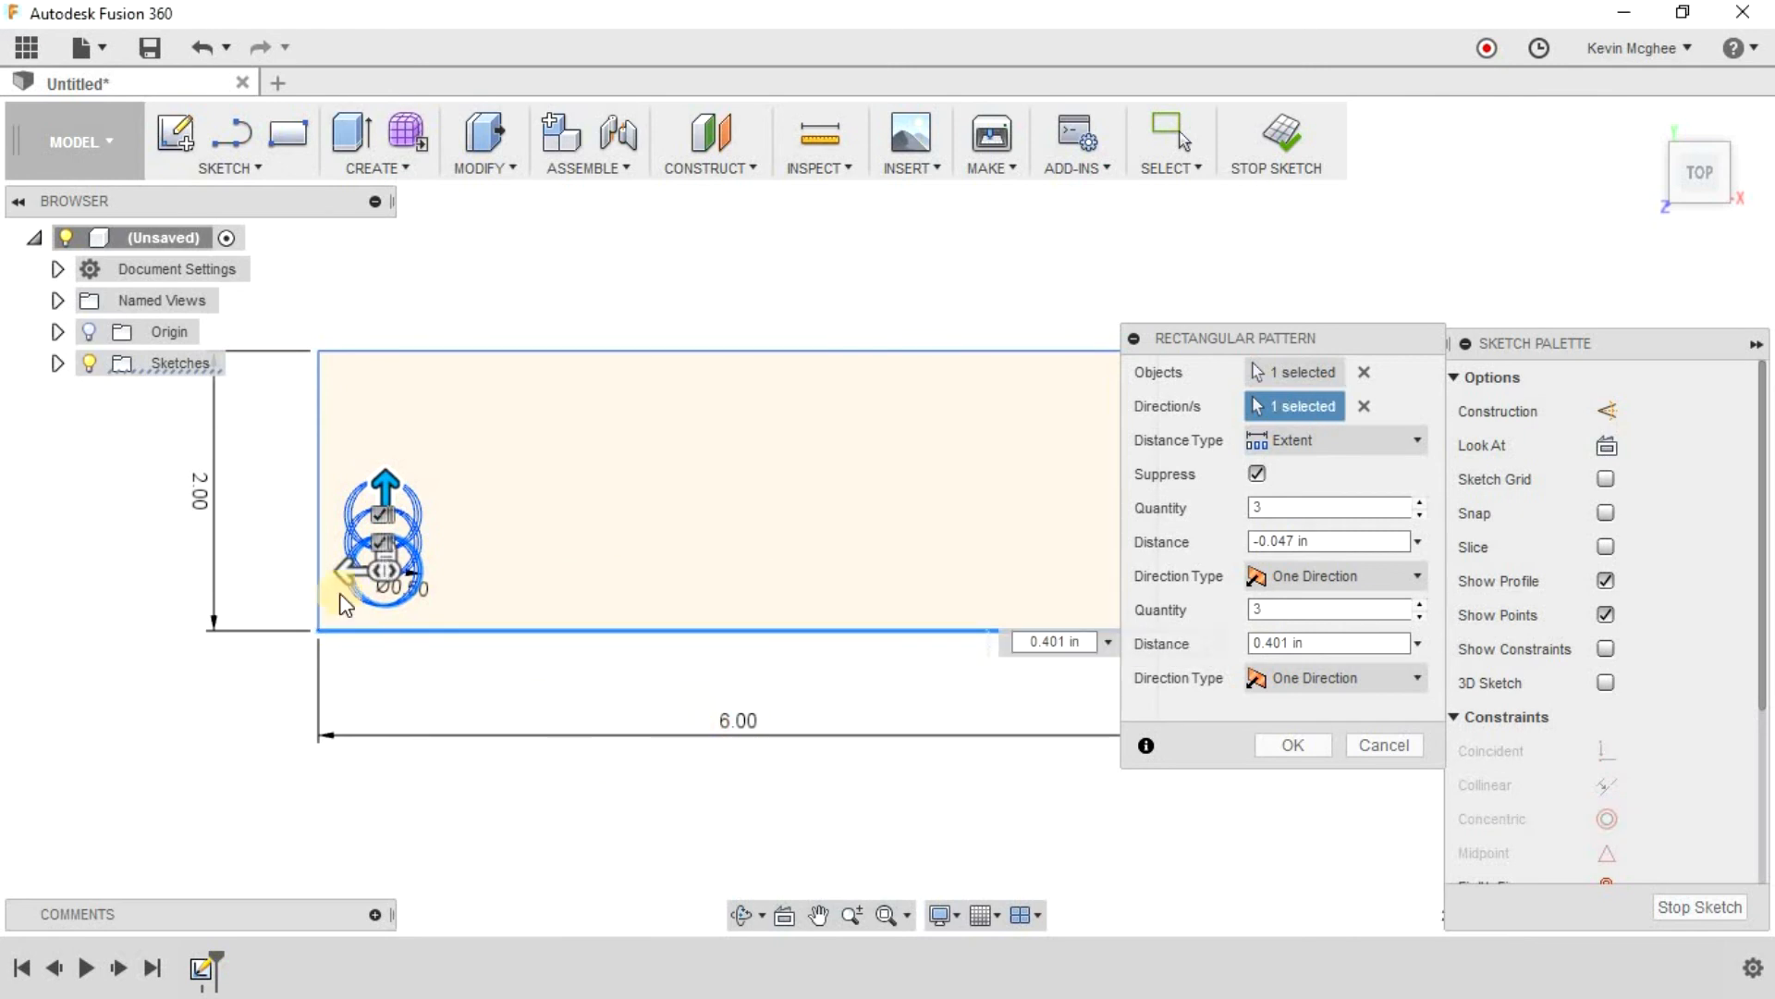
{"action": "left_click_drag", "start_coordinate": [376, 574], "coordinate": [584, 592]}
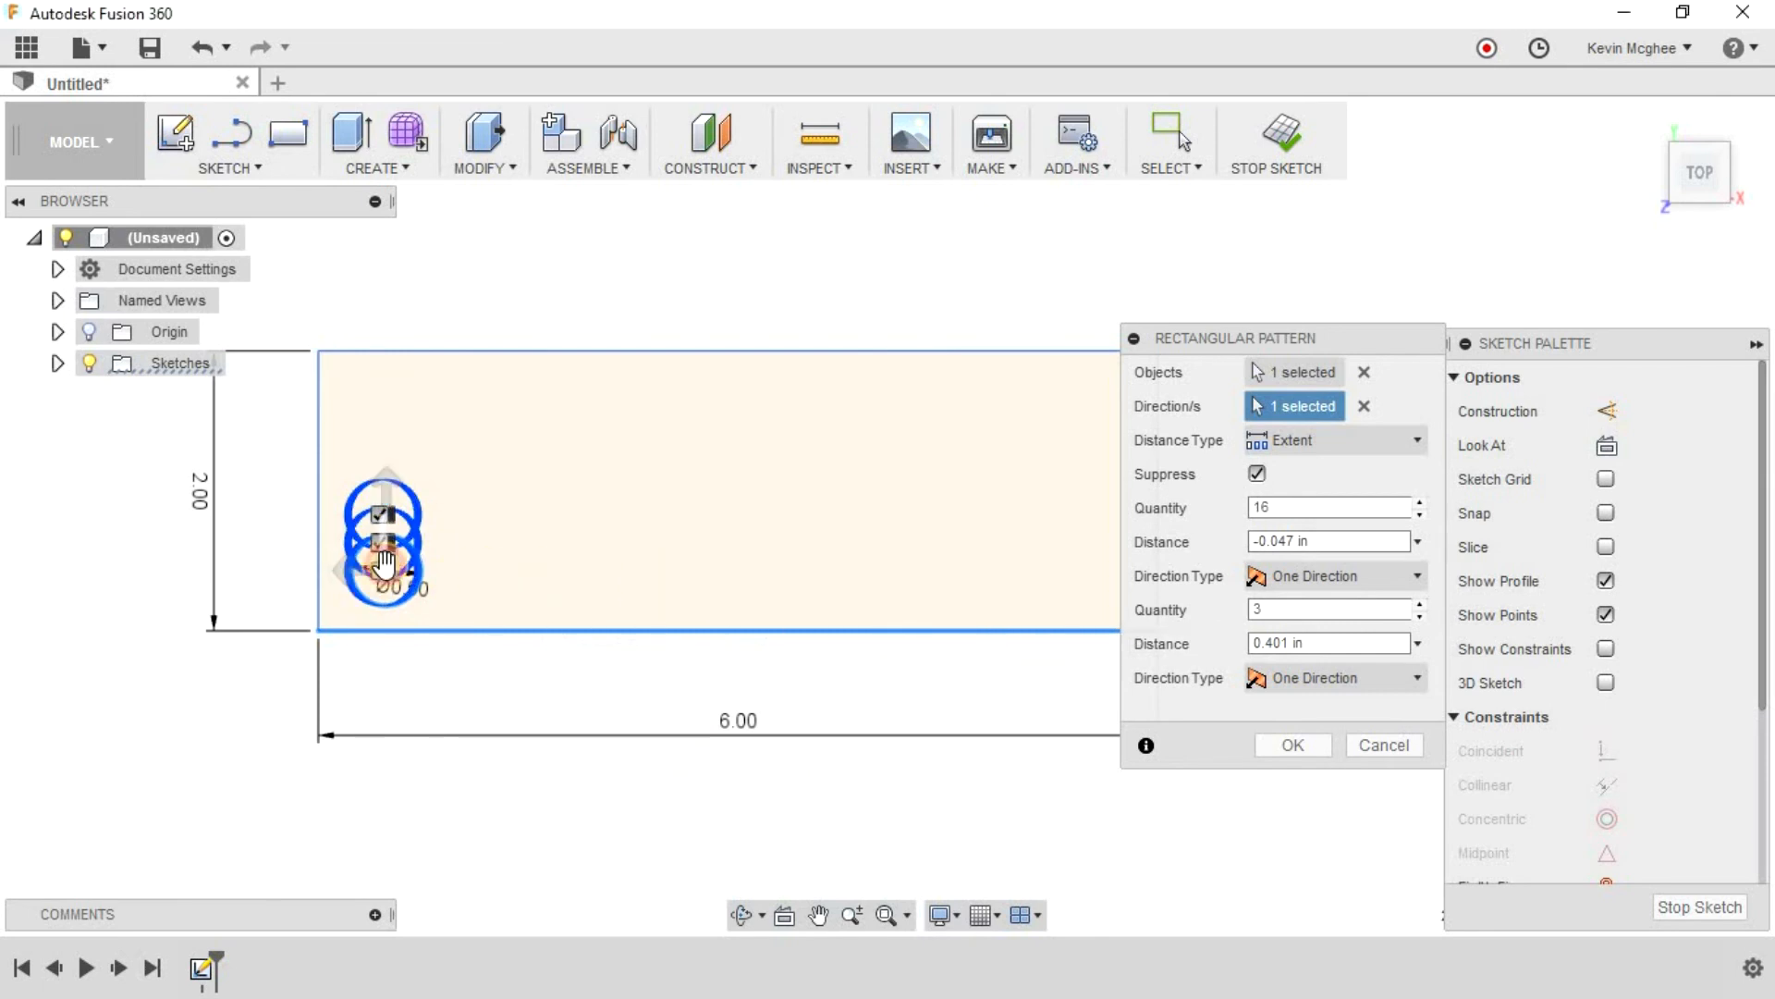
{"action": "left_click_drag", "start_coordinate": [357, 567], "coordinate": [881, 584]}
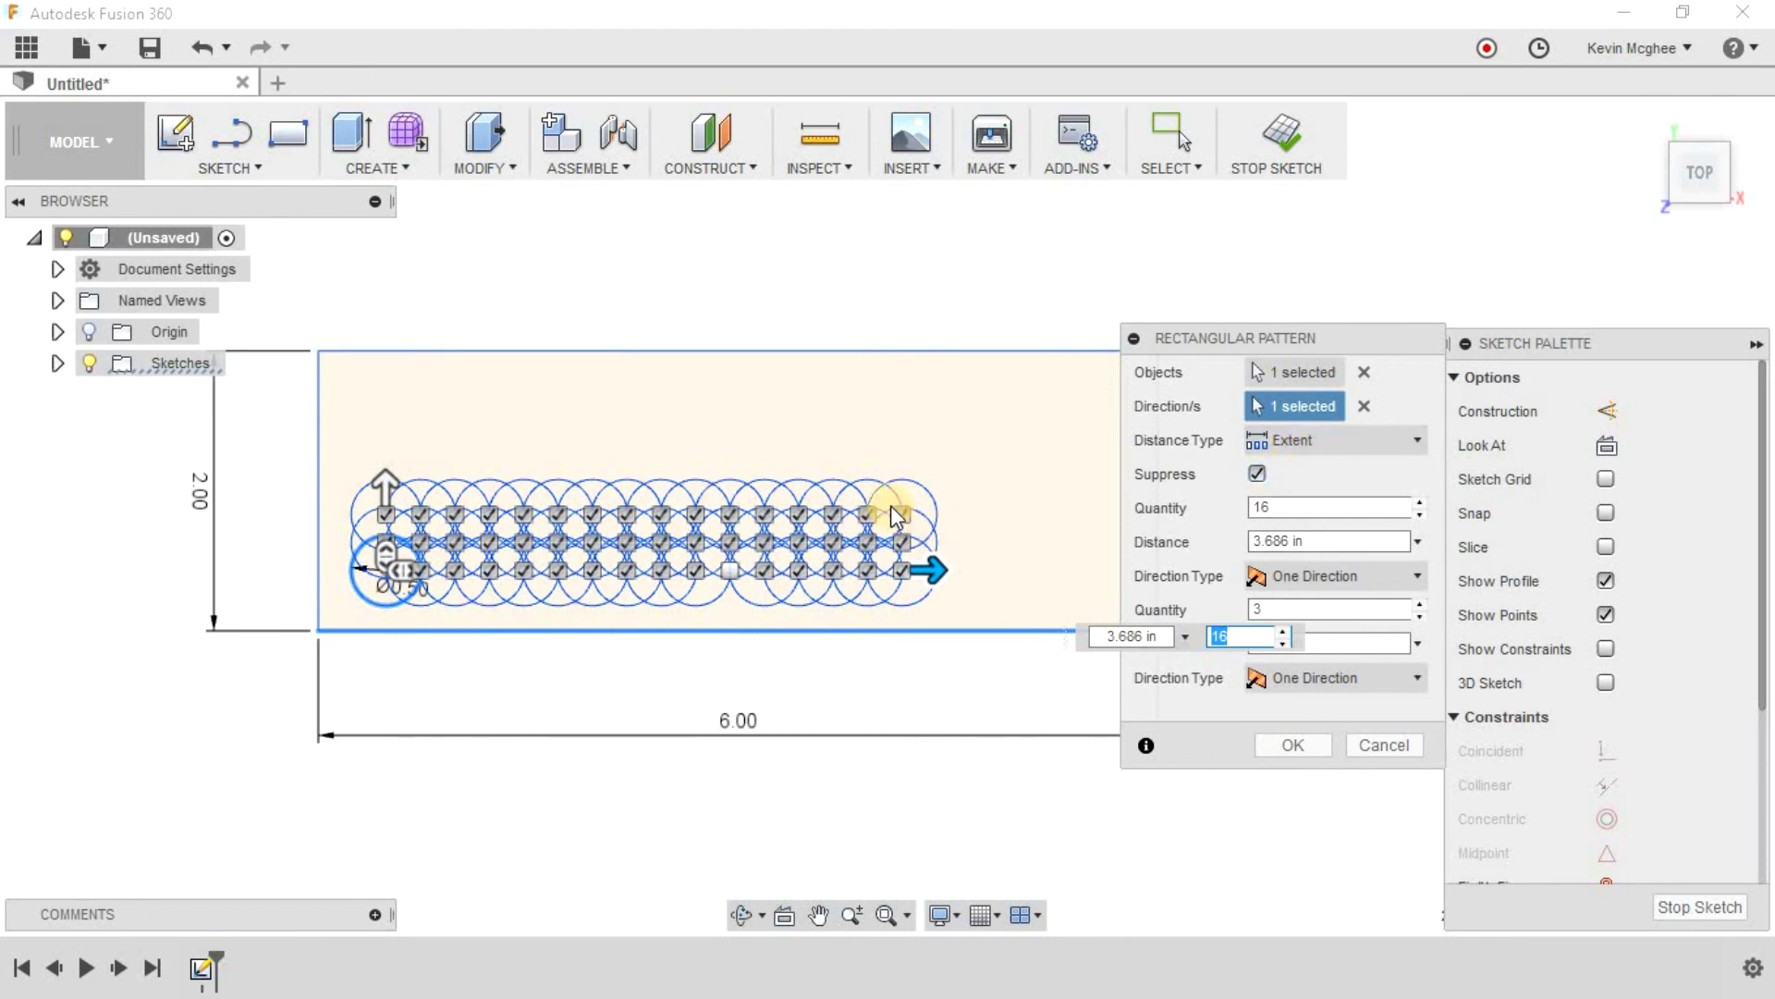
Step: Keep the Extent distance type and set the pattern quantities to 7 horizontally and 3 vertically
{"action": "left_click", "coordinate": [1333, 439]}
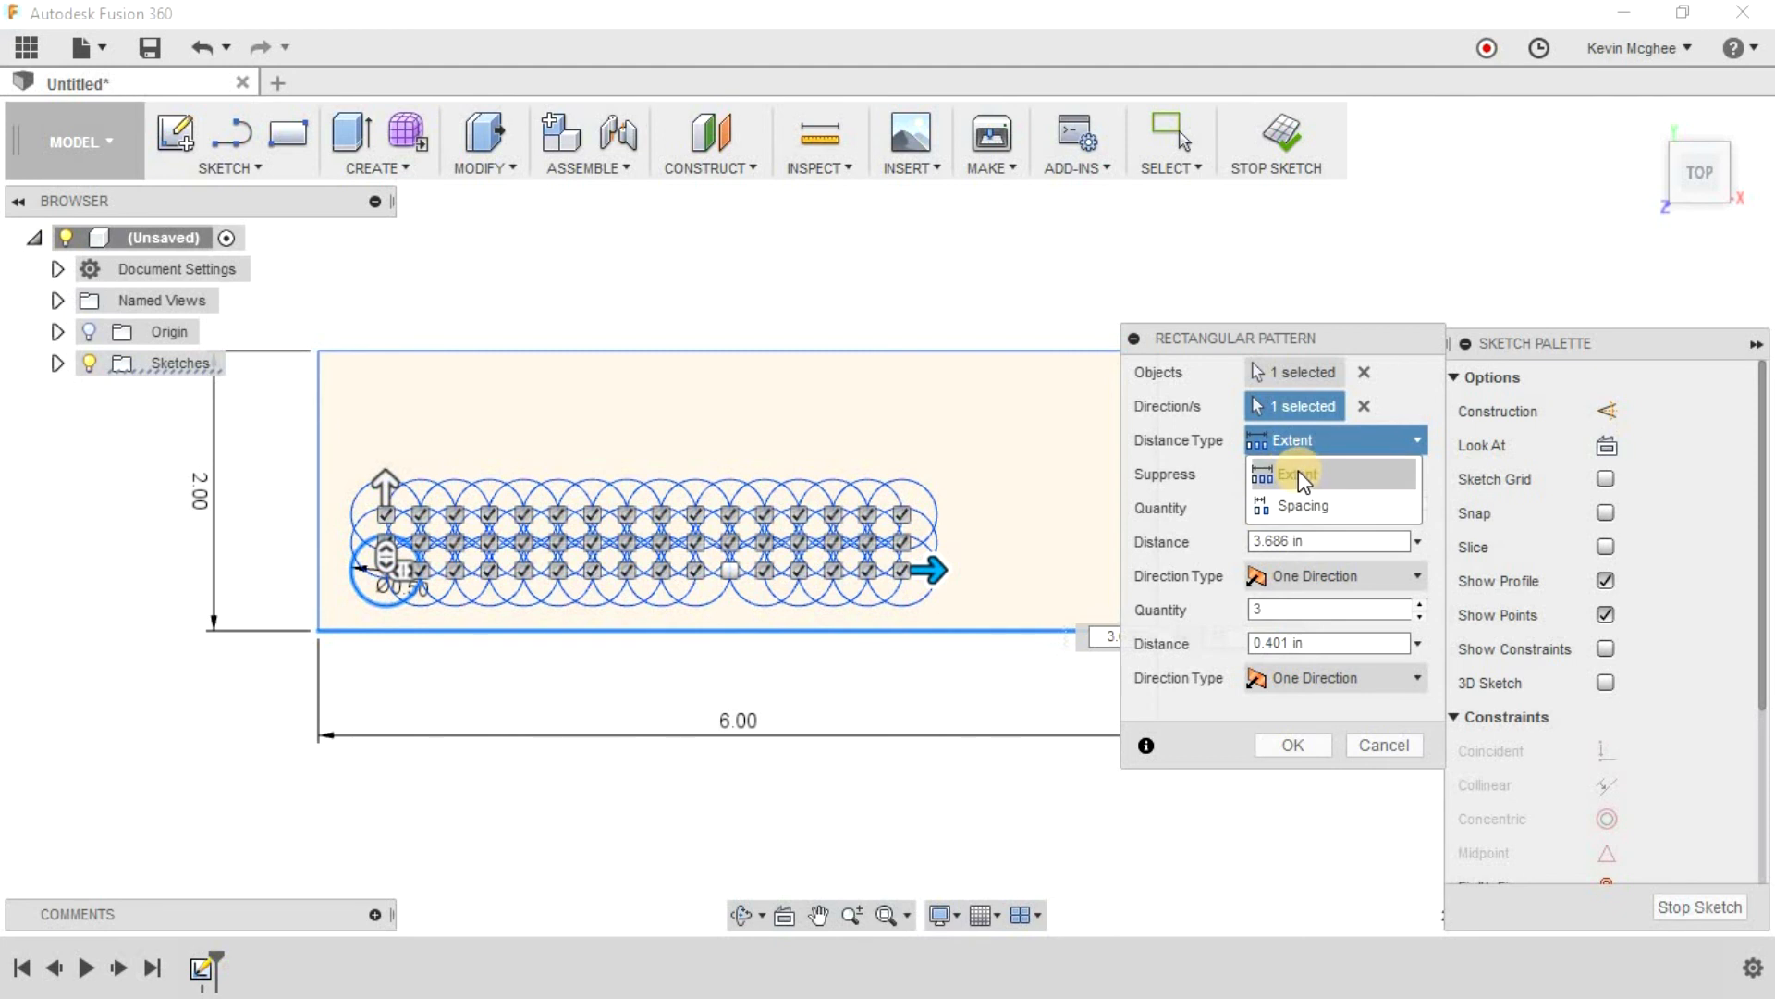
{"action": "left_click", "coordinate": [1293, 441]}
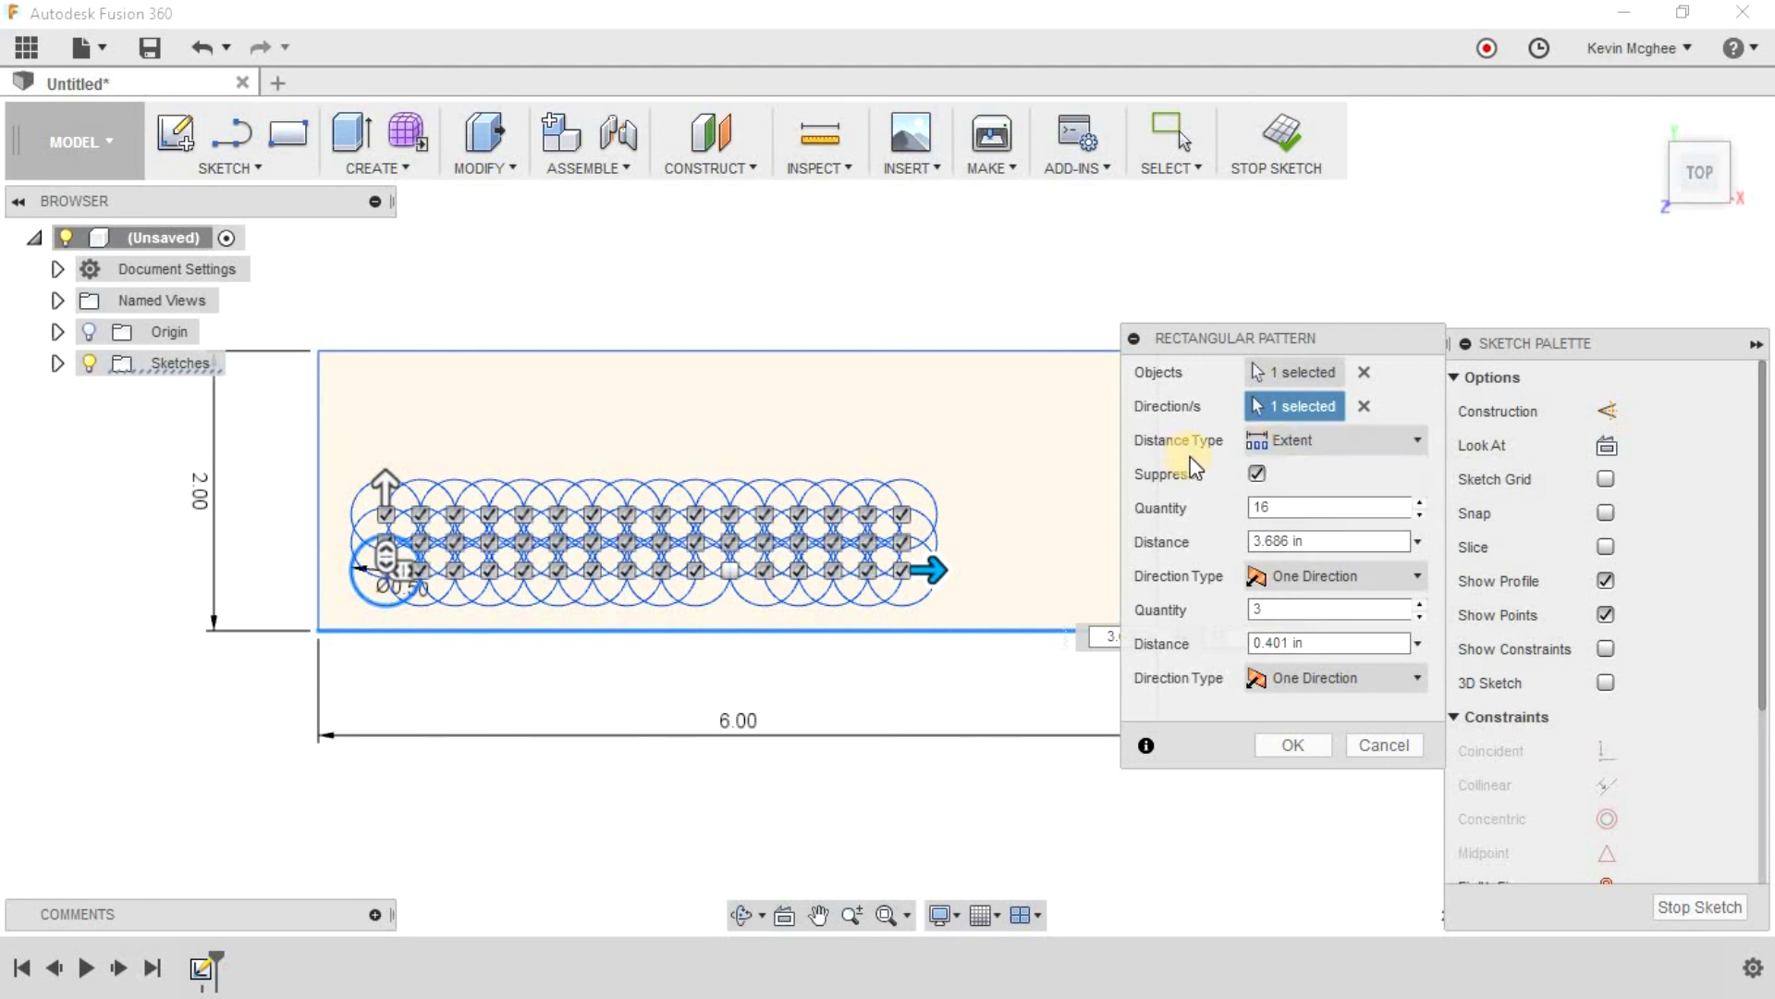
{"action": "mouse_move", "coordinate": [1026, 377]}
{"action": "middle_mouse_down"}
{"action": "mouse_move", "coordinate": [895, 401]}
{"action": "mouse_move", "coordinate": [915, 408]}
{"action": "middle_mouse_up"}
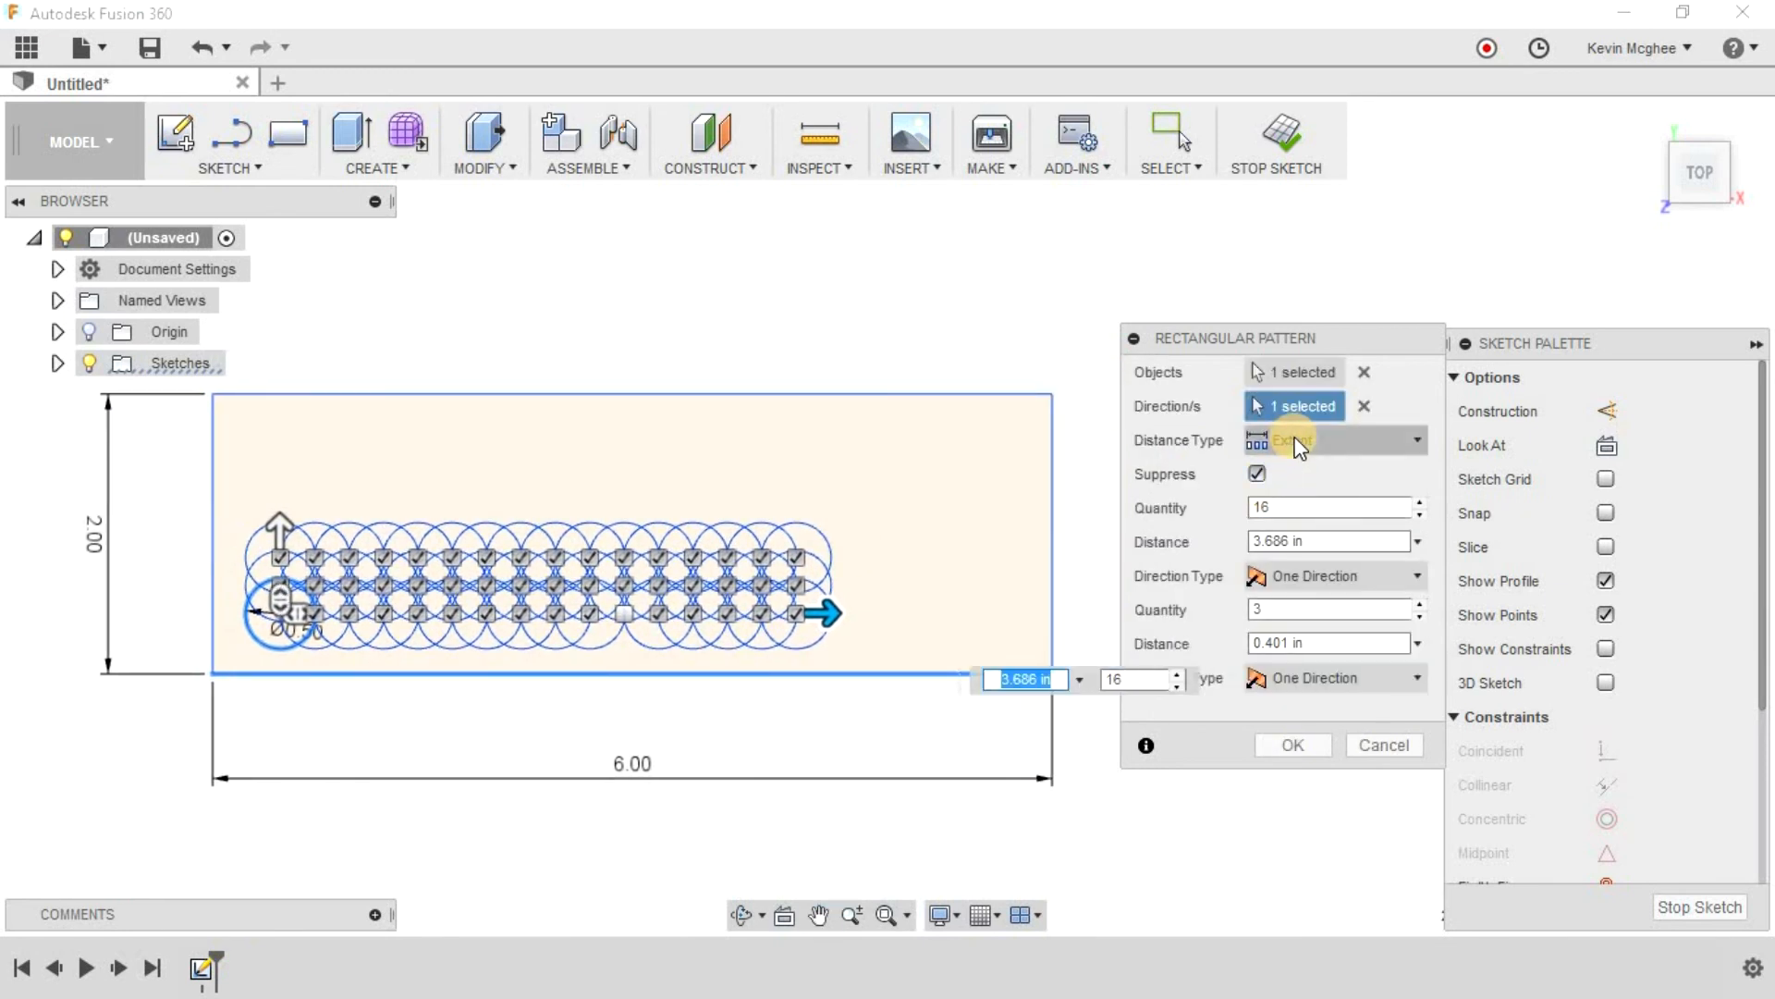
{"action": "double_click", "coordinate": [1267, 506]}
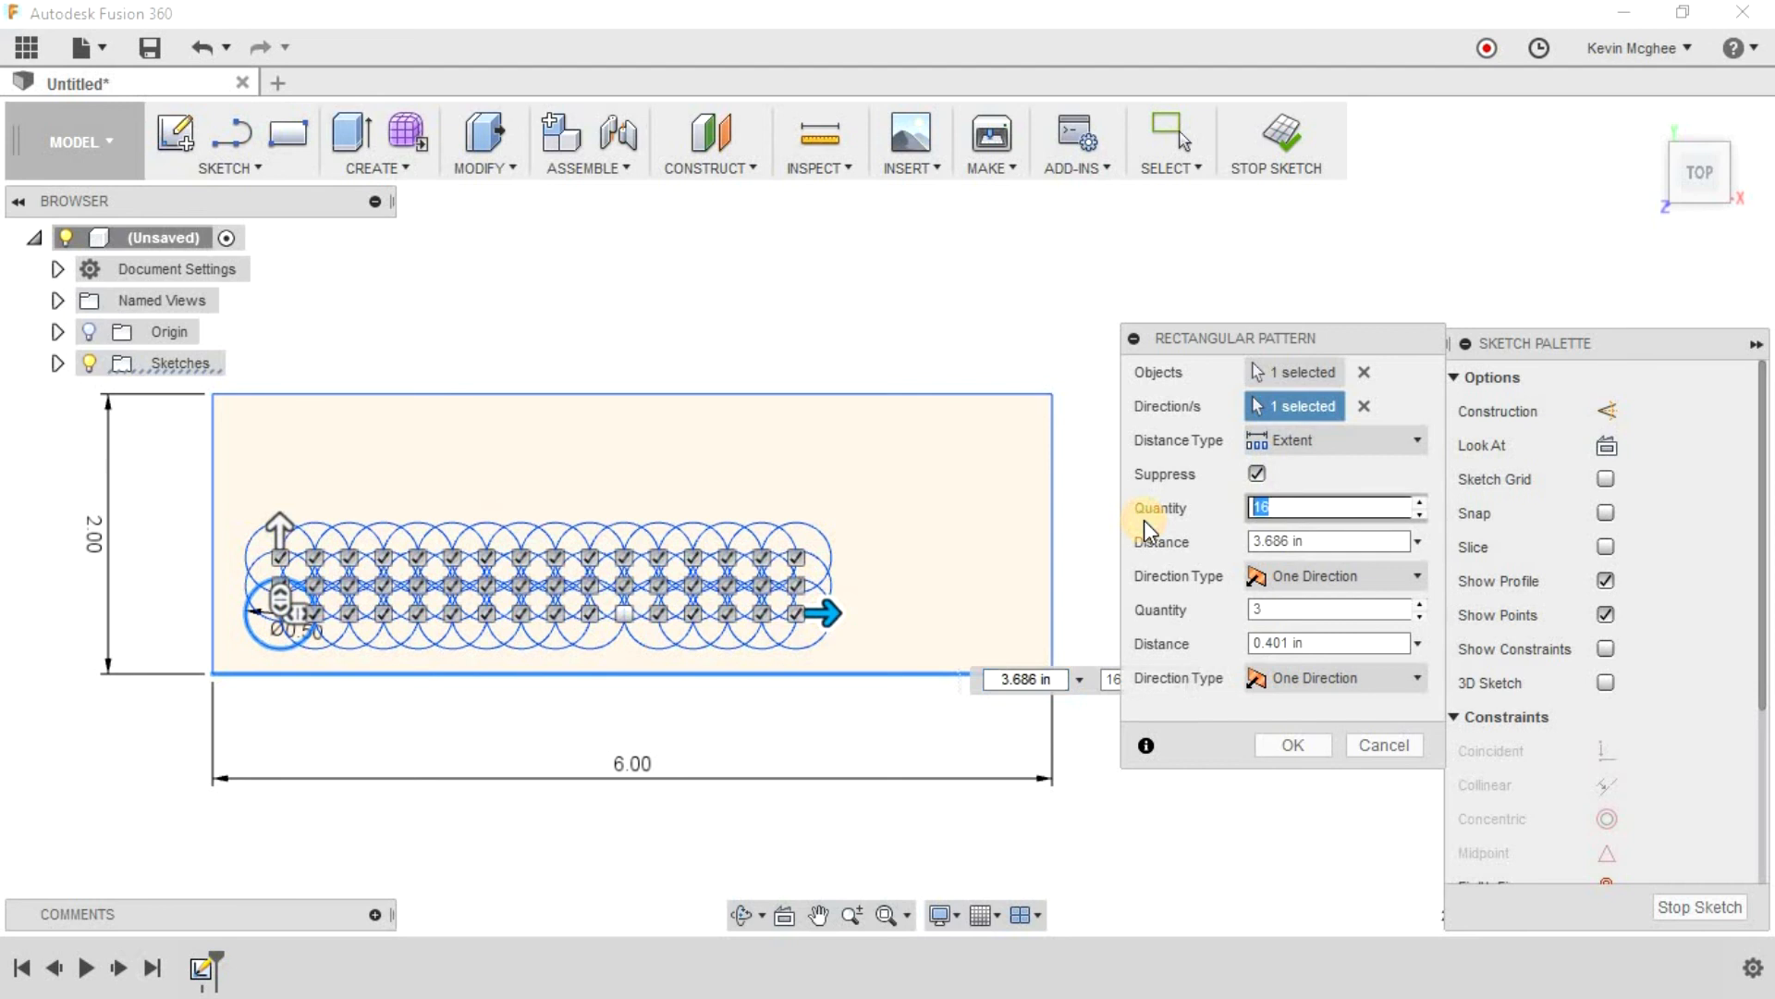
{"action": "type", "text": "7"}
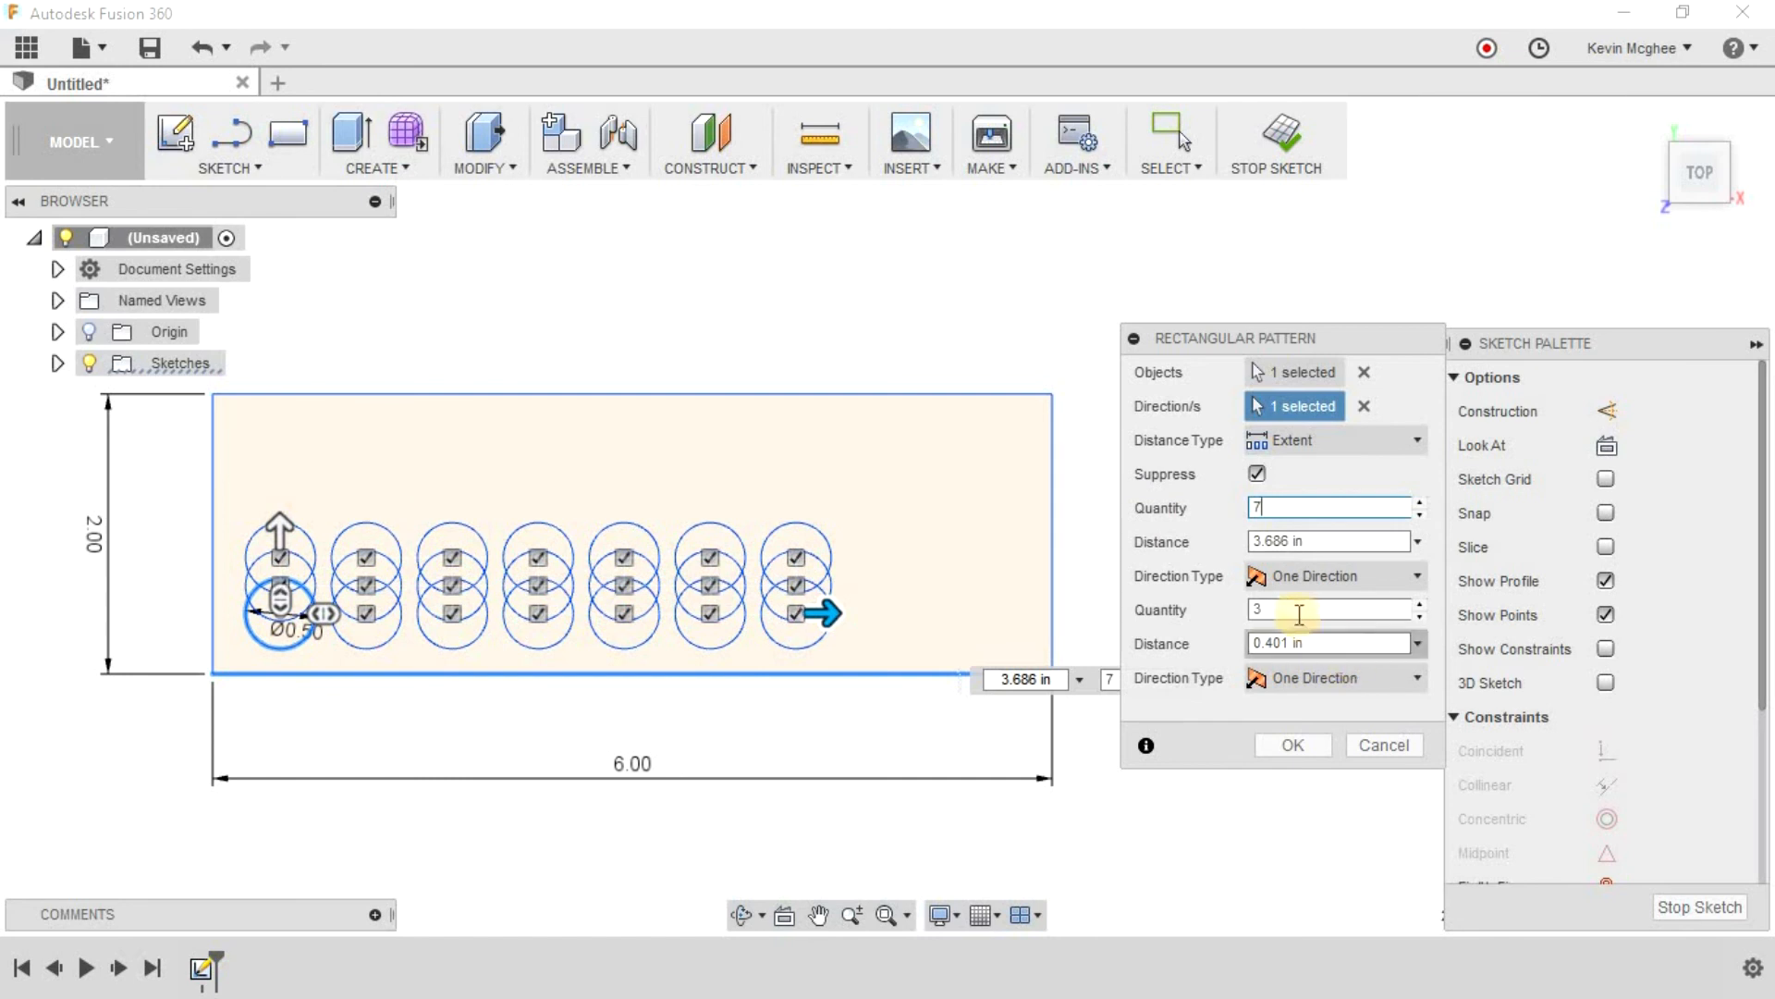
{"action": "double_click", "coordinate": [1268, 608]}
{"action": "type", "text": "3"}
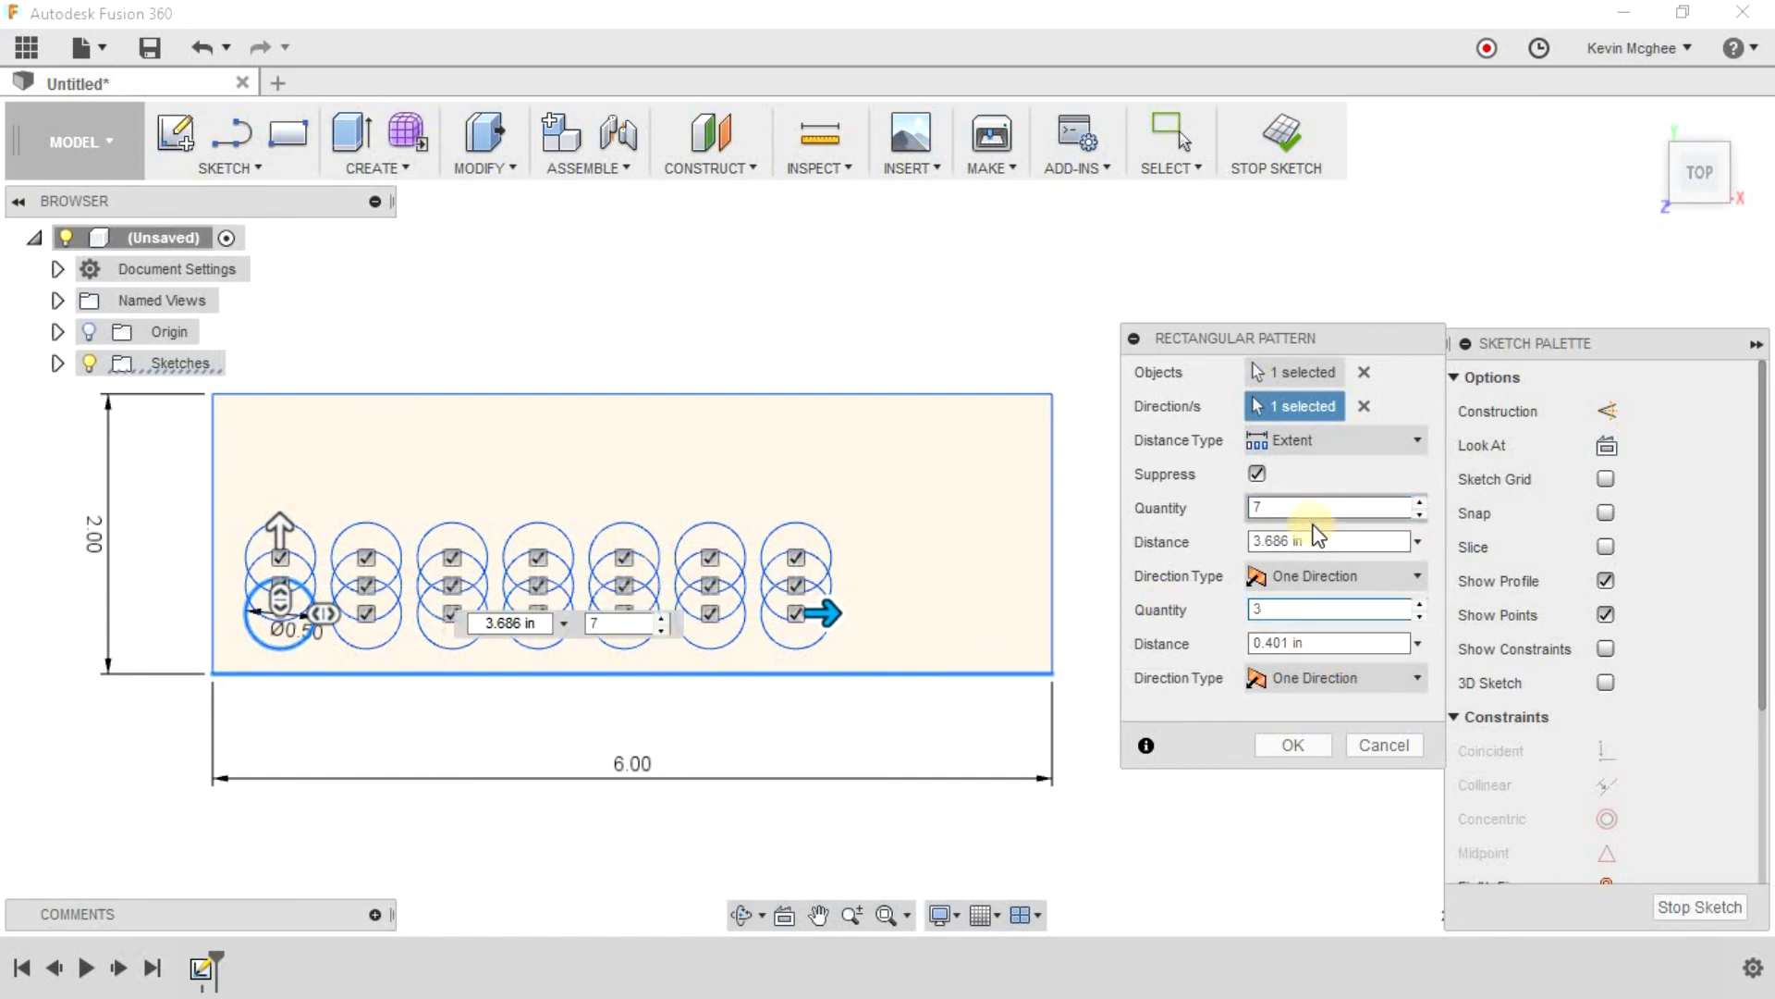
Step: Set both the horizontal and vertical pattern distances to 2 in
{"action": "left_click_drag", "start_coordinate": [1319, 541], "coordinate": [1235, 546]}
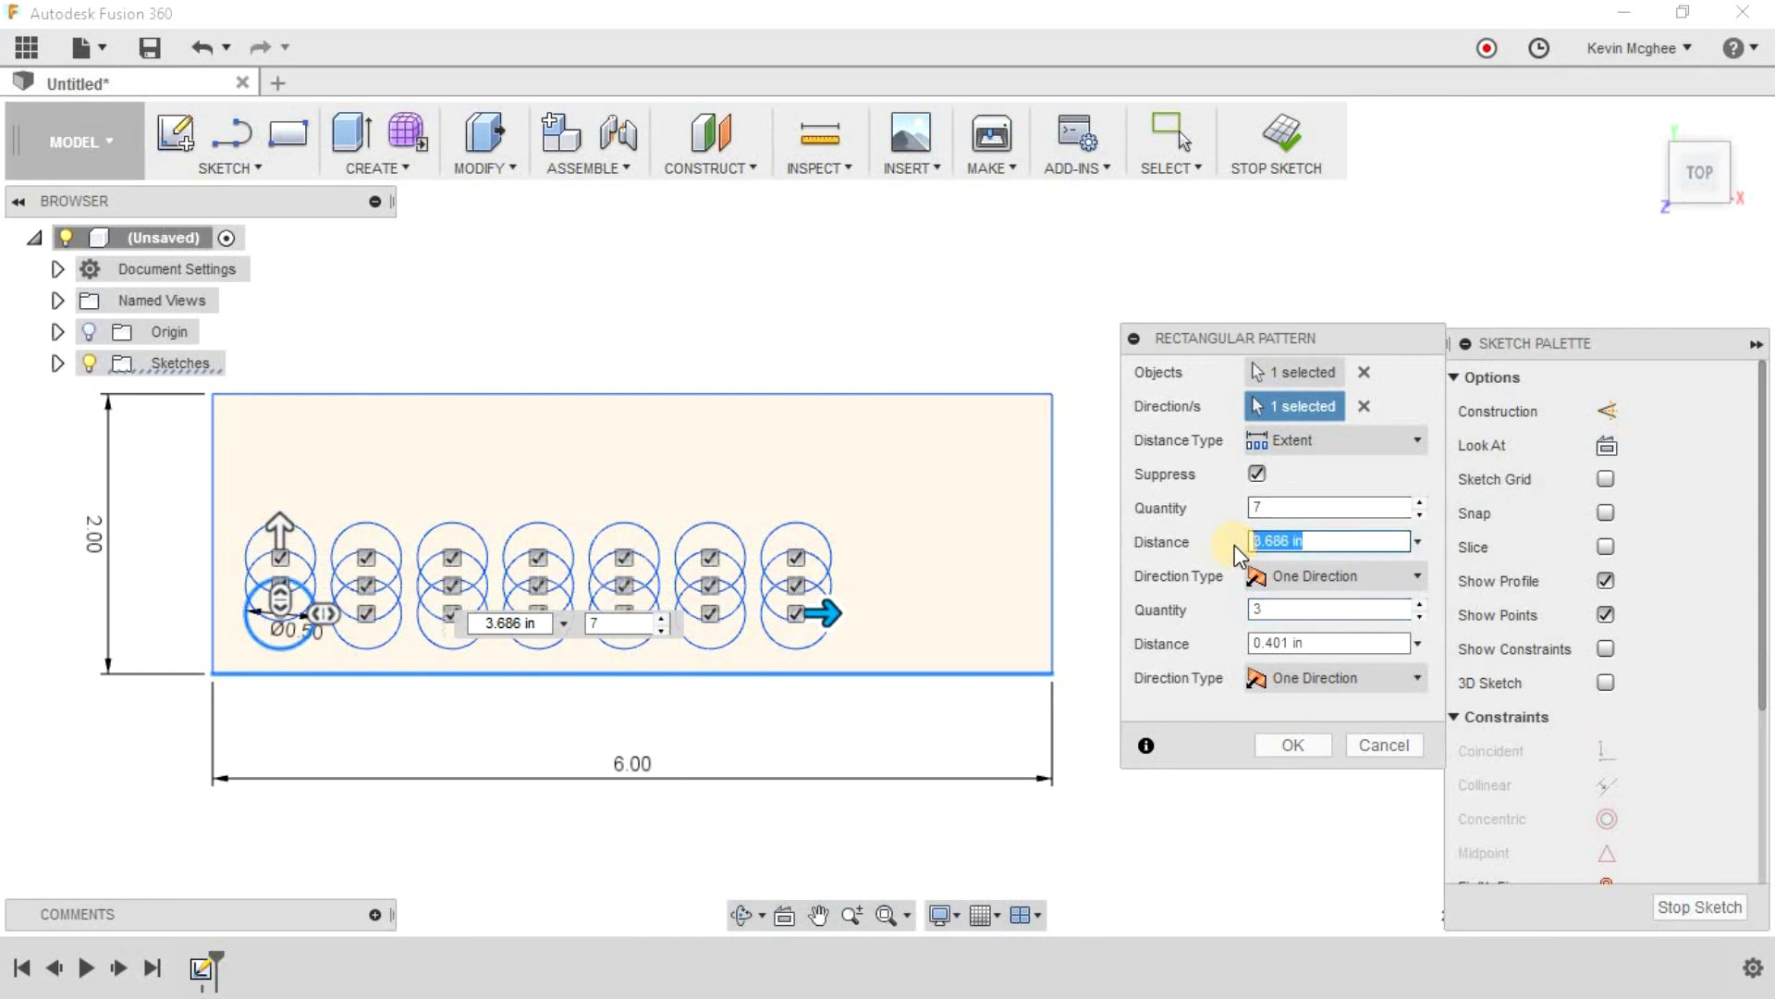
{"action": "type", "text": "2"}
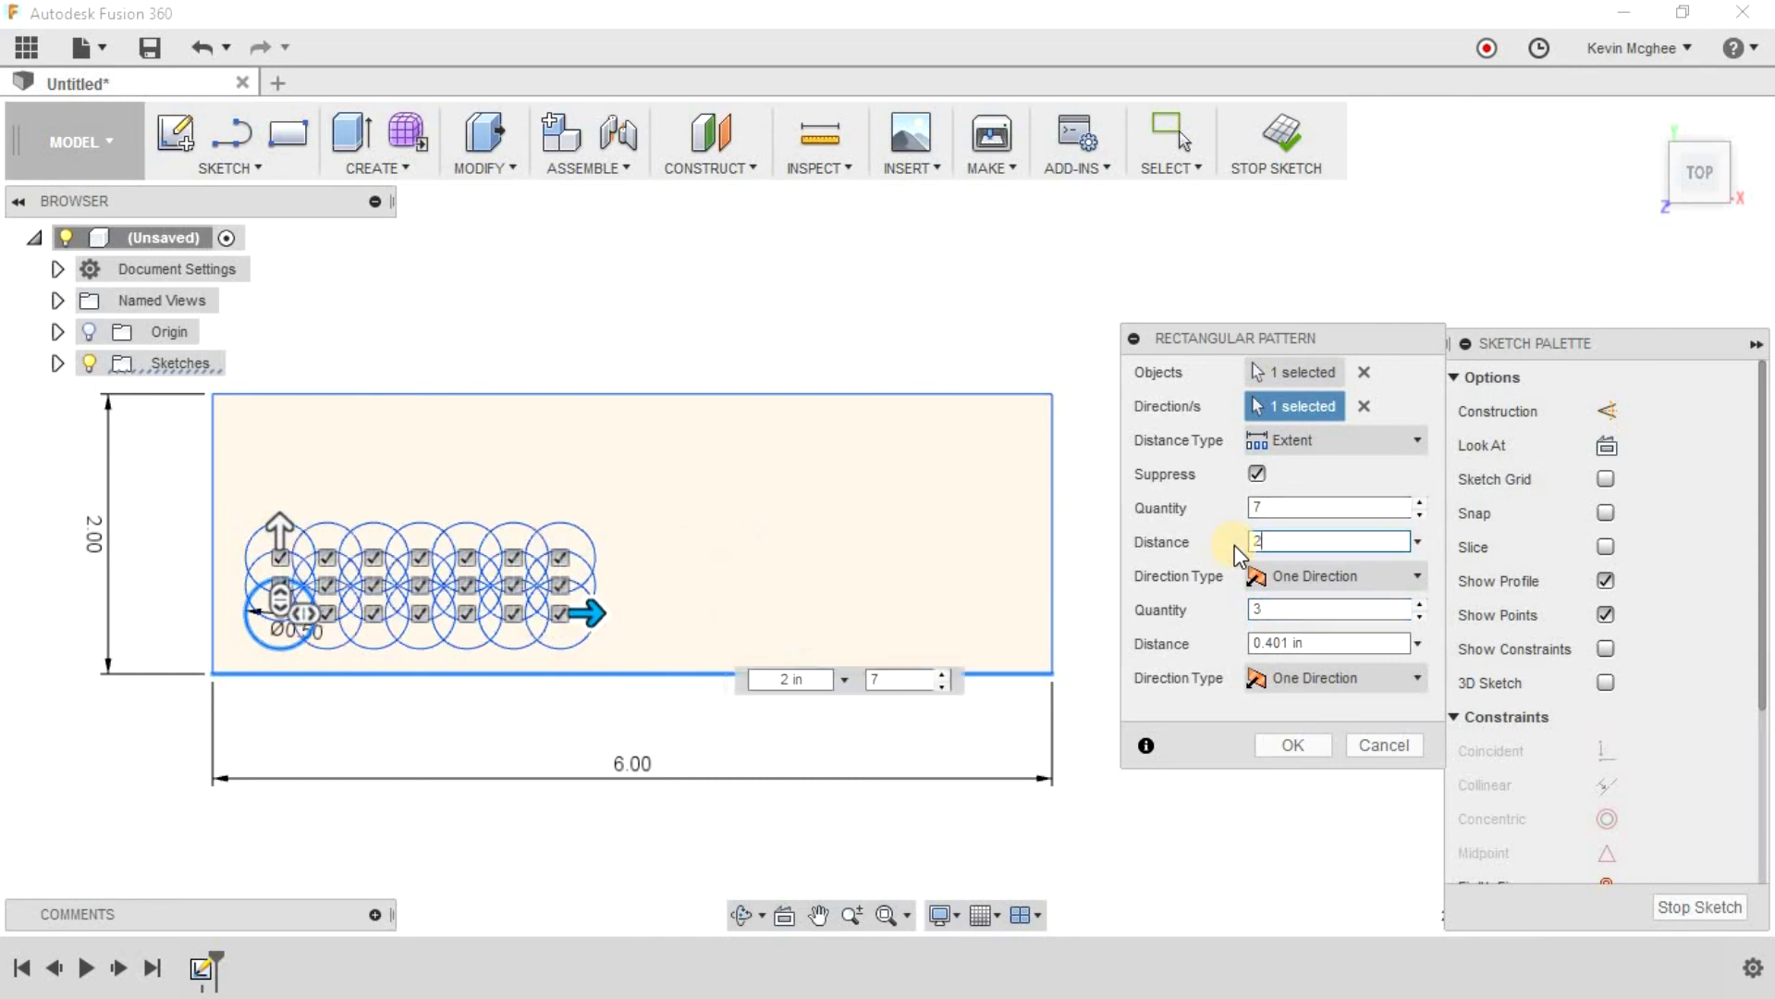
{"action": "left_click_drag", "start_coordinate": [1307, 640], "coordinate": [1160, 644]}
{"action": "type", "text": "2"}
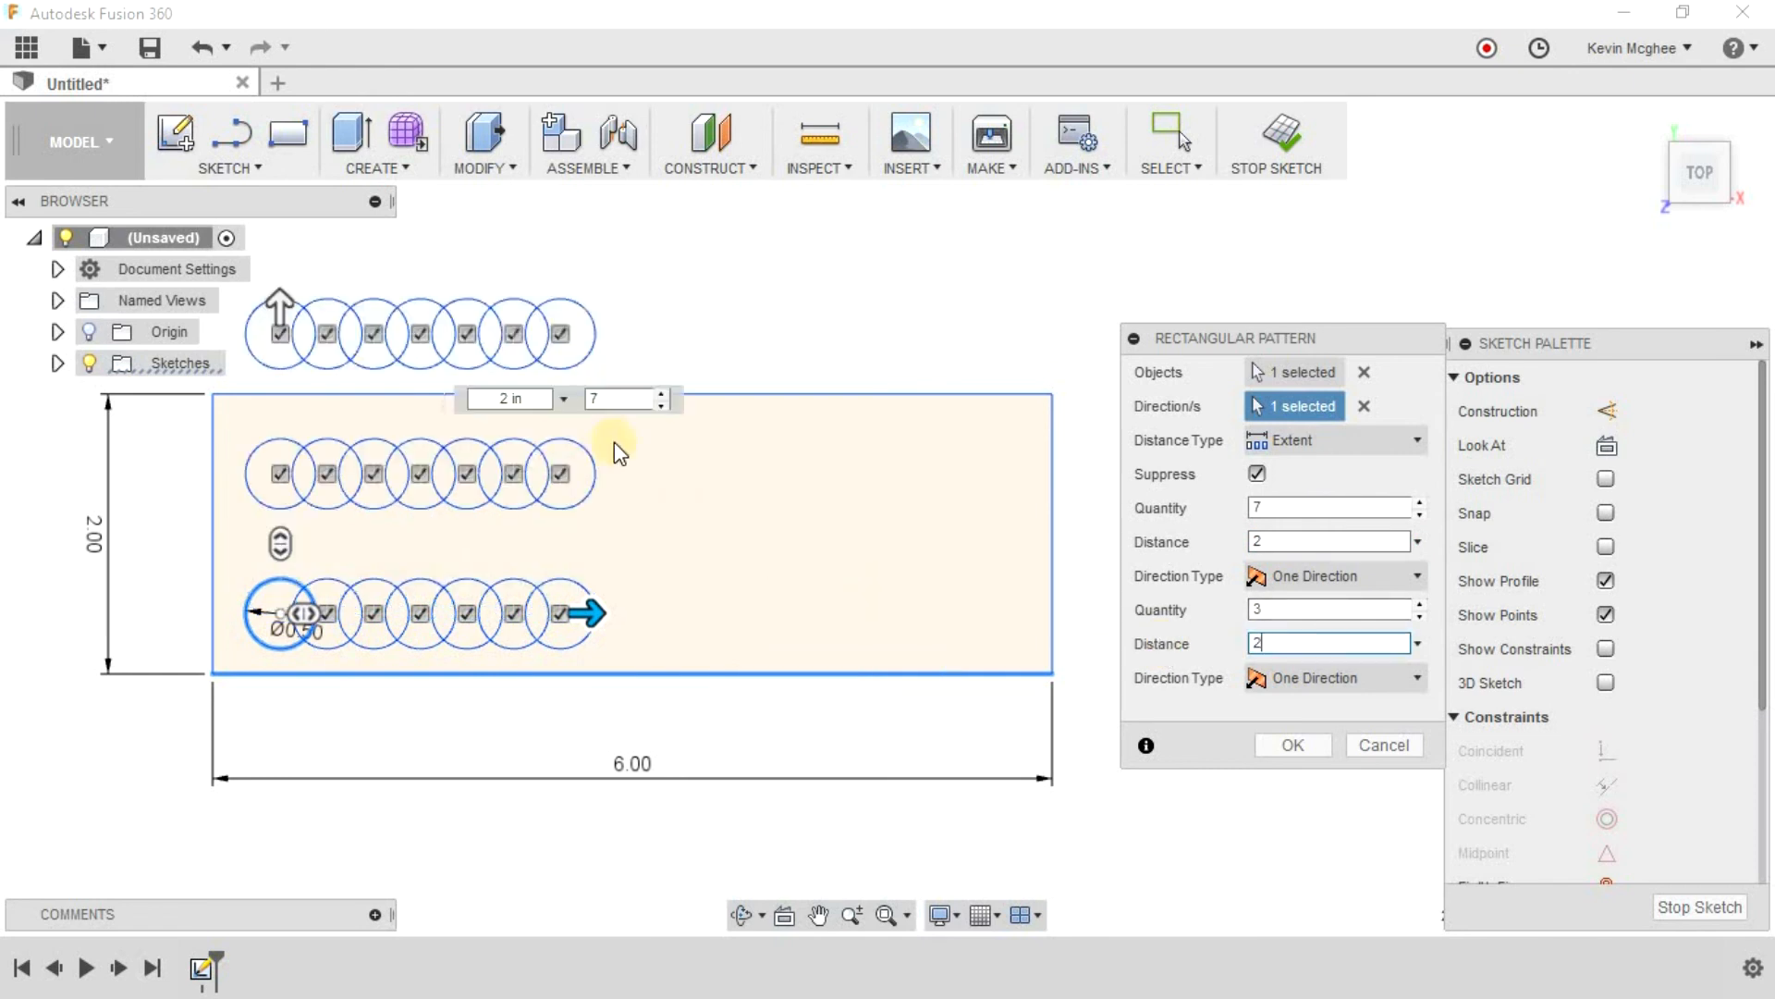
Step: Set the vertical pattern distance to 1.25 in so the rows of circles fit within the rectangle's height
{"action": "left_click_drag", "start_coordinate": [1259, 642], "coordinate": [1200, 647]}
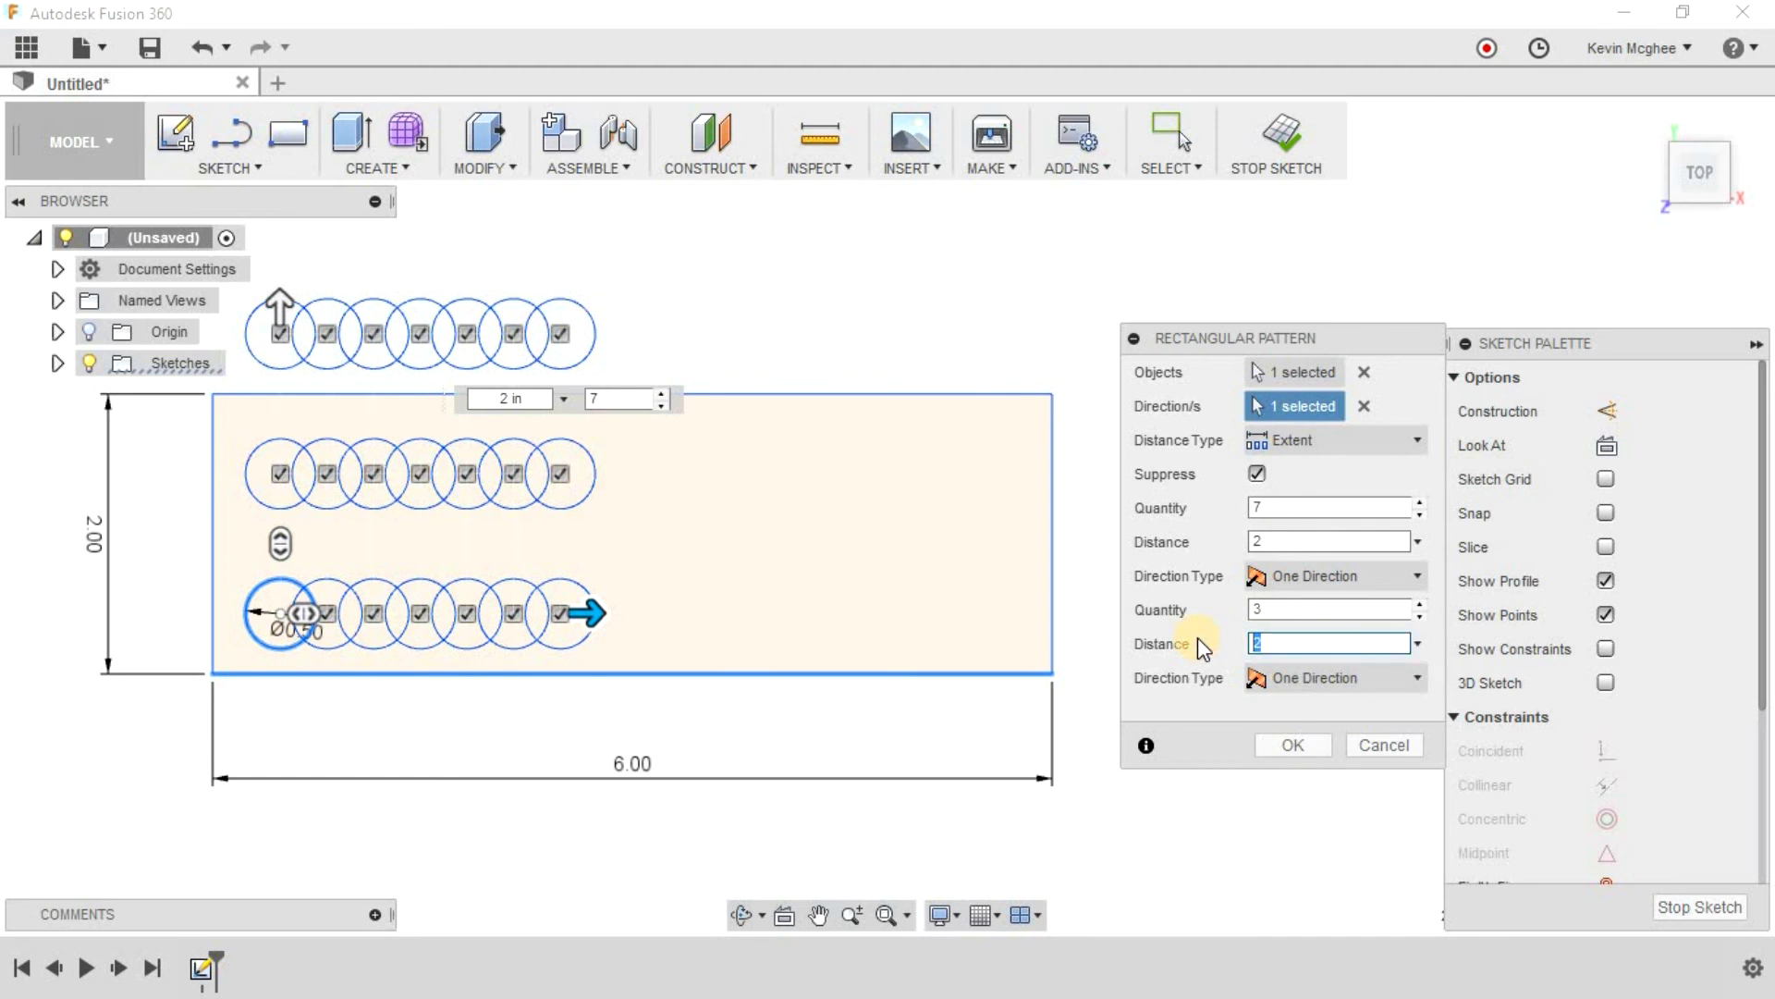
{"action": "type", "text": "1"}
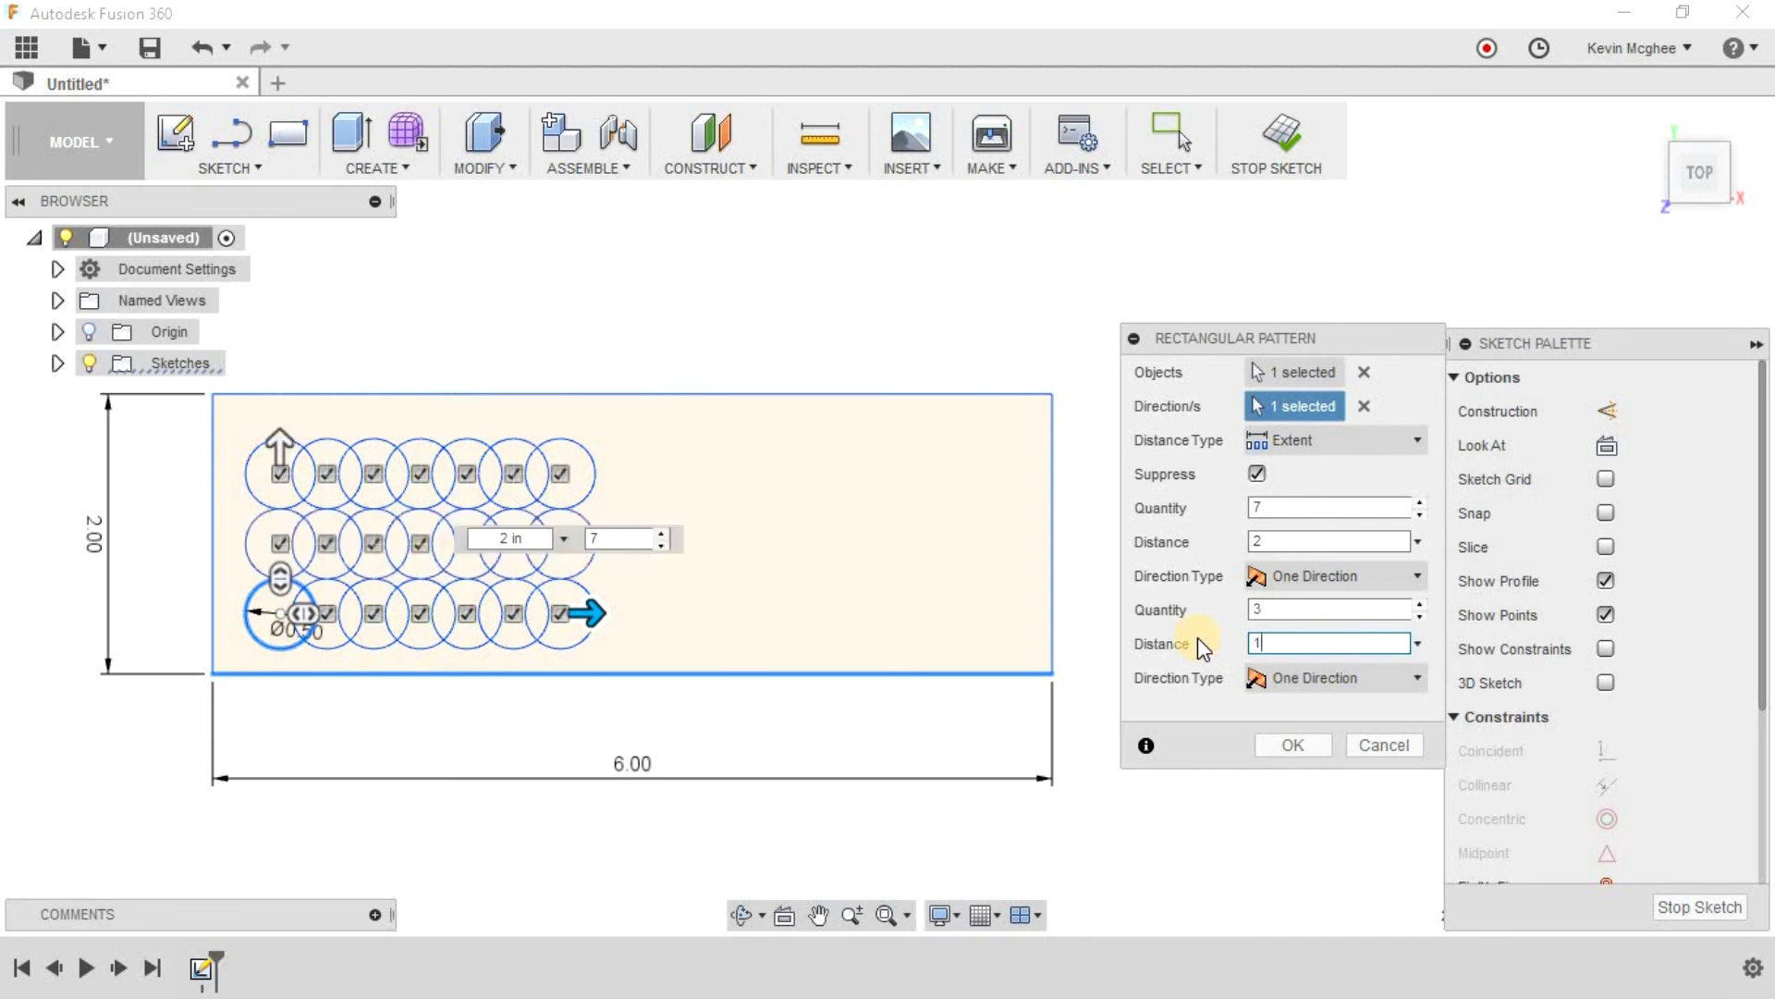
{"action": "type", "text": ".025"}
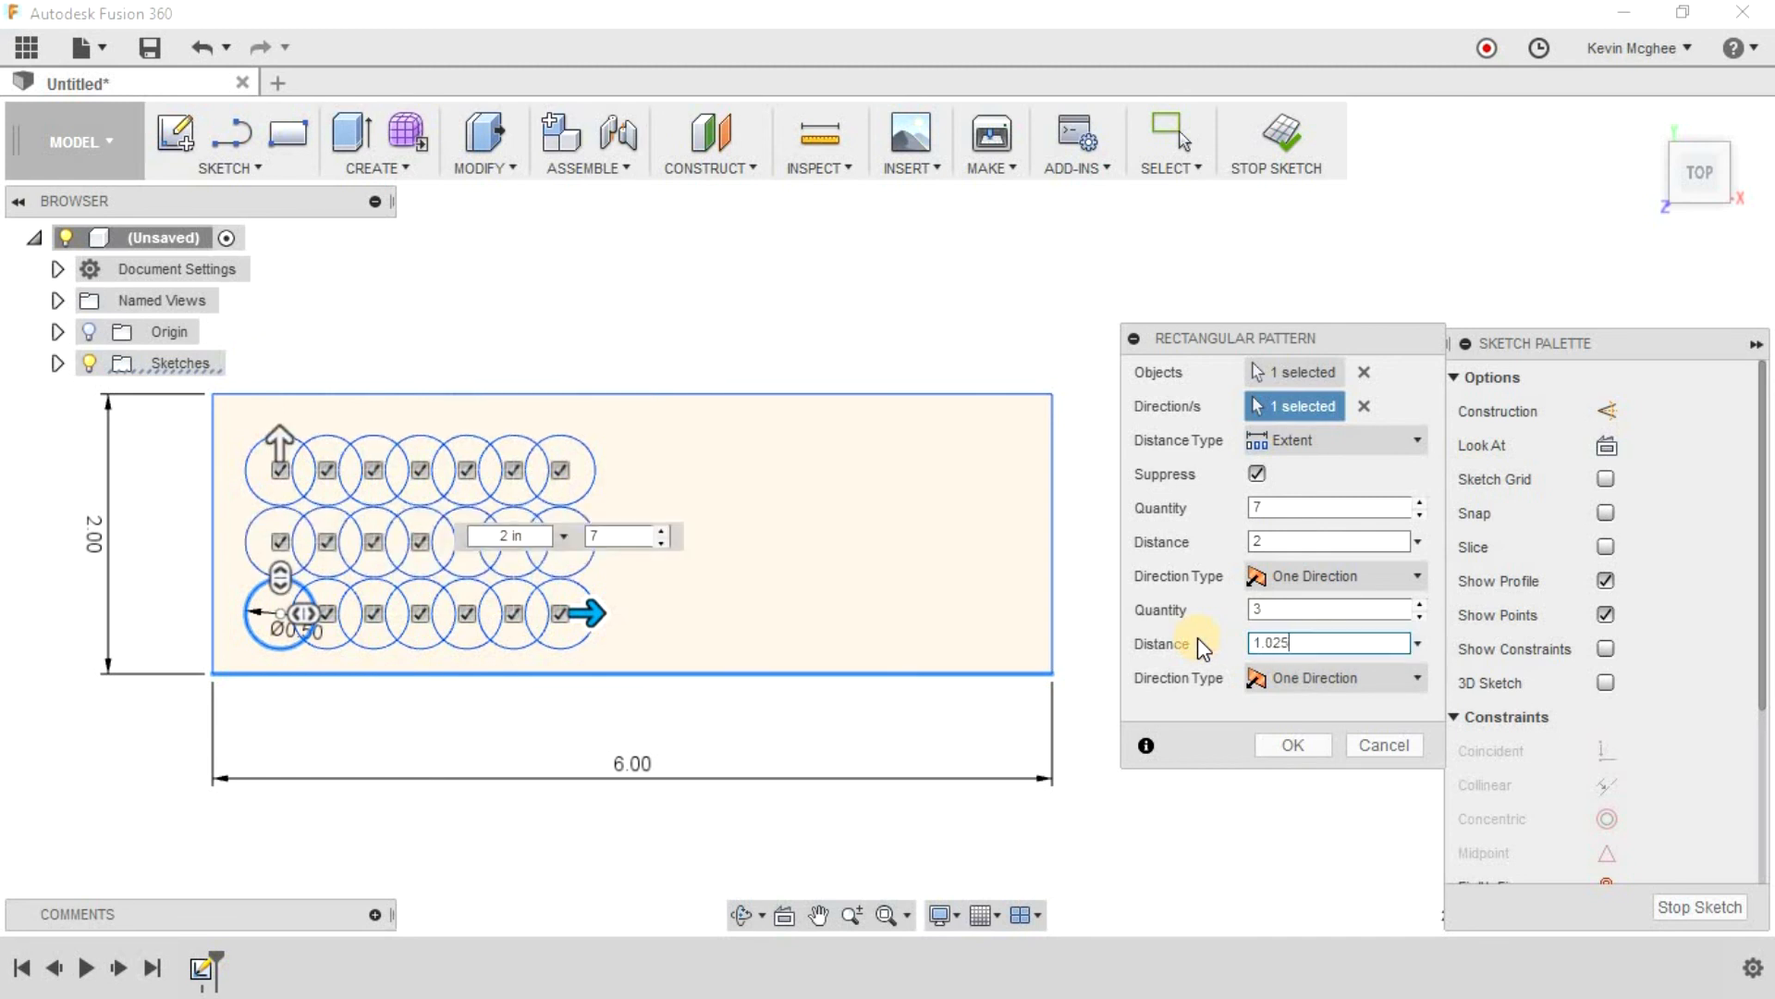
{"action": "key", "text": "BackSpace"}
{"action": "key", "text": "BackSpace"}
{"action": "key", "text": "BackSpace"}
{"action": "key", "text": "BackSpace"}
{"action": "type", "text": ".25"}
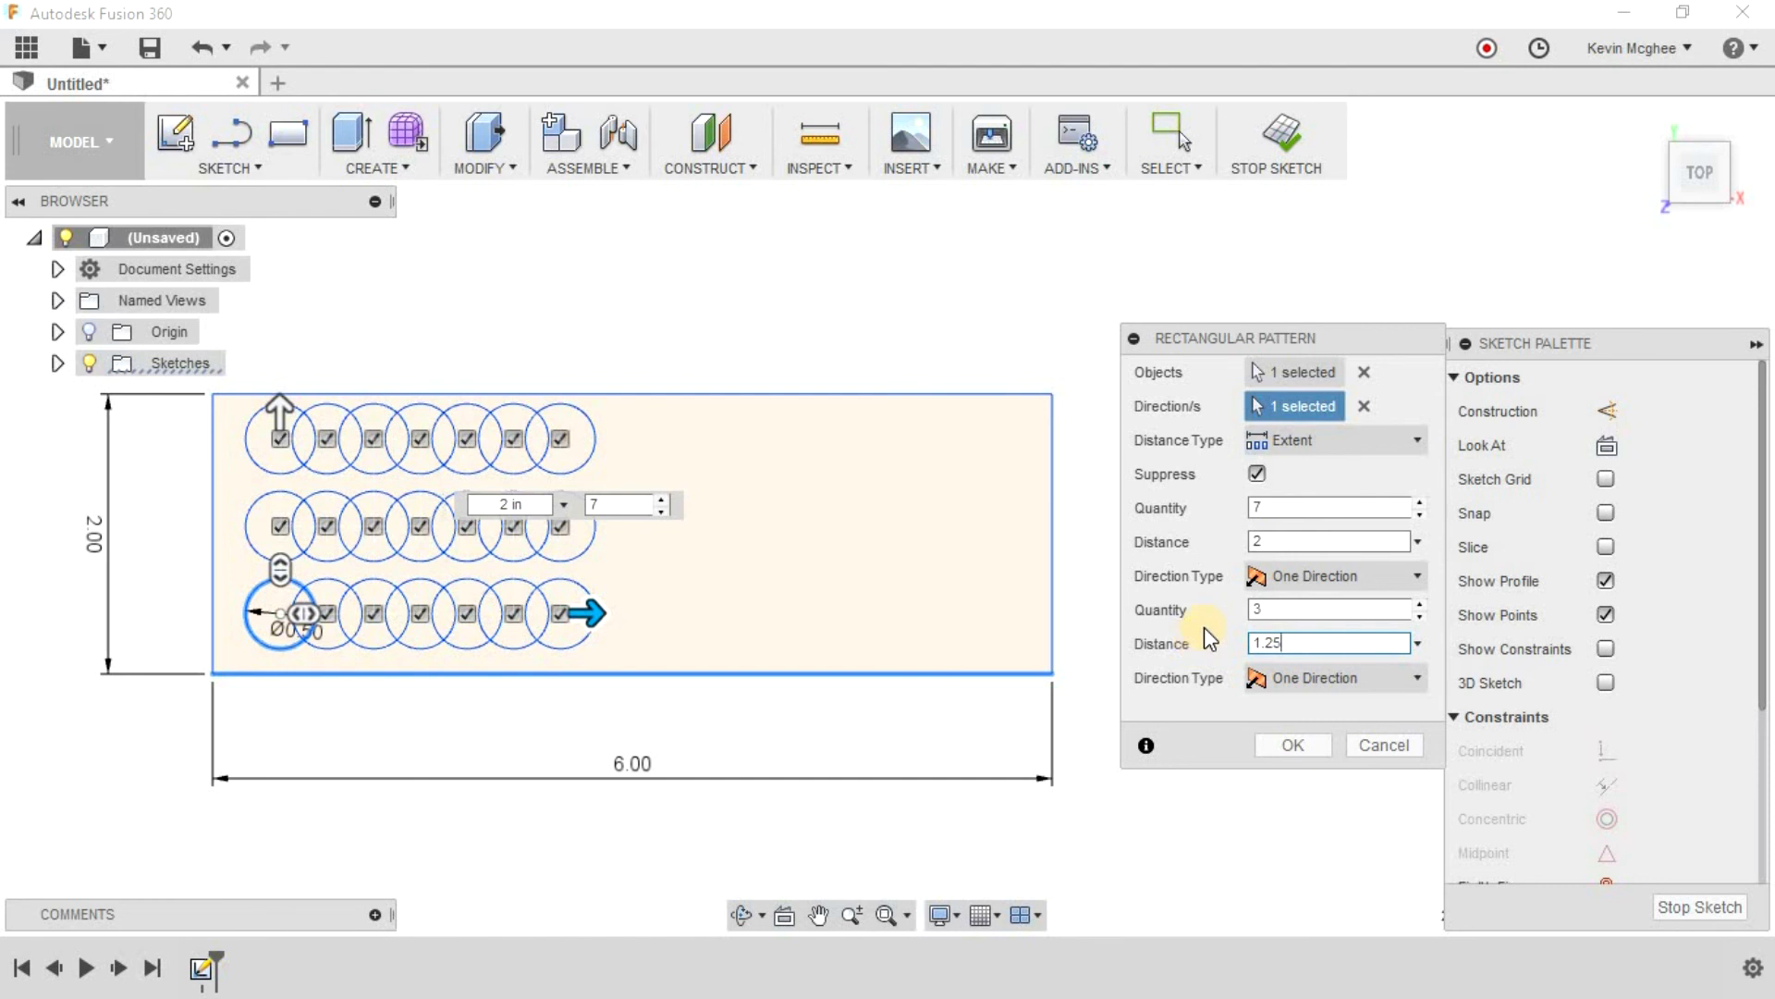
Step: Try a horizontal pattern distance of 3 in, and set it to 5 in to spread the circles along the rectangle
{"action": "left_click", "coordinate": [1298, 515]}
{"action": "key", "text": "Tab"}
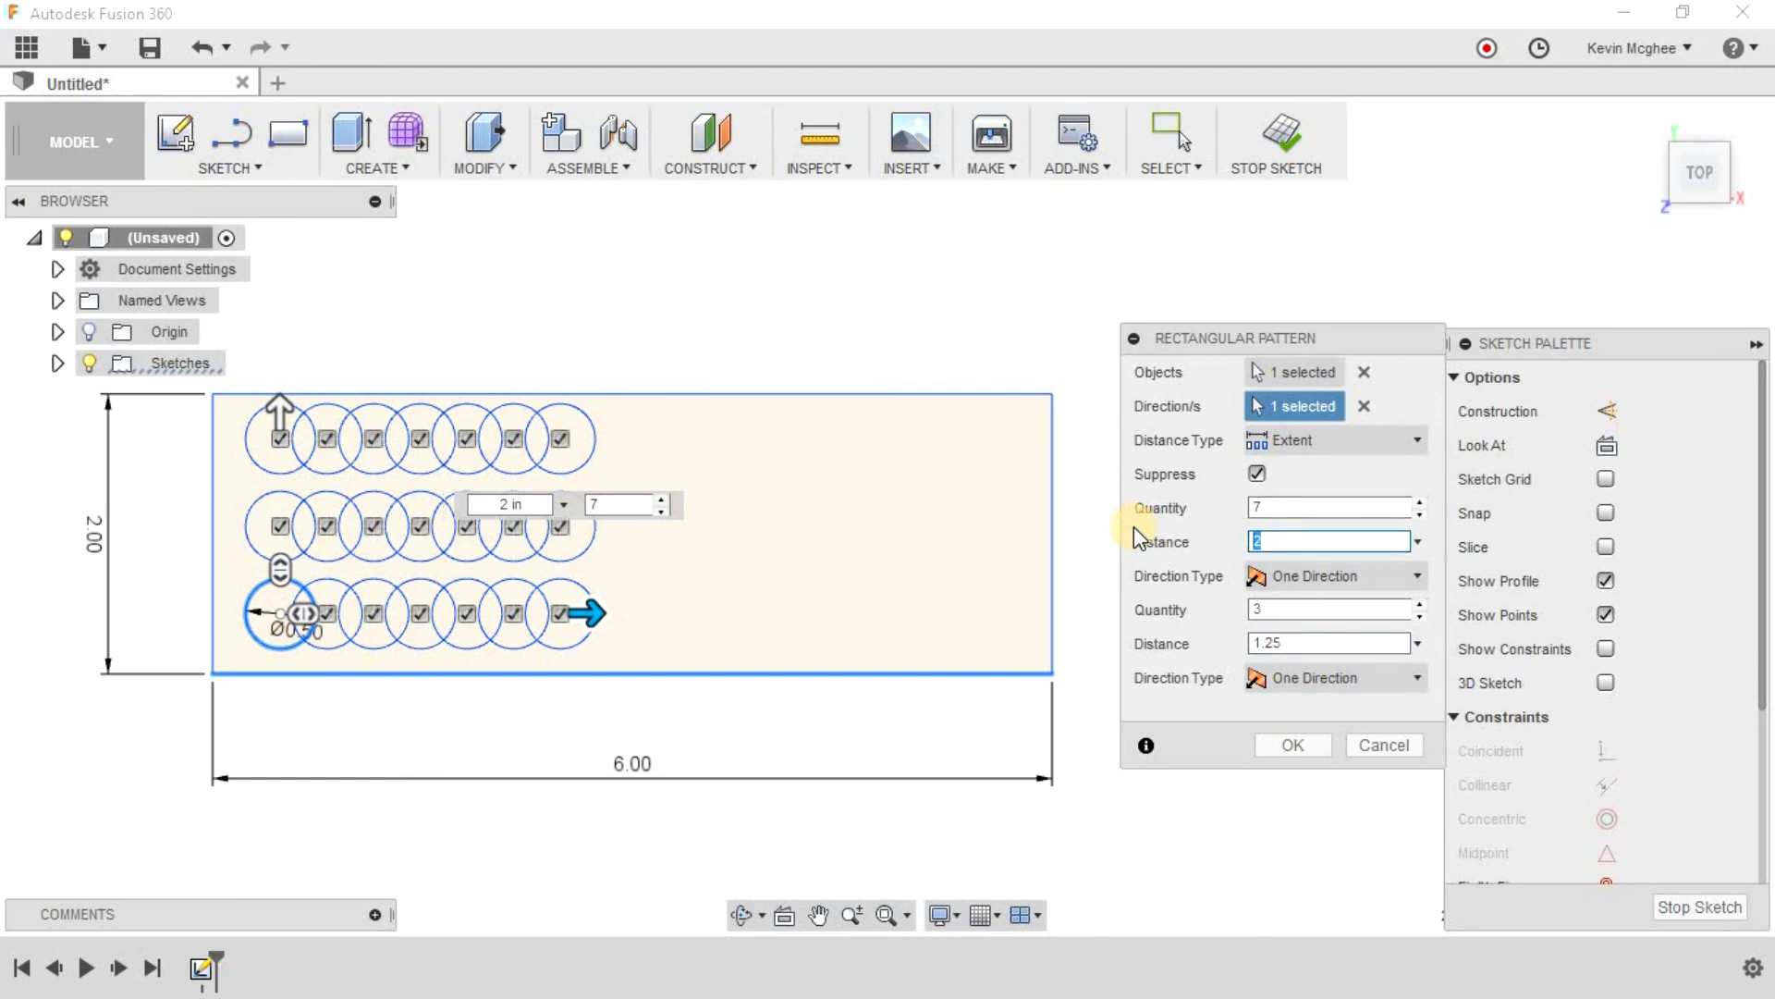
{"action": "type", "text": "3"}
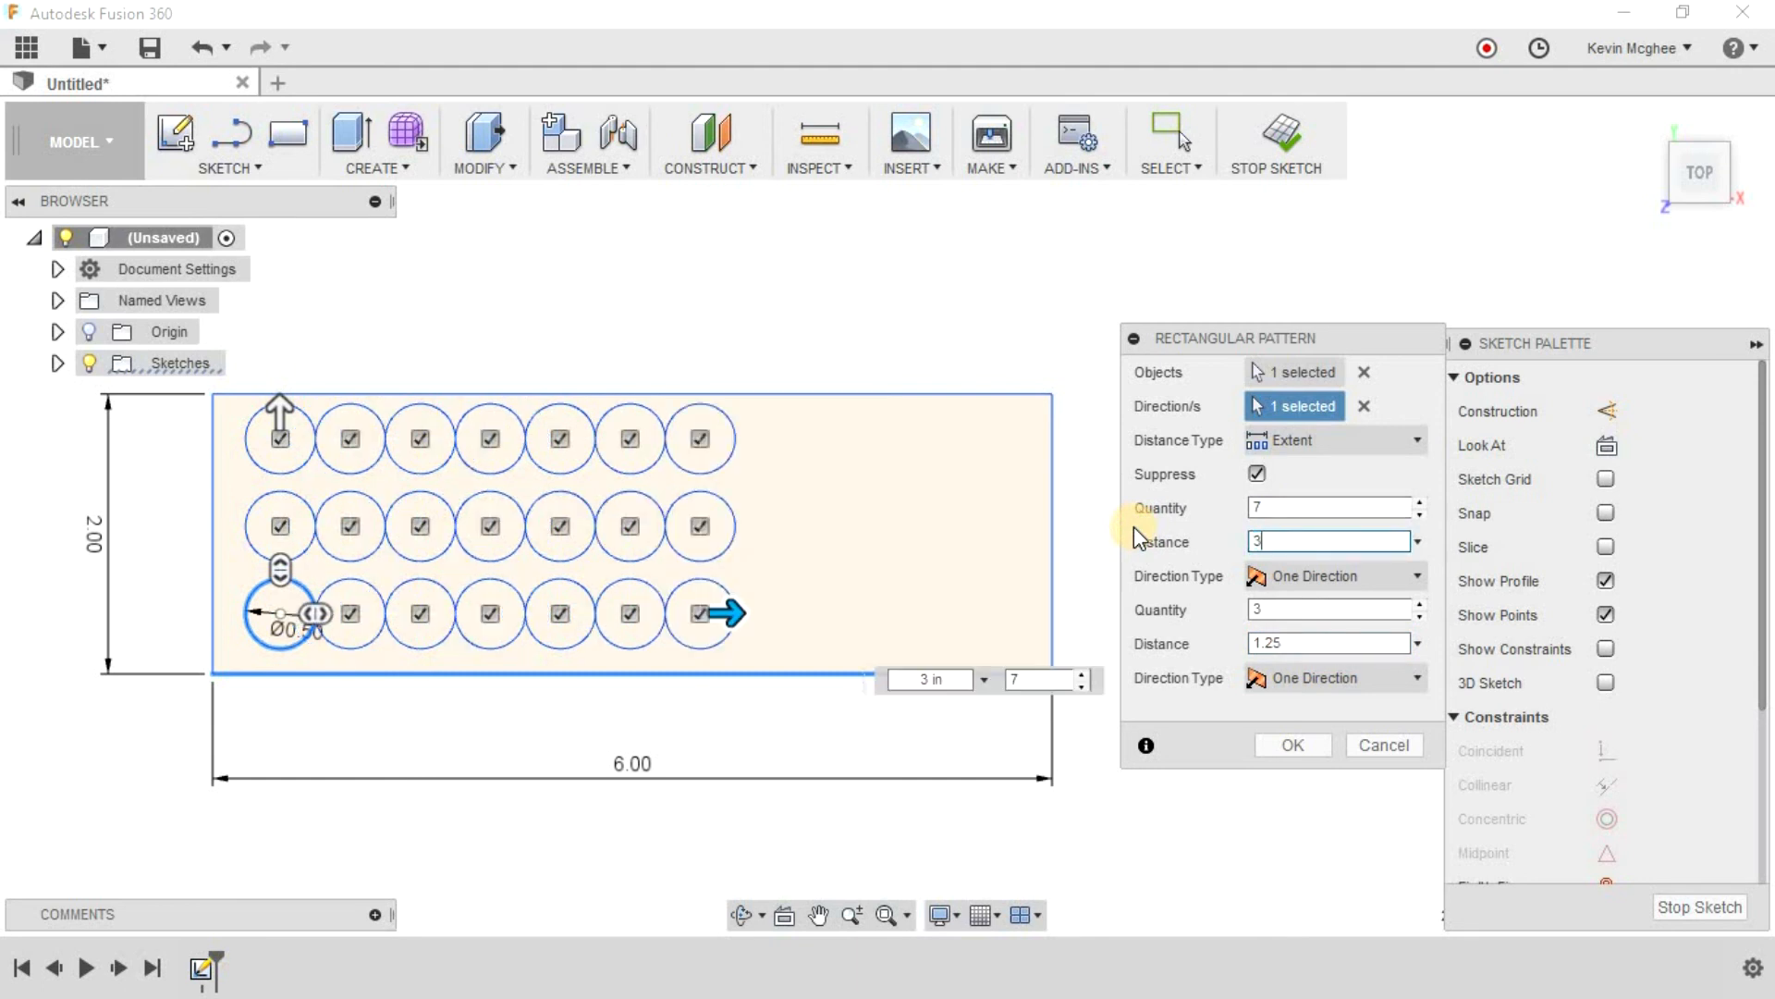
{"action": "key", "text": "BackSpace"}
{"action": "type", "text": "5"}
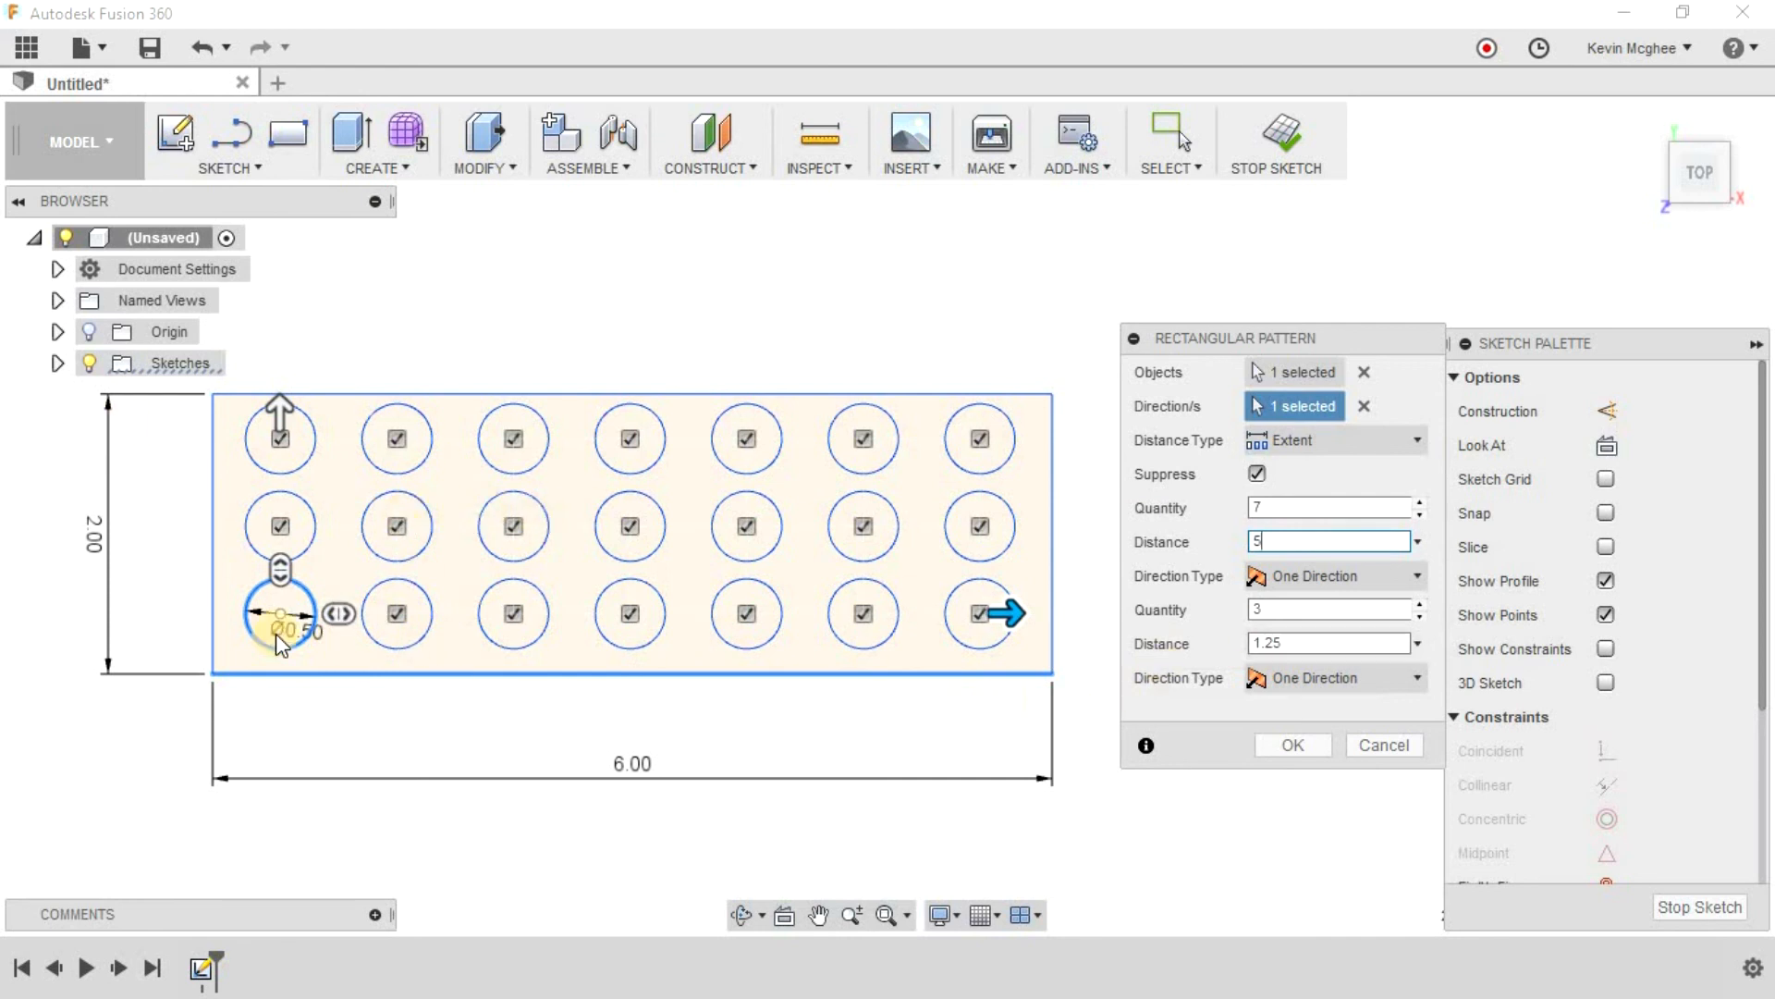
Step: Switch the pattern's distance type to Spacing and set both the horizontal and vertical distances to 1 in
{"action": "middle_click_drag", "start_coordinate": [605, 341], "coordinate": [598, 385]}
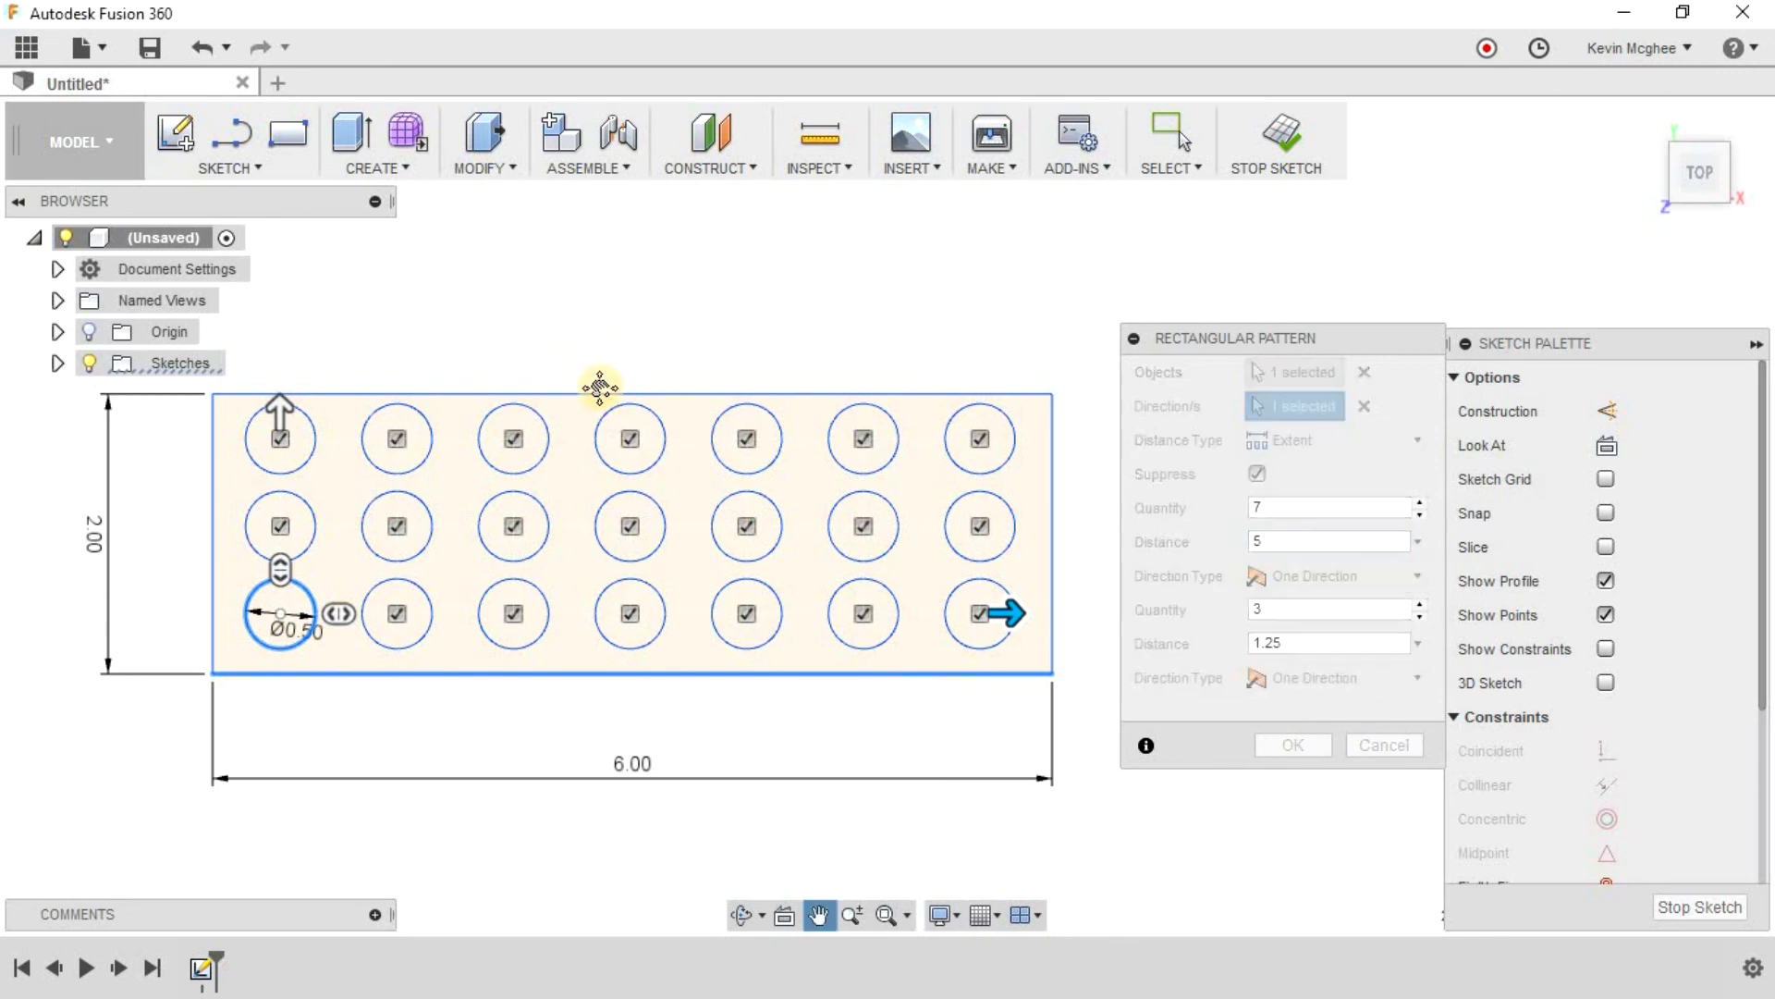
{"action": "left_click", "coordinate": [1290, 444]}
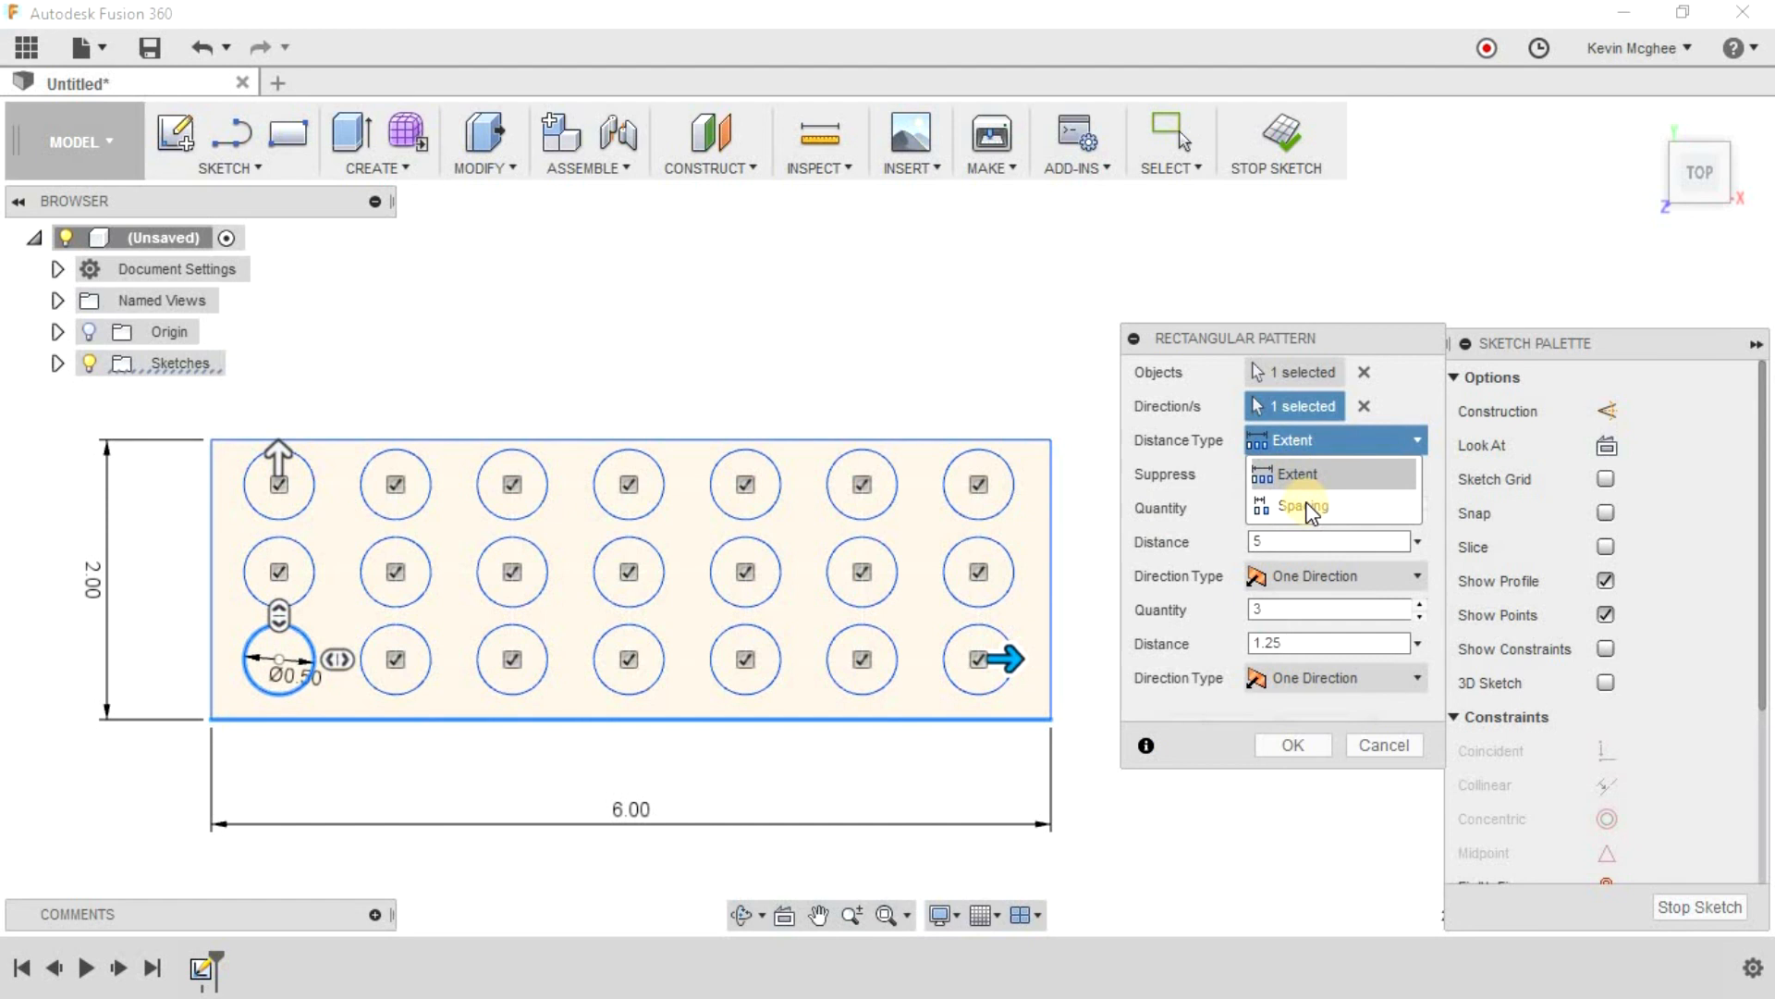
{"action": "left_click", "coordinate": [1306, 504]}
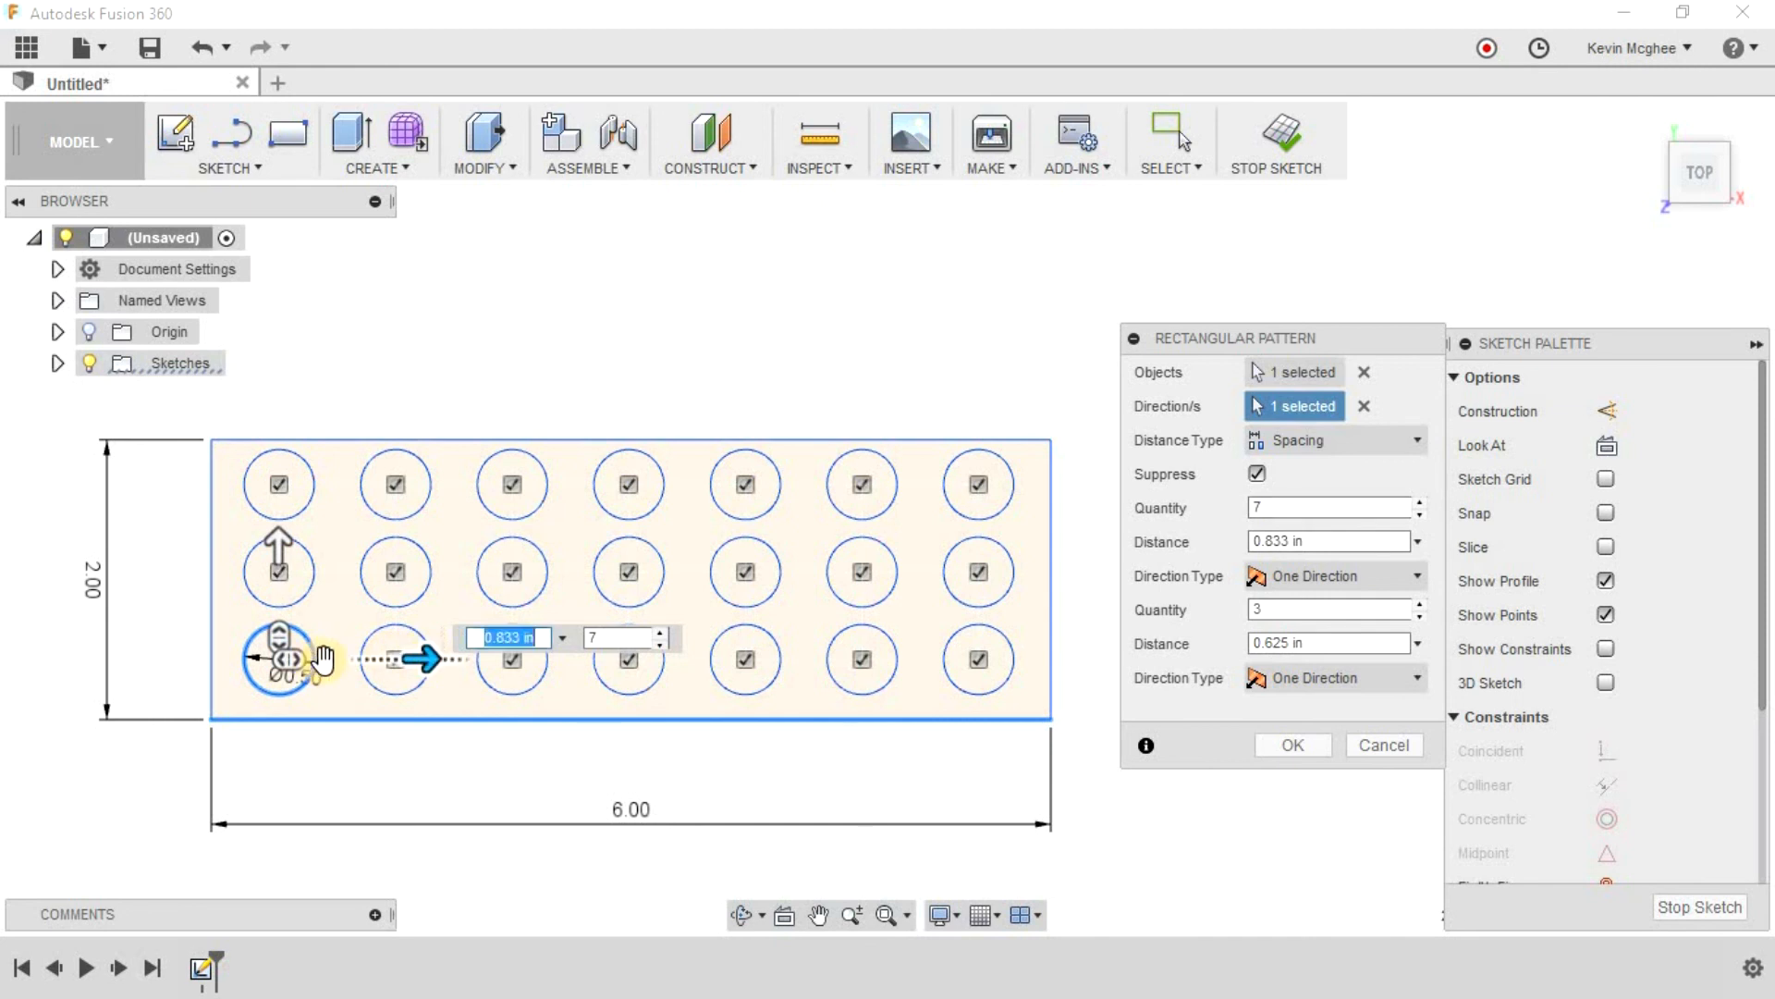
{"action": "key", "text": "Tab"}
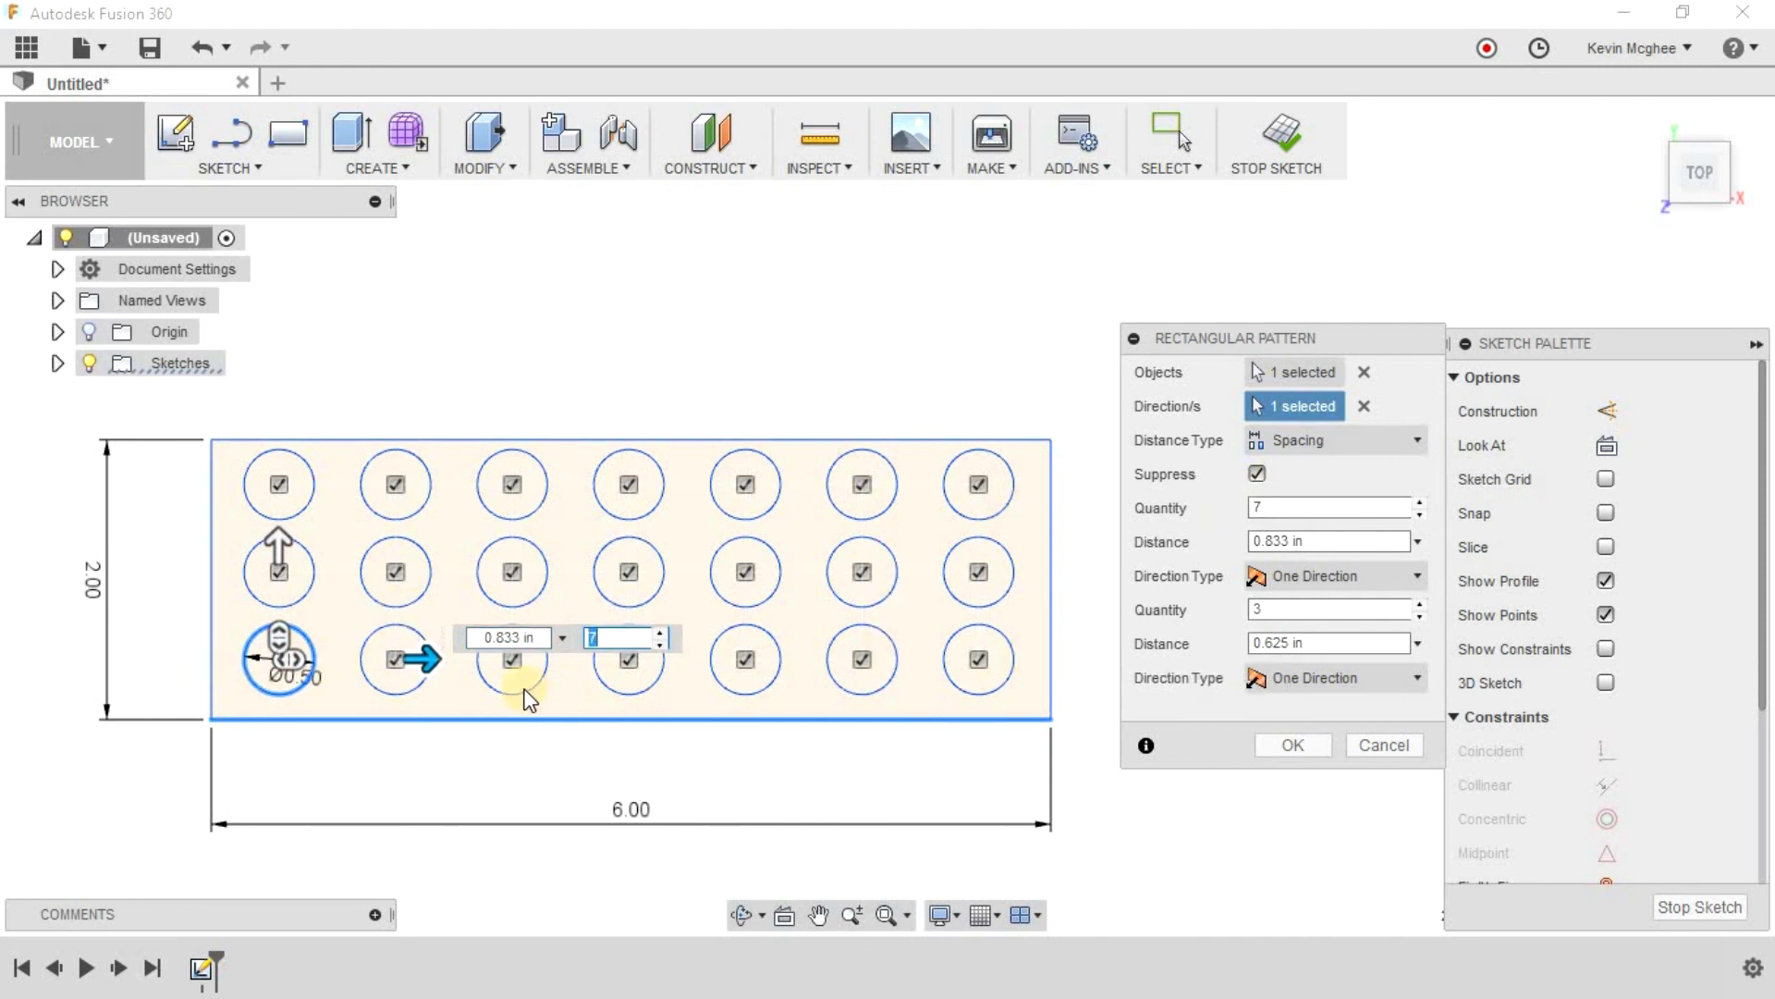
{"action": "left_click", "coordinate": [1212, 548]}
{"action": "left_click", "coordinate": [1310, 542]}
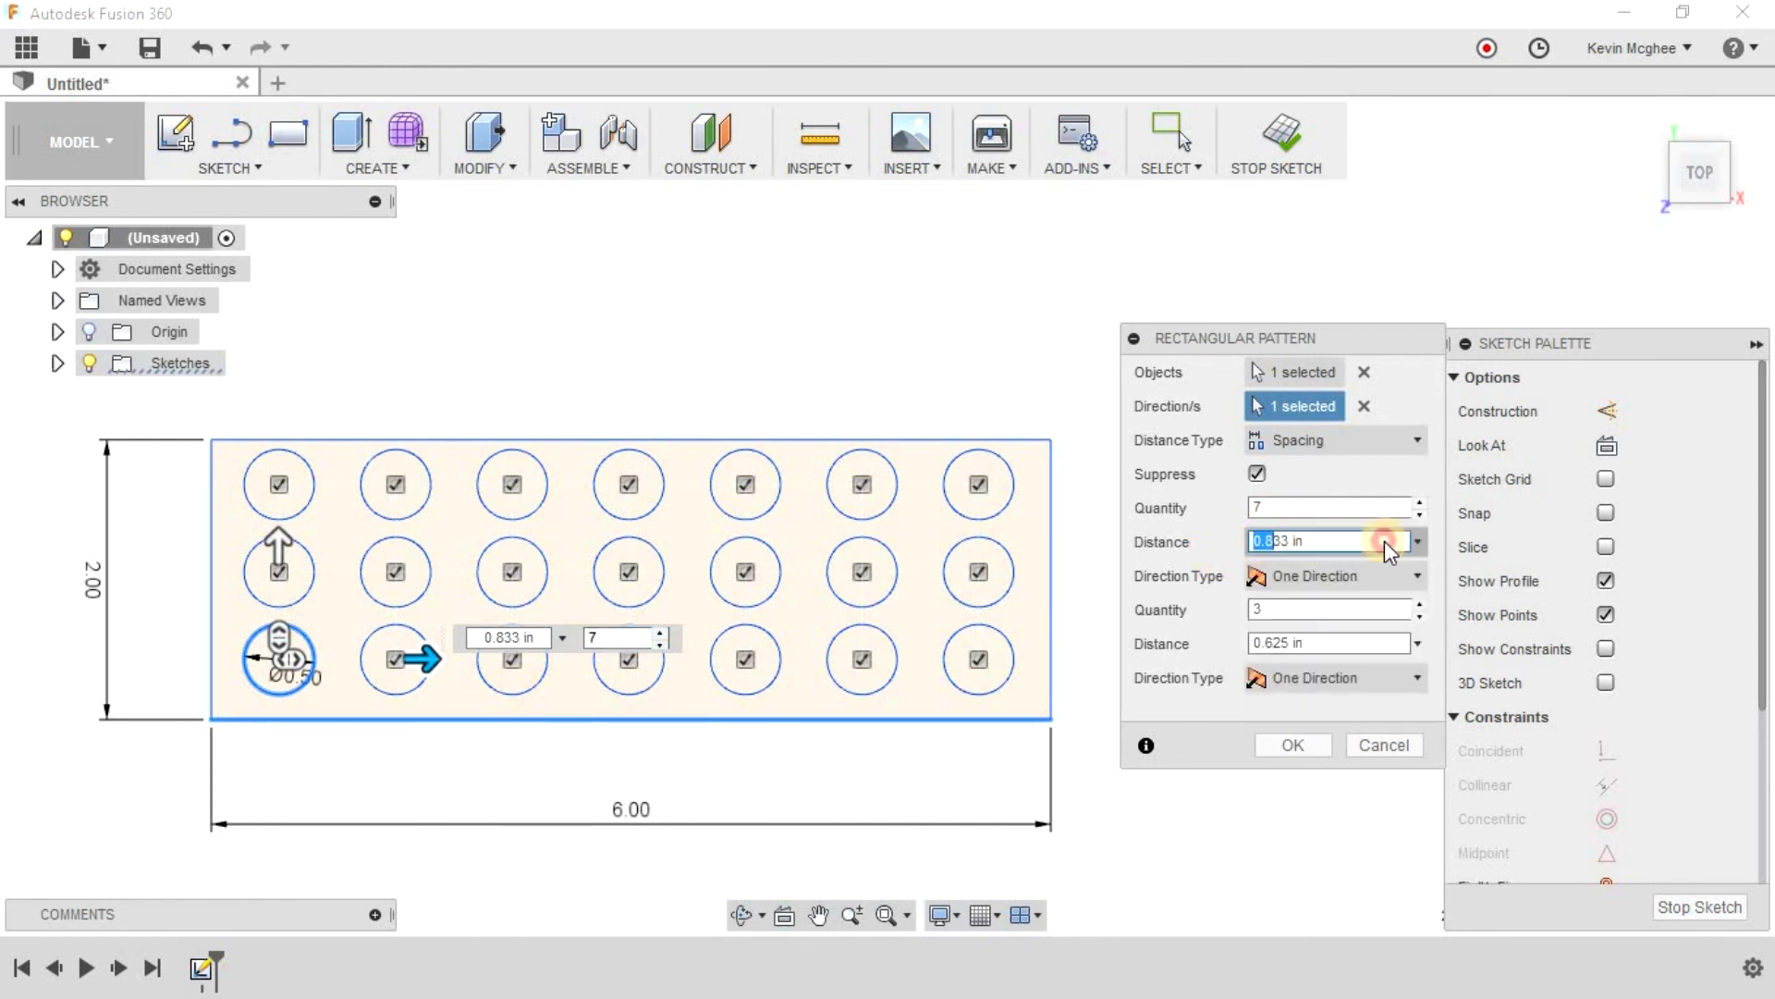
{"action": "type", "text": "1"}
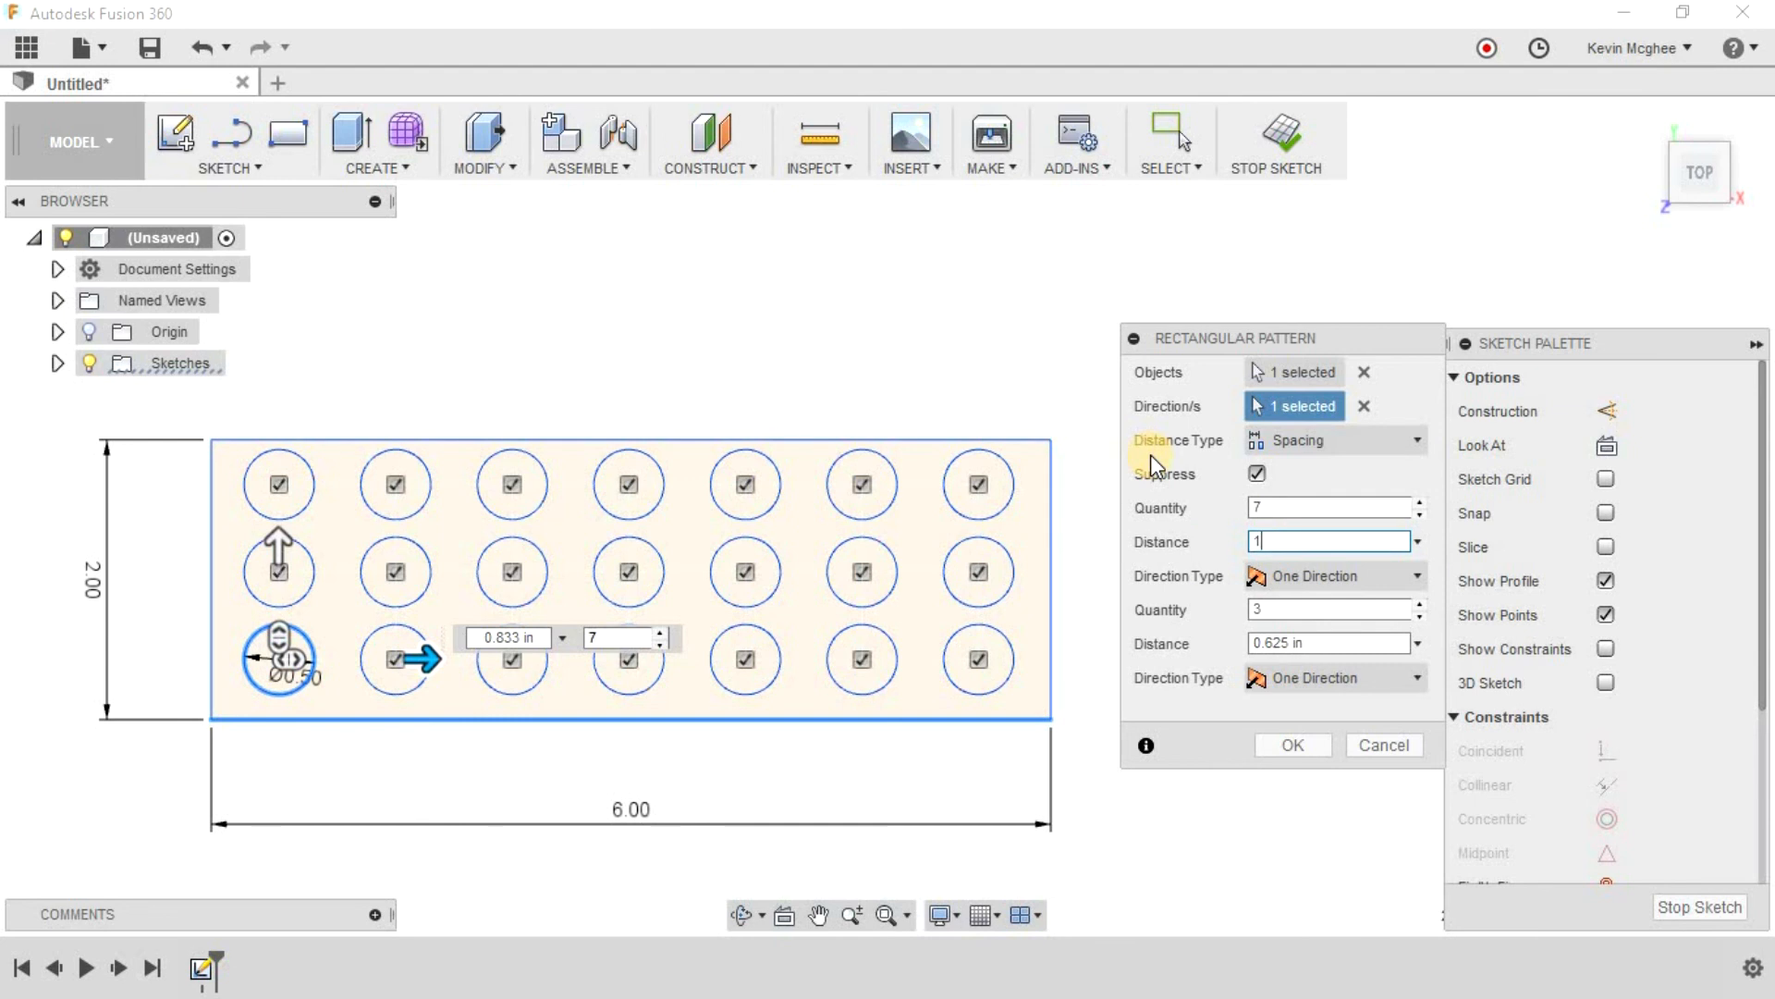
{"action": "left_click", "coordinate": [1225, 642]}
{"action": "type", "text": "1"}
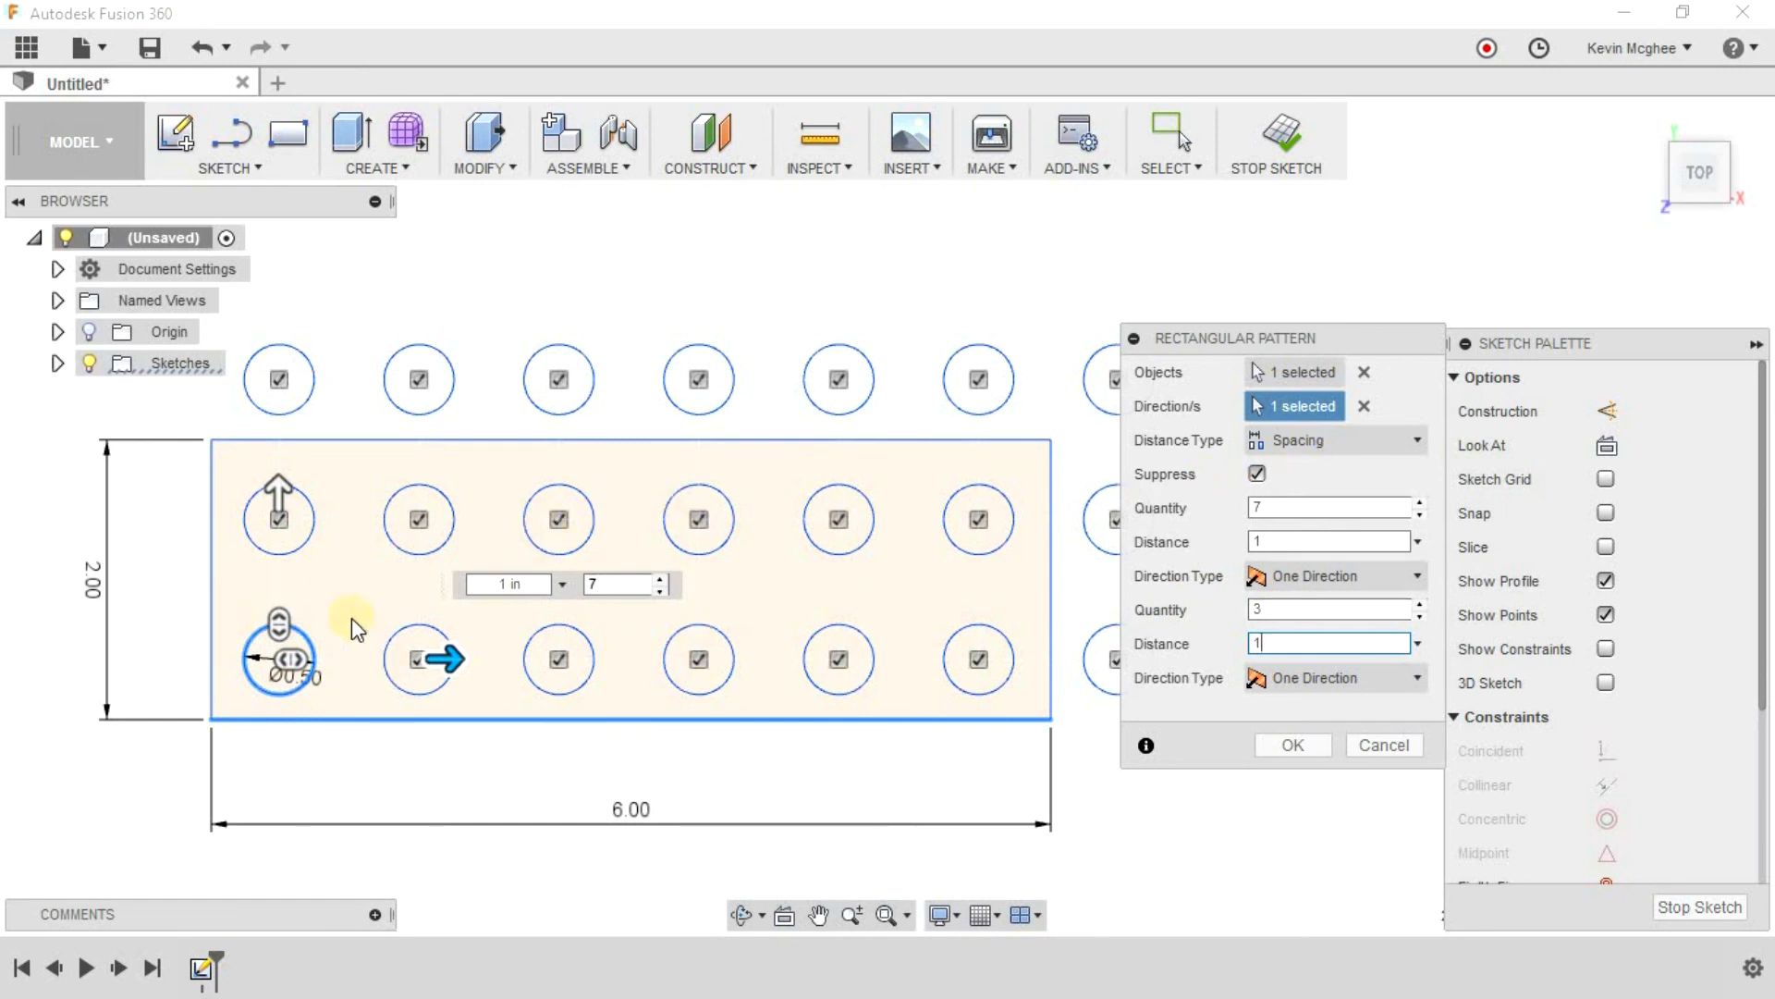
Step: Return the pattern's distance type to Extent and set the horizontal distance to 5 in
{"action": "left_click", "coordinate": [1359, 450]}
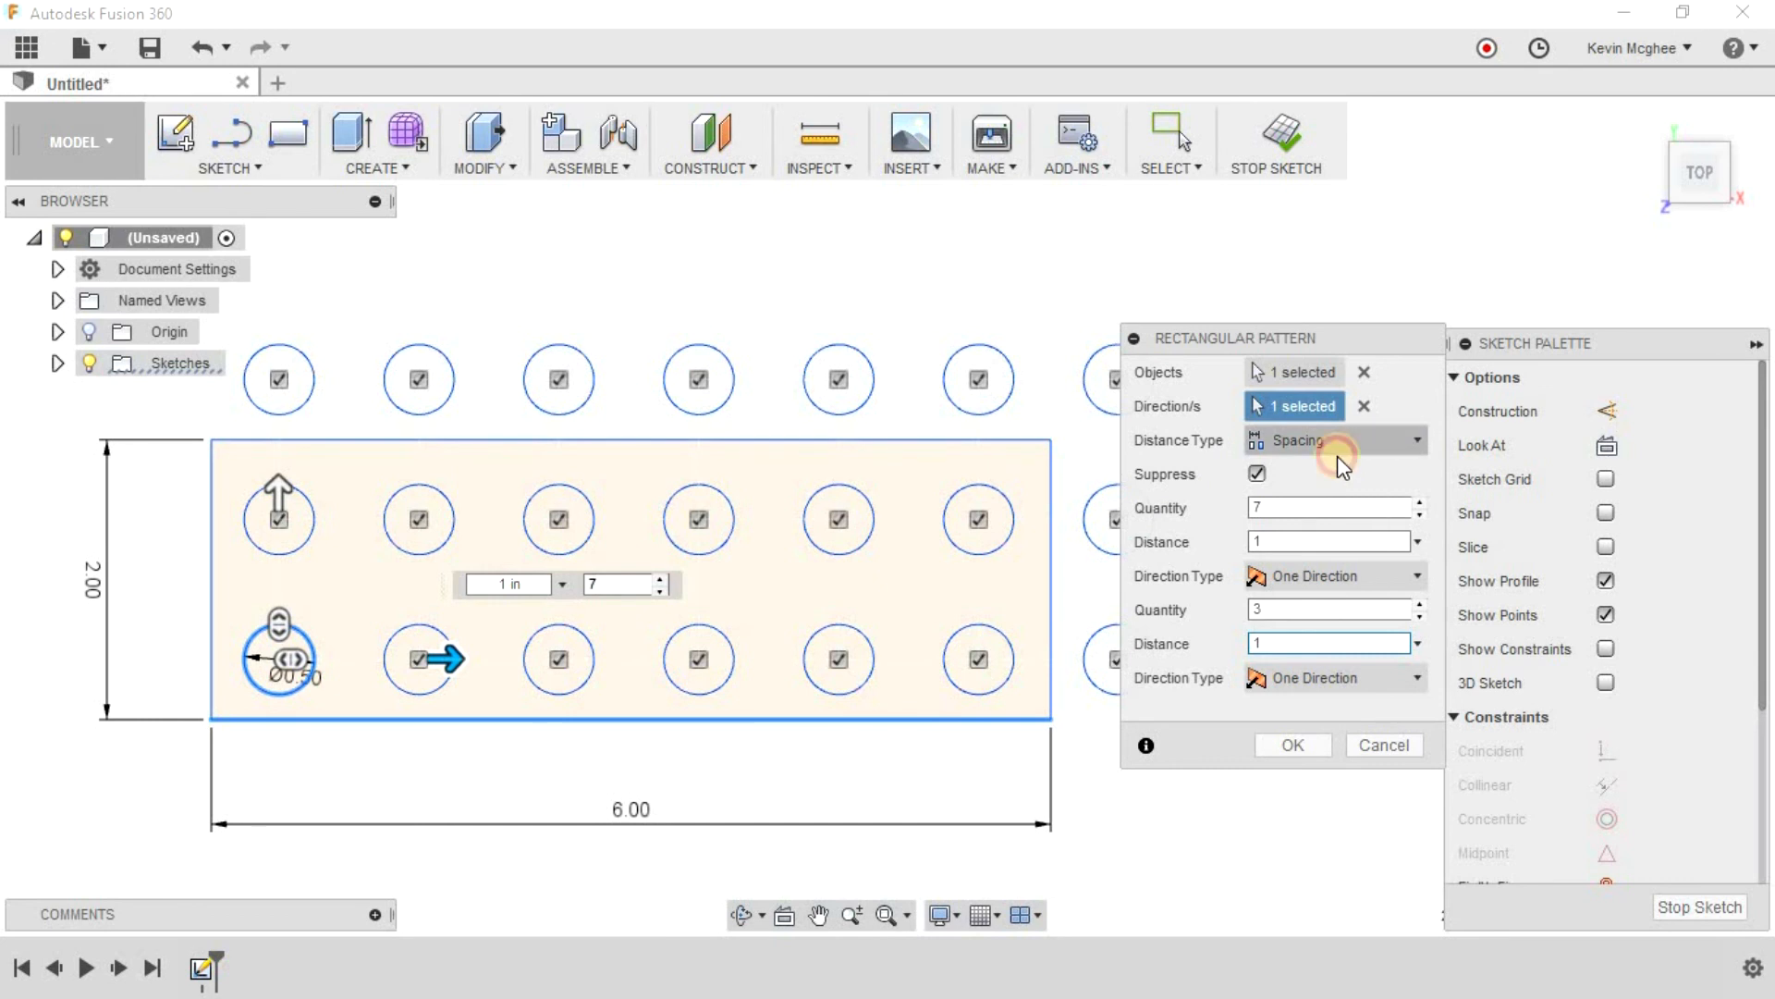
{"action": "left_click", "coordinate": [1341, 477]}
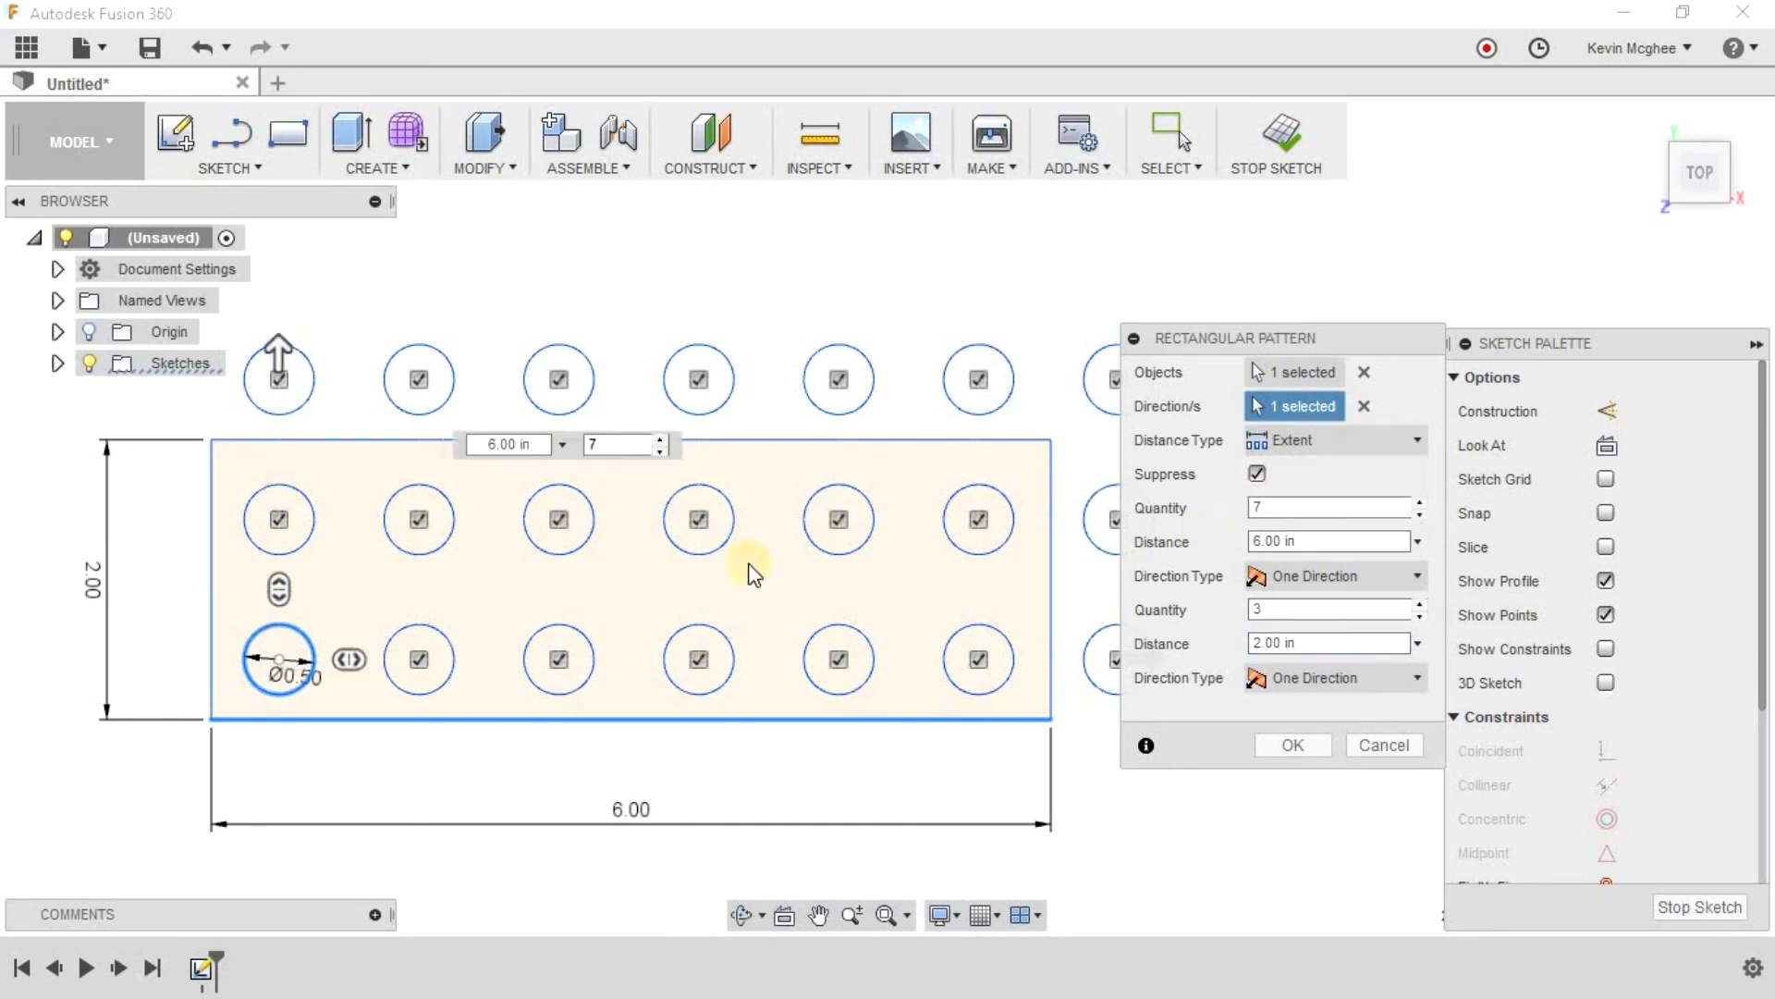
{"action": "double_click", "coordinate": [1296, 546]}
{"action": "type", "text": "2"}
{"action": "left_click_drag", "start_coordinate": [1273, 541], "coordinate": [1138, 543]}
{"action": "type", "text": "5"}
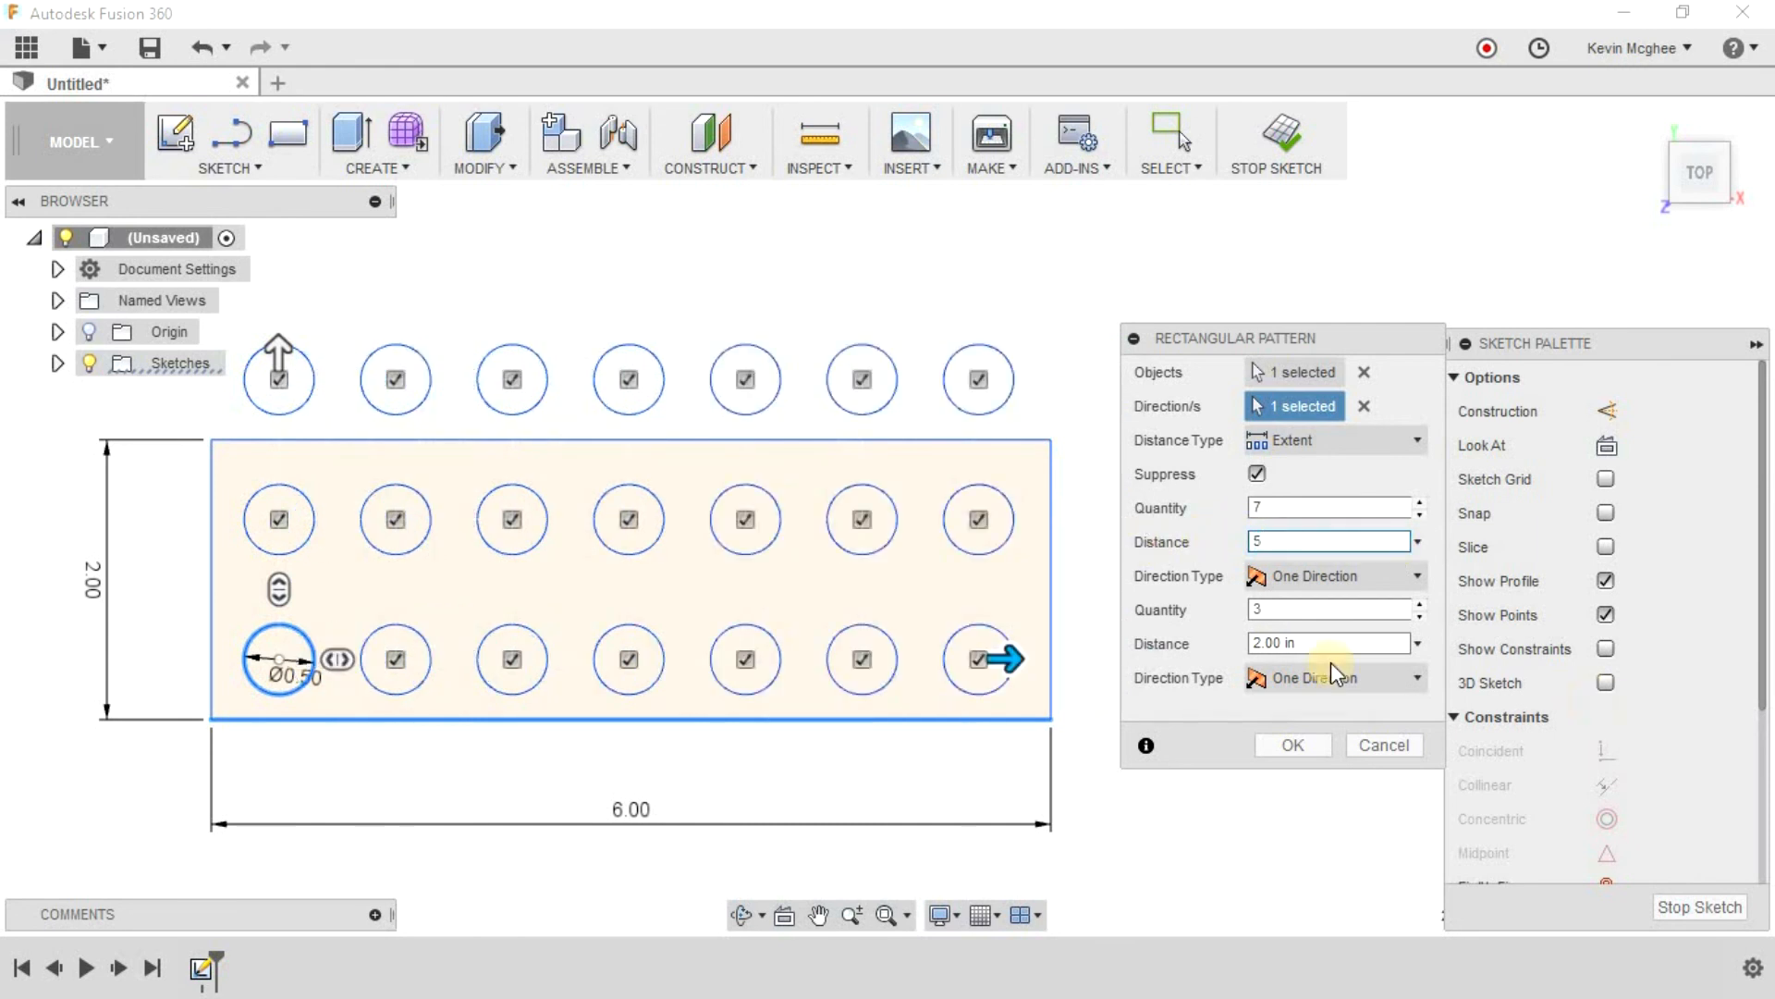
Step: Keep the vertical quantity at 3 and set the vertical pattern distance to 1.25 in
{"action": "double_click", "coordinate": [1255, 603]}
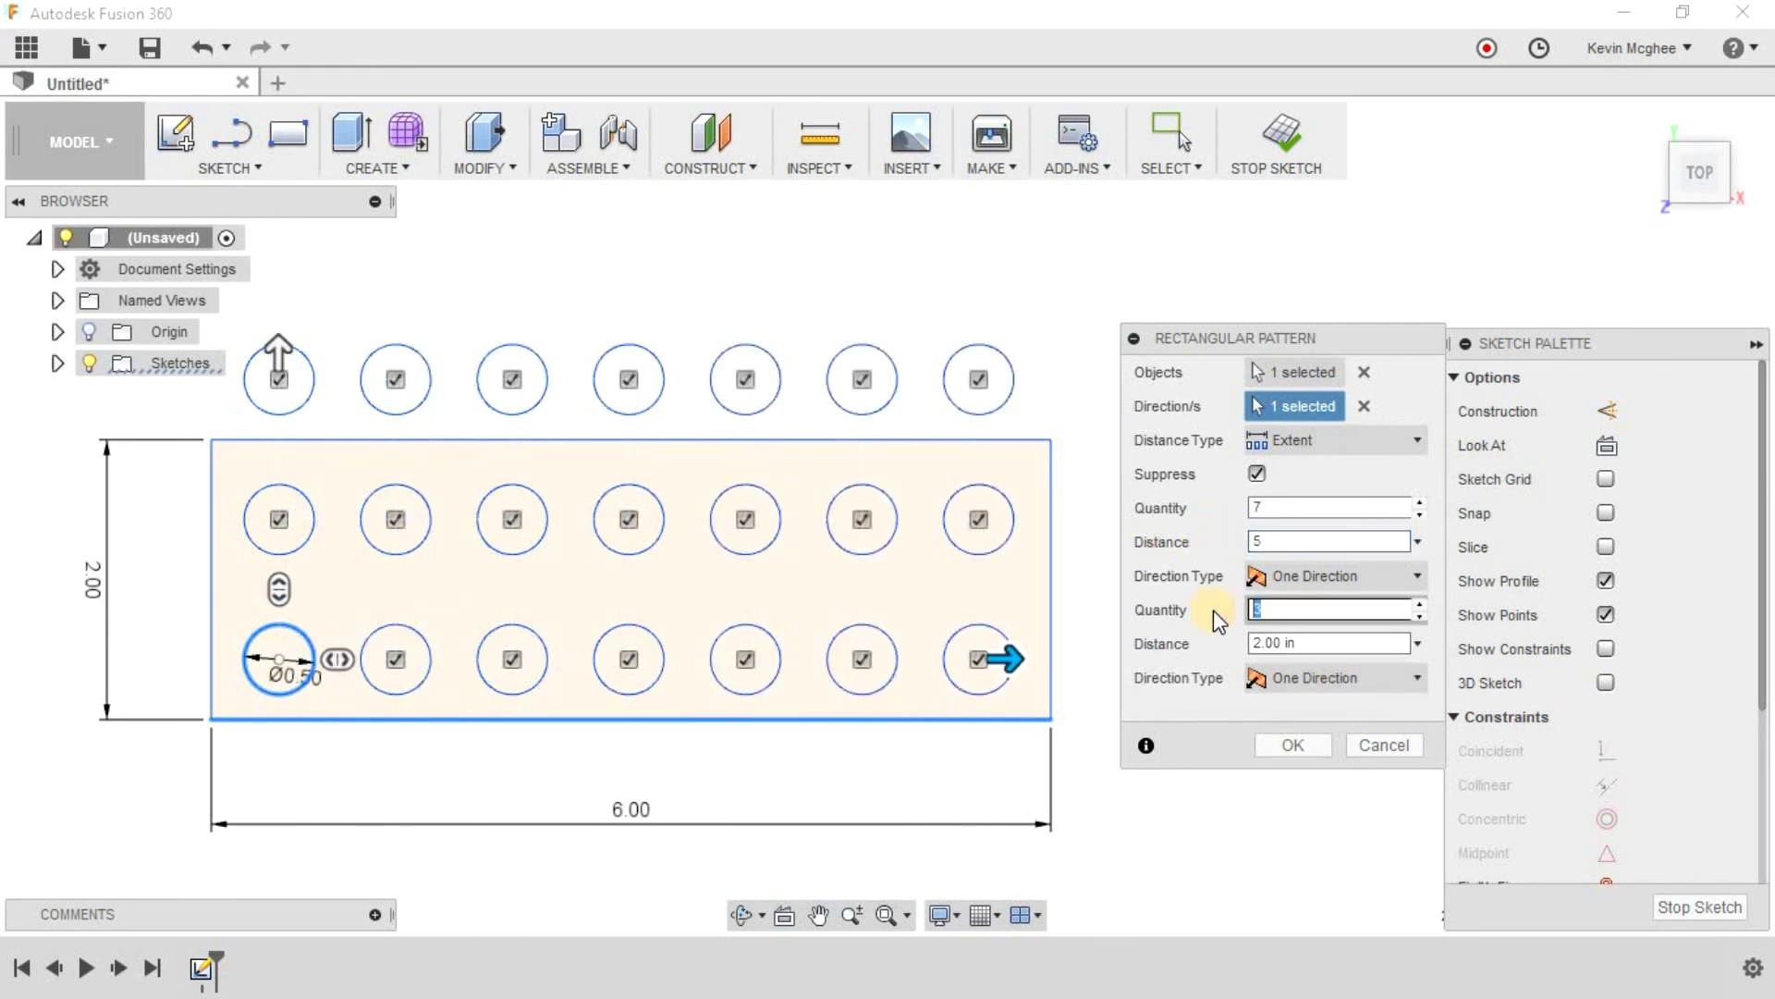
{"action": "type", "text": "0.25"}
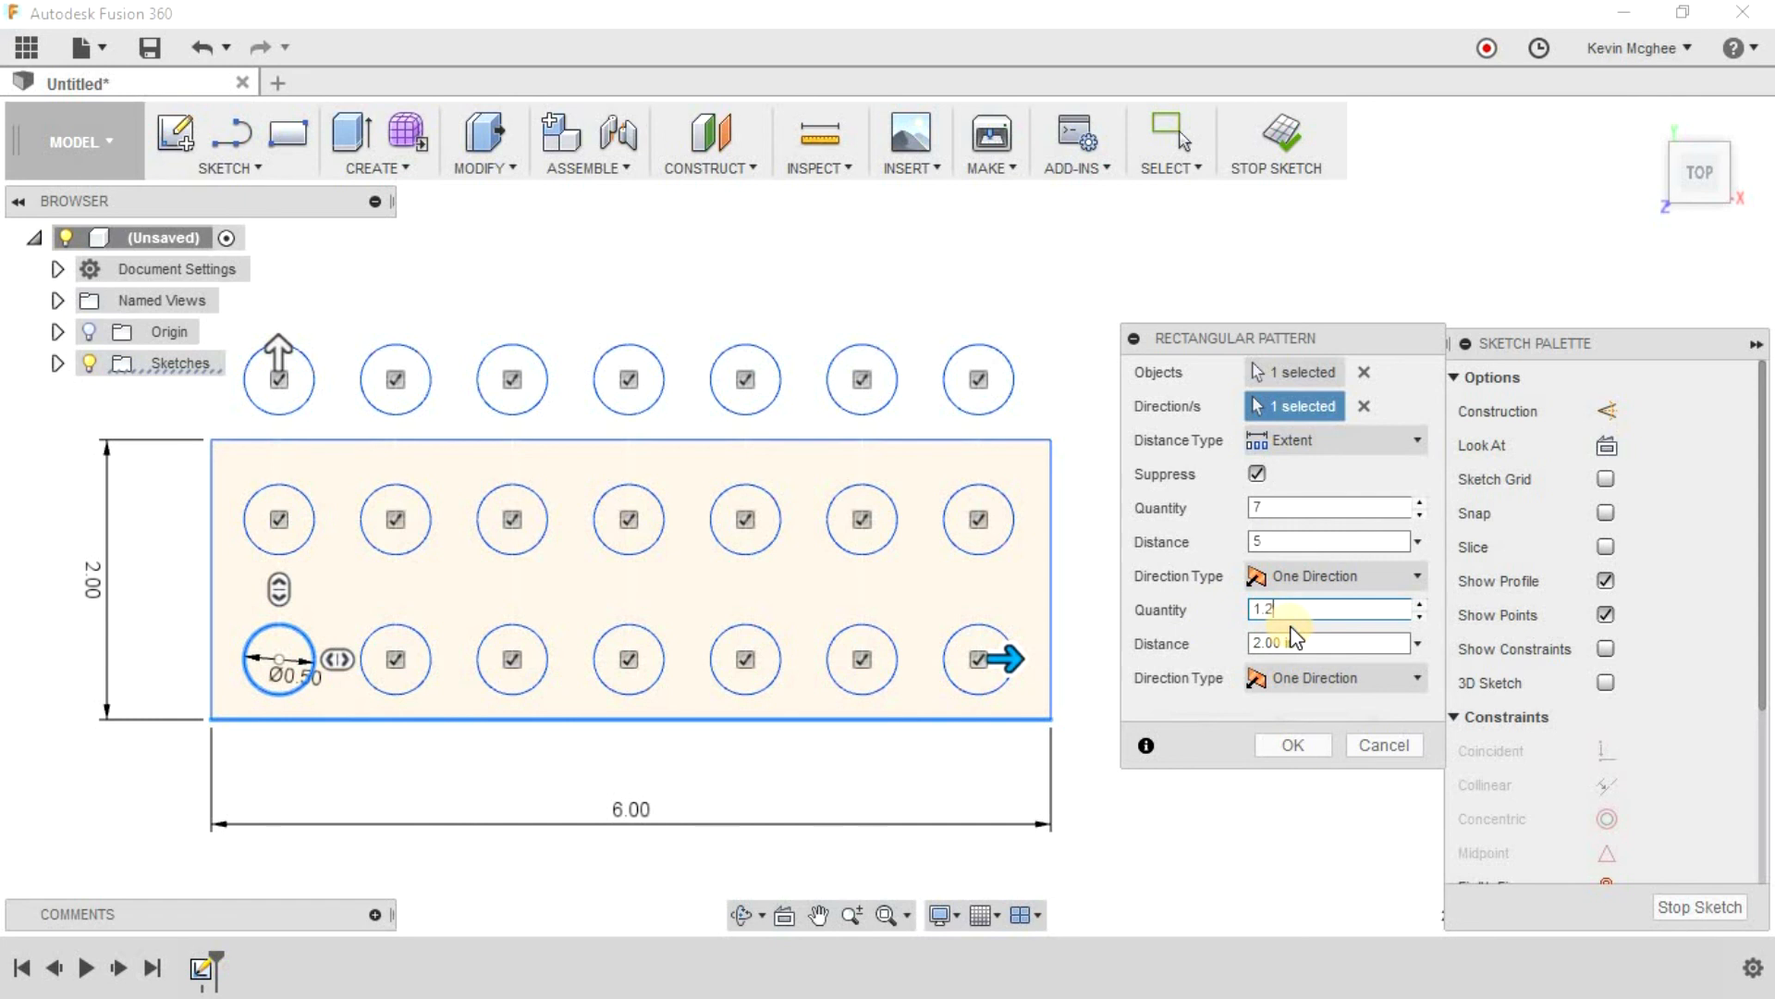
{"action": "left_click", "coordinate": [1320, 641]}
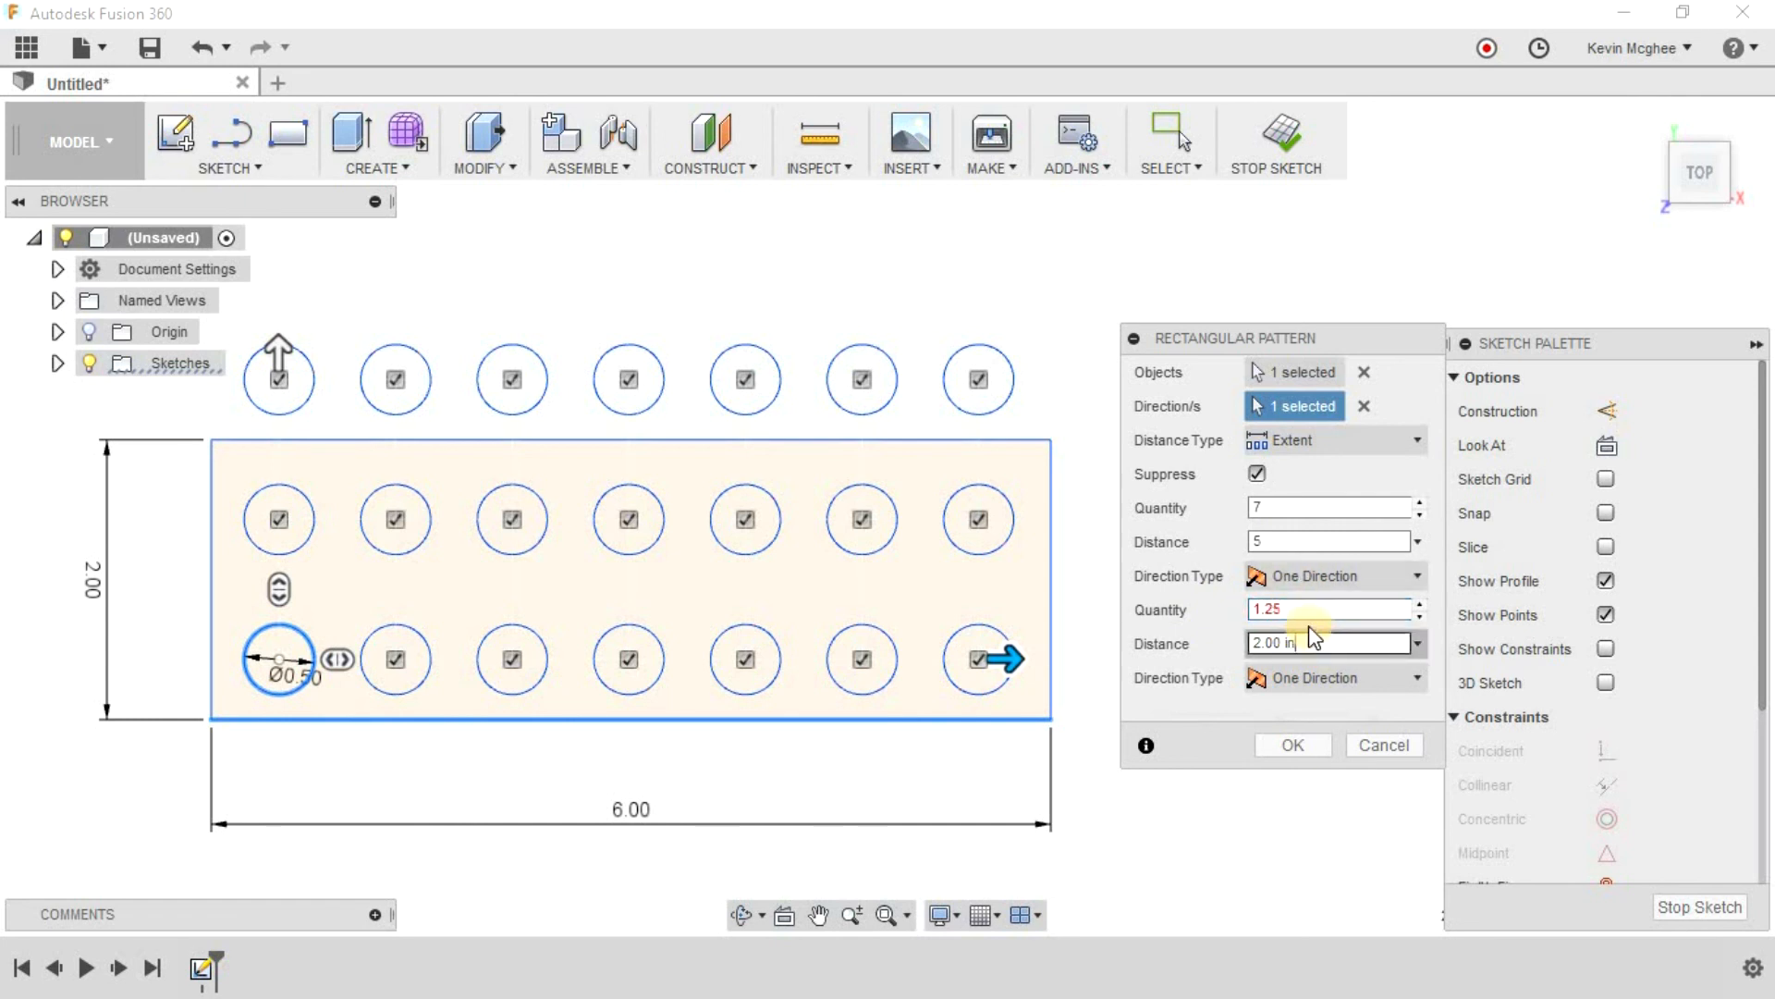
{"action": "left_click", "coordinate": [1253, 599]}
{"action": "left_click", "coordinate": [1214, 643]}
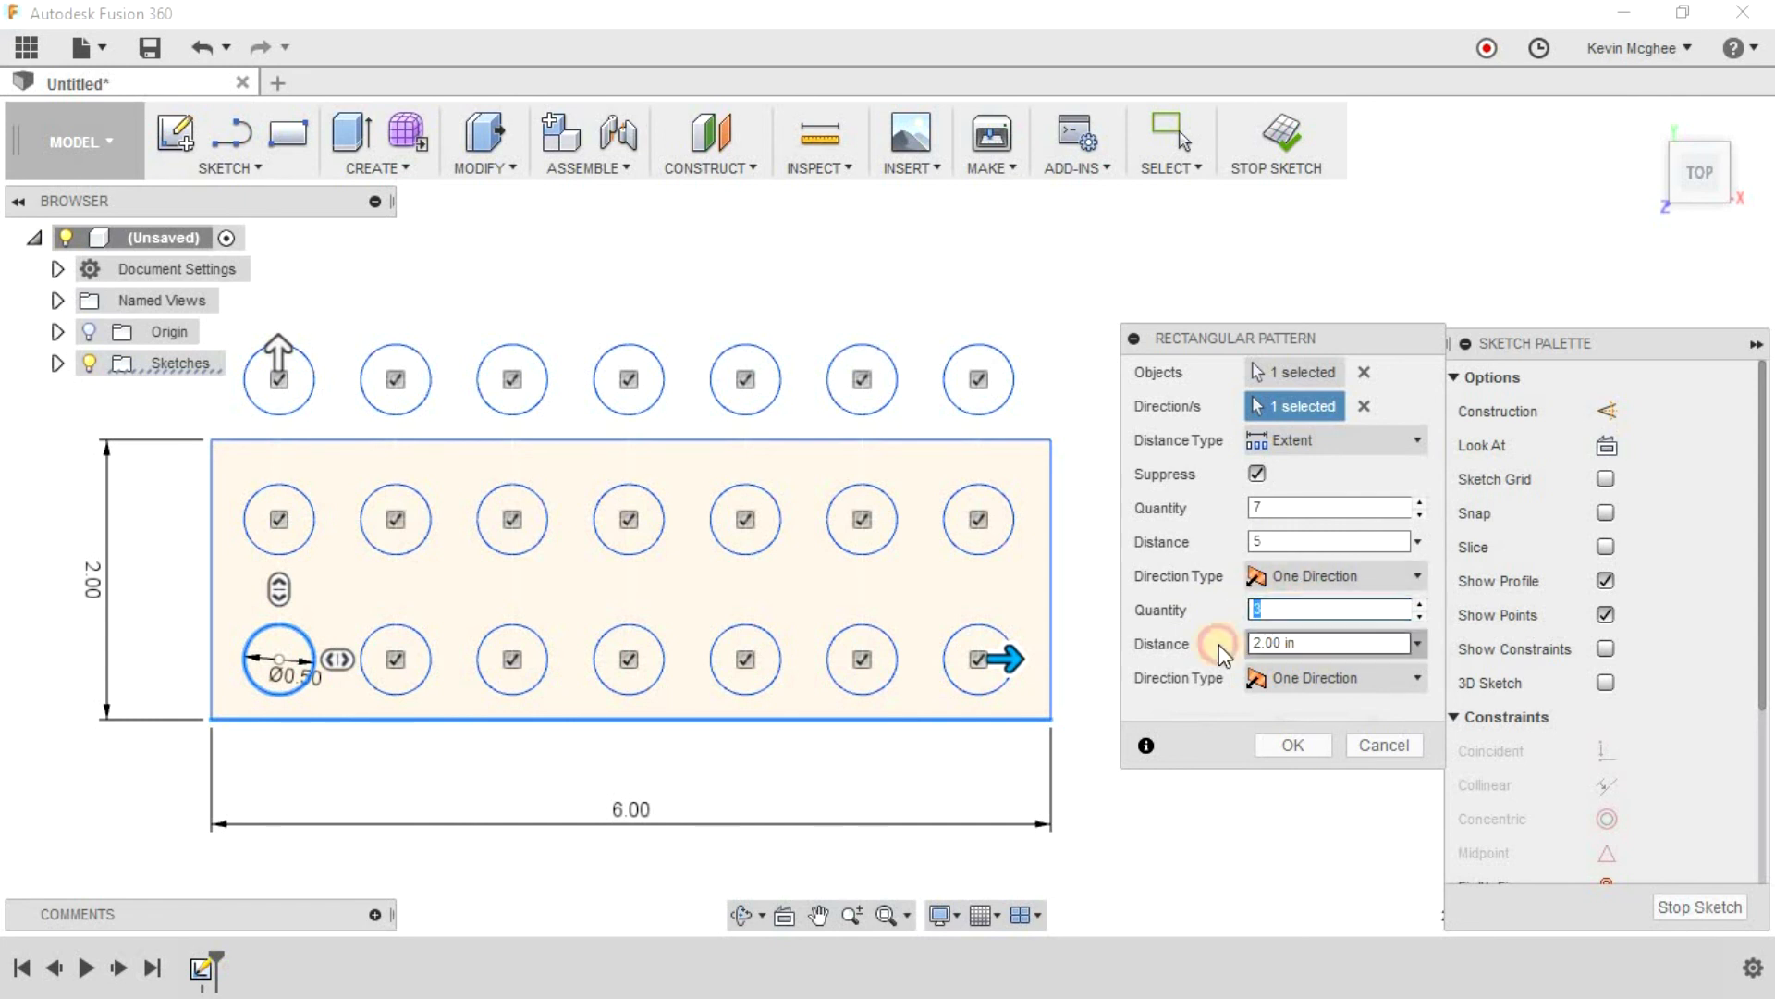
{"action": "type", "text": "1.25"}
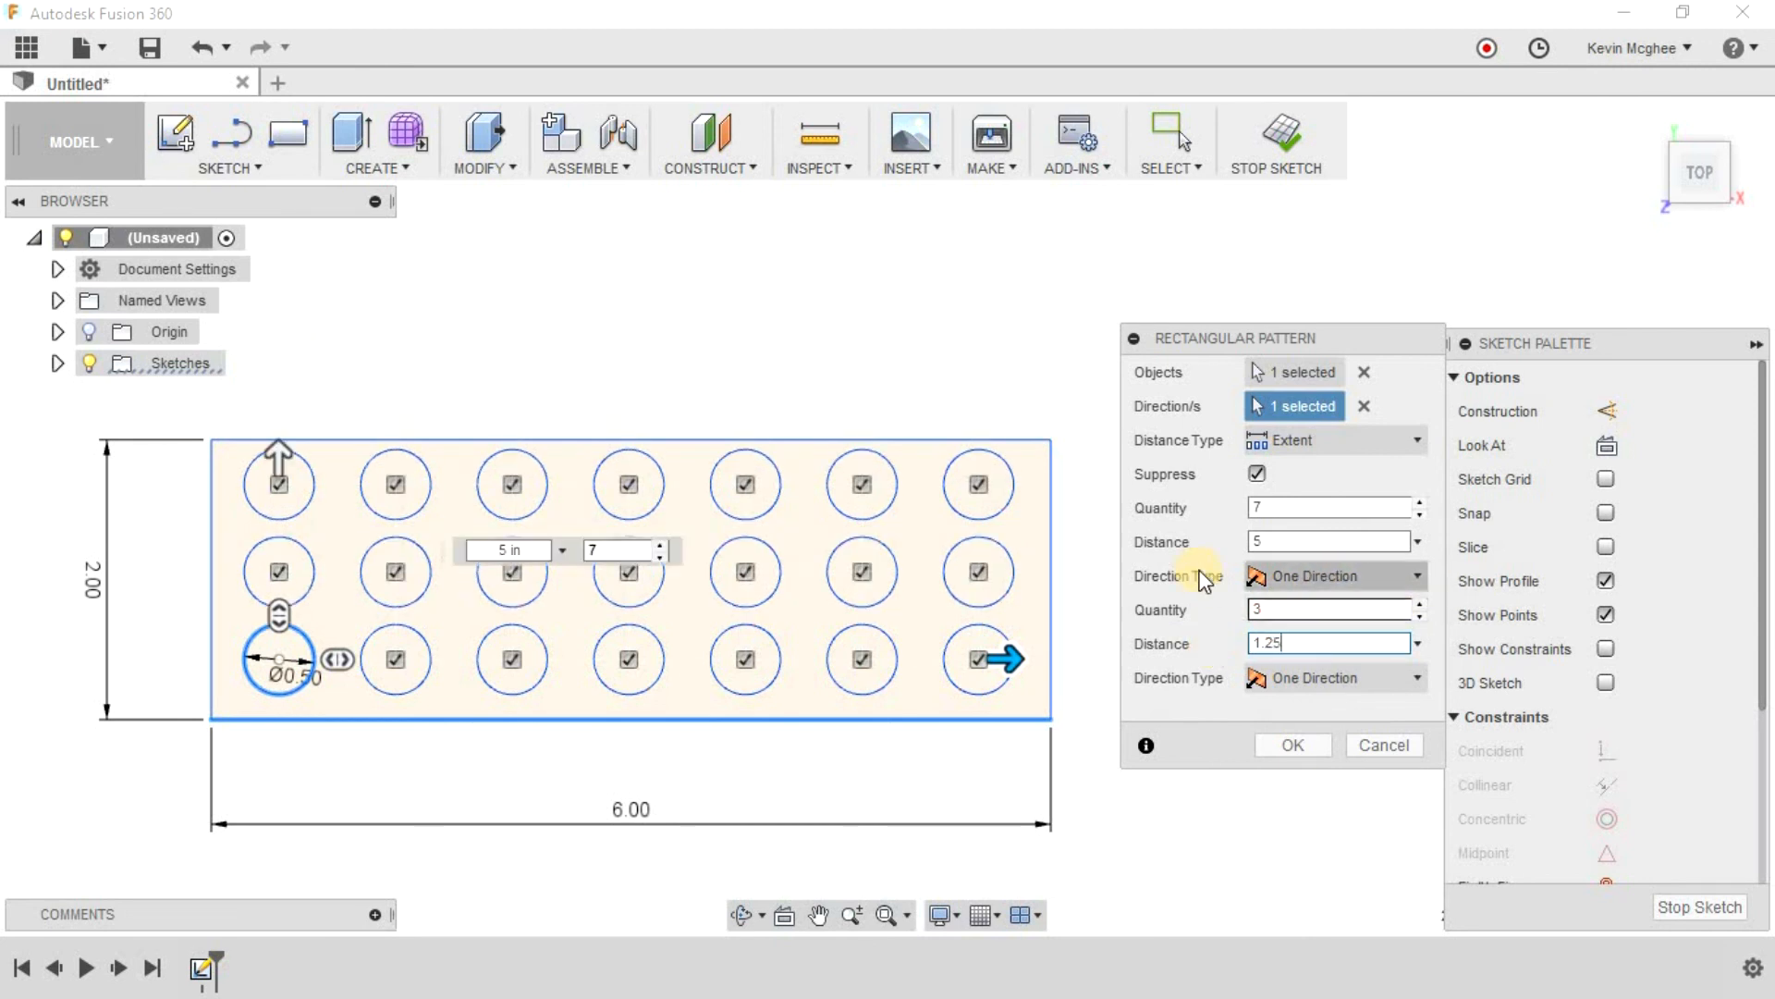
Step: Try the Symmetric direction type for the horizontal pattern direction, and switch it back to One Direction
{"action": "left_click", "coordinate": [1298, 573]}
{"action": "left_click", "coordinate": [1307, 637]}
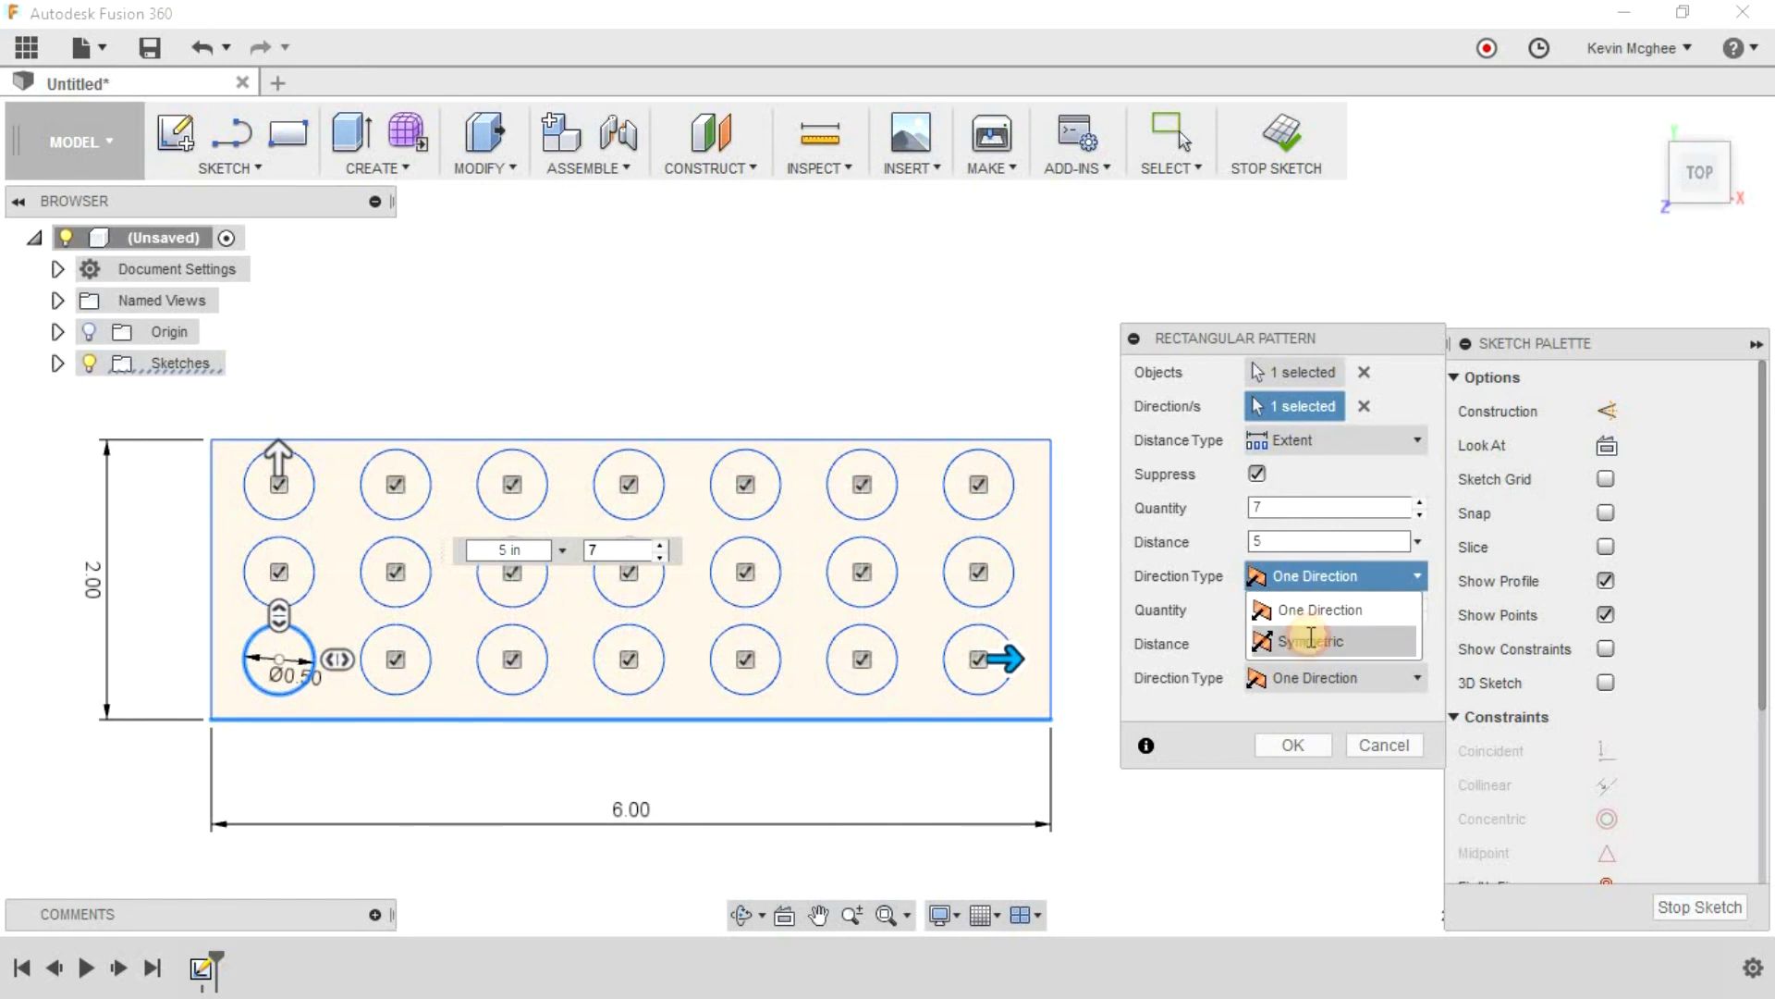
{"action": "scroll", "coordinate": [725, 647], "scroll_direction": "down", "scroll_amount": 5}
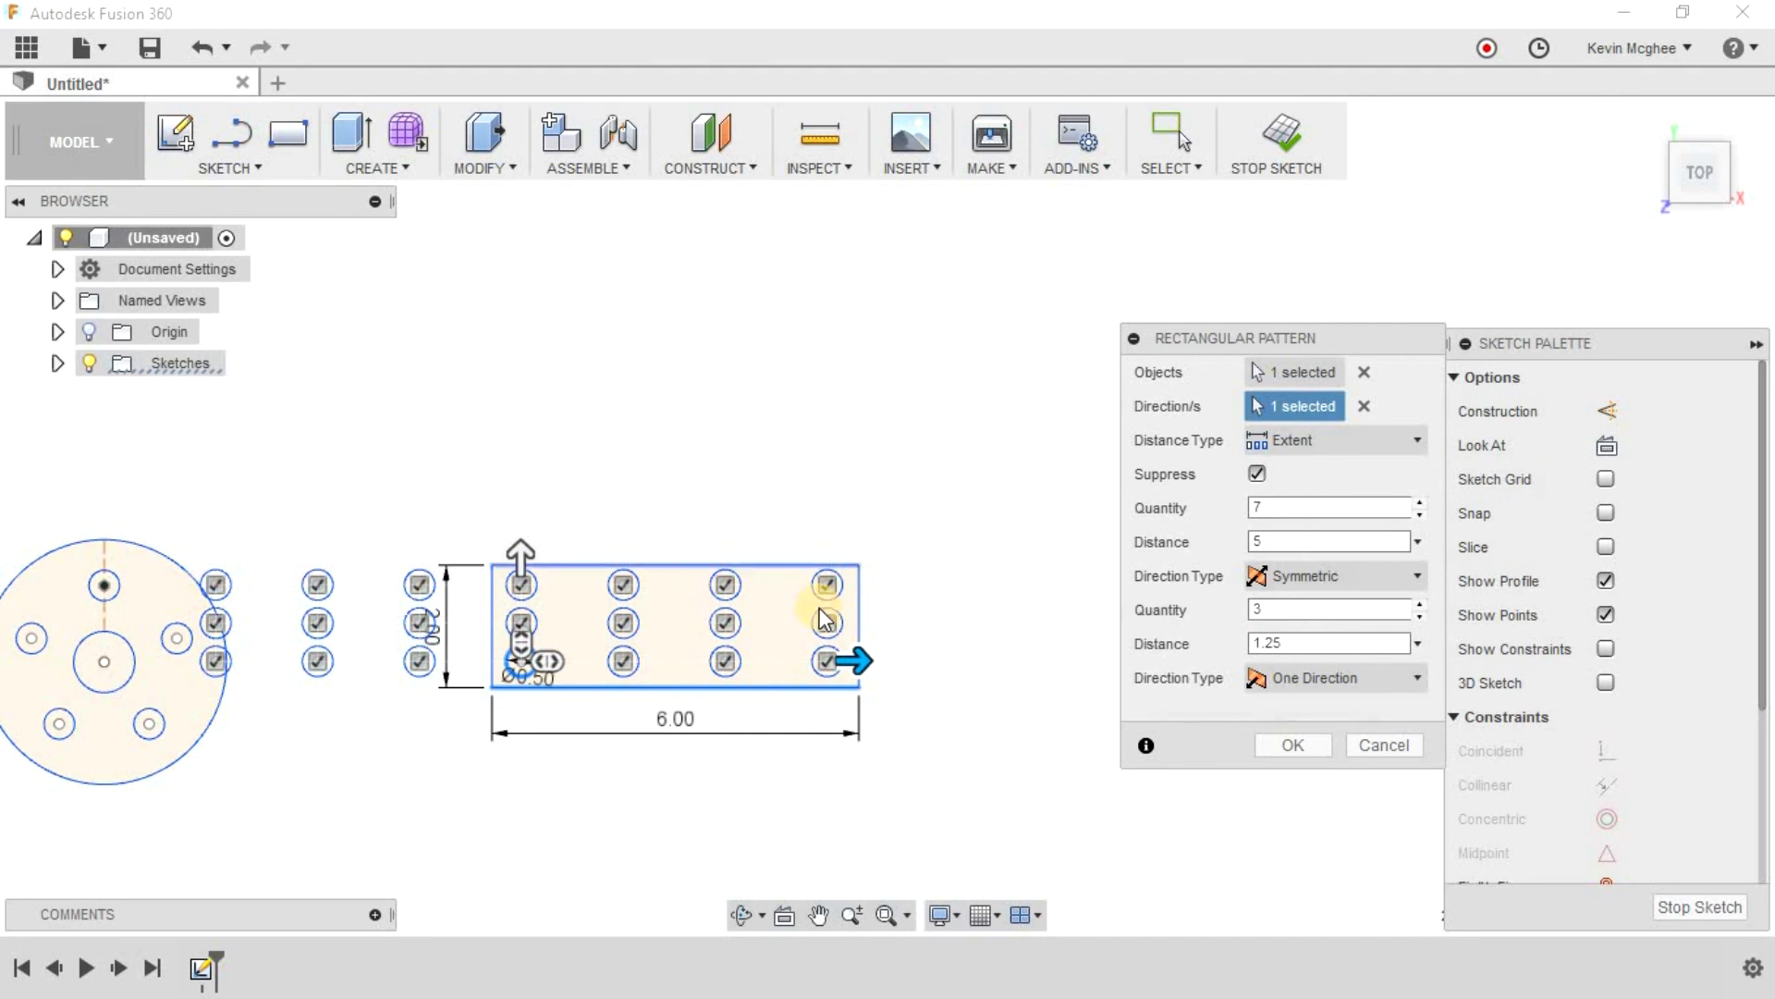
{"action": "left_click", "coordinate": [1352, 580]}
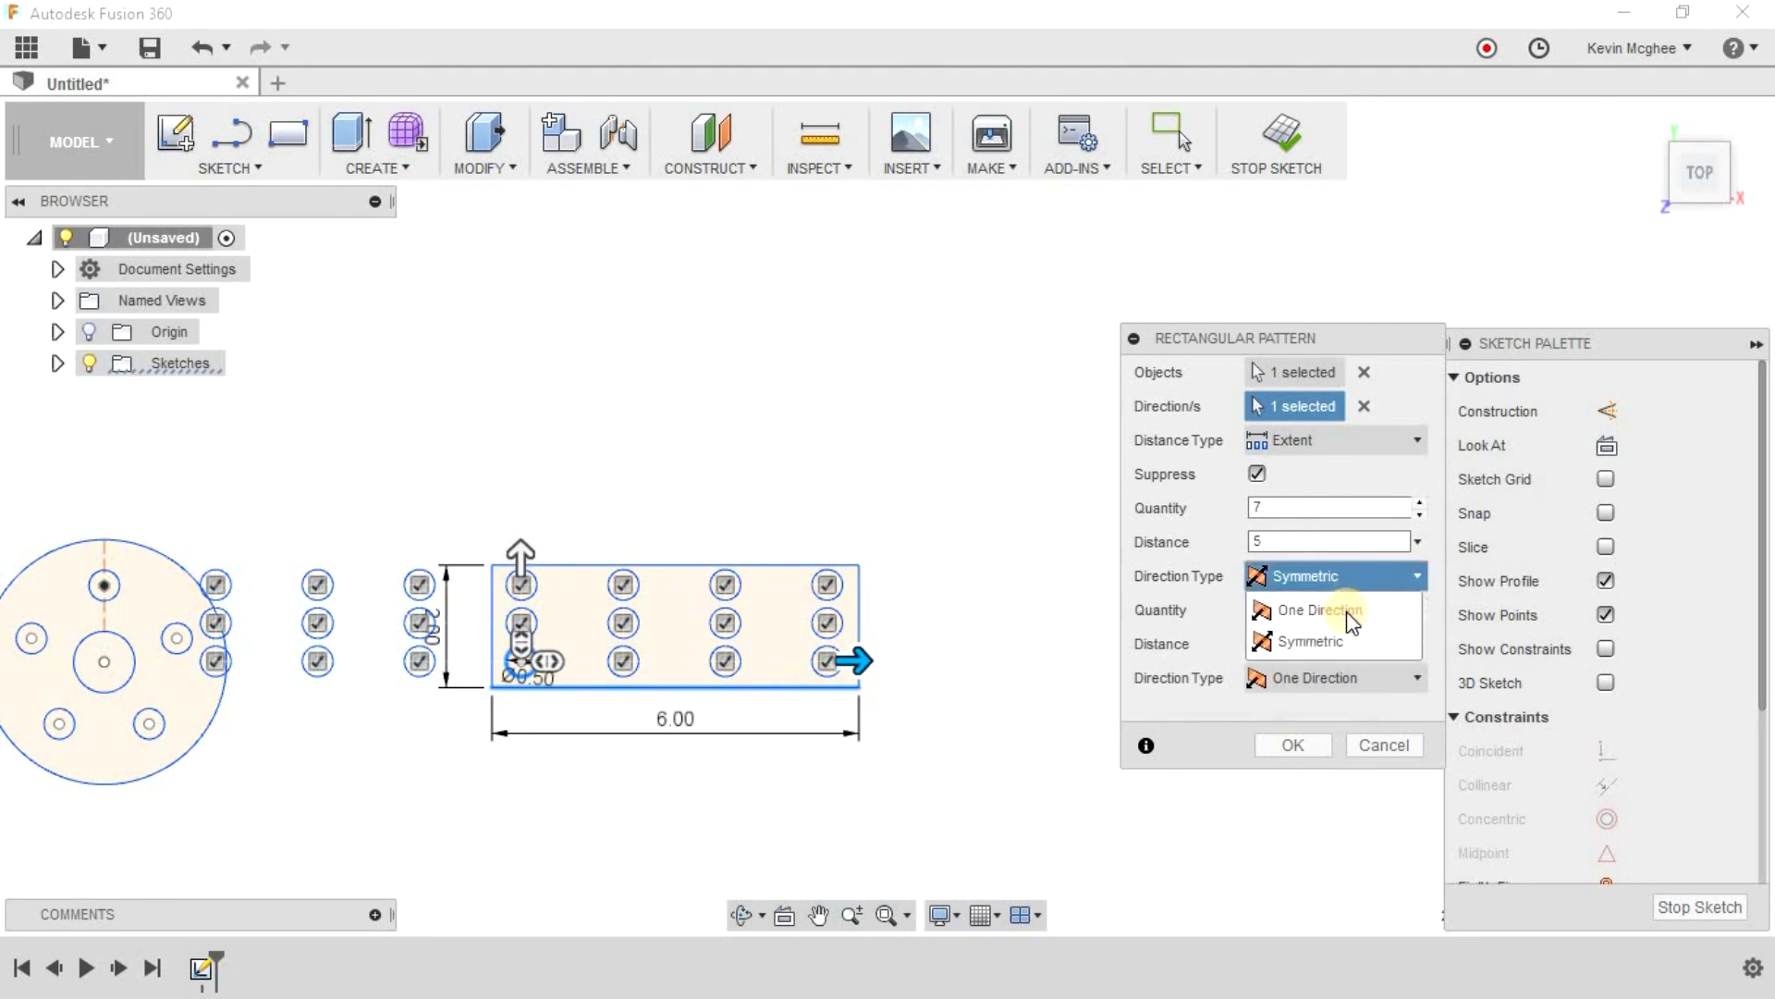
{"action": "scroll", "coordinate": [658, 712], "scroll_direction": "up", "scroll_amount": 4}
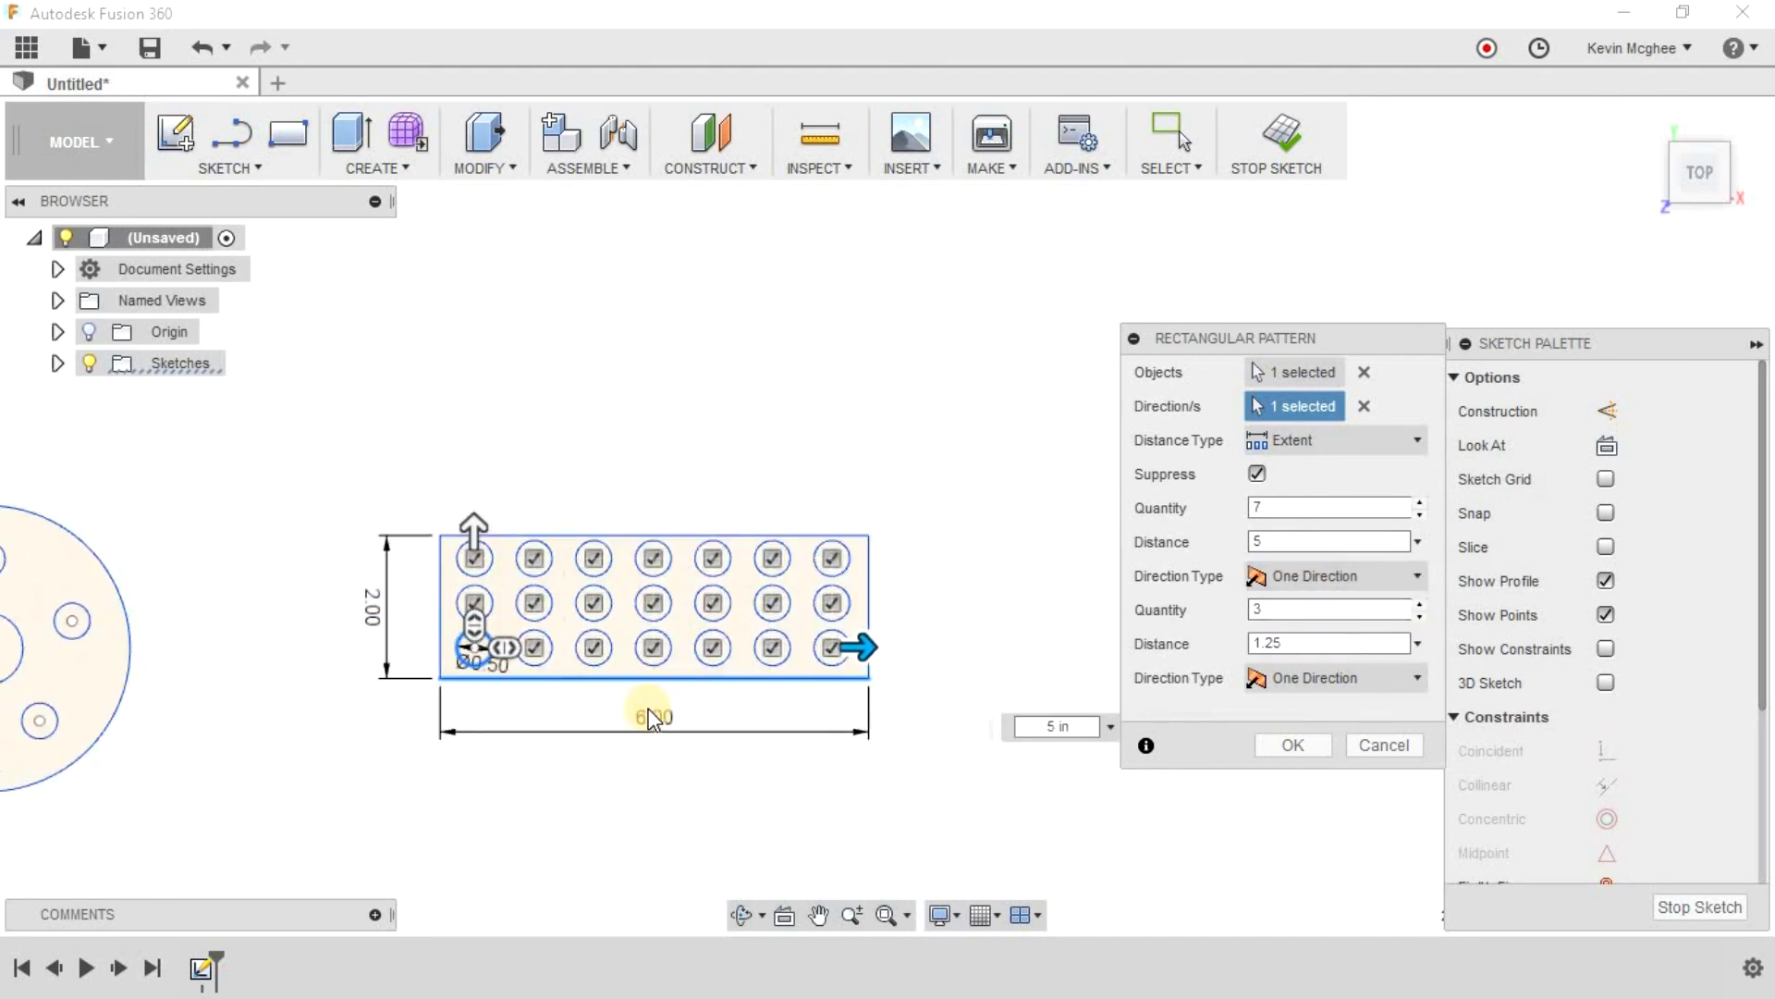
{"action": "scroll", "coordinate": [603, 546], "scroll_direction": "down", "scroll_amount": 1}
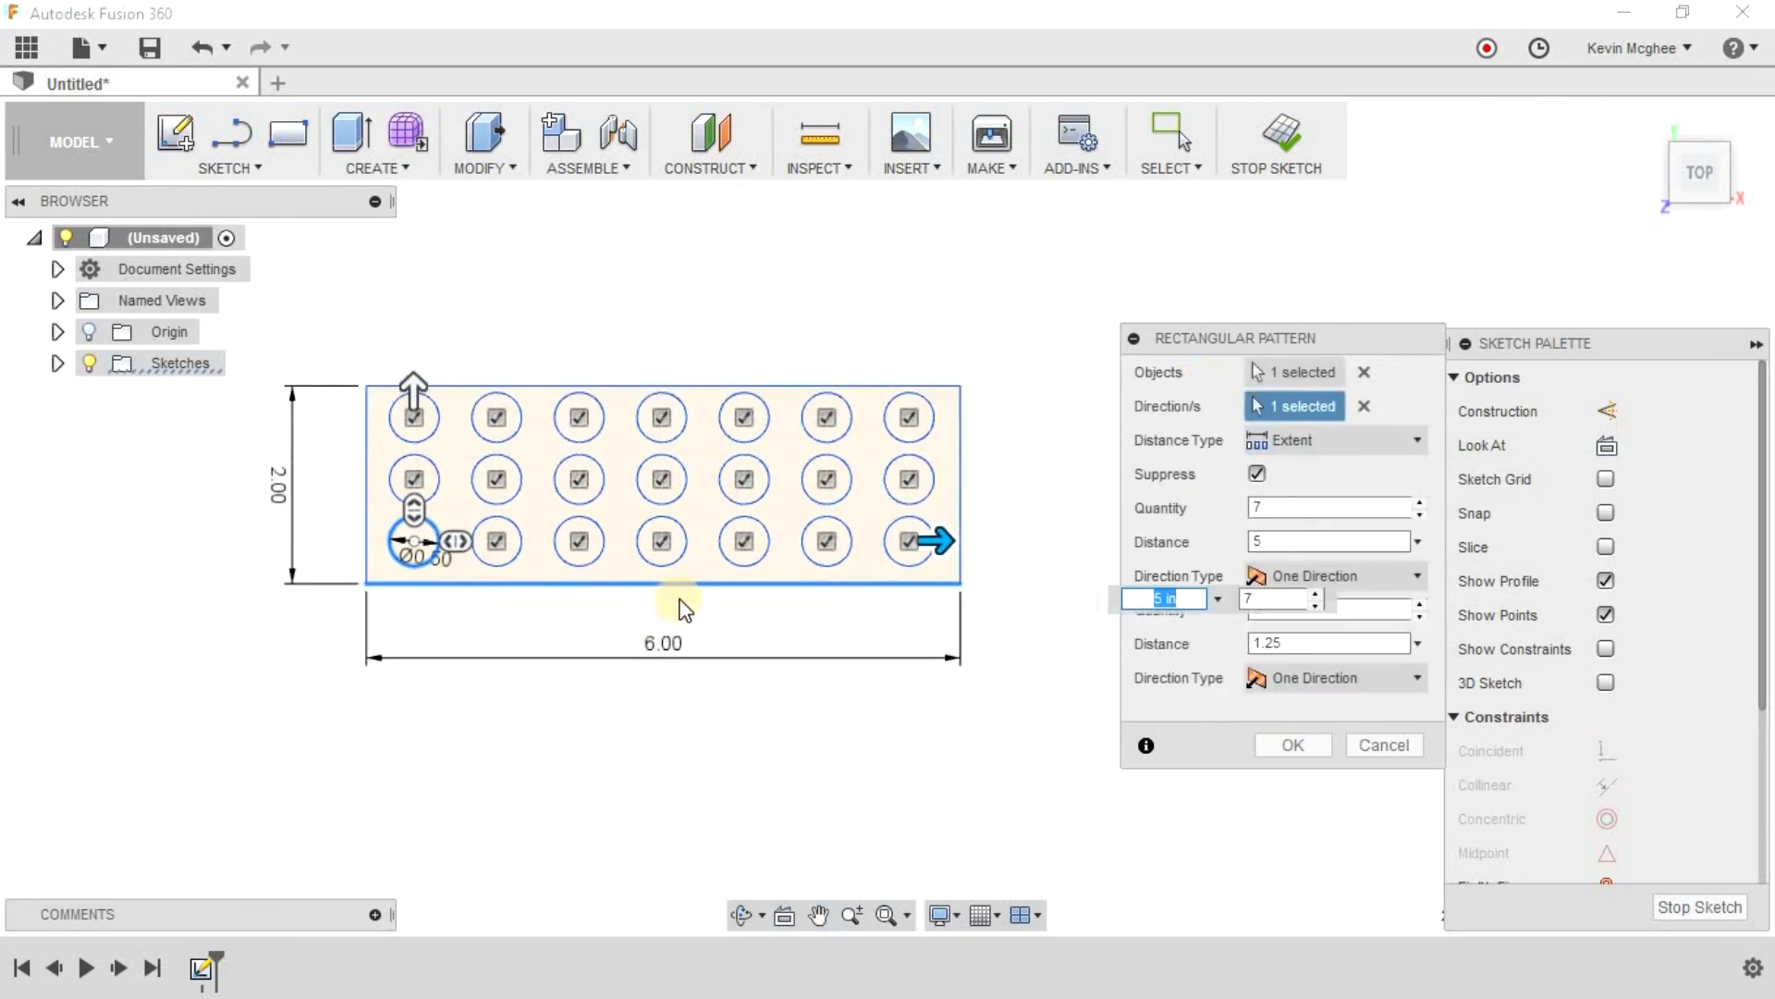
Step: Draw a closed L-shaped line profile in an empty sketch area, about 3.3 in tall with an upright leg about 1.8 in wide
{"action": "middle_click_drag", "start_coordinate": [733, 468], "coordinate": [616, 498]}
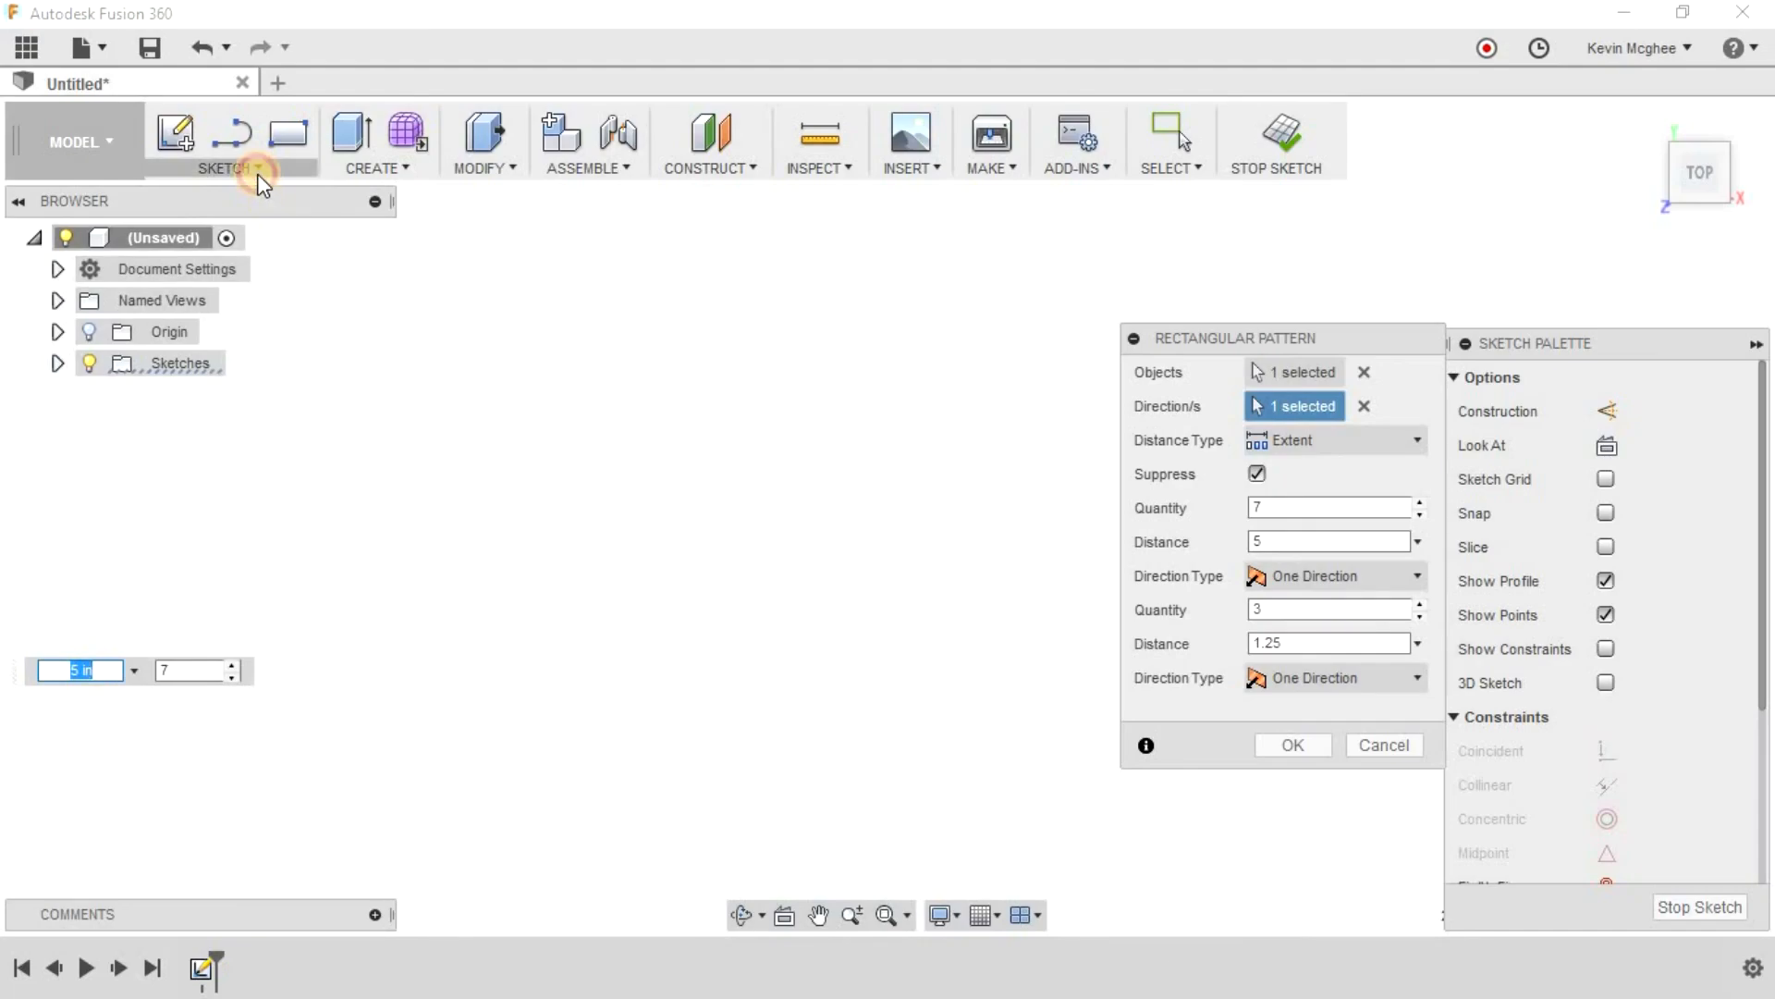
{"action": "left_click", "coordinate": [257, 170]}
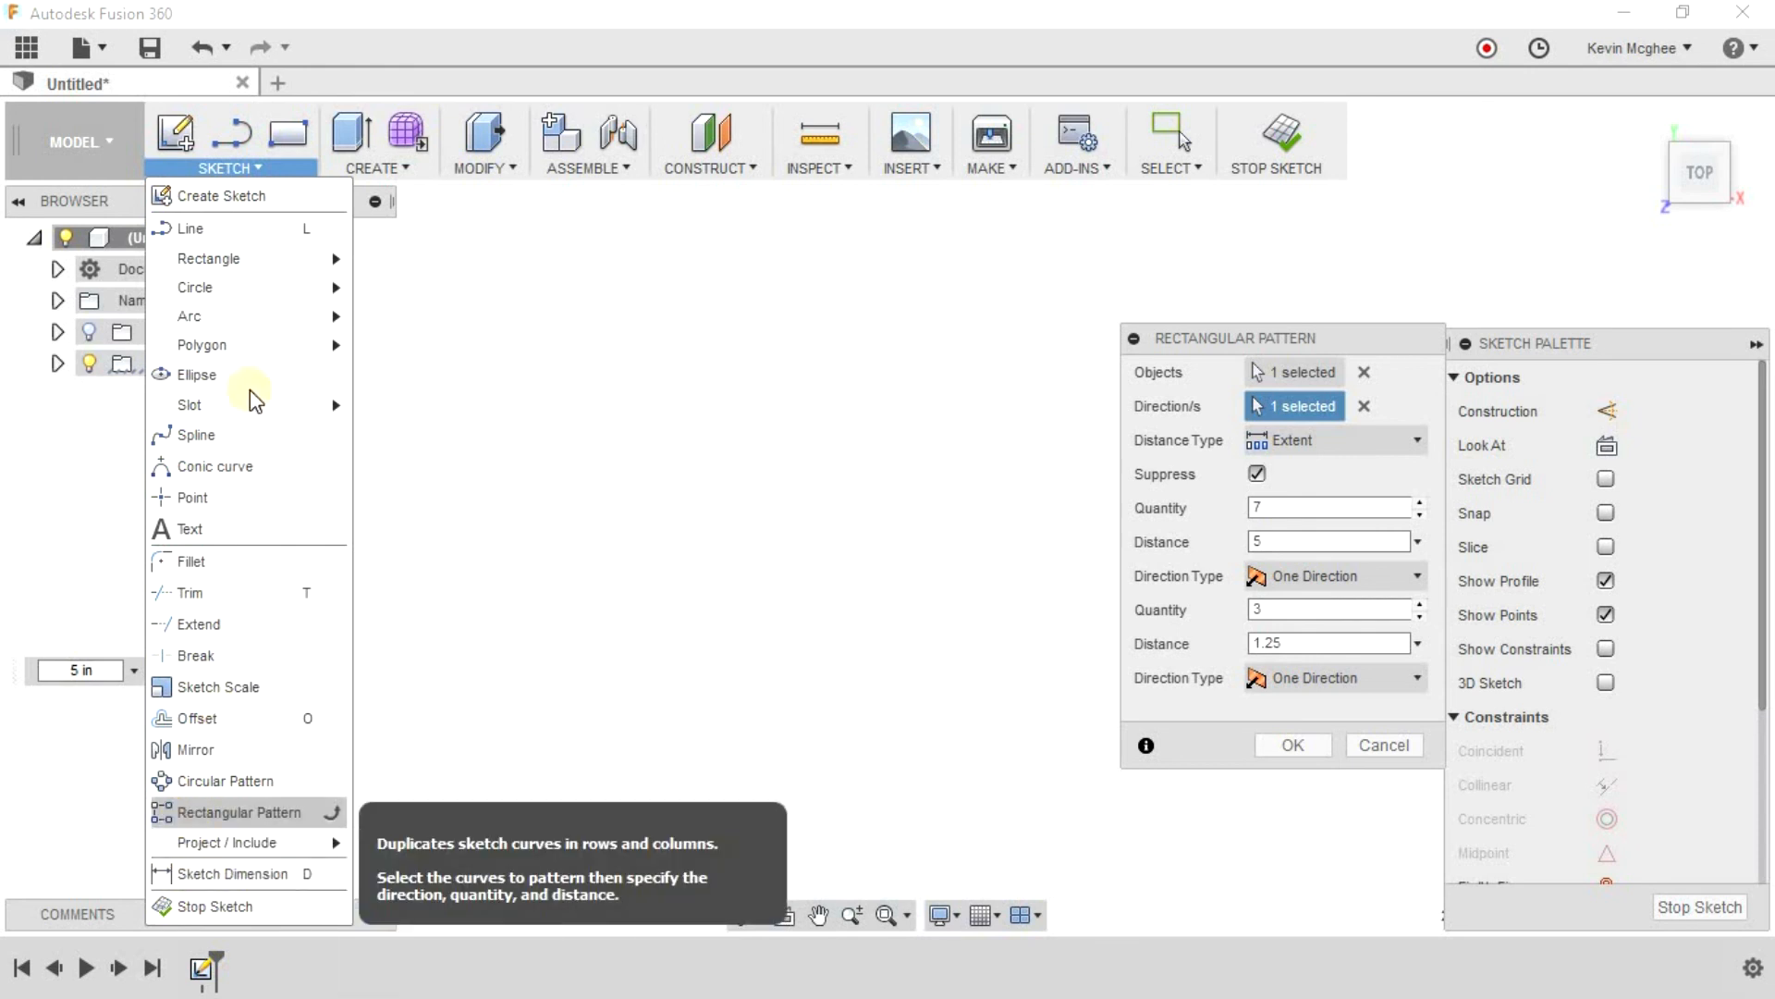
{"action": "left_click", "coordinate": [279, 231]}
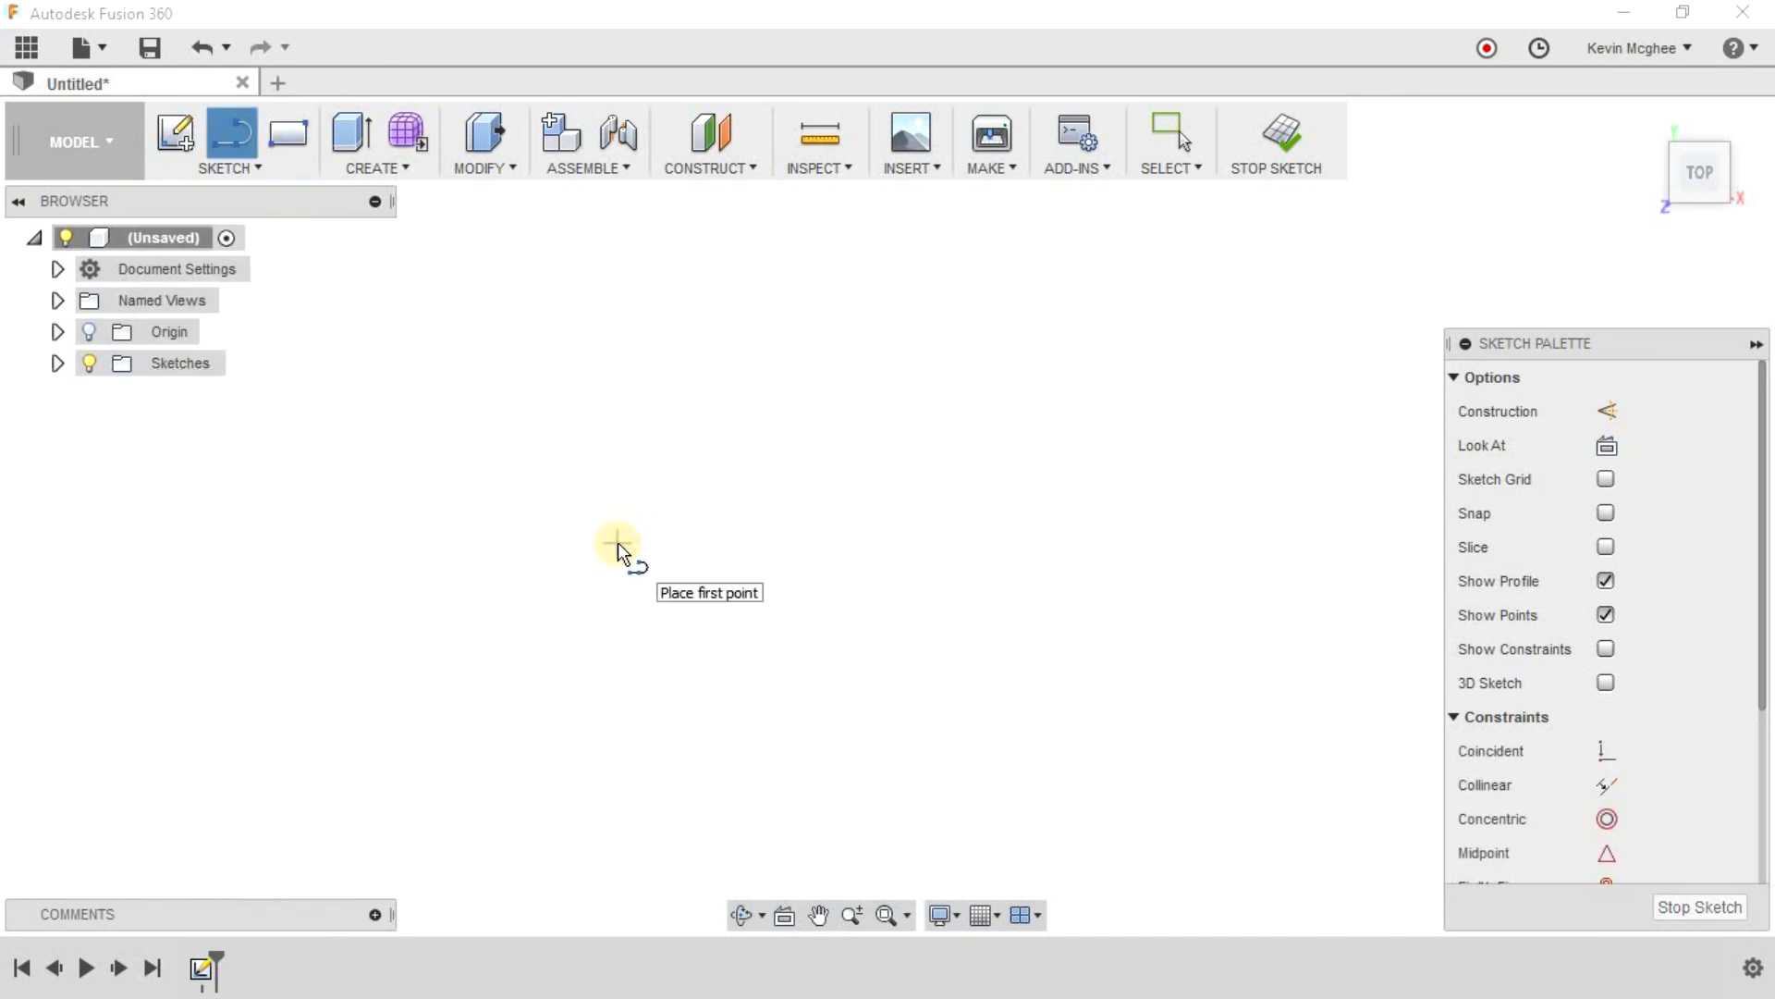
{"action": "left_click", "coordinate": [579, 669]}
{"action": "left_click", "coordinate": [579, 342]}
{"action": "left_click", "coordinate": [760, 342]}
{"action": "left_click", "coordinate": [760, 547]}
{"action": "left_click", "coordinate": [970, 547]}
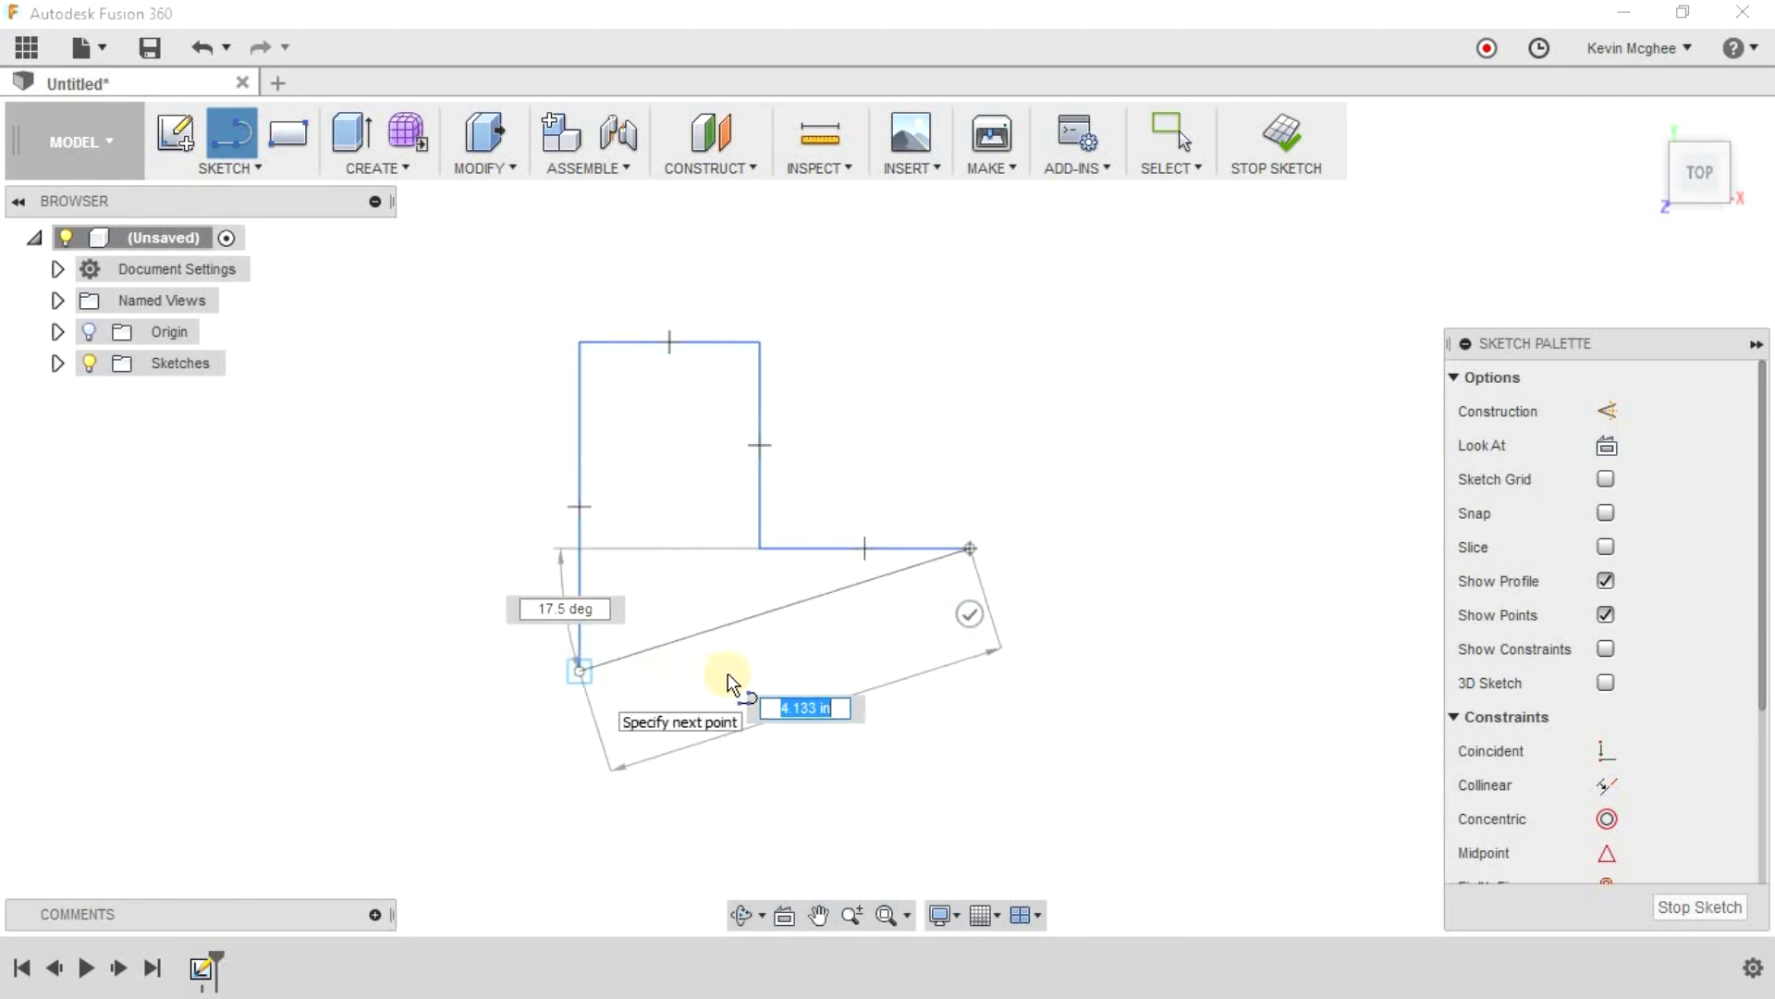
{"action": "left_click", "coordinate": [970, 671]}
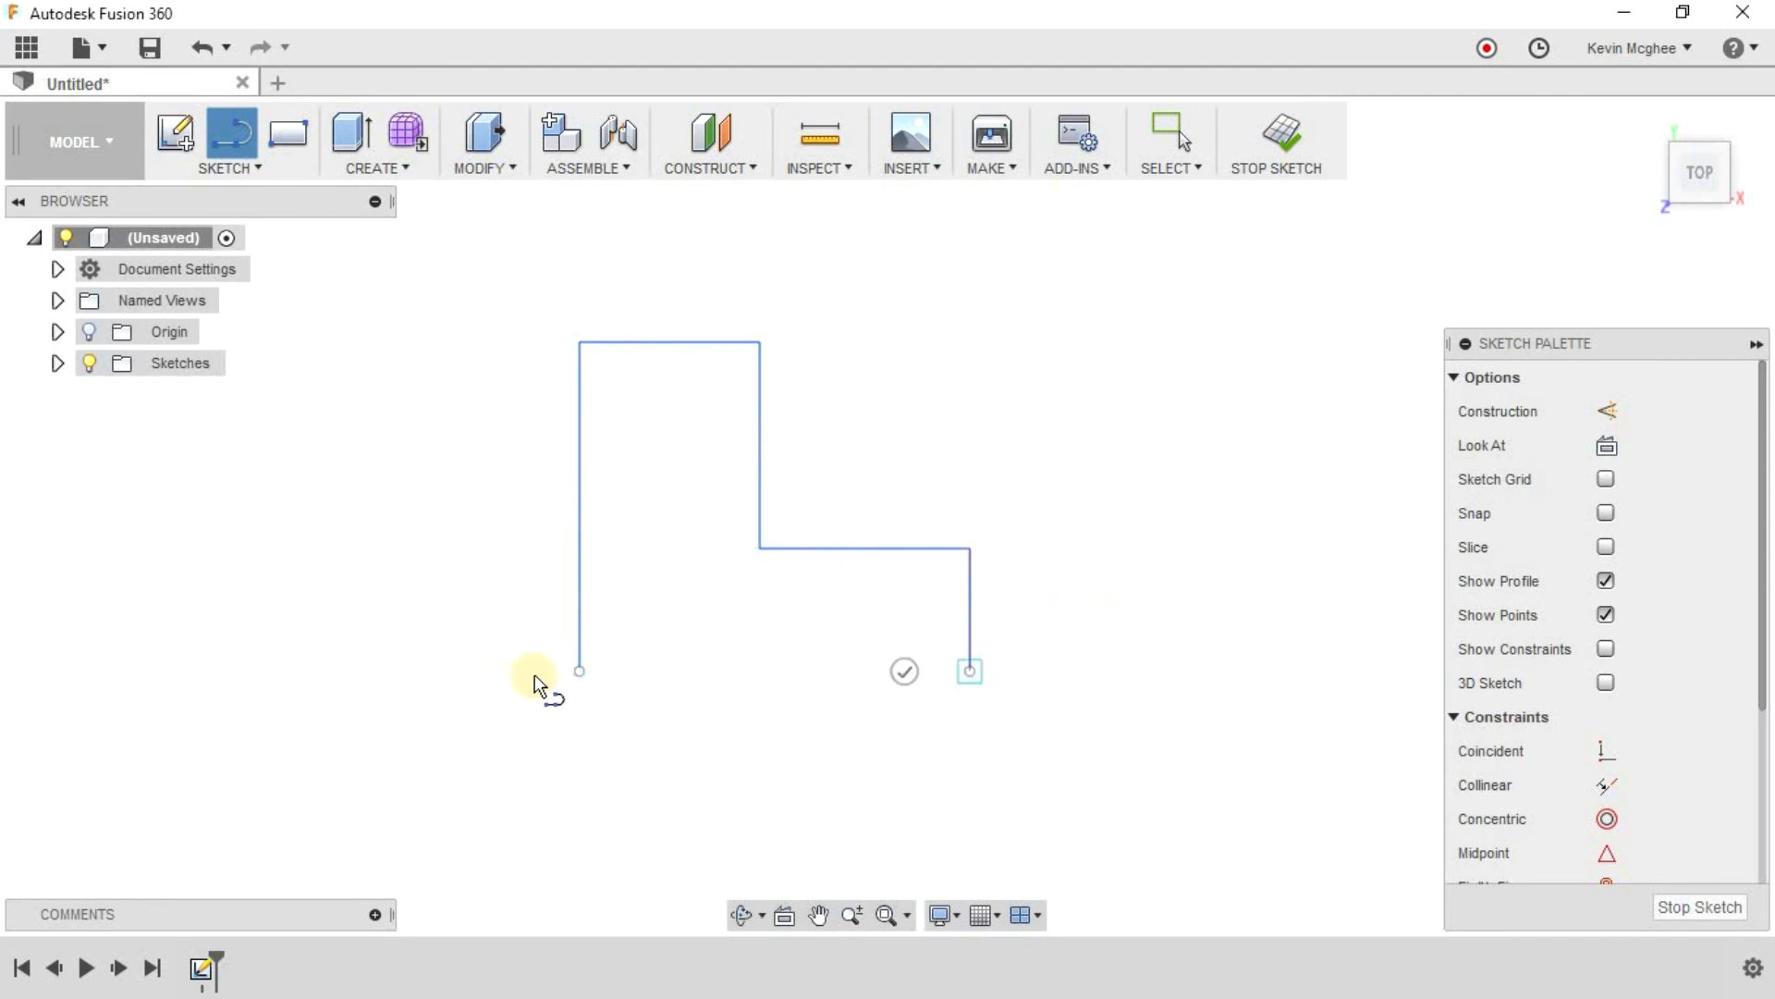
{"action": "left_click", "coordinate": [580, 670]}
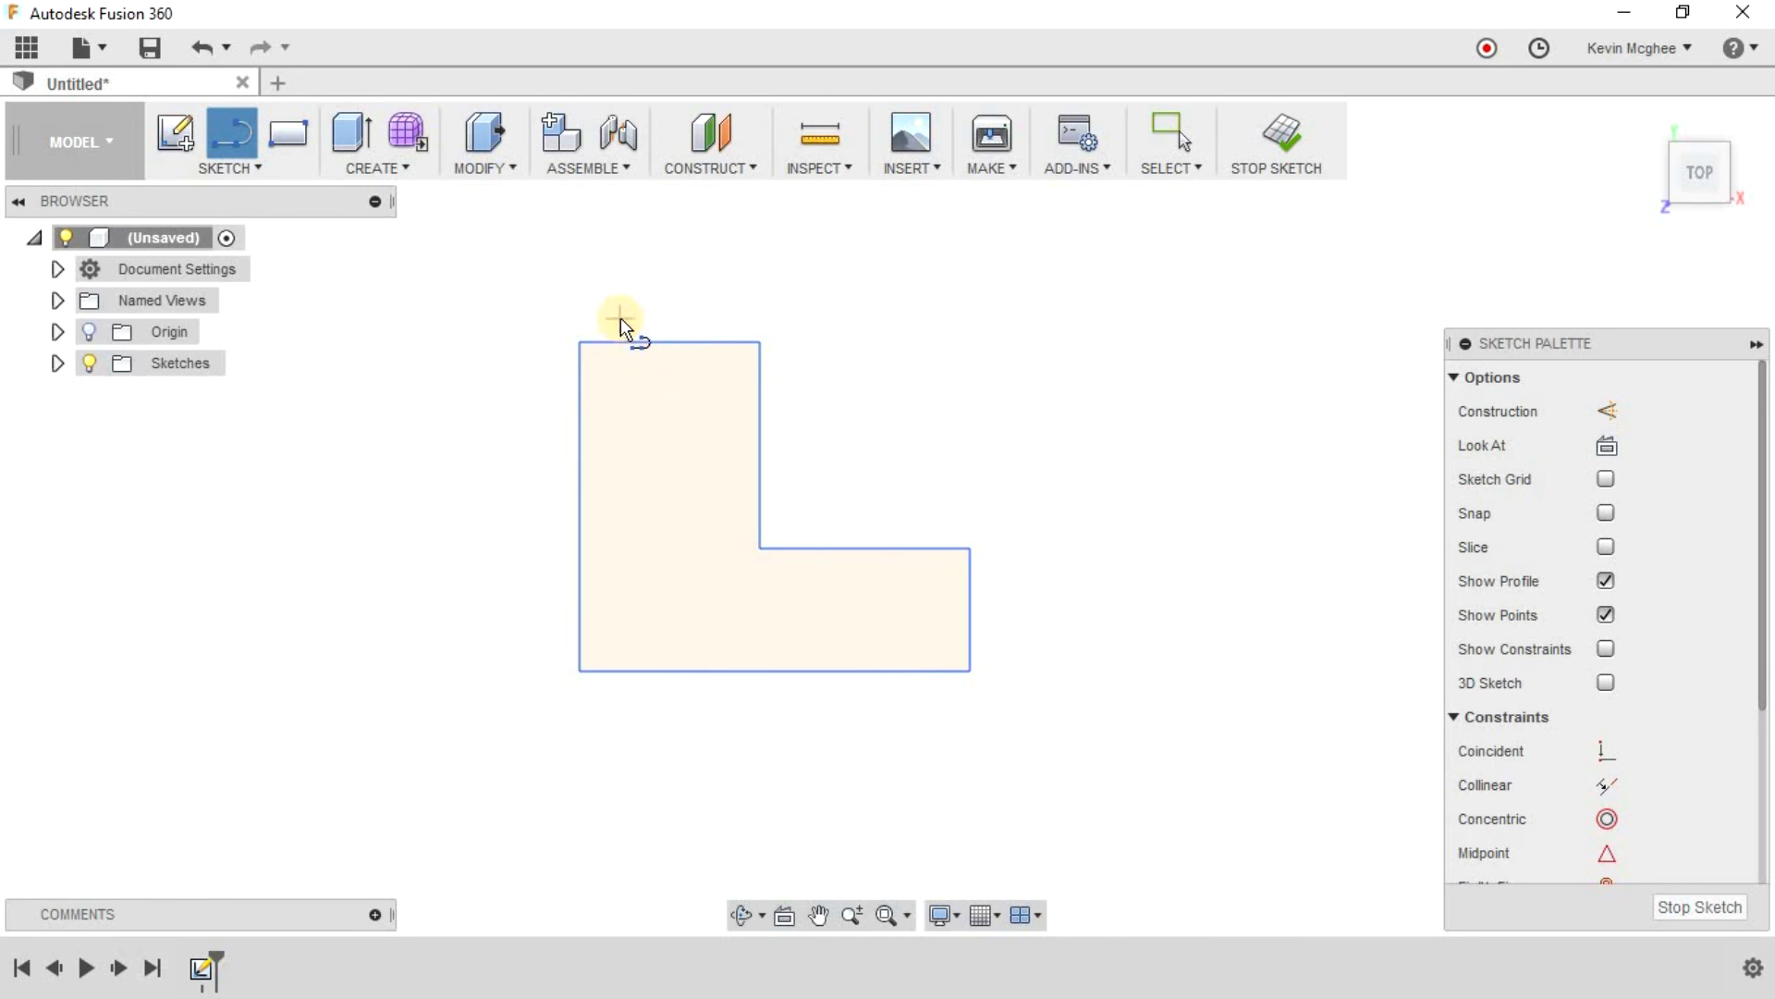
{"action": "key", "text": "Escape"}
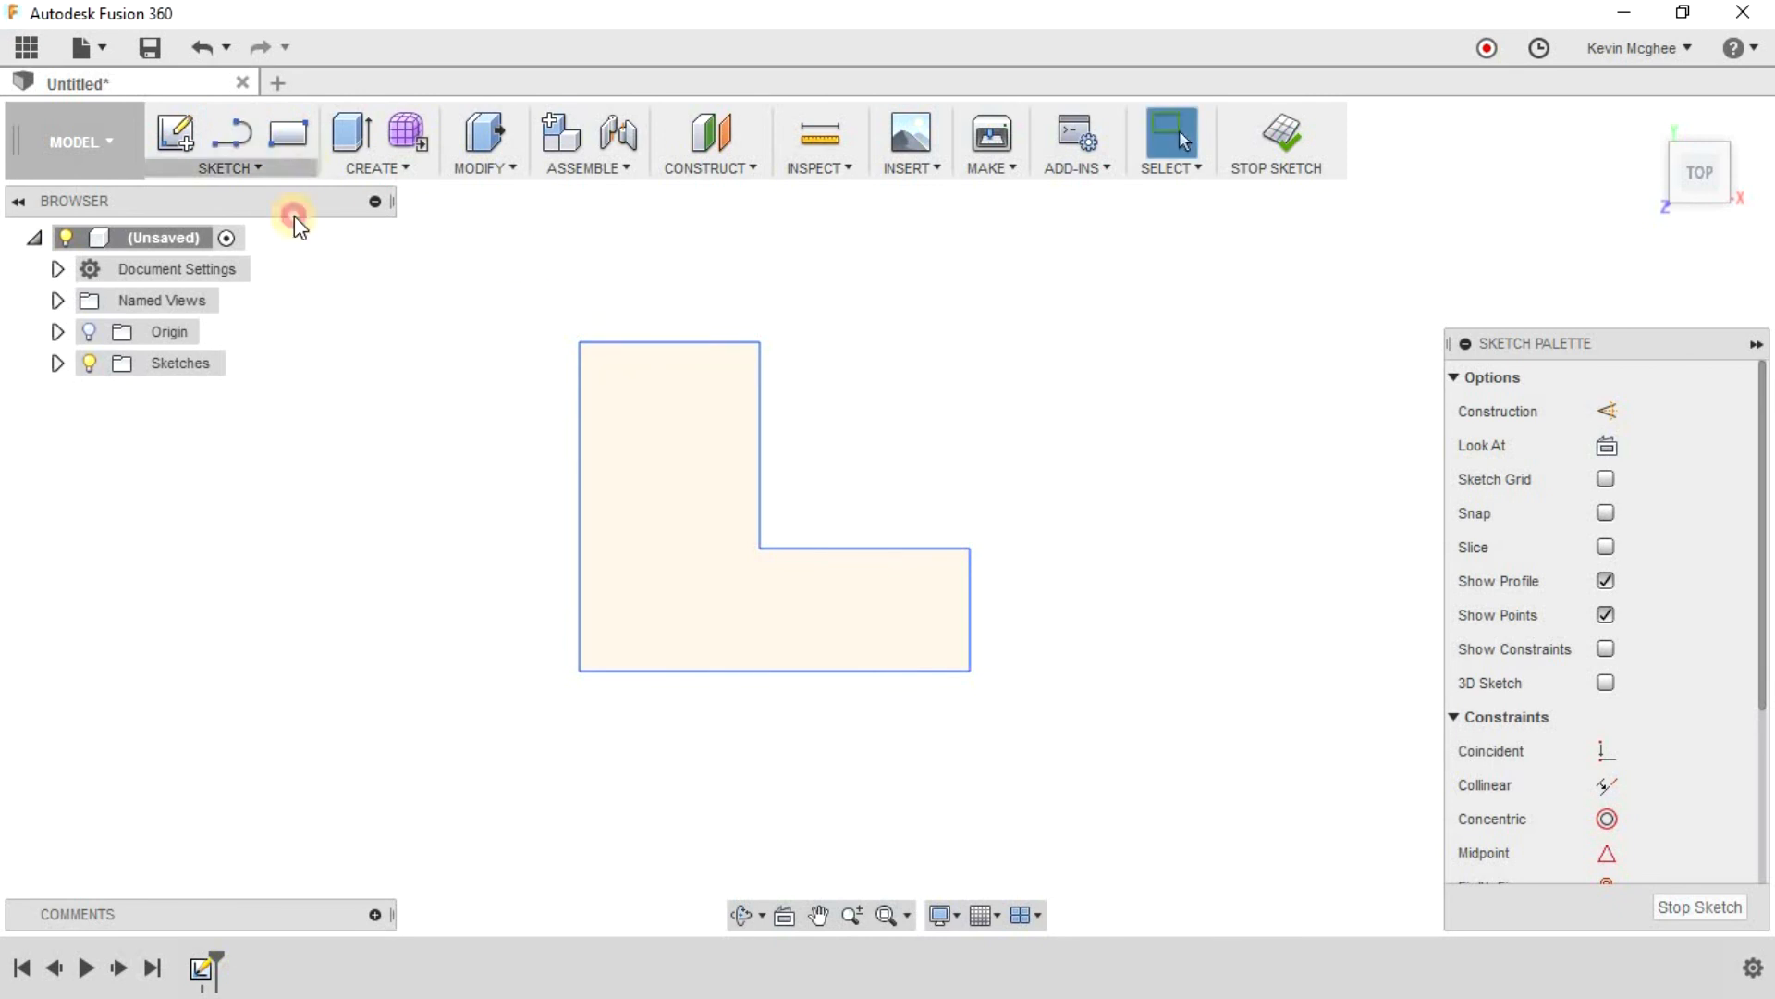
Step: Add a sketch dimension of 3.5 in to the long vertical edge of the L profile
{"action": "left_click", "coordinate": [287, 167]}
{"action": "left_click", "coordinate": [300, 878]}
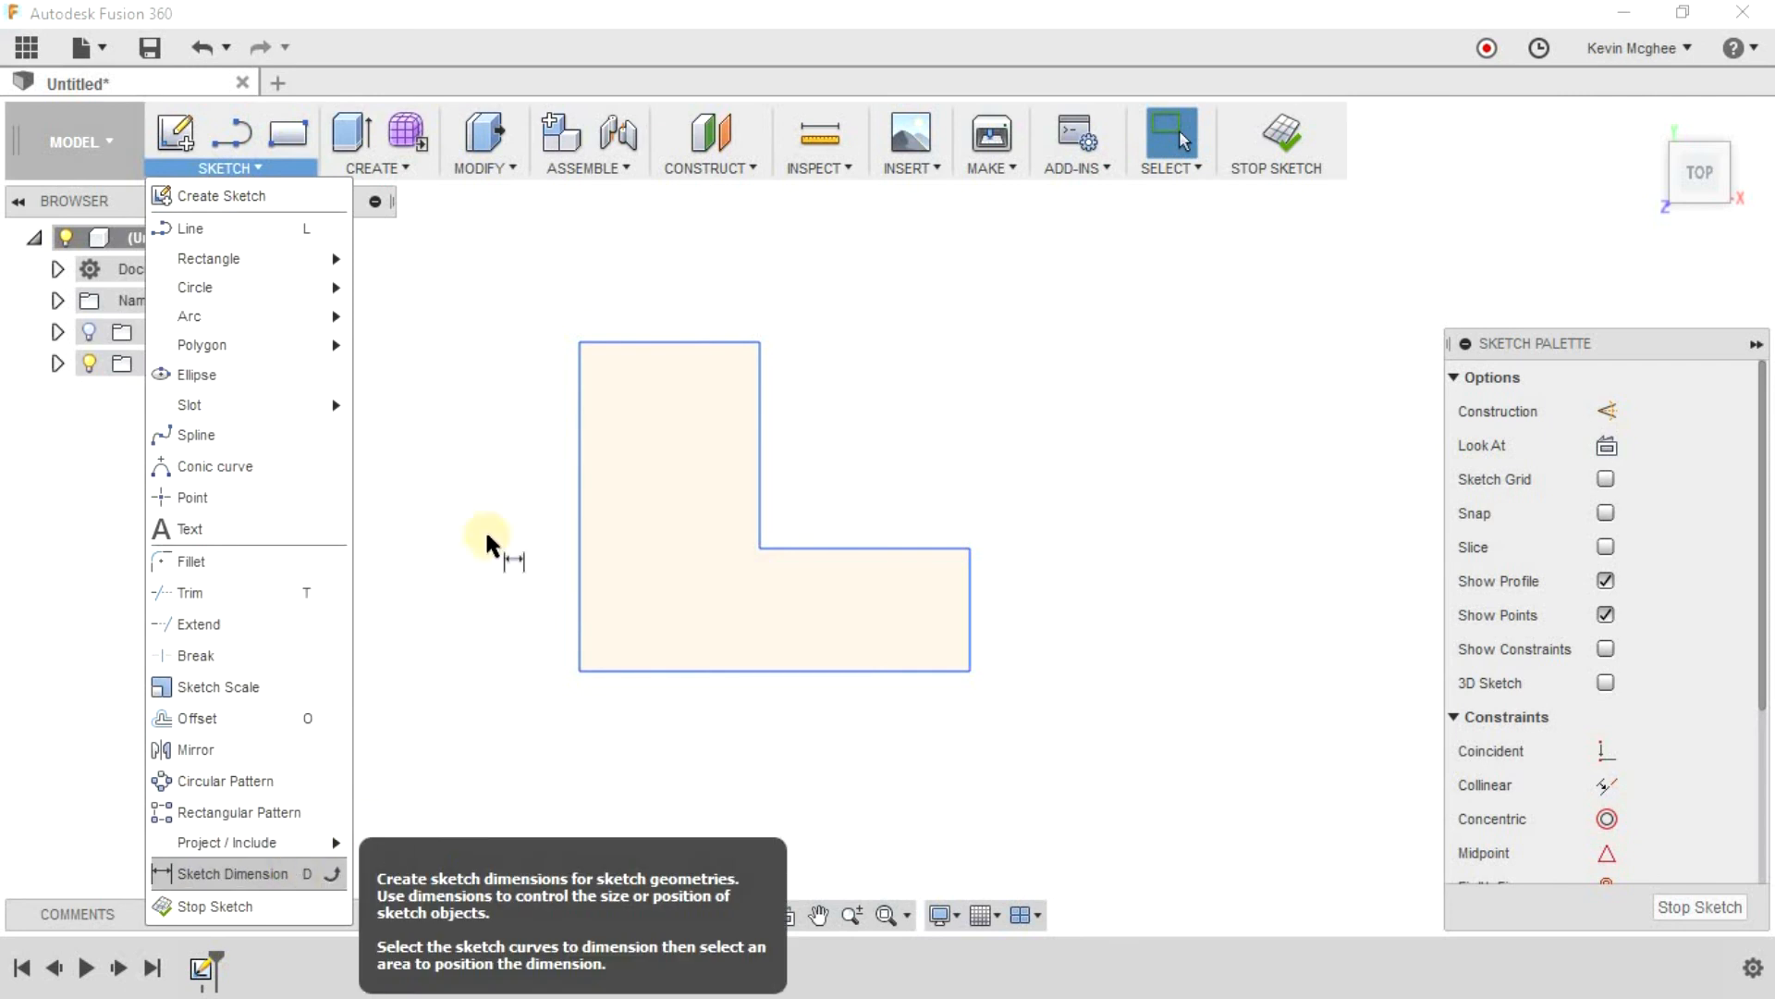
{"action": "left_click", "coordinate": [578, 472]}
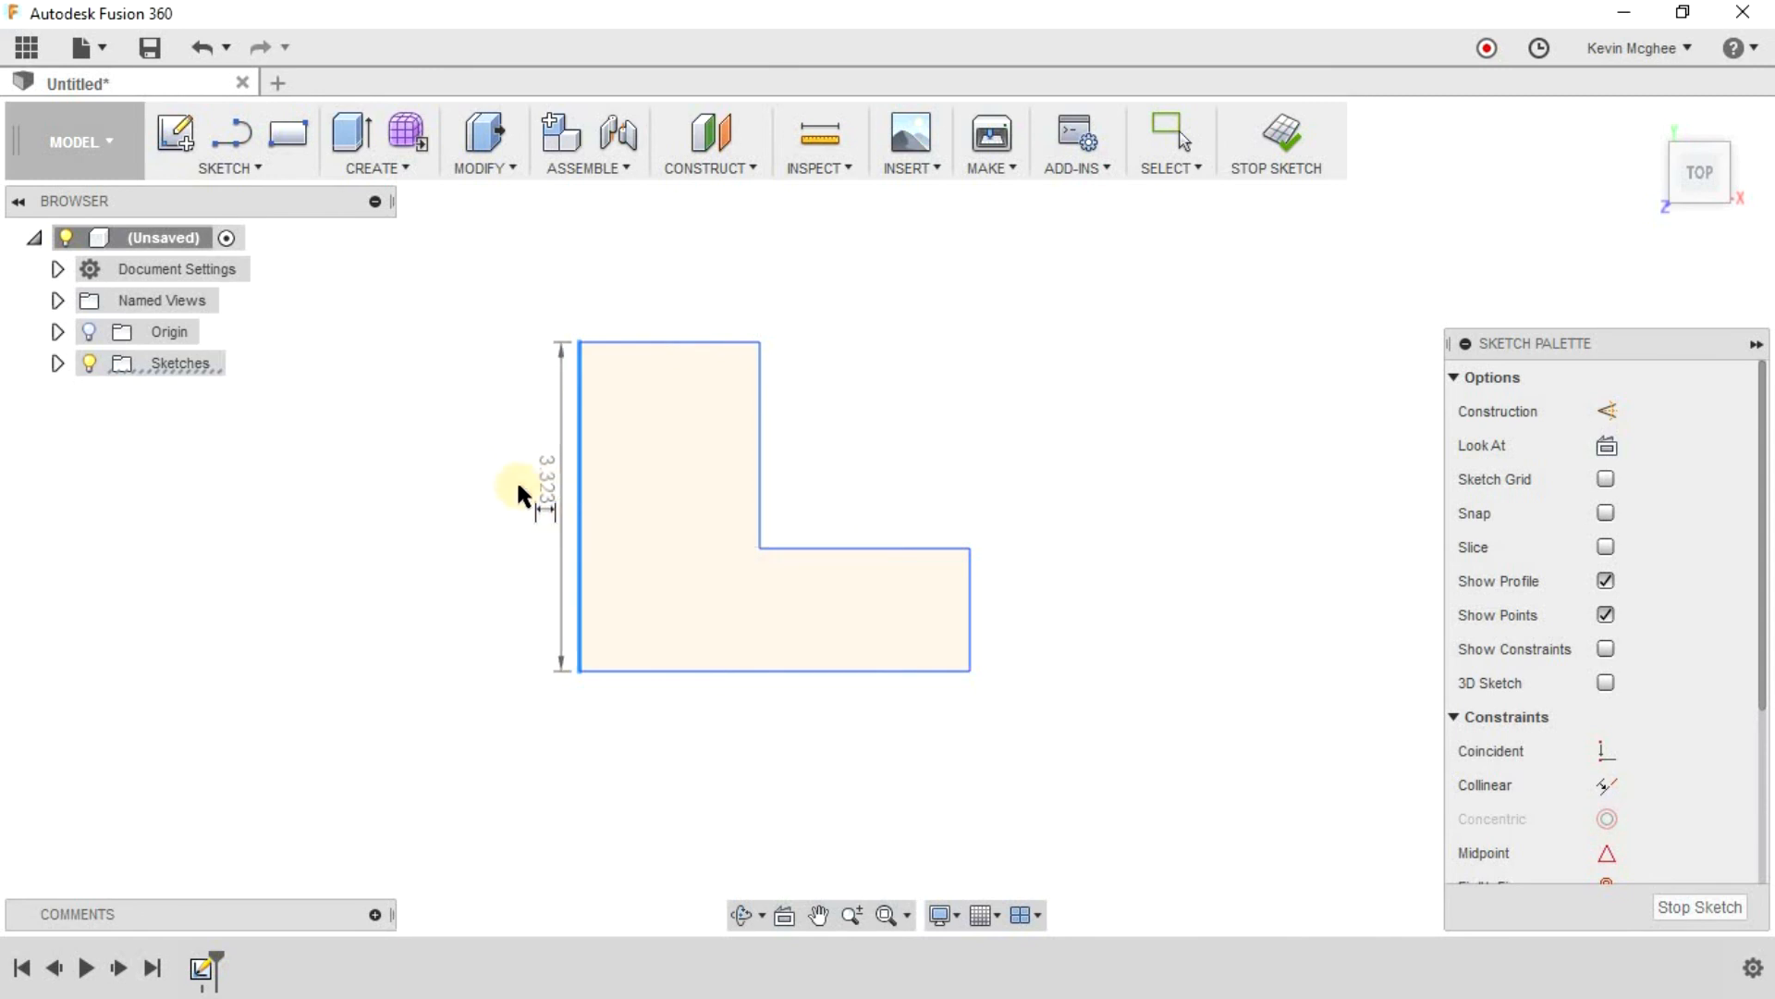
{"action": "left_click", "coordinate": [440, 505]}
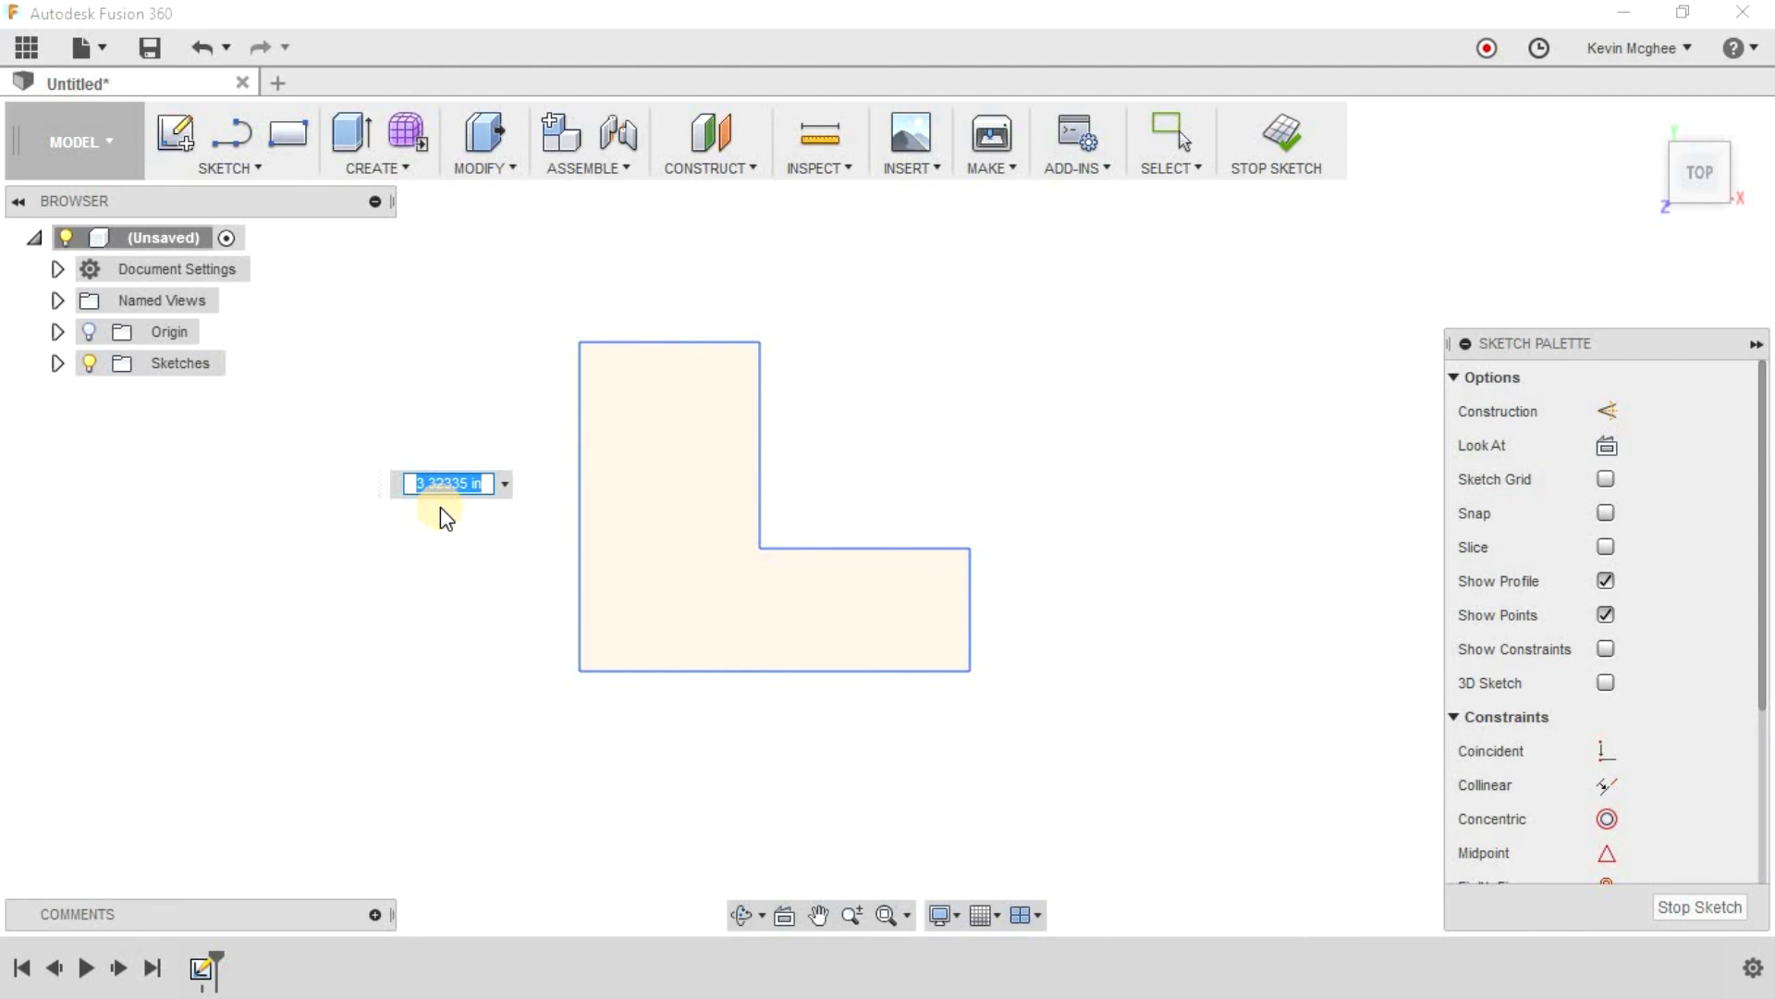
{"action": "type", "text": "3.5"}
{"action": "key", "text": "Return"}
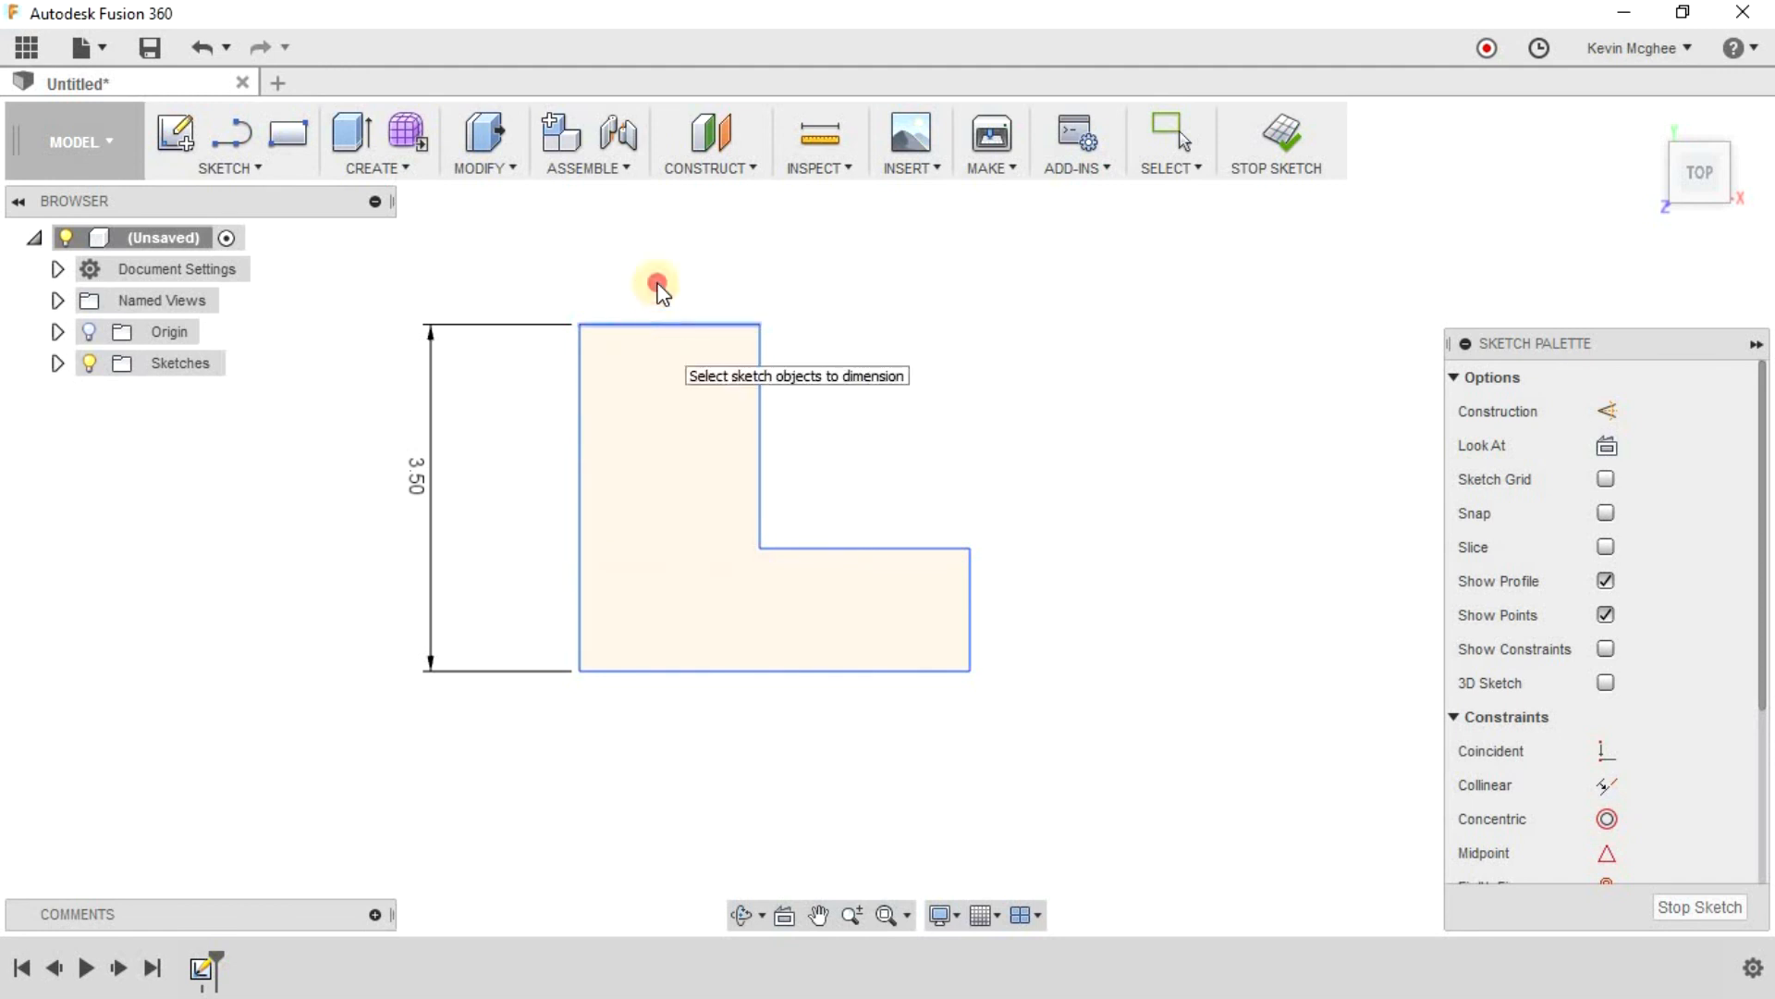
{"action": "key", "text": "Escape"}
Step: Move the L profile's top edge up and down to test its remaining freedom, leaving it below its starting height
{"action": "left_click_drag", "start_coordinate": [653, 326], "coordinate": [695, 278]}
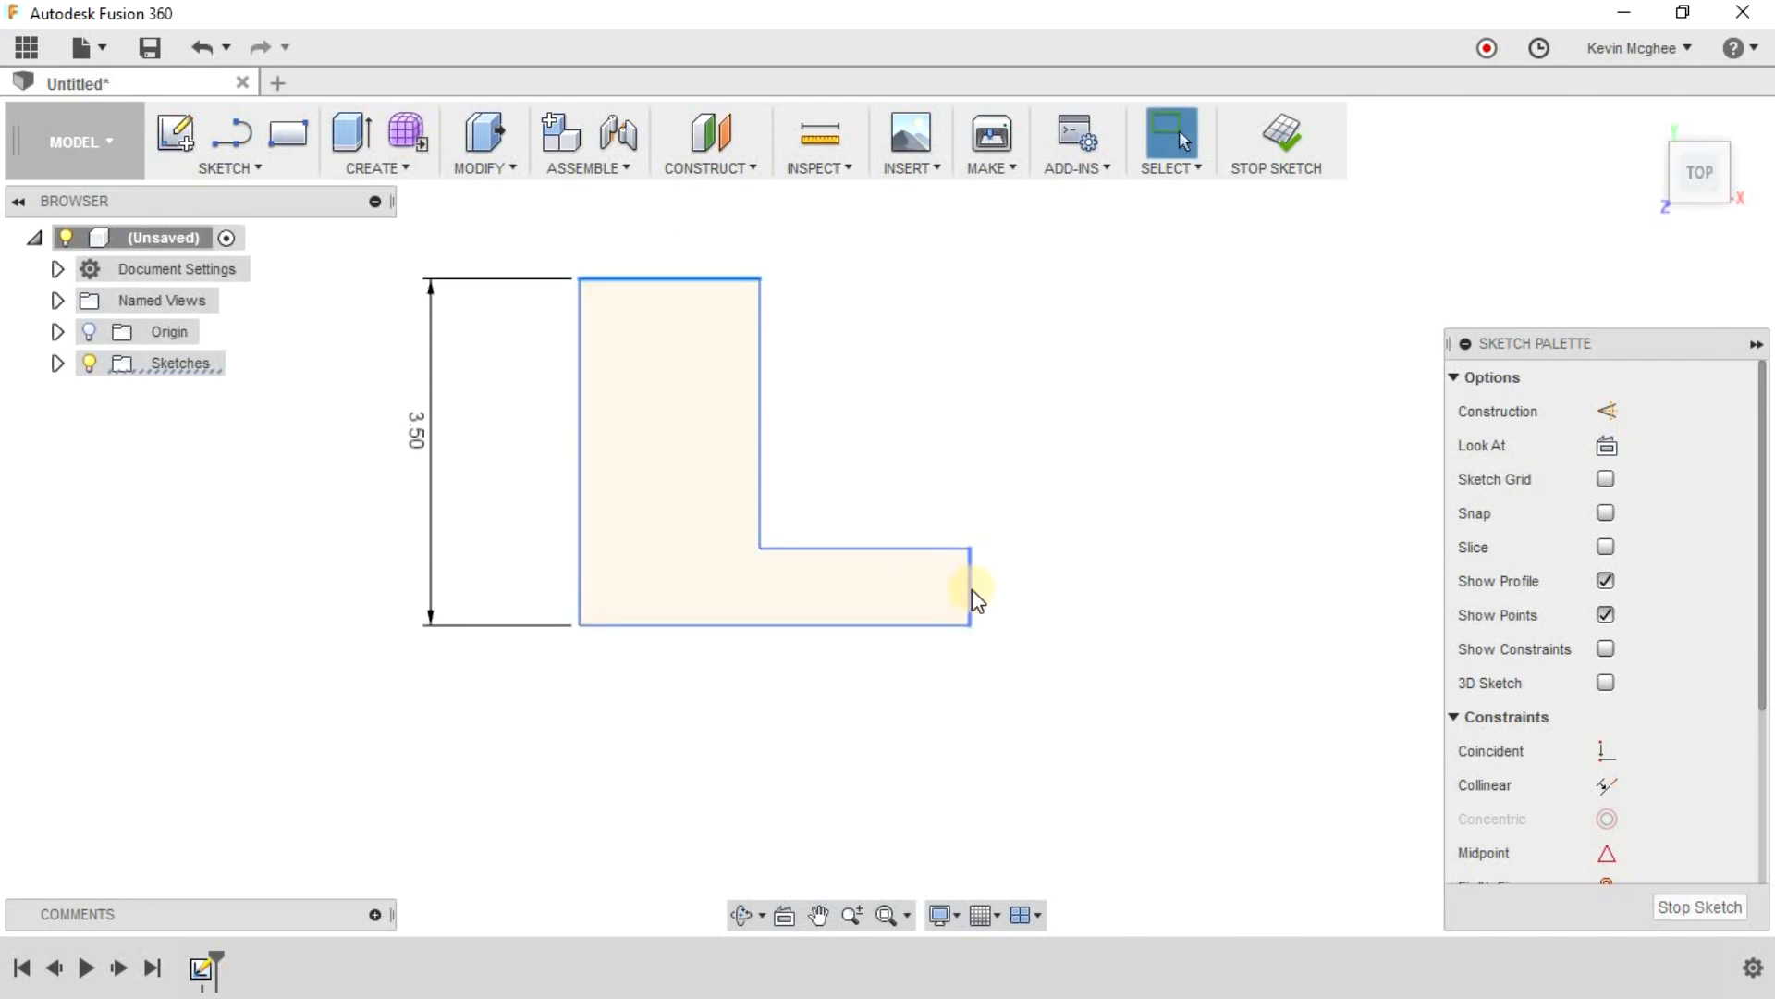
{"action": "left_click_drag", "start_coordinate": [709, 289], "coordinate": [717, 396]}
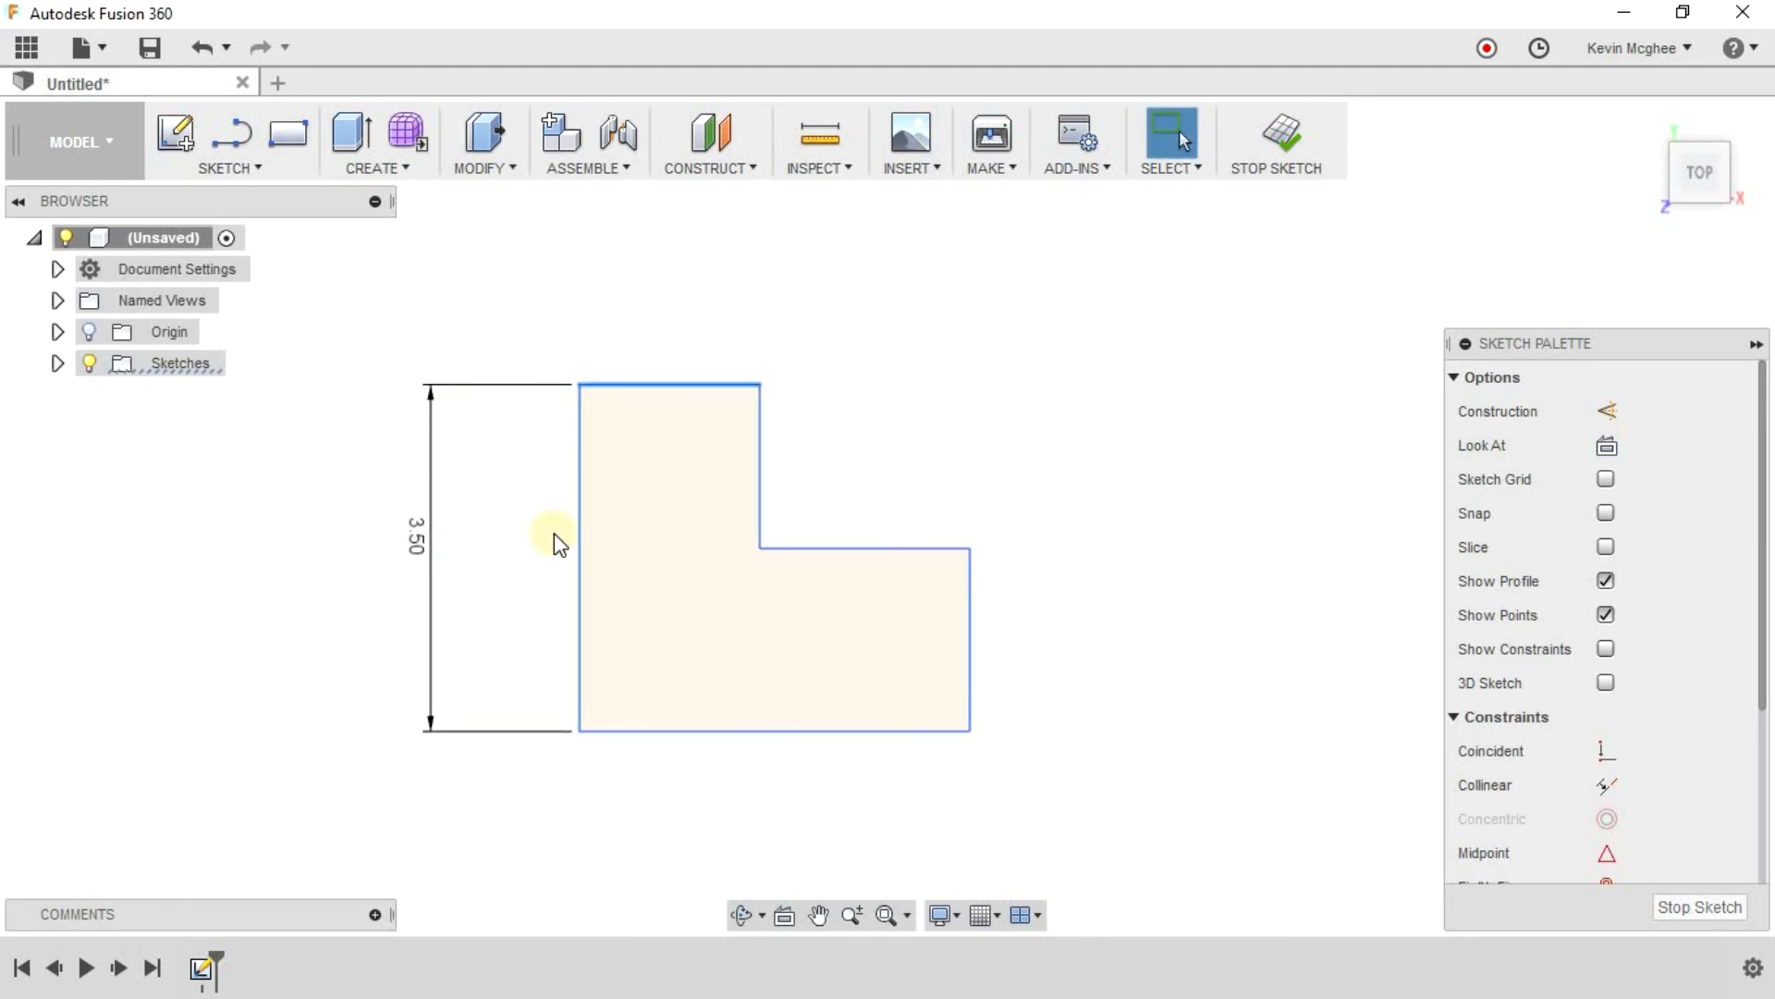
{"action": "mouse_move", "coordinate": [705, 389]}
{"action": "left_mouse_down"}
{"action": "mouse_move", "coordinate": [702, 250]}
{"action": "mouse_move", "coordinate": [676, 405]}
{"action": "left_mouse_up"}
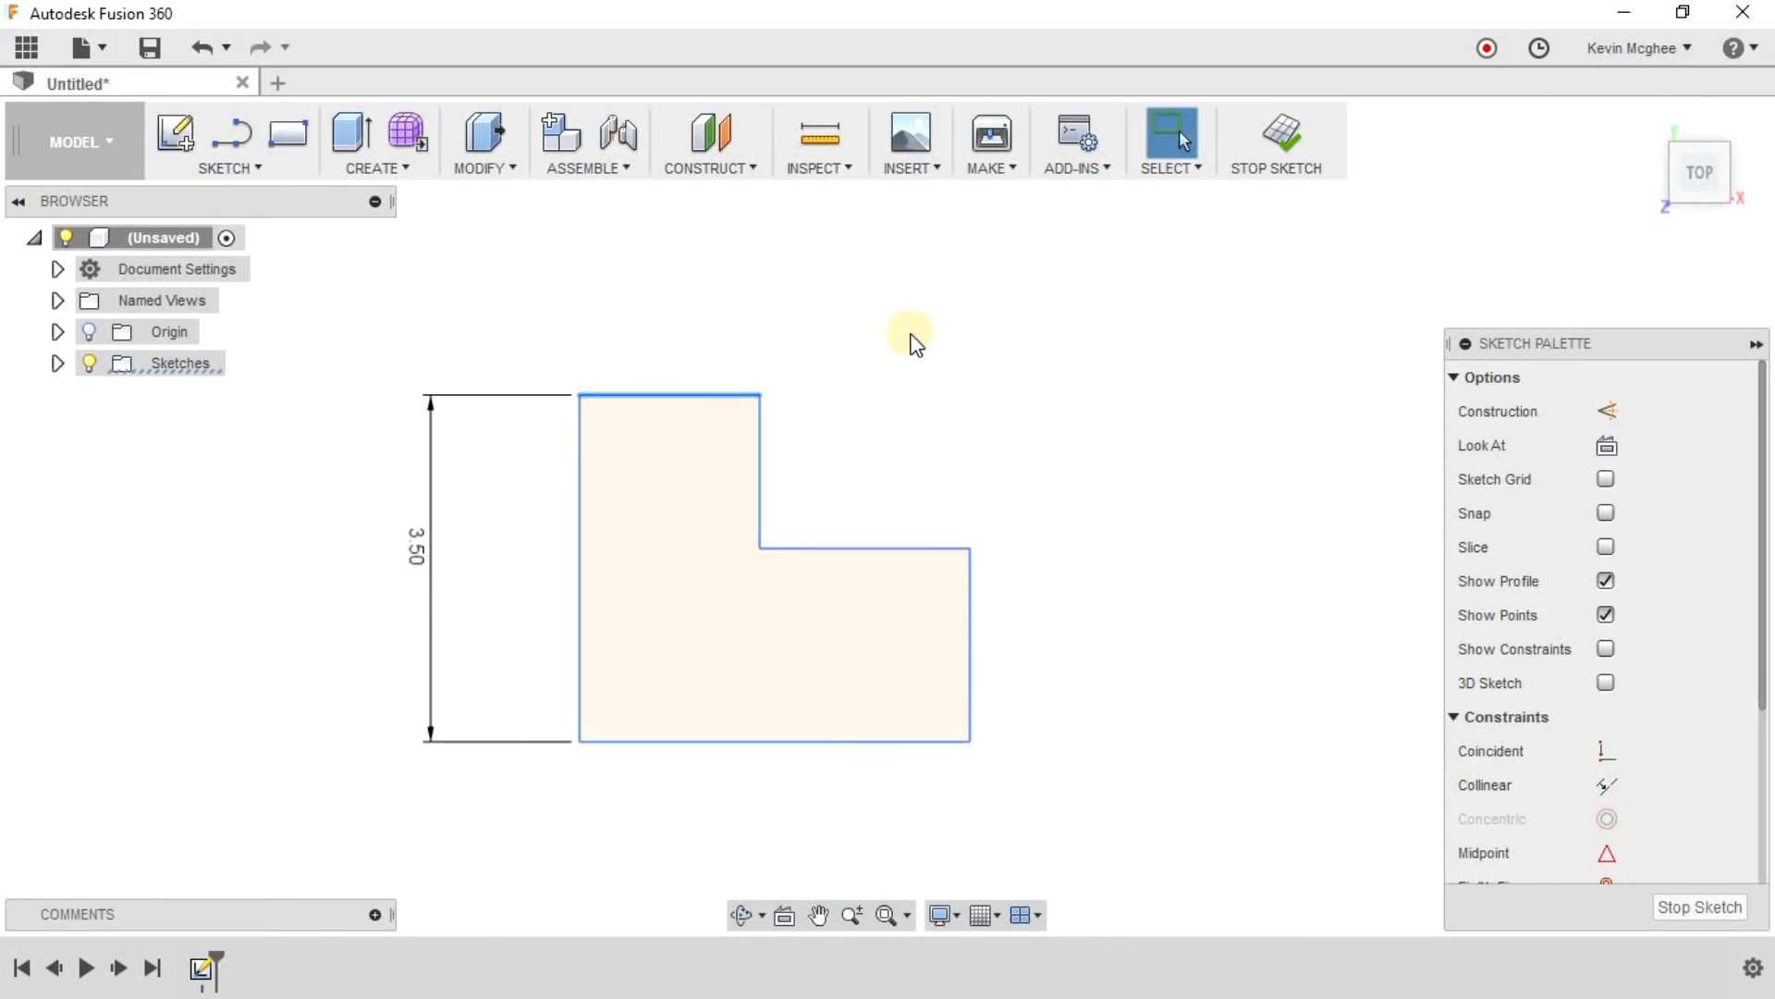
Step: Add a sketch dimension of 1.625 in to the short top edge of the L profile
{"action": "key", "text": "d"}
{"action": "left_click", "coordinate": [685, 394]}
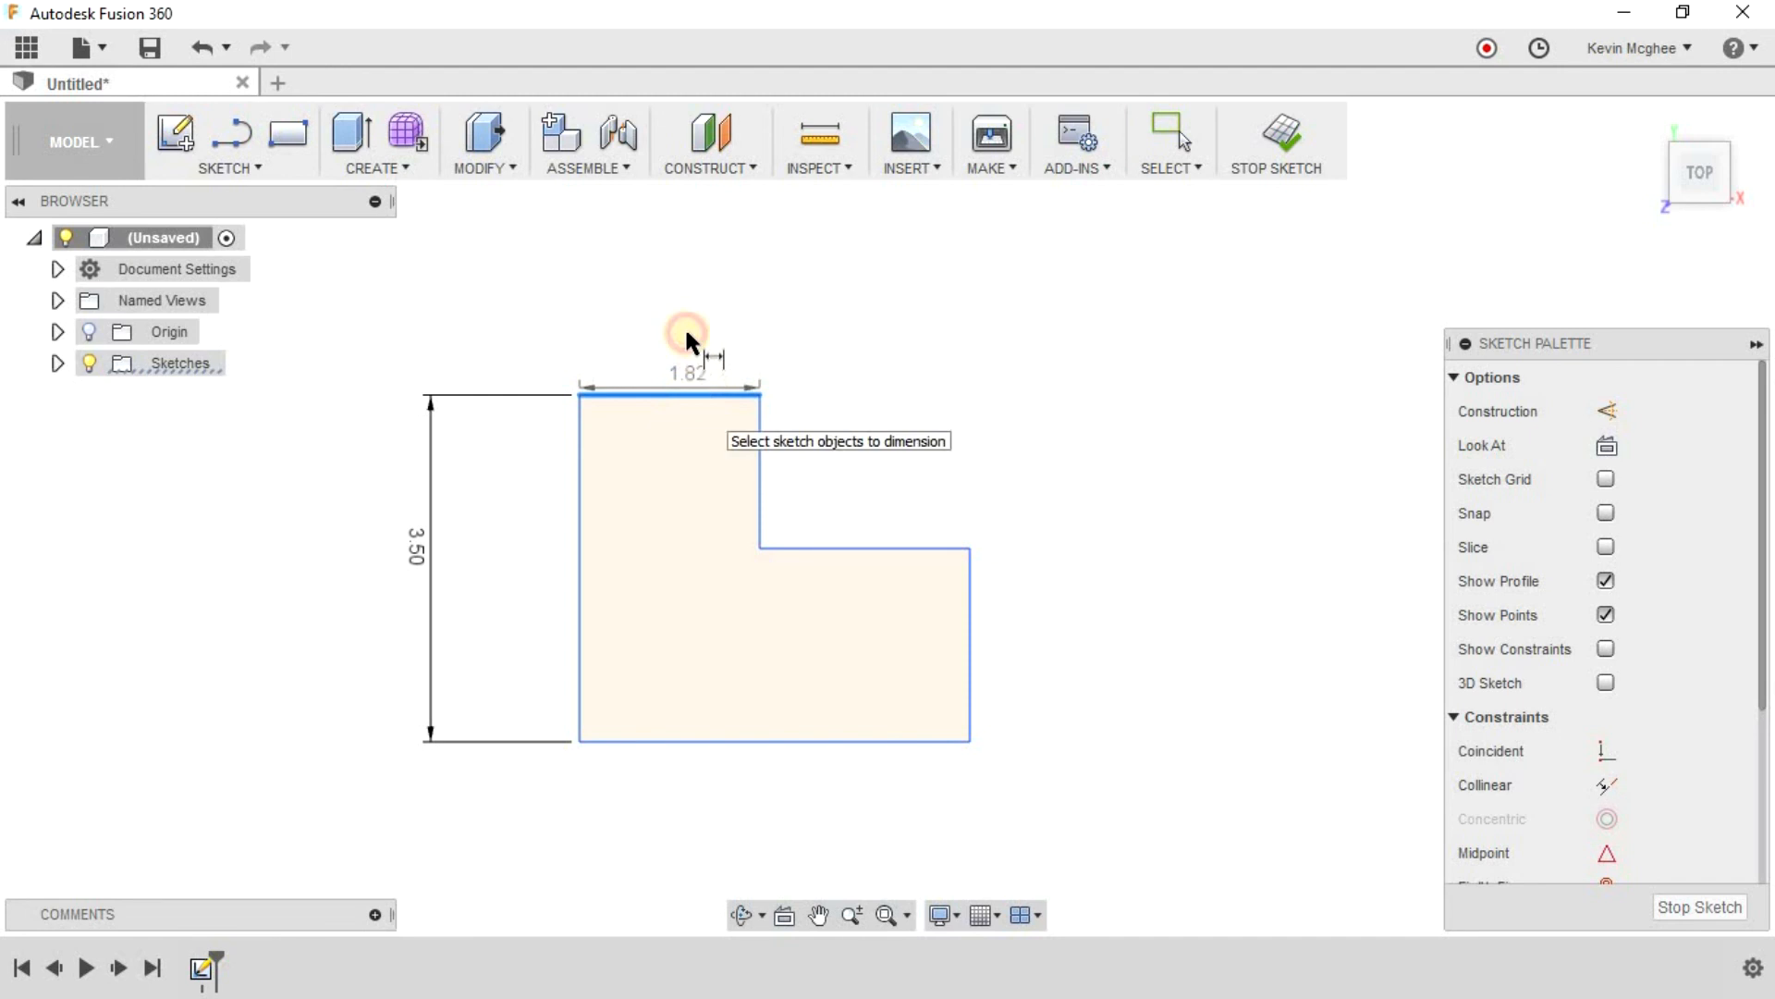
{"action": "left_click", "coordinate": [683, 325]}
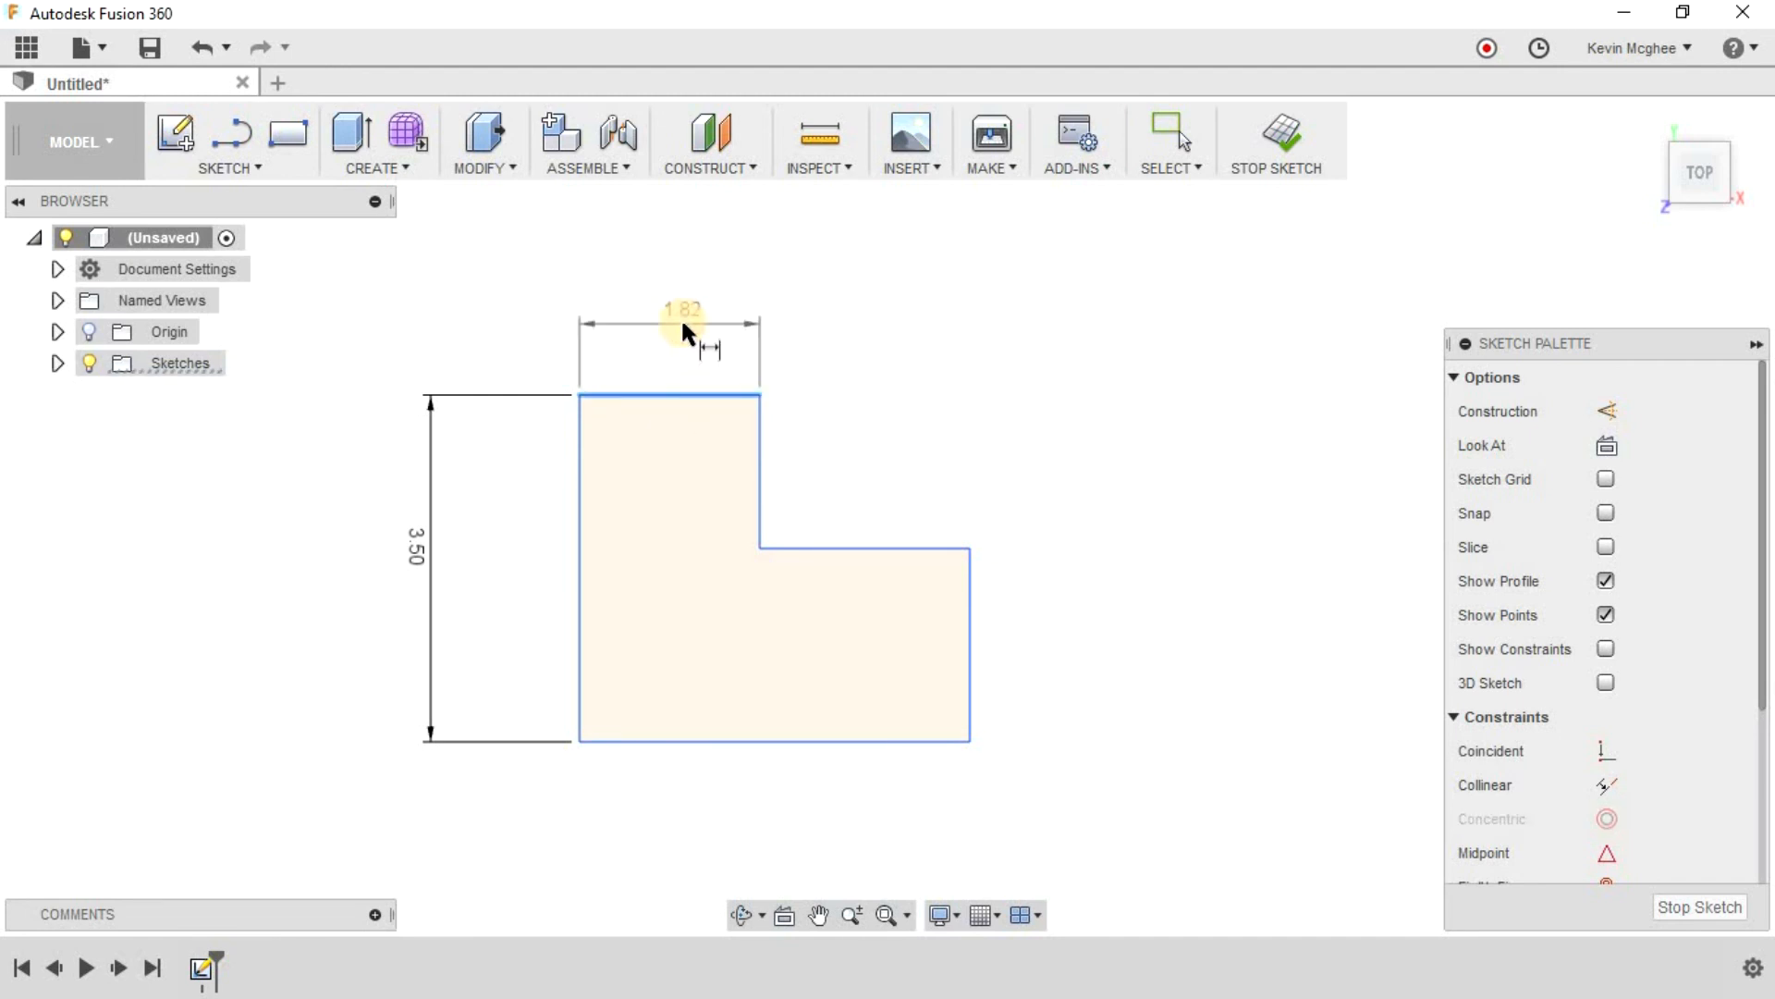
{"action": "key", "text": "BackSpace"}
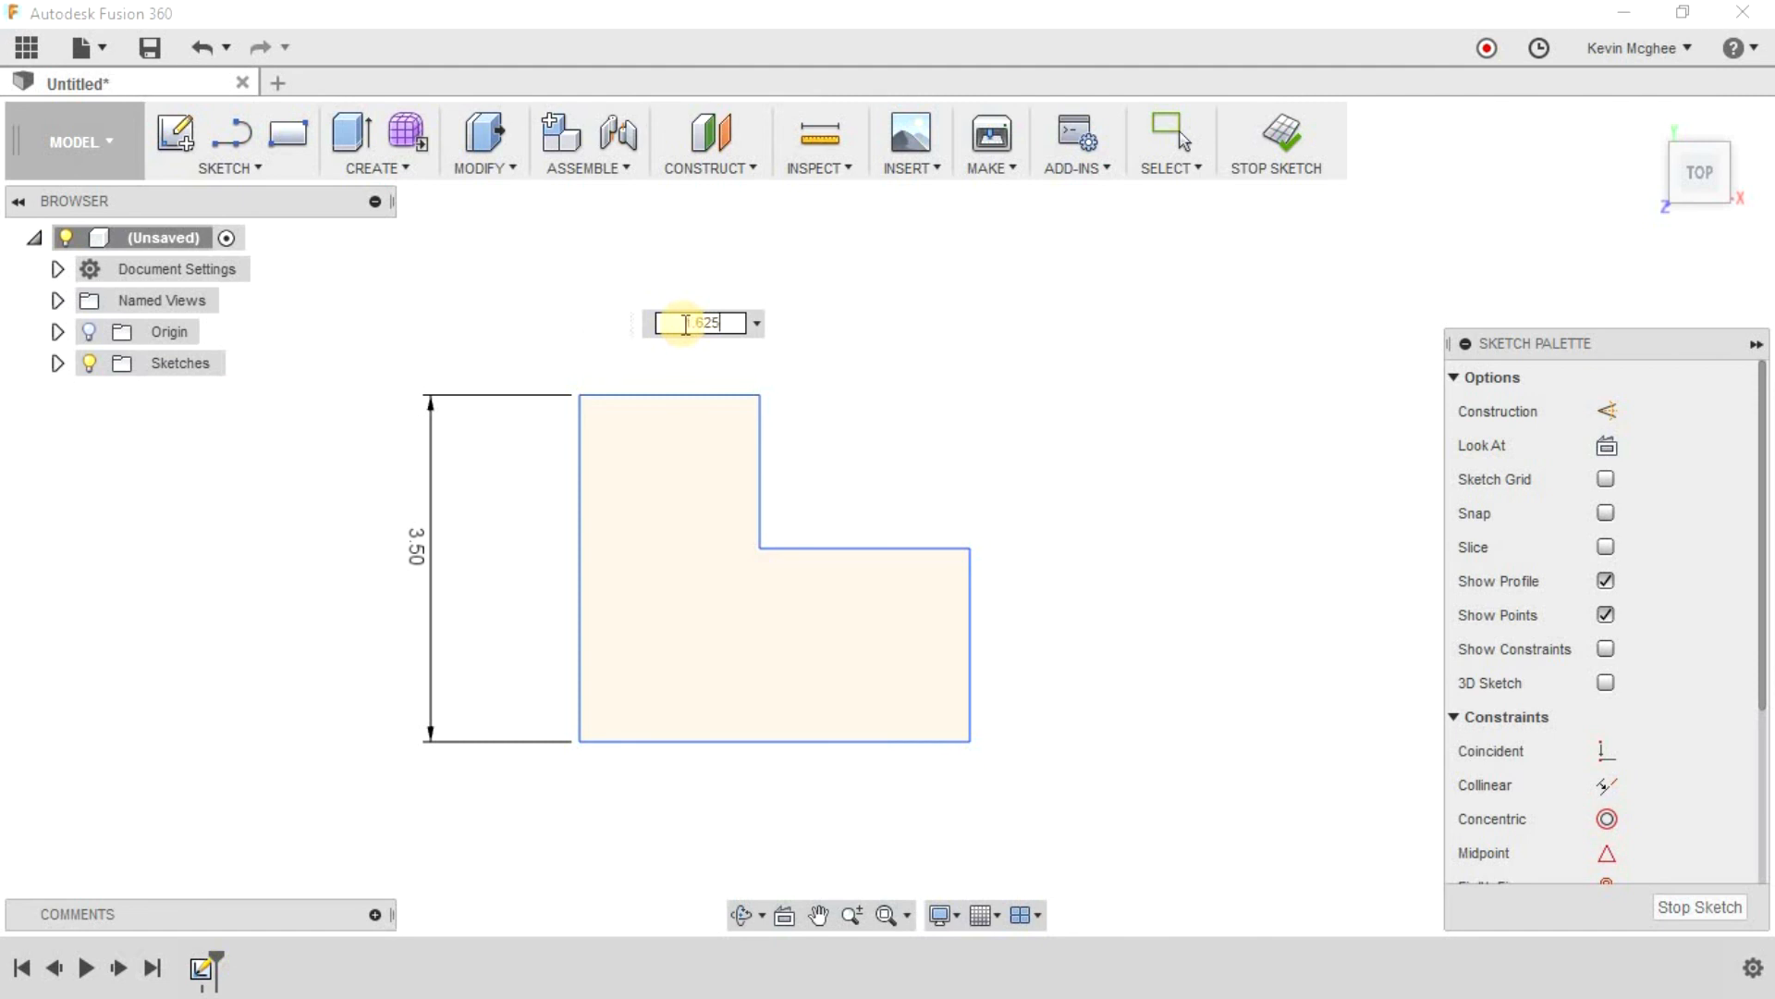
{"action": "type", "text": "1.625"}
{"action": "key", "text": "Return"}
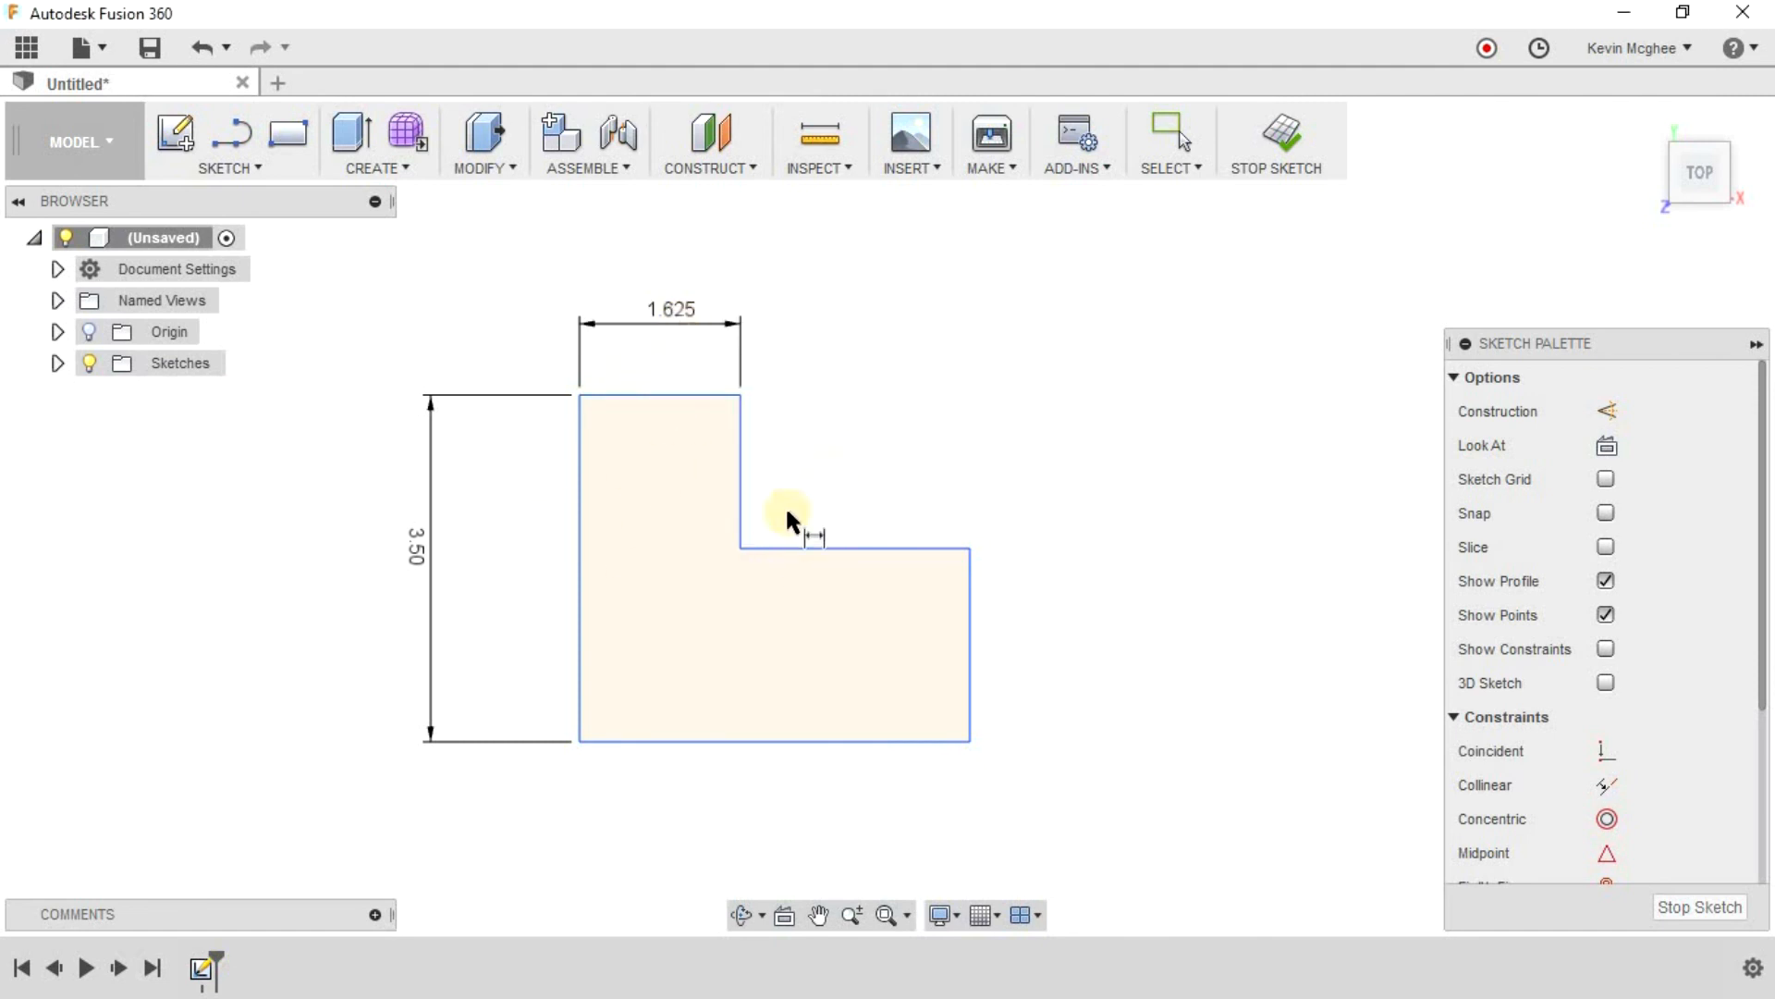
{"action": "key", "text": "Escape"}
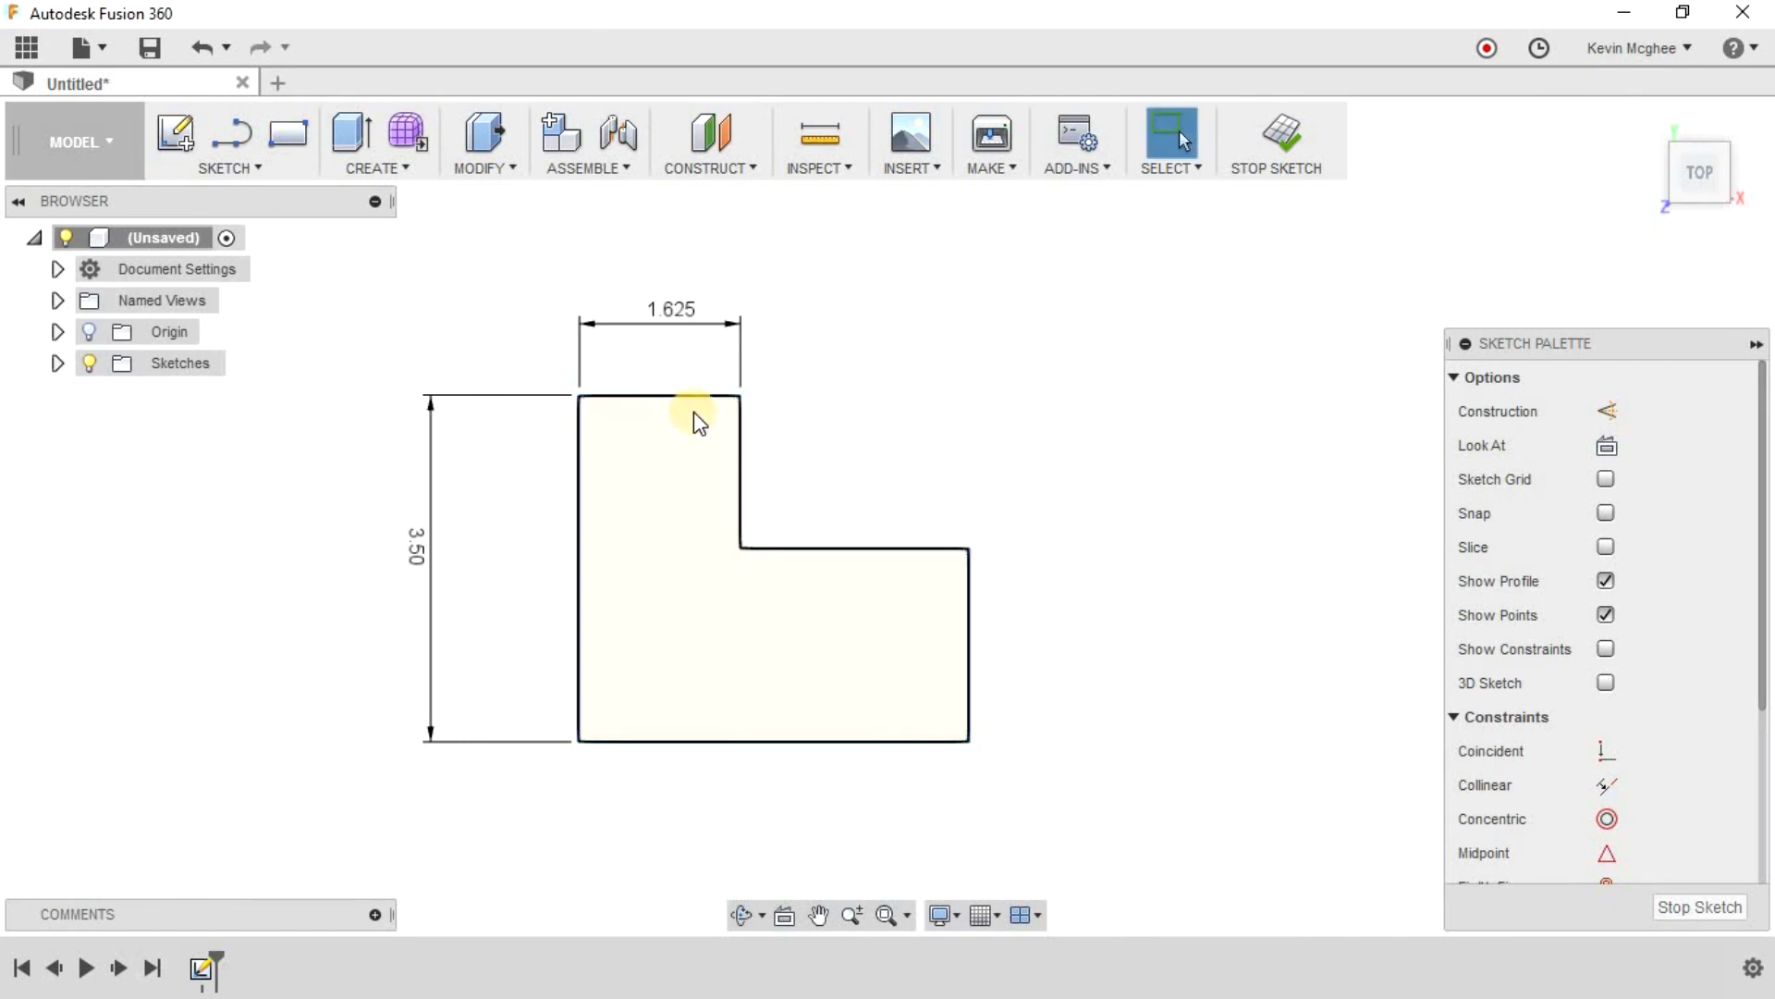
Step: Shift the upright's inner vertical edge slightly and lower the L's inner horizontal edge to test the profile's remaining freedom
{"action": "mouse_move", "coordinate": [745, 452]}
{"action": "left_mouse_down"}
{"action": "mouse_move", "coordinate": [728, 445]}
{"action": "mouse_move", "coordinate": [871, 469]}
{"action": "mouse_move", "coordinate": [745, 472]}
{"action": "left_mouse_up"}
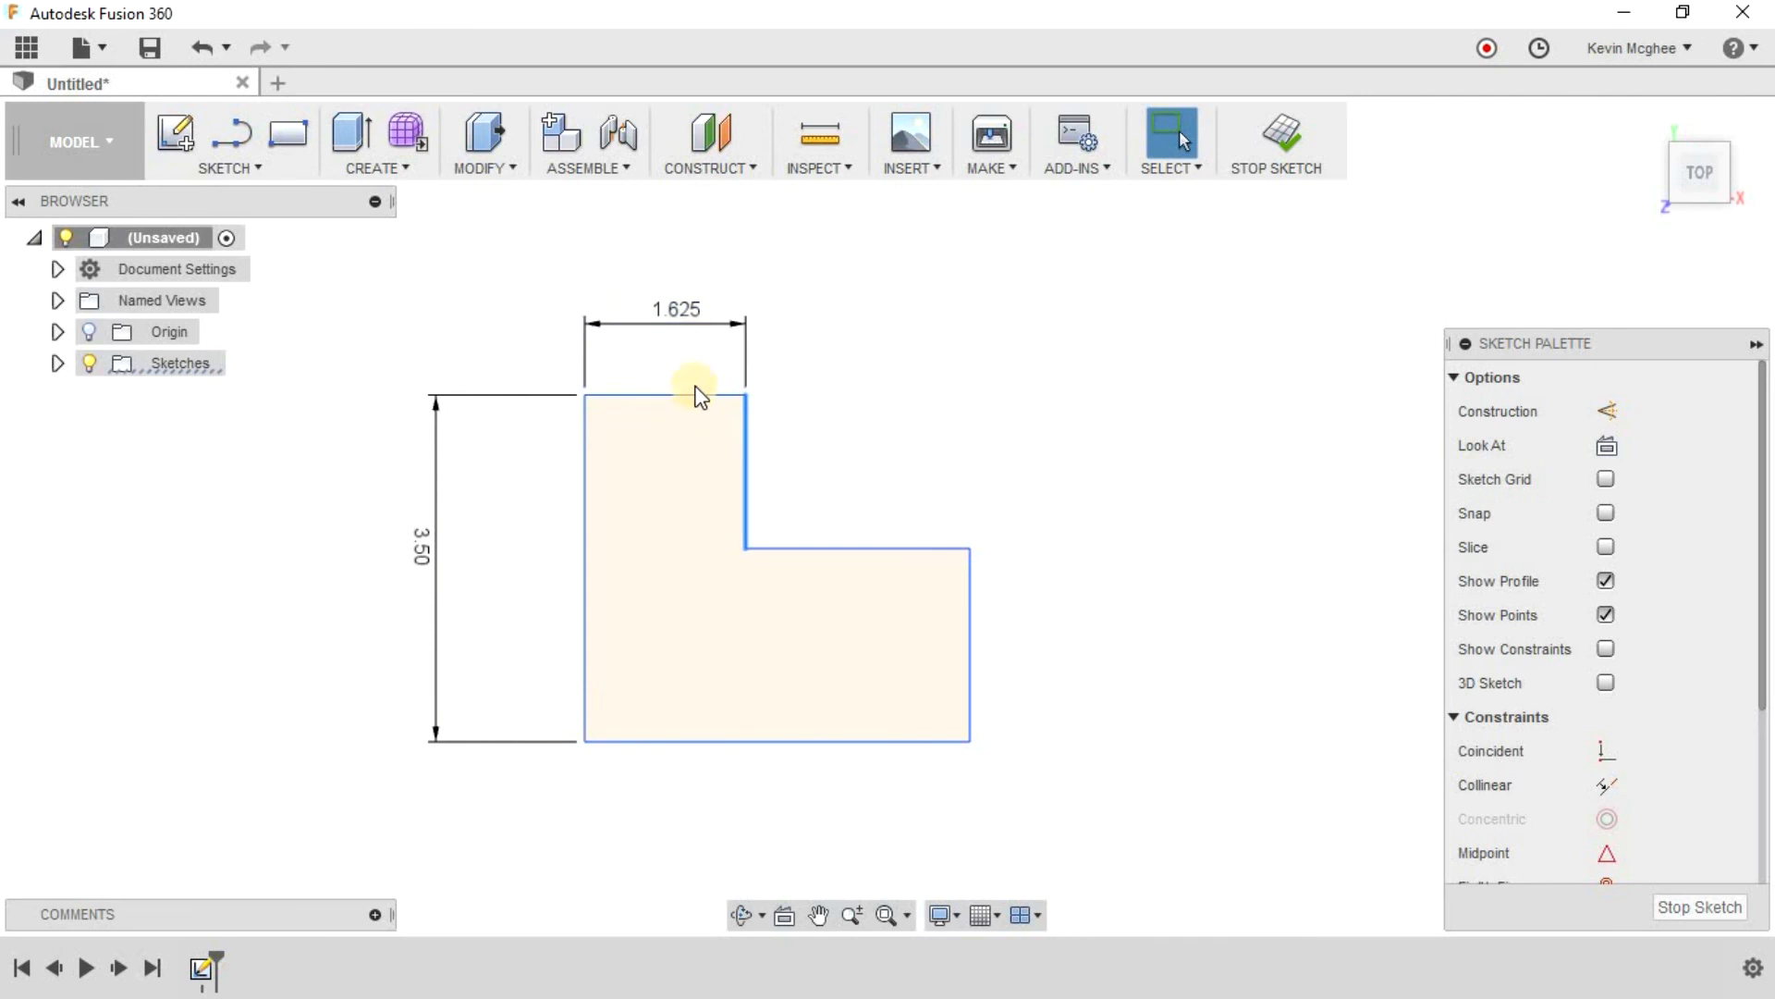
{"action": "mouse_move", "coordinate": [681, 575]}
{"action": "left_mouse_down"}
{"action": "mouse_move", "coordinate": [693, 463]}
{"action": "mouse_move", "coordinate": [725, 602]}
{"action": "mouse_move", "coordinate": [957, 583]}
{"action": "mouse_move", "coordinate": [913, 542]}
{"action": "mouse_move", "coordinate": [915, 437]}
{"action": "left_mouse_up"}
{"action": "left_click_drag", "start_coordinate": [915, 555], "coordinate": [897, 625]}
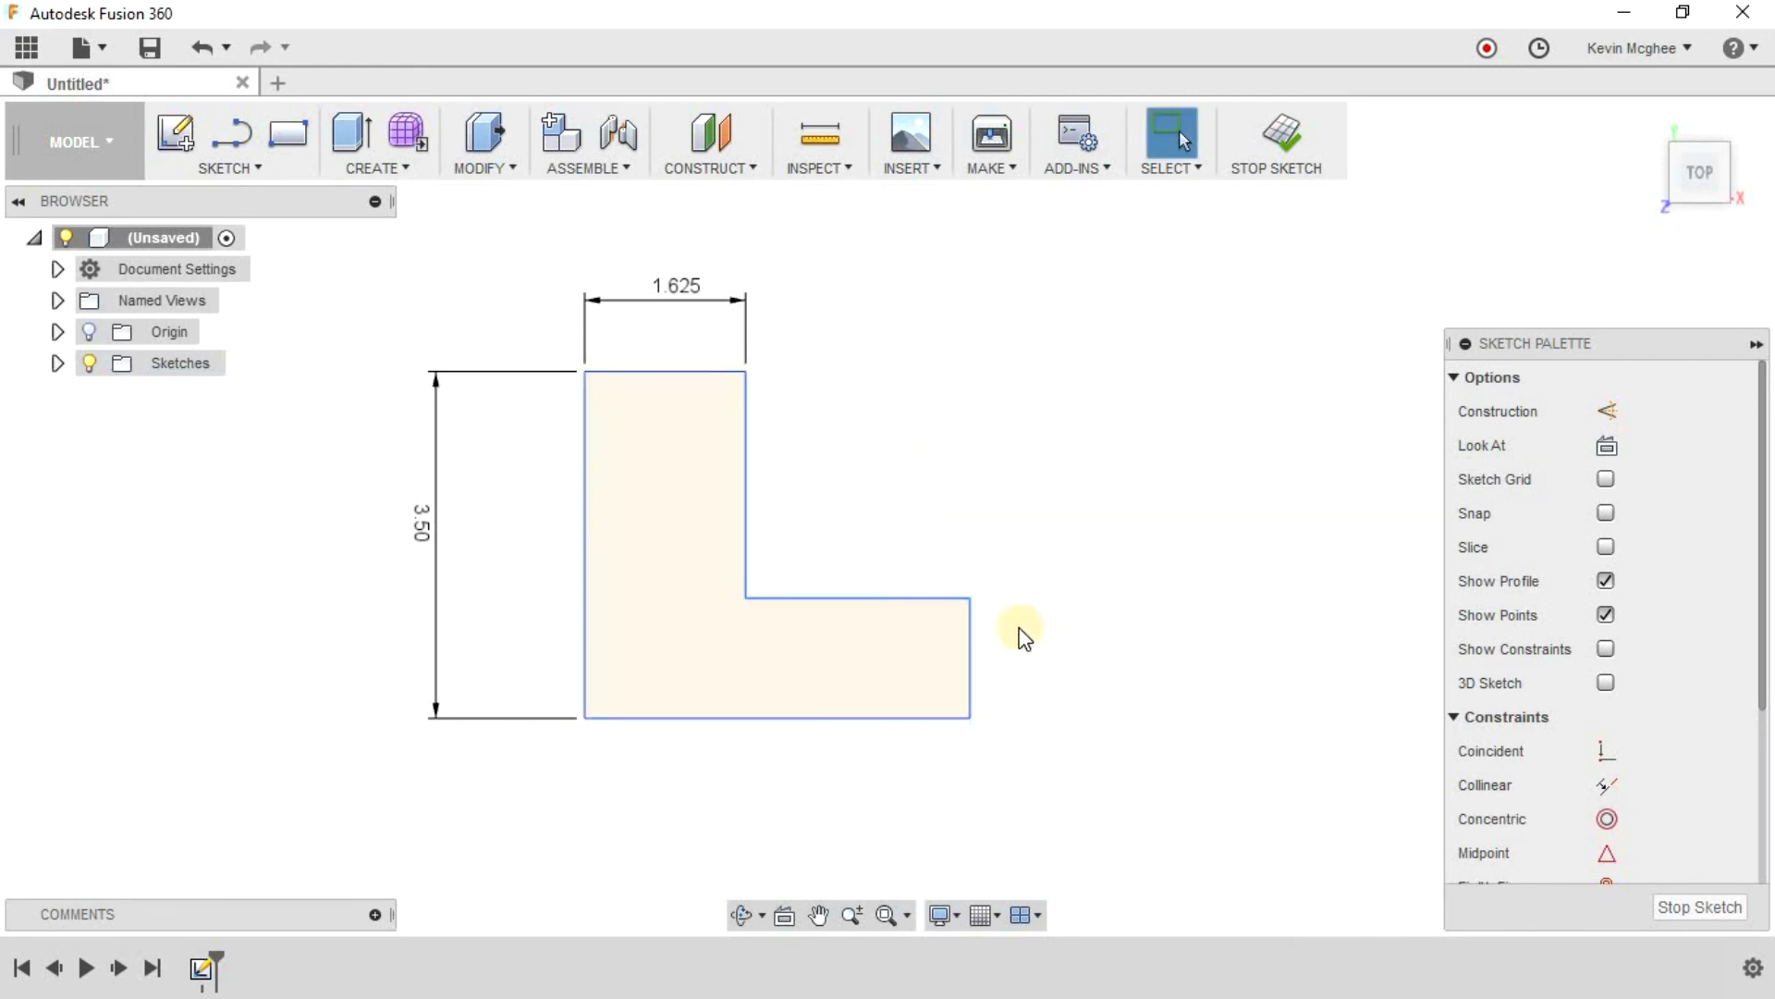
Step: Add a sketch dimension of 1 in to the short vertical end edge of the L's foot
{"action": "left_click", "coordinate": [969, 638]}
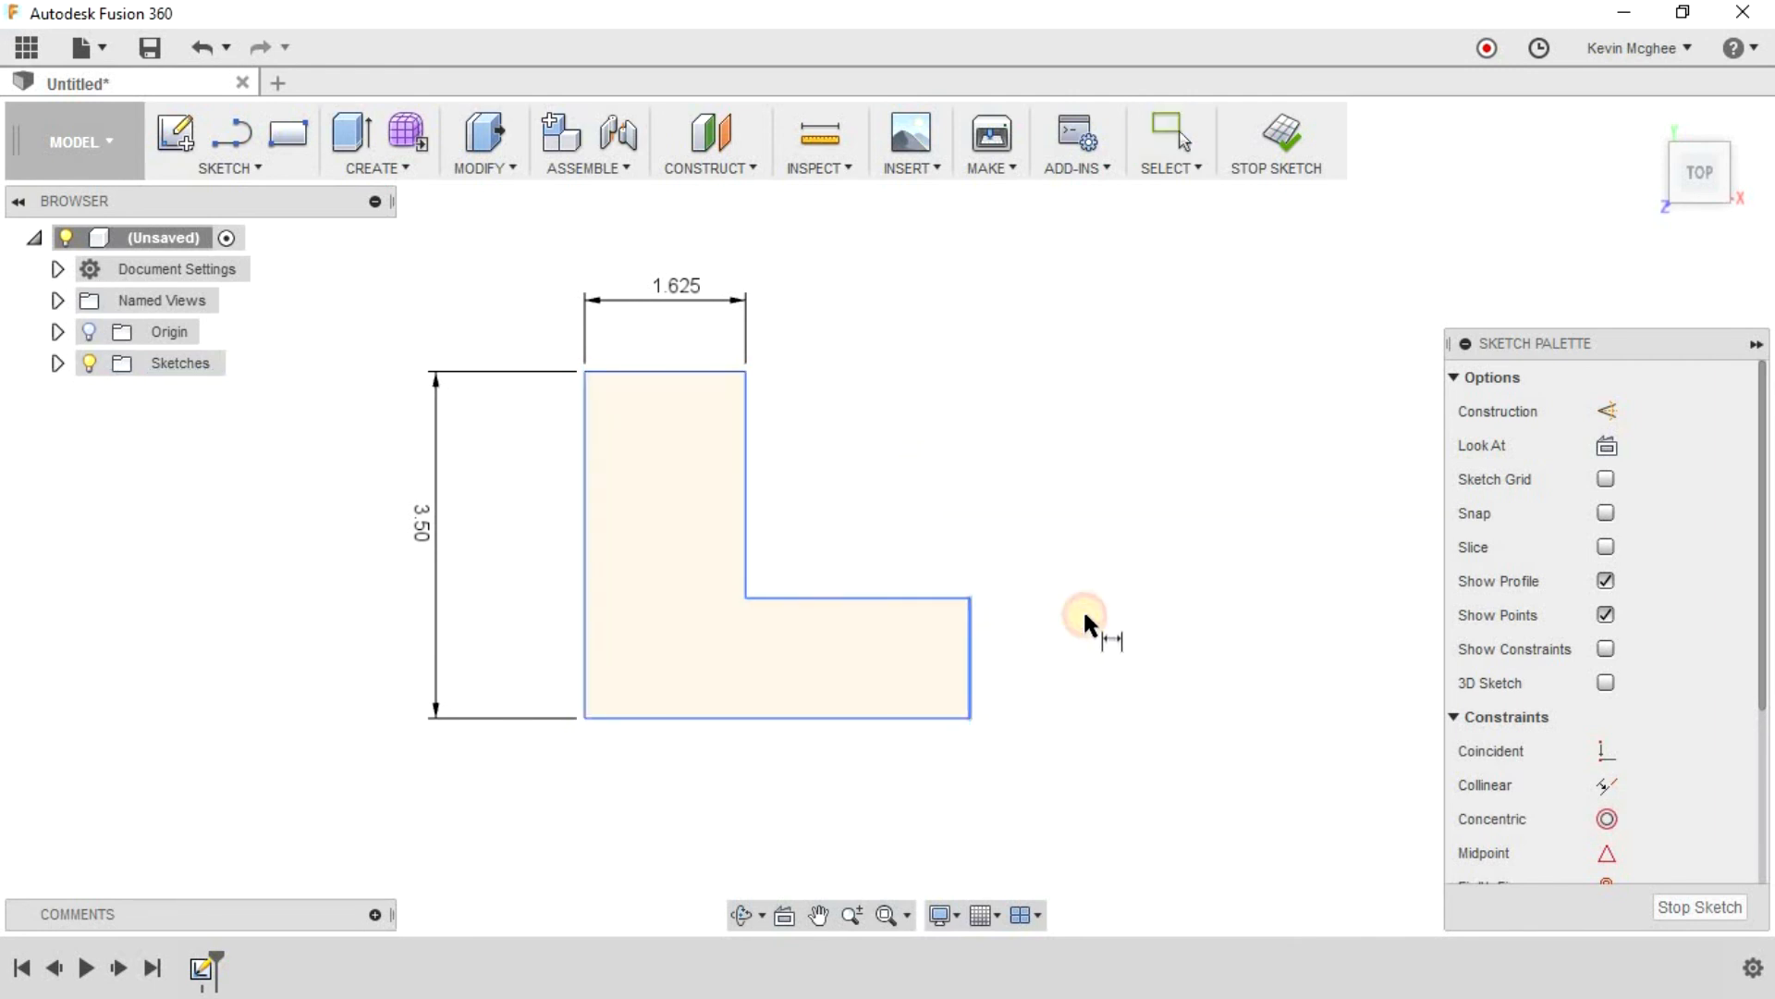
{"action": "left_click", "coordinate": [1067, 645]}
{"action": "type", "text": "1.213287"}
{"action": "key", "text": "Return"}
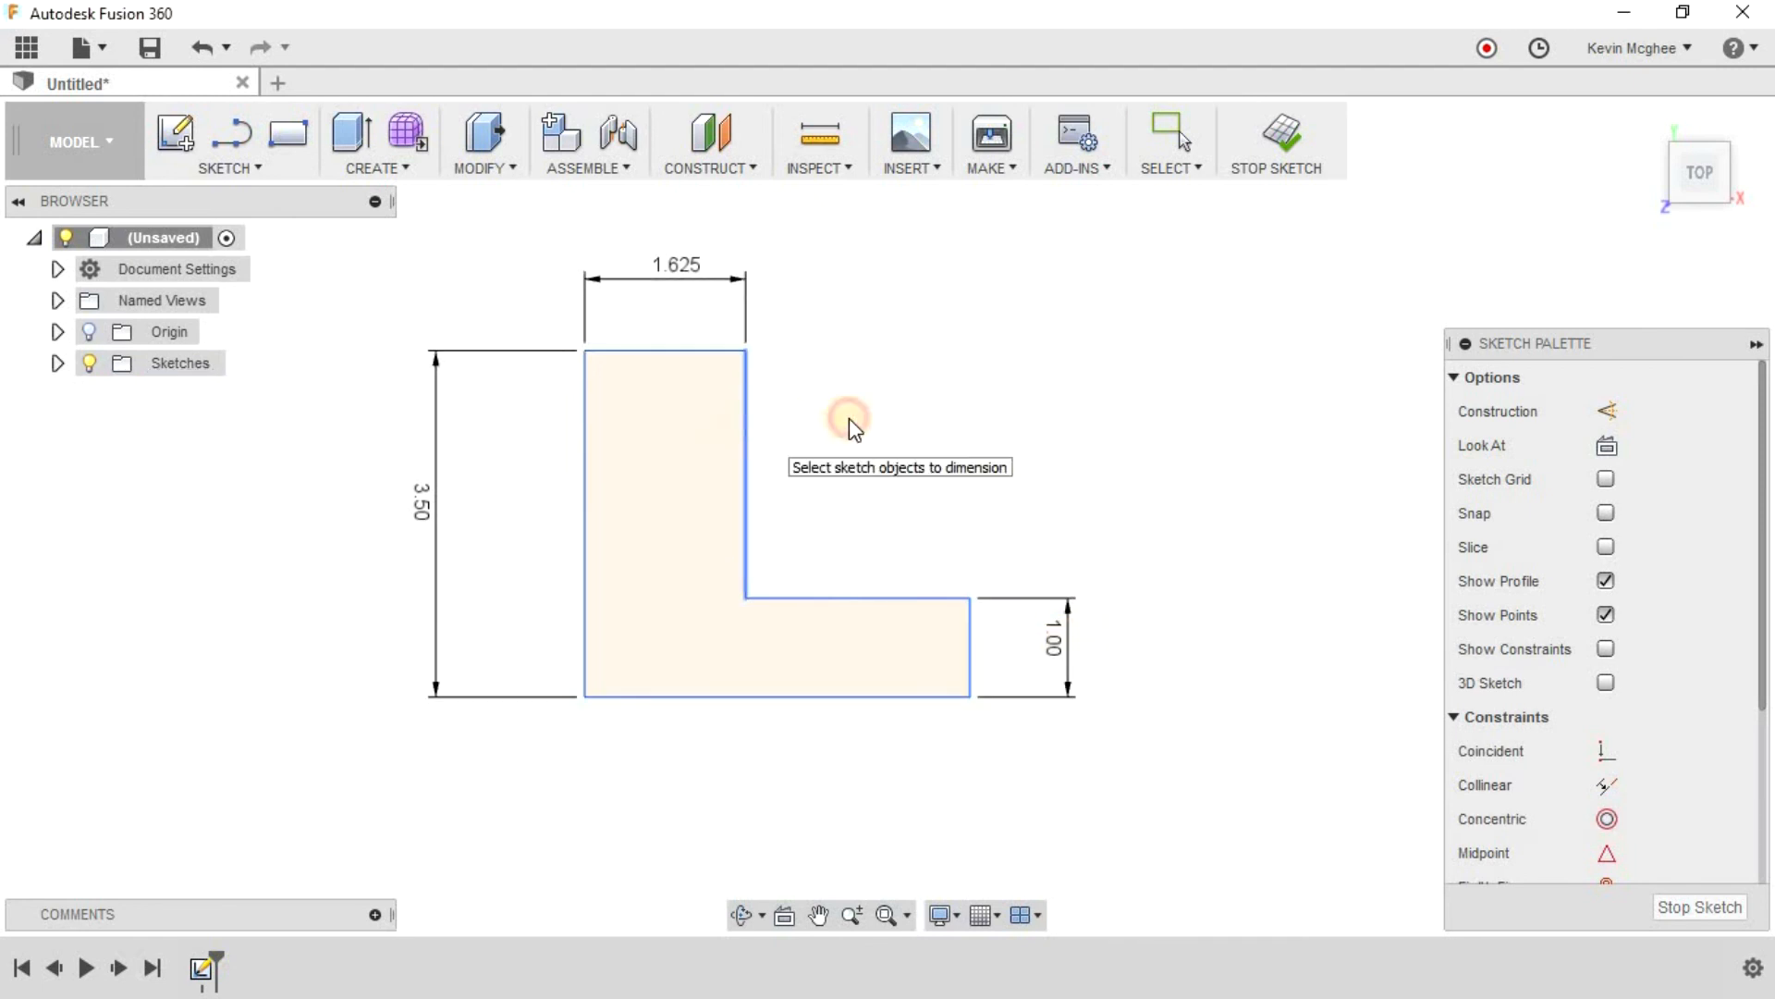
{"action": "key", "text": "Escape"}
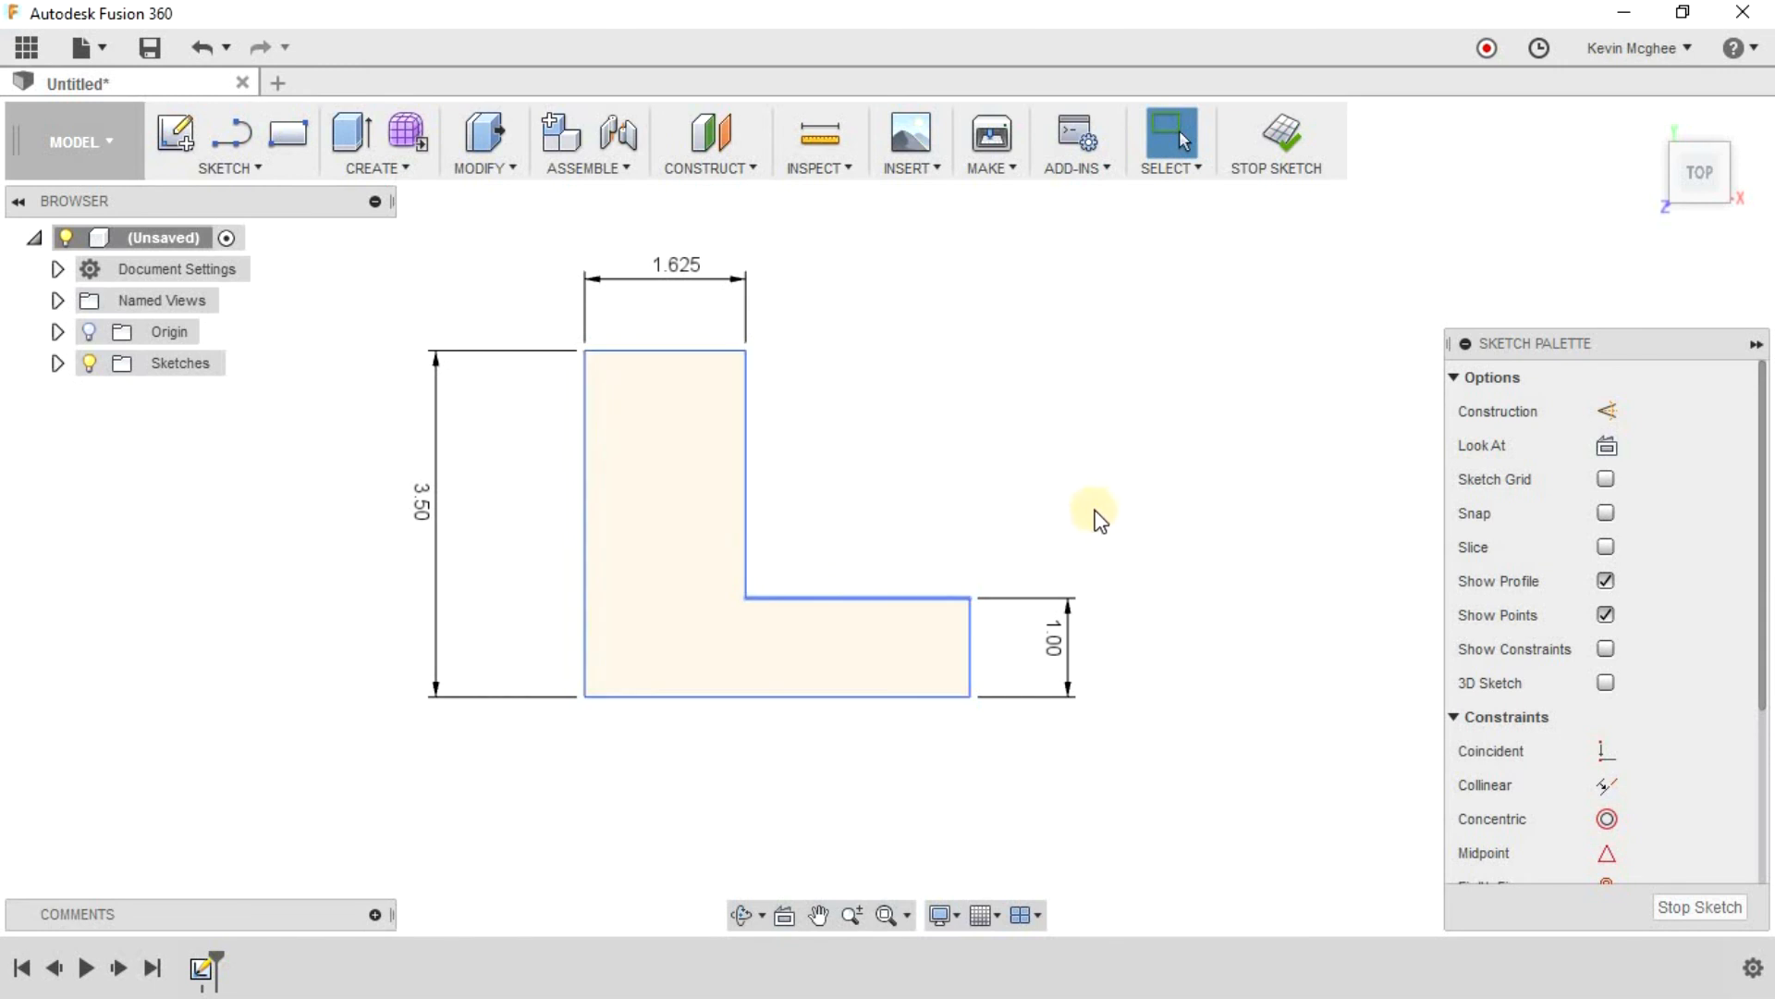
Step: Move the foot's horizontal edges up and down to test how the dimensioned profile still moves, leaving it slightly lower
{"action": "mouse_move", "coordinate": [901, 527]}
{"action": "left_mouse_down"}
{"action": "mouse_move", "coordinate": [888, 677]}
{"action": "mouse_move", "coordinate": [927, 586]}
{"action": "left_mouse_up"}
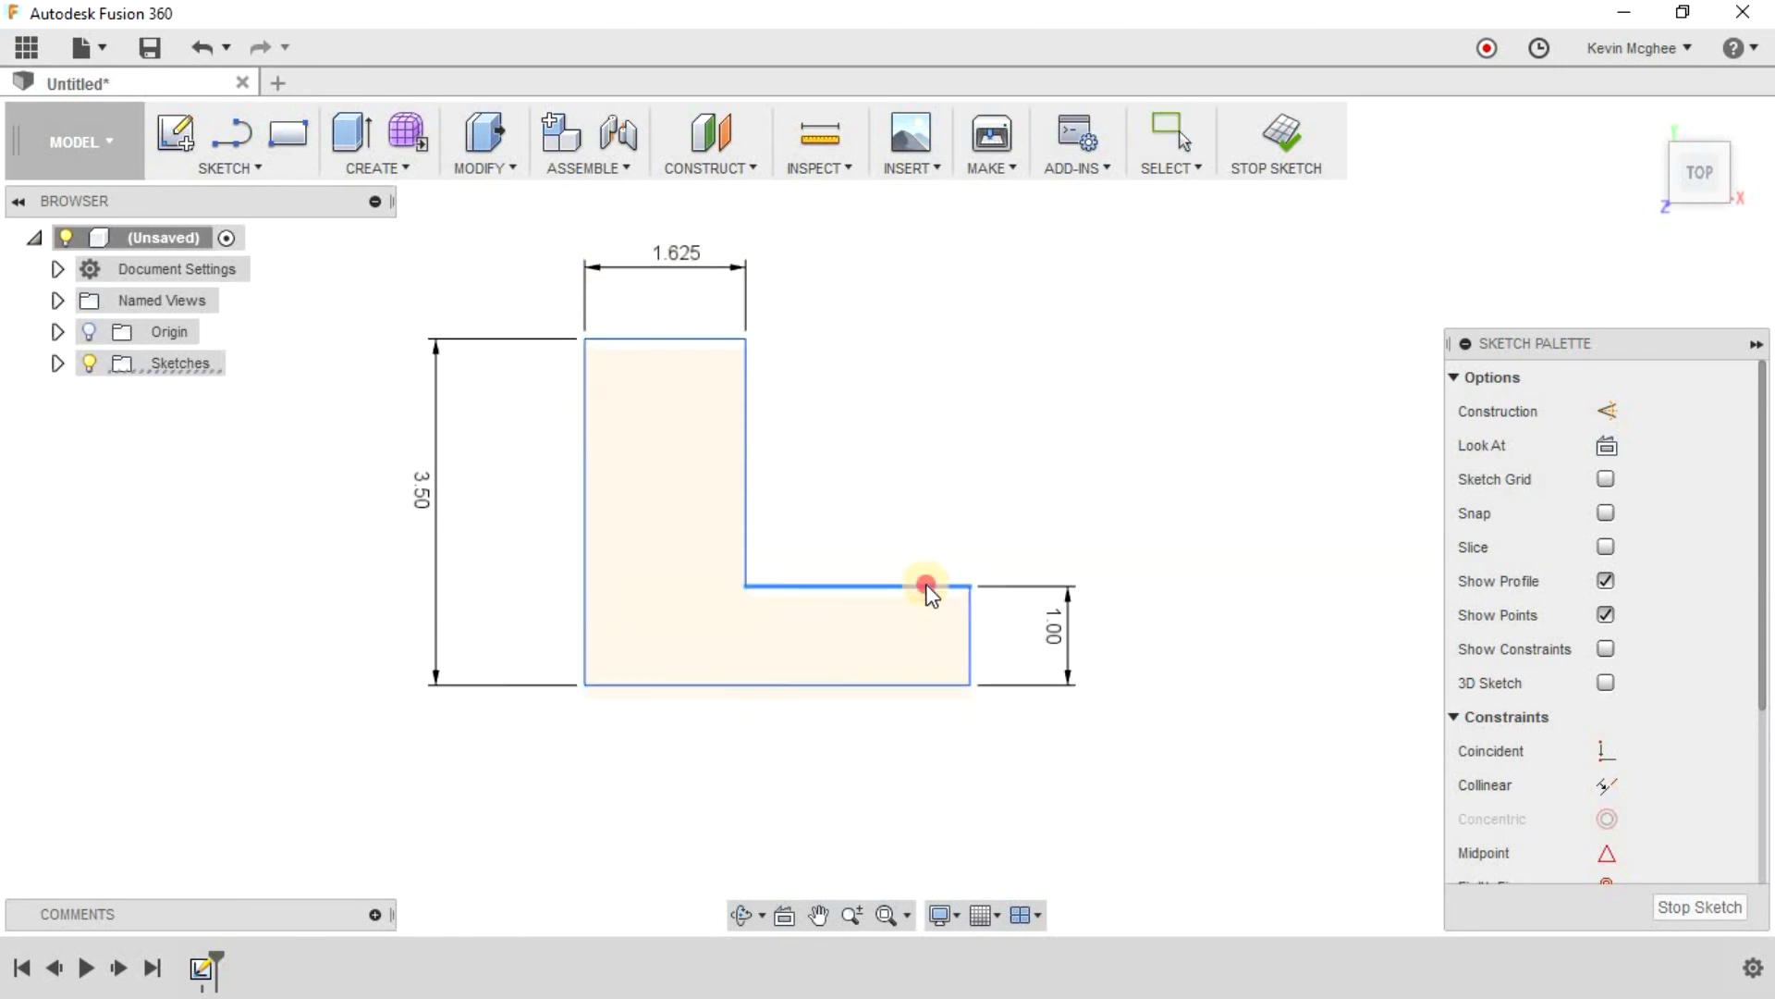
{"action": "left_click", "coordinate": [905, 672]}
{"action": "left_click", "coordinate": [912, 716]}
{"action": "mouse_move", "coordinate": [917, 685]}
{"action": "left_mouse_down"}
{"action": "mouse_move", "coordinate": [912, 741]}
{"action": "mouse_move", "coordinate": [956, 674]}
{"action": "mouse_move", "coordinate": [818, 667]}
{"action": "mouse_move", "coordinate": [975, 659]}
{"action": "left_mouse_up"}
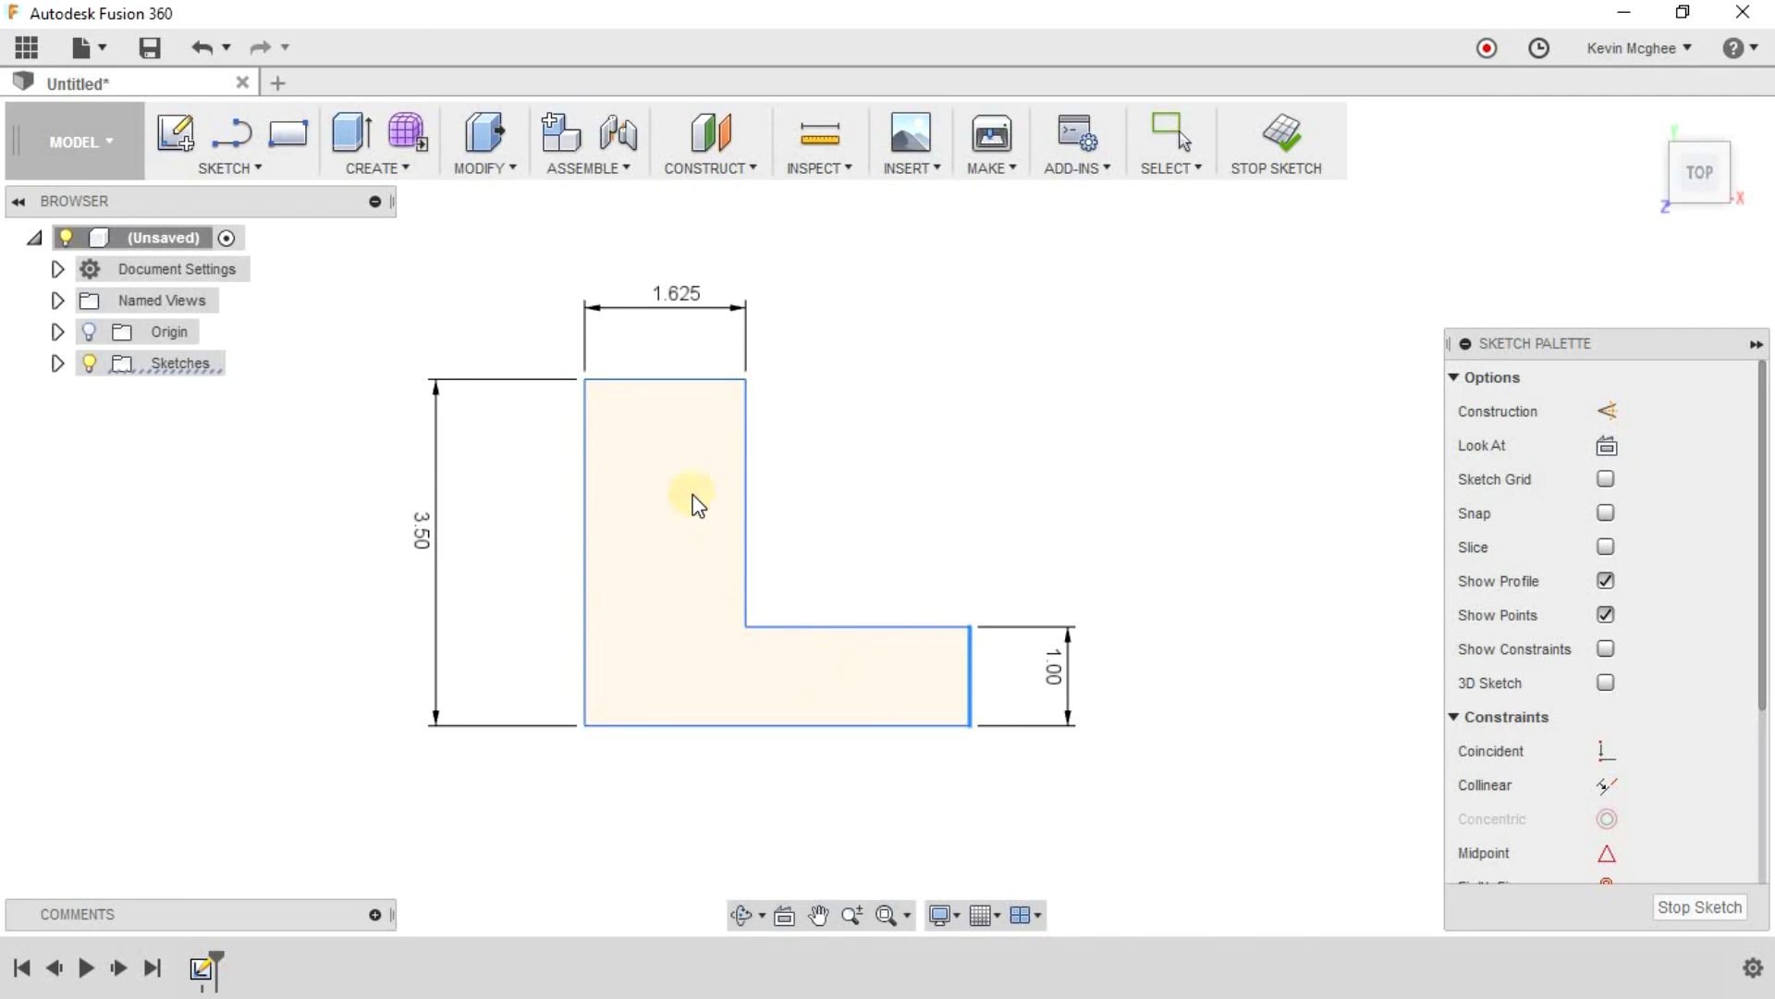
Step: Add a sketch dimension of 2 in to the inner horizontal edge above the L's foot
{"action": "left_click", "coordinate": [880, 628]}
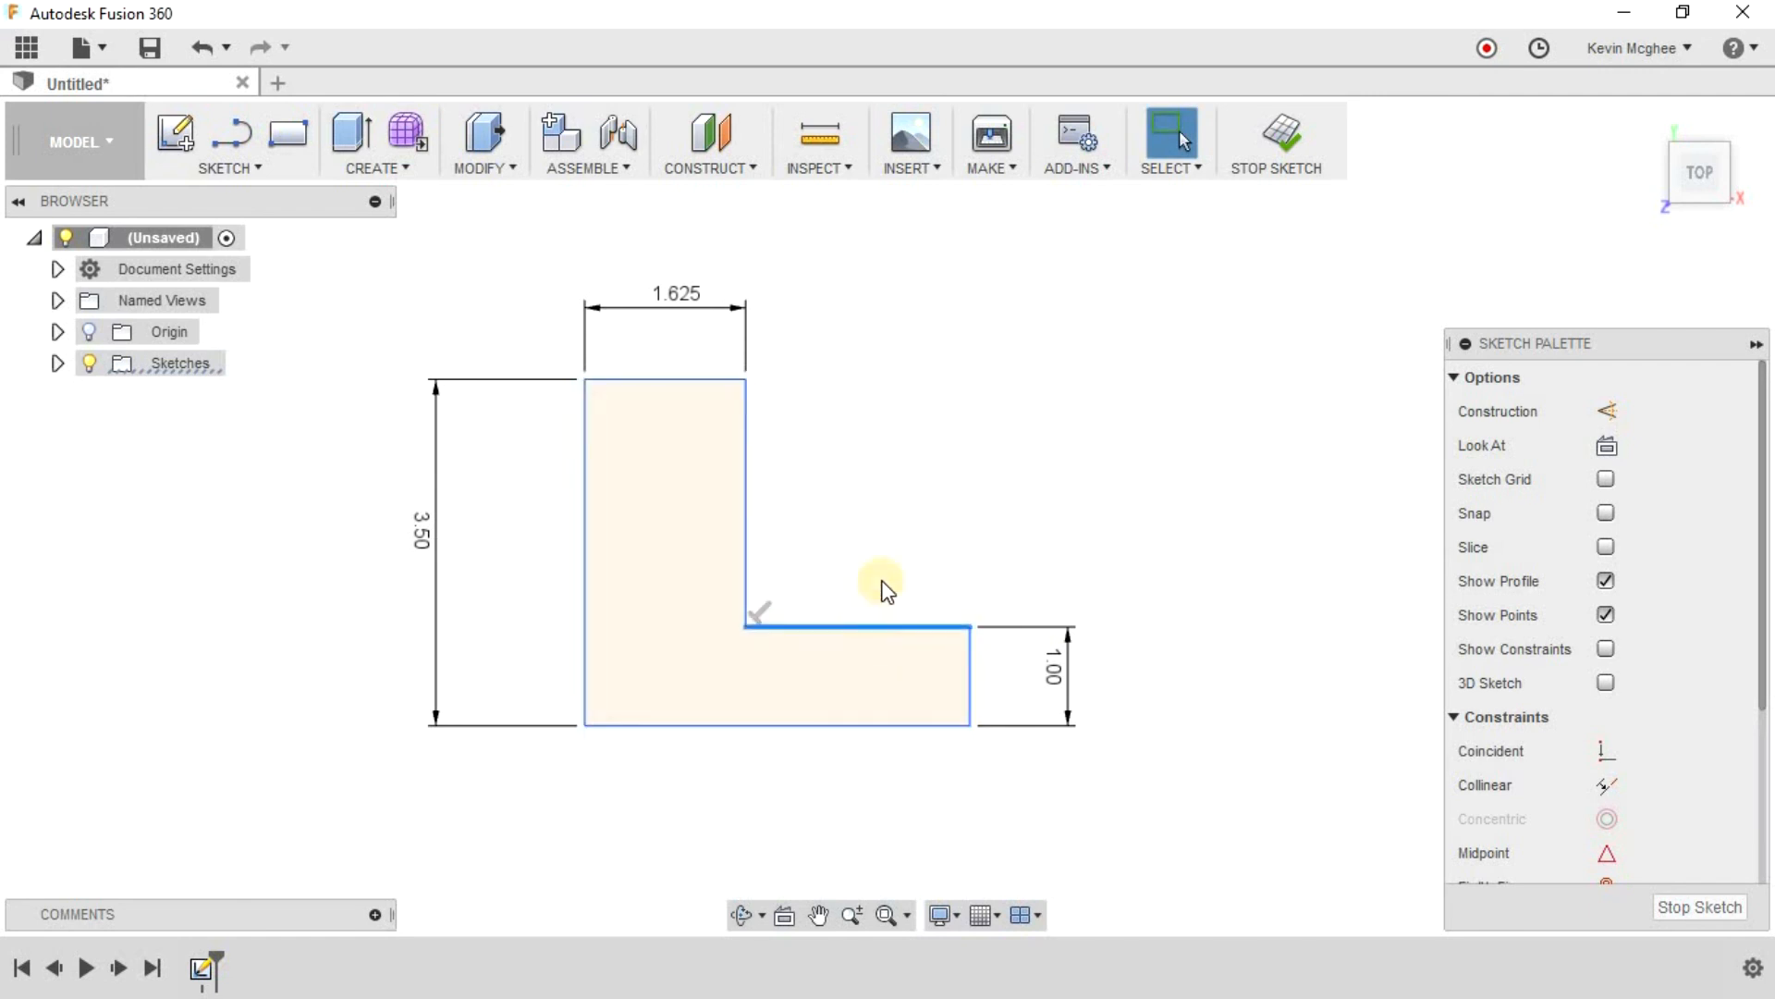
{"action": "left_click", "coordinate": [889, 526]}
{"action": "key", "text": "d"}
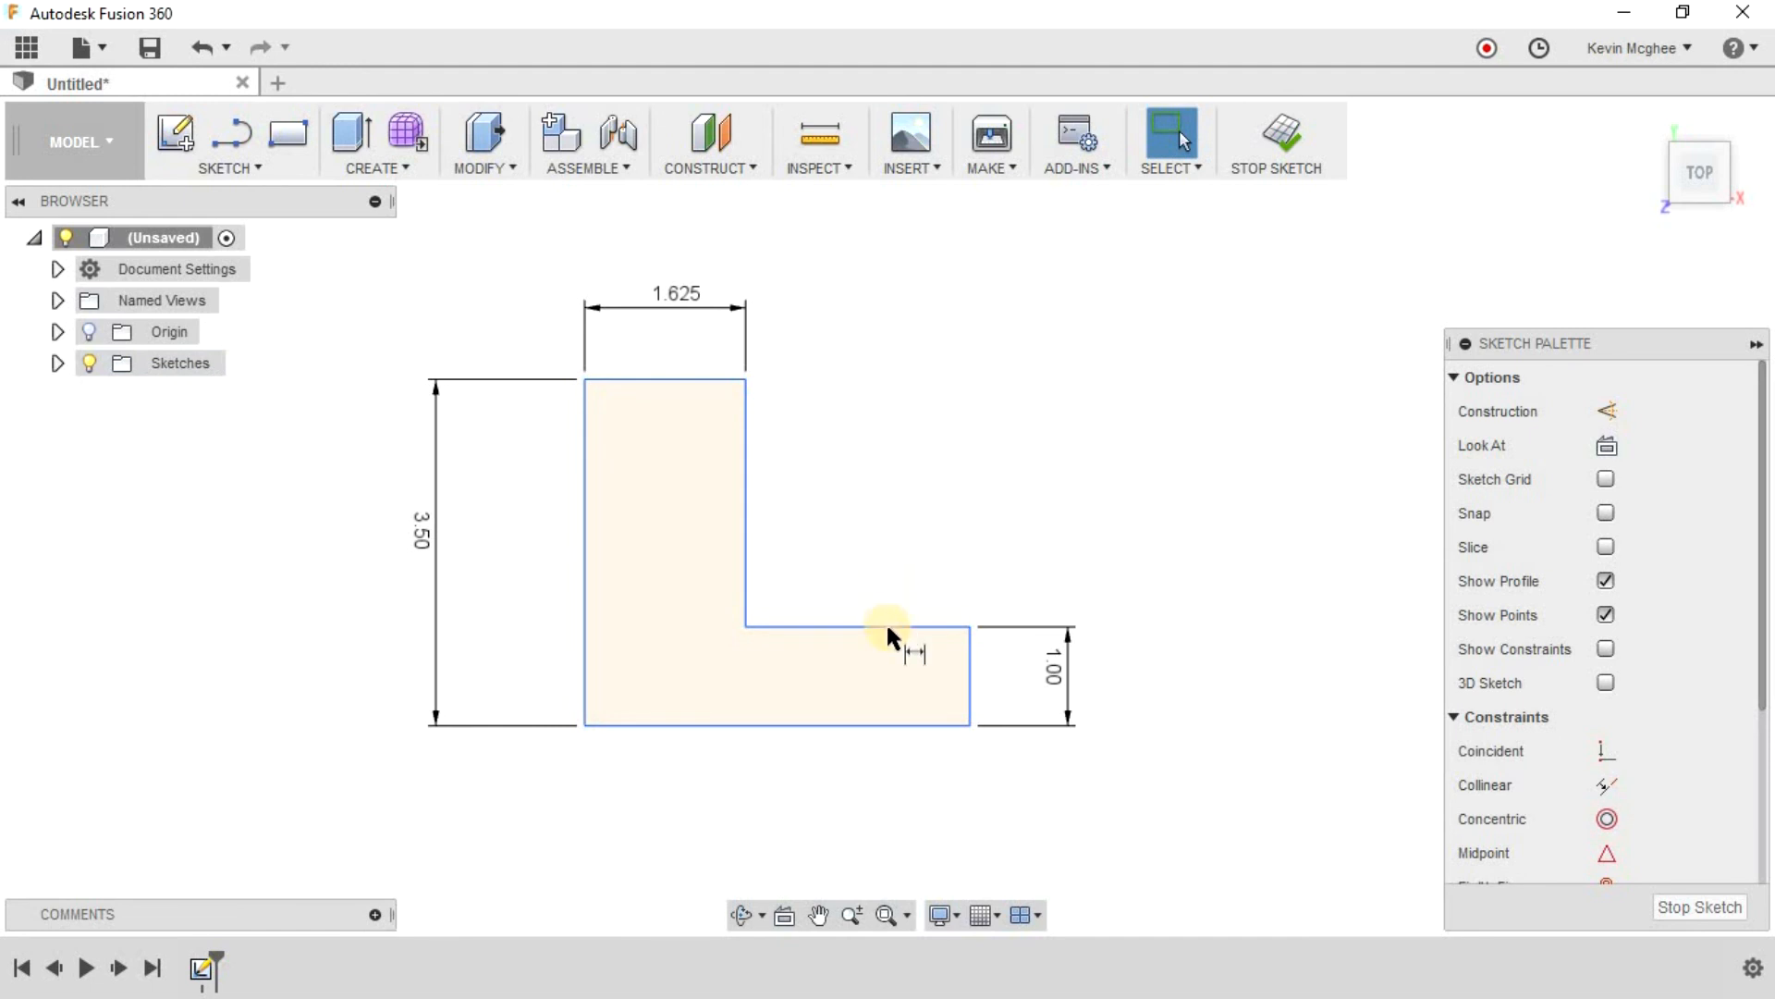
{"action": "left_click", "coordinate": [889, 627]}
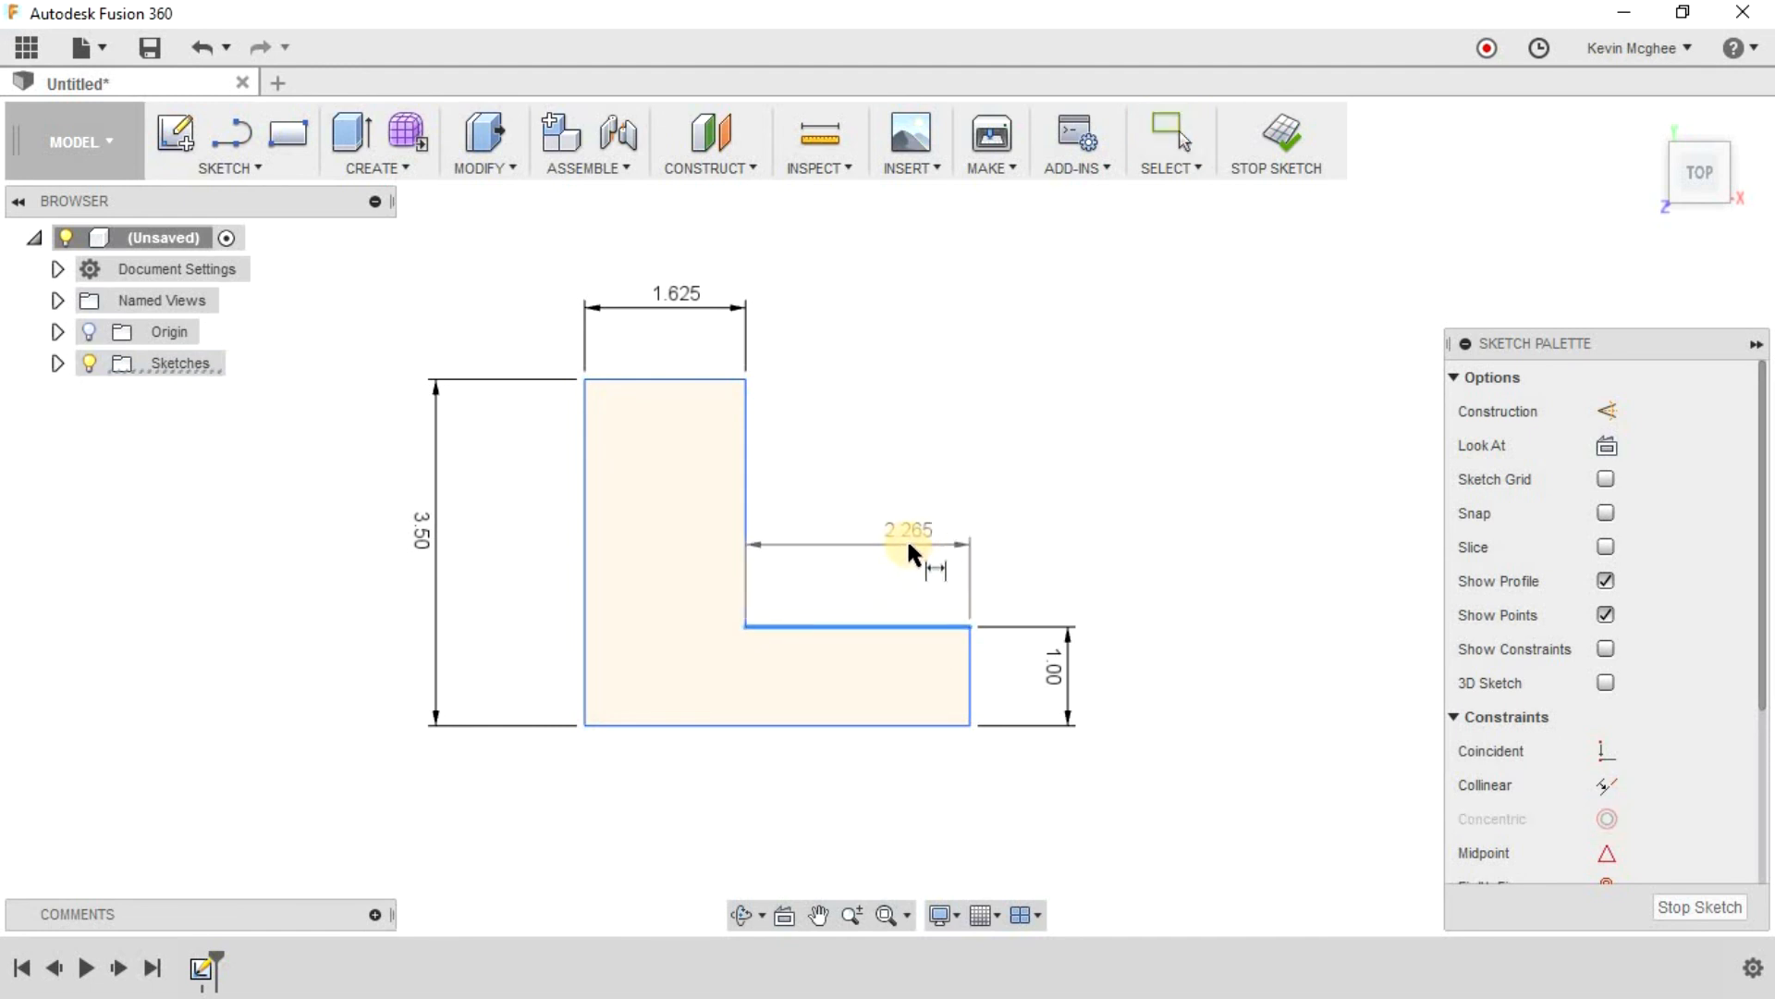
{"action": "left_click", "coordinate": [910, 548]}
{"action": "type", "text": "2"}
{"action": "key", "text": "Return"}
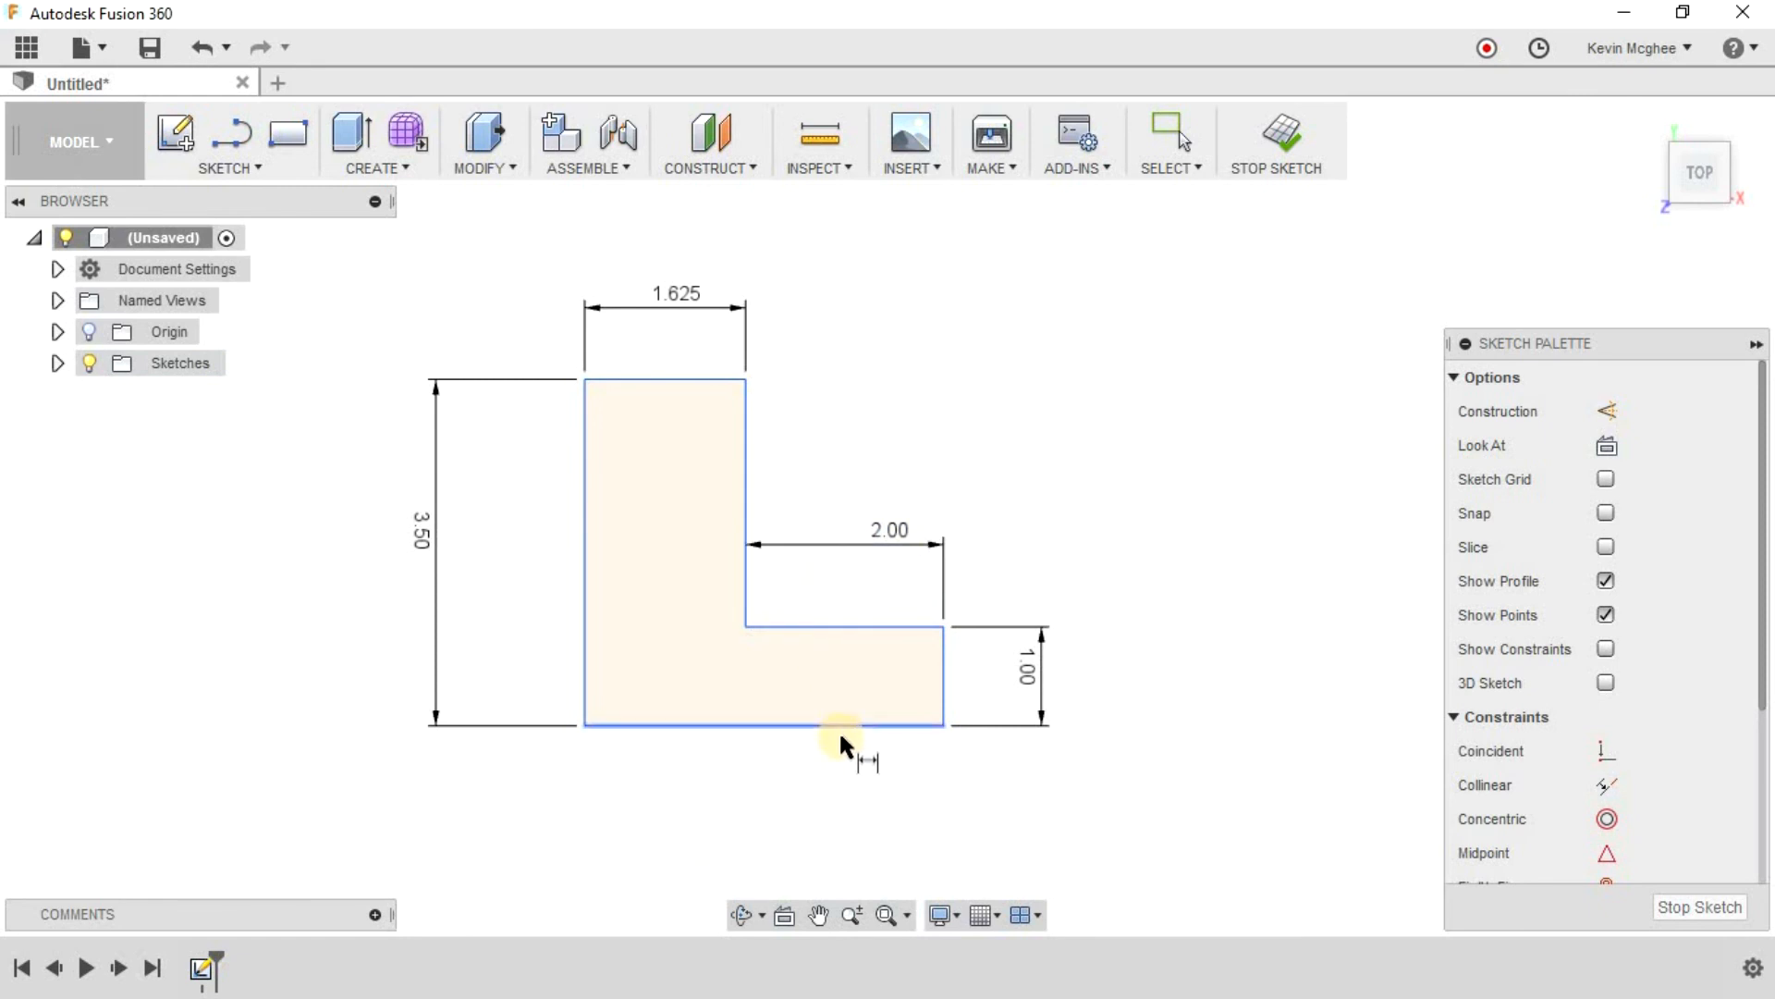
{"action": "key", "text": "Escape"}
Step: Pull on several edges of the L profile to test its freedom, leaving the whole shape slightly shifted
{"action": "mouse_move", "coordinate": [862, 726]}
{"action": "left_mouse_down"}
{"action": "mouse_move", "coordinate": [873, 758]}
{"action": "mouse_move", "coordinate": [884, 687]}
{"action": "mouse_move", "coordinate": [930, 621]}
{"action": "mouse_move", "coordinate": [942, 640]}
{"action": "mouse_move", "coordinate": [929, 654]}
{"action": "mouse_move", "coordinate": [903, 622]}
{"action": "mouse_move", "coordinate": [901, 584]}
{"action": "mouse_move", "coordinate": [881, 647]}
{"action": "left_mouse_up"}
{"action": "mouse_move", "coordinate": [733, 482]}
{"action": "left_mouse_down"}
{"action": "mouse_move", "coordinate": [773, 488]}
{"action": "mouse_move", "coordinate": [762, 472]}
{"action": "left_mouse_up"}
{"action": "left_click_drag", "start_coordinate": [707, 394], "coordinate": [713, 428]}
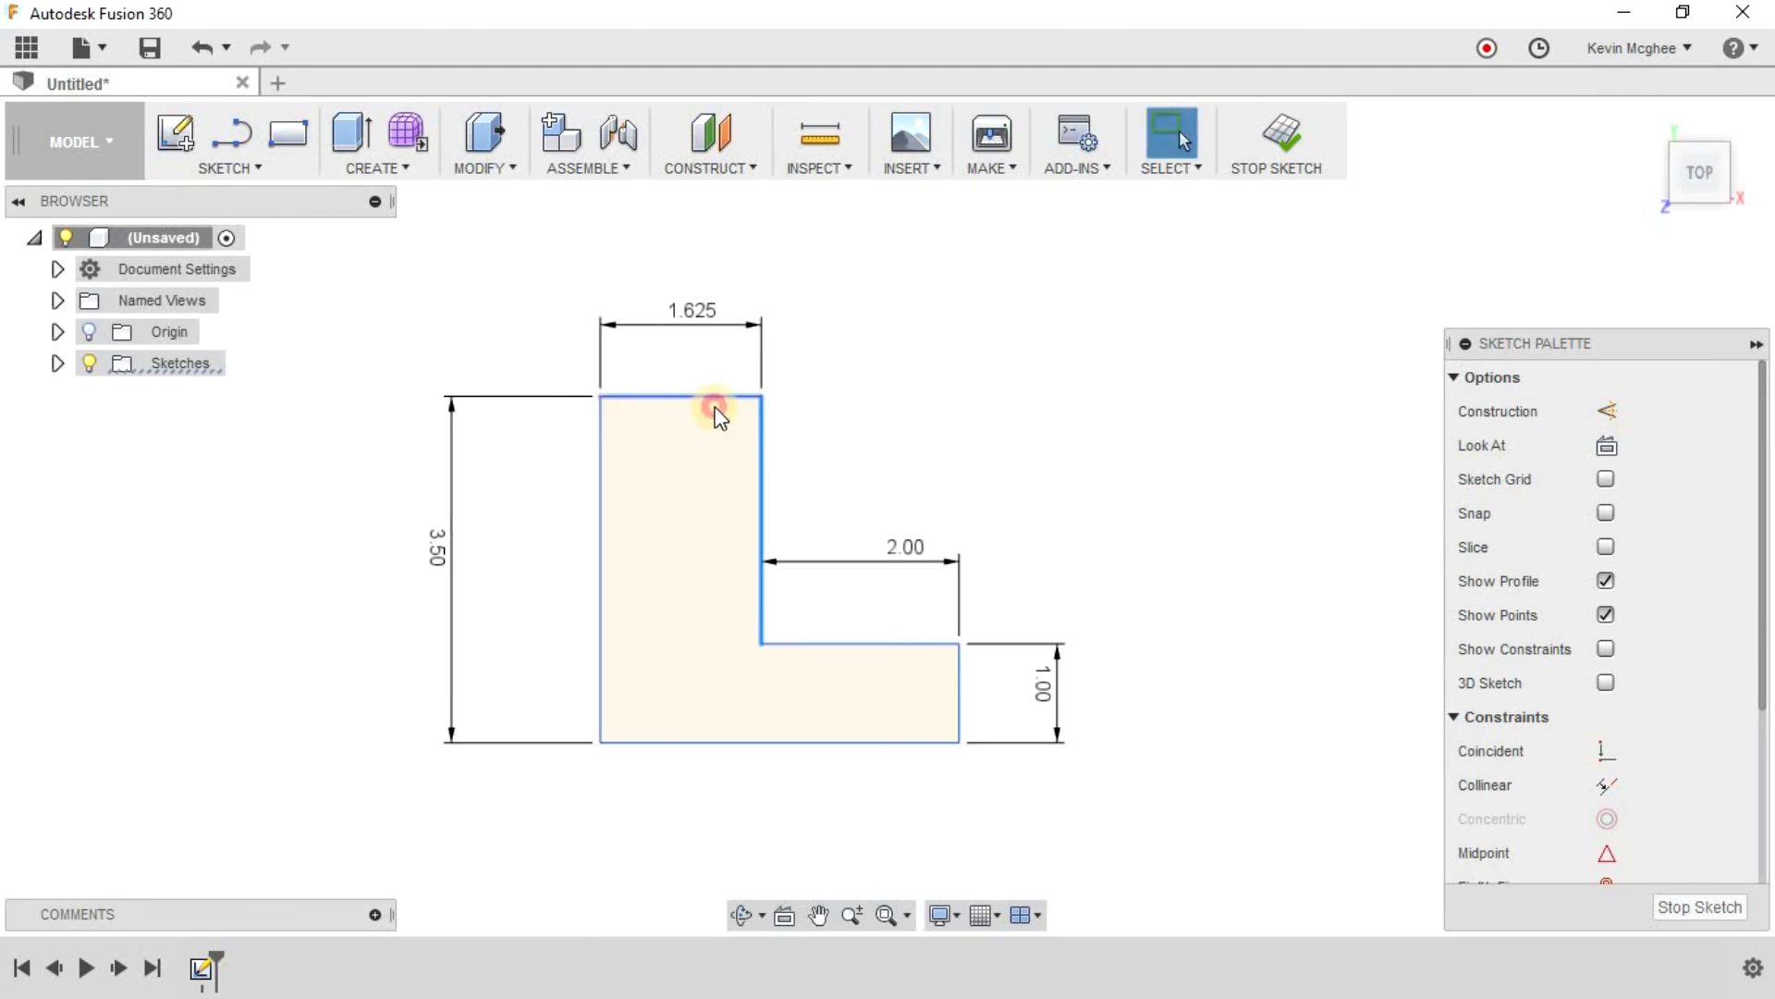
{"action": "left_click", "coordinate": [669, 525]}
{"action": "left_click_drag", "start_coordinate": [669, 525], "coordinate": [693, 751]}
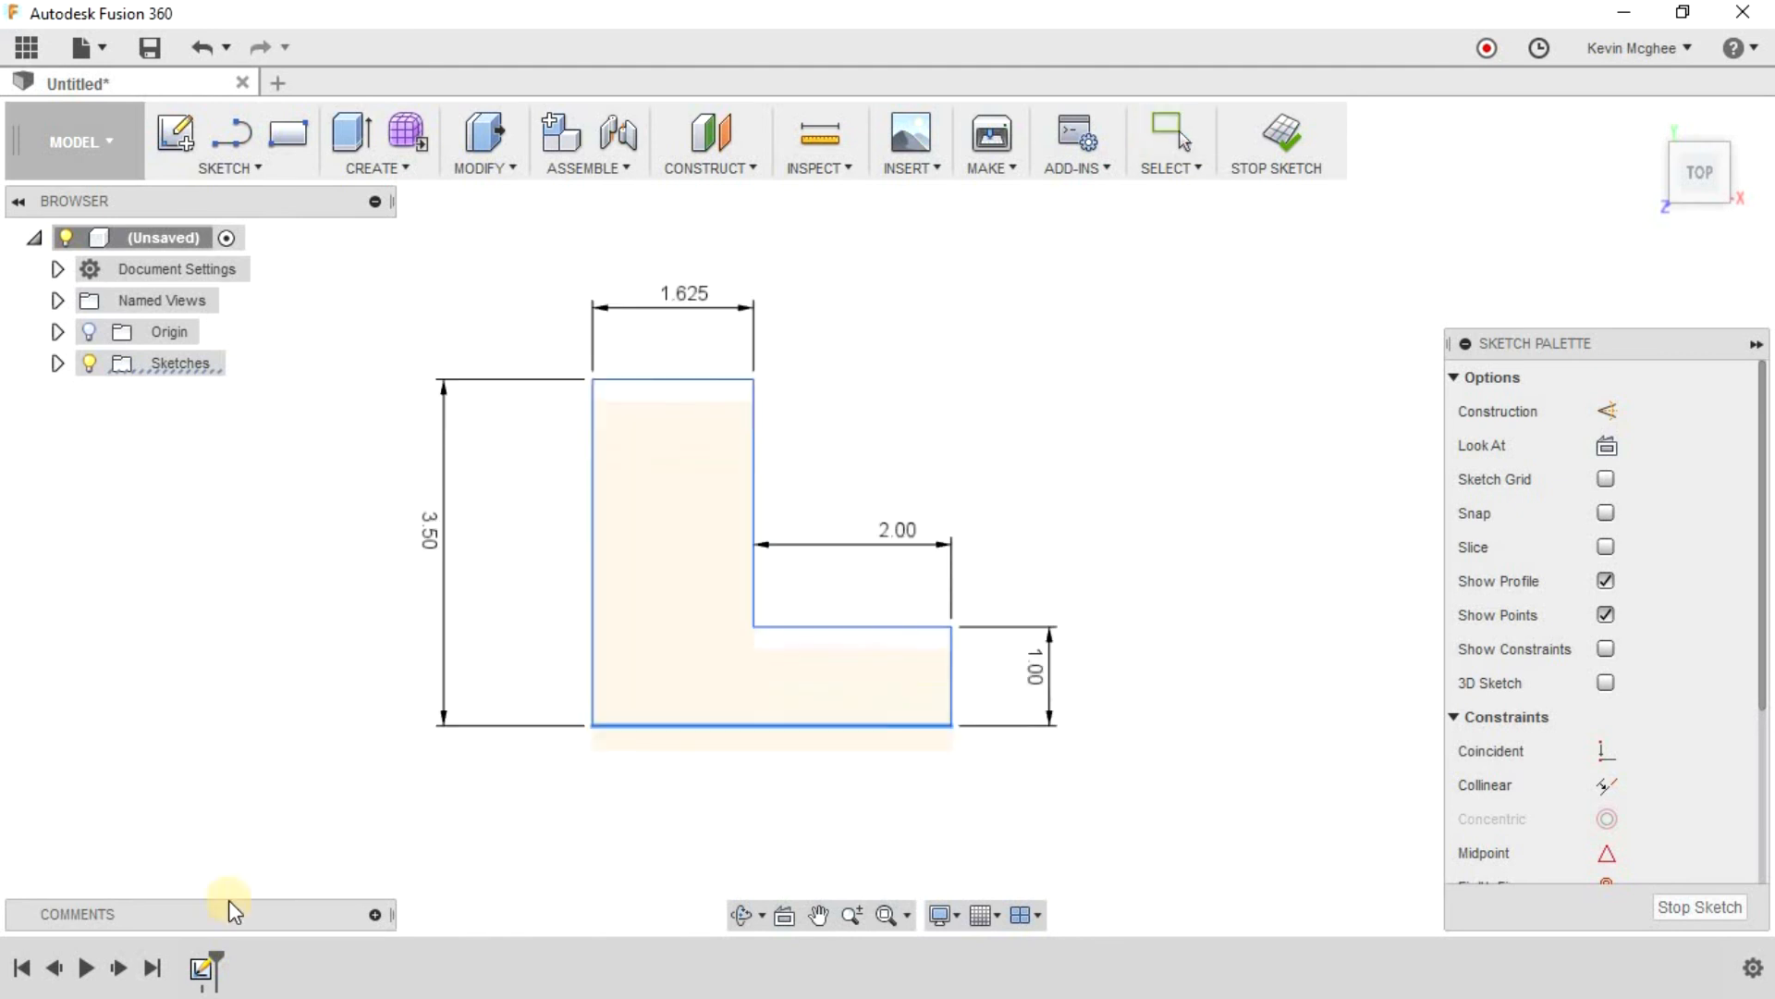
{"action": "left_click", "coordinate": [357, 866]}
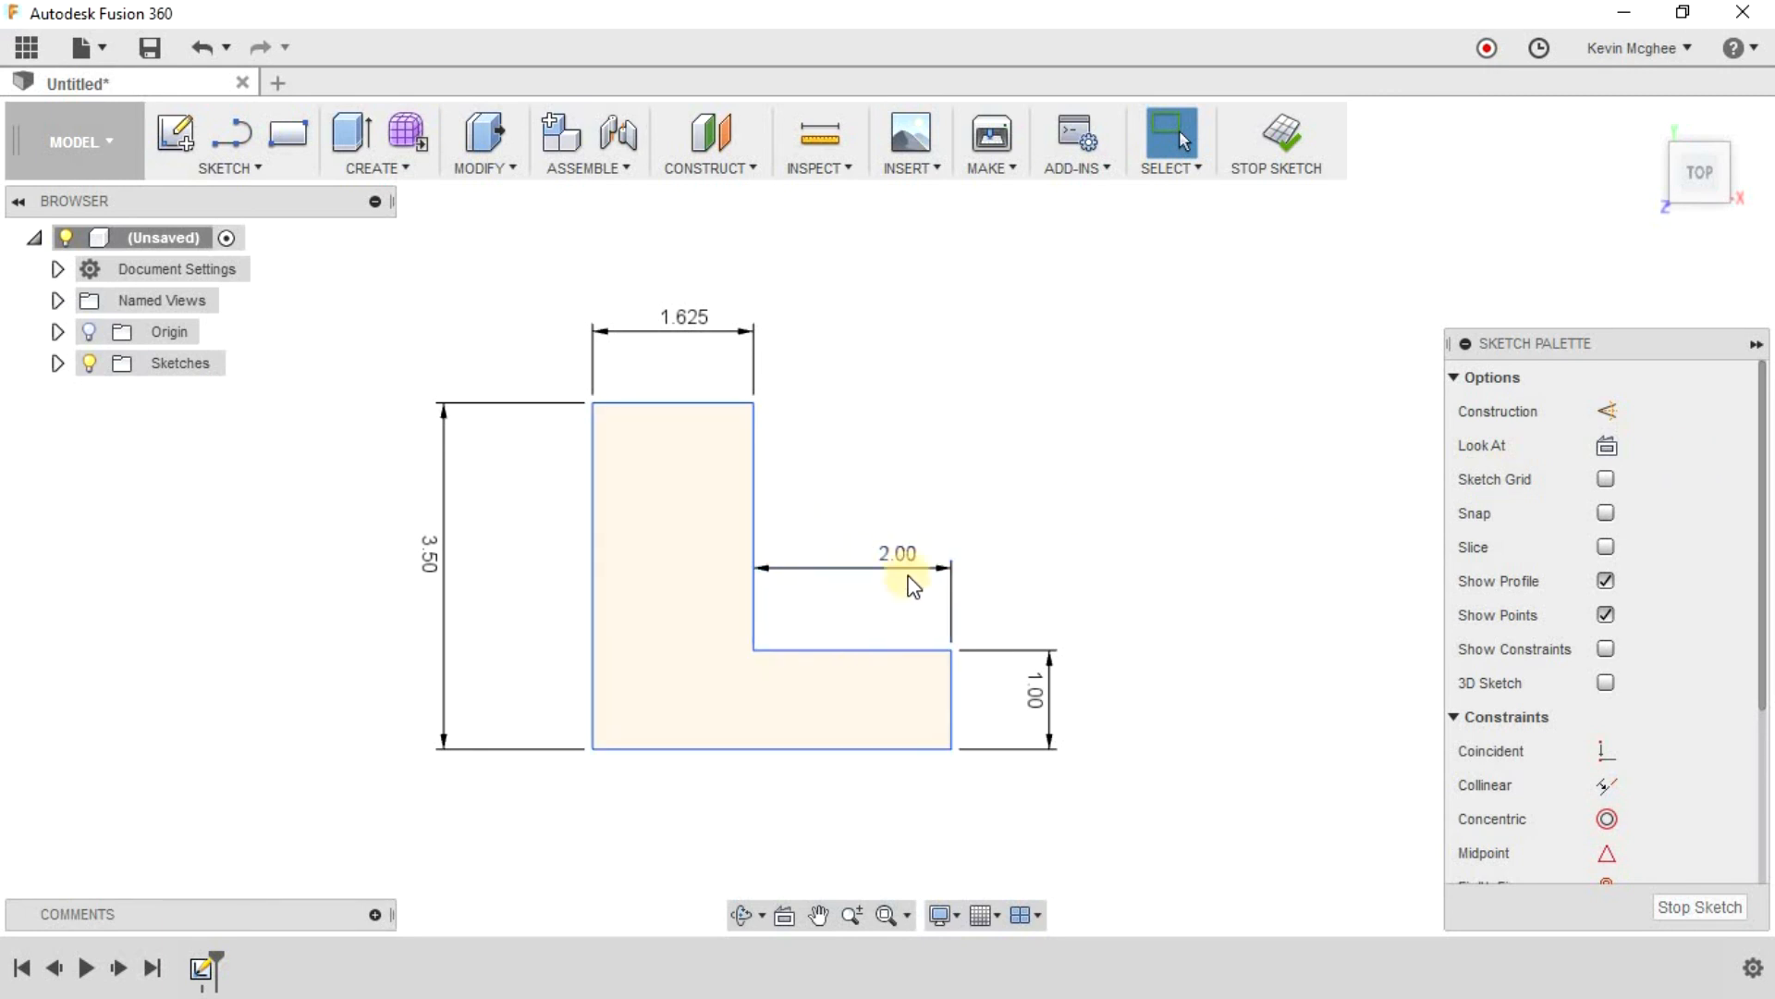
Step: Dimension the upright's inner vertical edge and accept it as a driven dimension beside the foot
{"action": "key", "text": "d"}
{"action": "left_click", "coordinate": [752, 497]}
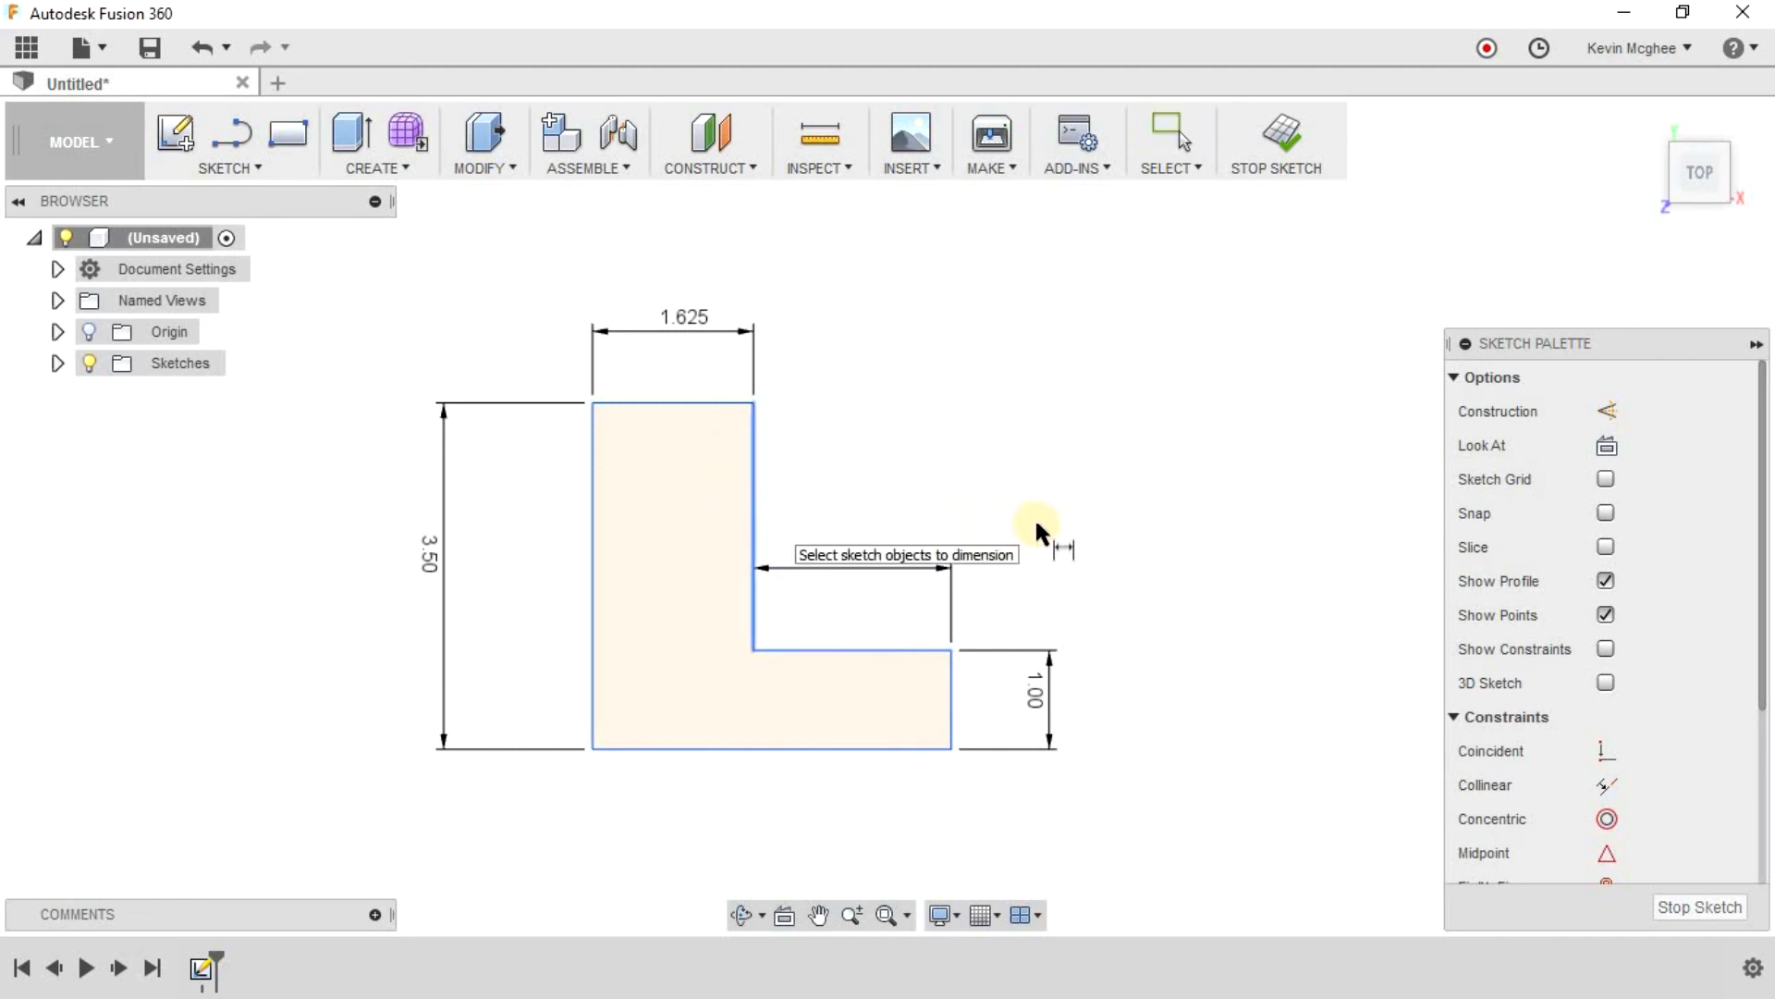
{"action": "left_click", "coordinate": [1083, 635]}
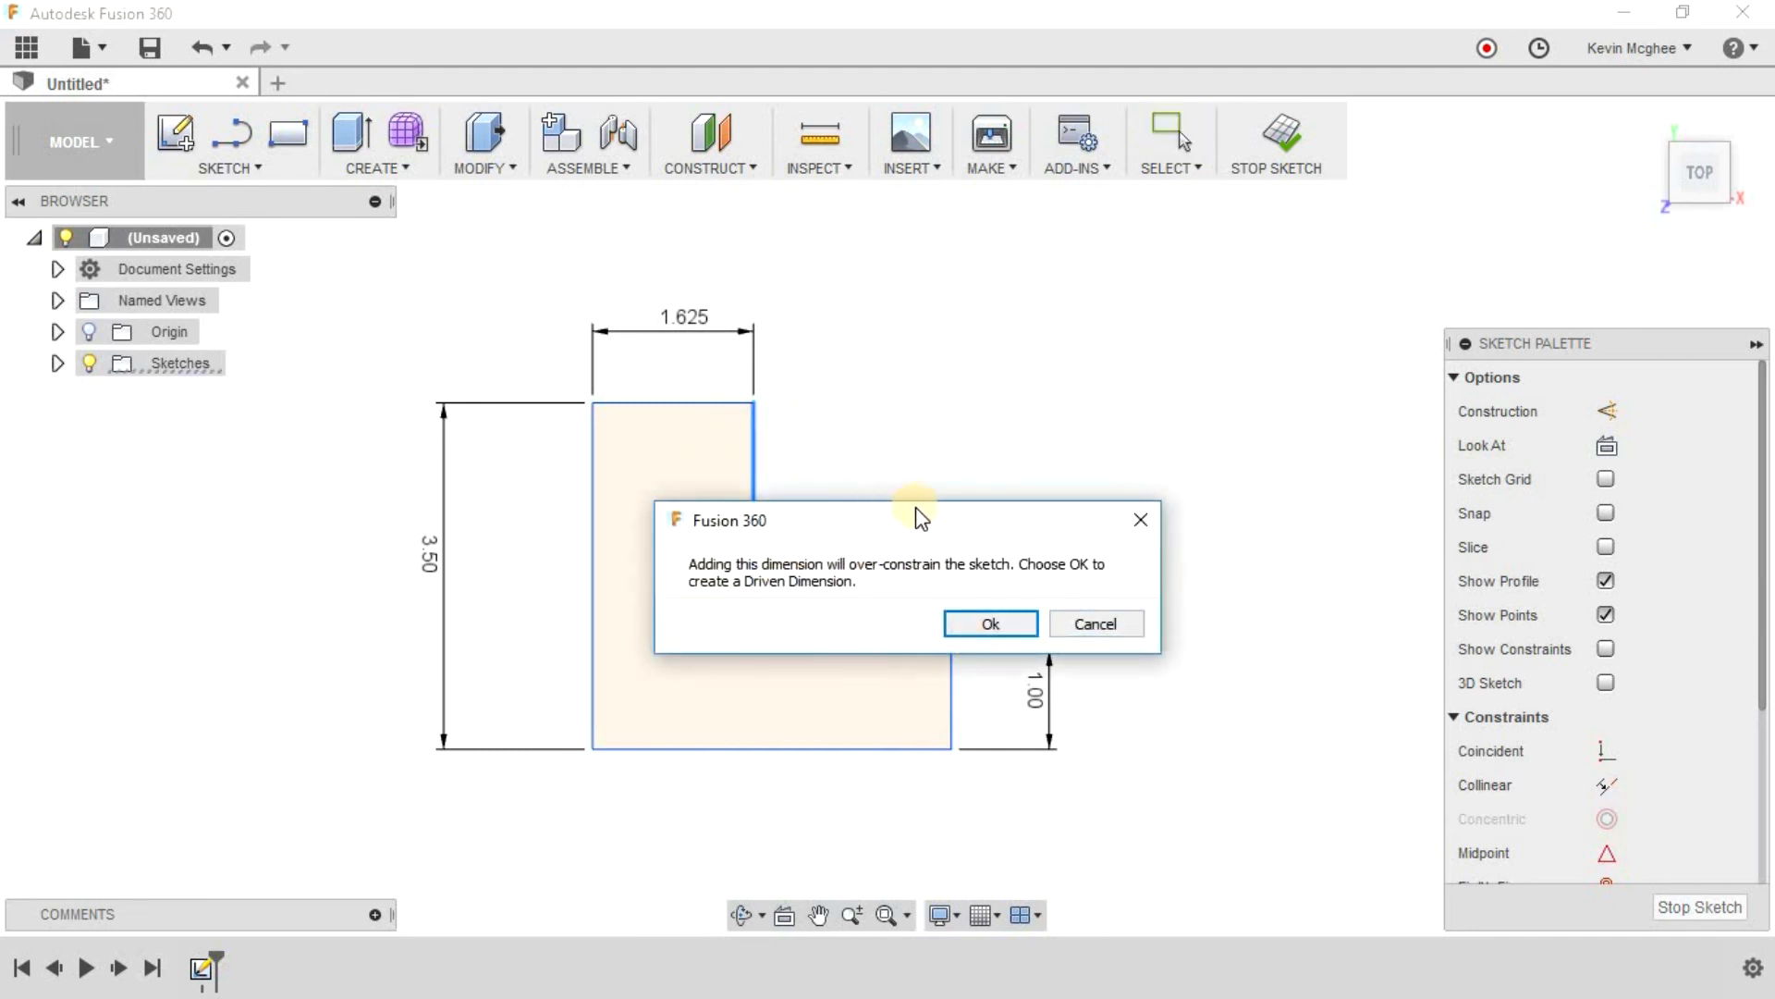
{"action": "left_click_drag", "start_coordinate": [947, 488], "coordinate": [1128, 270]}
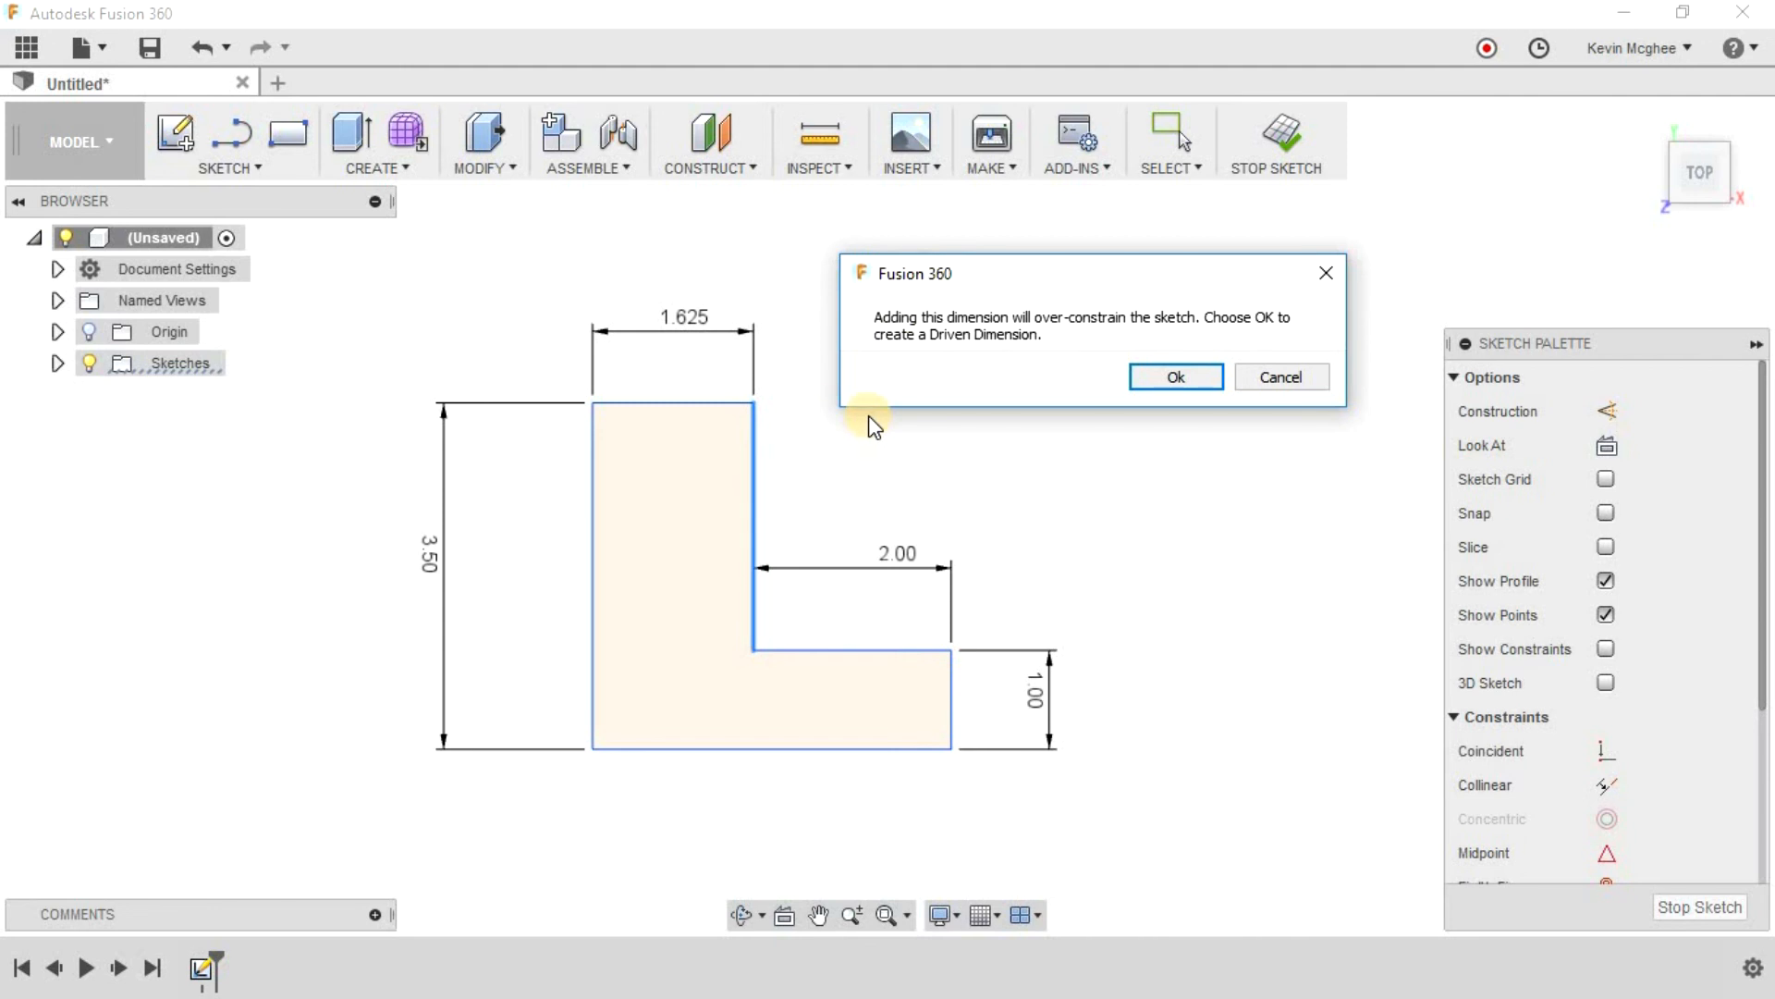
{"action": "left_click", "coordinate": [1196, 378]}
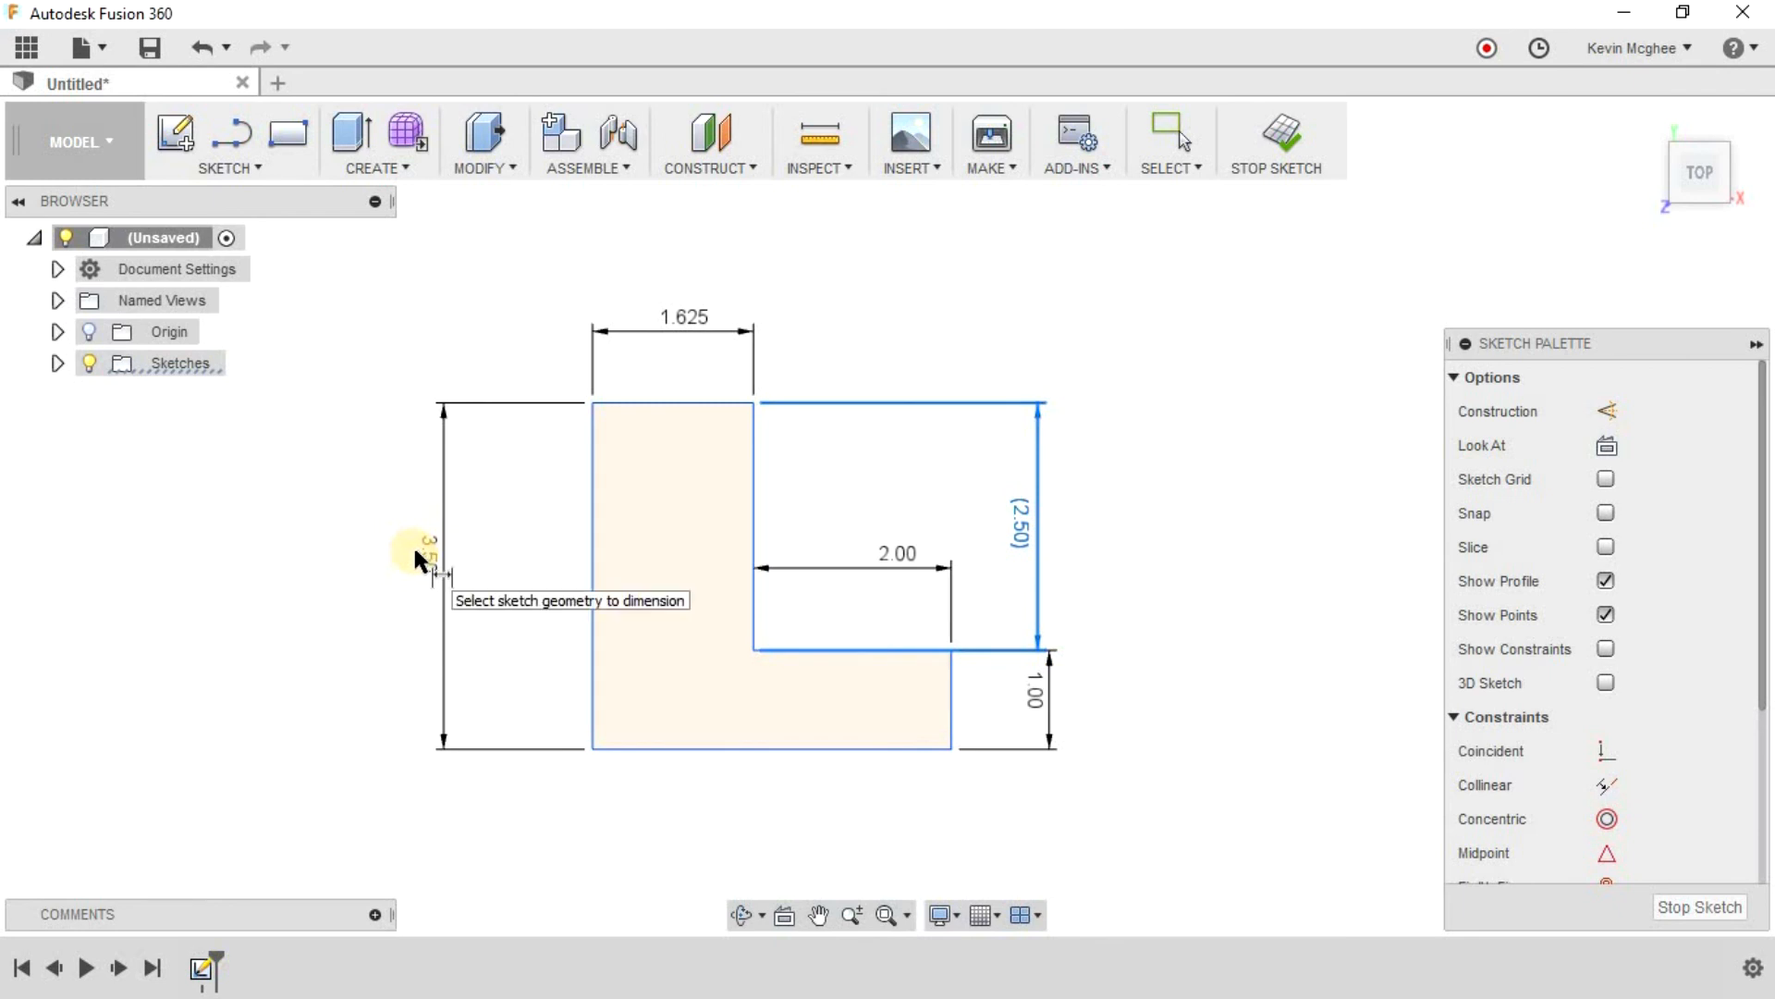
{"action": "key", "text": "Escape"}
Step: Delete the 3.50 in overall height dimension and add a driving 3.75 in dimension to the upright's inner vertical edge
{"action": "left_click", "coordinate": [436, 558]}
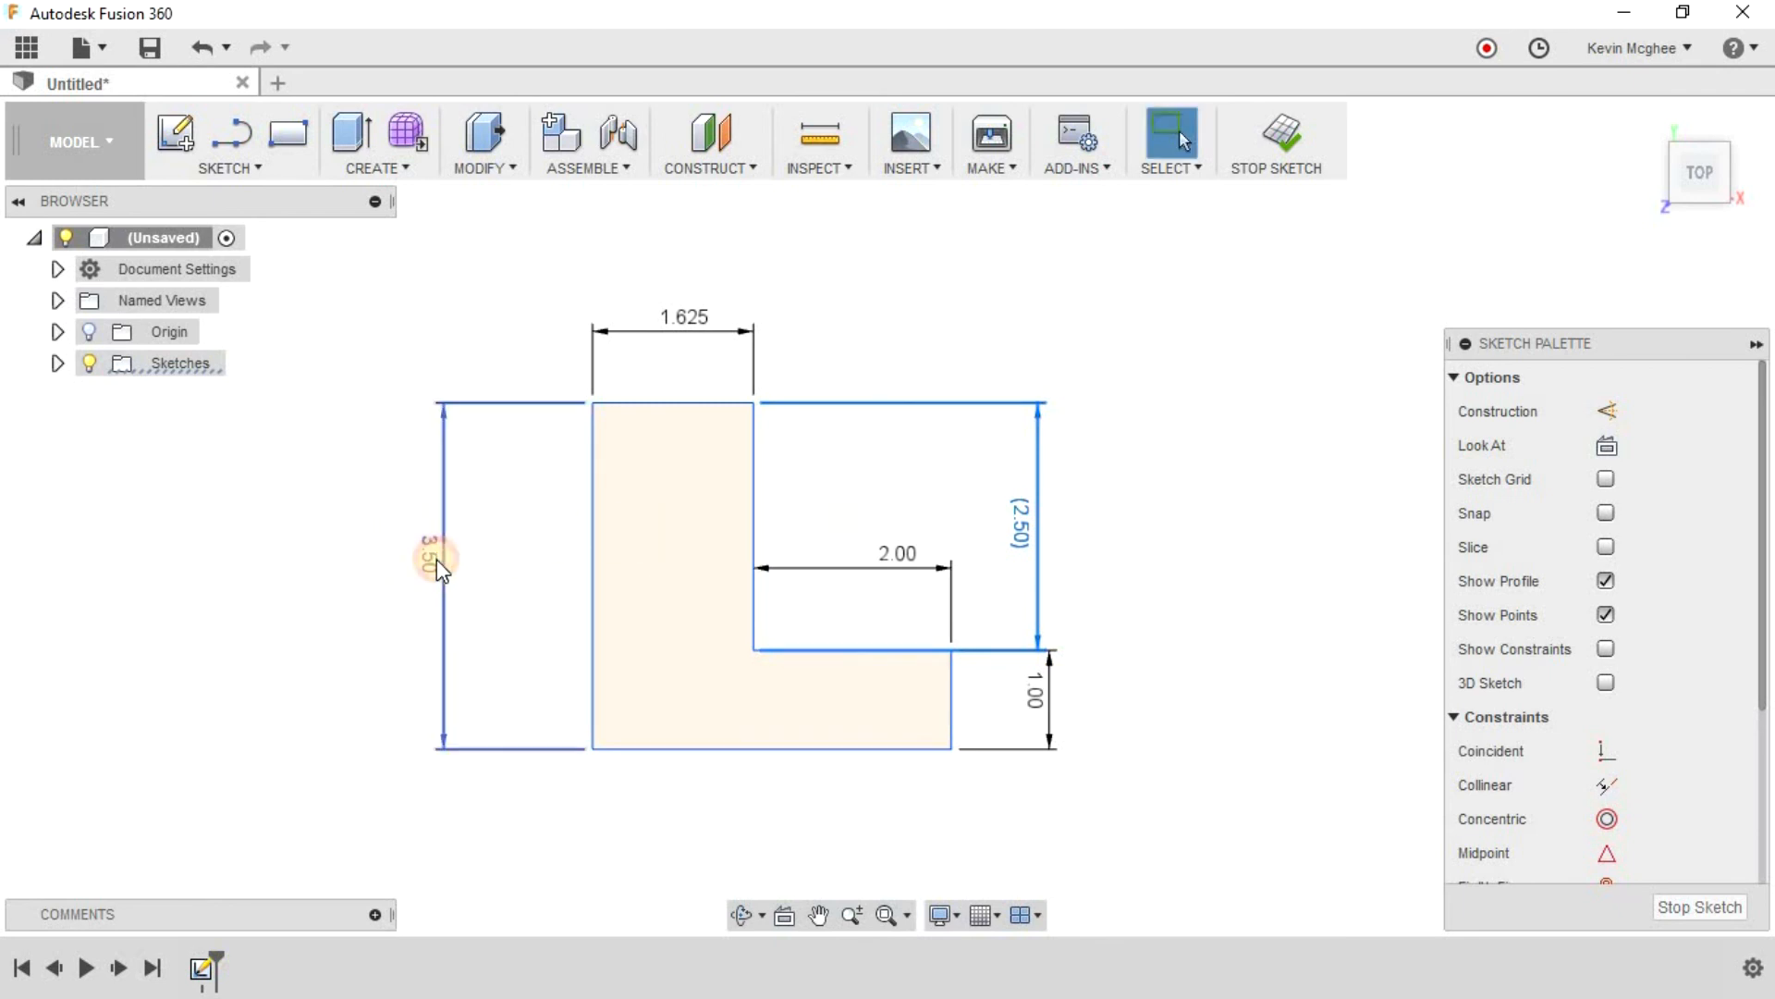
{"action": "key", "text": "Delete"}
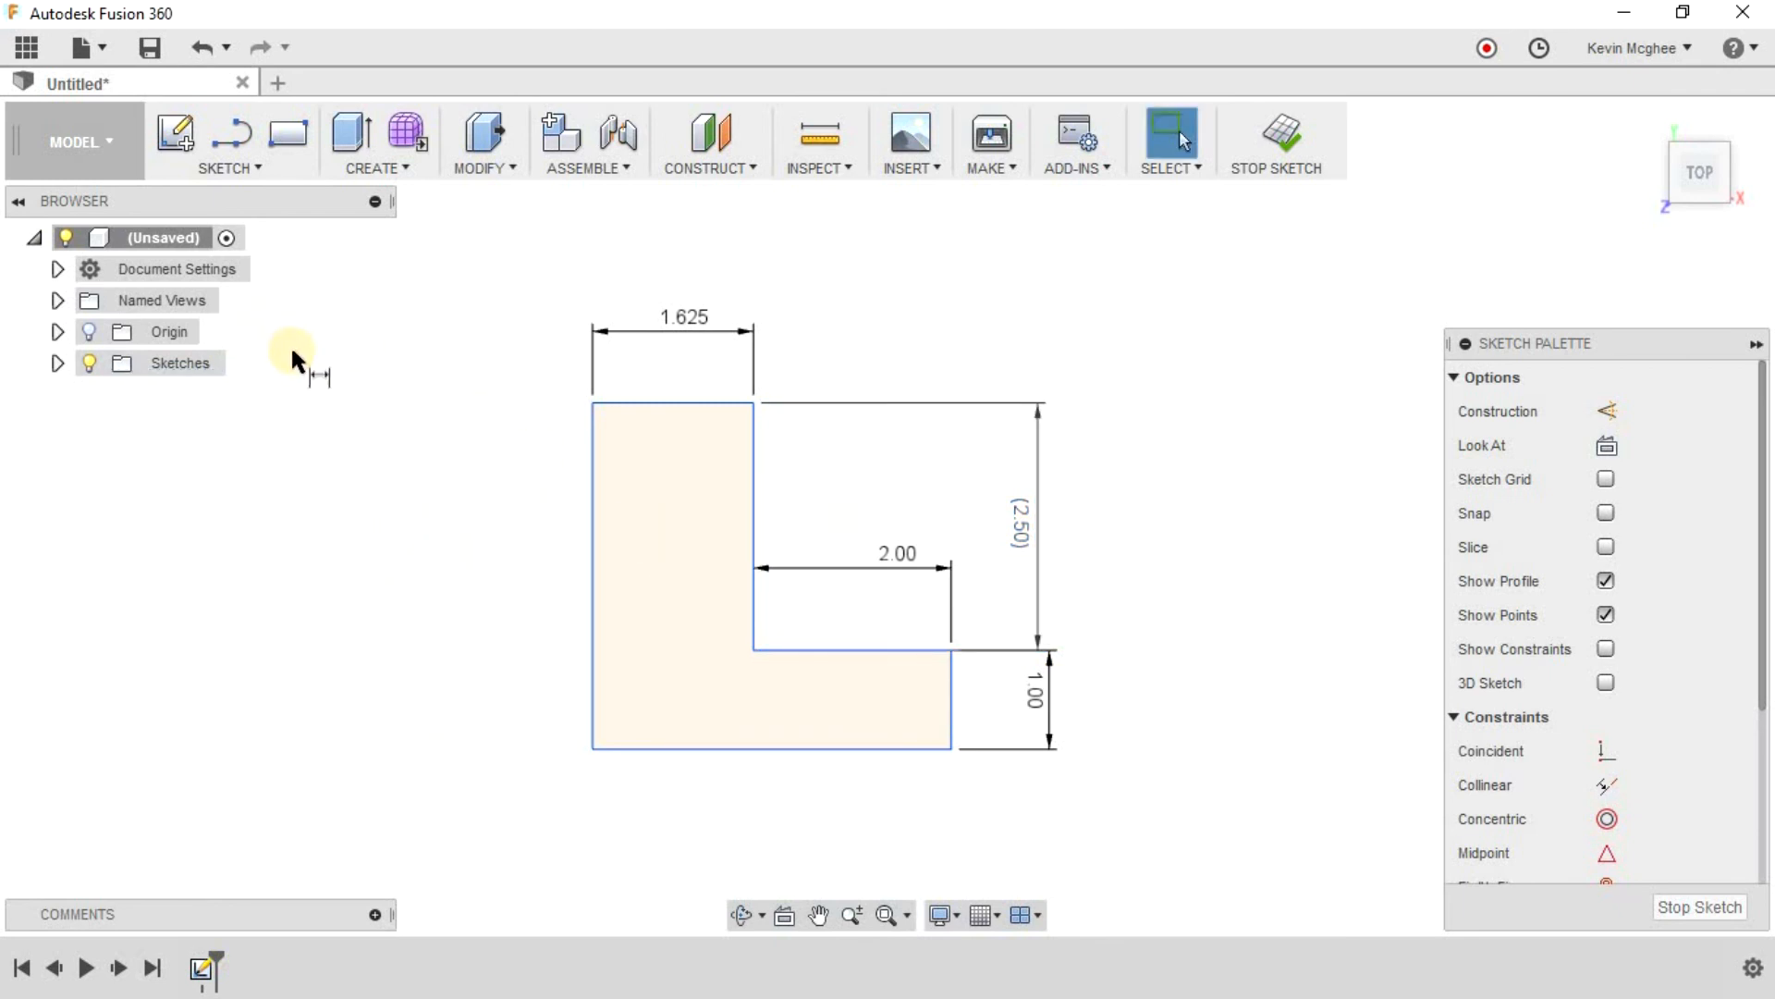
{"action": "left_click", "coordinate": [751, 480]}
{"action": "left_click", "coordinate": [1168, 554]}
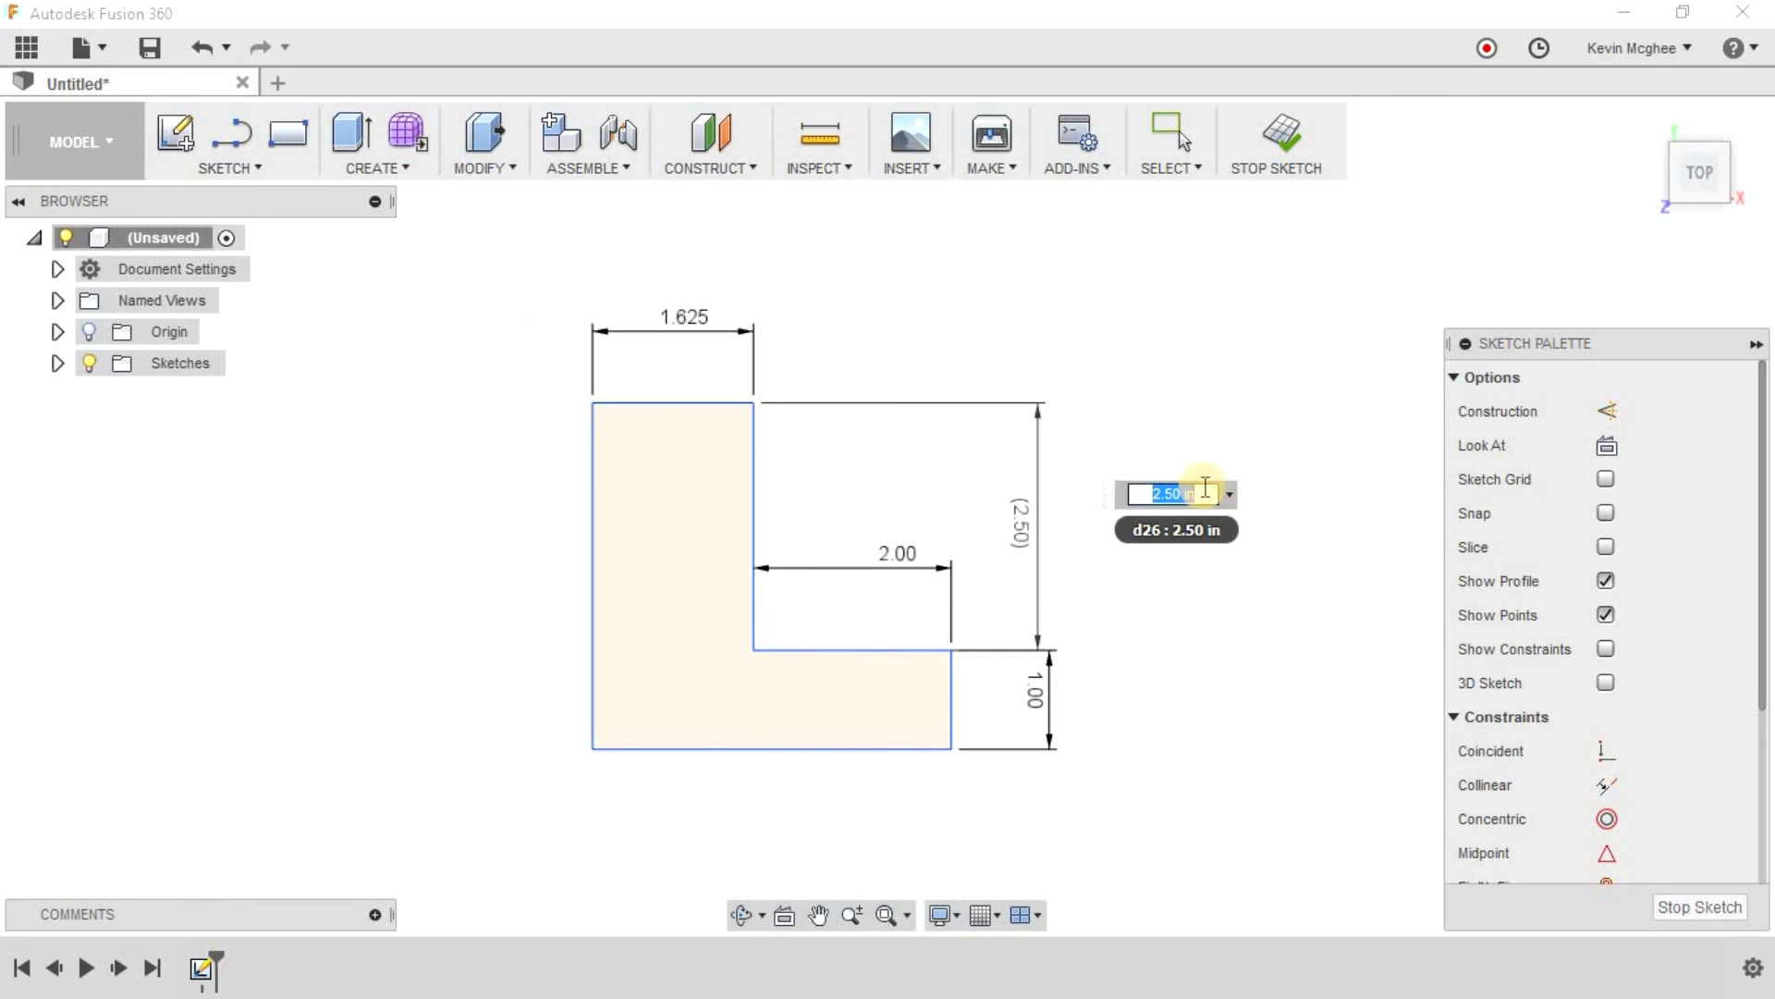
{"action": "key", "text": "Return"}
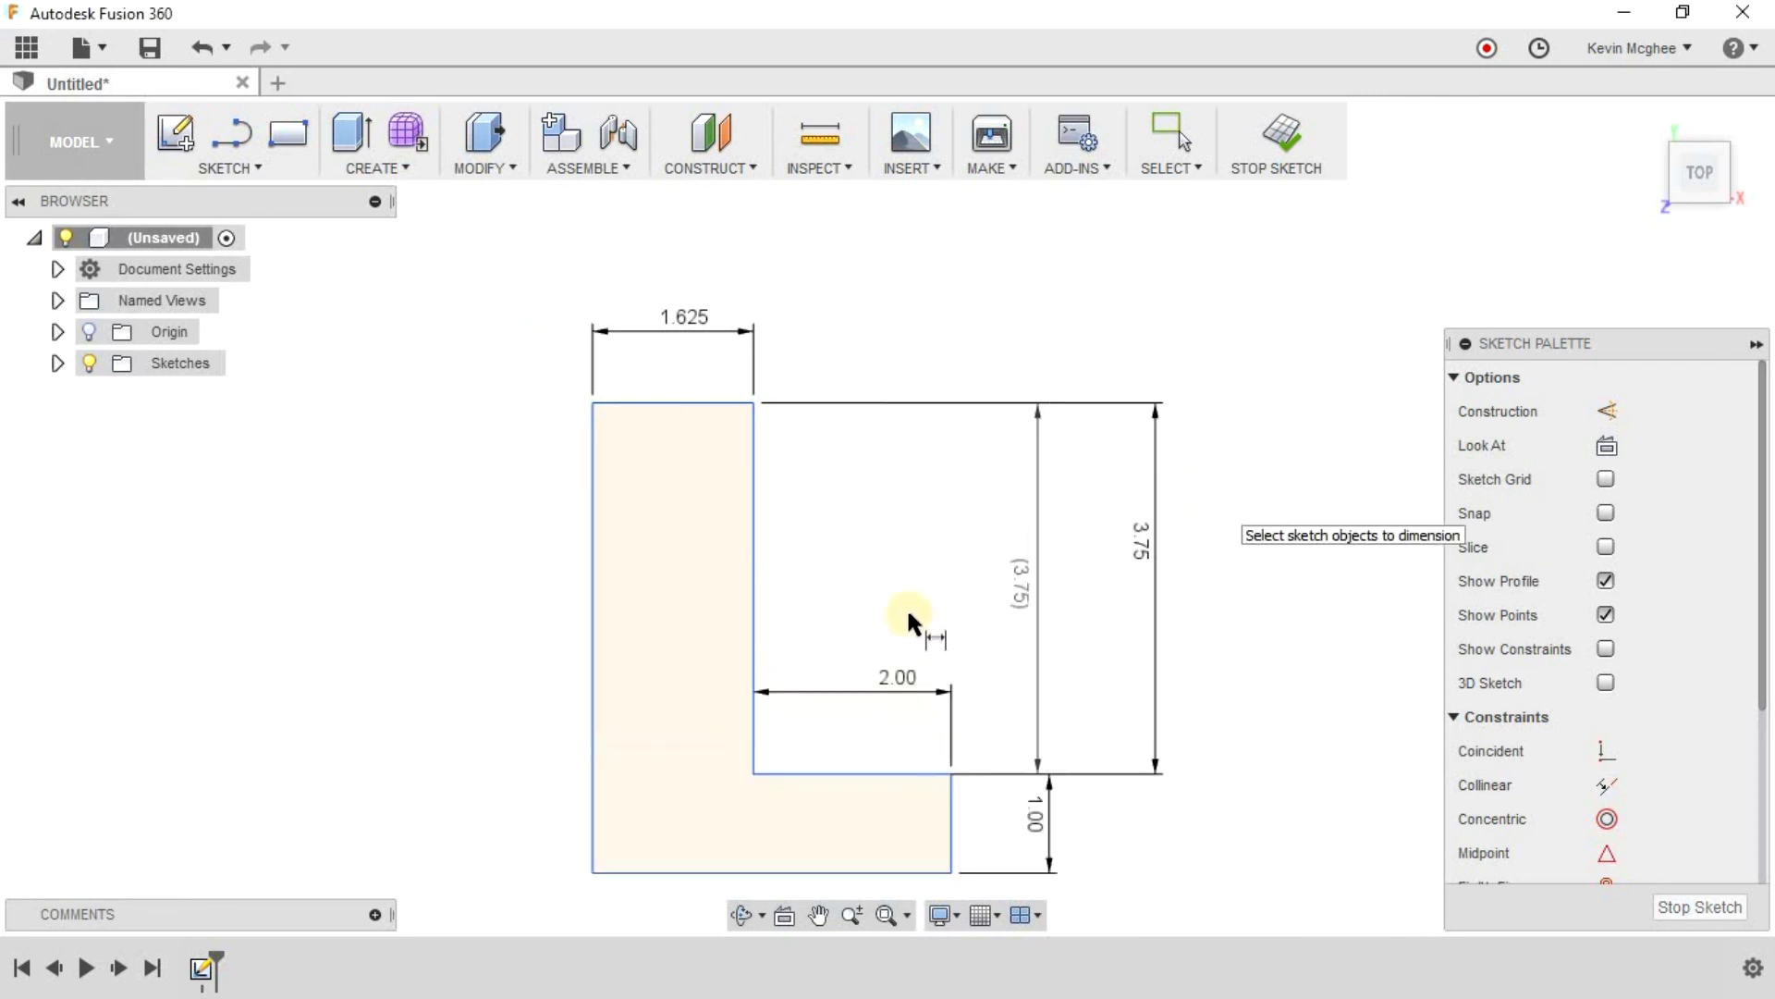
{"action": "key", "text": "Escape"}
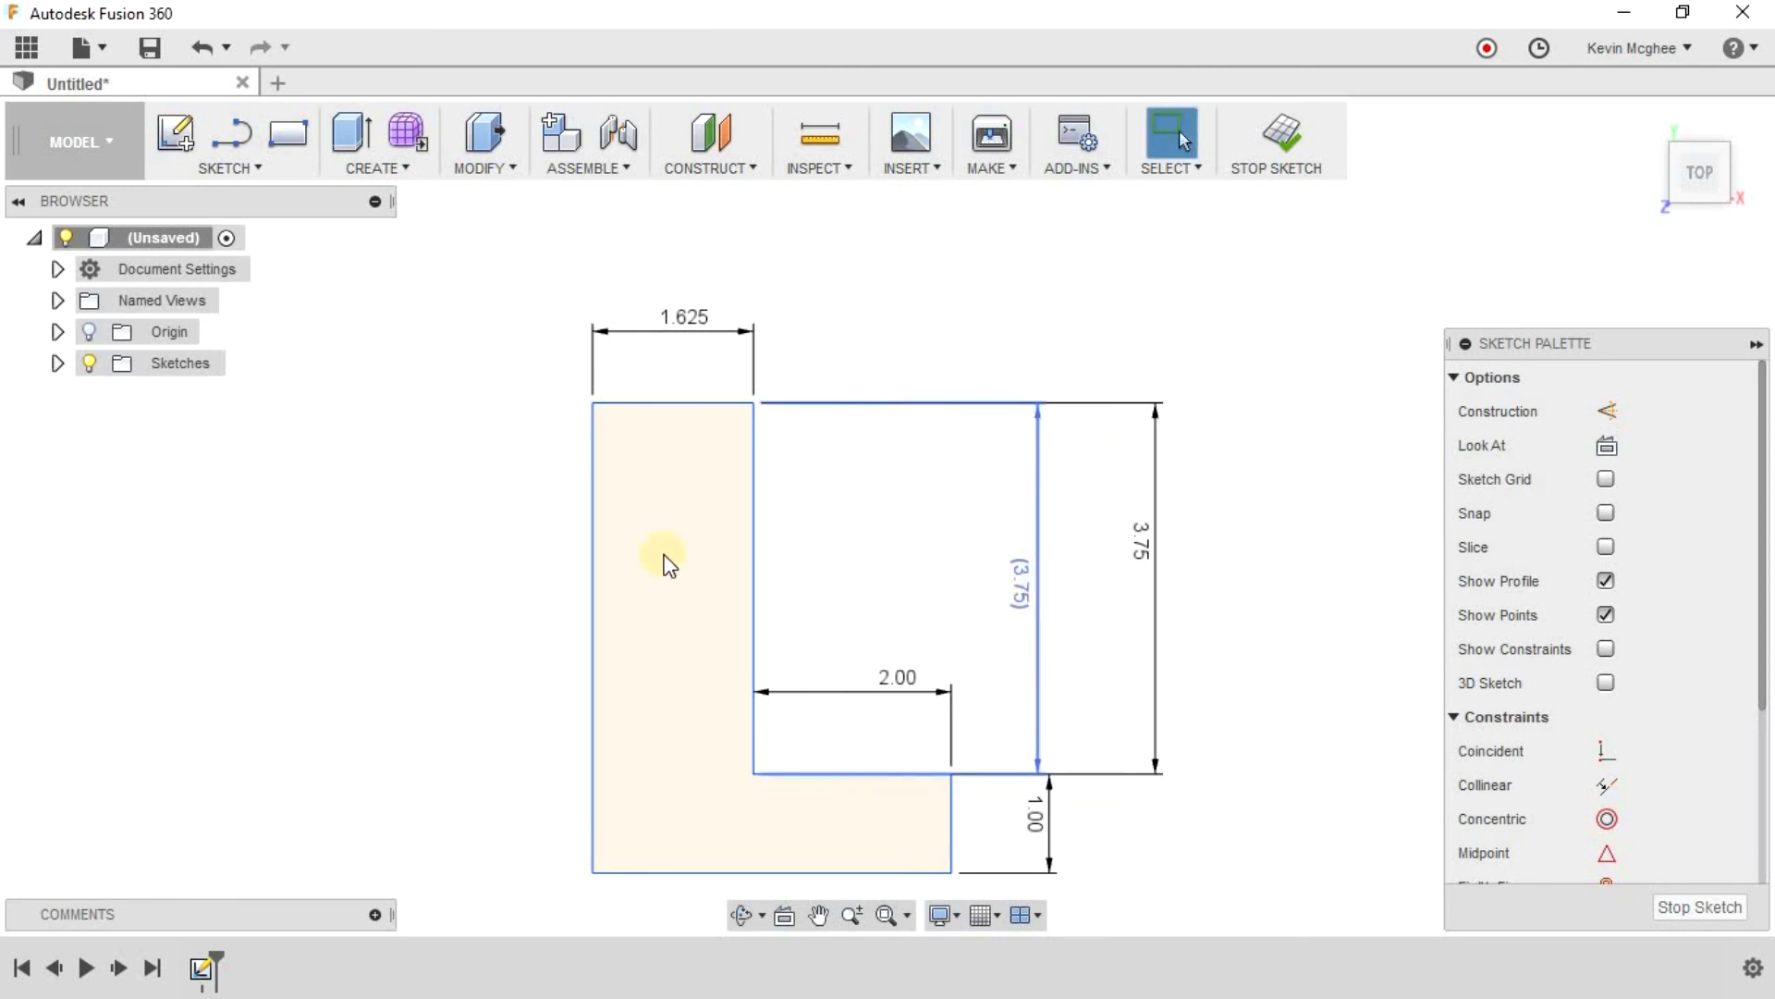
Step: Try to add a sketch dimension to the long outer vertical edge of the L profile
{"action": "left_click", "coordinate": [592, 630]}
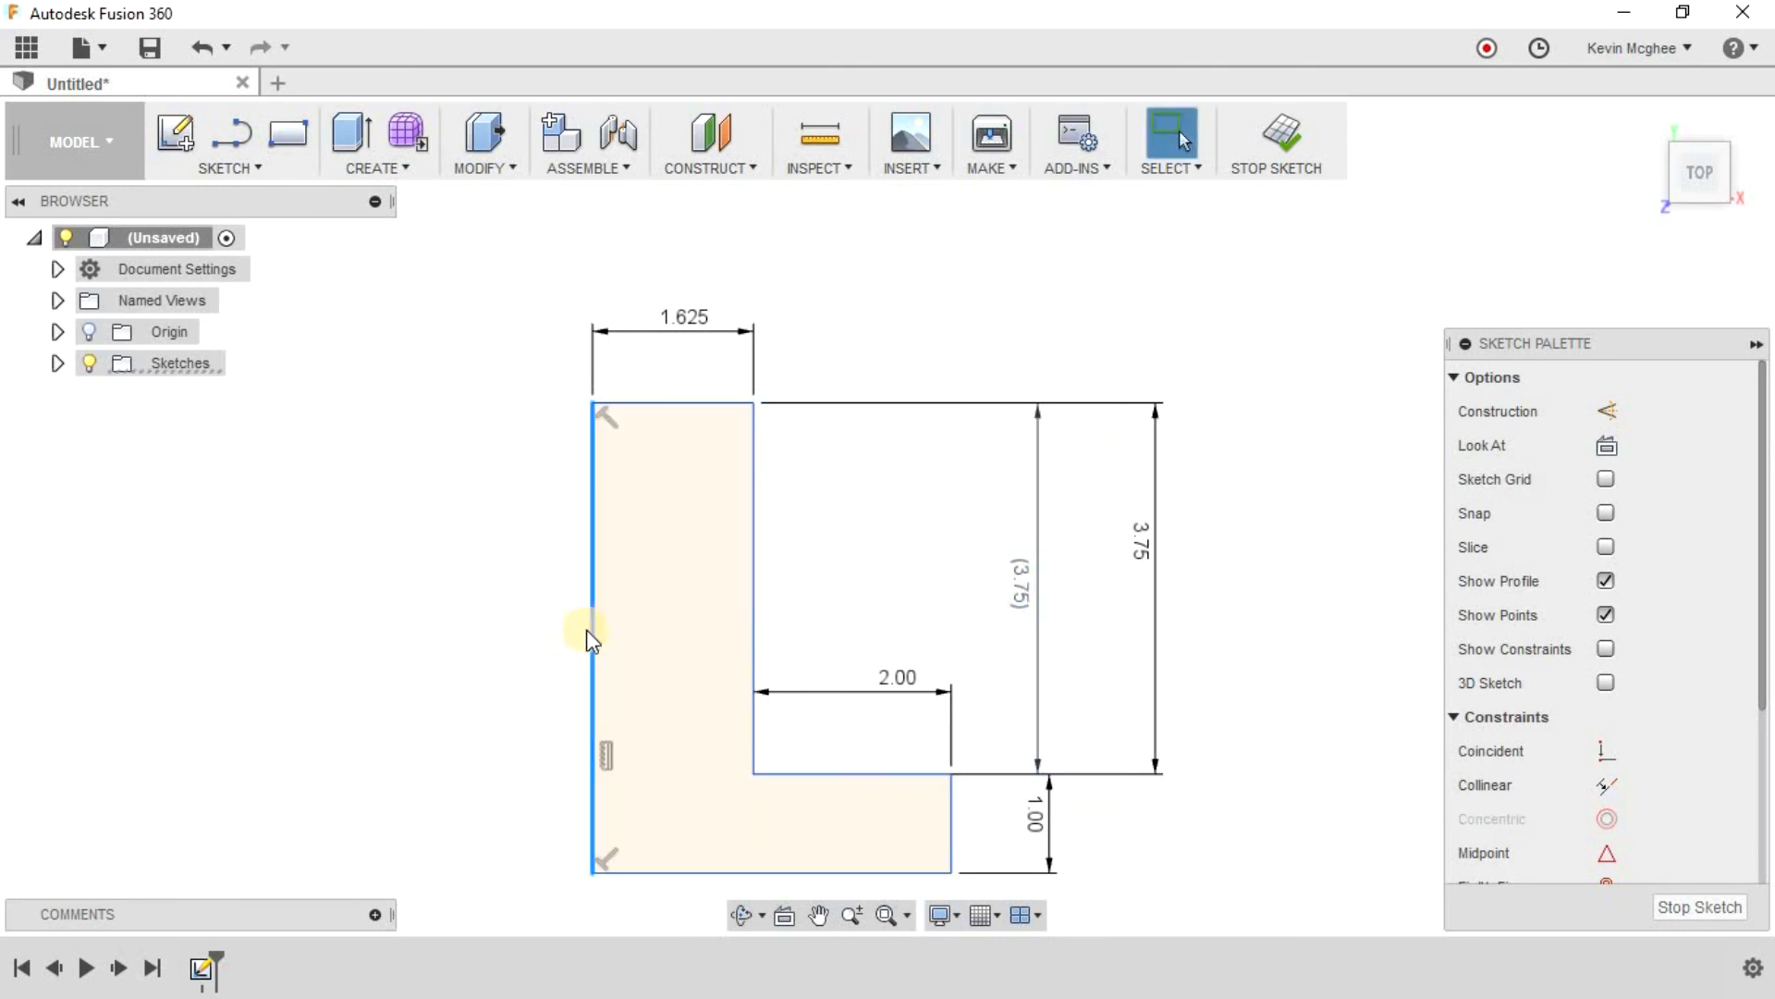
{"action": "key", "text": "d"}
{"action": "left_click", "coordinate": [589, 629]}
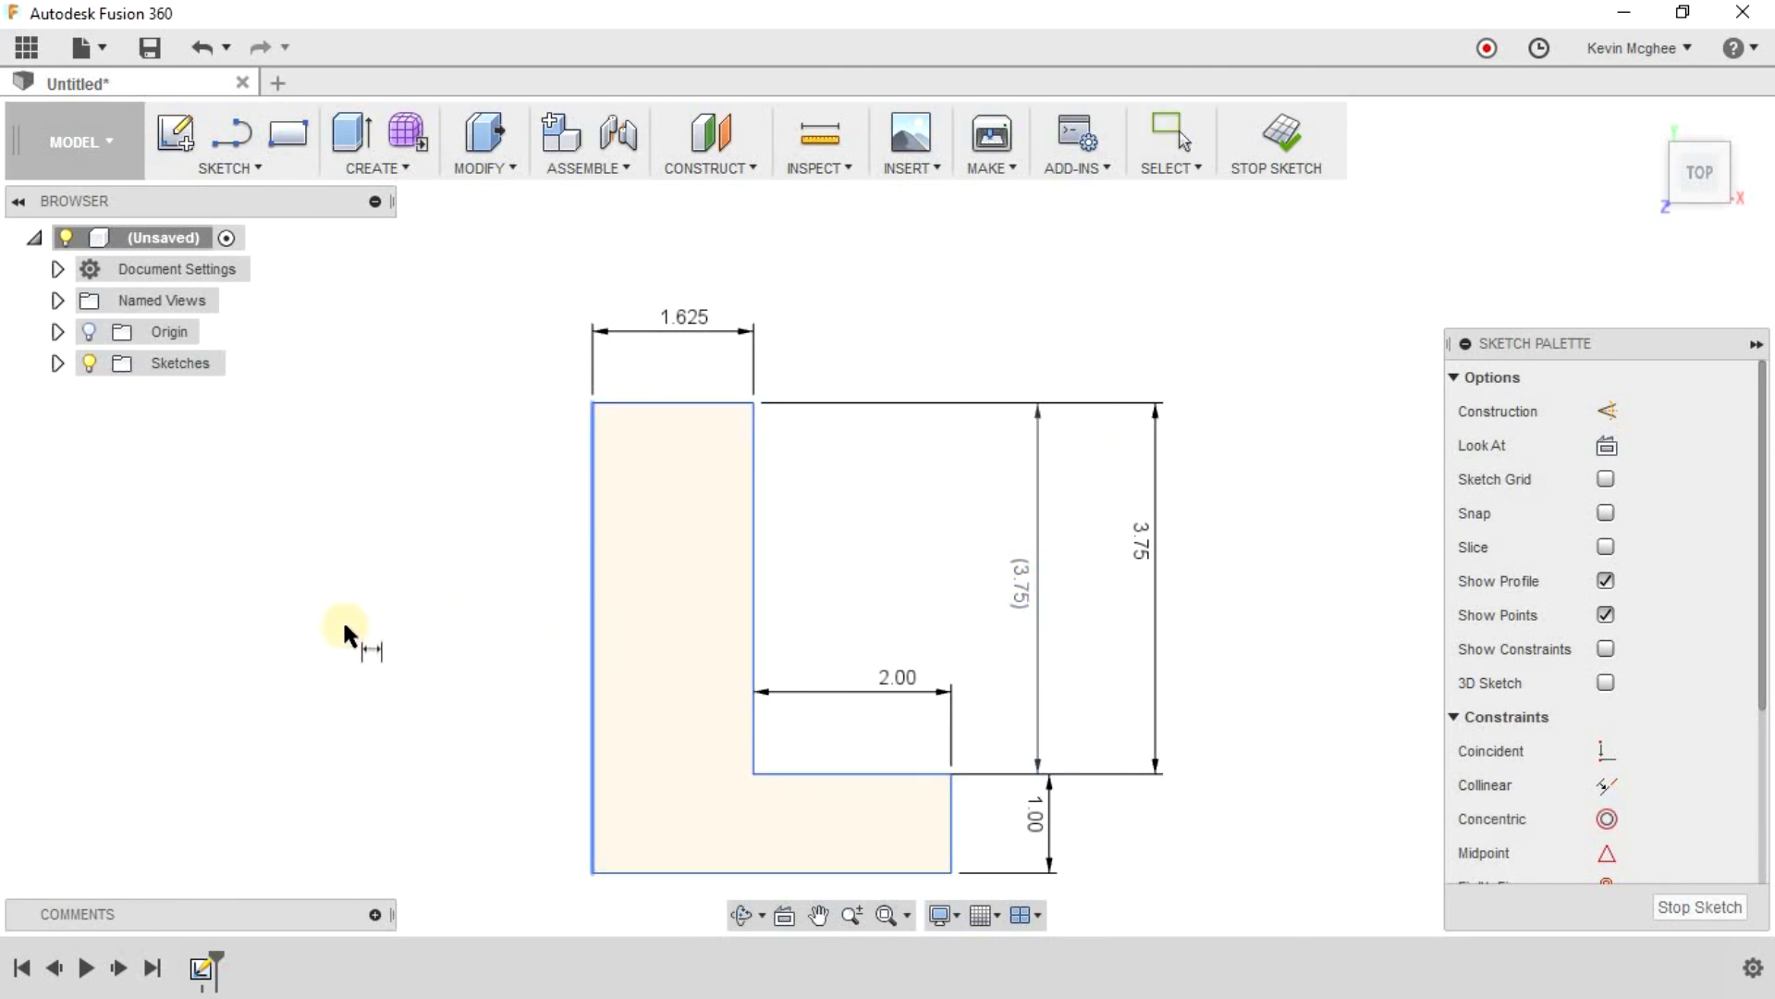
{"action": "left_click", "coordinate": [259, 750]}
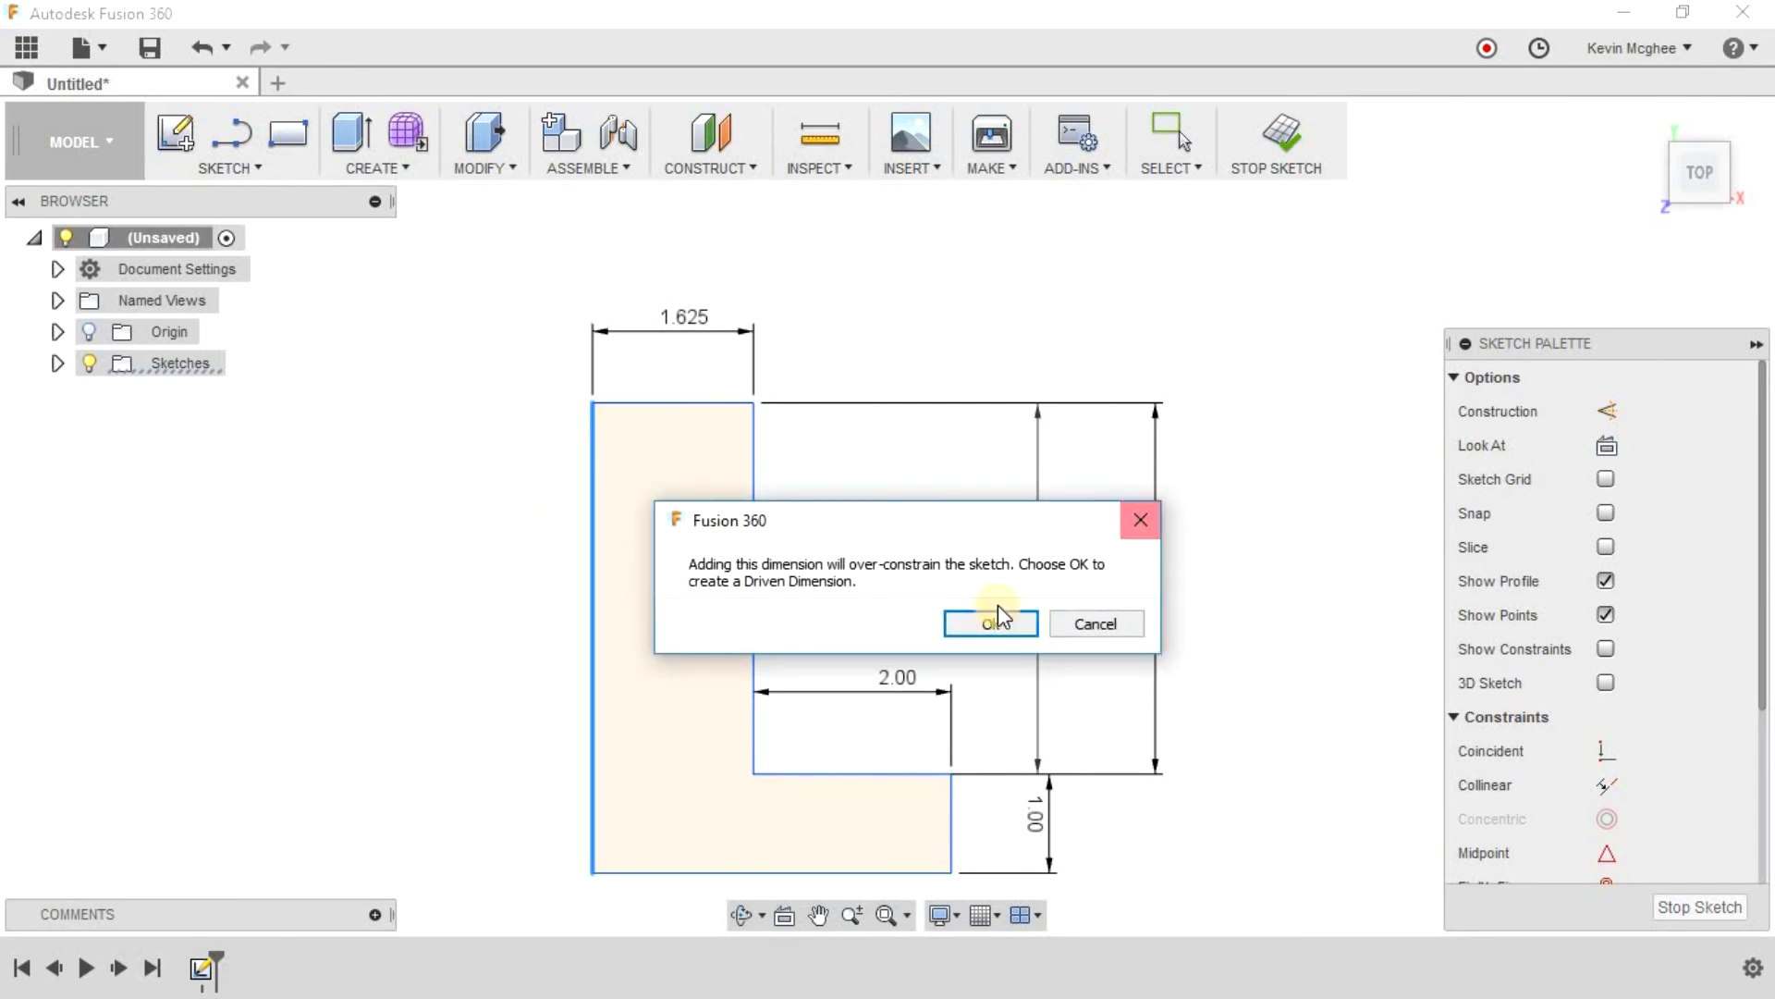
{"action": "key", "text": "Return"}
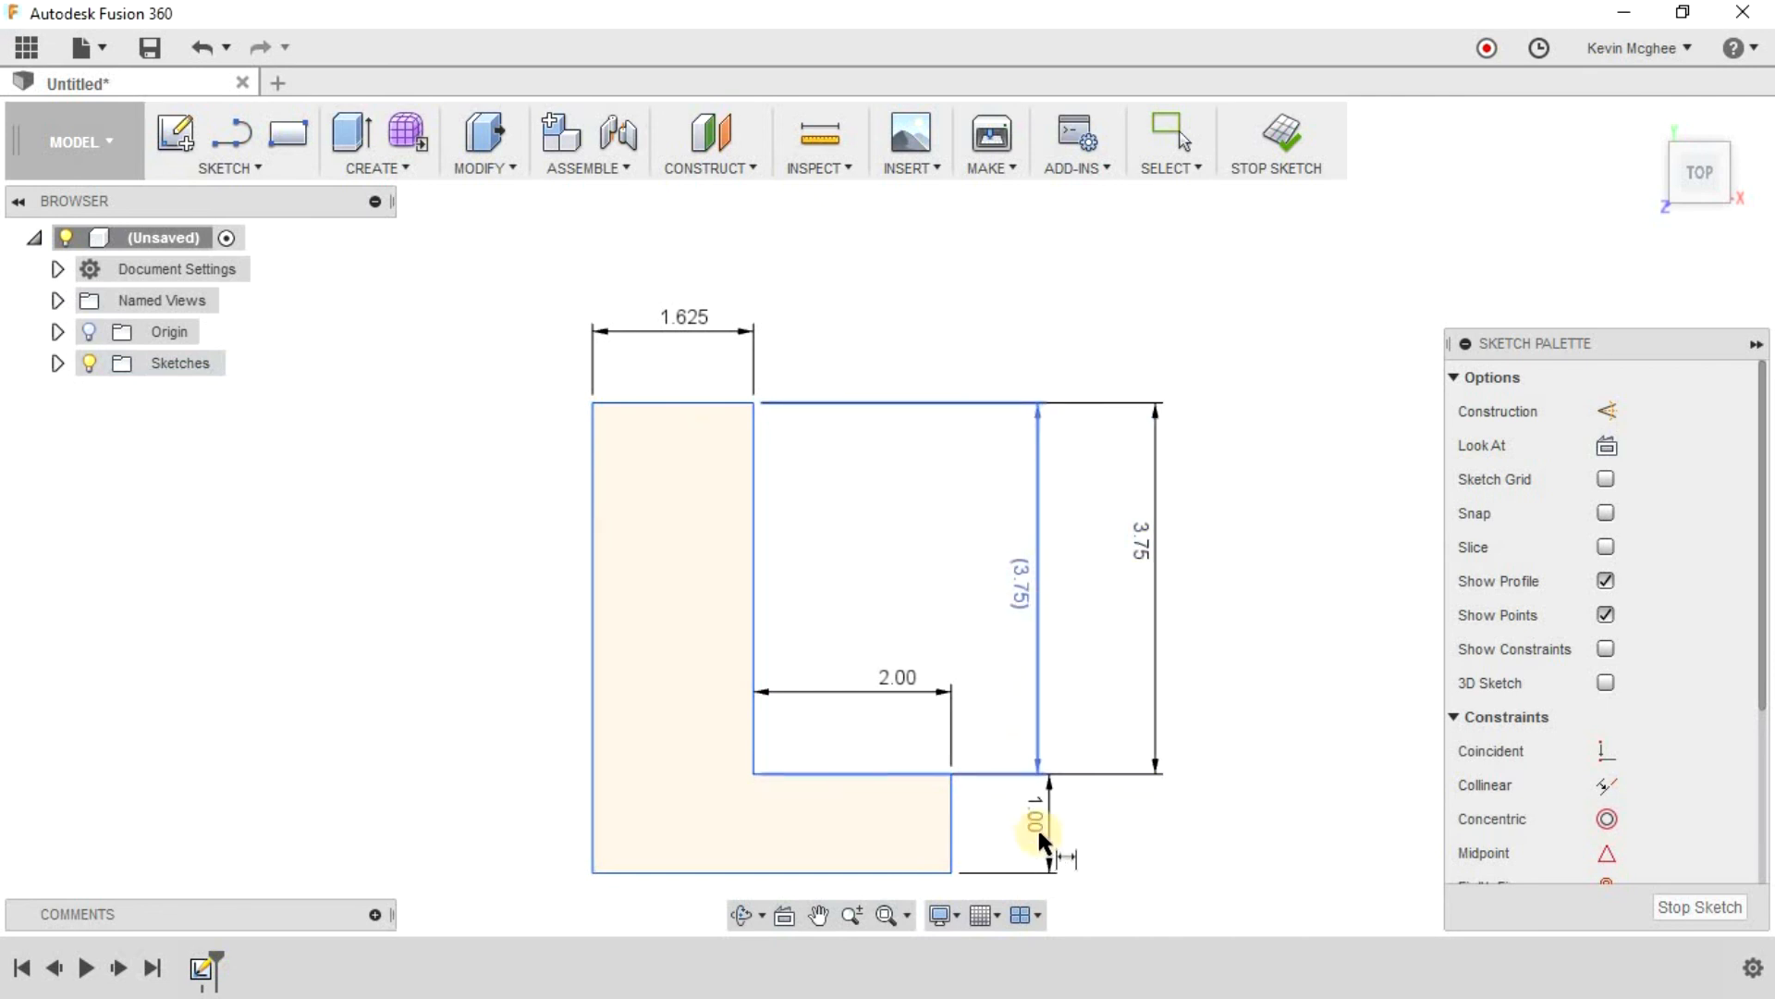
Step: Fit the dimensioned L profile in view and show the list of sketch commands down to Stop Sketch
{"action": "middle_click_drag", "start_coordinate": [1092, 497], "coordinate": [1102, 405]}
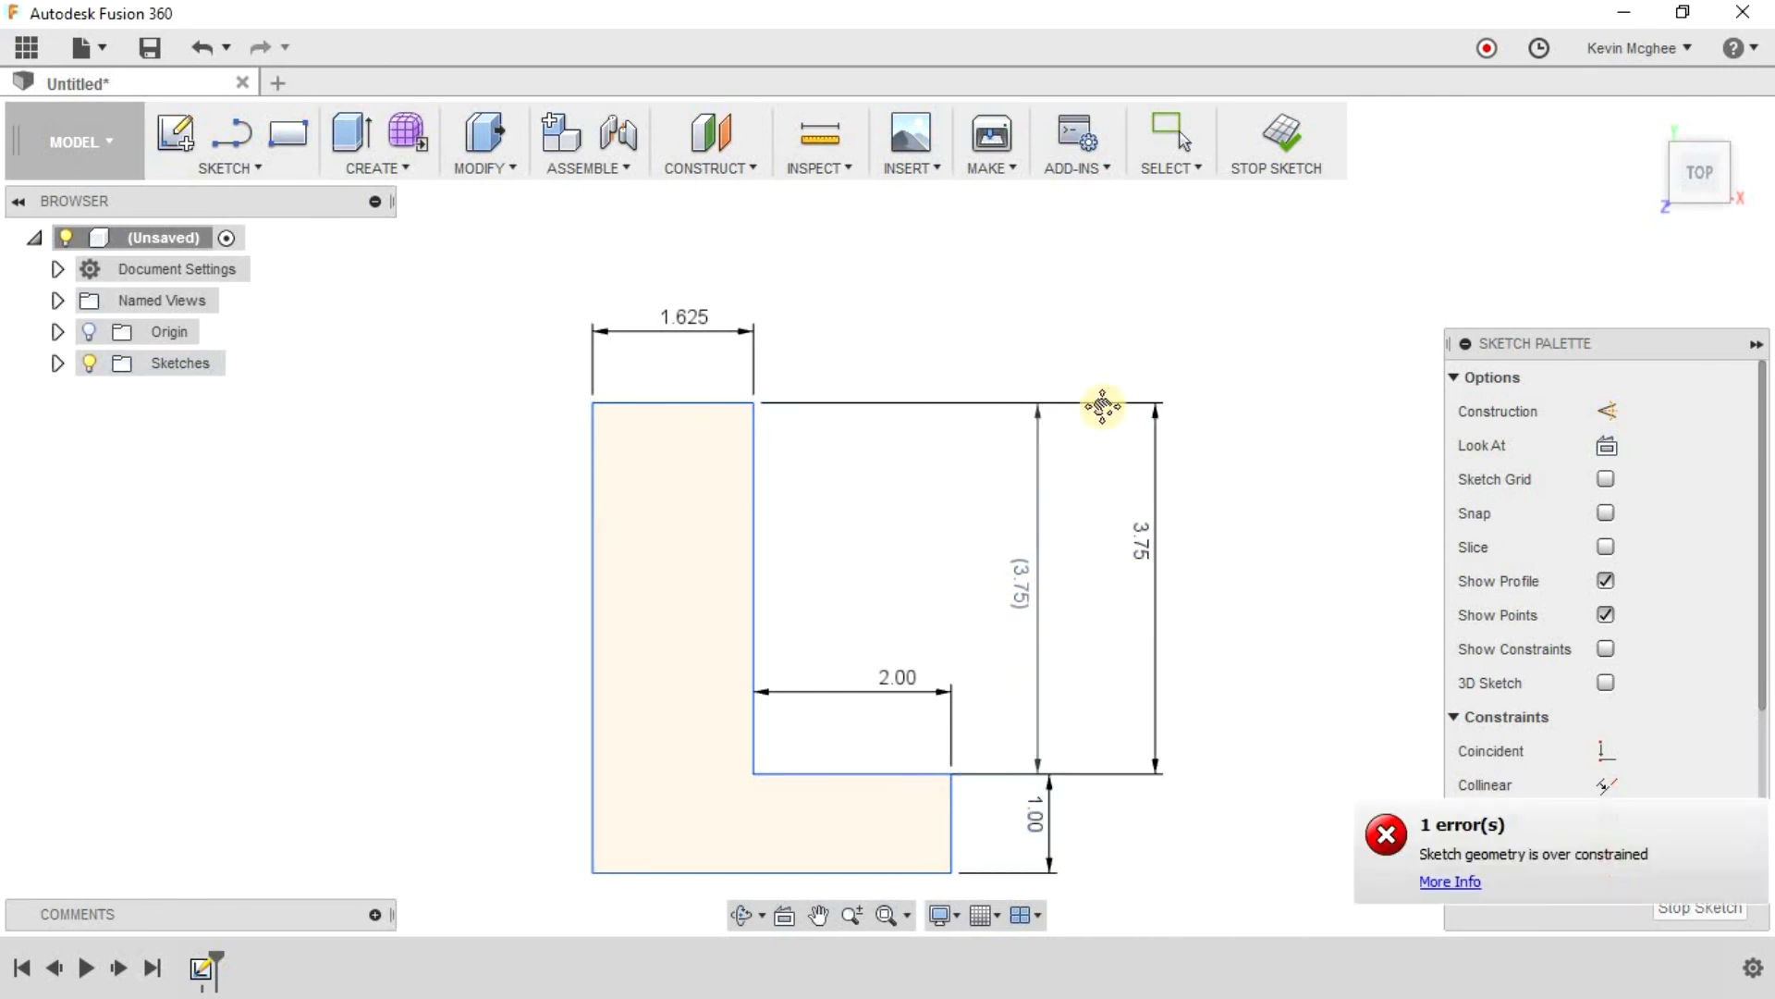
{"action": "scroll", "coordinate": [1060, 405], "scroll_direction": "down", "scroll_amount": 1}
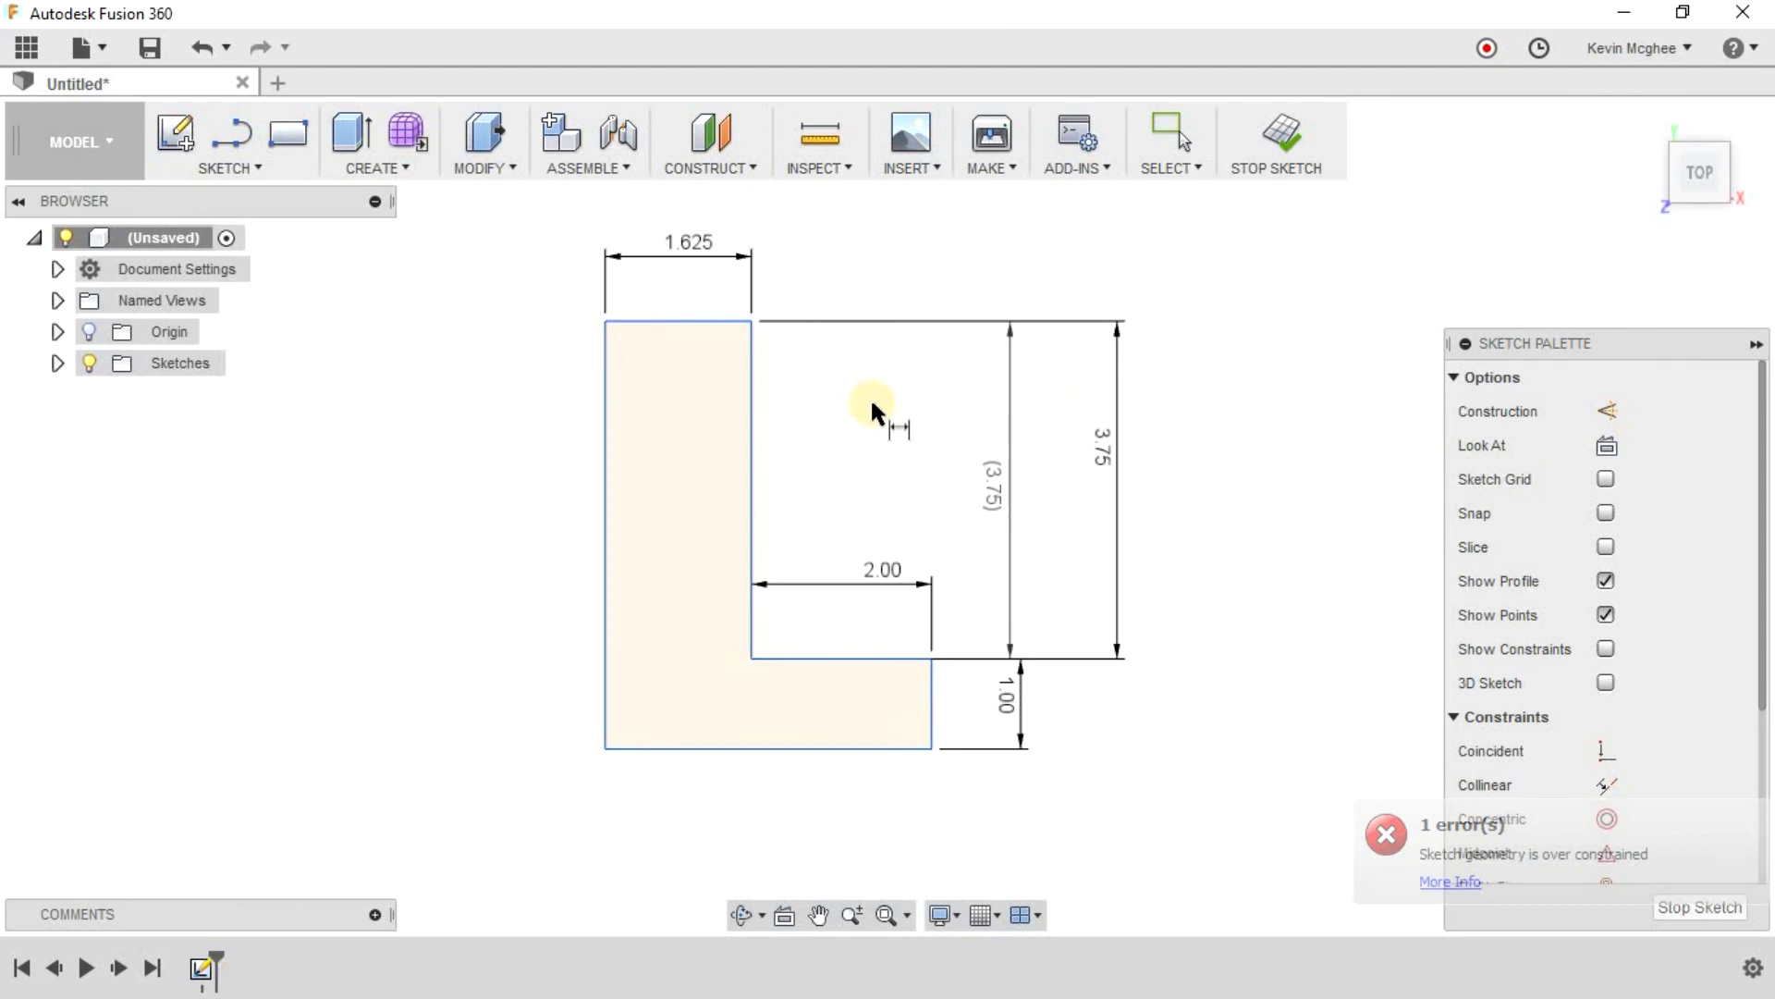
{"action": "left_click", "coordinate": [250, 168]}
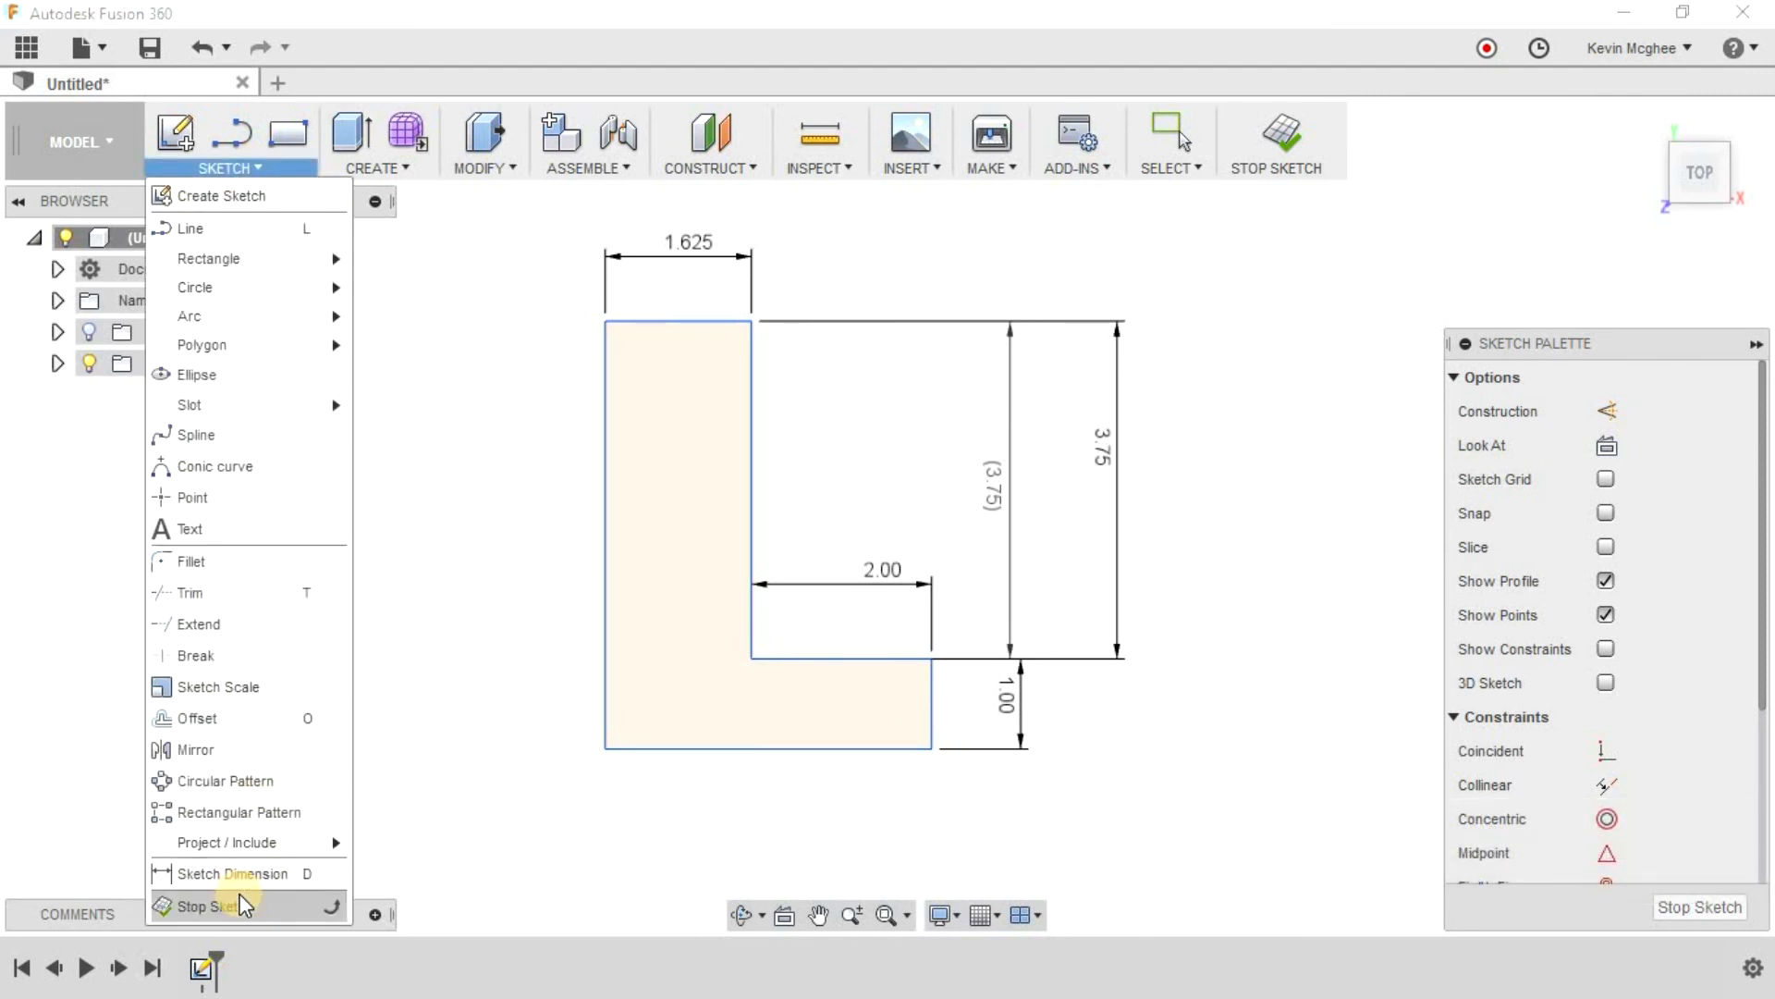